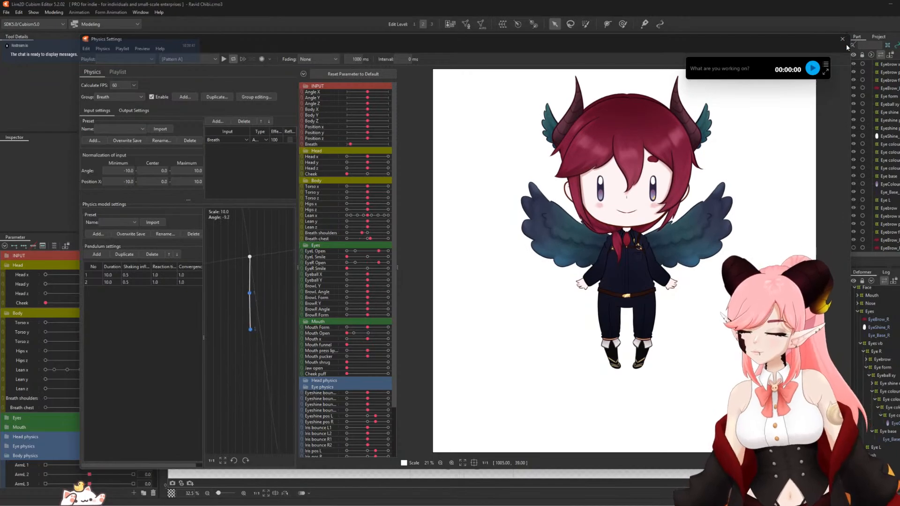
- Close the physics settings, move the time tracker out of the way and start timing a task named "Ravid physics"
click(842, 41)
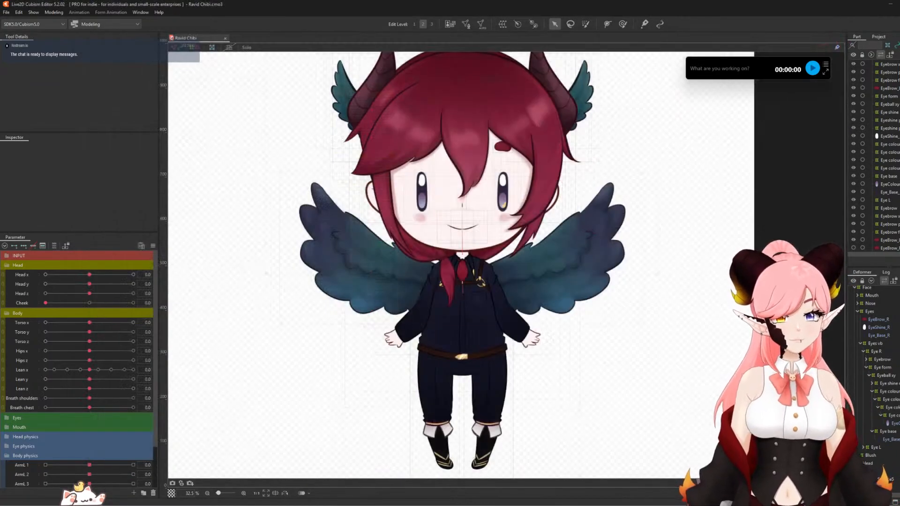
drag(804, 62, 825, 24)
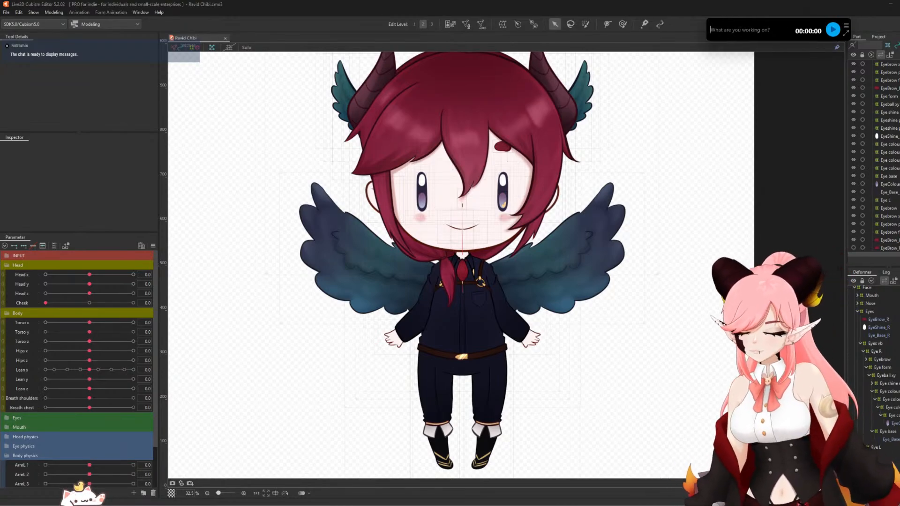
text(Ravid)
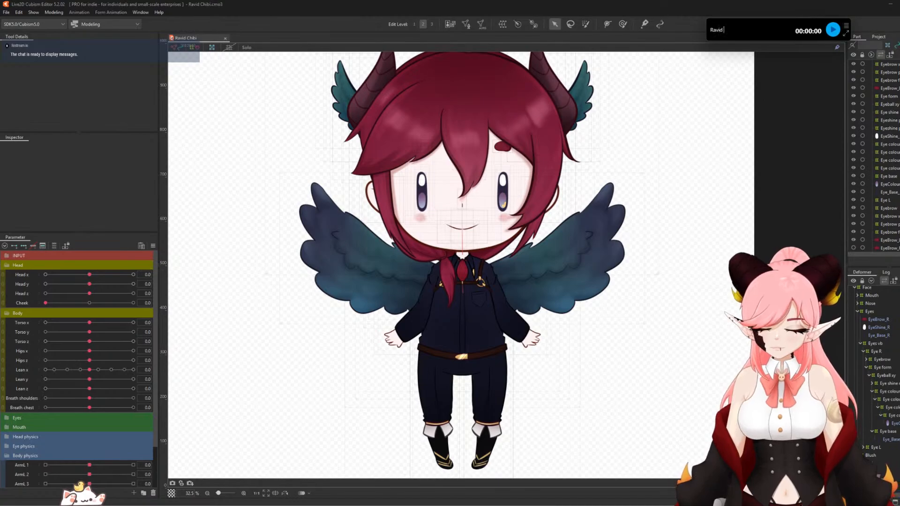
text( physi)
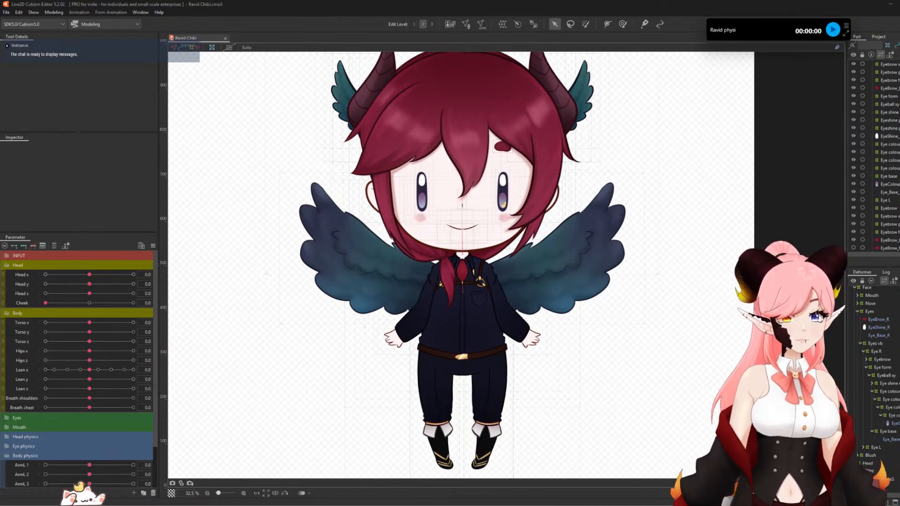
text(cs)
click(832, 30)
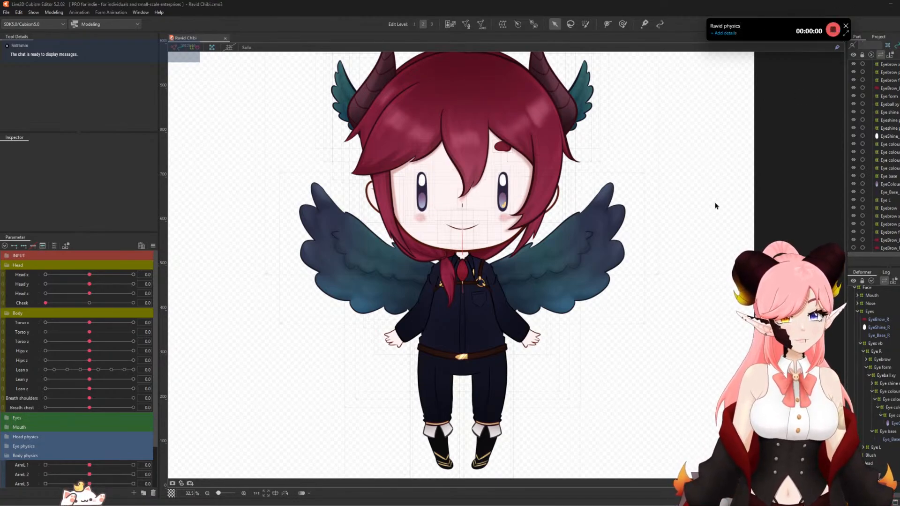
- Collapse the Head, Body and Body physics parameter folders
scroll(489, 201, down, 2)
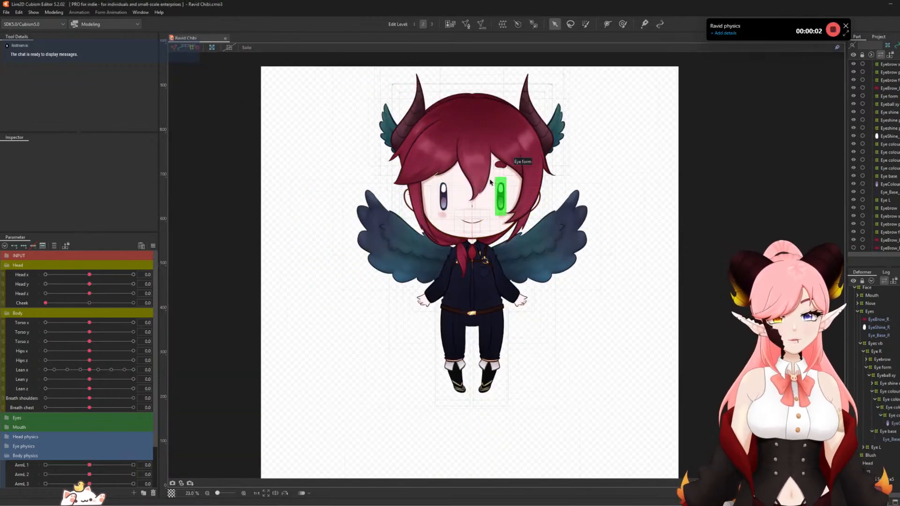
scroll(478, 172, up, 2)
scroll(31, 364, down, 1)
scroll(23, 346, up, 1)
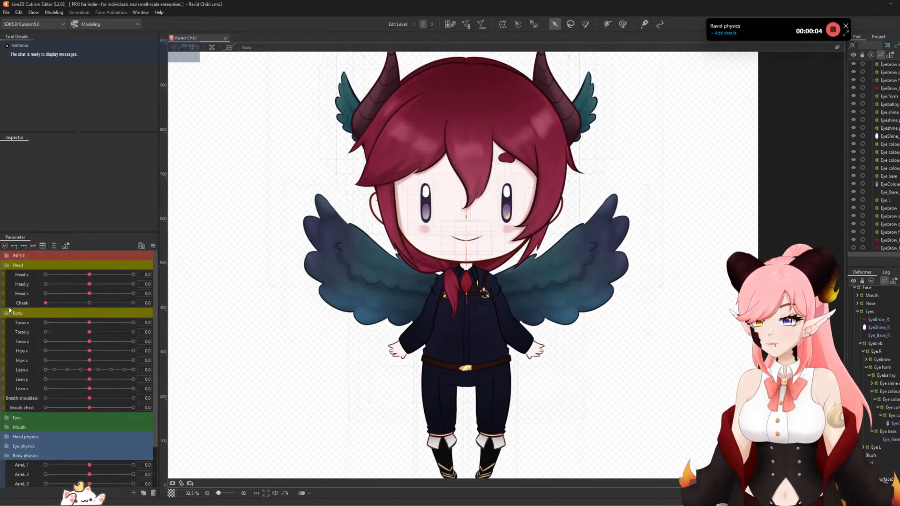
click(9, 266)
click(8, 275)
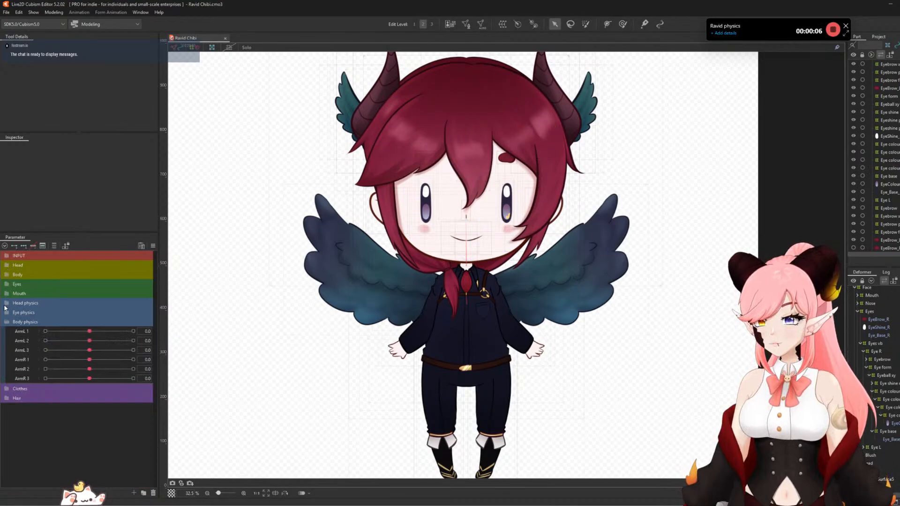
scroll(405, 311, down, 2)
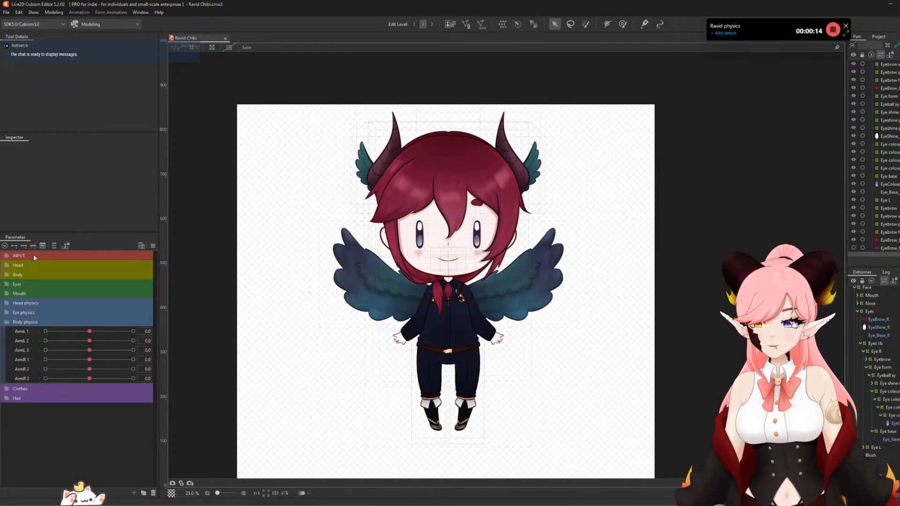
click(7, 322)
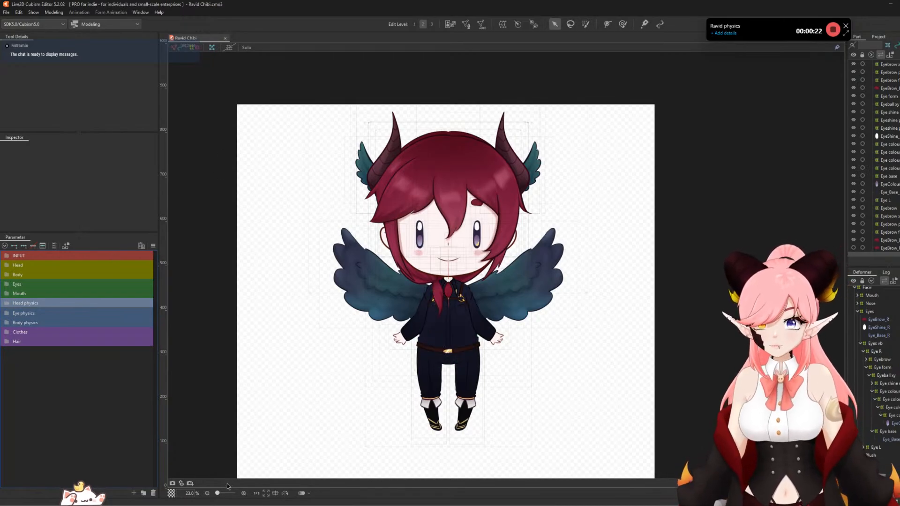
- Create a parameter named "Headwings x1" in the Head physics folder with ID PhysHeadWingsX1 and a range of -30 to 30
click(134, 493)
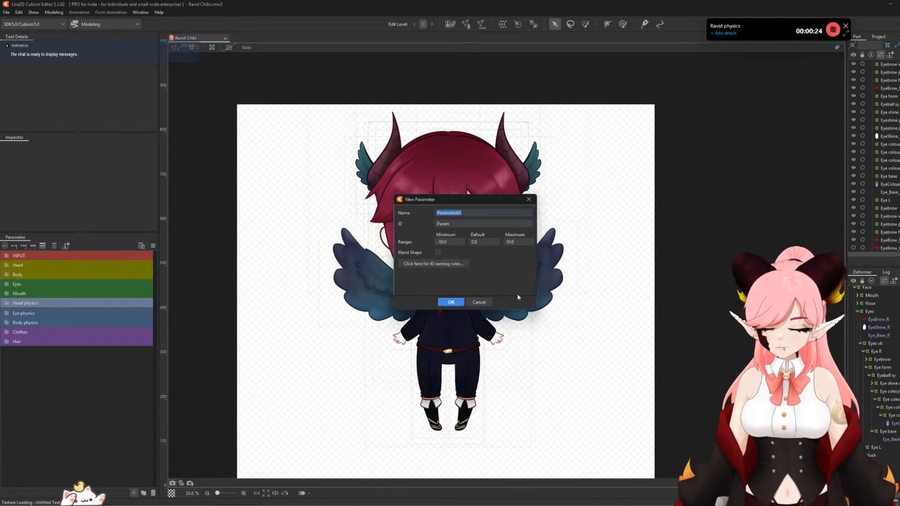
text(Headwings x1)
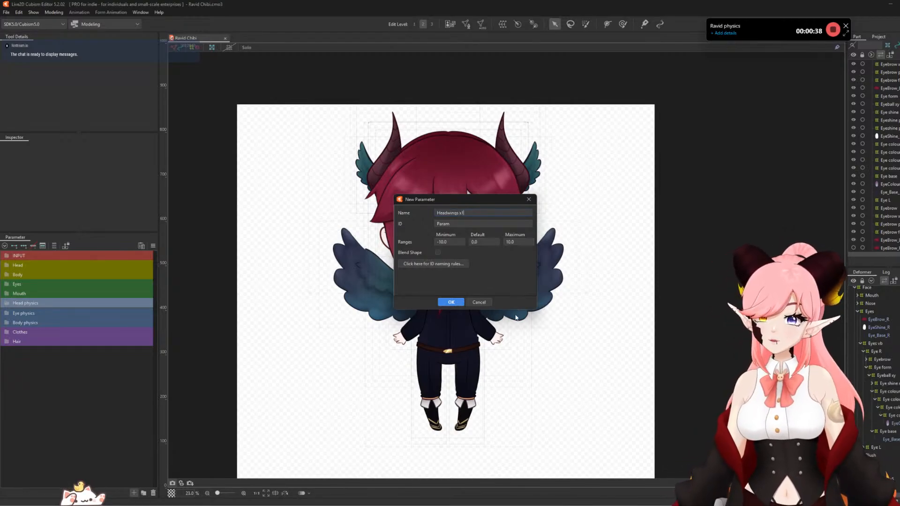
click(462, 222)
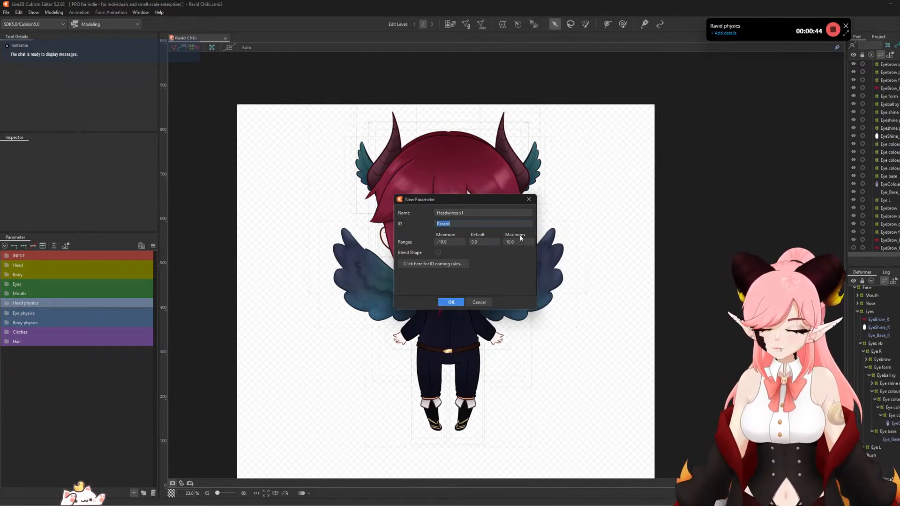
text(PhysHeadWingsX1)
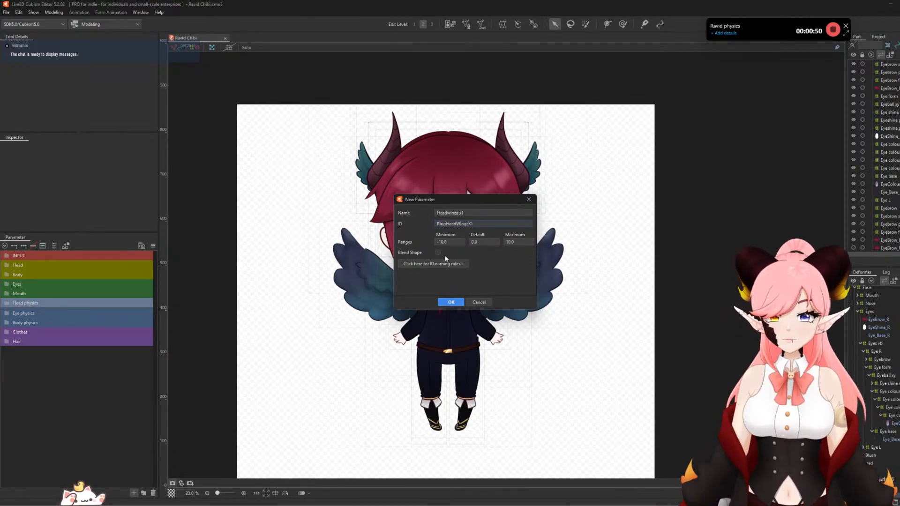
click(439, 241)
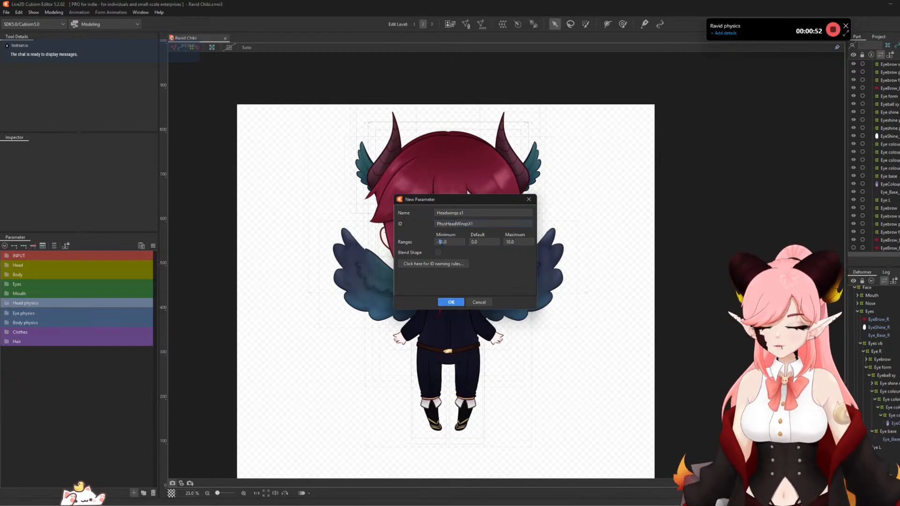
double_click(511, 242)
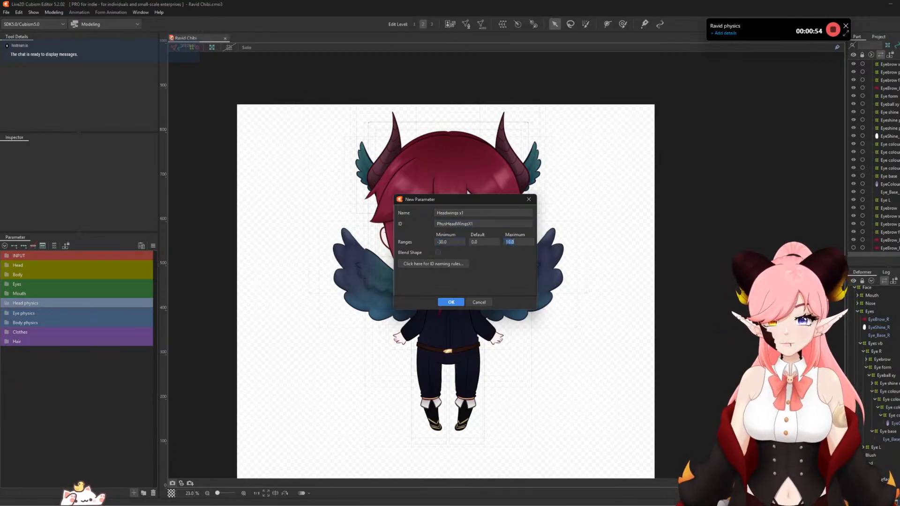
text(30.0)
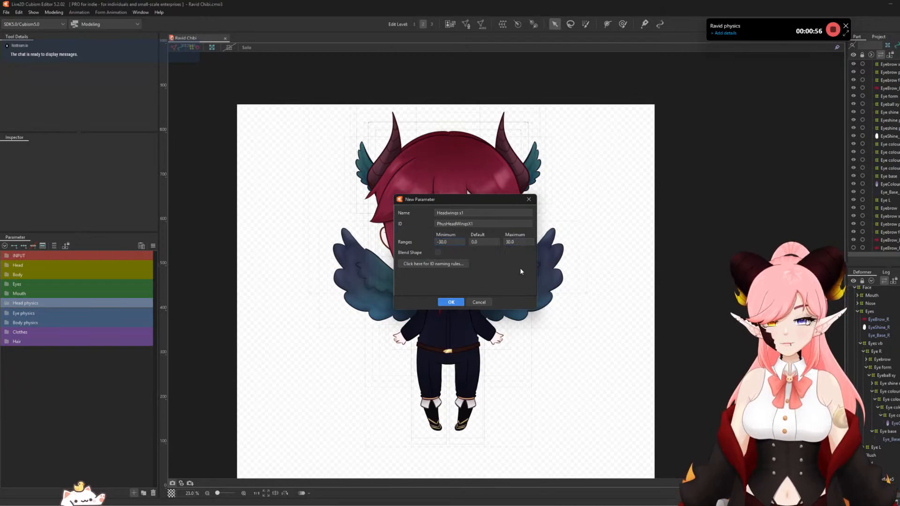
click(450, 302)
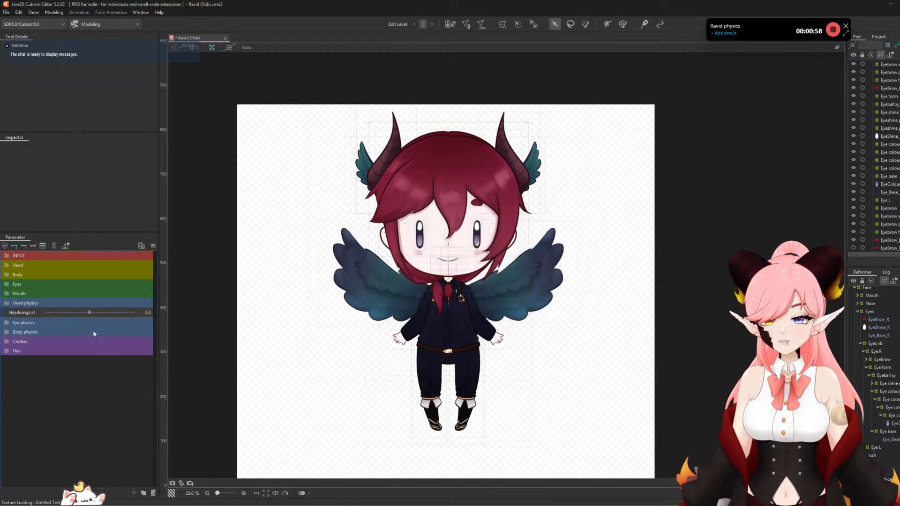
- Replicate the Headwings x1 parameter and rename the copy "Headwings x2"
right_click(19, 312)
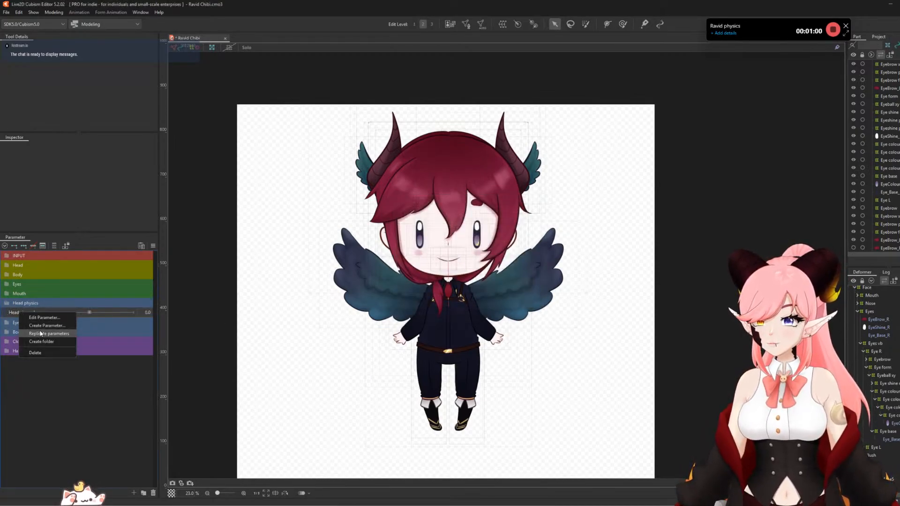
click(53, 333)
right_click(29, 322)
click(44, 329)
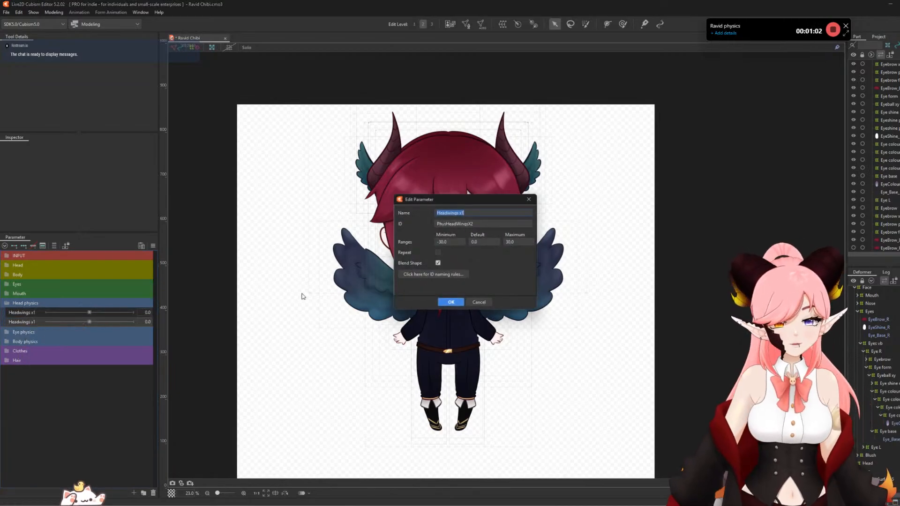
click(480, 211)
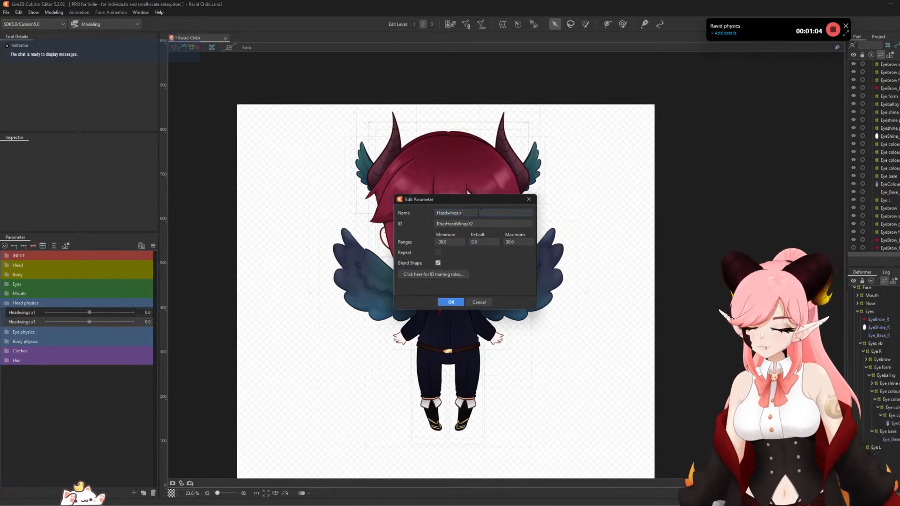
click(451, 302)
- Replicate the Headwings x2 parameter, rename the copy "Headwings y1" and set its ID to PhysHeadWingsY1
right_click(22, 322)
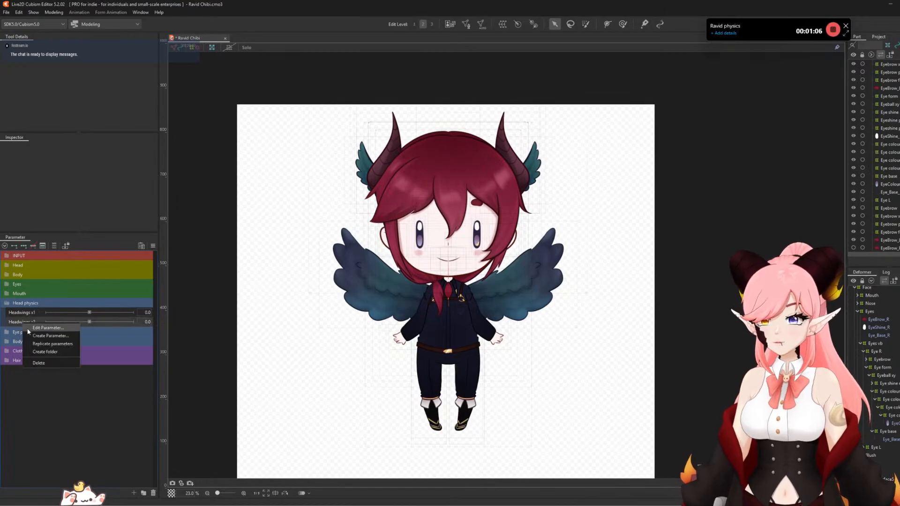
click(35, 344)
right_click(26, 332)
click(45, 336)
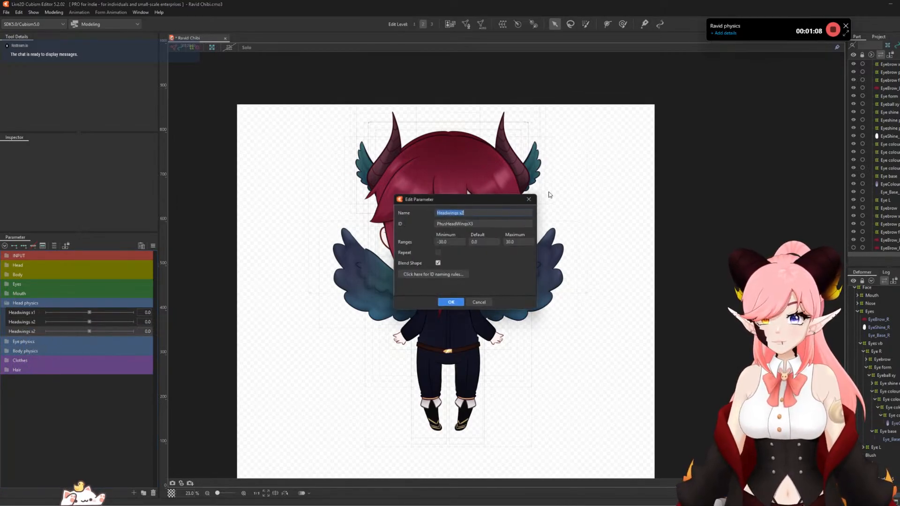
click(484, 212)
drag(460, 213, 491, 212)
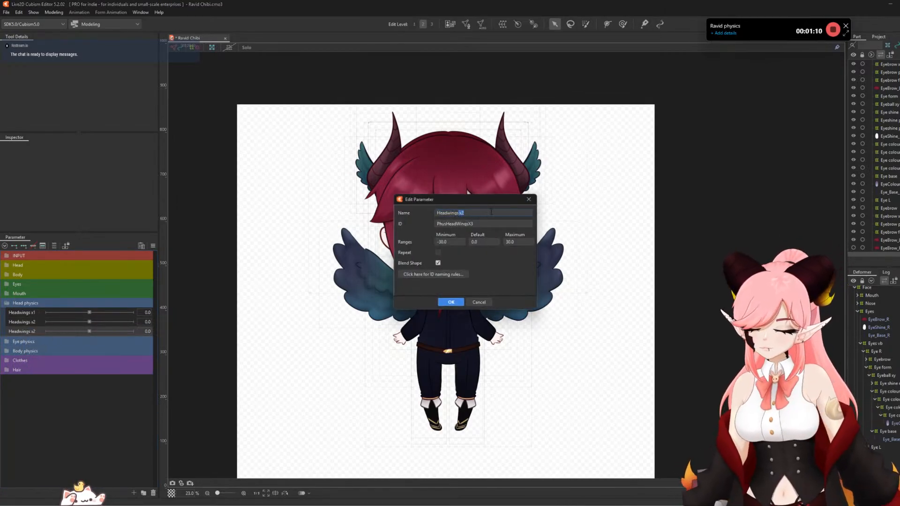
click(481, 225)
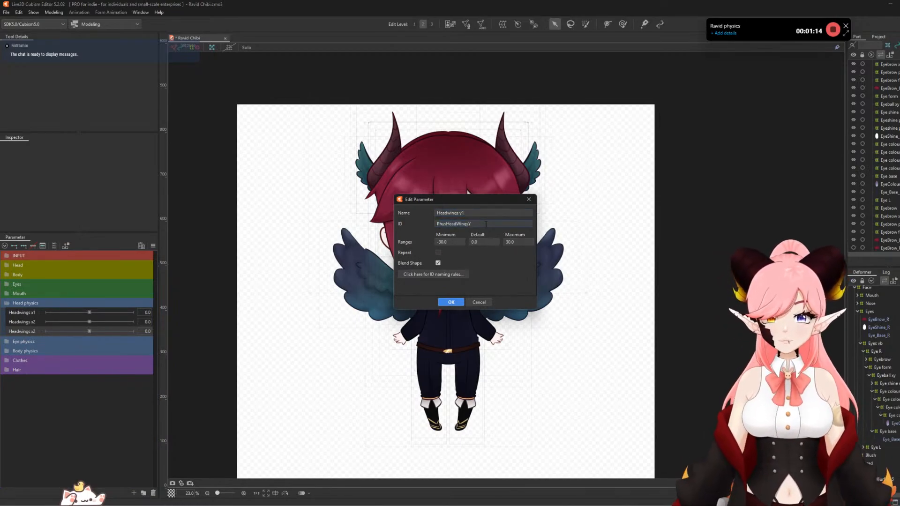
click(450, 301)
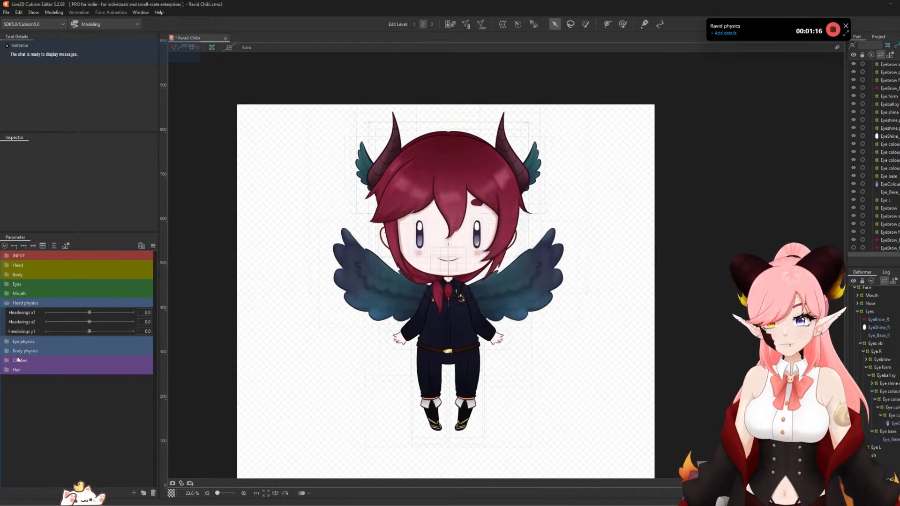
- Replicate the Headwings y1 parameter and rename the copy "Headwings y2"
right_click(25, 333)
click(54, 352)
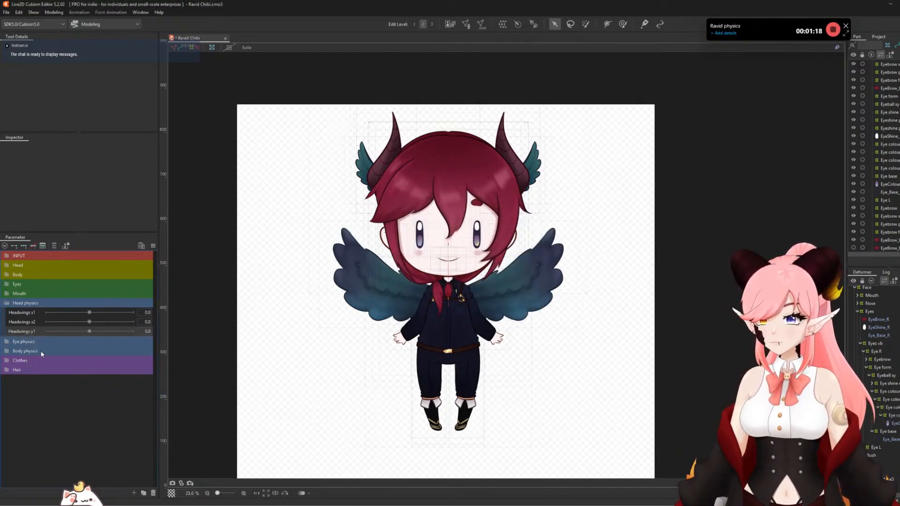
right_click(27, 342)
click(52, 346)
click(475, 214)
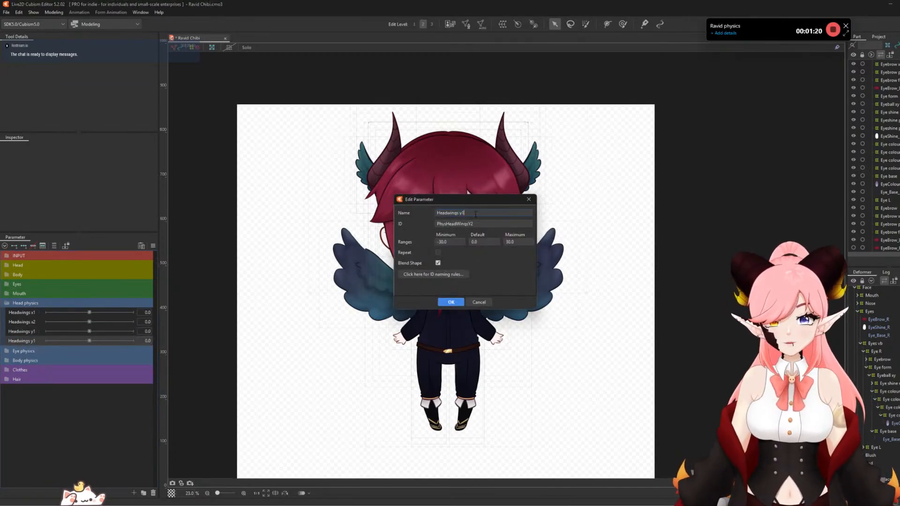
click(450, 302)
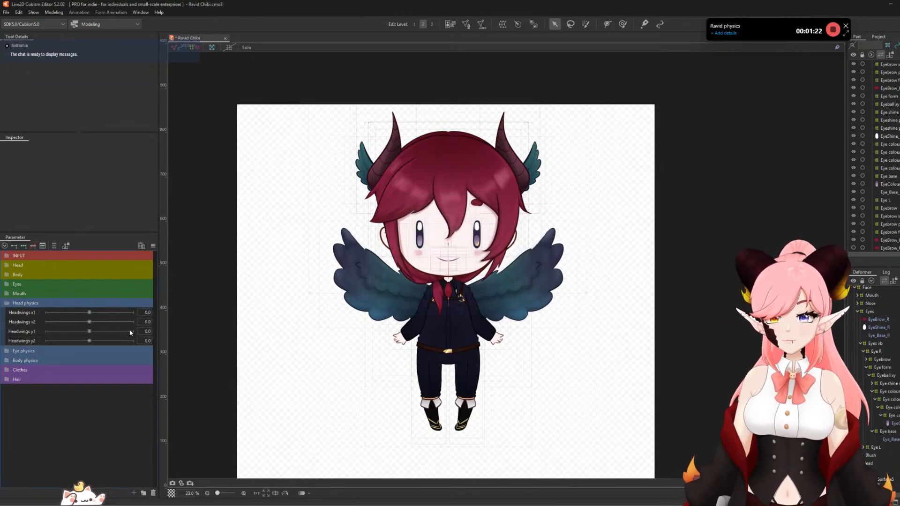
scroll(432, 239, down, 2)
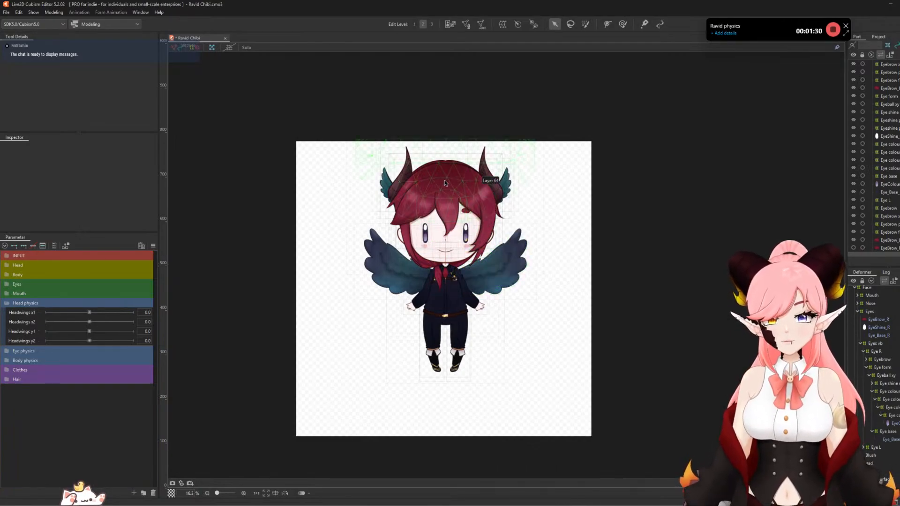
scroll(443, 182, up, 2)
scroll(442, 178, down, 1)
scroll(442, 187, up, 1)
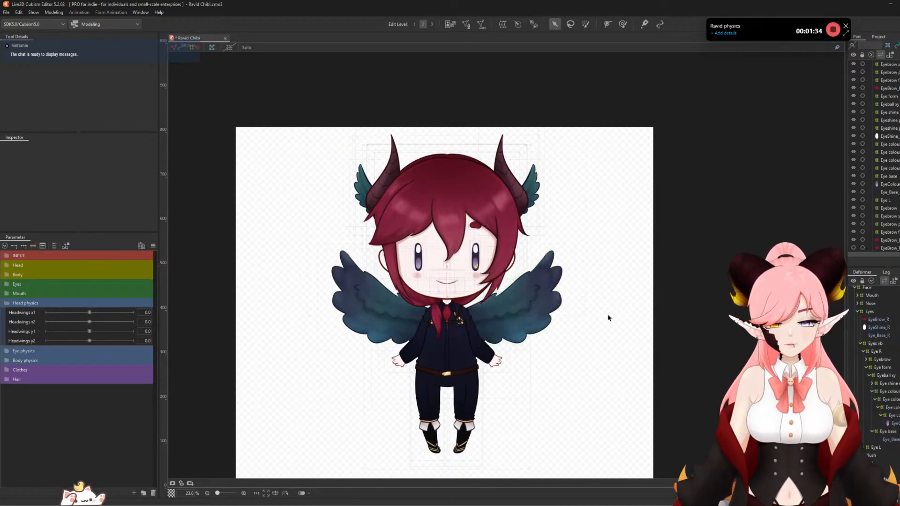
scroll(570, 325, down, 1)
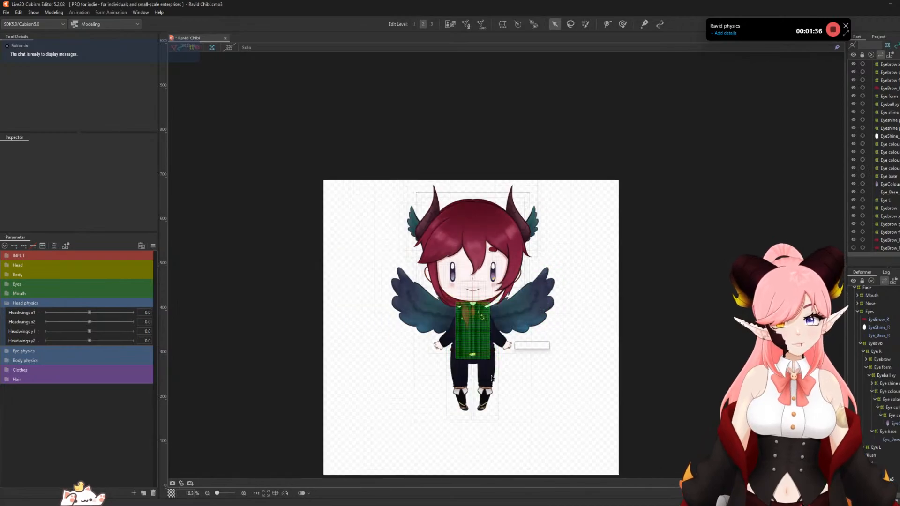
scroll(512, 341, up, 1)
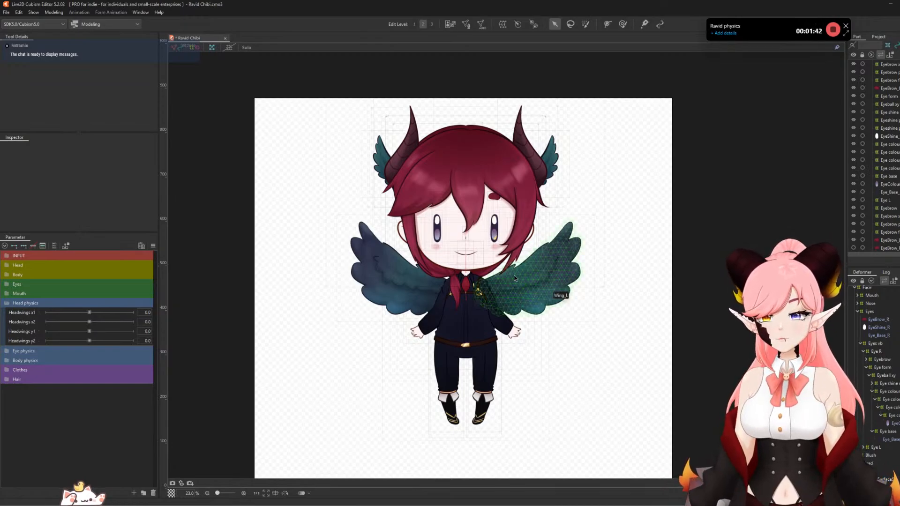
scroll(514, 274, down, 1)
scroll(474, 194, up, 1)
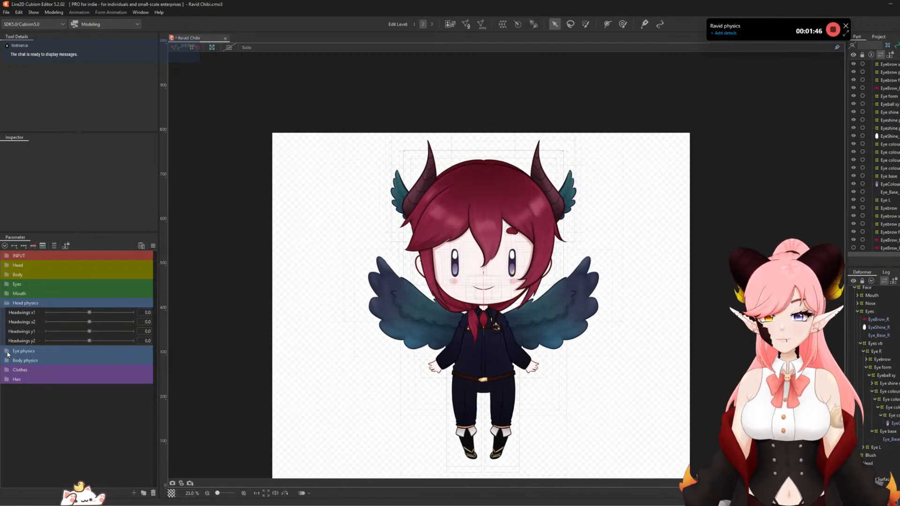
scroll(383, 230, down, 1)
scroll(412, 267, up, 1)
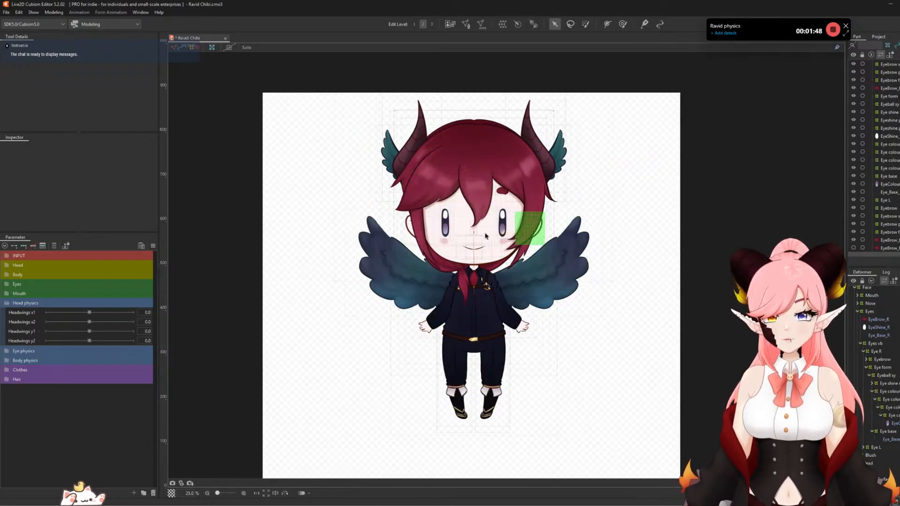
- Select the left head wing artmesh HeadWing_L and create a warp deformer around it
scroll(474, 256, down, 1)
scroll(457, 313, up, 1)
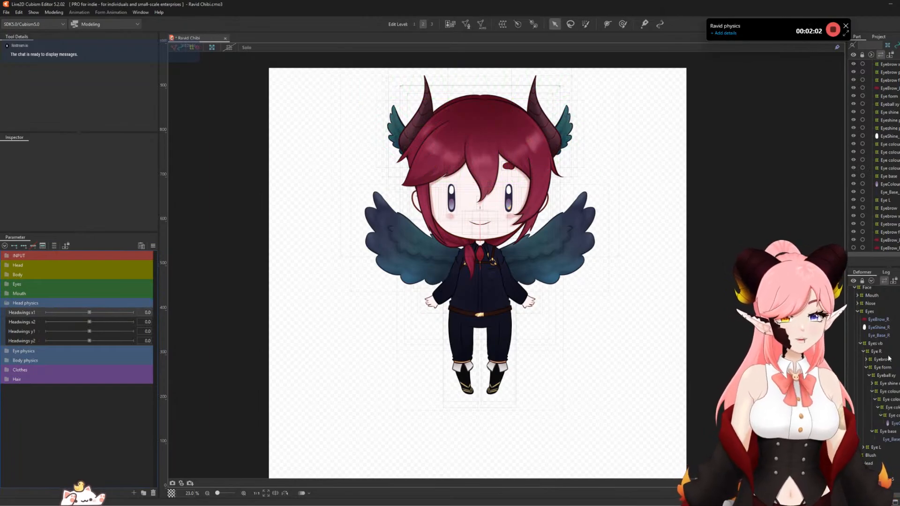
scroll(888, 359, up, 4)
click(854, 379)
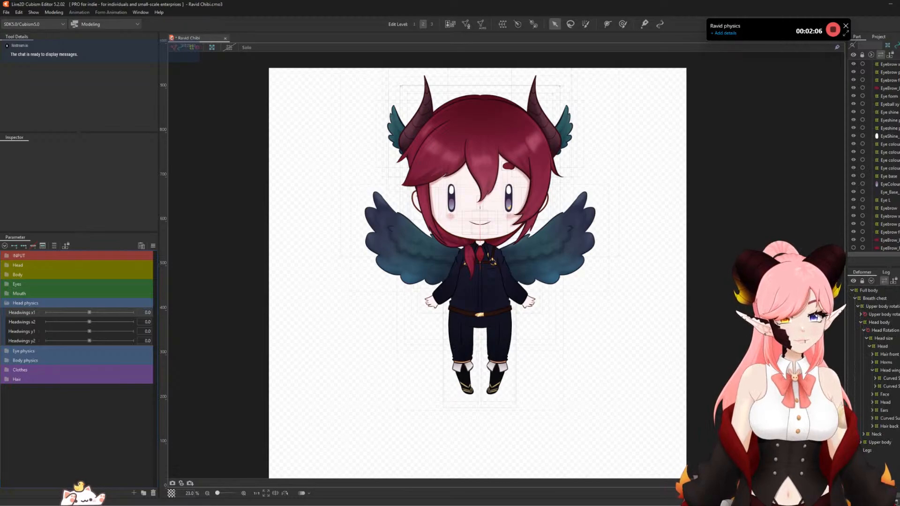
click(887, 386)
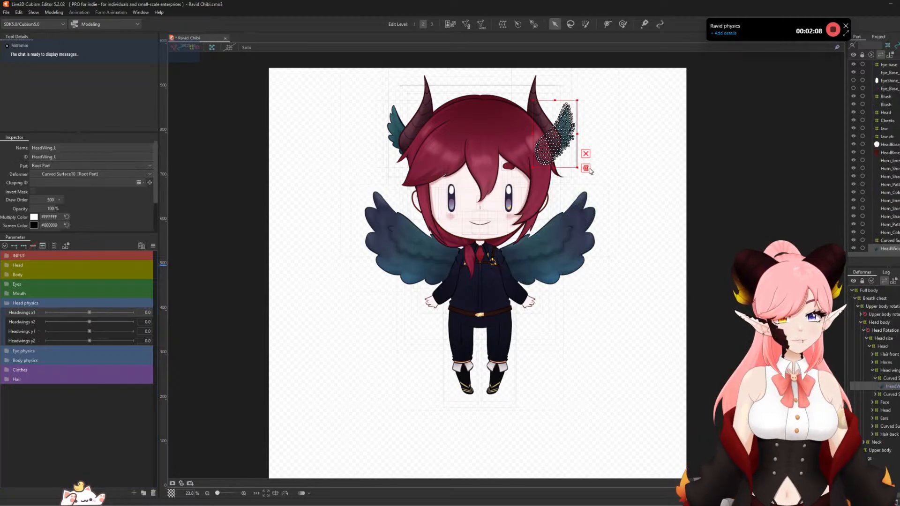
scroll(524, 232, up, 2)
scroll(524, 232, up, 2)
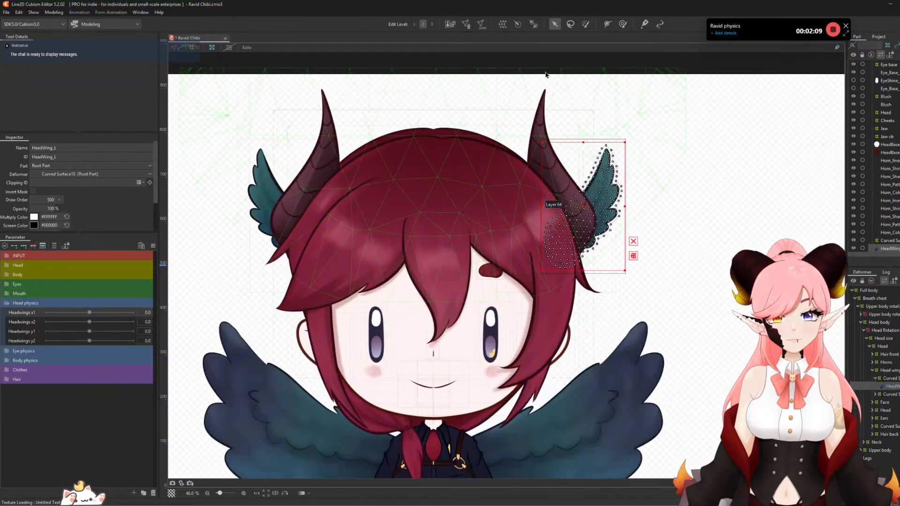
click(501, 26)
click(652, 334)
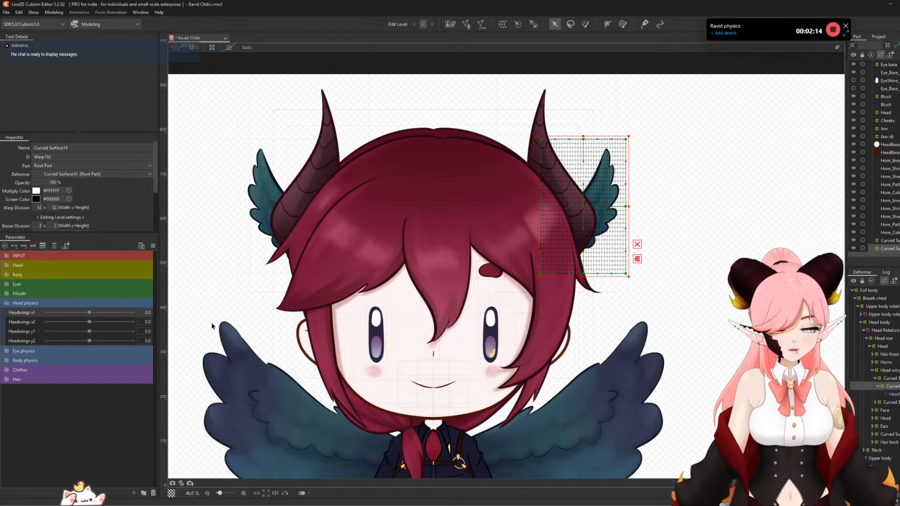
- Add three keys to Headwings x1 and, at 30, bend the middle of the left head wing outward with the Temporary deform tool
click(22, 245)
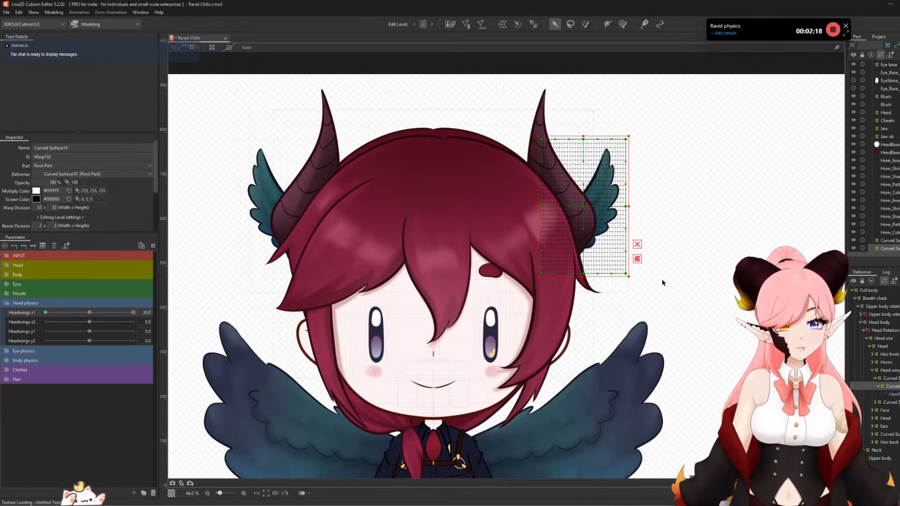
key(ctrl+t)
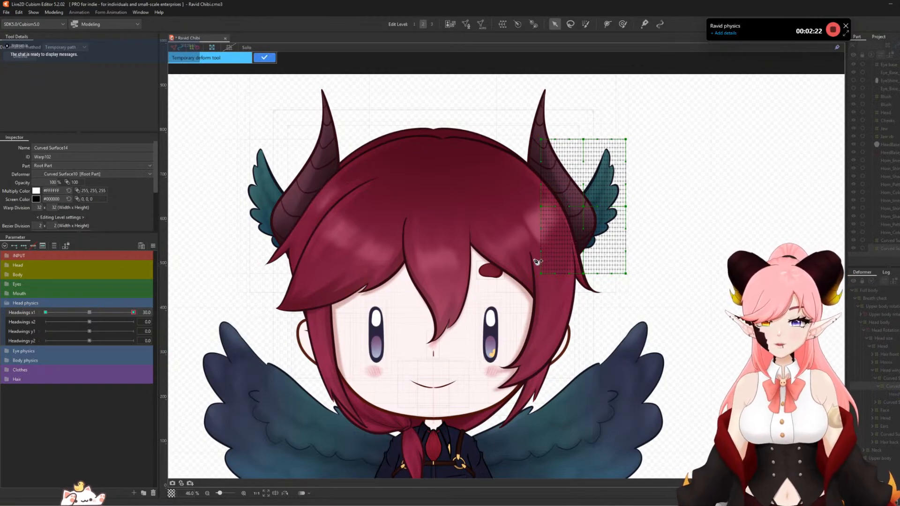
click(627, 118)
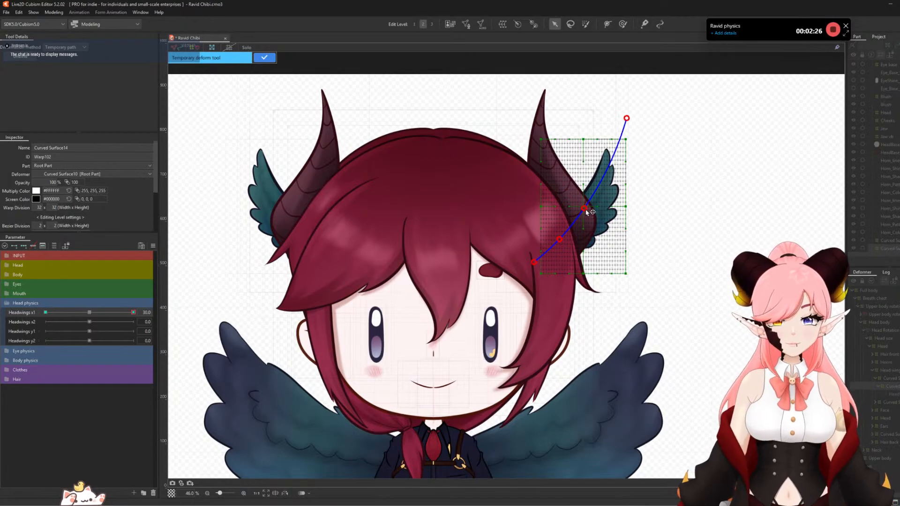
drag(585, 210, 603, 214)
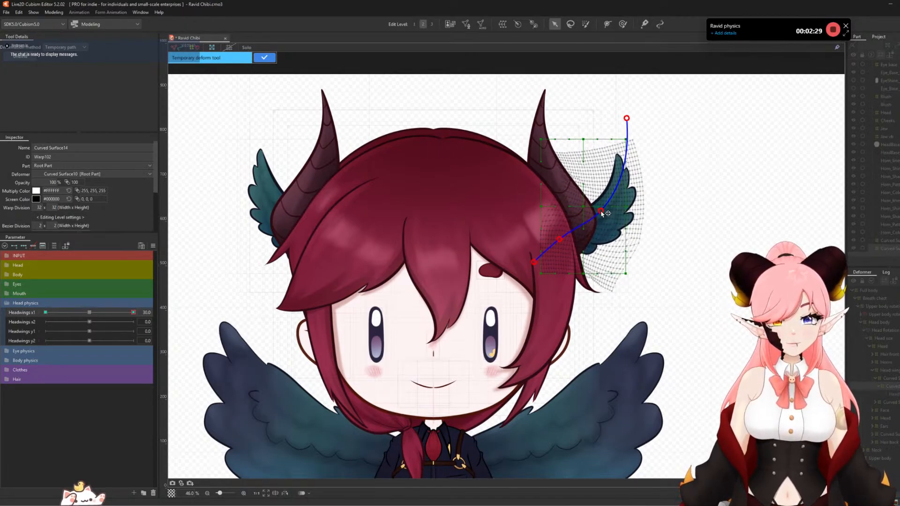
click(264, 57)
- At Headwings x1 -30, bend the middle of the left head wing inward along a temporary deform path
click(45, 312)
key(t)
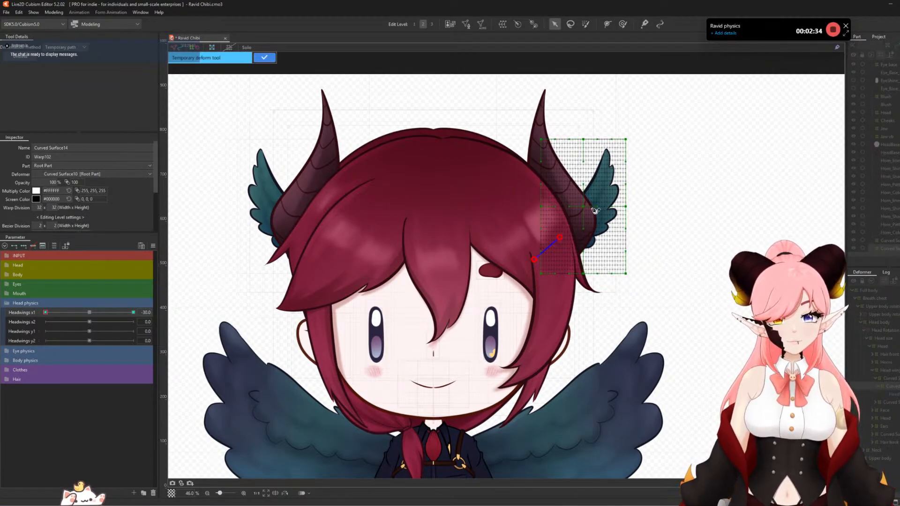
click(630, 132)
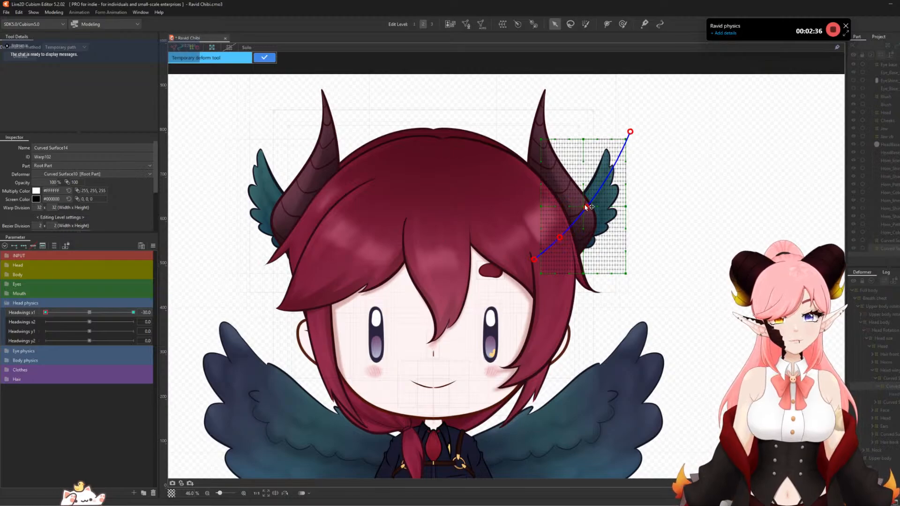
drag(586, 206, 576, 203)
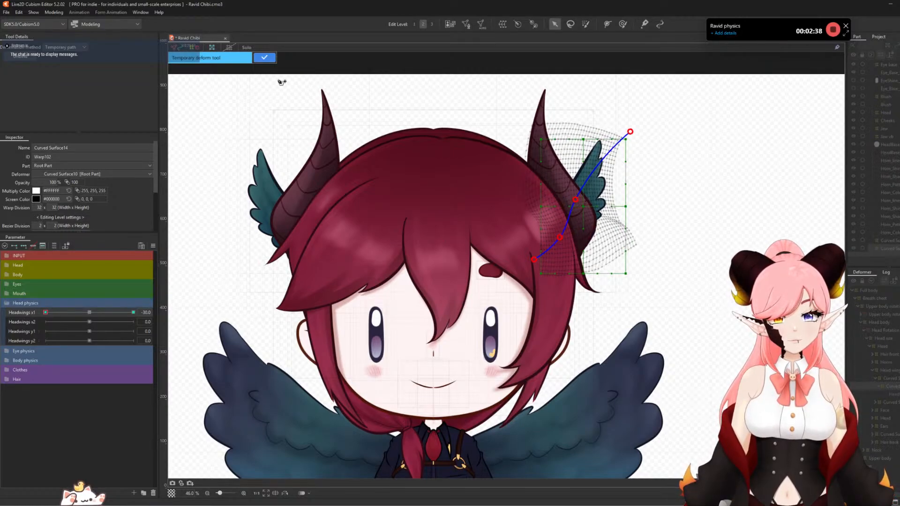
click(264, 57)
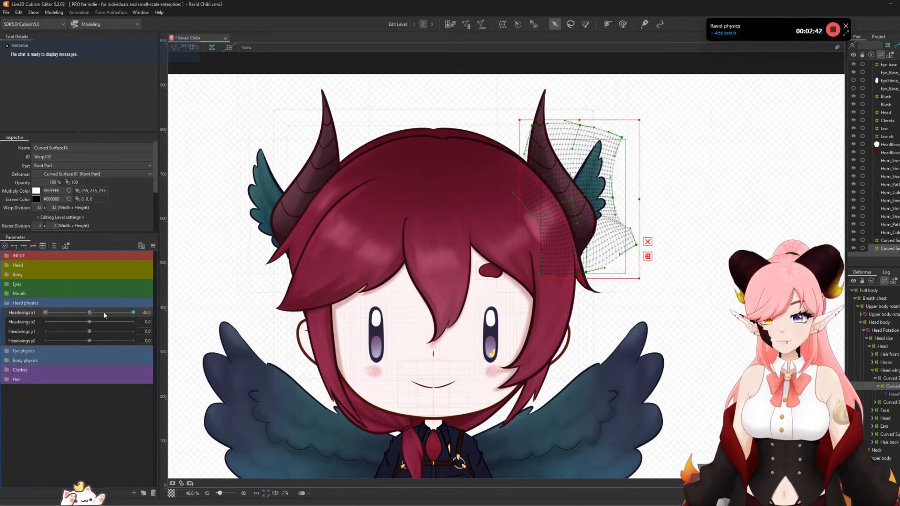
- Return Headwings x1 to 0, add three keys to Headwings x2 and, at 30, swing the left head wing's tip outward
click(90, 312)
click(132, 322)
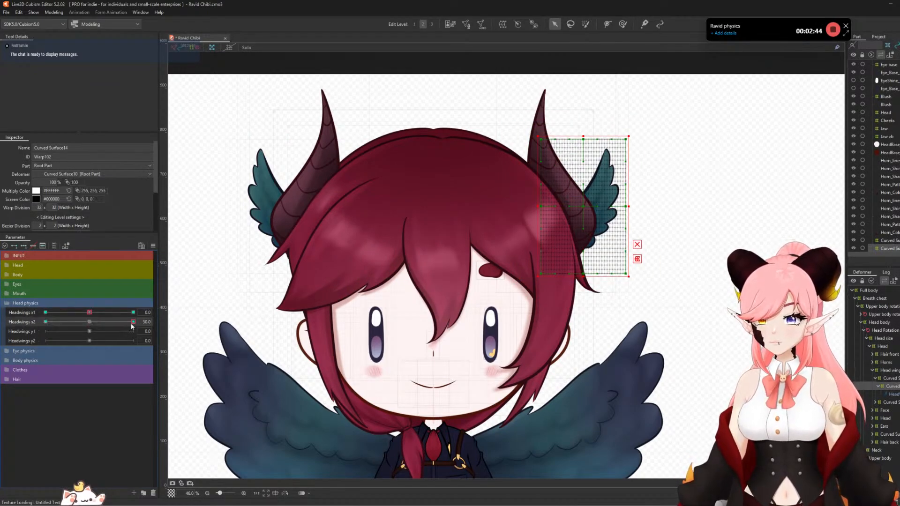
click(534, 276)
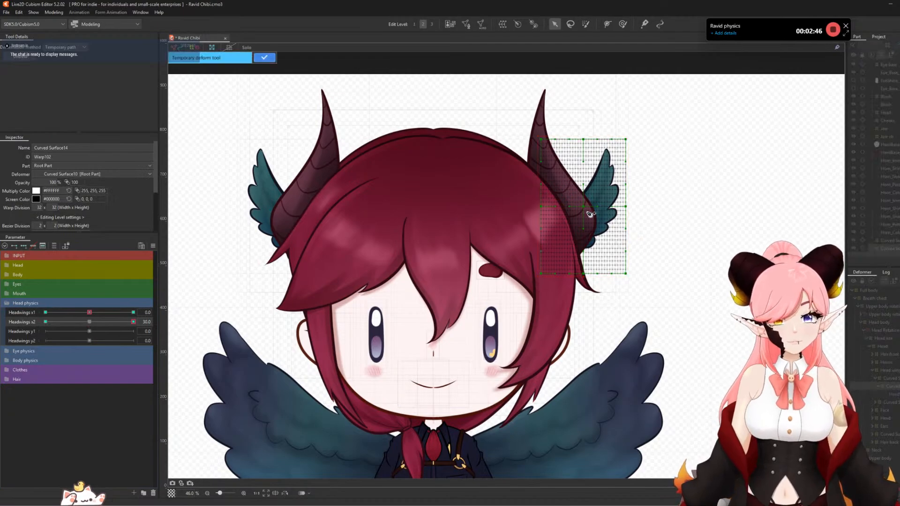
click(586, 209)
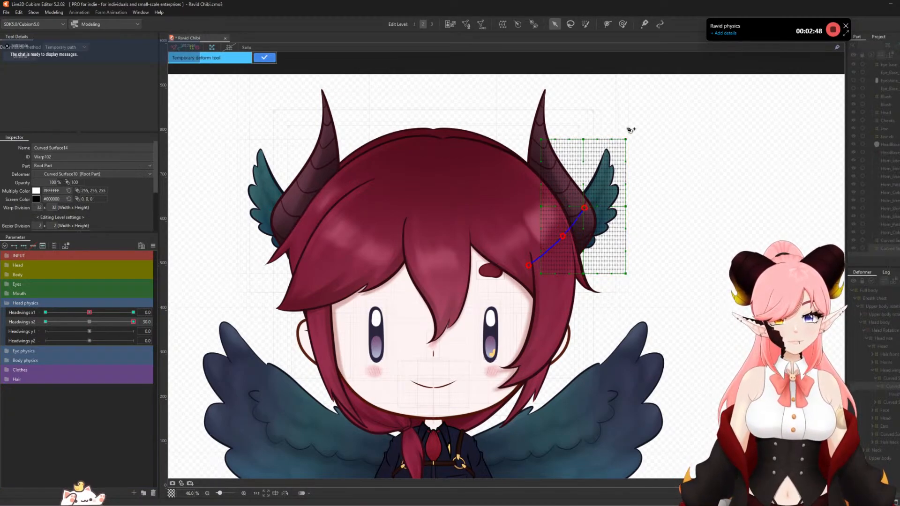
click(614, 128)
drag(614, 128, 650, 144)
click(261, 57)
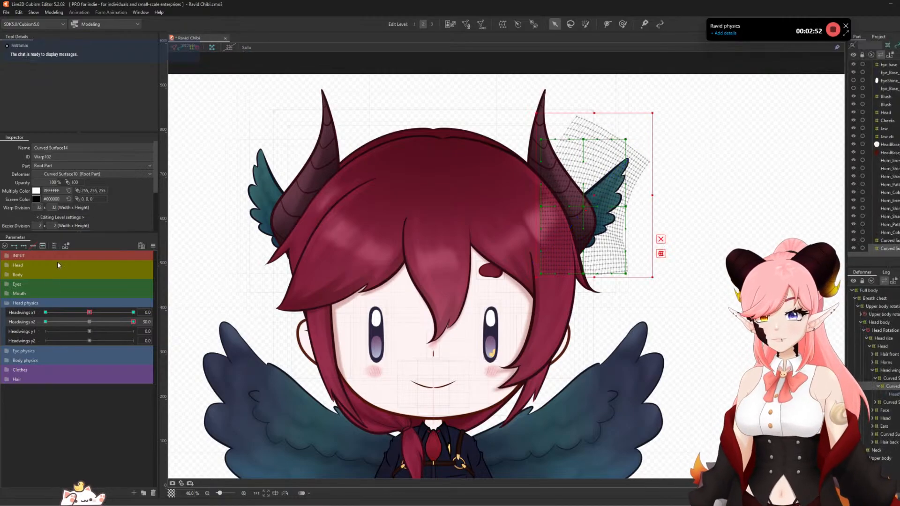
- At Headwings x2 -30, swing the left head wing's tip inward along a temporary deform path
drag(125, 324, 1, 311)
key(t)
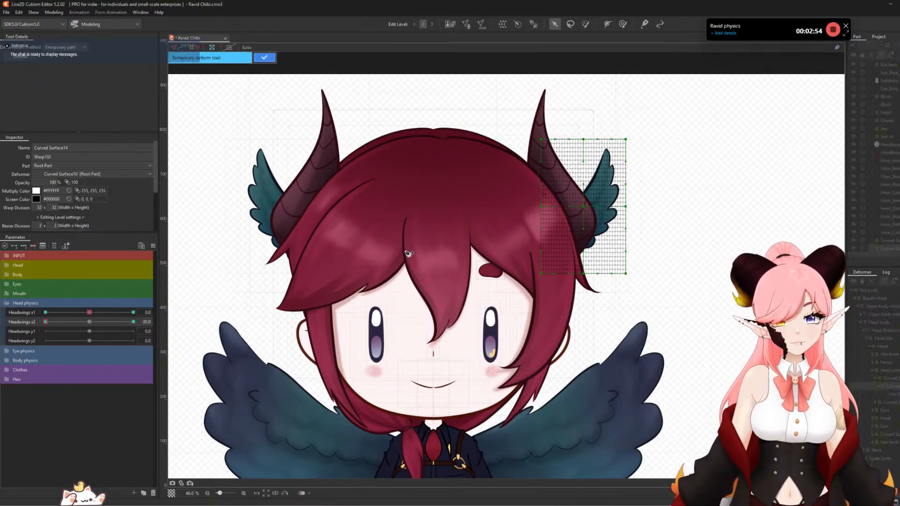
click(585, 206)
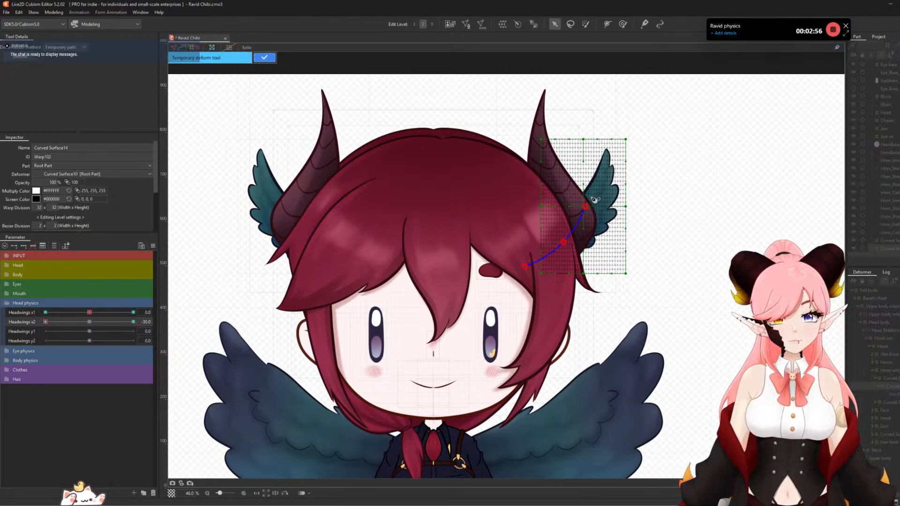
drag(613, 130, 574, 124)
click(264, 57)
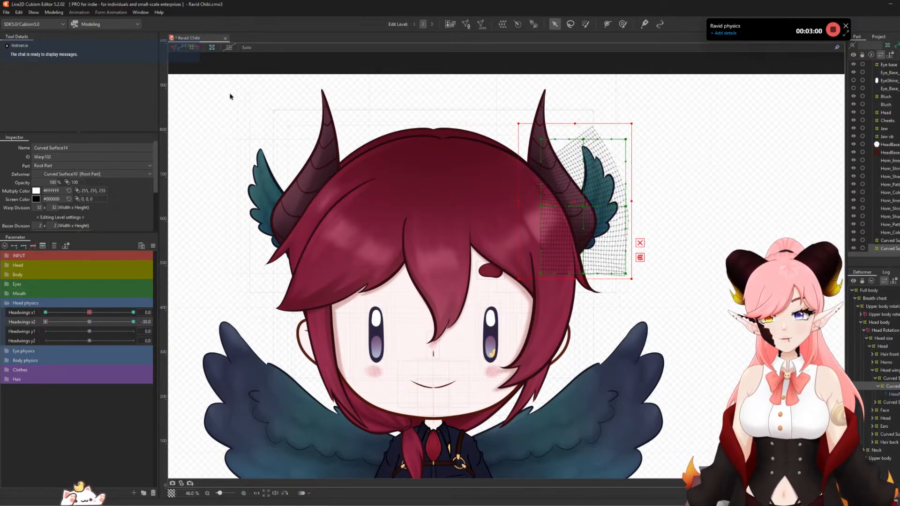
- Reset Headwings x2 to 0 and apply Ellipse Interpolation to it through Extended Interpolation
click(88, 322)
click(153, 245)
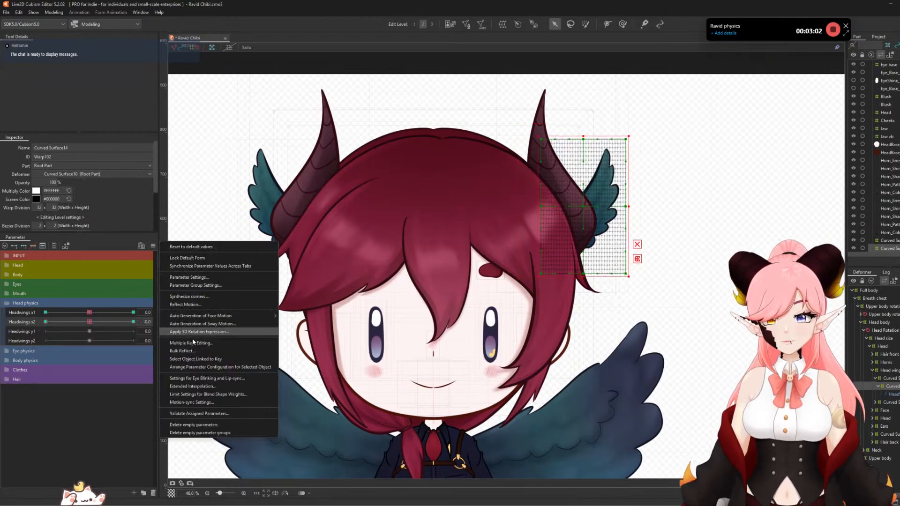
click(207, 390)
click(464, 247)
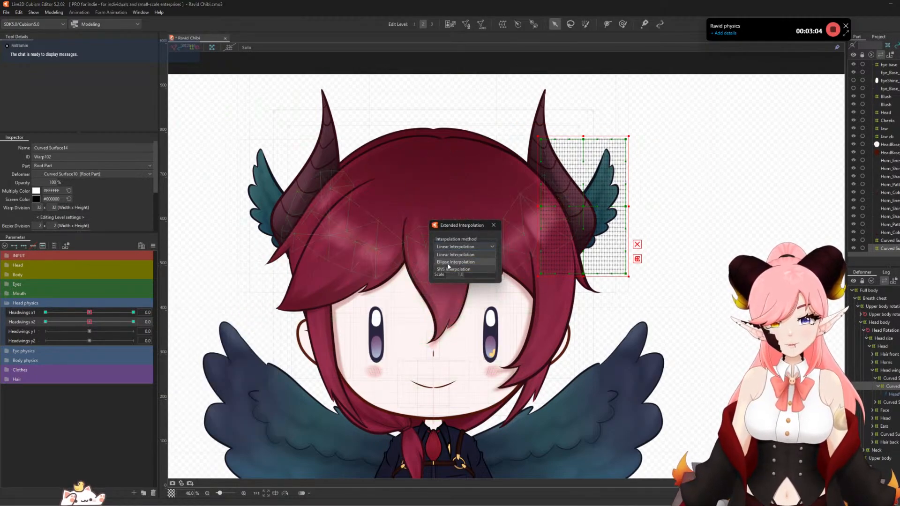
click(467, 264)
click(490, 301)
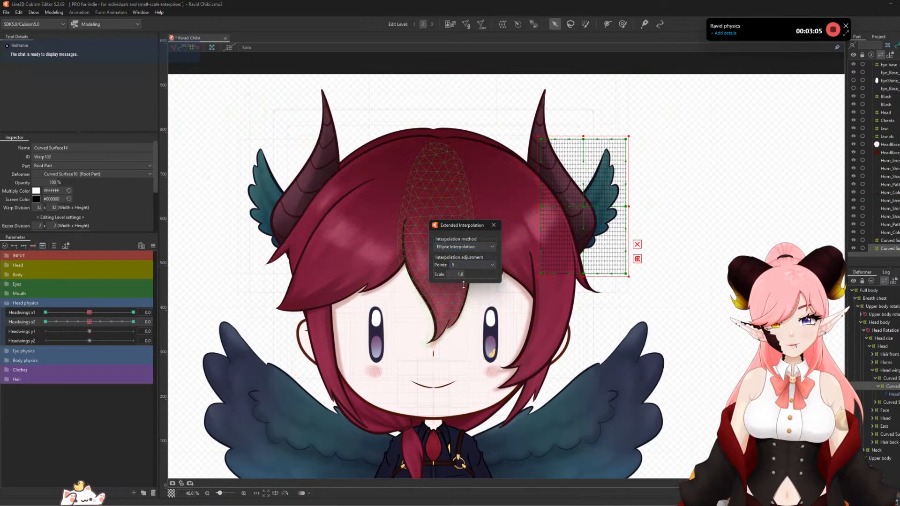
click(493, 225)
- At Headwings x2 30, push the wing tip further outward with an enlarged deform brush, then return the parameter to 0
mouse_move(97, 322)
mouse_down()
mouse_move(146, 324)
mouse_move(52, 325)
mouse_move(111, 336)
mouse_move(43, 338)
mouse_move(108, 350)
mouse_move(137, 369)
mouse_up()
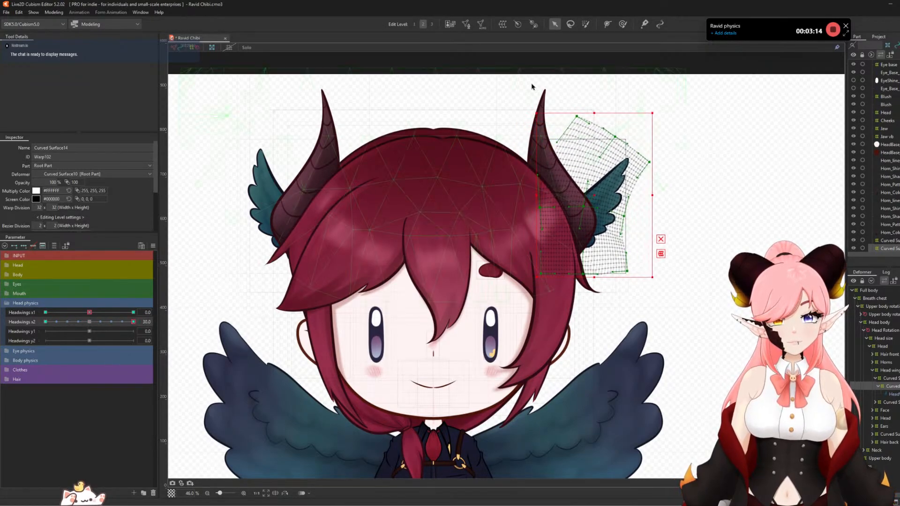
click(623, 24)
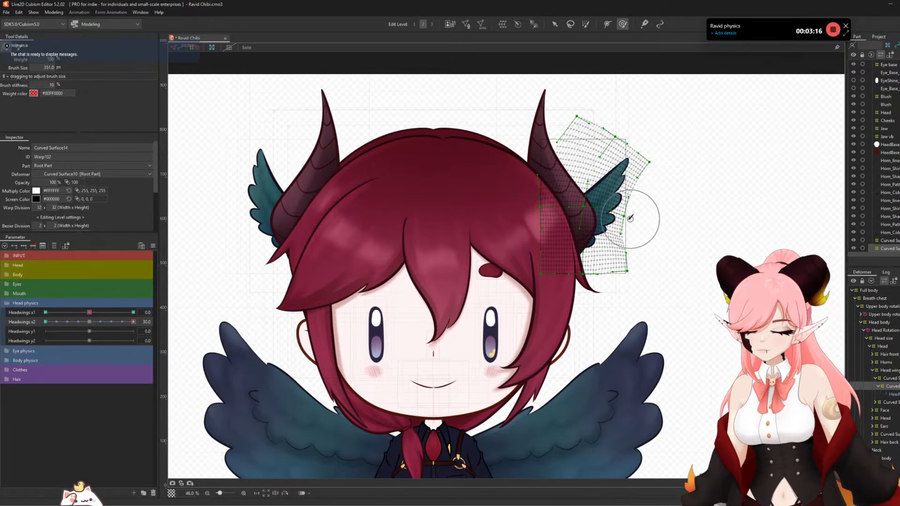
drag(633, 211, 701, 237)
mouse_move(673, 150)
mouse_down()
mouse_move(681, 170)
mouse_move(696, 170)
mouse_up()
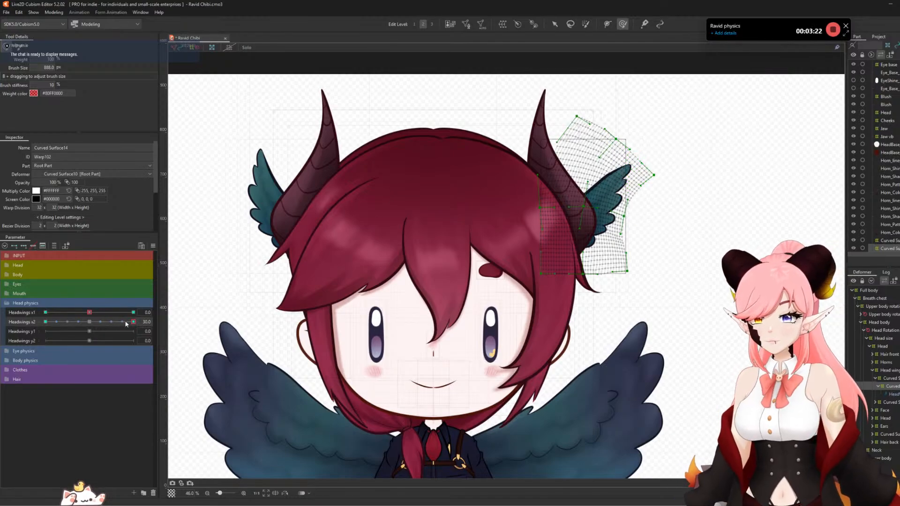
drag(133, 321, 239, 329)
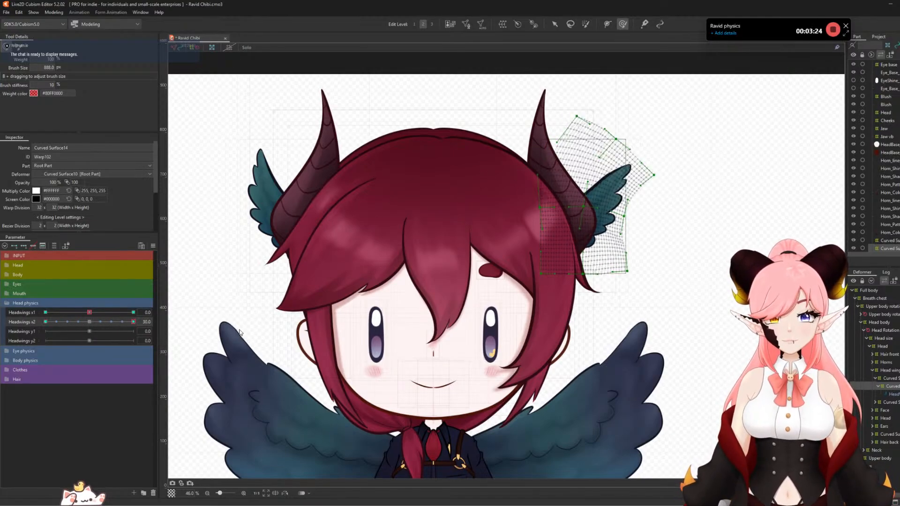
click(89, 322)
click(554, 24)
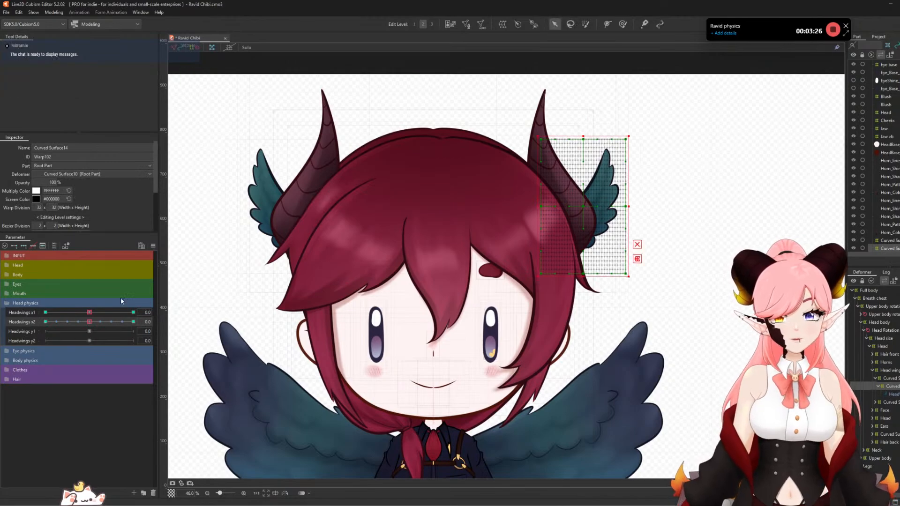
- Add three keys to Headwings y1 and, at 30, raise the middle of the left head wing with the Temporary deform tool
click(133, 331)
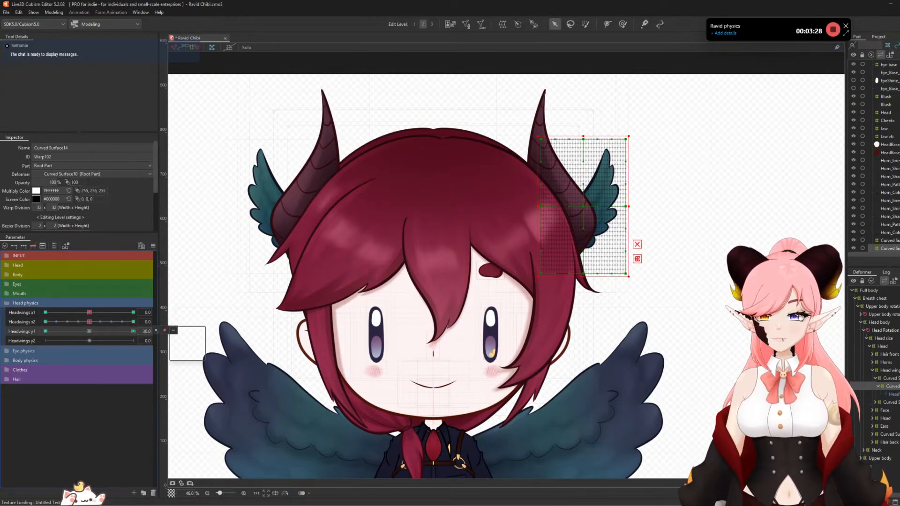
key(ctrl+t)
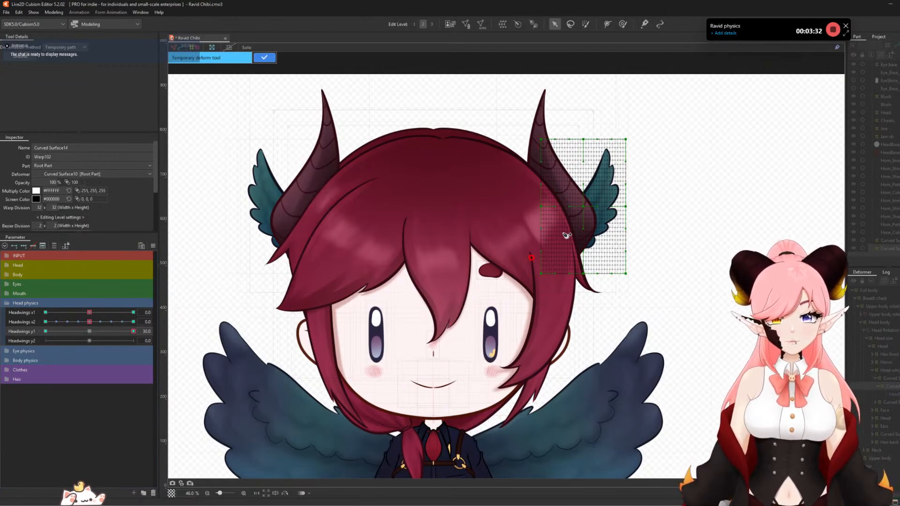
click(582, 205)
click(638, 135)
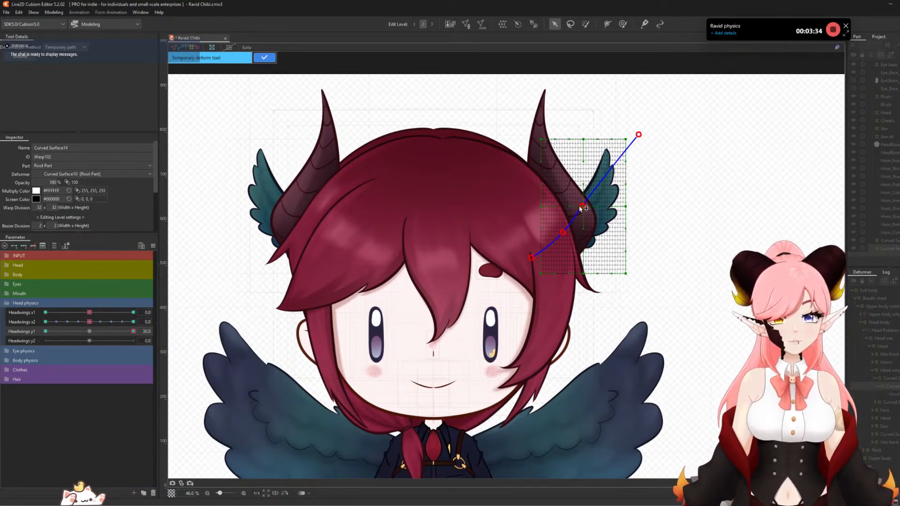
drag(582, 207, 571, 192)
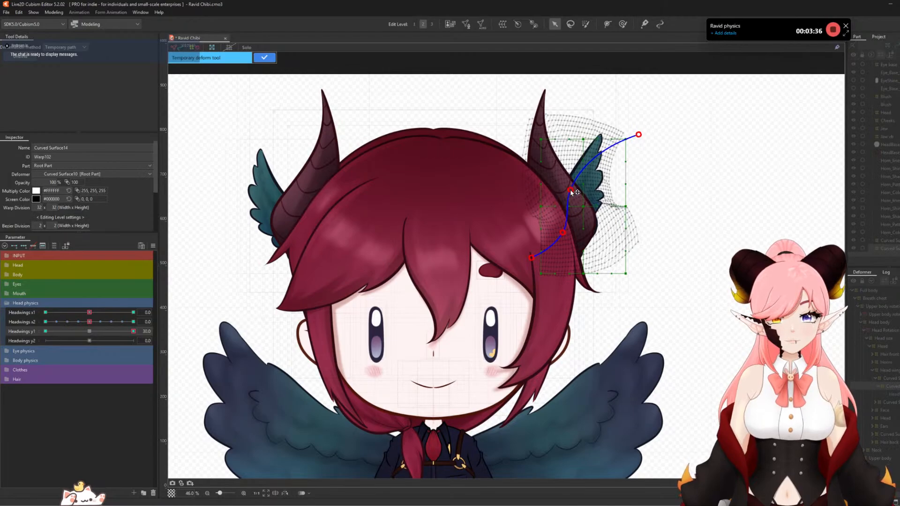
click(264, 58)
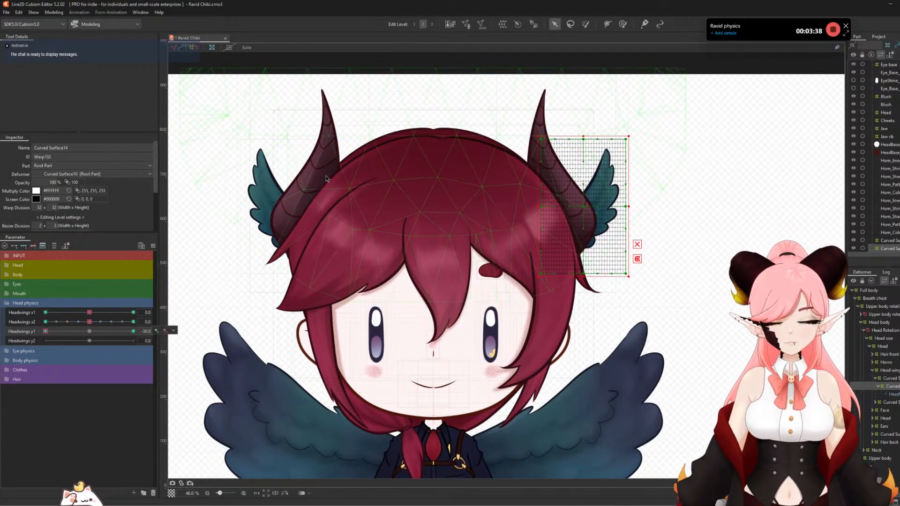
- At Headwings y1 -30, lower the middle of the left head wing along a temporary deform path, then return the parameter to 0
key(t)
click(529, 251)
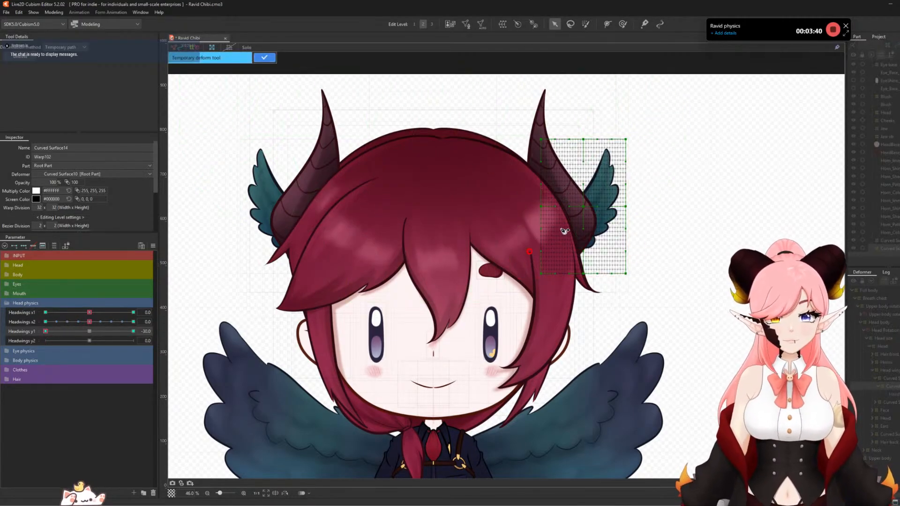
click(636, 132)
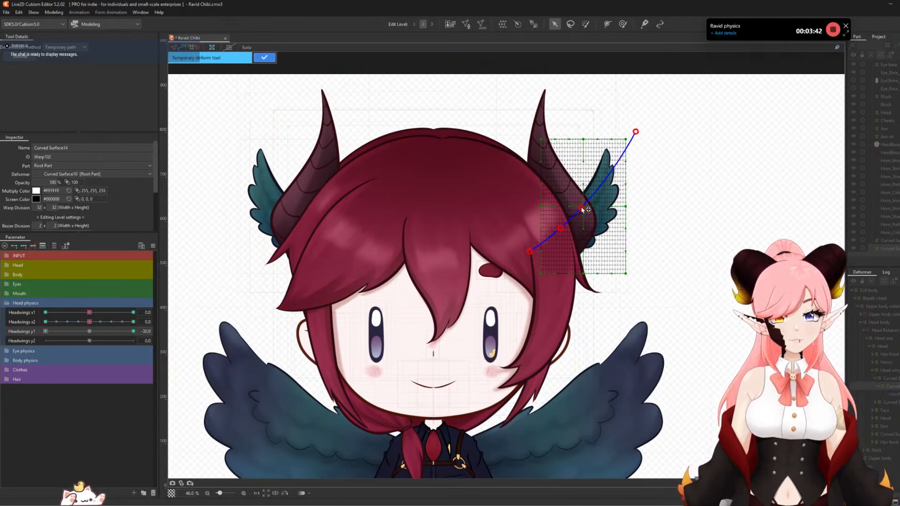
drag(582, 208, 589, 223)
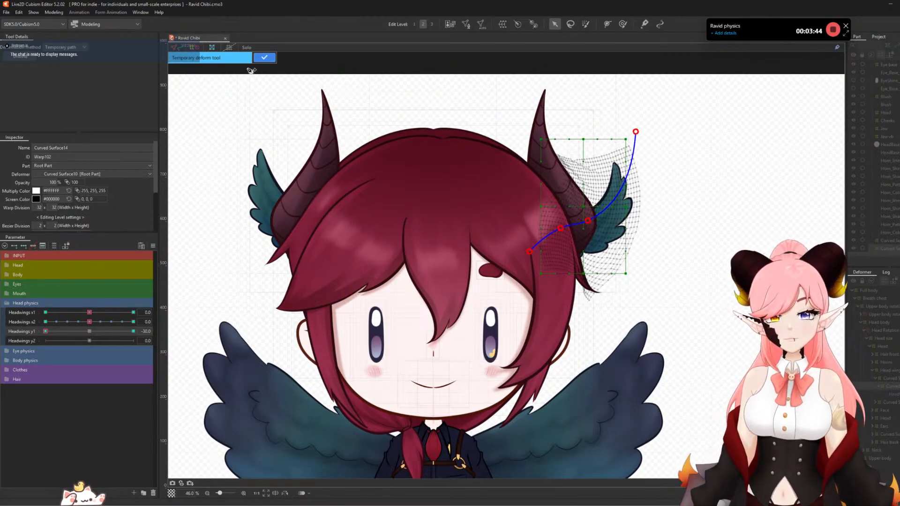
click(264, 57)
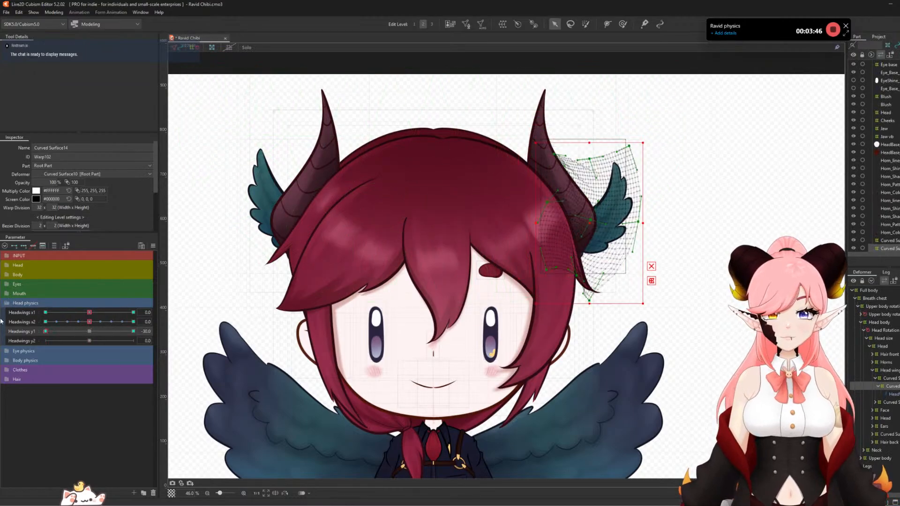
click(71, 330)
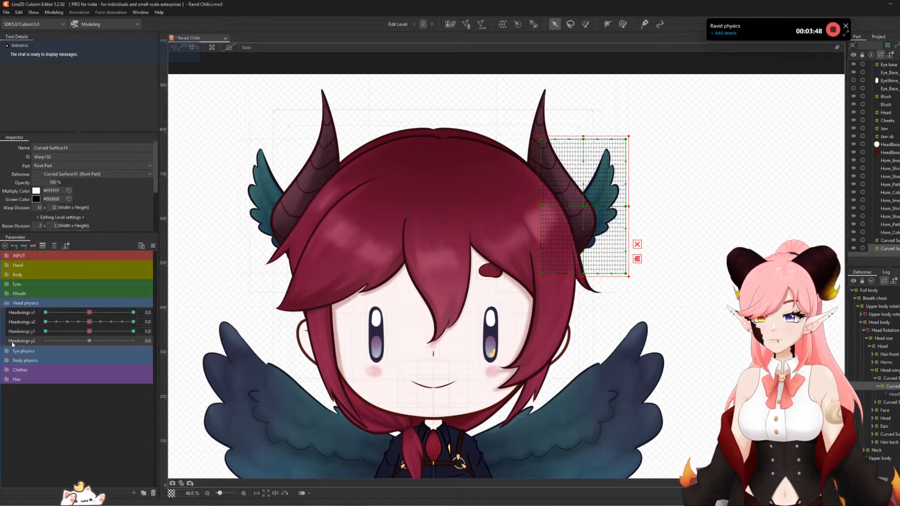
- Add three keys to Headwings y2 and, at 30, bend the left head wing's tip inward along a temporary deform path
click(134, 341)
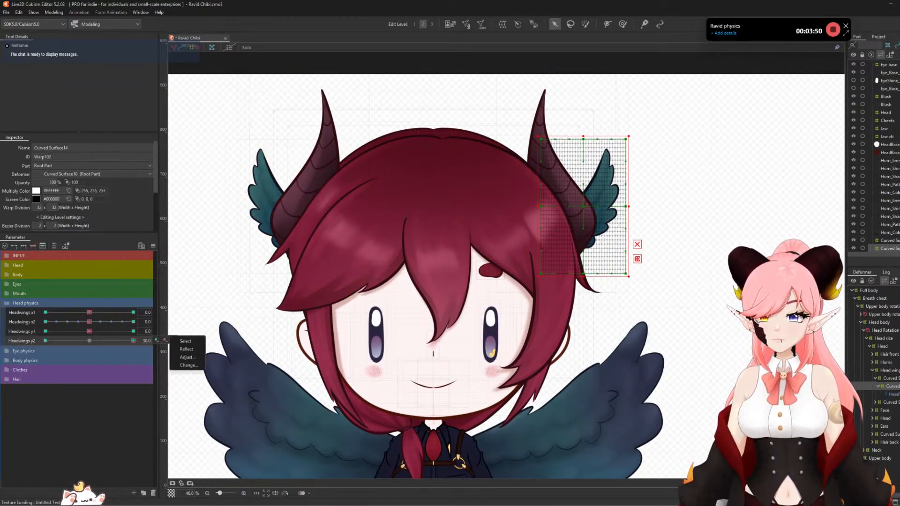
key(t)
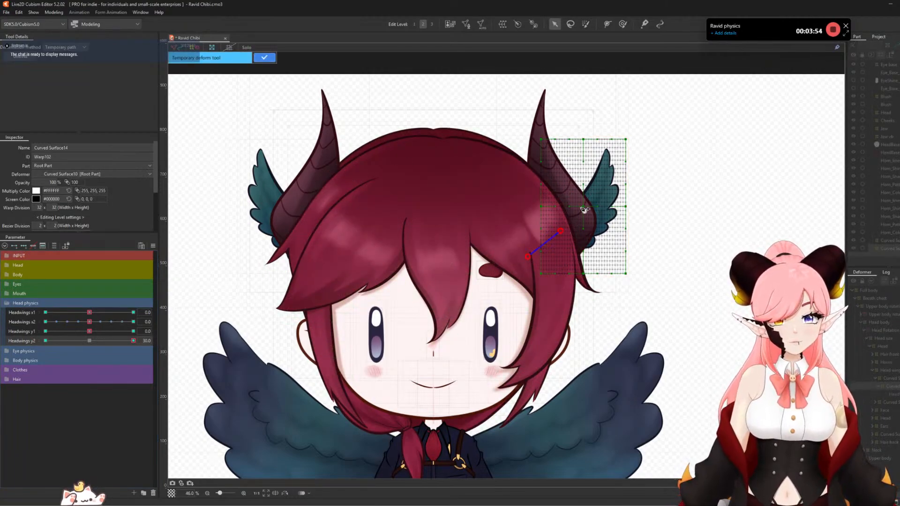
click(621, 128)
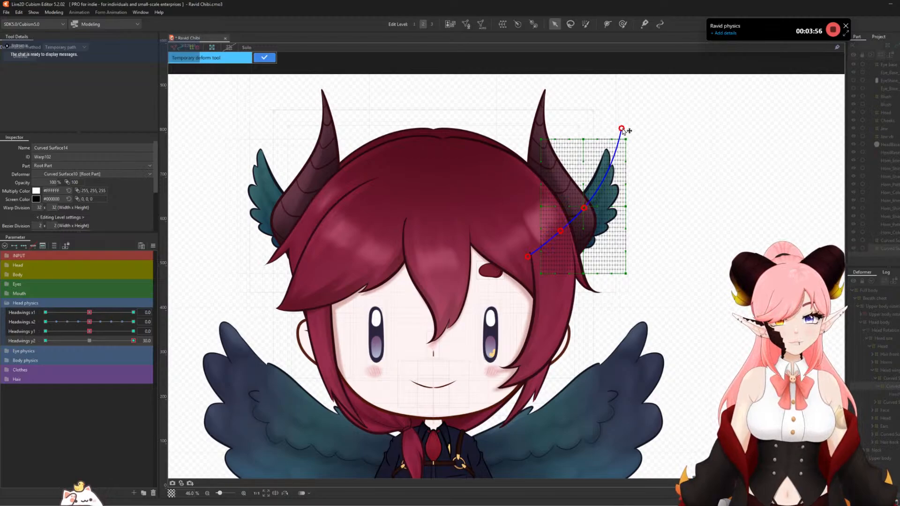
drag(622, 130, 571, 127)
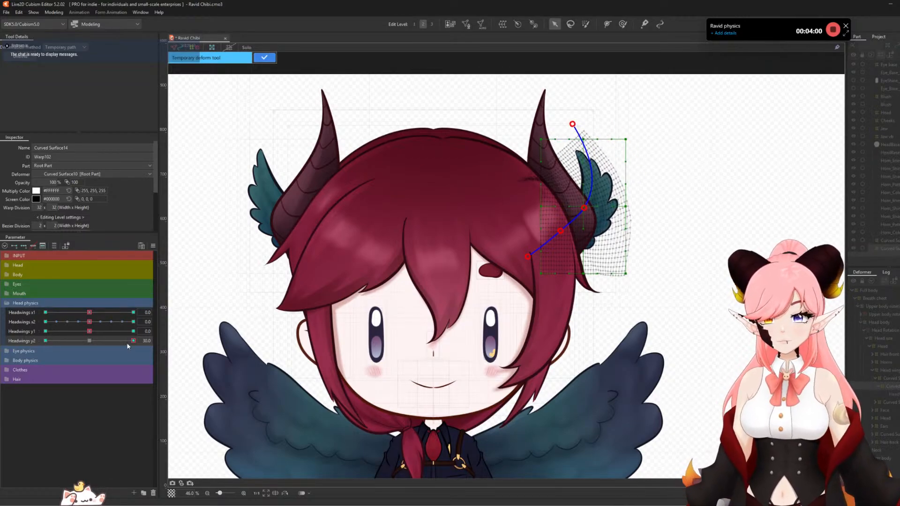
mouse_move(132, 341)
mouse_down()
mouse_move(77, 342)
mouse_move(154, 343)
mouse_move(125, 342)
mouse_move(140, 342)
mouse_up()
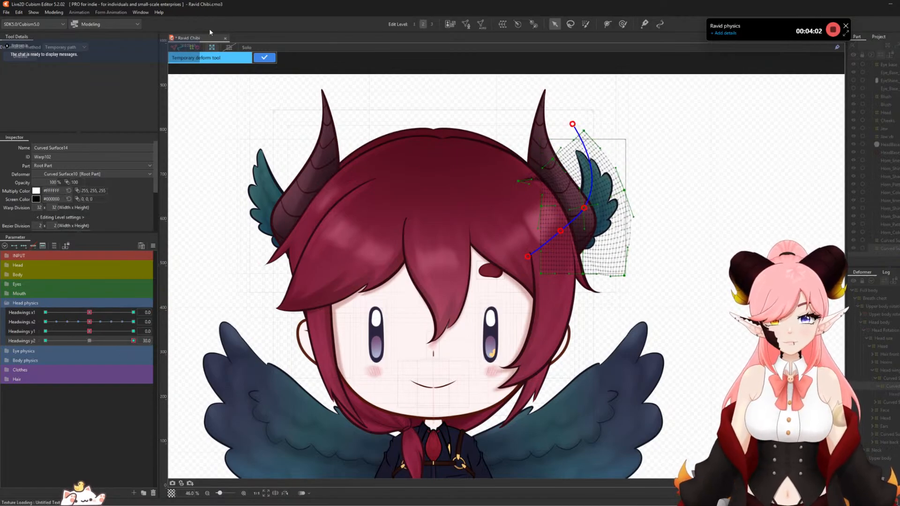
click(269, 59)
- At Headwings y2 -30, bend the left head wing's tip outward and down along a temporary deform path
click(45, 341)
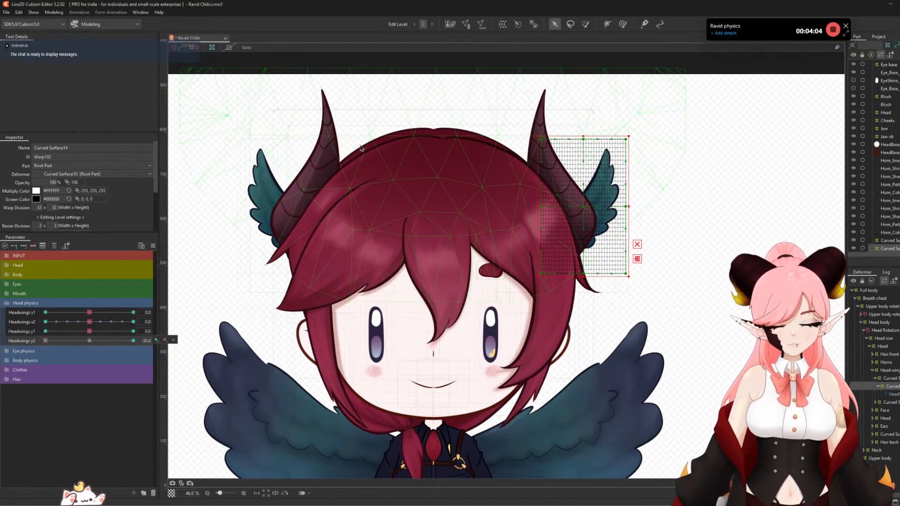
key(ctrl+t)
click(521, 266)
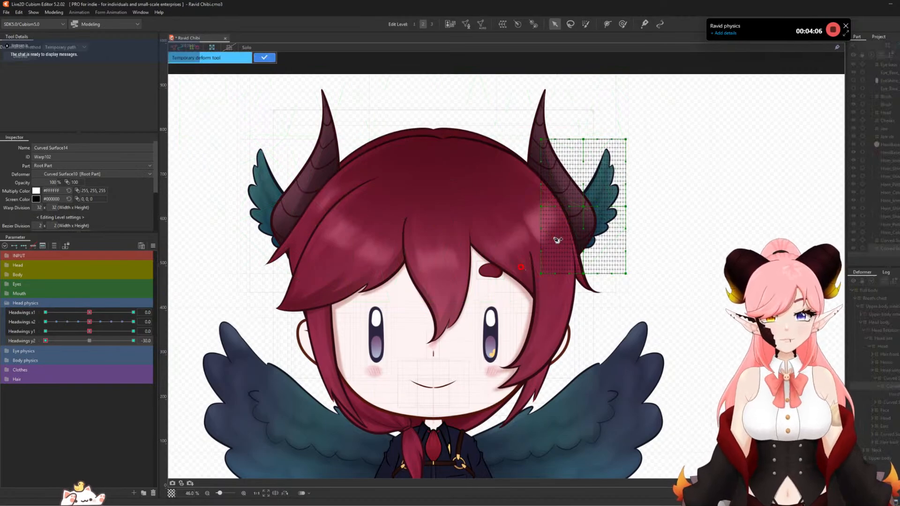
click(557, 236)
click(627, 127)
drag(627, 126, 650, 177)
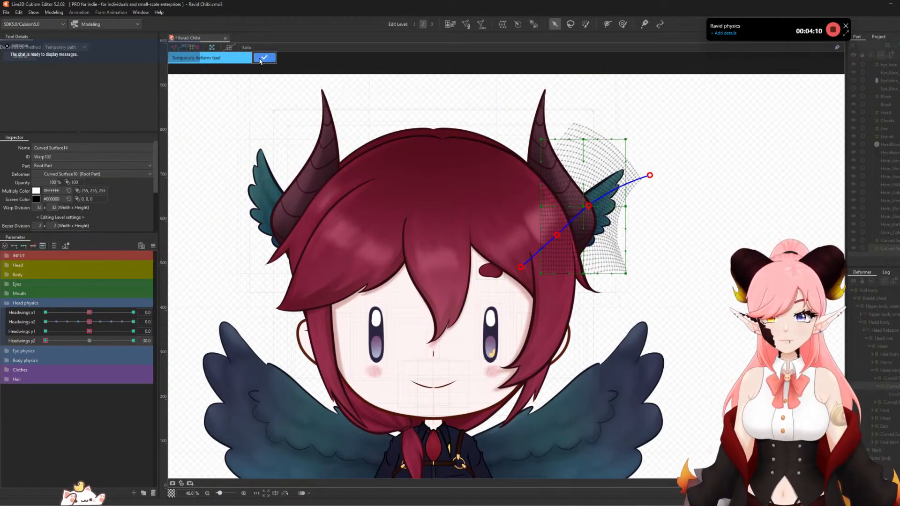
click(263, 57)
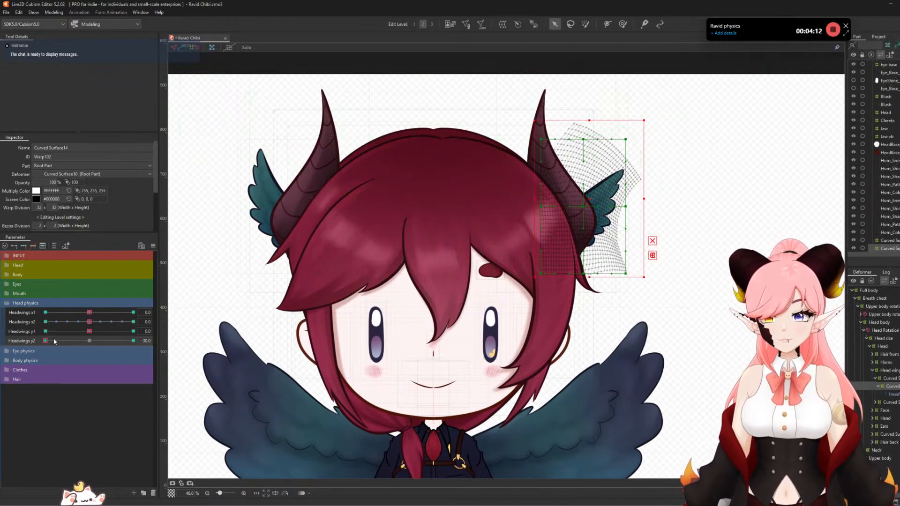
- Stretch the wing tip further with the deform brush at Headwings y2 30 and -30, then return the parameter to 0
drag(54, 342, 636, 3)
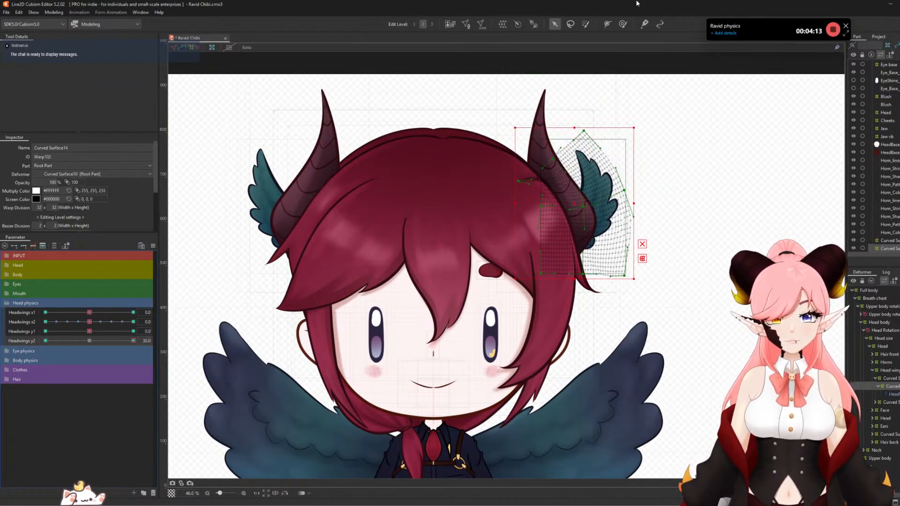
click(623, 25)
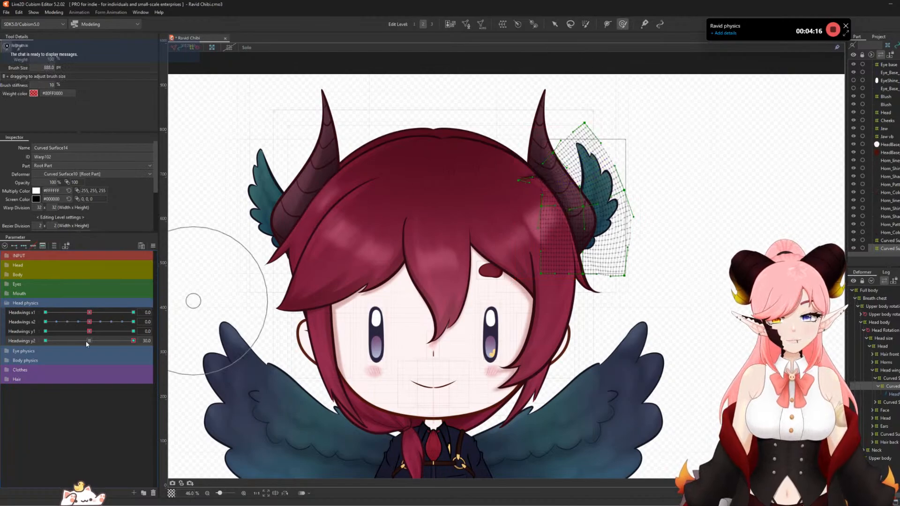
drag(87, 341, 42, 340)
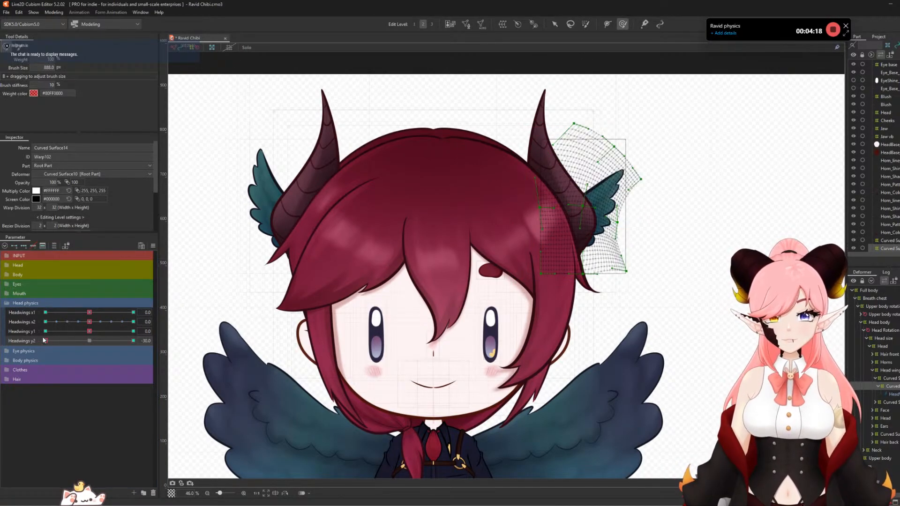
mouse_move(692, 201)
mouse_down()
mouse_move(662, 191)
mouse_move(675, 215)
mouse_move(693, 161)
mouse_move(662, 177)
mouse_move(670, 181)
mouse_up()
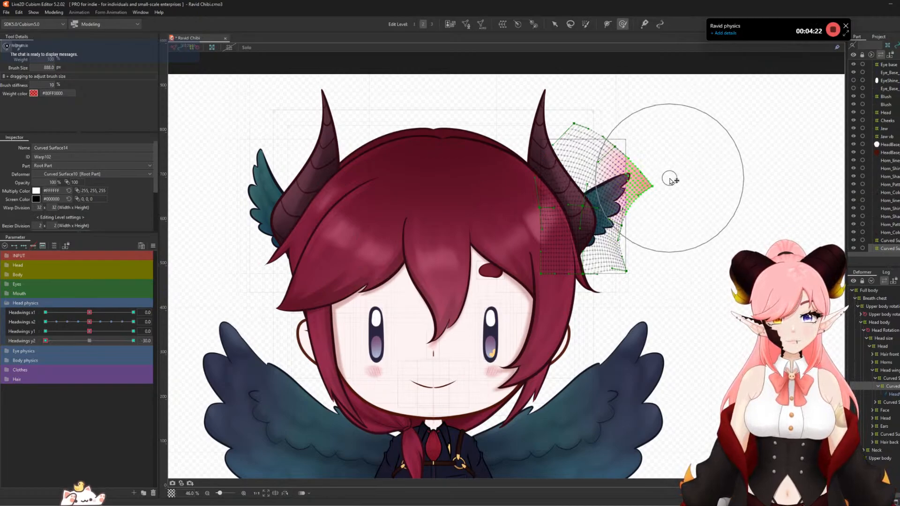
drag(70, 340, 94, 340)
- Apply Ellipse Interpolation with 3 points to Headwings y2, sweep the parameter to test the motion, and return it to 0
click(151, 246)
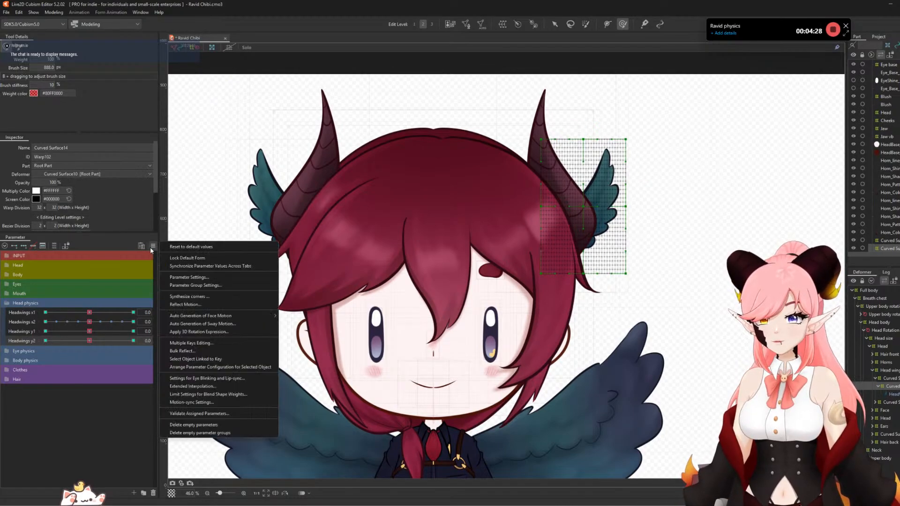
click(215, 386)
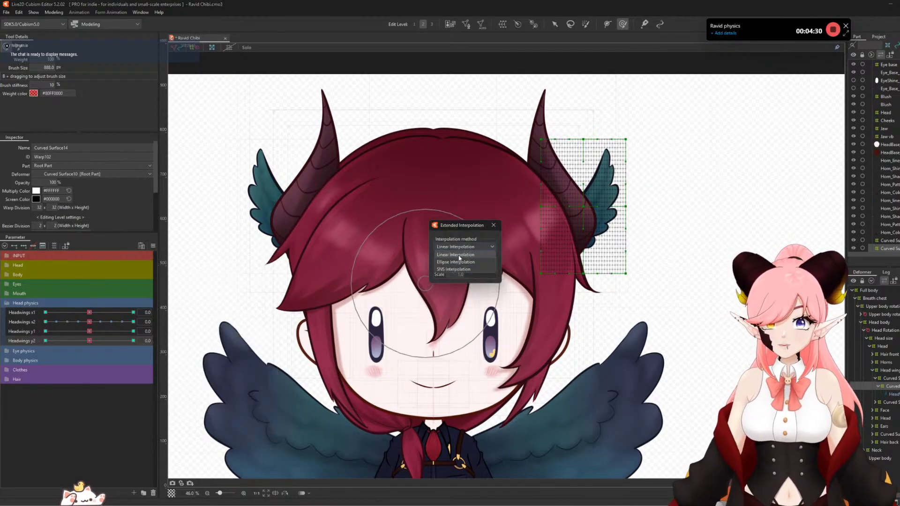
click(470, 266)
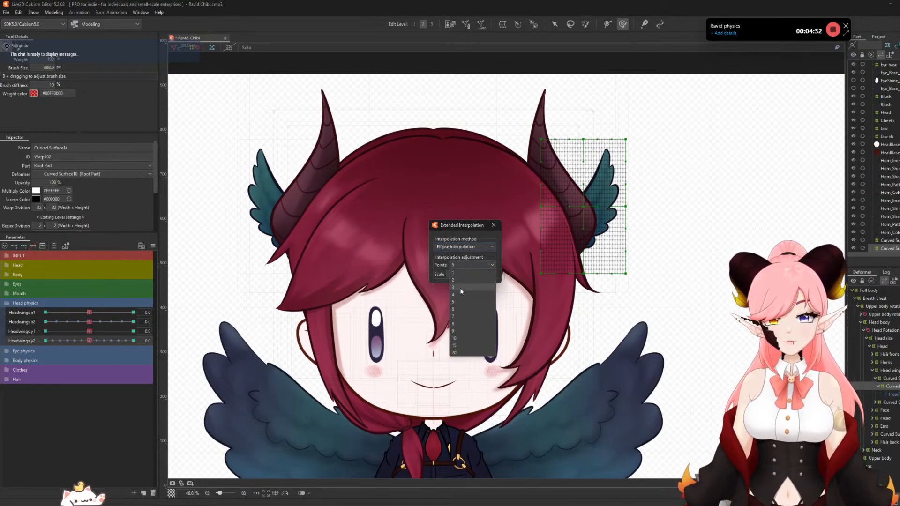
click(460, 287)
click(494, 226)
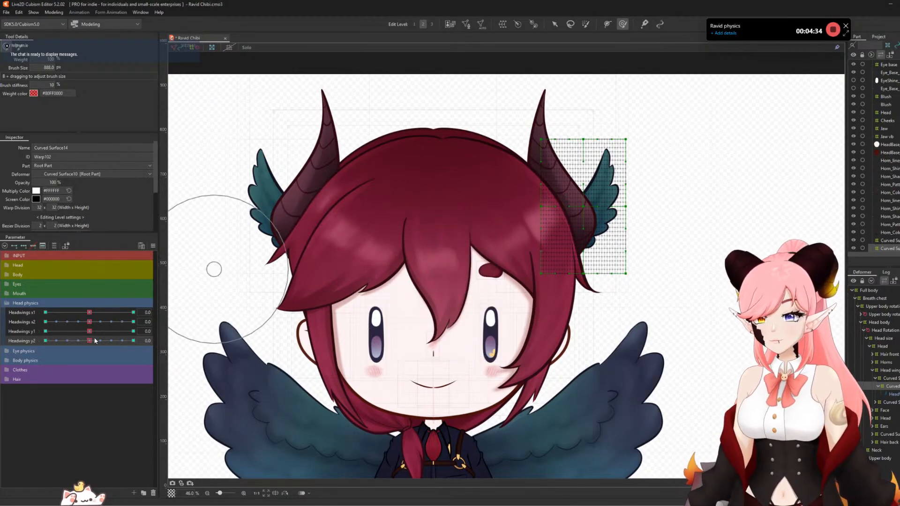
mouse_move(89, 341)
mouse_down()
mouse_move(192, 340)
mouse_move(13, 341)
mouse_move(188, 343)
mouse_move(14, 345)
mouse_move(164, 351)
mouse_move(46, 342)
mouse_move(199, 342)
mouse_up()
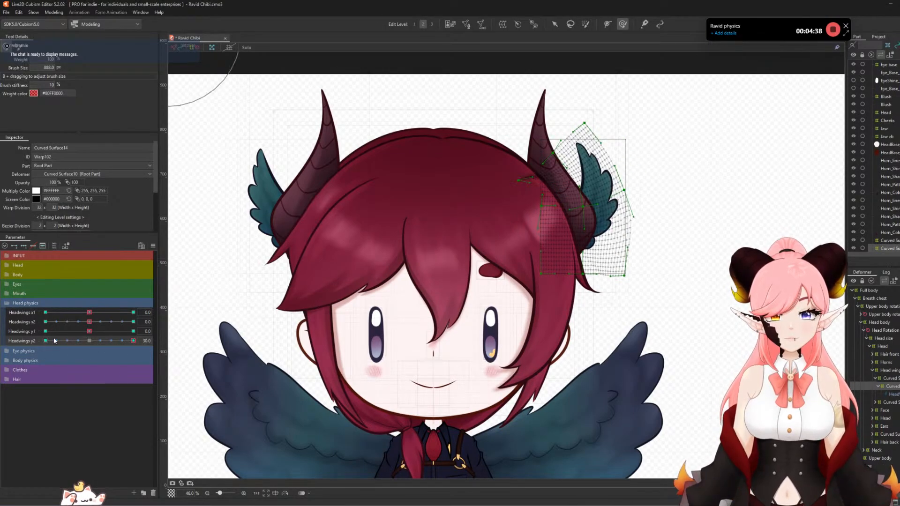
click(91, 342)
- Brush-select the base of the left head wing's mesh and paste its neutral form at Headwings x1 30 and -30, then return to 0
click(585, 24)
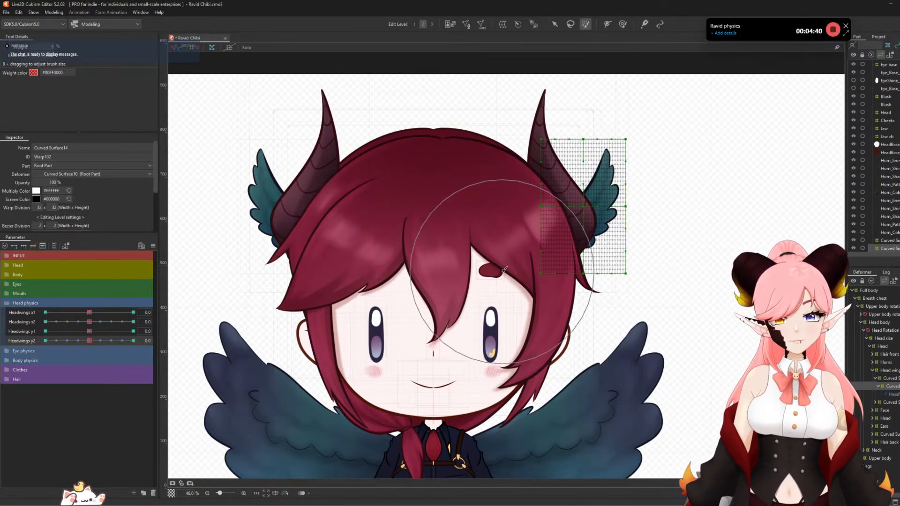
mouse_move(613, 244)
mouse_down()
mouse_move(535, 248)
mouse_move(536, 302)
mouse_move(534, 294)
mouse_move(491, 284)
mouse_move(502, 296)
mouse_move(483, 279)
mouse_move(444, 281)
mouse_move(560, 301)
mouse_move(537, 339)
mouse_up()
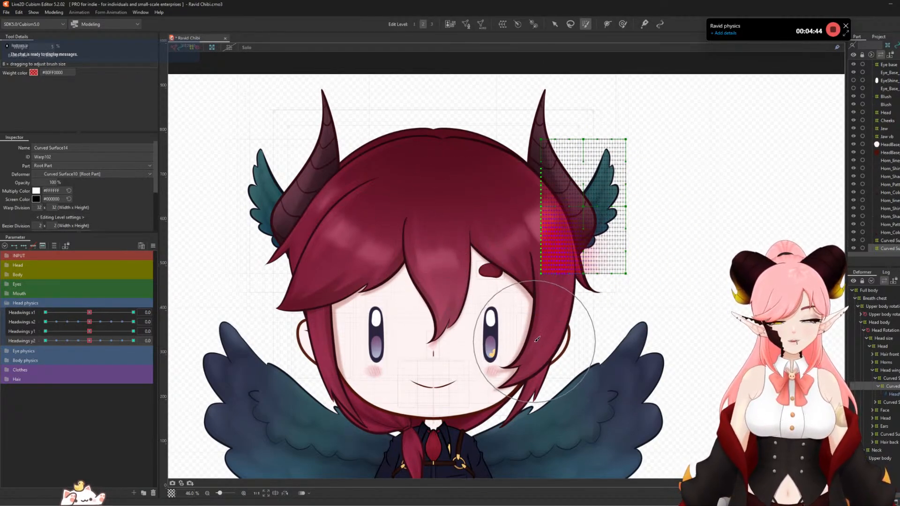
click(125, 312)
key(ctrl+v)
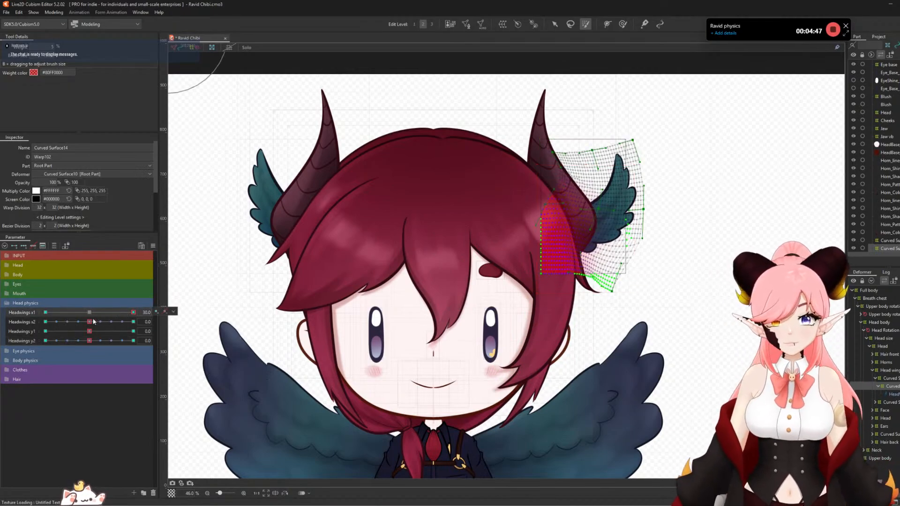
click(53, 314)
key(ctrl+v)
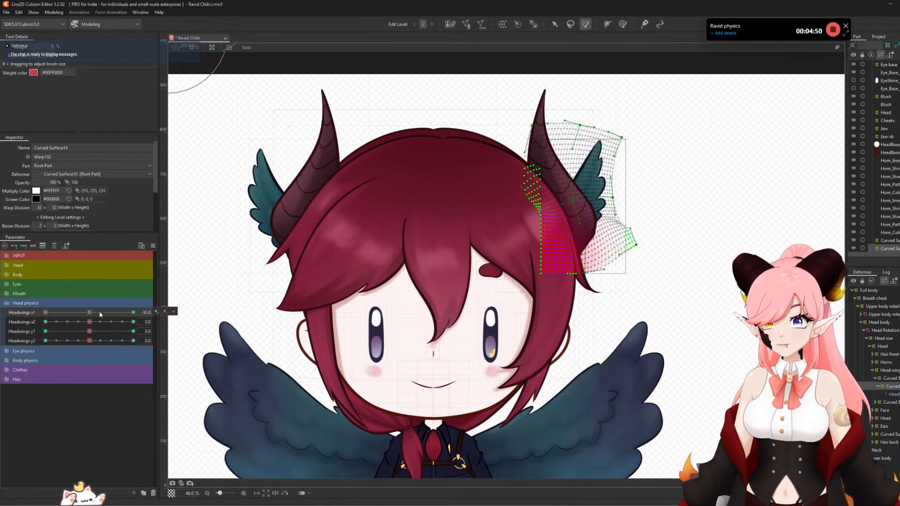
click(90, 312)
- Paste the neutral form onto the selected wing base at Headwings y1 30 and -30, then return the parameter to 0
drag(93, 331, 271, 333)
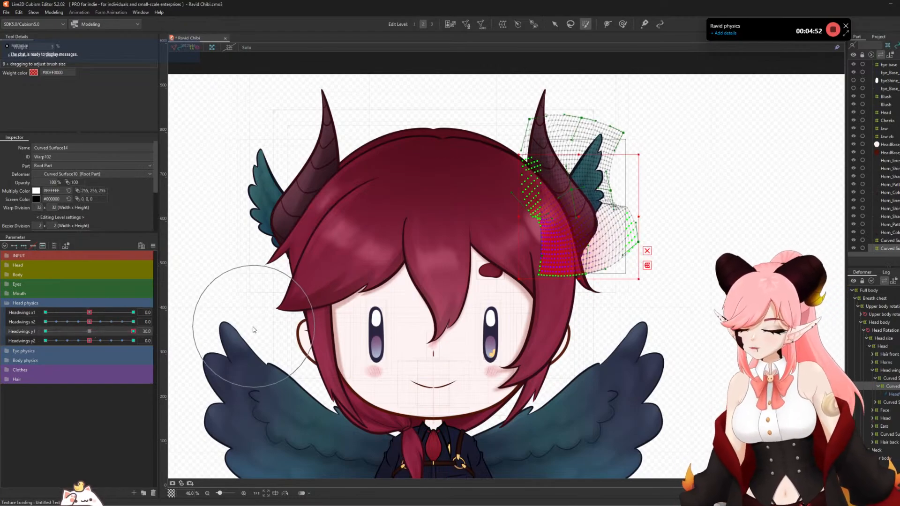
key(ctrl+v)
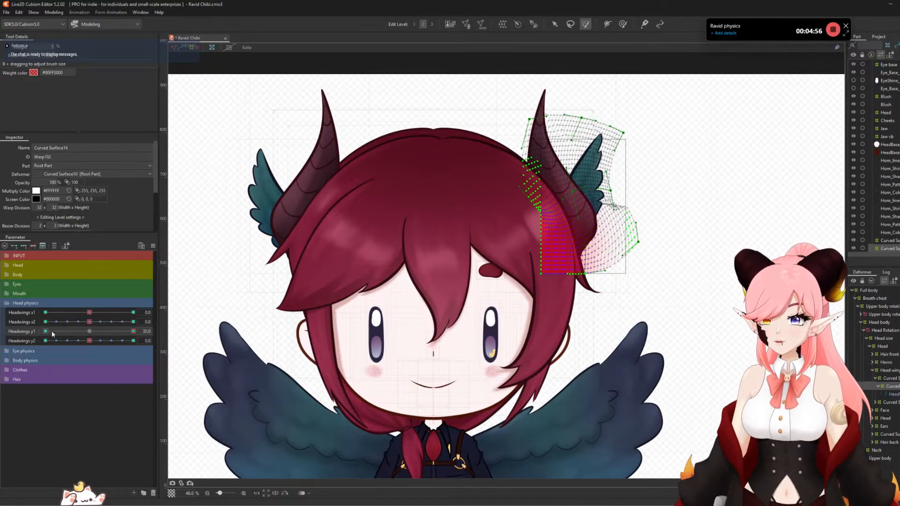
click(52, 330)
key(ctrl+v)
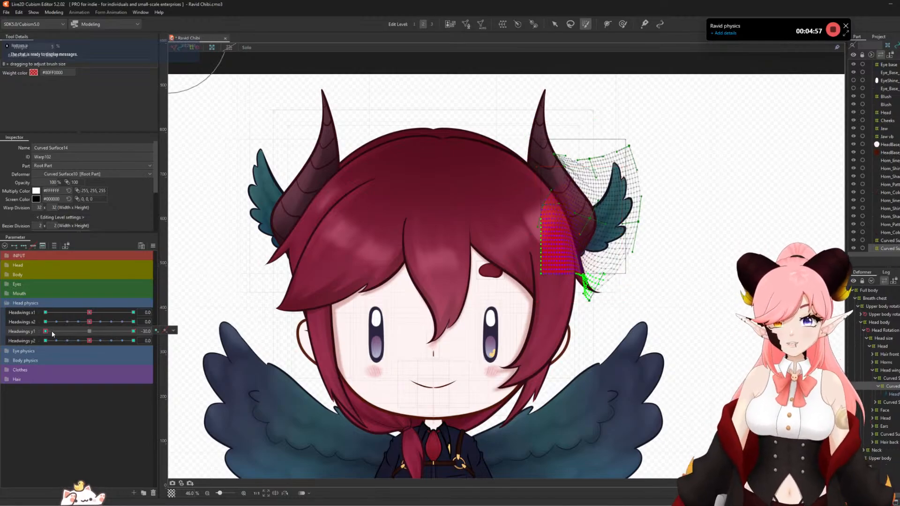
click(89, 330)
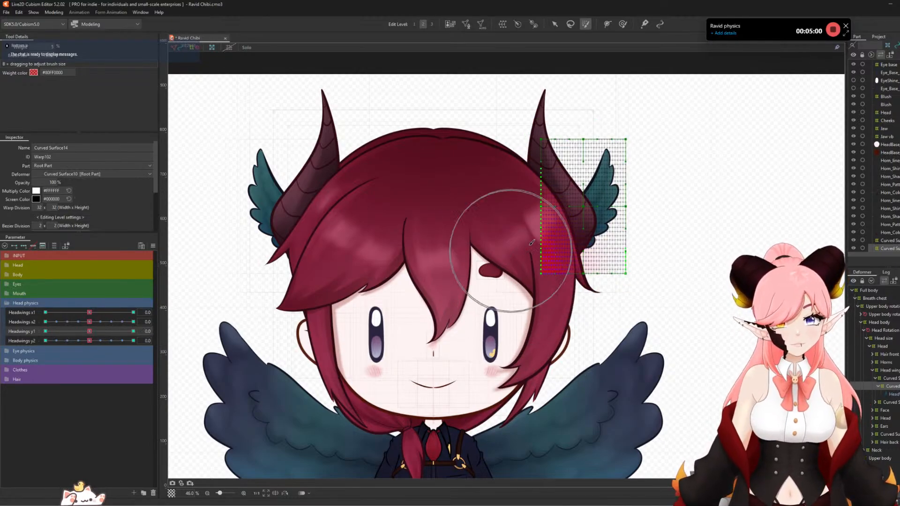
- Extend the brush selection over the mesh's lower part, paste the neutral form at Headwings x2 30 and -30, and return to 0
mouse_move(532, 242)
mouse_down()
mouse_move(516, 243)
mouse_move(501, 281)
mouse_move(563, 295)
mouse_move(601, 244)
mouse_move(628, 325)
mouse_move(561, 290)
mouse_move(566, 234)
mouse_move(586, 204)
mouse_up()
key(ctrl+z)
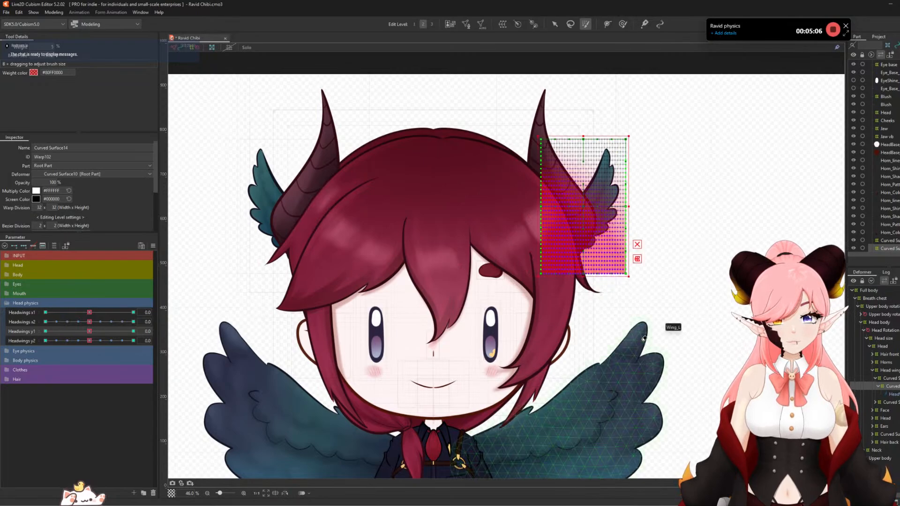
click(134, 322)
key(ctrl+v)
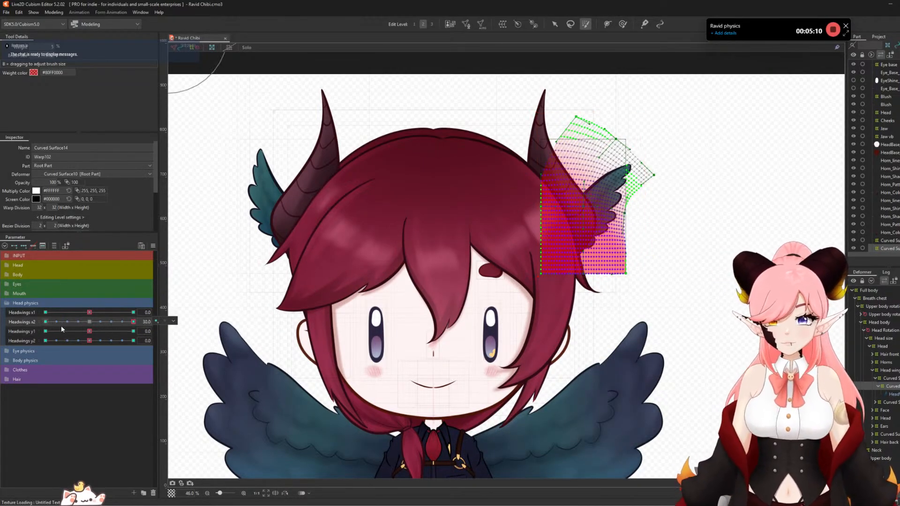
click(45, 322)
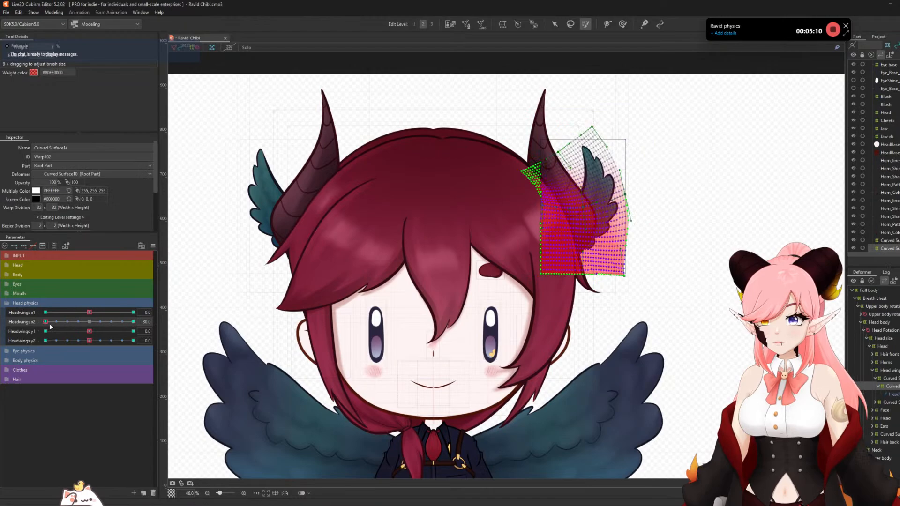
click(89, 322)
- Paste the neutral form onto the selected wing base at Headwings y2 30 and -30, return to 0, and leave brush selection
click(133, 341)
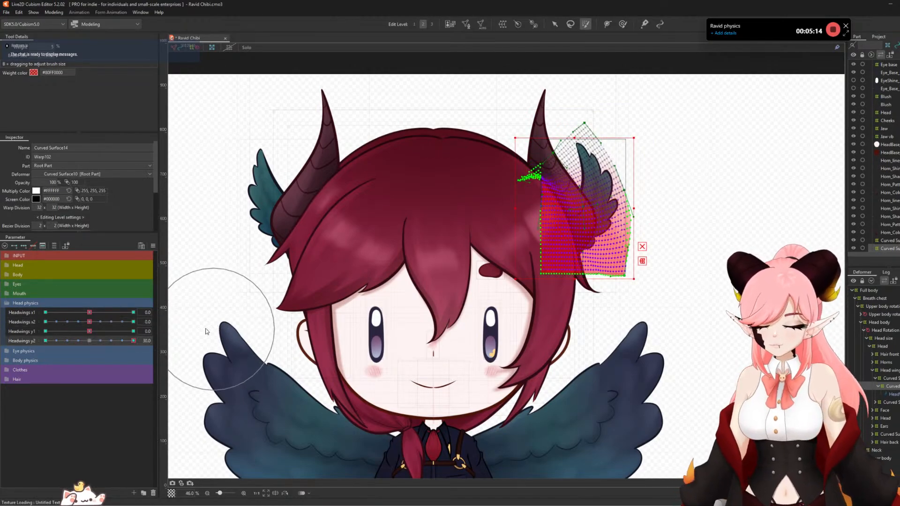
key(ctrl+v)
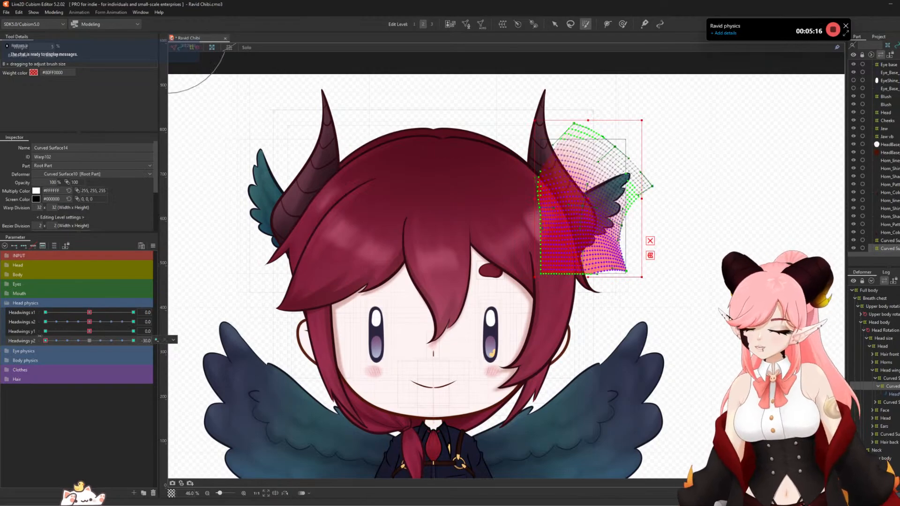
drag(48, 341, 91, 341)
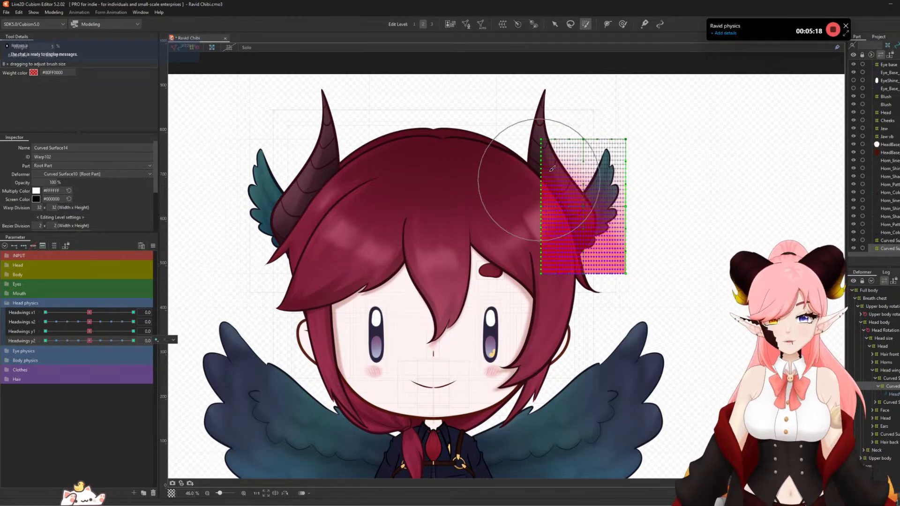
click(554, 24)
- Create a parent warp deformer with 32 x 32 warp division and 2 x 2 Bezier division for HeadWing_R
scroll(432, 177, down, 2)
scroll(432, 176, up, 2)
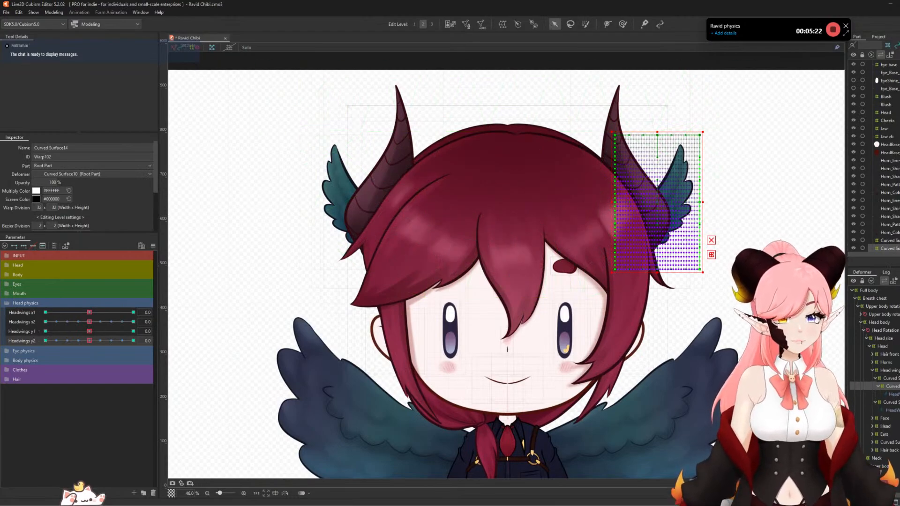
click(892, 409)
click(500, 26)
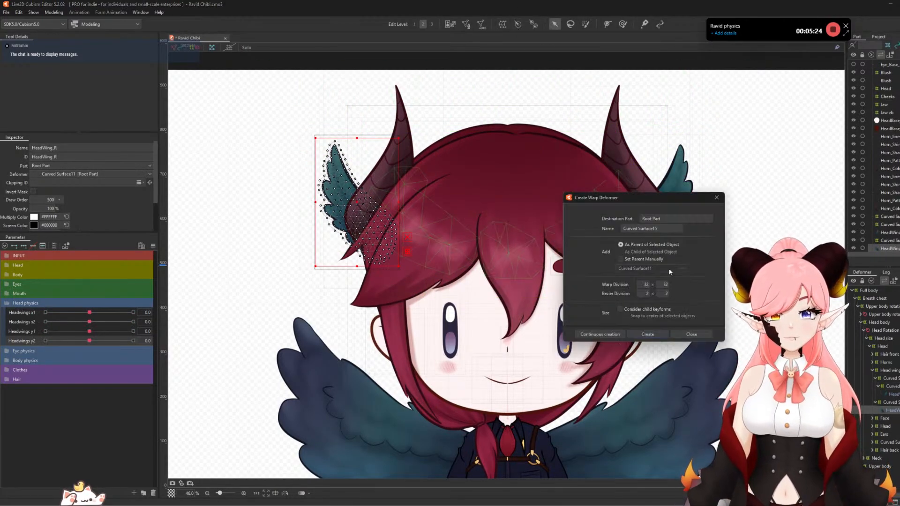
click(651, 334)
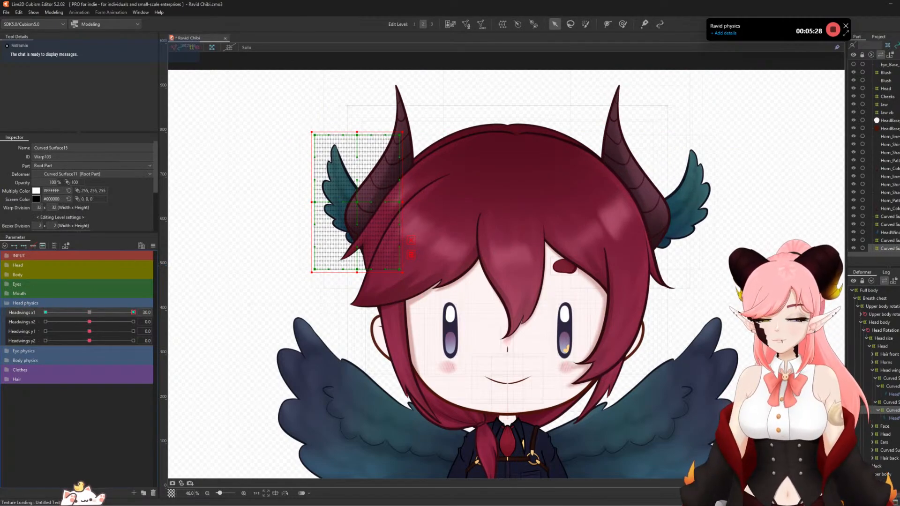
- At Headwings x1 30, bend the right head wing inward toward the horn using a four-point temporary deform path
key(t)
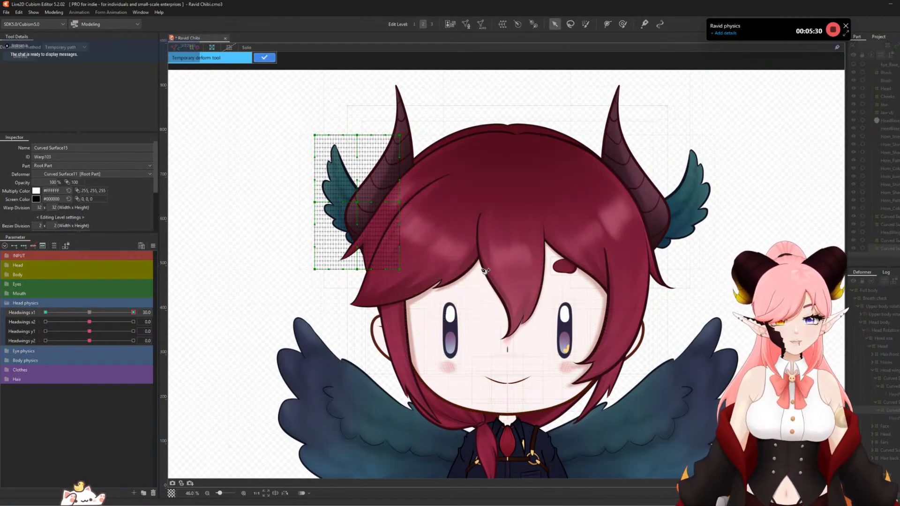
click(378, 233)
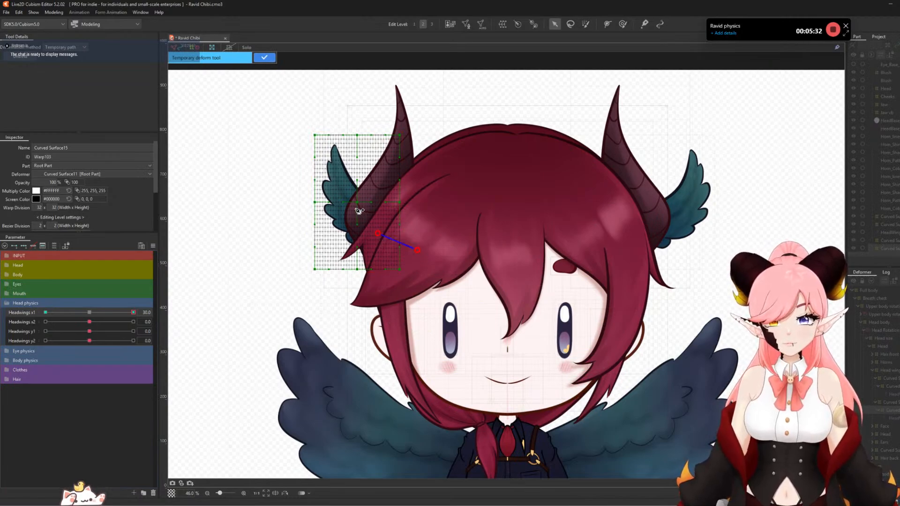
click(354, 206)
click(313, 122)
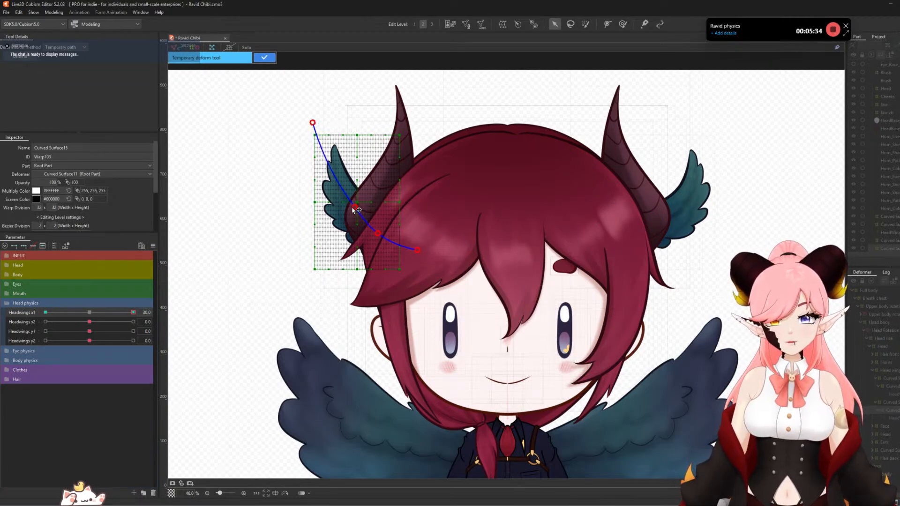
drag(355, 209, 370, 201)
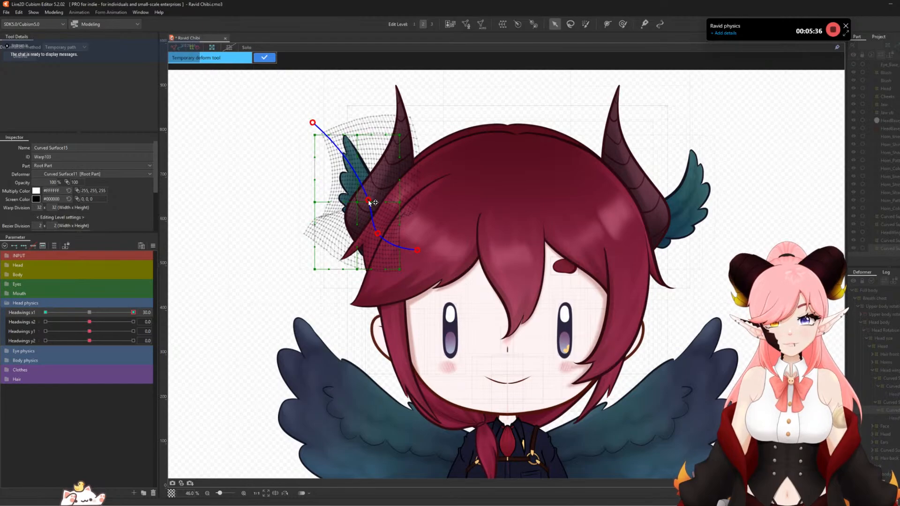
click(264, 58)
- At Headwings x1 -30, bend the right head wing outward with a temporary deform path, then return the parameter to 0
click(47, 312)
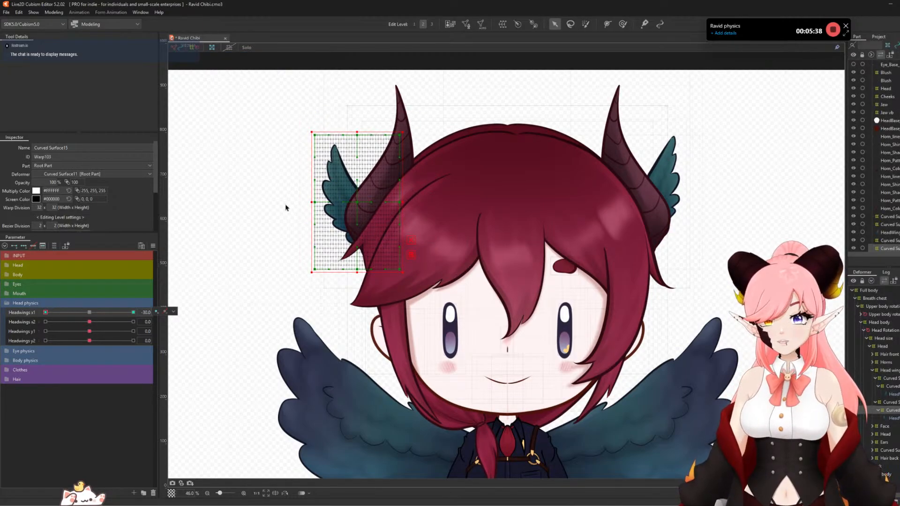
key(t)
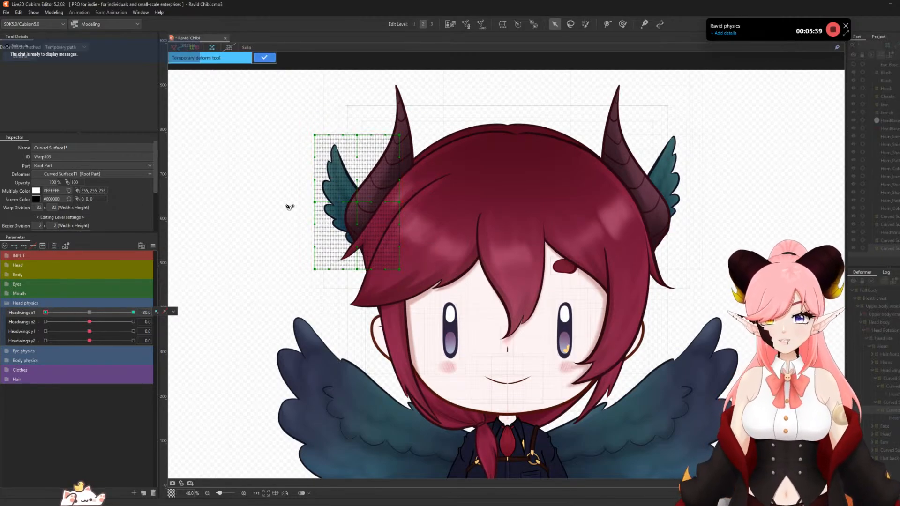
click(425, 248)
click(373, 235)
click(349, 203)
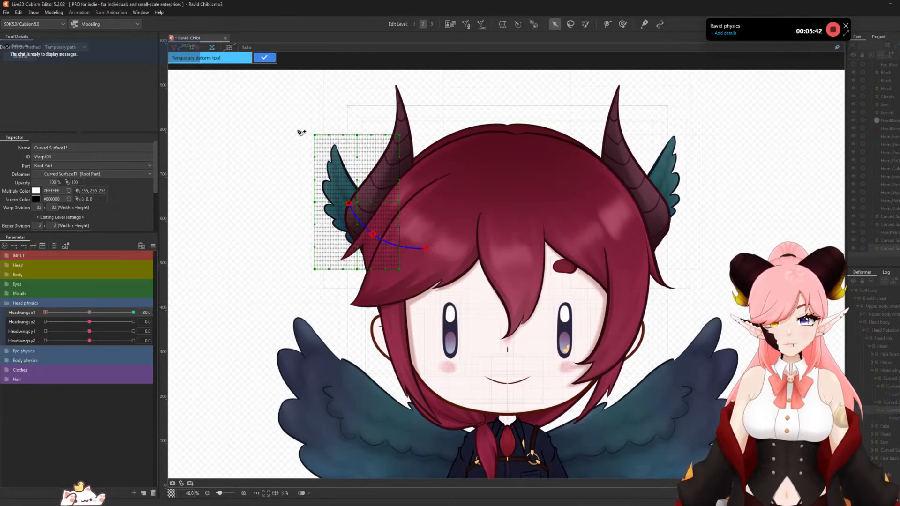
click(319, 117)
drag(349, 203, 337, 214)
click(263, 58)
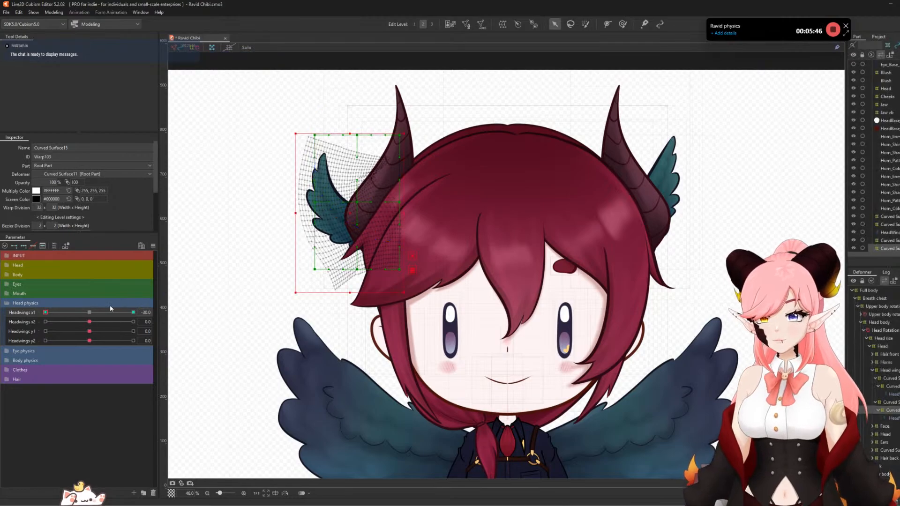
drag(45, 312, 89, 312)
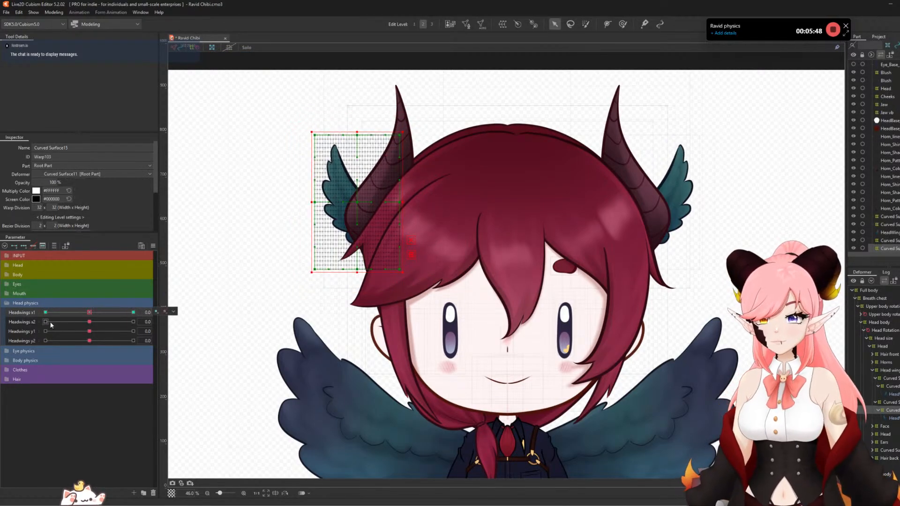
- At Headwings x2 30, curve the right head wing's tip inward toward the horn with a temporary deform path
click(133, 322)
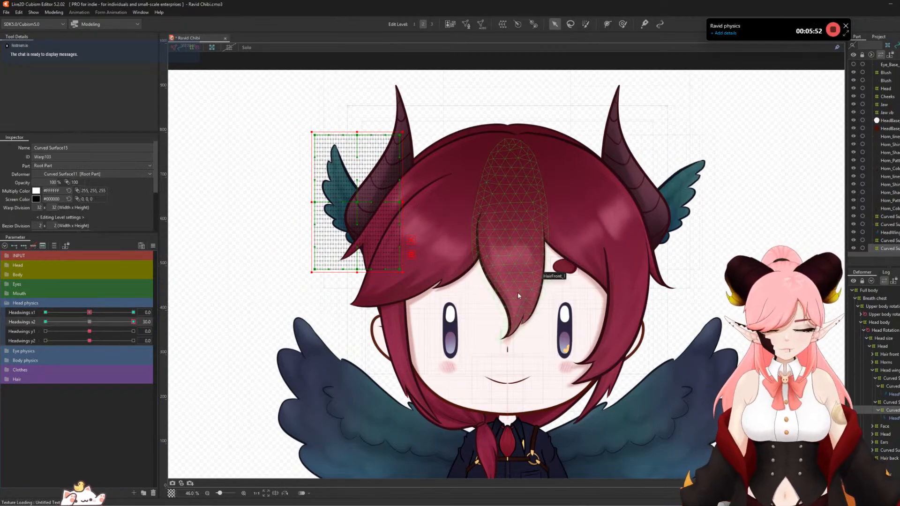
key(t)
click(414, 264)
click(375, 236)
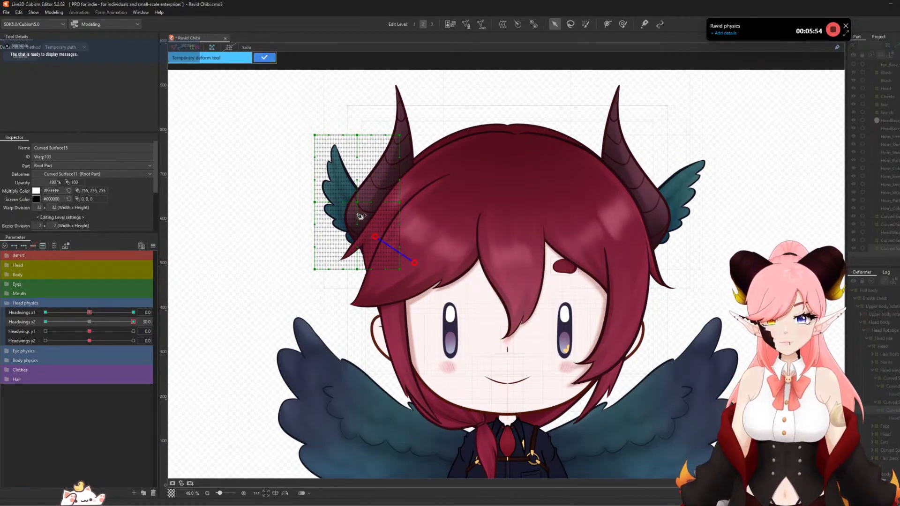
click(355, 203)
click(332, 127)
drag(332, 127, 368, 125)
click(265, 57)
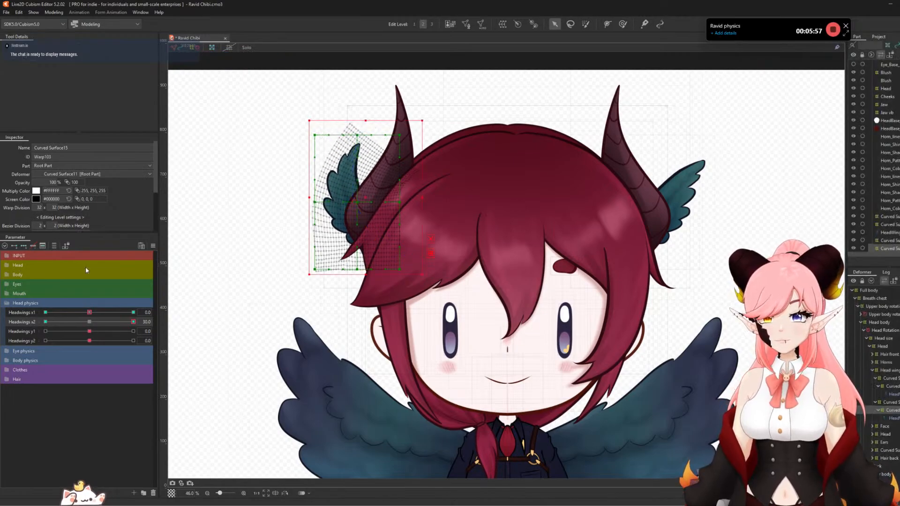
- At Headwings x2 -30, curve the right head wing's tip outward and down with a temporary deform path, then return to 0
click(46, 322)
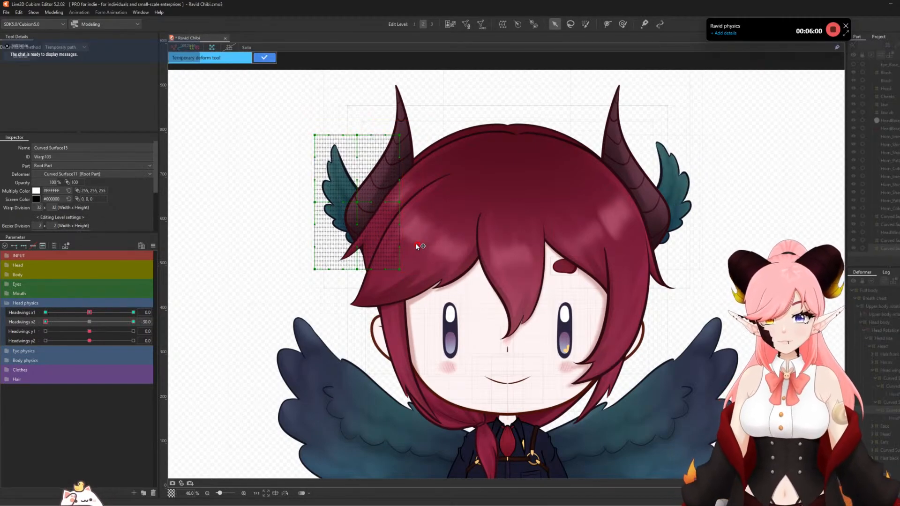
click(377, 230)
click(357, 205)
click(326, 122)
drag(327, 121, 274, 181)
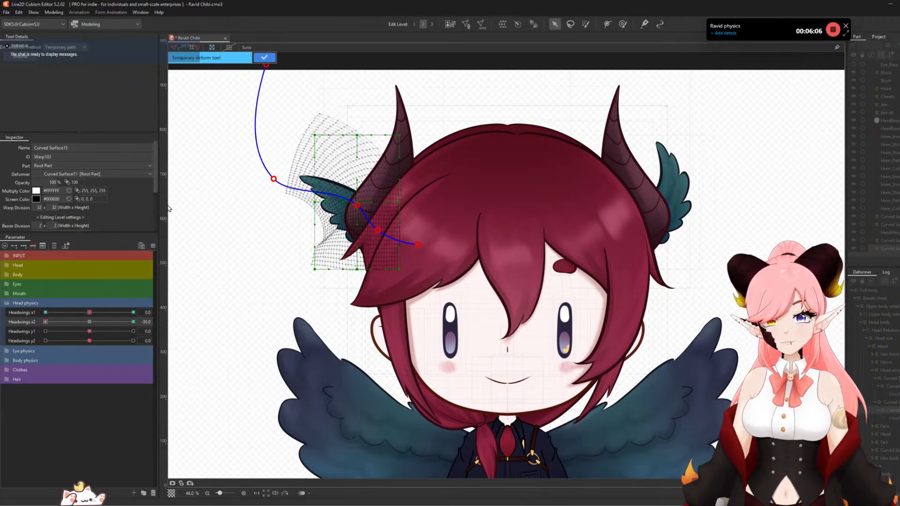
click(264, 57)
drag(45, 322, 10, 330)
click(89, 321)
- Apply Ellipse Interpolation with 3 points to Headwings x2 for the right head wing's warp deformer
click(152, 245)
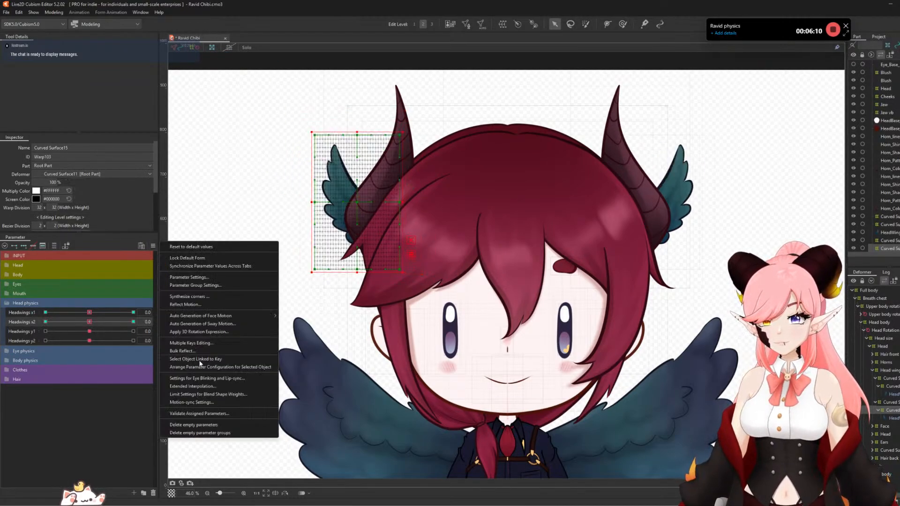
click(199, 387)
click(464, 246)
click(448, 262)
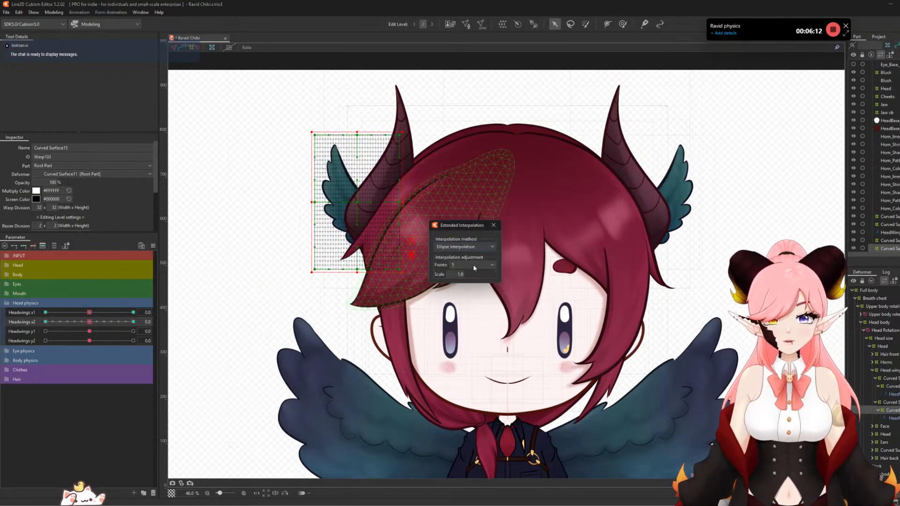
click(473, 265)
click(460, 286)
click(493, 224)
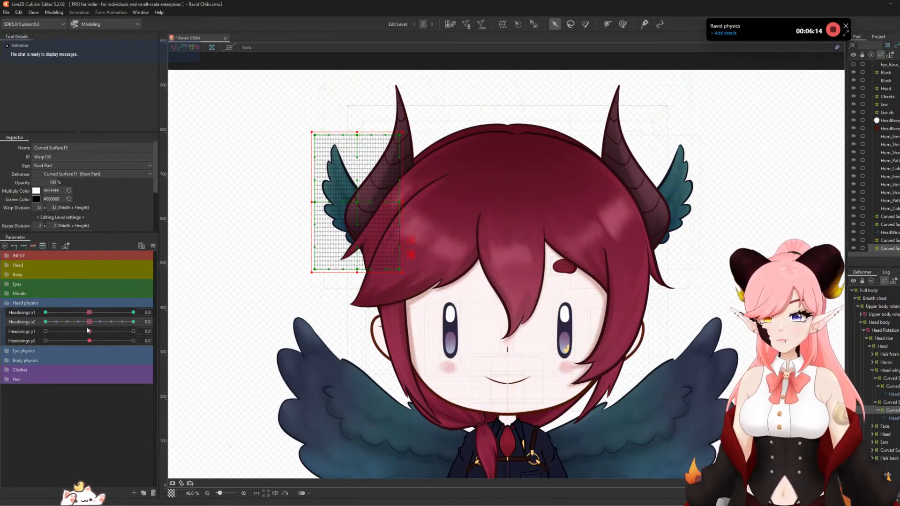
- At Headwings x2 30, nudge the right head wing's tip slightly upward with the deform brush and test the parameter's motion
drag(89, 322, 133, 322)
click(623, 23)
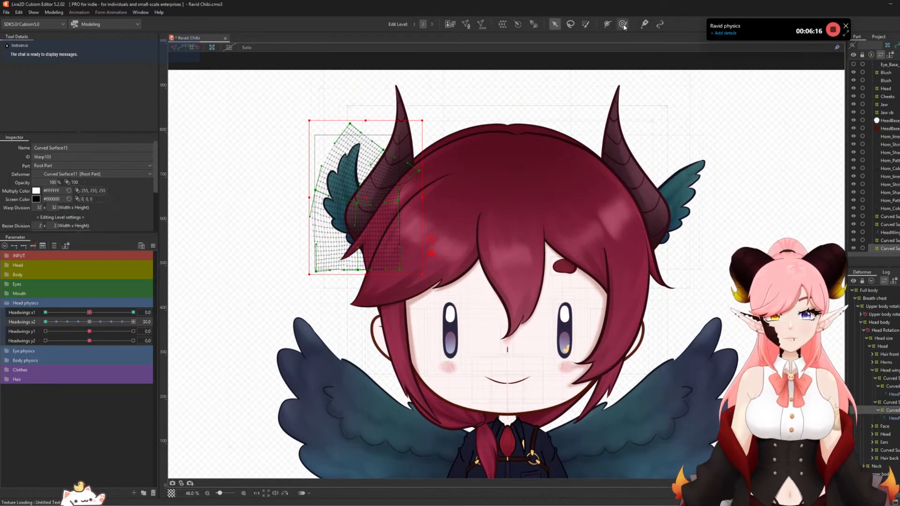
drag(341, 124, 344, 118)
drag(297, 159, 297, 155)
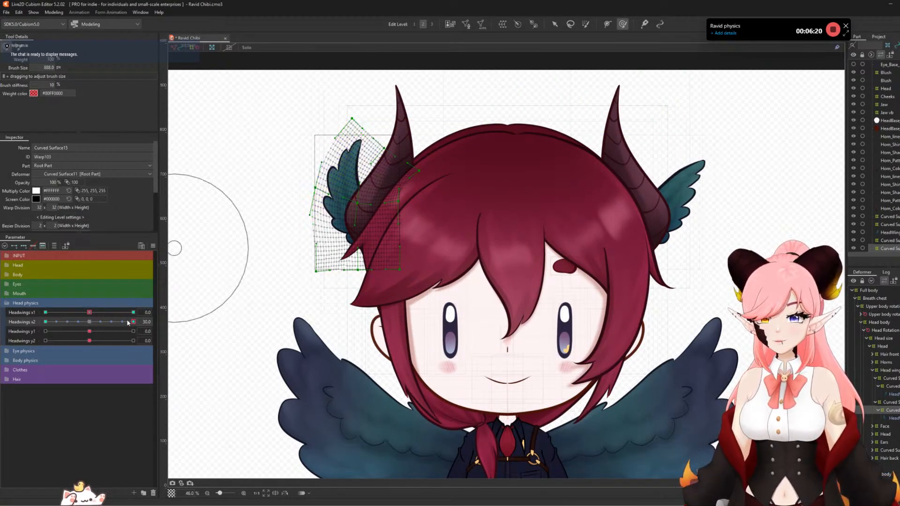
mouse_move(126, 319)
mouse_down()
mouse_move(90, 323)
mouse_move(129, 336)
mouse_move(94, 339)
mouse_move(135, 337)
mouse_up()
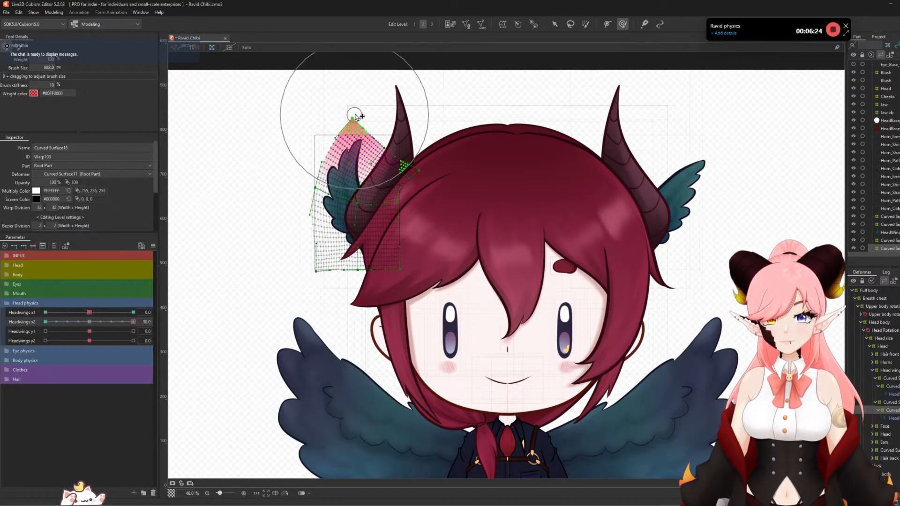
- At Headwings x2 -30, brush the right wing's outer tip slightly down and inward, test the motion, and return to 0
drag(132, 322, 41, 335)
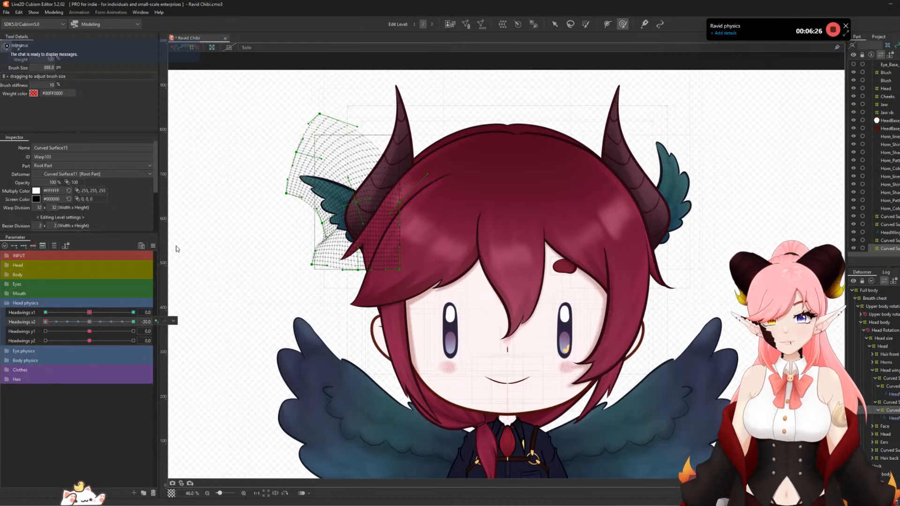
mouse_move(282, 173)
mouse_down()
mouse_move(300, 172)
mouse_move(273, 199)
mouse_up()
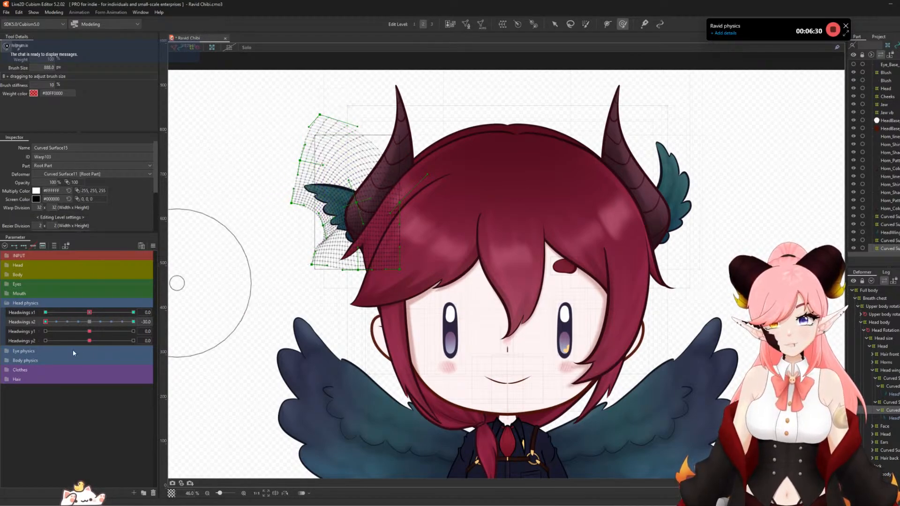
drag(45, 322, 1, 324)
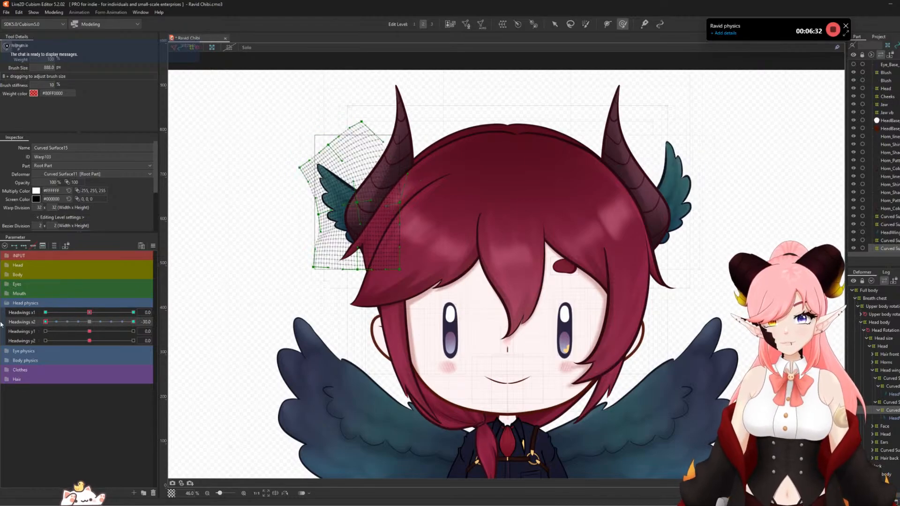
key(v)
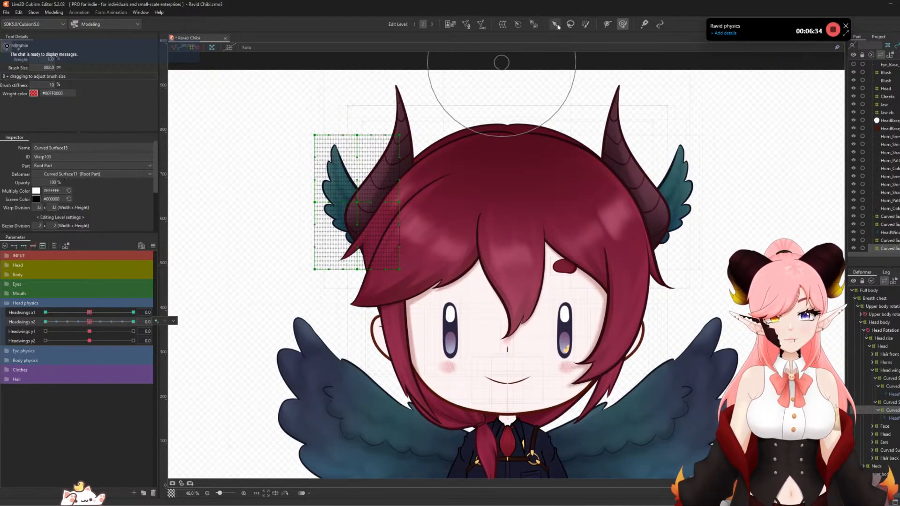
- At Headwings y1 30, bend the right head wing up and inward using a four-point temporary deform path
click(133, 331)
key(ctrl+t)
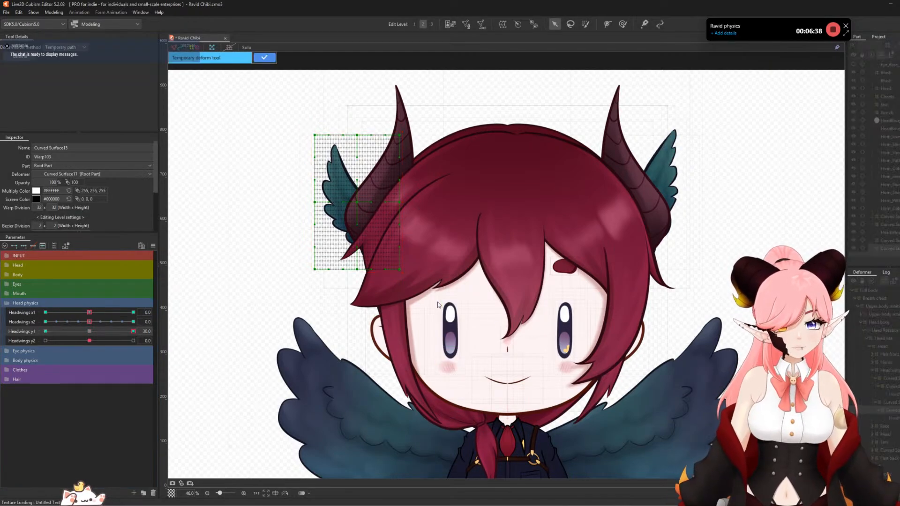
click(424, 251)
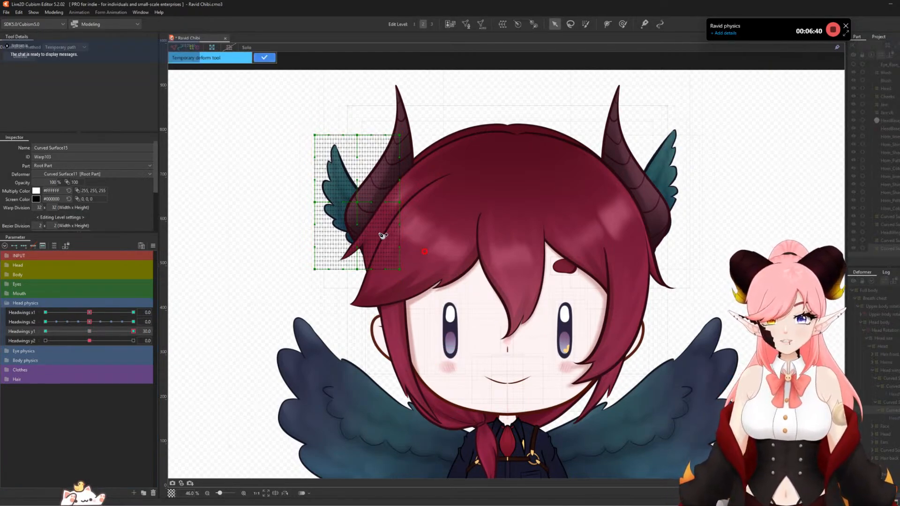
click(378, 232)
click(356, 202)
click(309, 120)
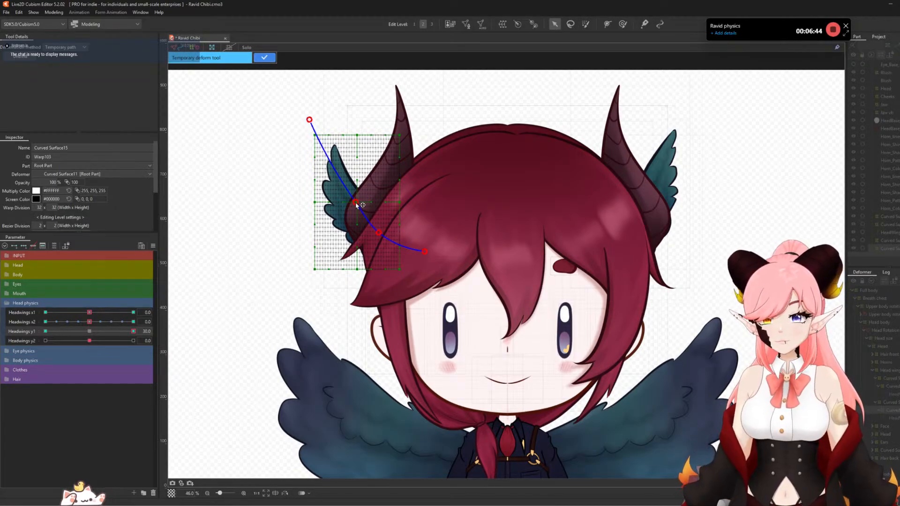
drag(357, 205, 367, 188)
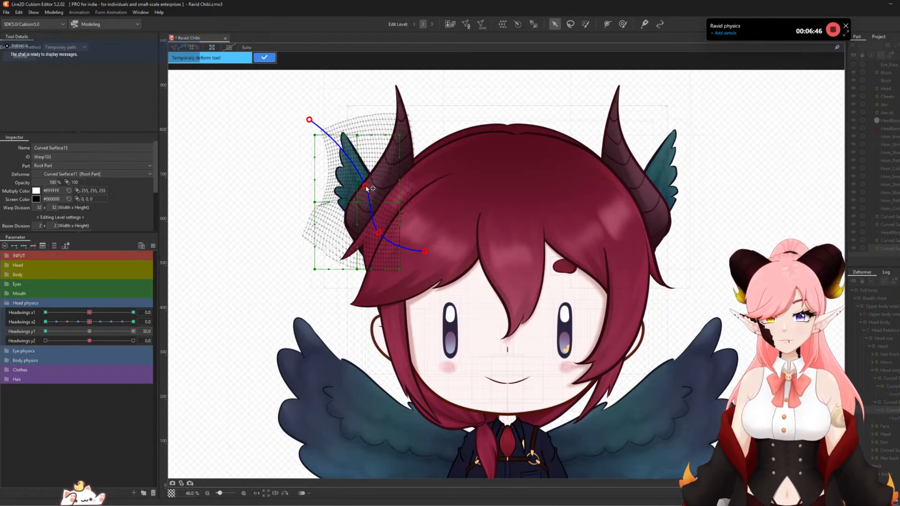
click(265, 58)
- At Headwings y1 -30, bend the right head wing down and outward using a four-point temporary deform path, then return the parameter to 0
click(45, 331)
key(t)
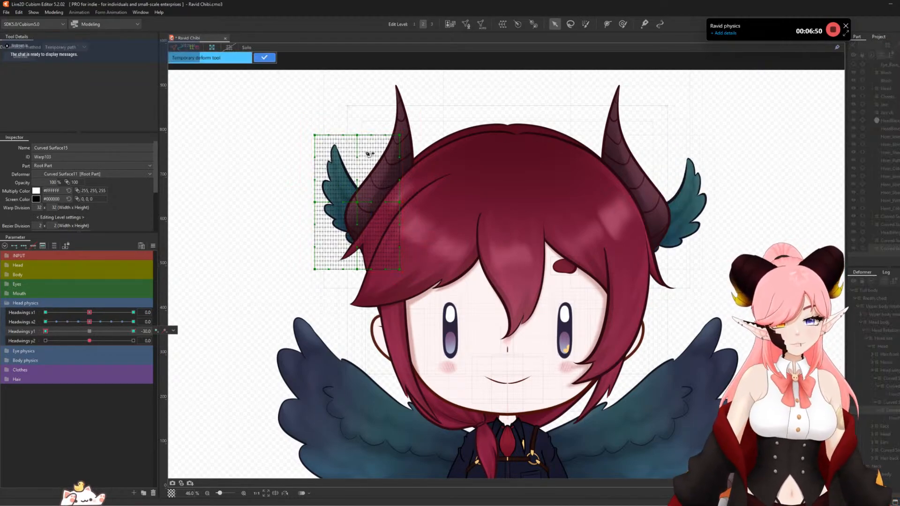
click(417, 235)
click(376, 229)
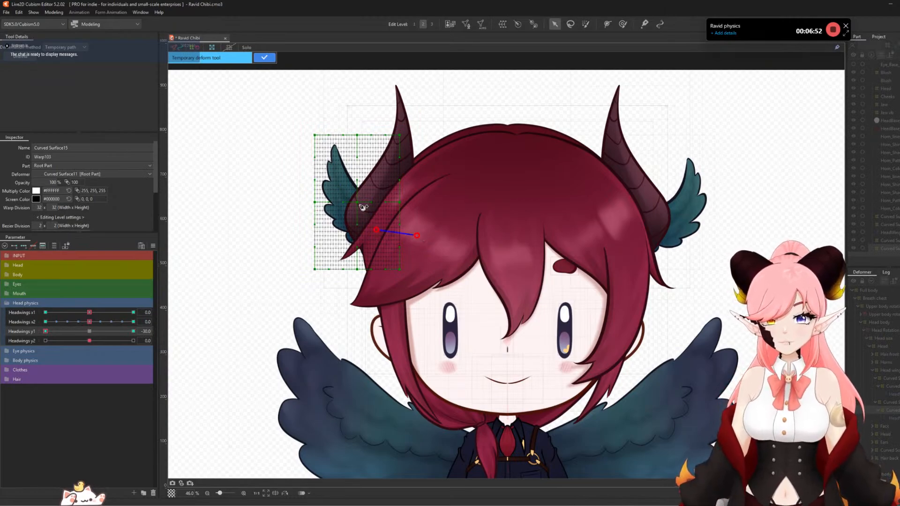
click(355, 203)
click(301, 117)
drag(355, 204, 347, 224)
click(263, 57)
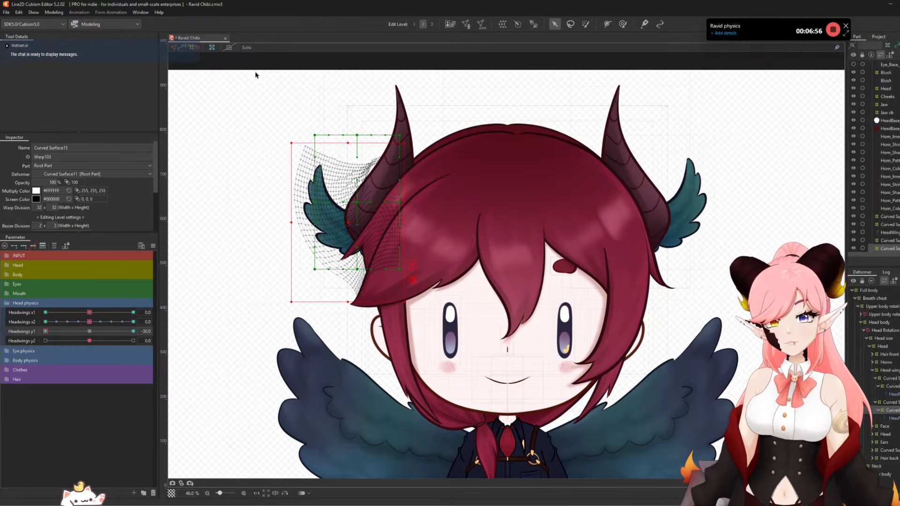
click(89, 332)
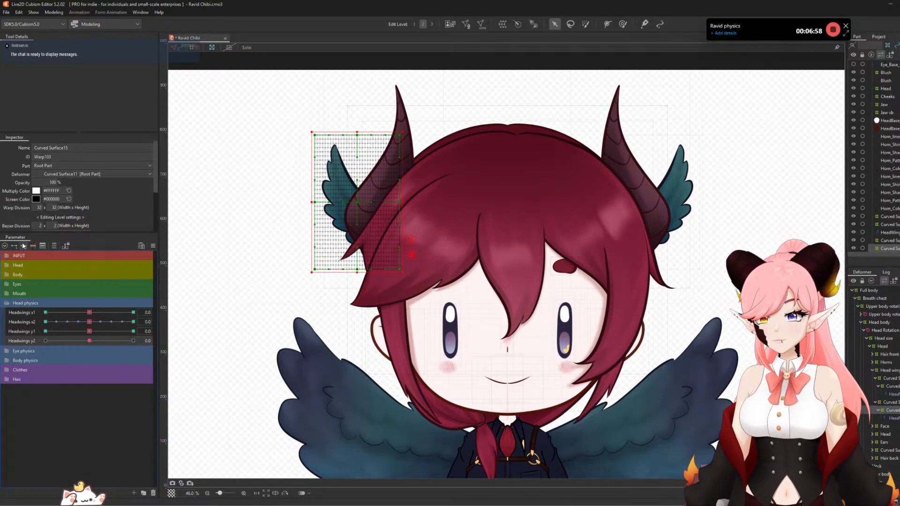
- Key Headwings y2 for the right head wing and, at 30, bend its tip up and inward with a four-point temporary deform path
click(133, 340)
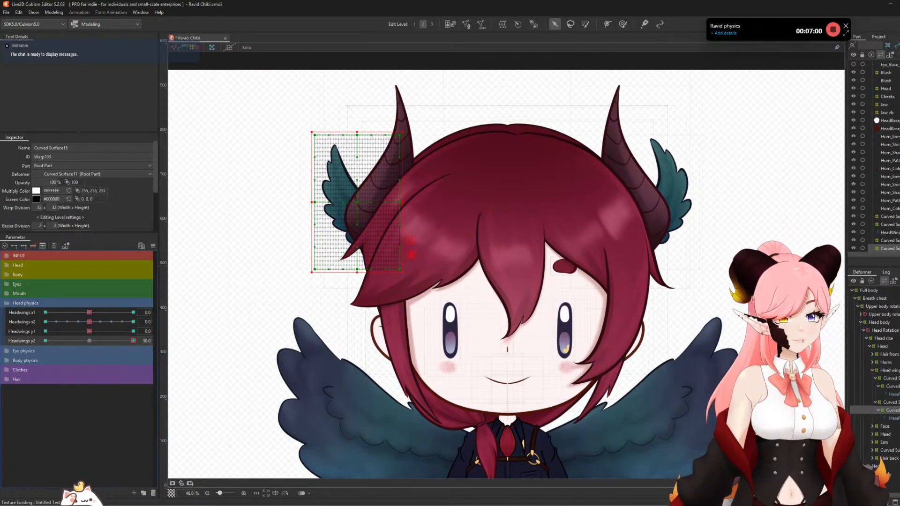
key(t)
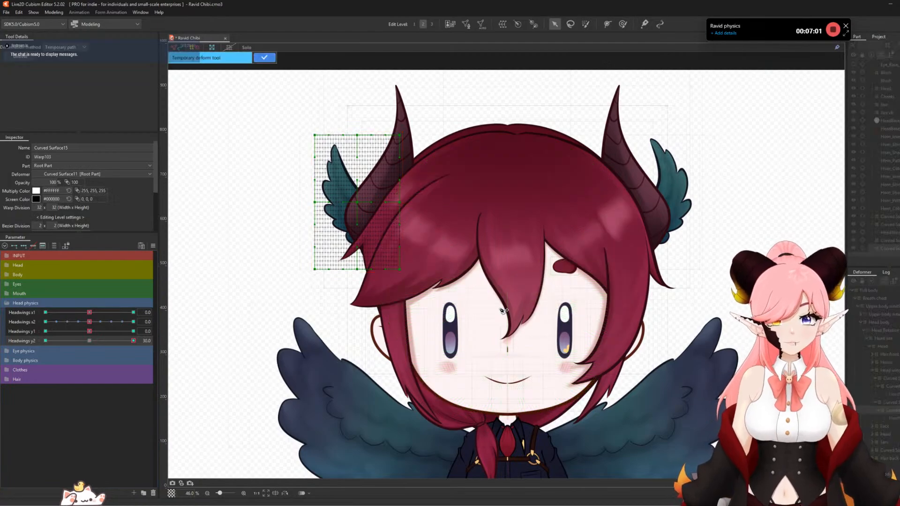
click(375, 233)
click(358, 205)
click(328, 120)
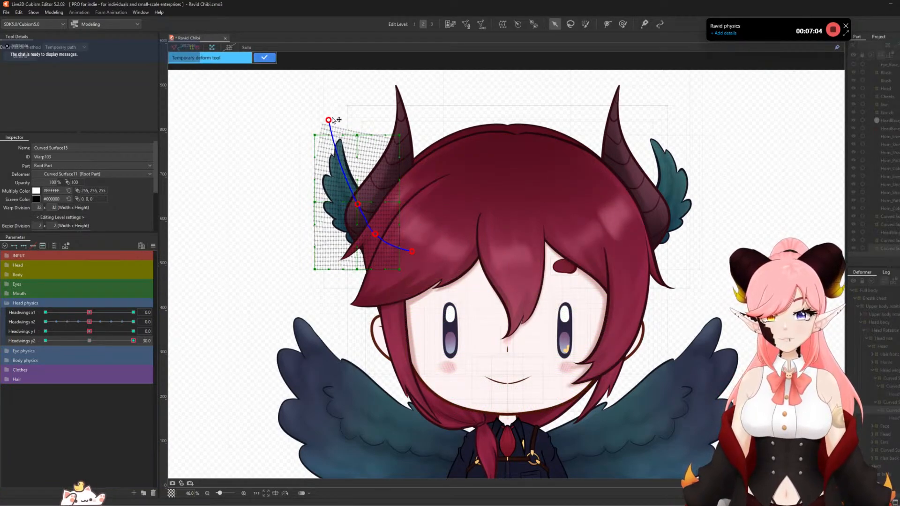
drag(329, 120, 354, 109)
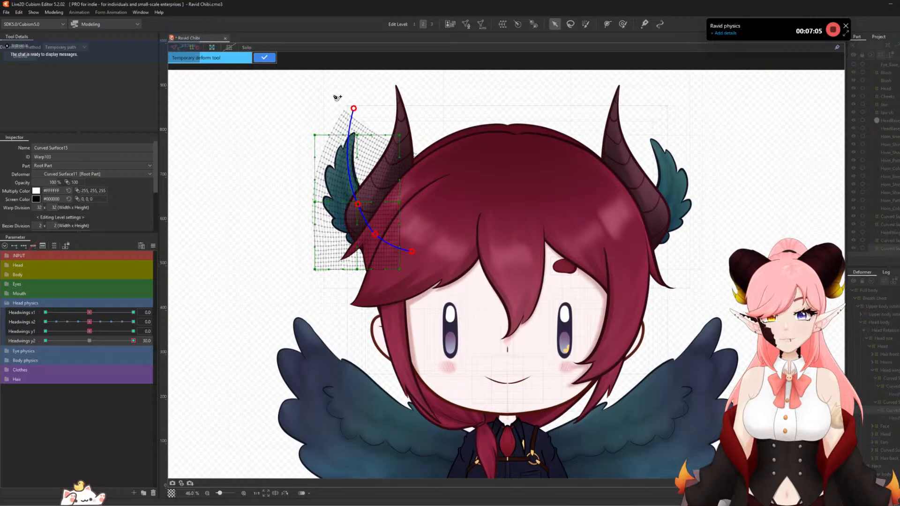
click(264, 59)
- At Headwings y2 -30, bend the right head wing's tip down and outward with a four-point temporary deform path, test it, and return to 0
click(46, 341)
key(t)
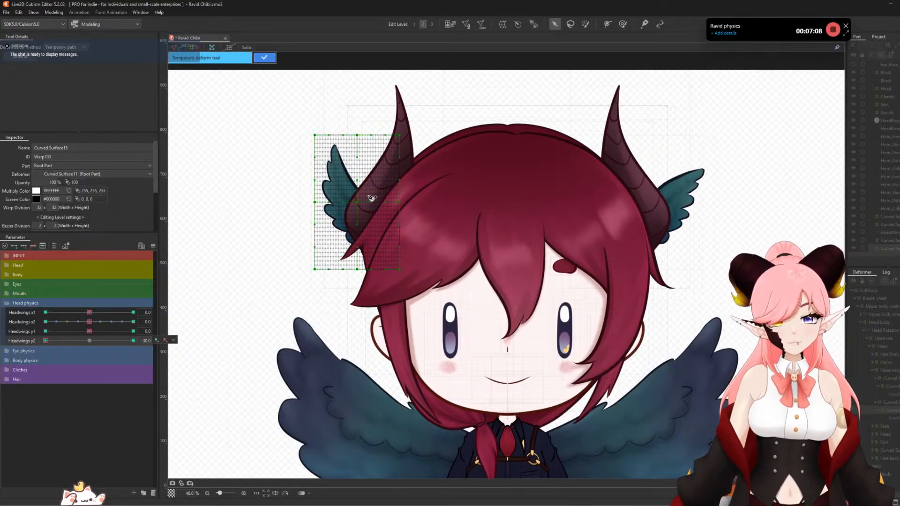
click(424, 257)
click(378, 228)
click(357, 202)
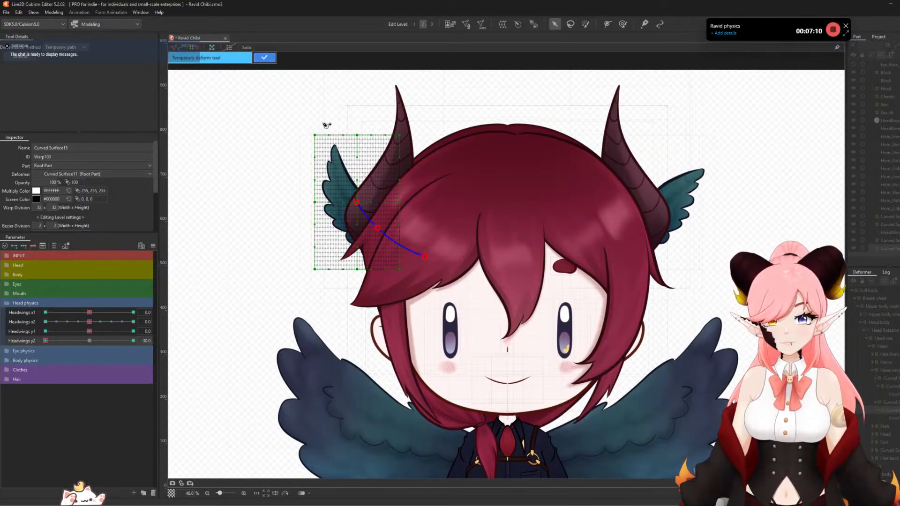
click(323, 127)
drag(321, 129, 294, 179)
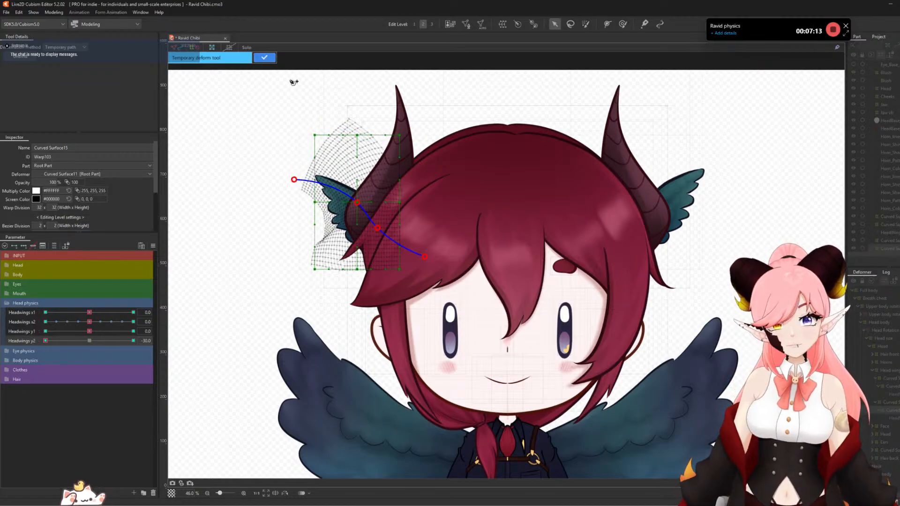
click(264, 57)
drag(46, 341, 8, 370)
right_click(81, 348)
click(89, 340)
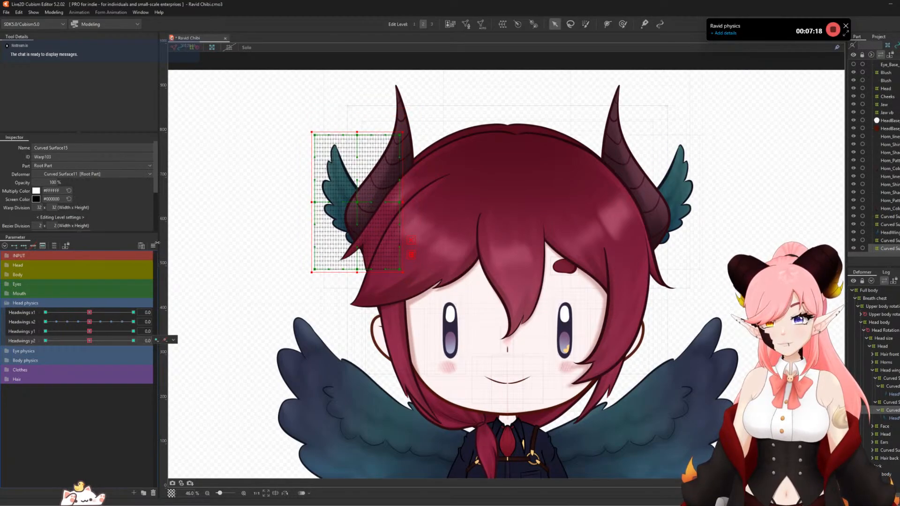
- Apply Ellipse Interpolation with 3 points to Headwings y2 for the right head wing's warp deformer
click(153, 245)
click(200, 387)
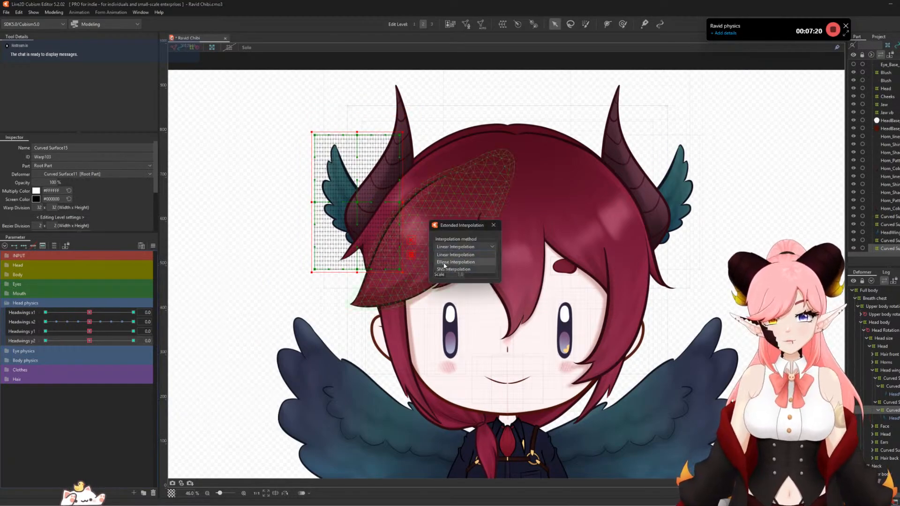
click(153, 246)
click(200, 386)
click(483, 264)
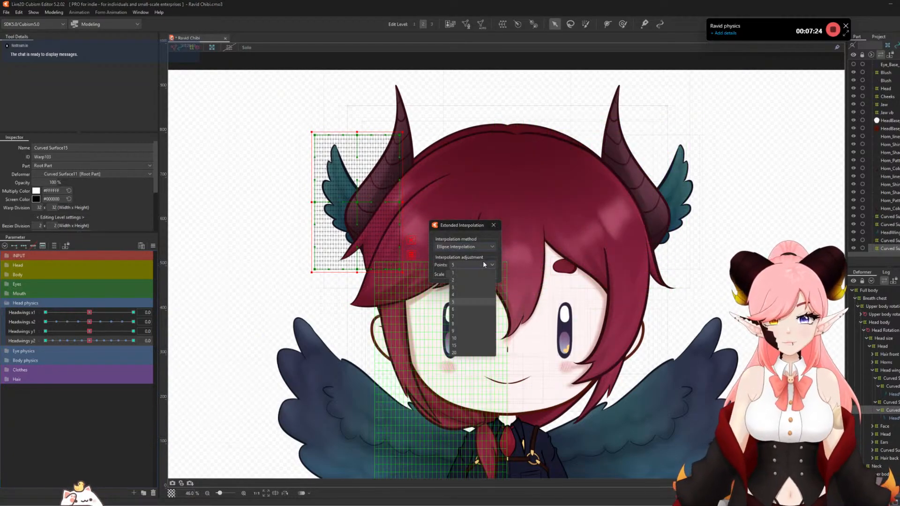
click(457, 285)
click(493, 225)
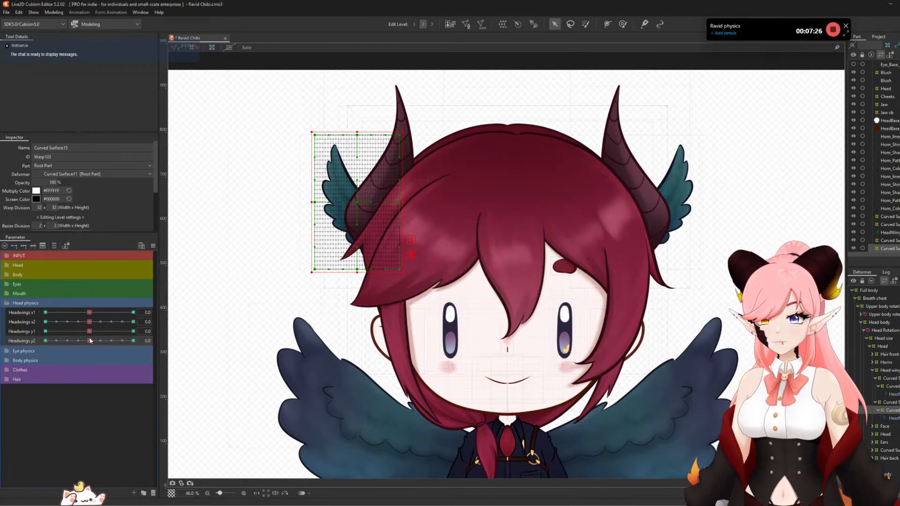
- At Headwings y2 30, refine the right head wing's tip slightly up and inward with the deform brush
drag(89, 341, 134, 341)
click(624, 23)
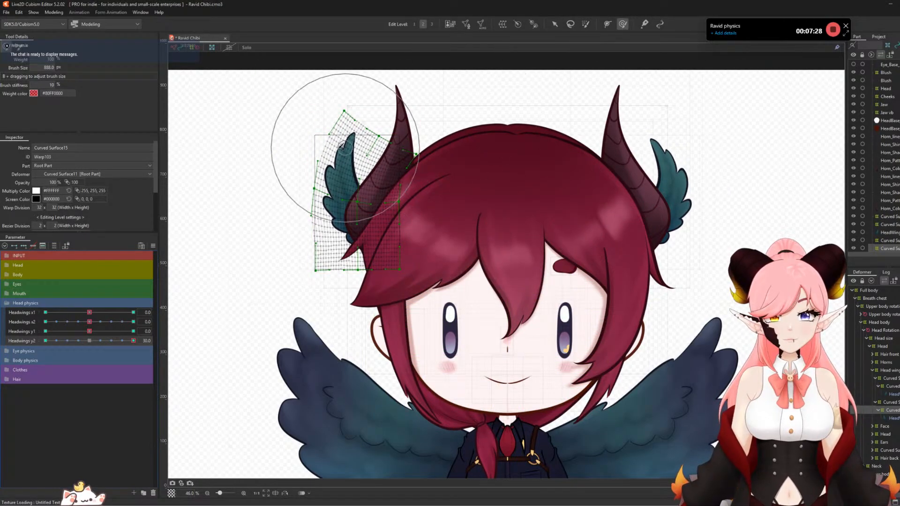
drag(341, 131, 353, 119)
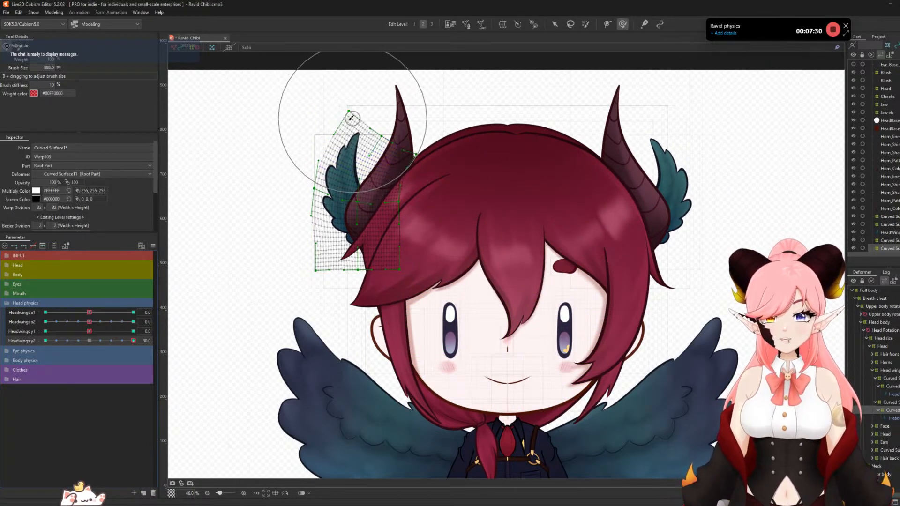
drag(294, 176, 298, 173)
mouse_move(133, 340)
mouse_down()
mouse_move(91, 348)
mouse_move(136, 342)
mouse_up()
drag(335, 66, 341, 95)
- At Headwings y2 -30, adjust the right head wing's outer tip with the deform brush, test the motion, and return to 0
drag(133, 340, 42, 357)
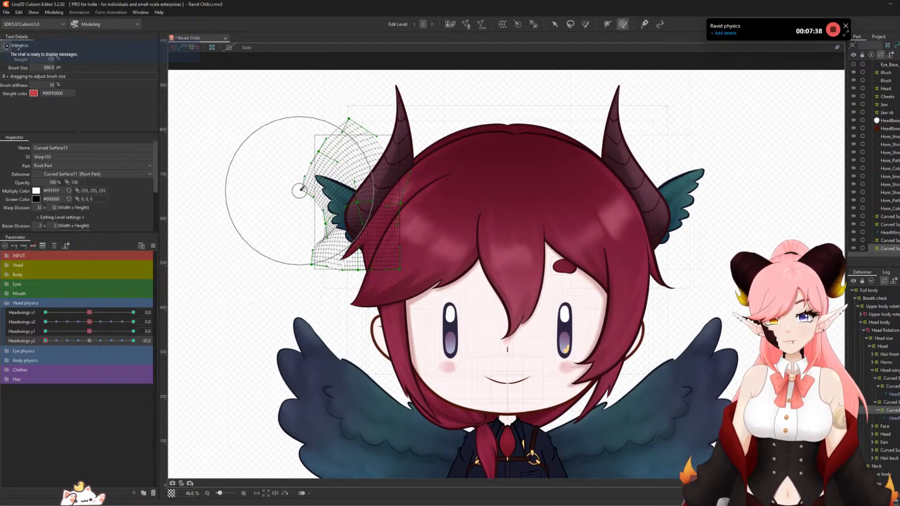
mouse_move(298, 192)
mouse_down()
mouse_move(281, 195)
mouse_move(268, 170)
mouse_up()
mouse_move(46, 340)
mouse_down()
mouse_move(147, 340)
mouse_move(44, 342)
mouse_up()
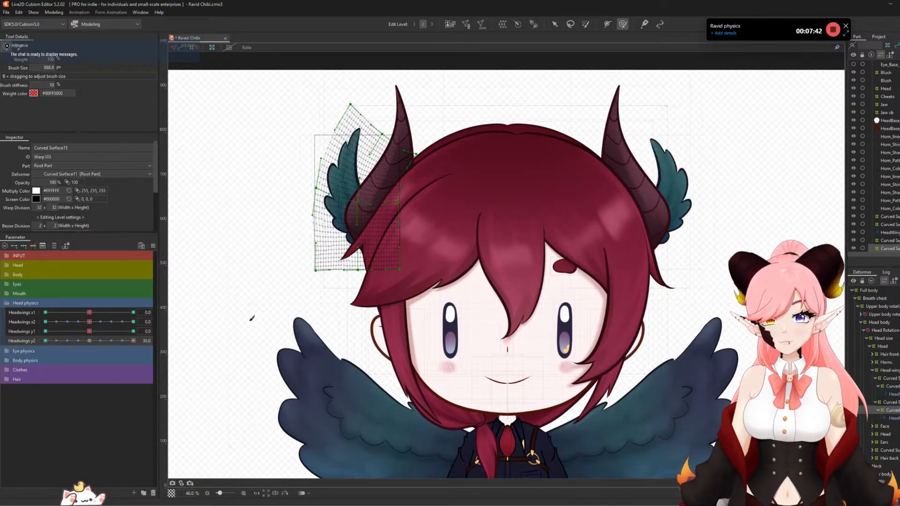
click(89, 341)
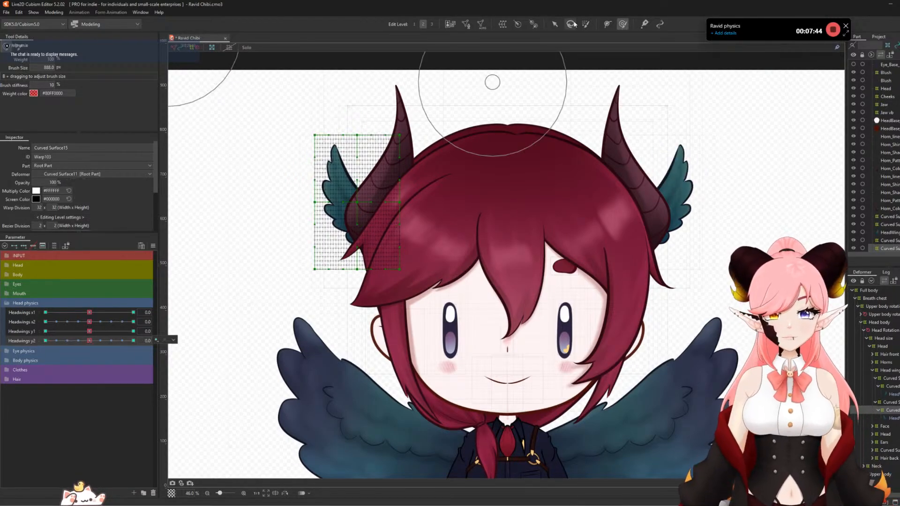
click(559, 27)
- Select the left body wing and create a Wings x1 parameter in the Body physics group with ID PhysWingsX1 and range -30 to 30
scroll(328, 235, down, 3)
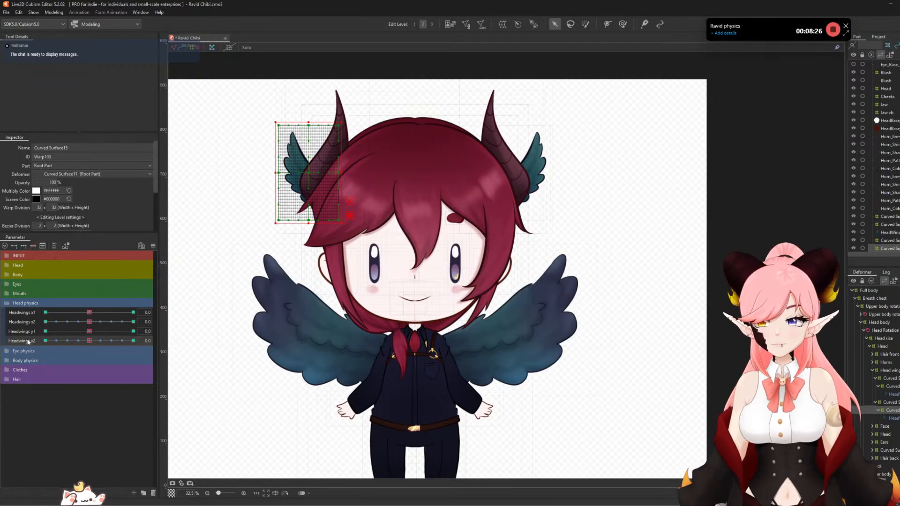
click(6, 361)
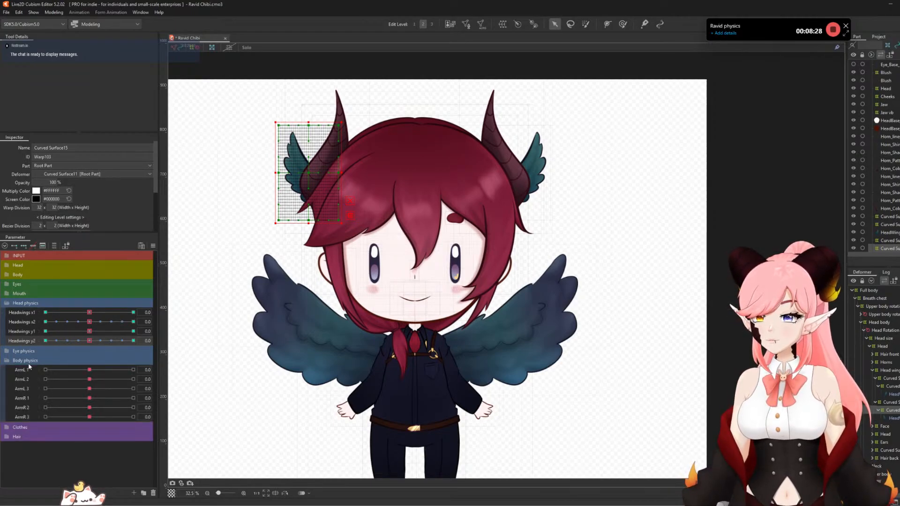
scroll(450, 235, down, 3)
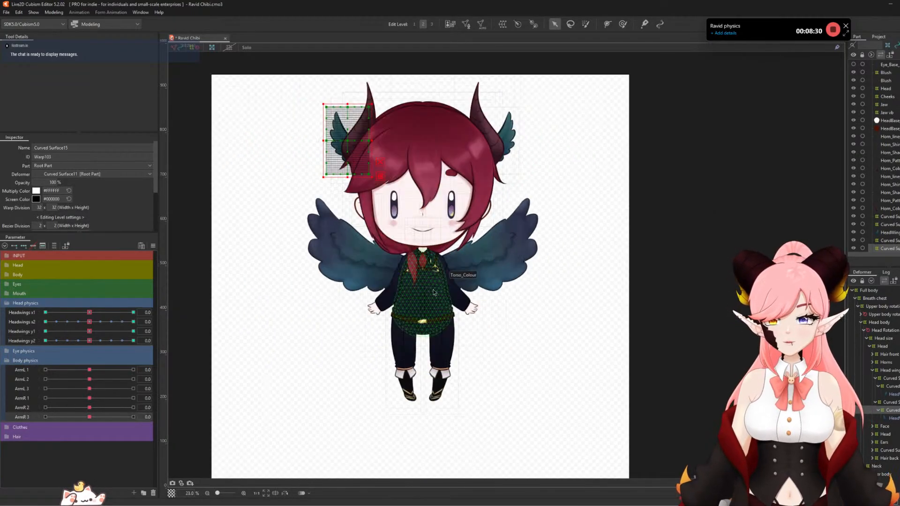
click(498, 248)
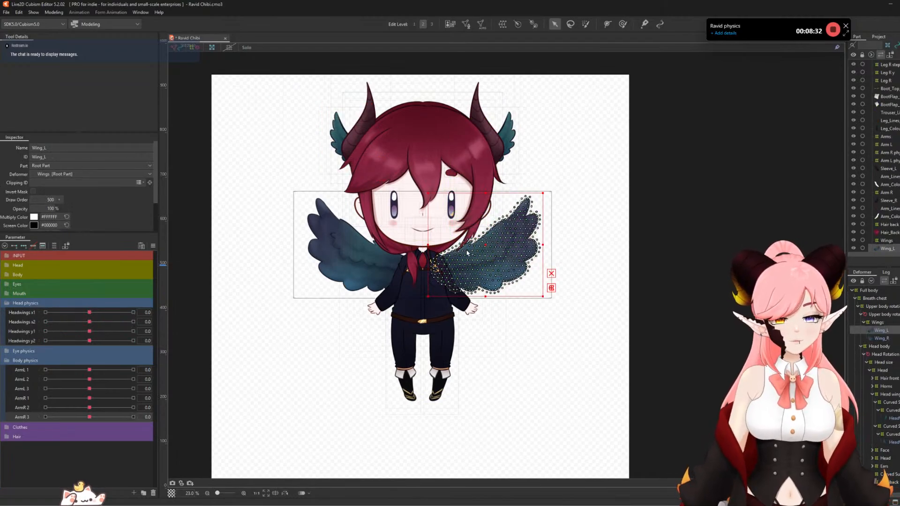
scroll(416, 245, up, 3)
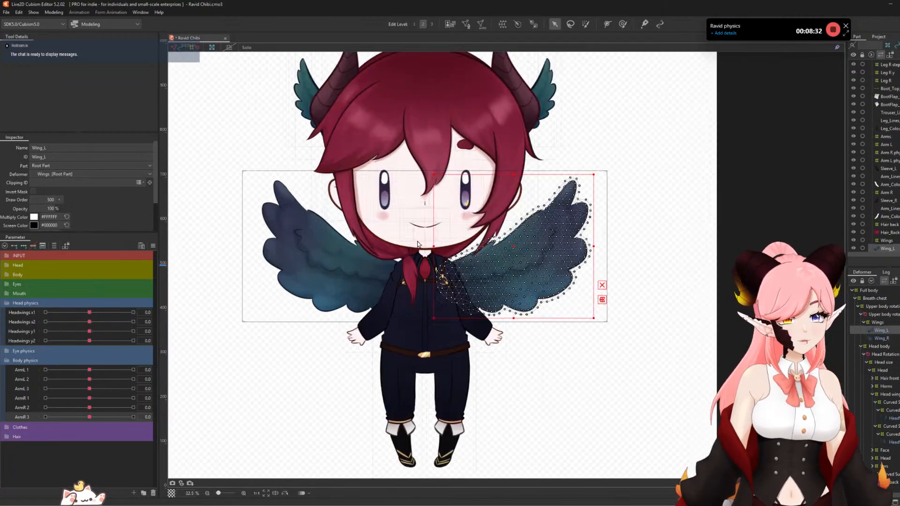
click(134, 494)
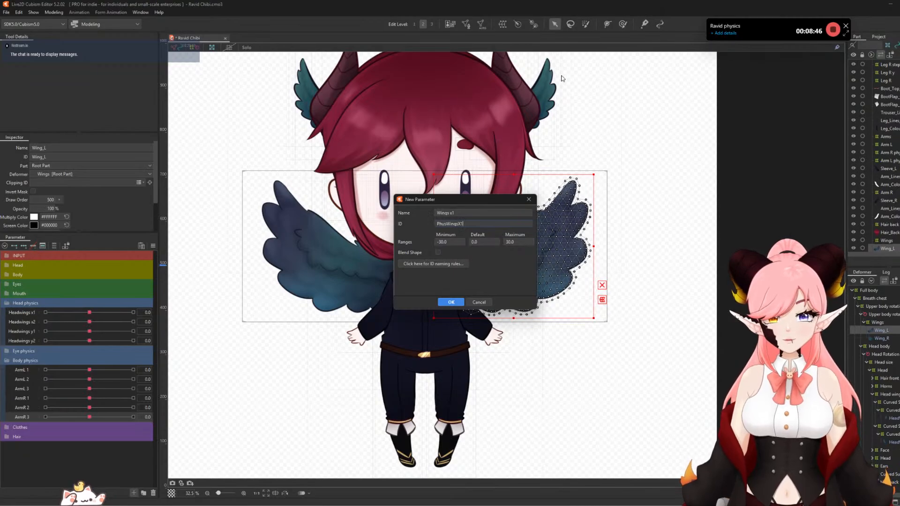
click(451, 302)
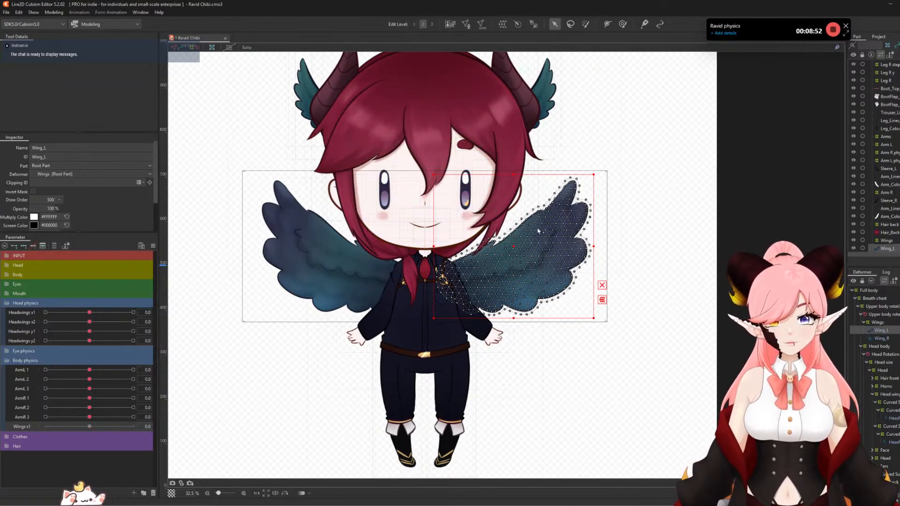
- Replicate the Wings x1 parameter and rename the copy Wings x2
right_click(24, 425)
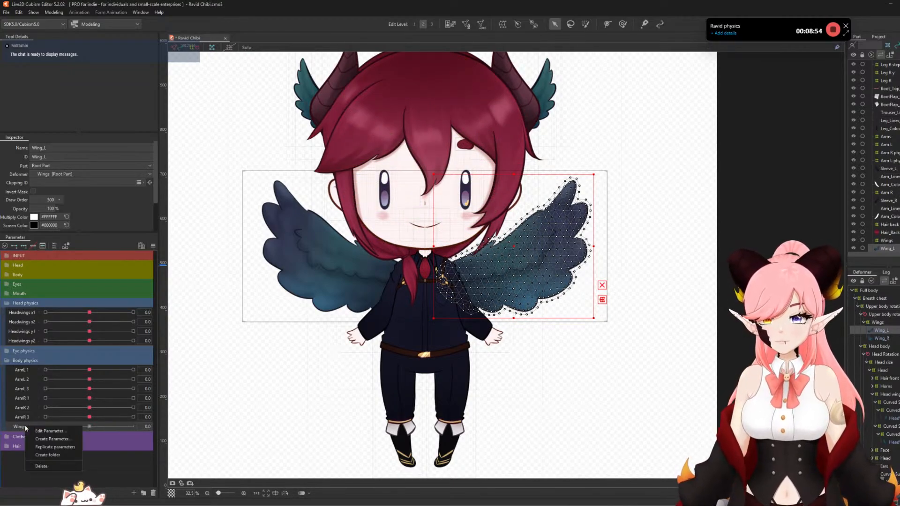
click(42, 446)
double_click(24, 435)
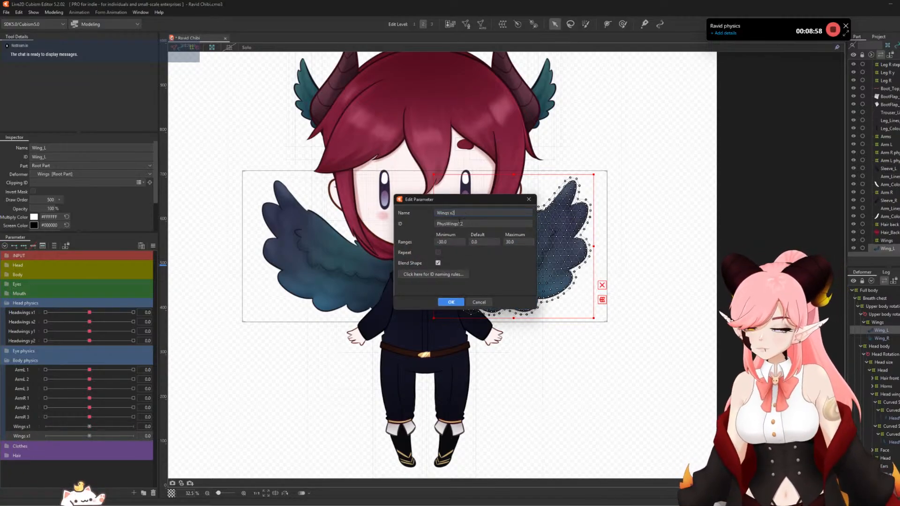
click(451, 302)
- Replicate the Wings x2 parameter, rename the copy Wings y1, and update its ID to match
right_click(23, 435)
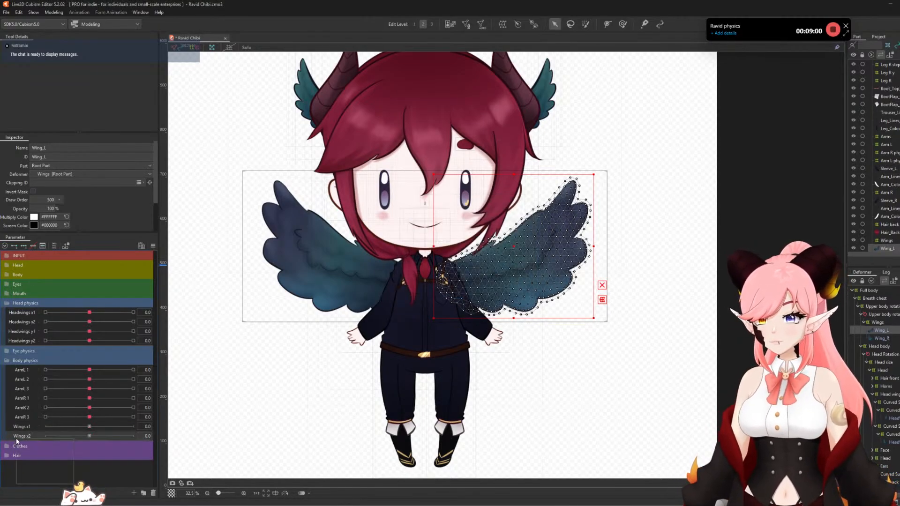
click(24, 451)
double_click(23, 446)
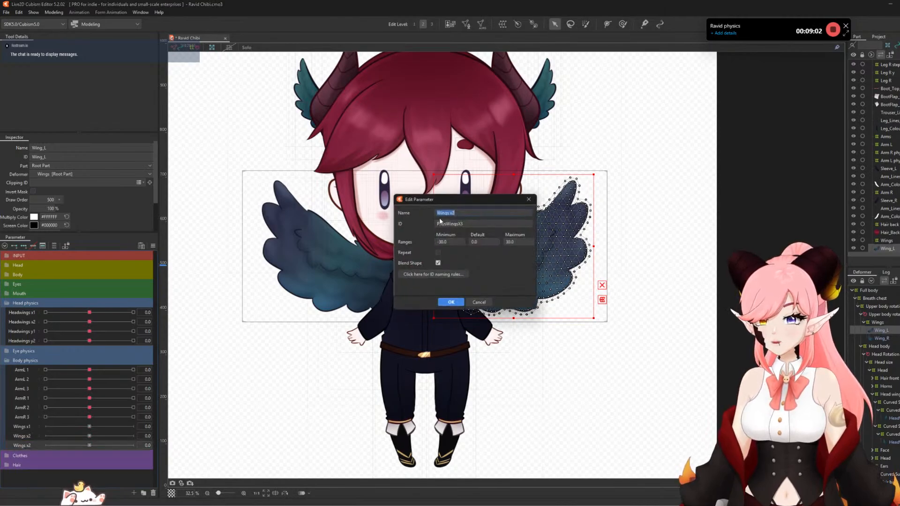
key(BackSpace)
key(BackSpace)
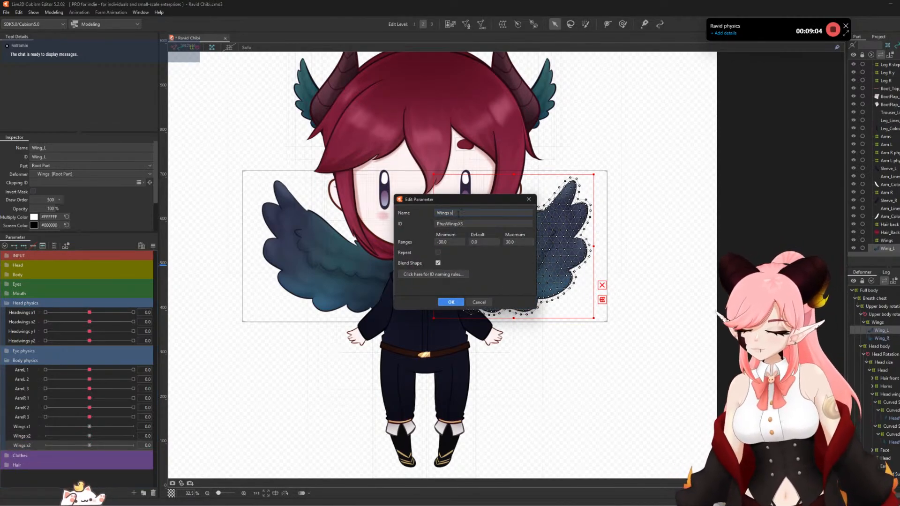
text(y1)
click(473, 225)
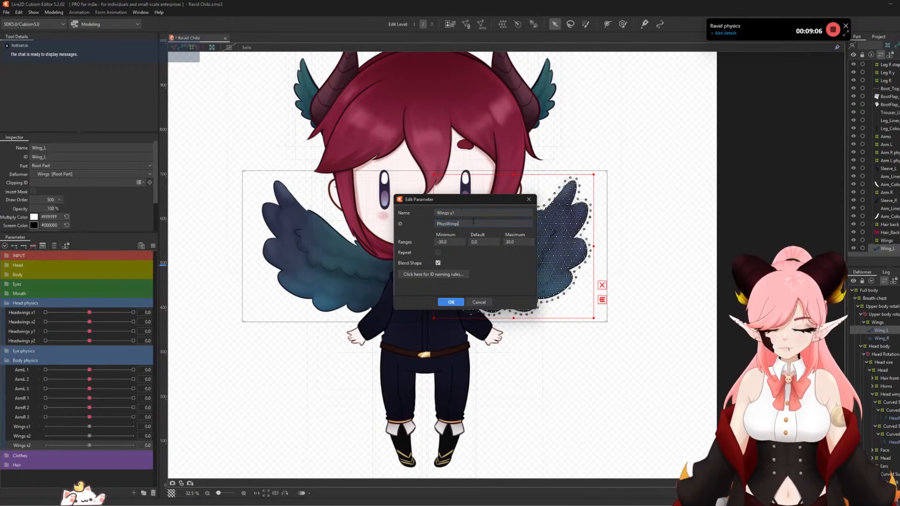
click(457, 303)
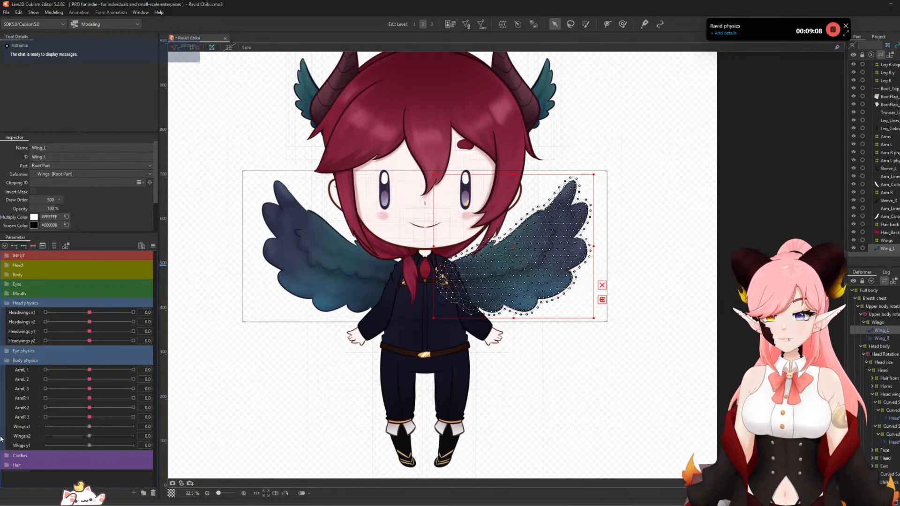
- Replicate the Wings y1 parameter, rename the copy Wings y2, and set its ID to PhysWingsY2
right_click(16, 445)
click(40, 465)
right_click(21, 453)
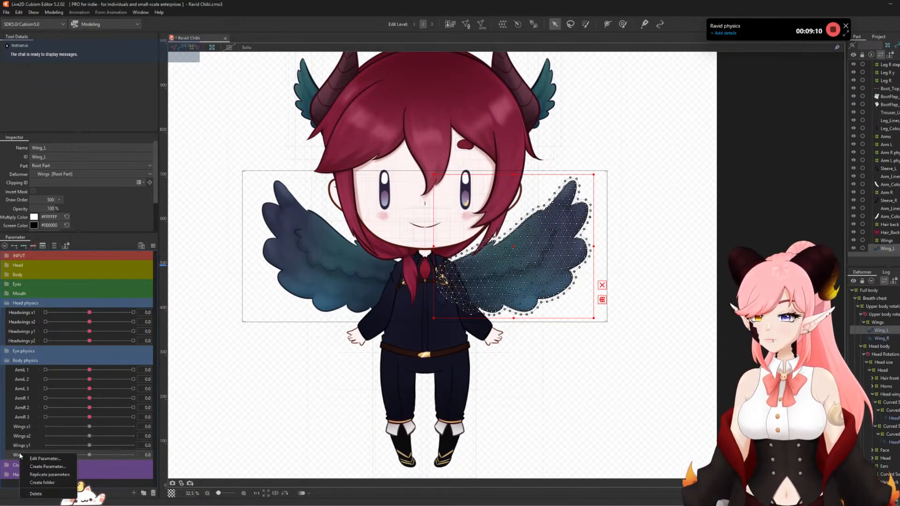
click(37, 460)
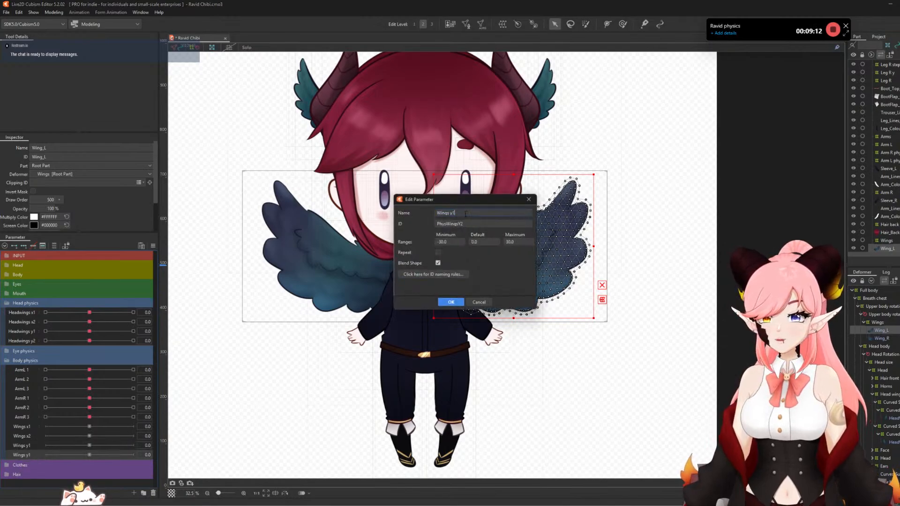
click(451, 302)
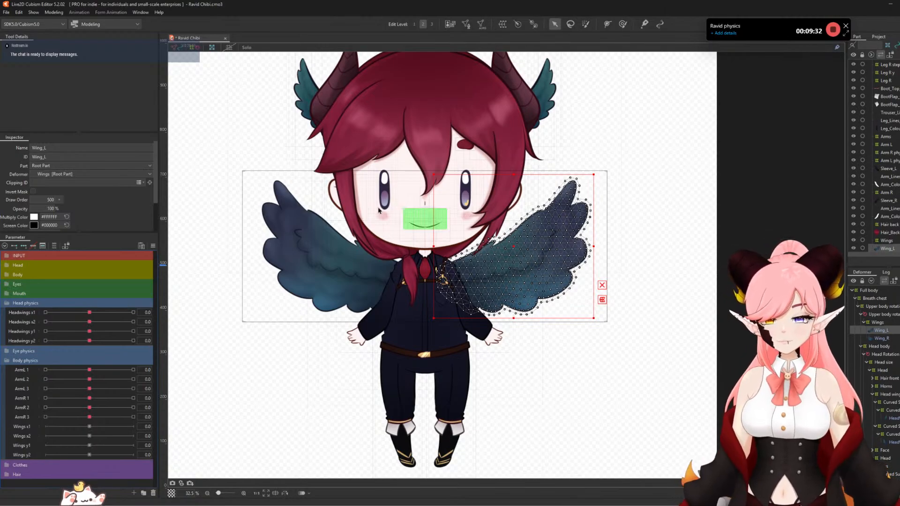
- Create a warp deformer around the left body wing under the Wings deformer
click(23, 428)
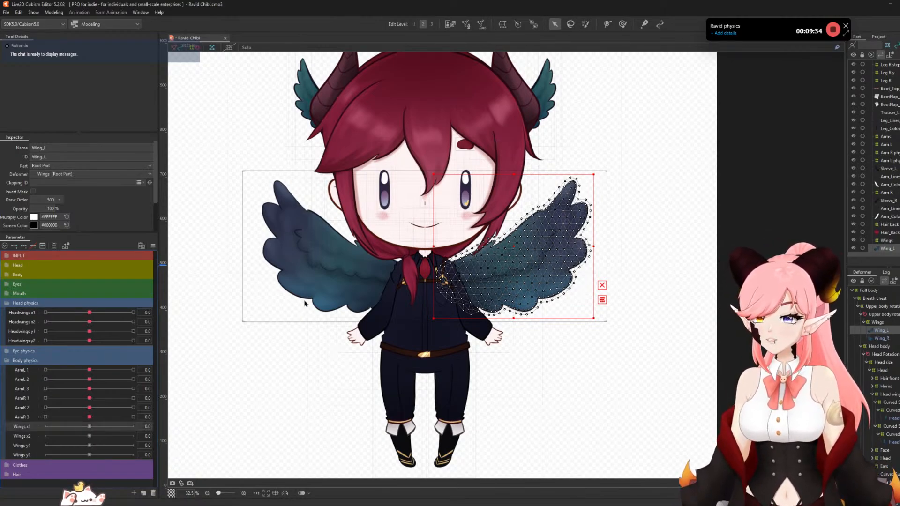
click(504, 24)
click(648, 334)
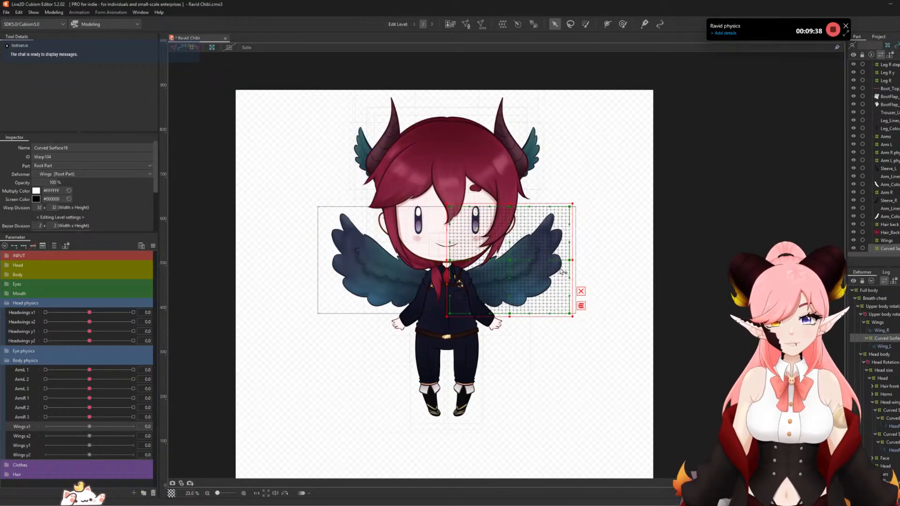
- Add three keys to Wings x1 and, at 30, push the left wing's middle outward and slightly down with a temporary path deform
click(25, 246)
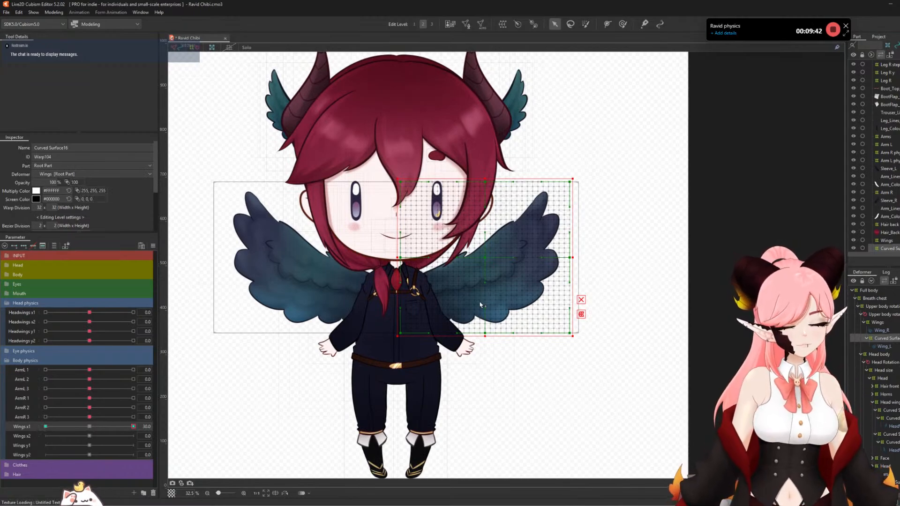
key(t)
click(374, 294)
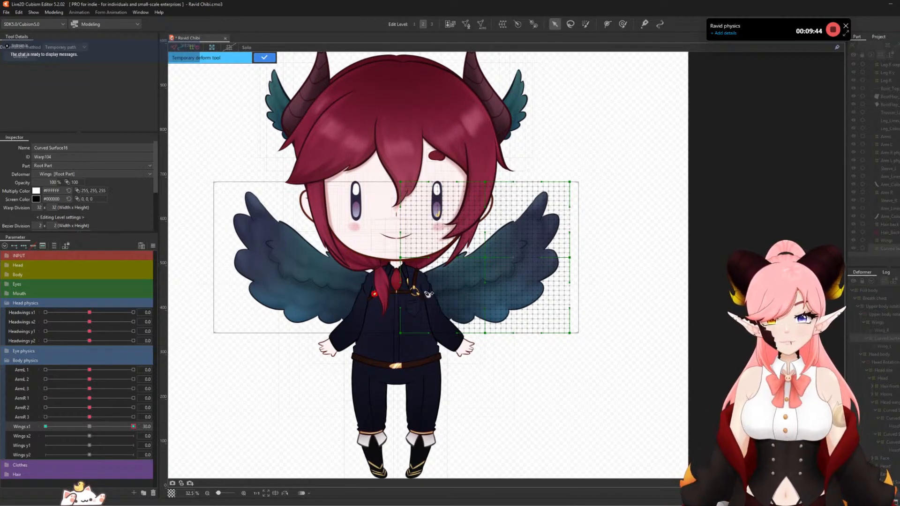
click(426, 291)
click(487, 270)
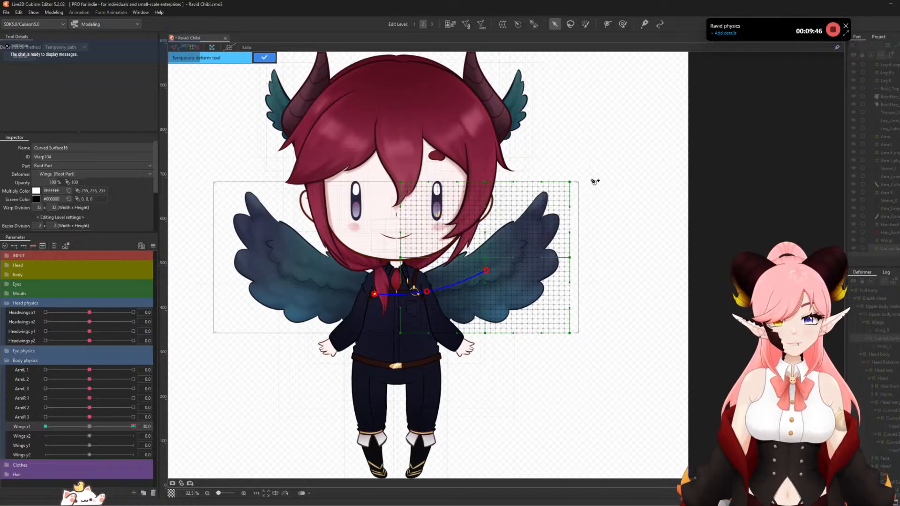
click(577, 166)
drag(486, 270, 505, 278)
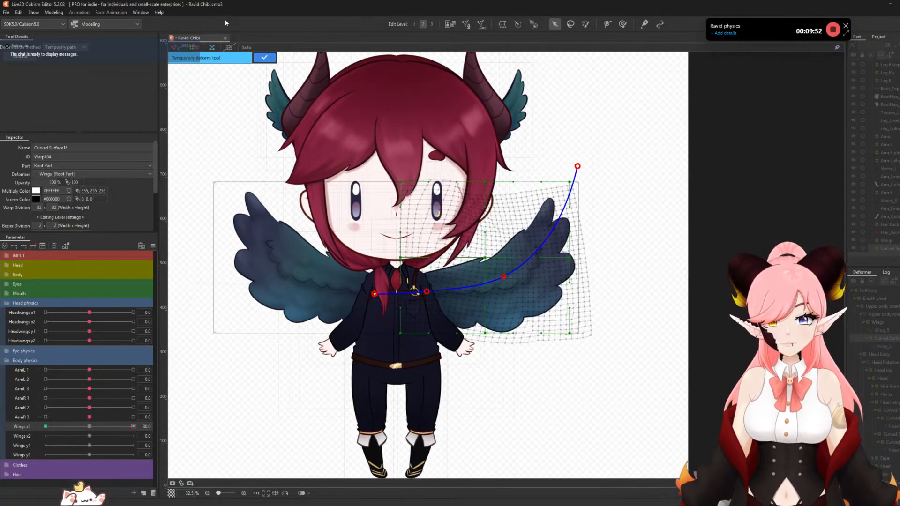
click(264, 57)
- At Wings x1 -30, pull the left wing's middle inward and up with a temporary path deform, test the motion, and return to 0
drag(133, 427, 2, 416)
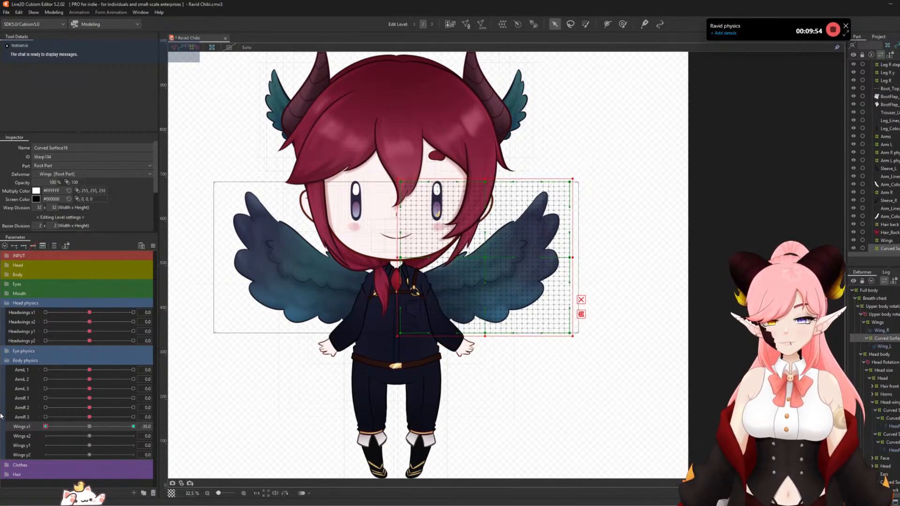
key(t)
click(386, 304)
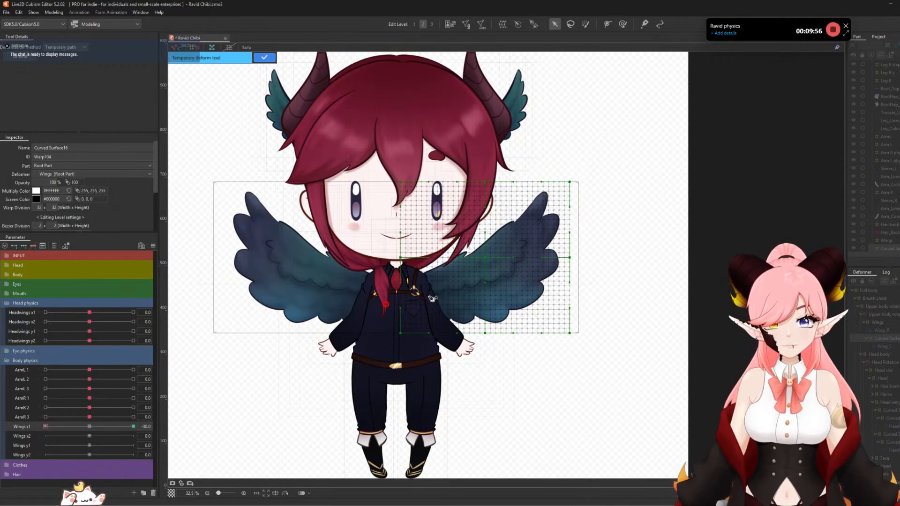
click(425, 295)
click(485, 273)
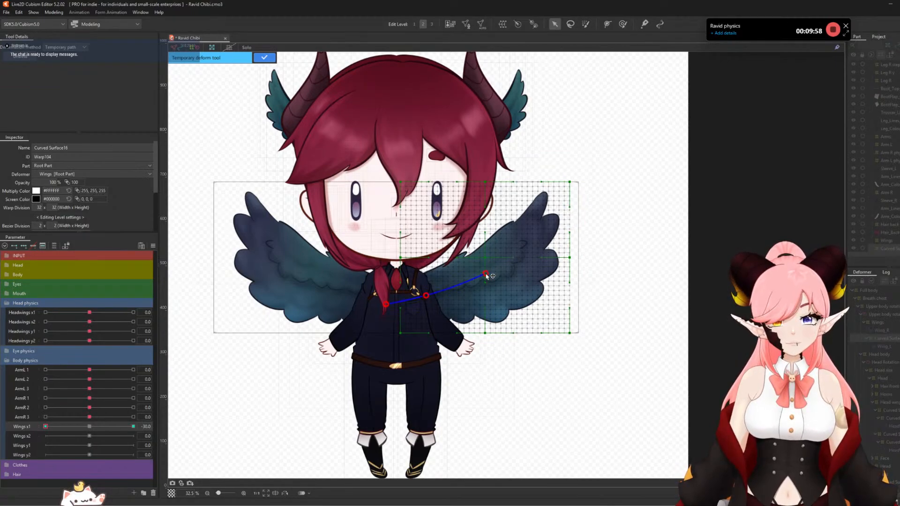
click(587, 177)
drag(486, 275, 461, 267)
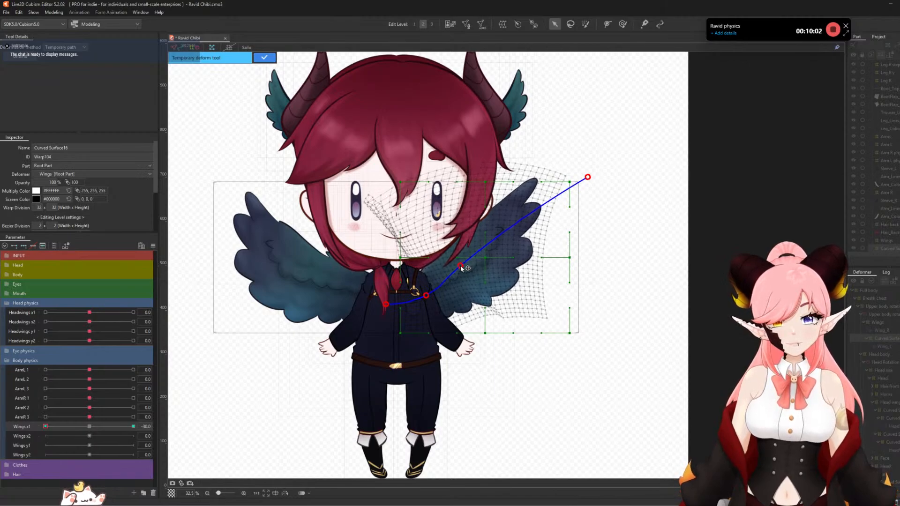
click(264, 58)
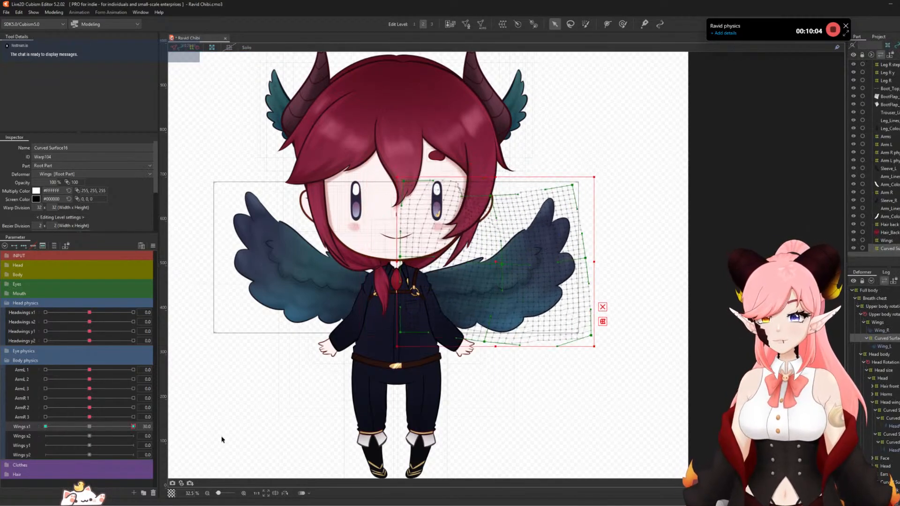
drag(12, 416, 52, 426)
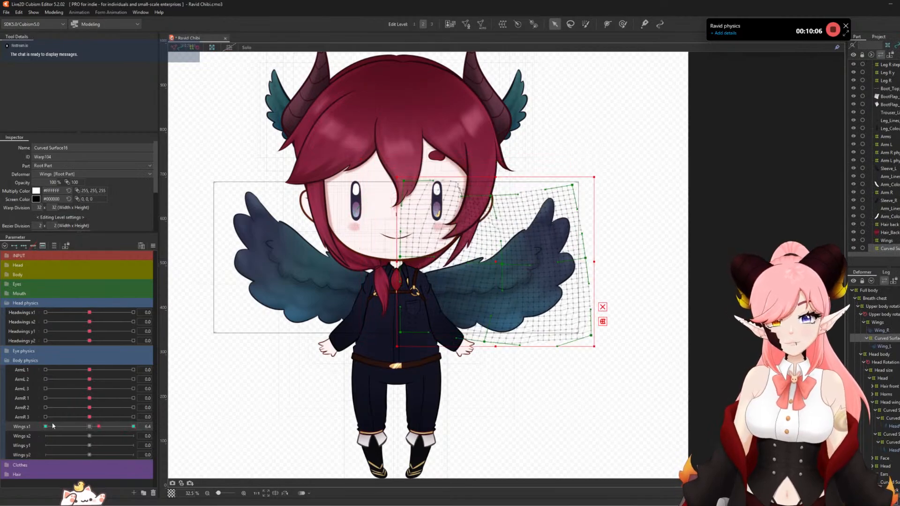
drag(108, 425, 89, 426)
- Add three keys to Wings x2 and, at 30, bend the left wing's tip outward and down with a temporary path deform
click(30, 434)
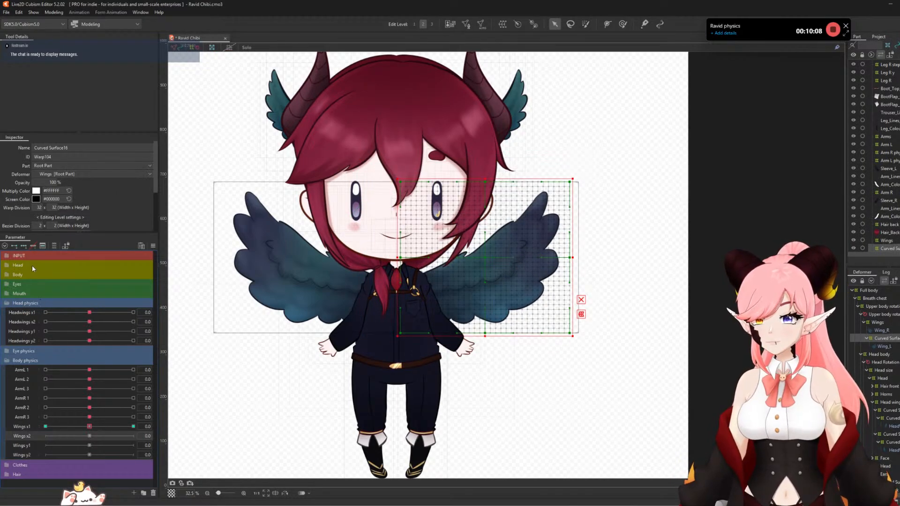
click(23, 247)
right_click(133, 436)
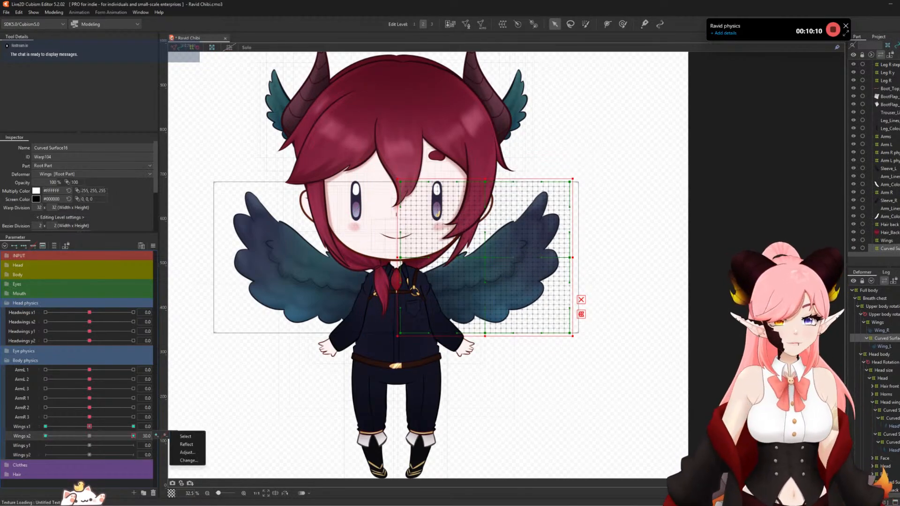
key(t)
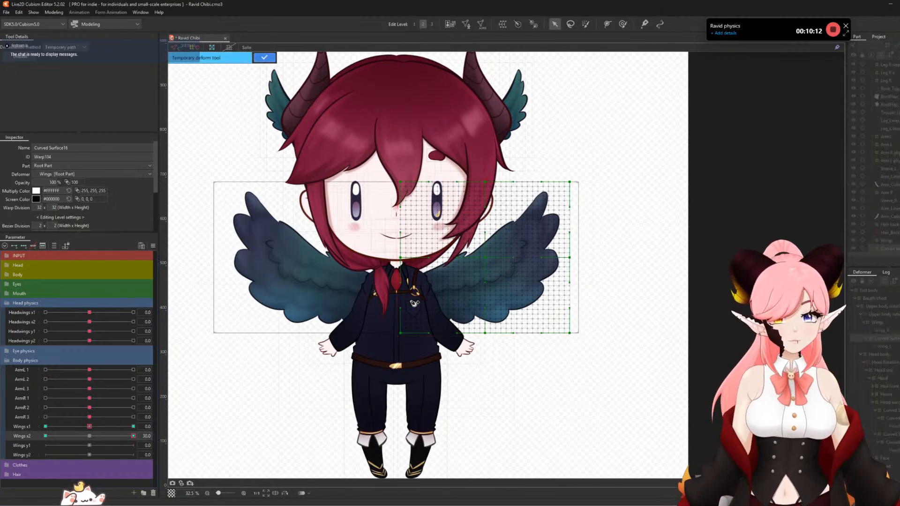
click(386, 300)
click(422, 296)
click(485, 268)
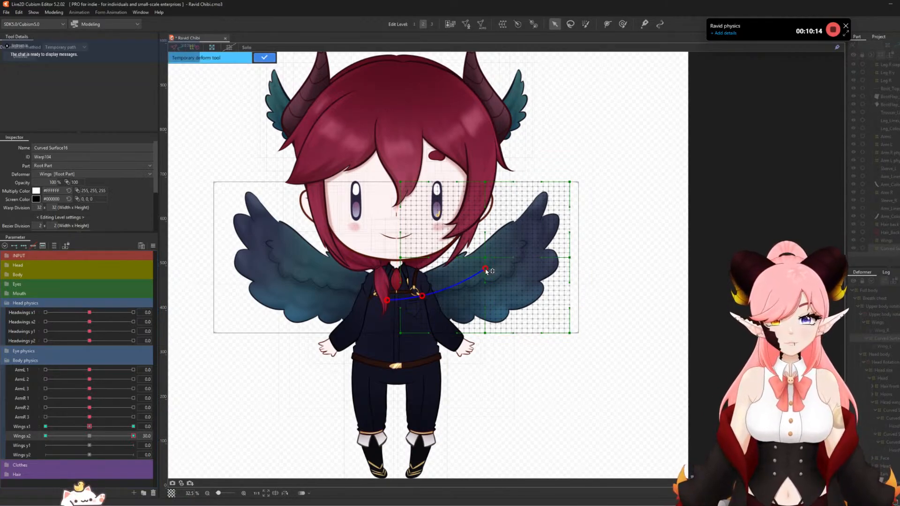
click(591, 190)
drag(591, 190, 632, 219)
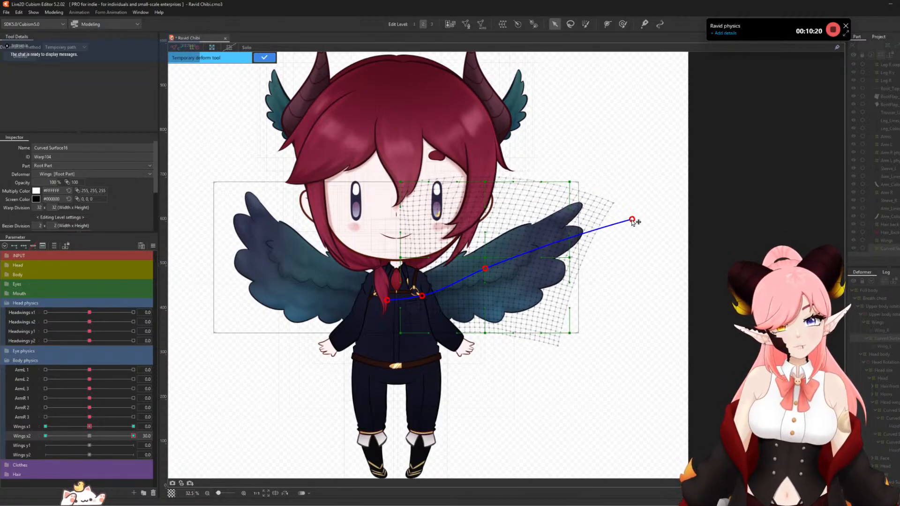
click(264, 57)
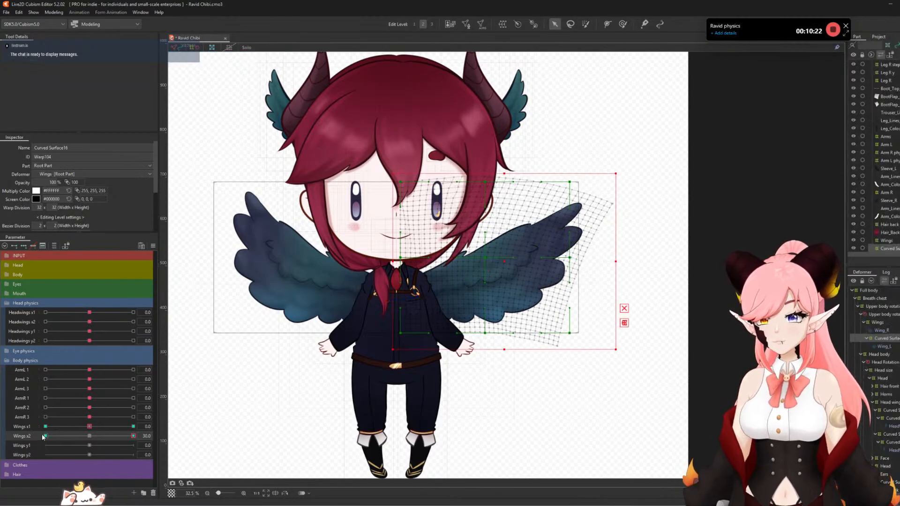
- At Wings x2 -30, bend the left wing's tip inward and up with a temporary path deform, then return the parameter to 0
click(44, 435)
key(t)
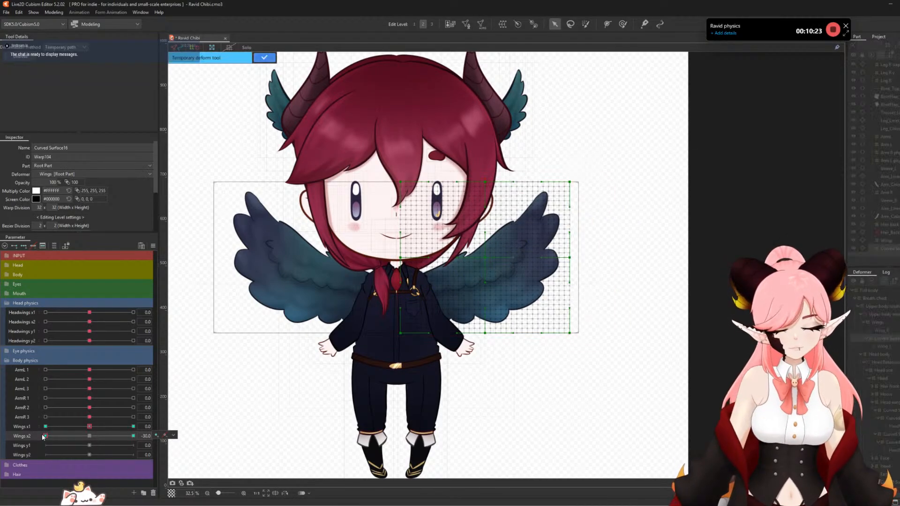
click(383, 310)
click(421, 293)
click(487, 261)
click(592, 189)
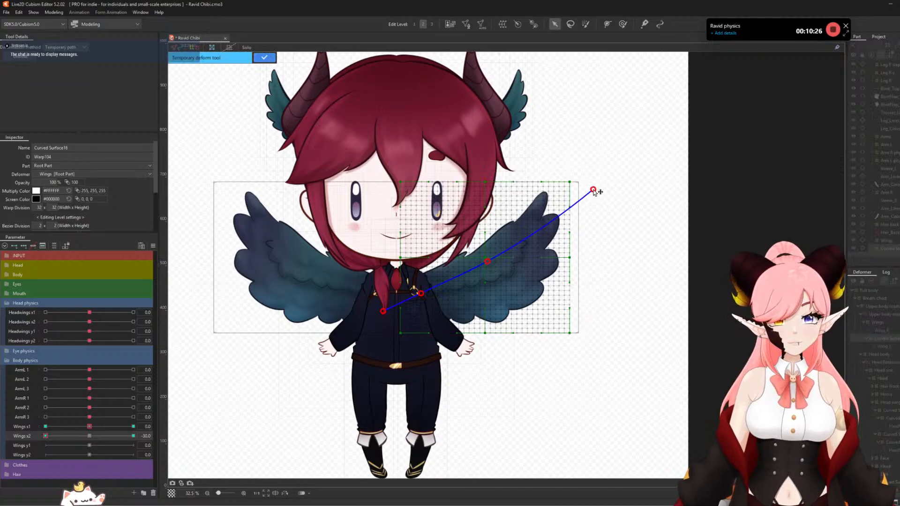
drag(594, 190, 553, 173)
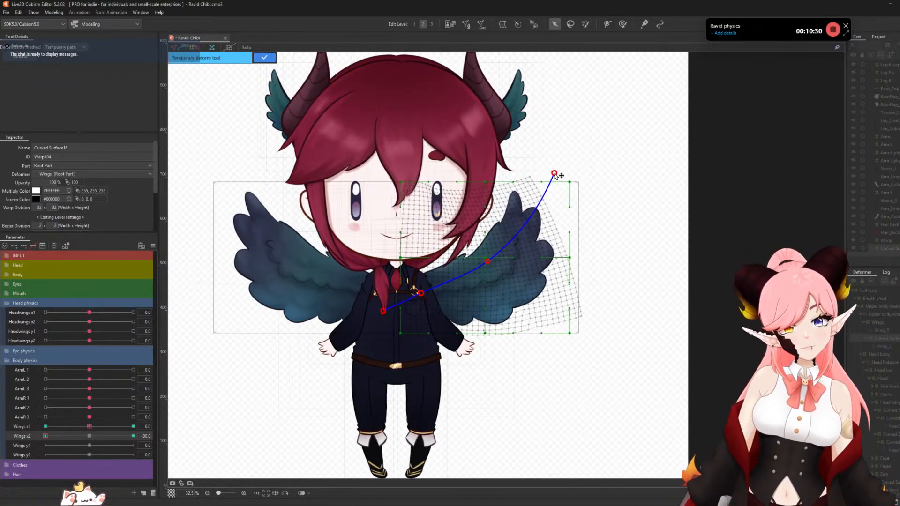
click(264, 57)
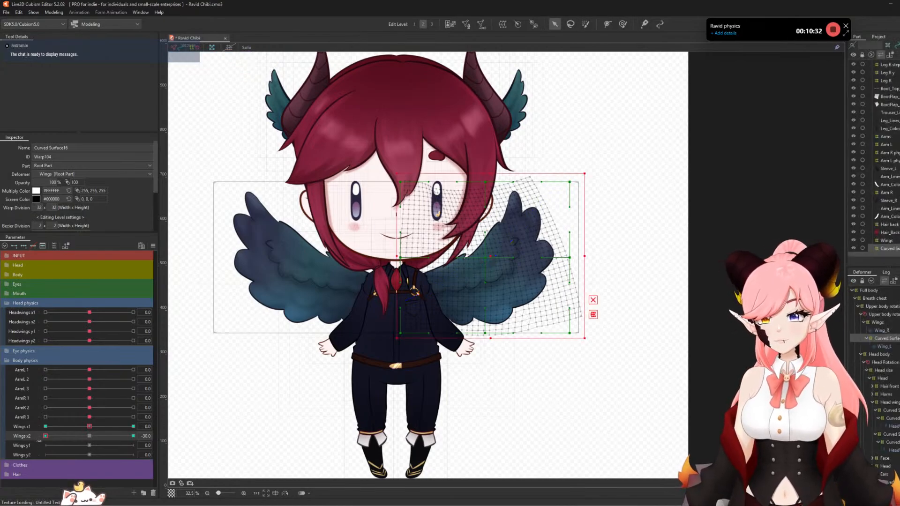
drag(45, 436, 82, 440)
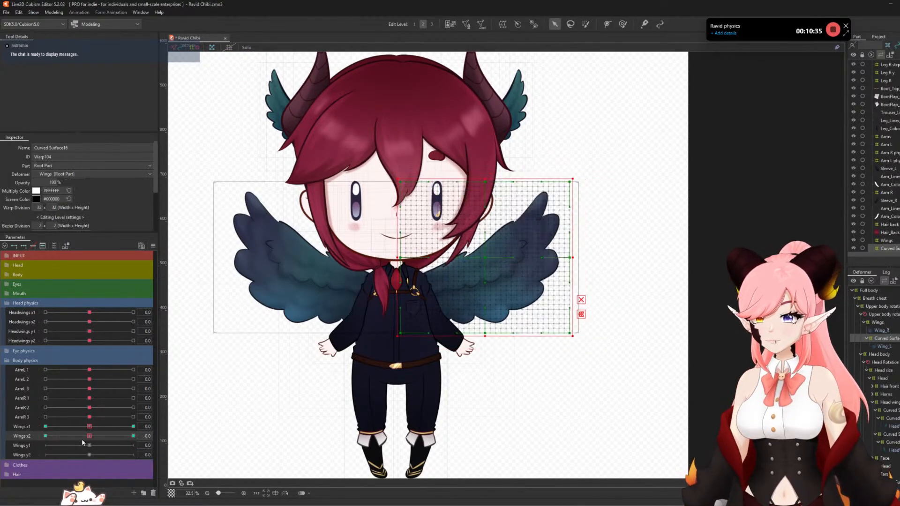
- Add three keys to Wings y1 and, at 30, raise the left wing's middle with a temporary path deform
click(25, 247)
right_click(133, 445)
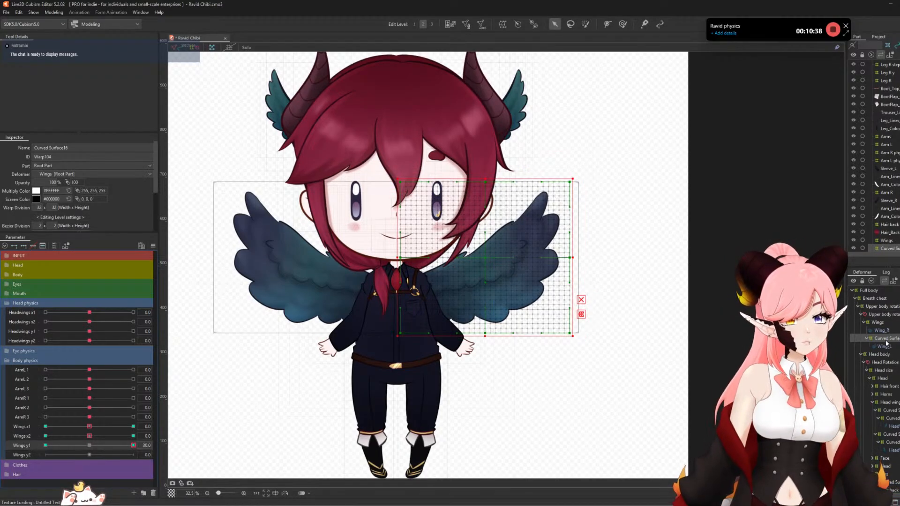
key(ctrl+t)
click(385, 308)
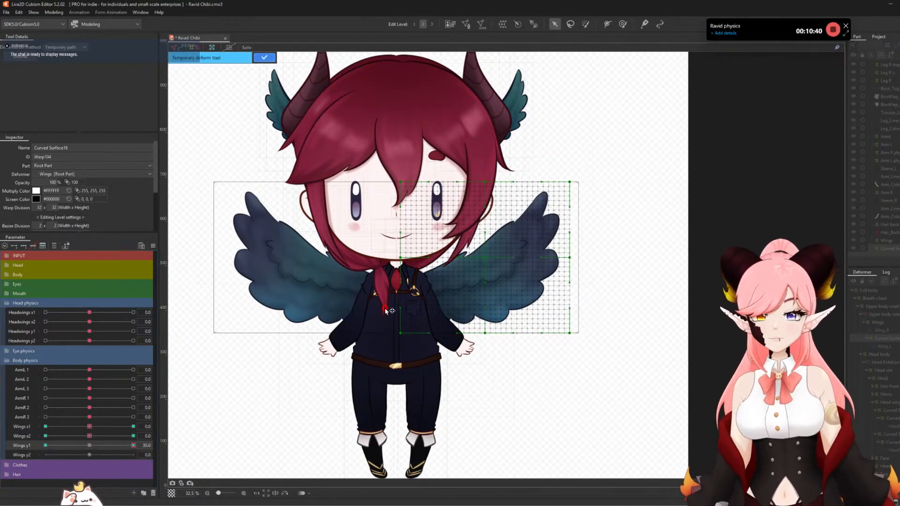
click(423, 297)
click(484, 266)
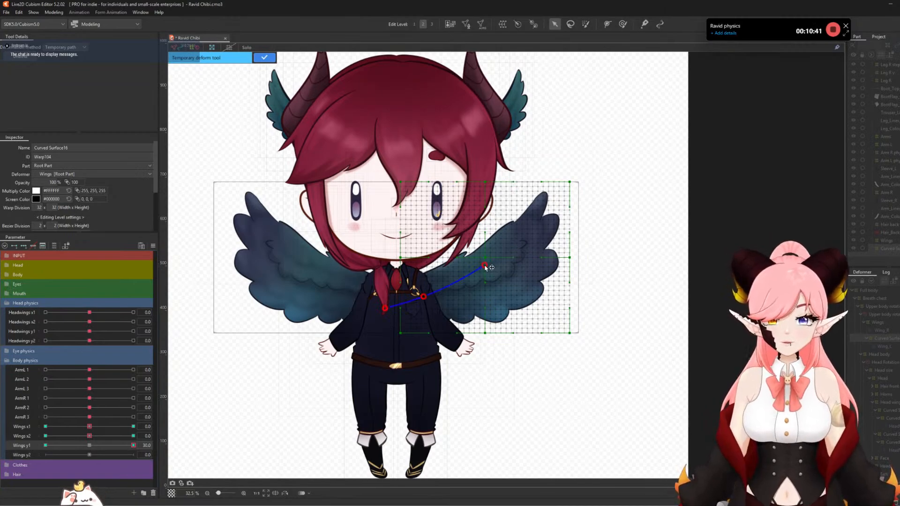
click(591, 177)
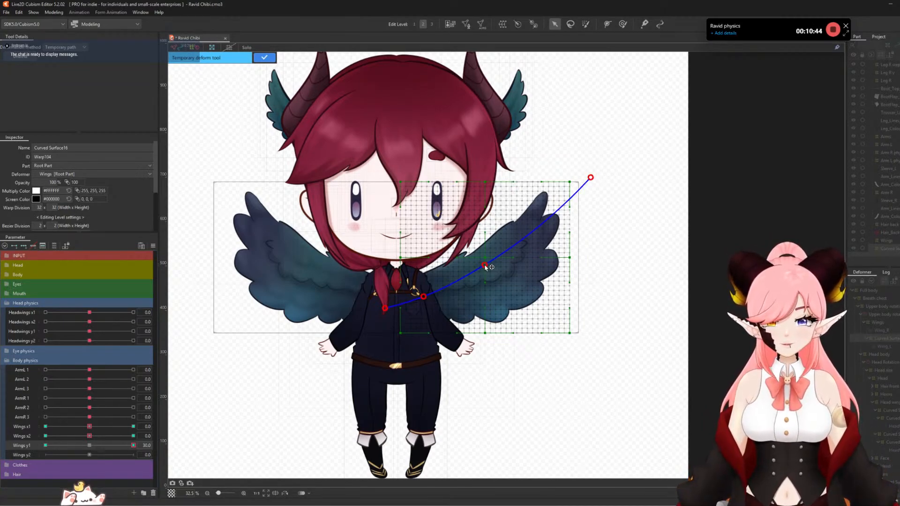
drag(484, 266, 491, 243)
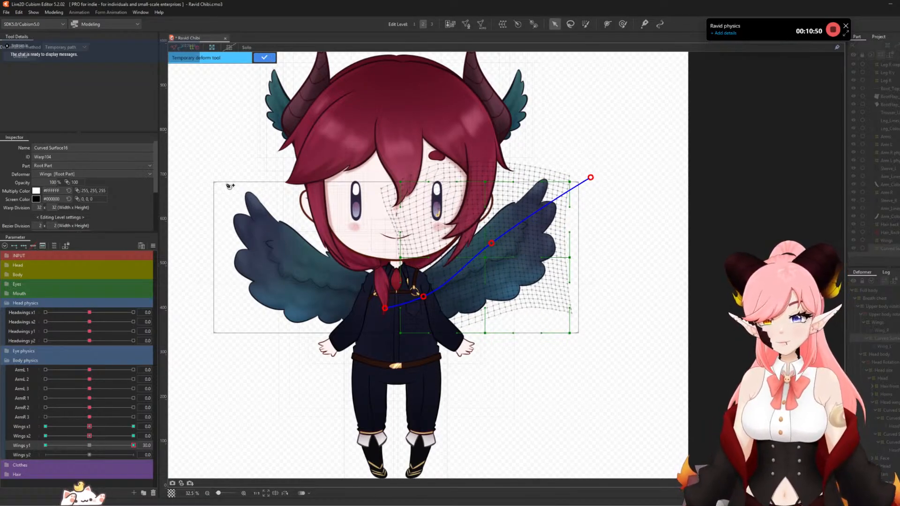
click(266, 56)
- At Wings y1 -30, lower the left wing's middle with a temporary path deform and test the motion across the range
drag(133, 445, 2, 460)
key(t)
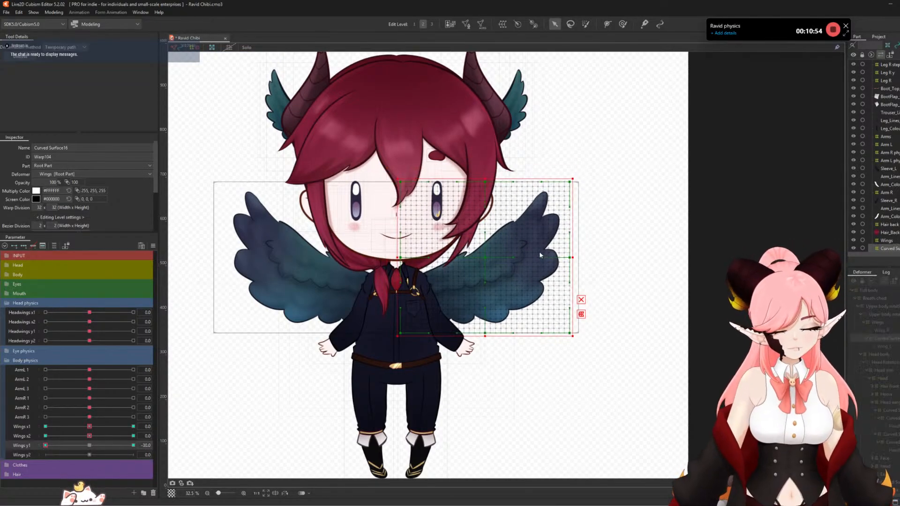
click(384, 300)
click(417, 294)
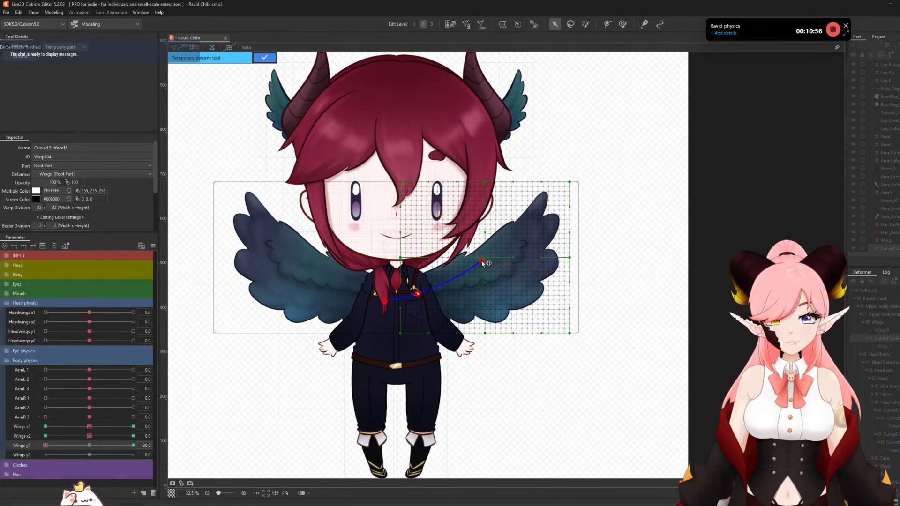
click(586, 178)
click(481, 261)
drag(481, 262, 469, 284)
click(265, 58)
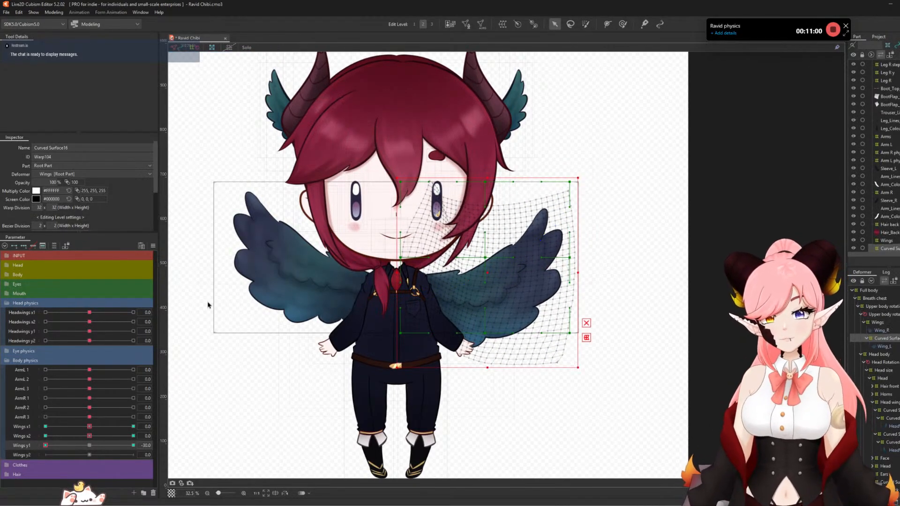
drag(4, 447, 311, 411)
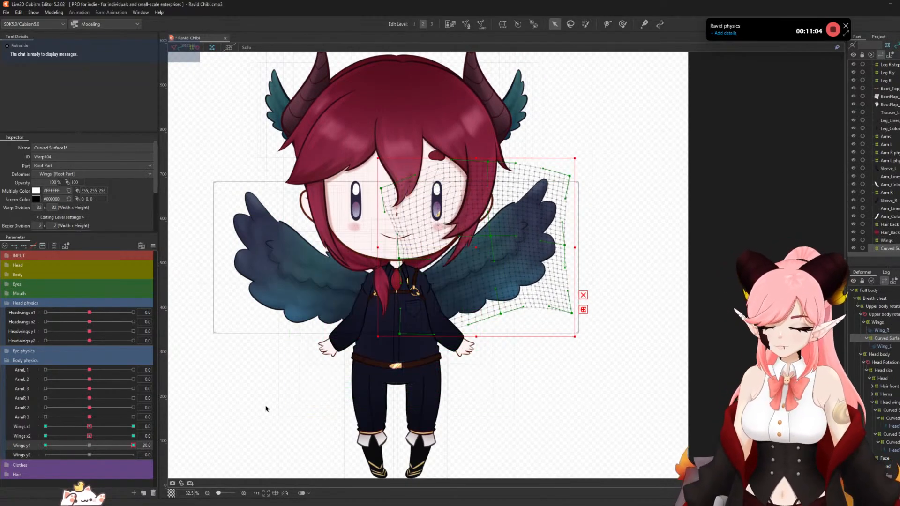
- Return Wings y1 to 0, delete the left wing's keys on it and add three fresh keys
click(89, 446)
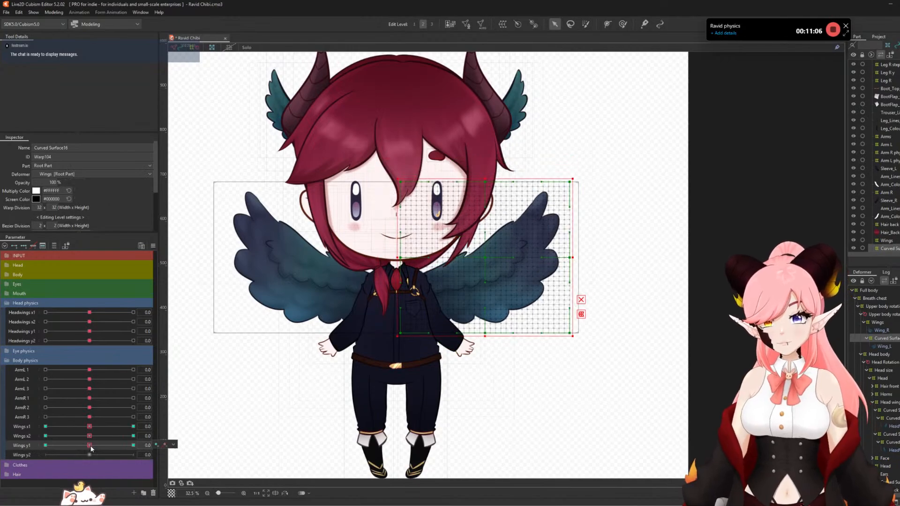
click(32, 245)
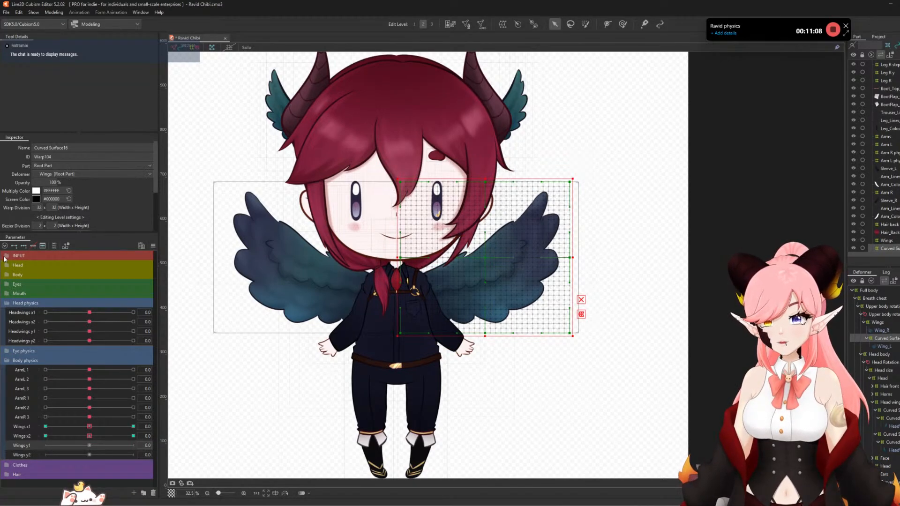
click(15, 246)
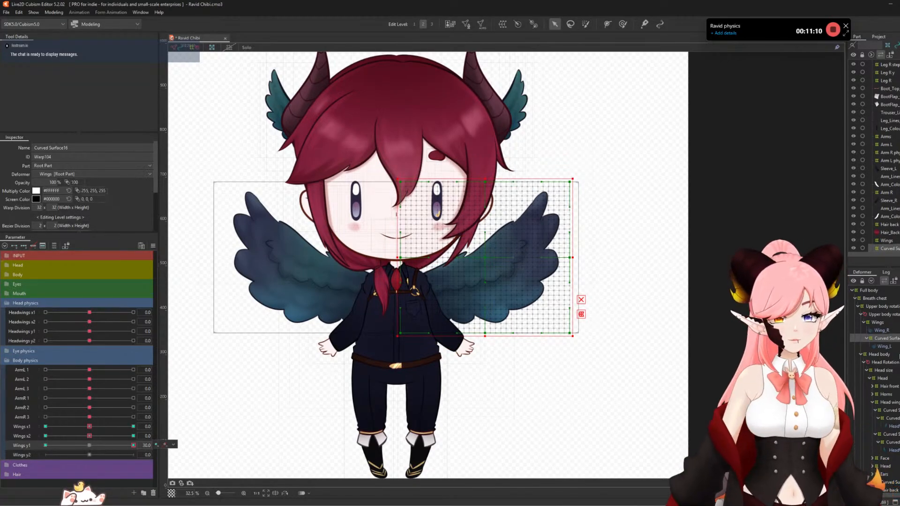
- At Wings y1 30, raise the left wing's middle with a four-point temporary path deform
key(t)
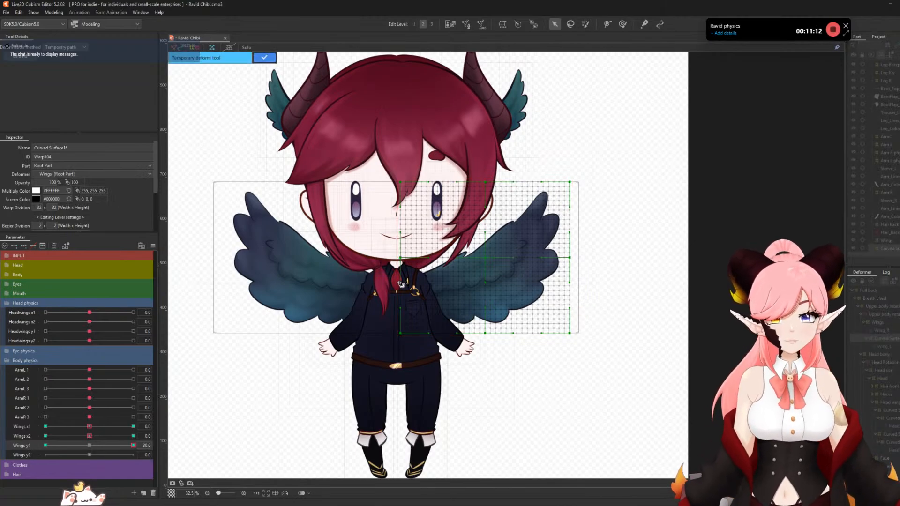
click(386, 304)
click(423, 294)
click(484, 264)
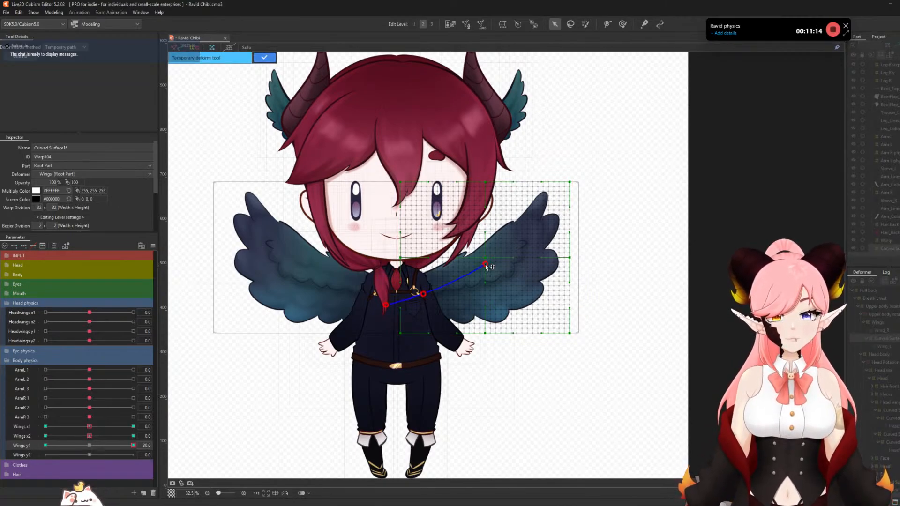
click(591, 174)
drag(485, 264, 481, 241)
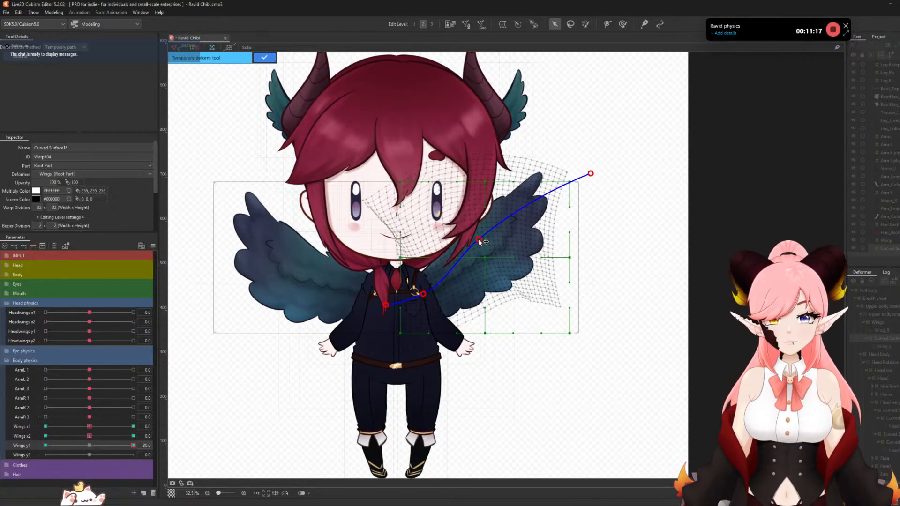
click(265, 57)
- At Wings y1 -30, lower the left wing's middle with a temporary path deform, then return the parameter to 0
click(49, 444)
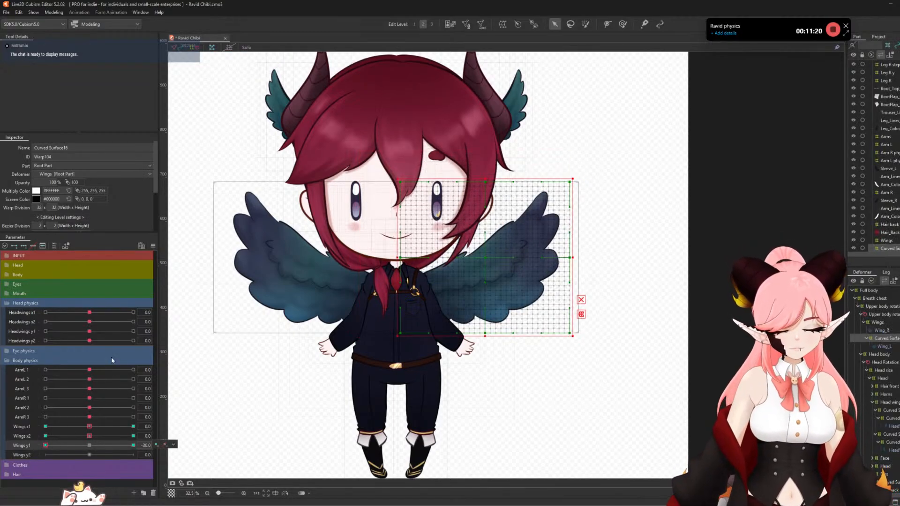
key(t)
click(378, 306)
click(421, 291)
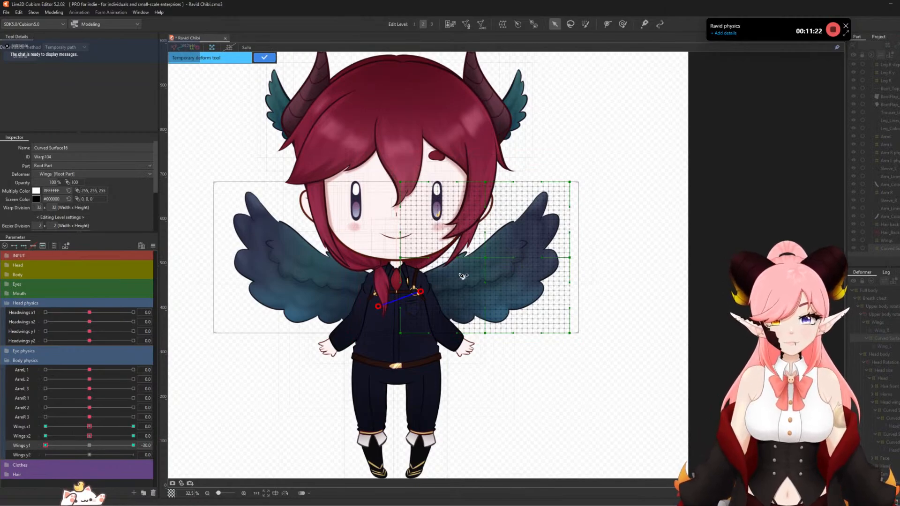
click(593, 164)
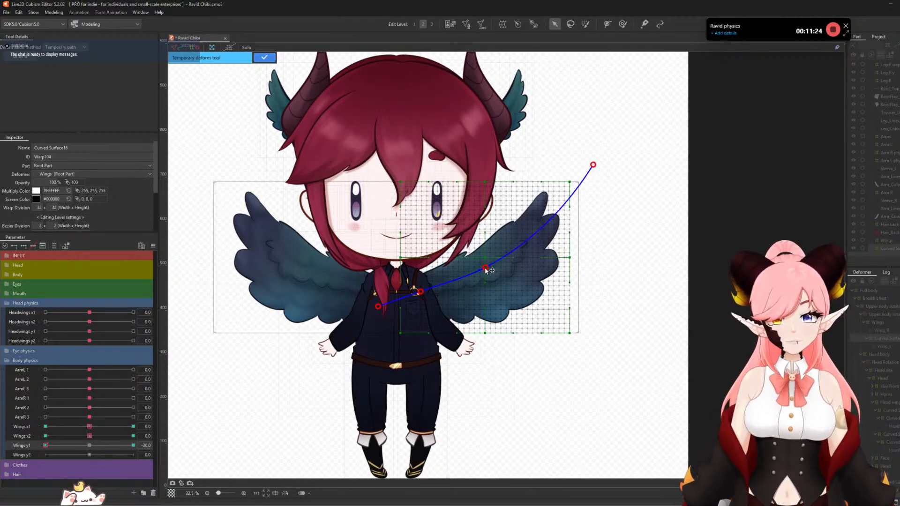
drag(489, 271, 492, 289)
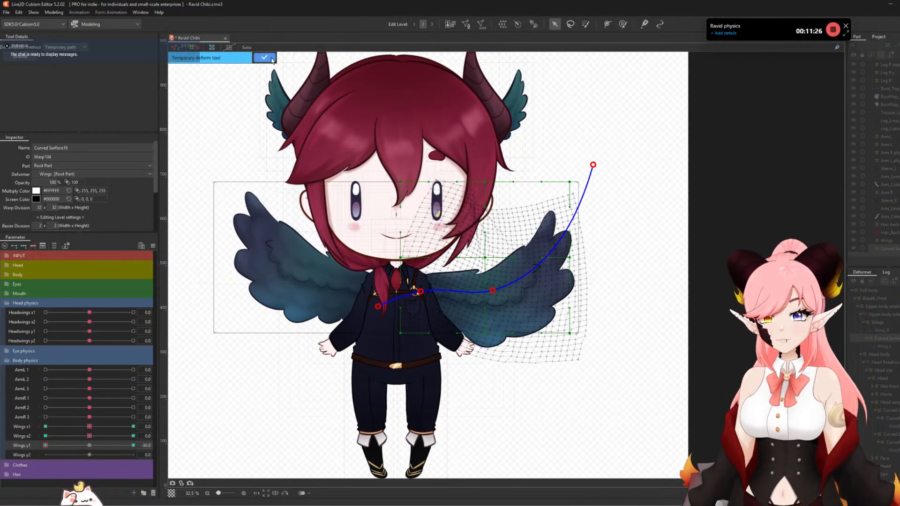
key(Return)
drag(46, 445, 91, 446)
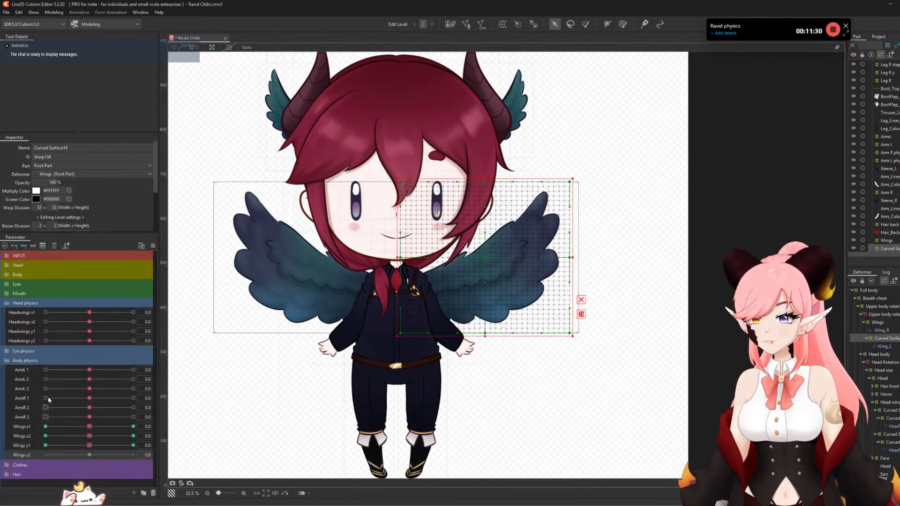
- Add three keys to Wings y2 and, at 30, bend the left wing's tip inward and up with a temporary path deform
click(23, 245)
click(134, 454)
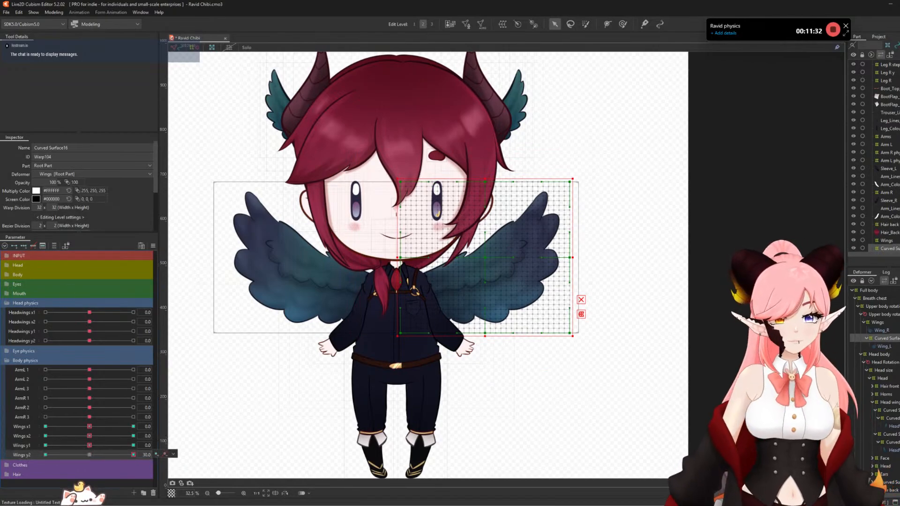
key(ctrl+t)
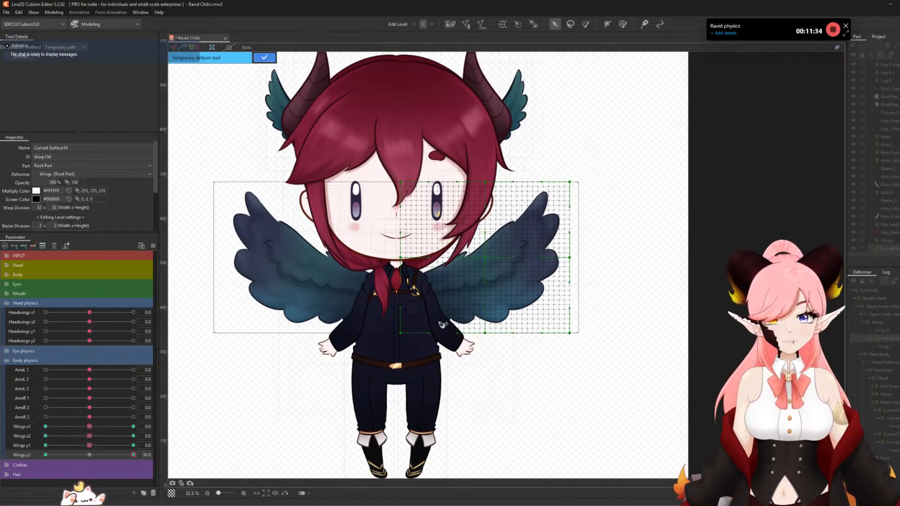
click(386, 302)
click(416, 294)
click(485, 266)
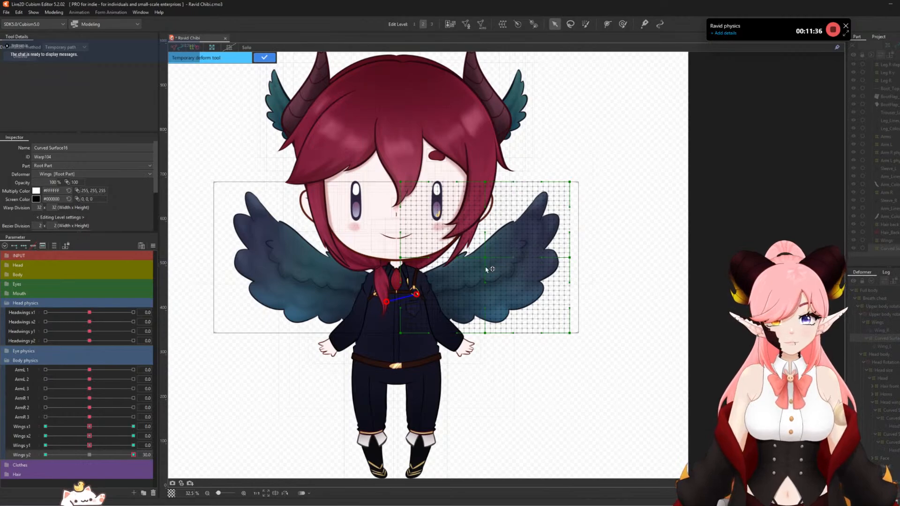
drag(594, 177, 541, 138)
click(264, 57)
- At Wings y2 -30, bend the left wing's tip outward and down with a temporary path deform, then return the parameter to 0
click(45, 455)
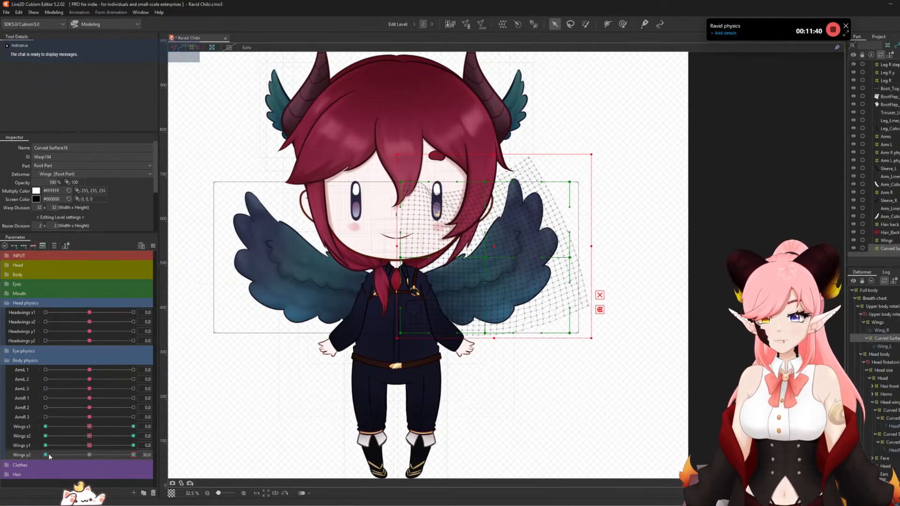
click(378, 294)
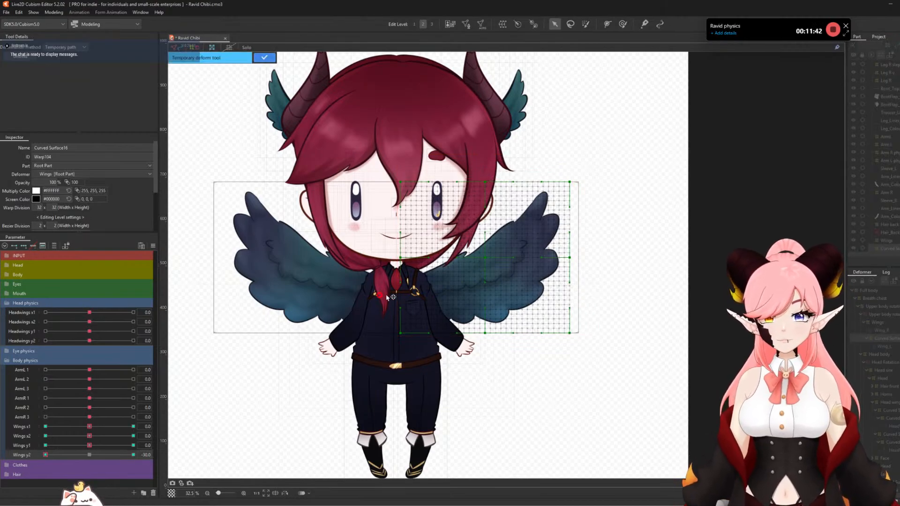
click(420, 293)
click(485, 273)
drag(586, 175, 615, 249)
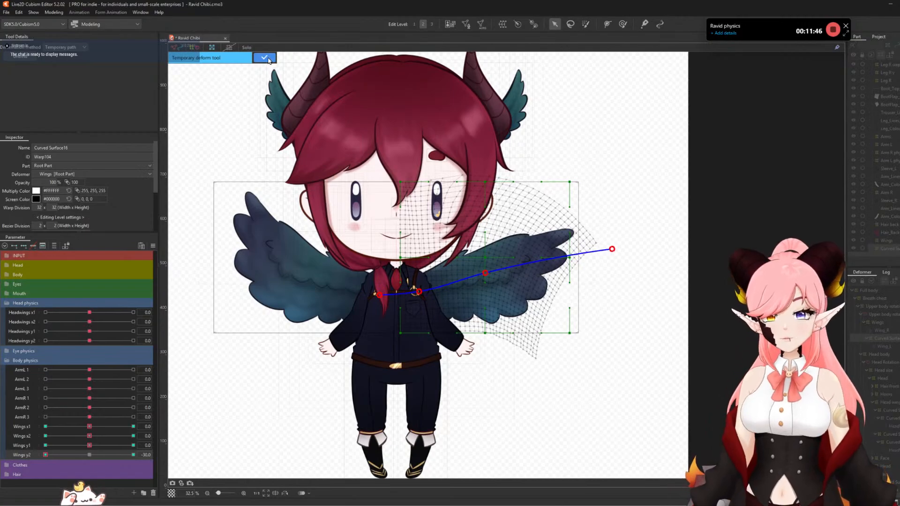
key(Return)
click(89, 455)
- Apply Ellipse Interpolation to the Wings y2 keys with Extended Interpolation and close the dialog
click(153, 246)
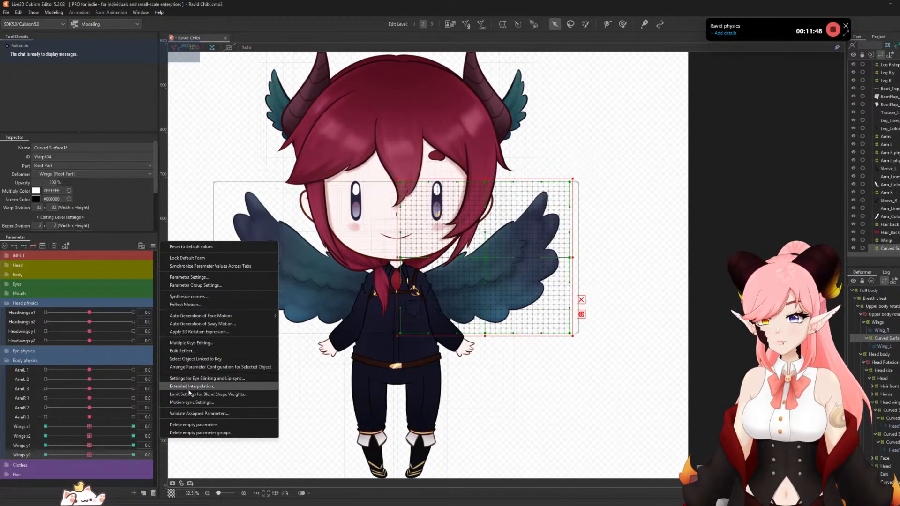
click(192, 387)
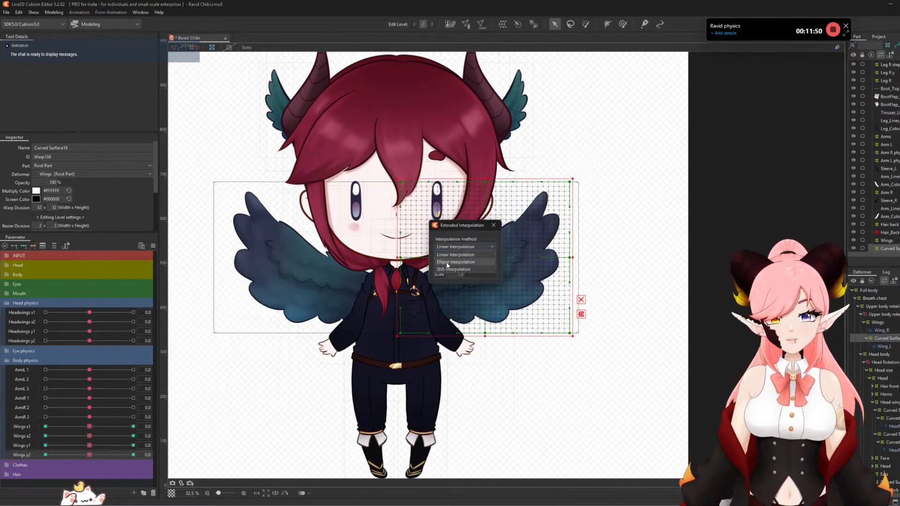
click(455, 265)
click(452, 287)
click(493, 225)
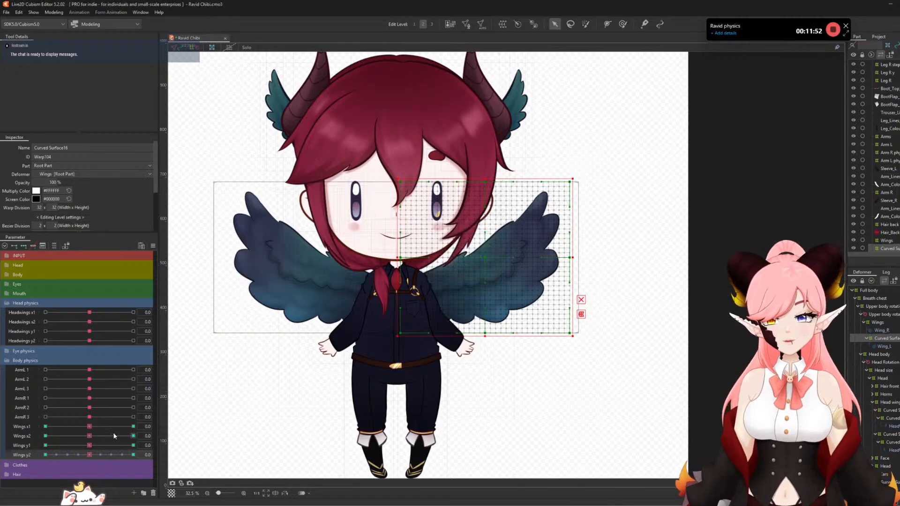
- At Wings y2 30, nudge the left wing's tip slightly upward with the deform brush, then test the range and return to 0
drag(89, 455, 158, 467)
click(623, 24)
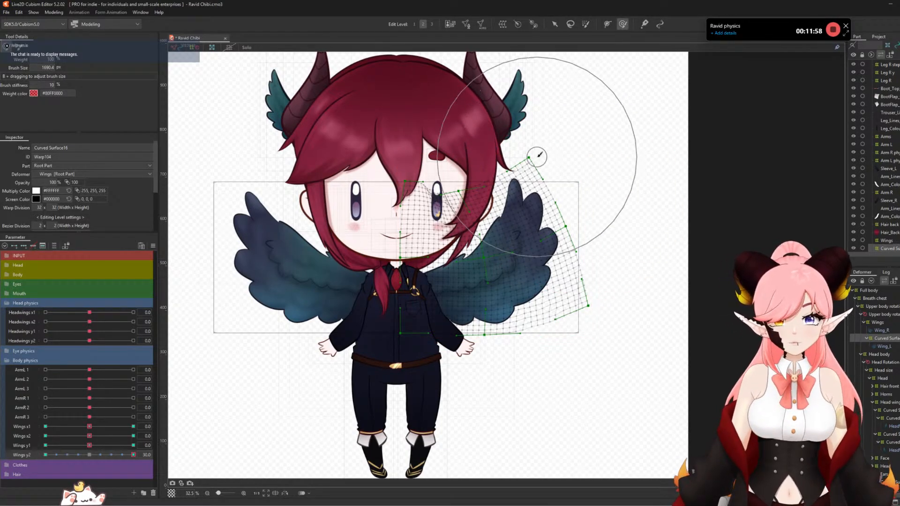
drag(527, 155, 528, 152)
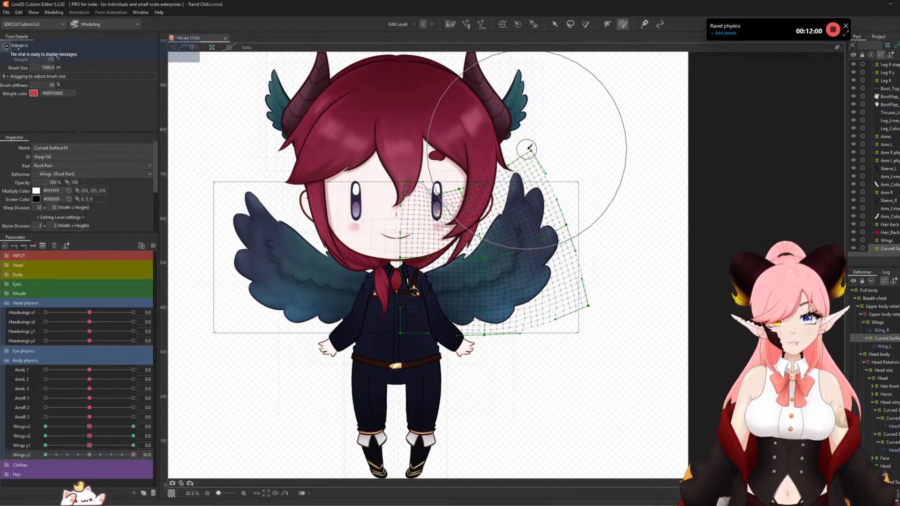
mouse_move(133, 454)
mouse_down()
mouse_move(46, 470)
mouse_move(183, 473)
mouse_move(96, 461)
mouse_move(45, 468)
mouse_up()
click(89, 455)
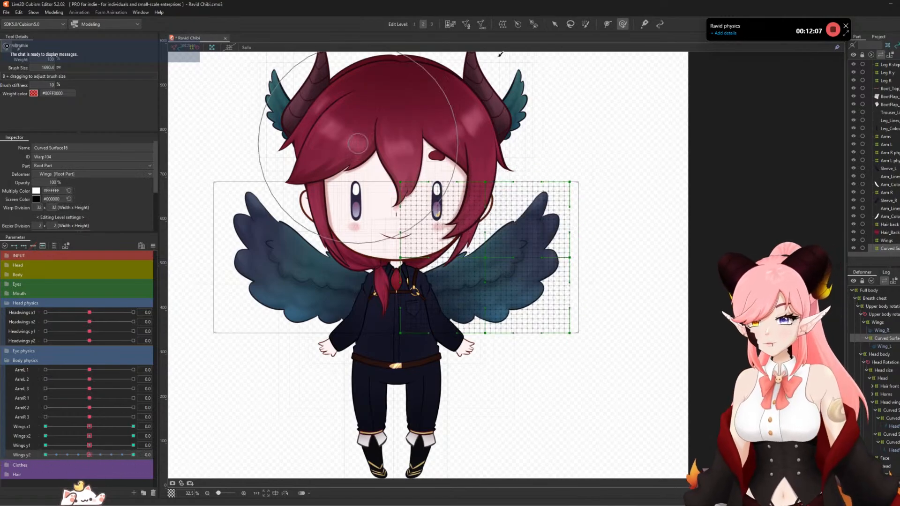
- Brush-select the left wing deformer's vertices around the wing base and restore their default shape at Wings x1 30 and -30
click(585, 23)
mouse_move(387, 357)
mouse_down()
mouse_move(421, 393)
mouse_move(414, 345)
mouse_move(372, 379)
mouse_move(352, 293)
mouse_move(268, 331)
mouse_move(458, 337)
mouse_move(316, 269)
mouse_move(457, 404)
mouse_move(456, 418)
mouse_move(377, 362)
mouse_move(388, 379)
mouse_move(406, 380)
mouse_move(402, 374)
mouse_move(366, 397)
mouse_move(354, 329)
mouse_move(380, 329)
mouse_move(363, 321)
mouse_move(386, 428)
mouse_move(416, 289)
mouse_move(355, 335)
mouse_move(499, 396)
mouse_move(492, 423)
mouse_move(406, 366)
mouse_move(406, 353)
mouse_move(409, 363)
mouse_move(358, 304)
mouse_move(356, 371)
mouse_move(414, 322)
mouse_move(374, 263)
mouse_move(289, 352)
mouse_move(454, 328)
mouse_move(437, 408)
mouse_move(435, 396)
mouse_move(403, 392)
mouse_up()
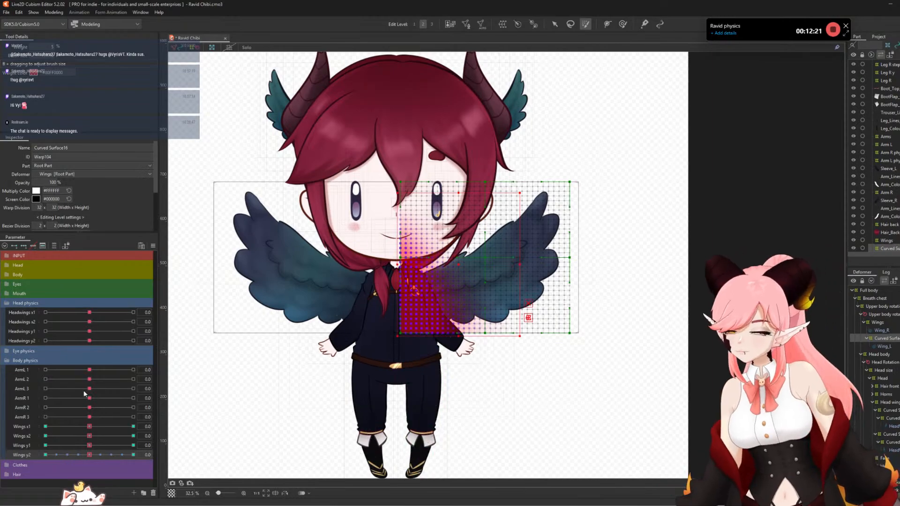
click(133, 426)
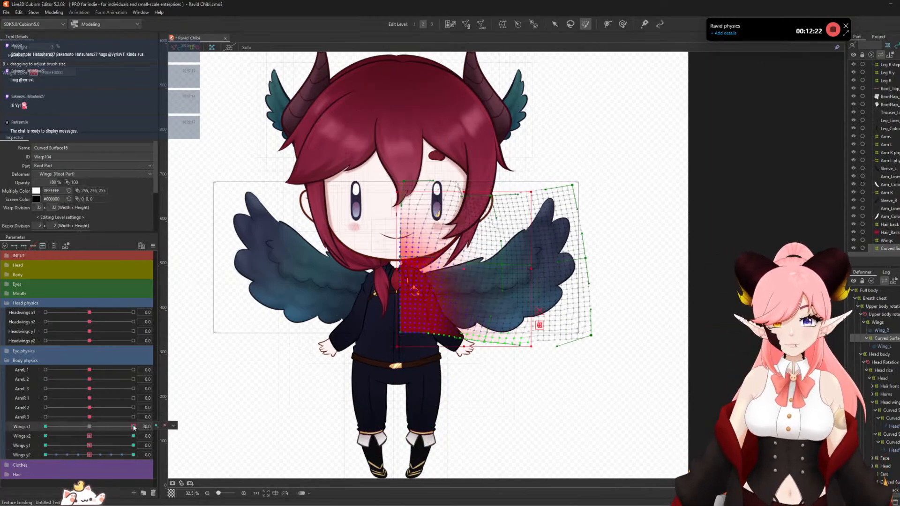
click(52, 427)
click(89, 426)
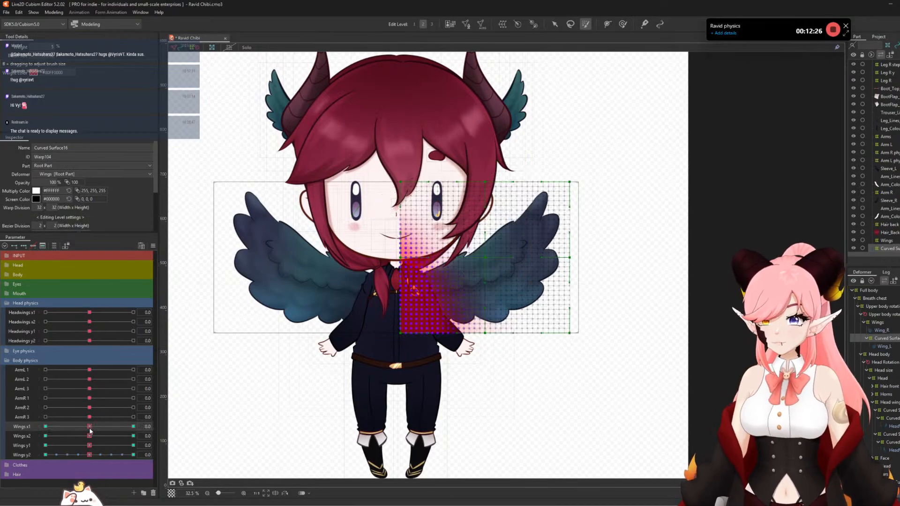
- Restore the default shape of the selected wing-base vertices at Wings y1 30 and -30, then return the parameter to 0
click(134, 445)
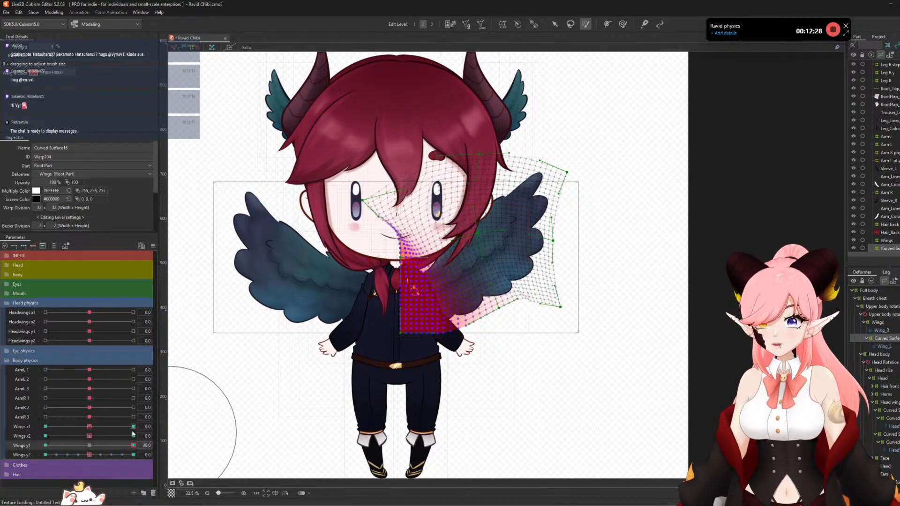
click(46, 445)
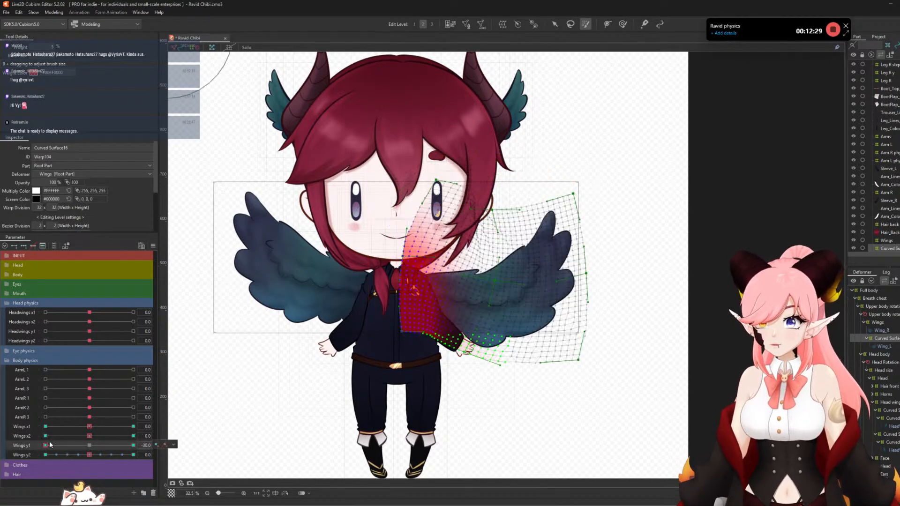
click(88, 446)
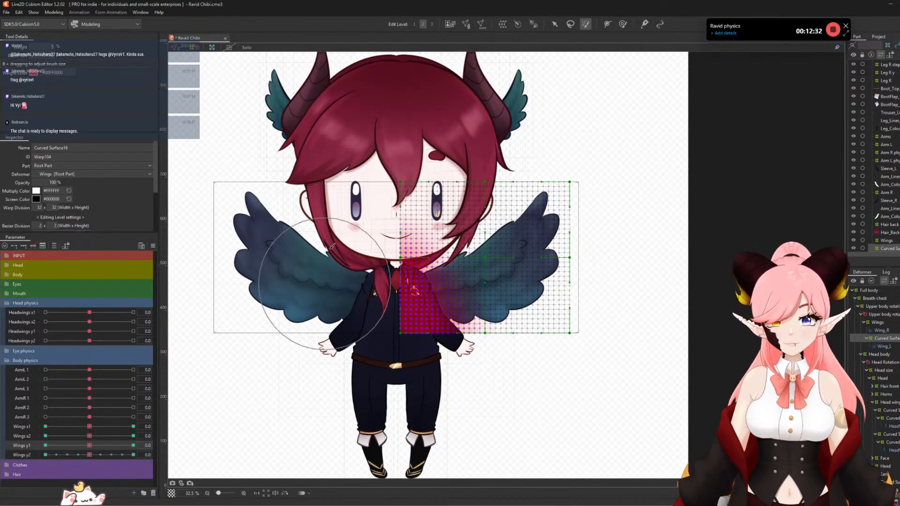
- Extend the brush selection outward over the left wing and restore the selected vertices' default shape at Wings x2 30 and -30
mouse_move(363, 344)
mouse_down()
mouse_move(434, 384)
mouse_move(474, 310)
mouse_move(427, 253)
mouse_move(438, 409)
mouse_move(477, 246)
mouse_move(538, 390)
mouse_up()
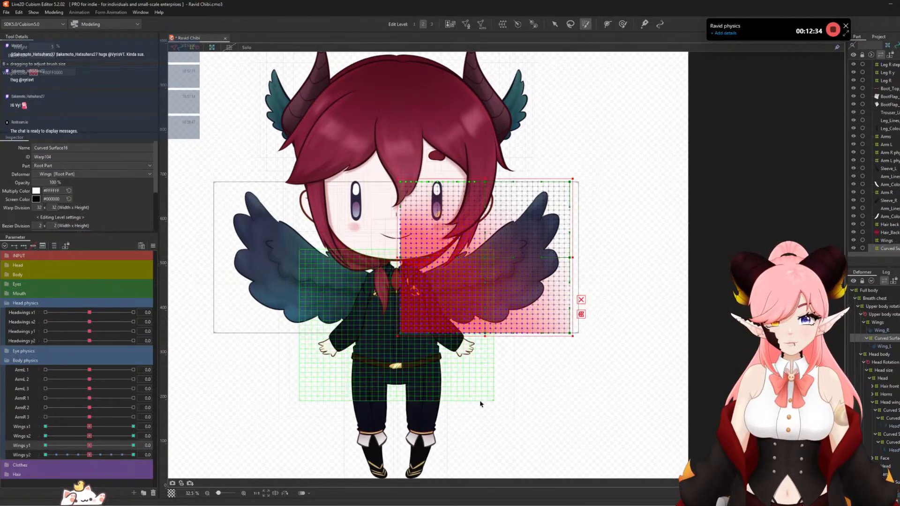
click(131, 436)
key(ctrl+z)
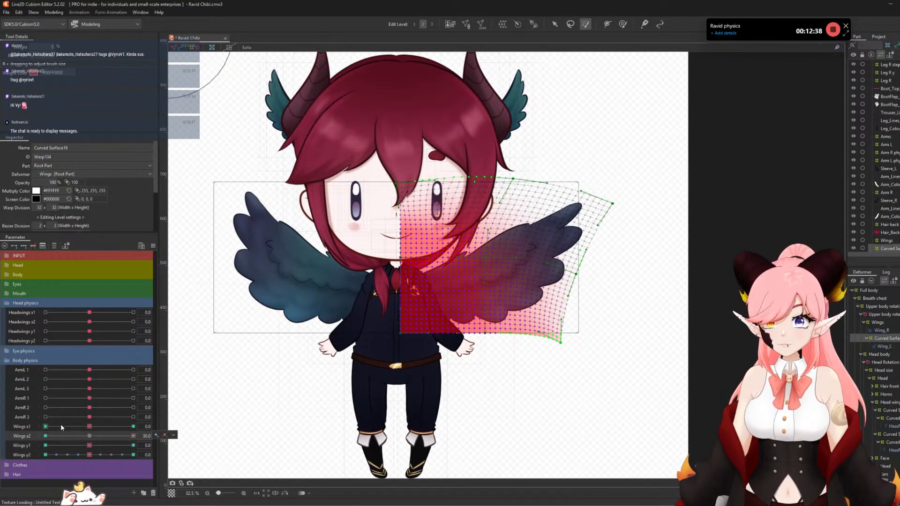
click(45, 436)
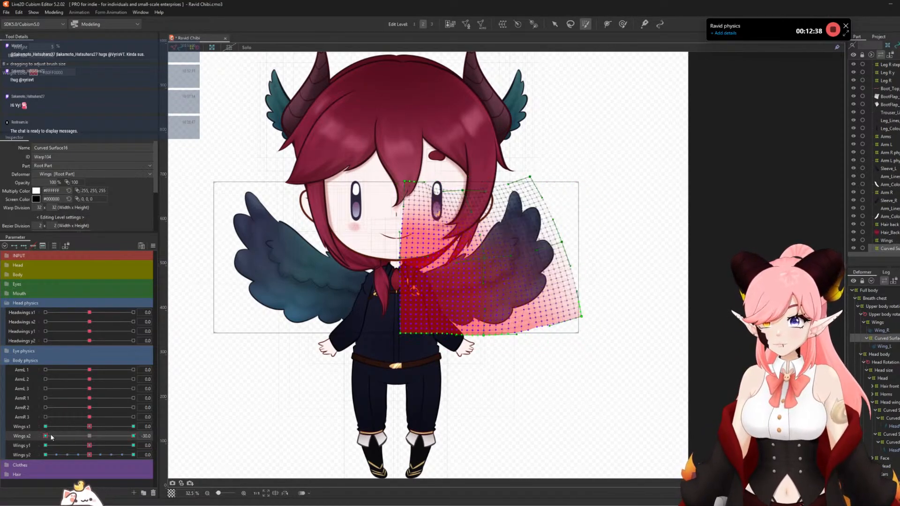
click(89, 436)
- Restore the default shape of the selected left wing vertices at Wings y2 30 and -30, then return the parameter to 0
drag(89, 455, 283, 462)
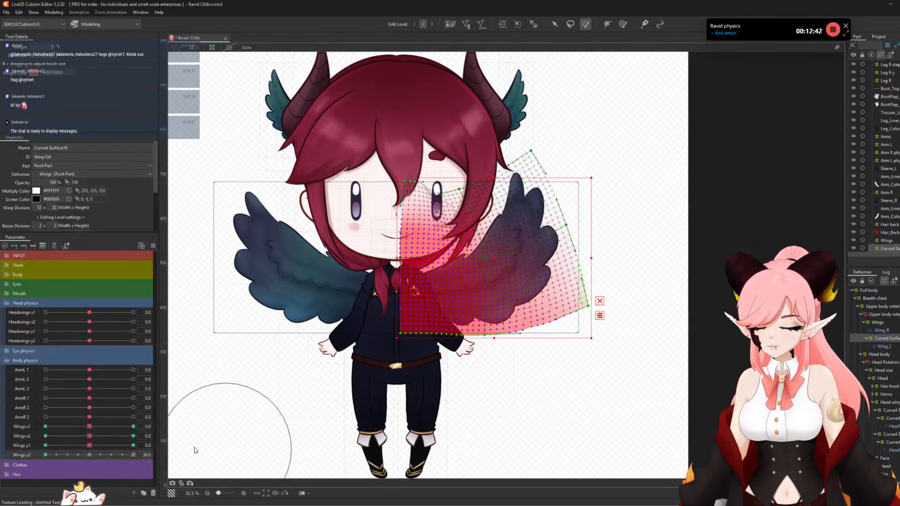
key(ctrl+z)
click(45, 455)
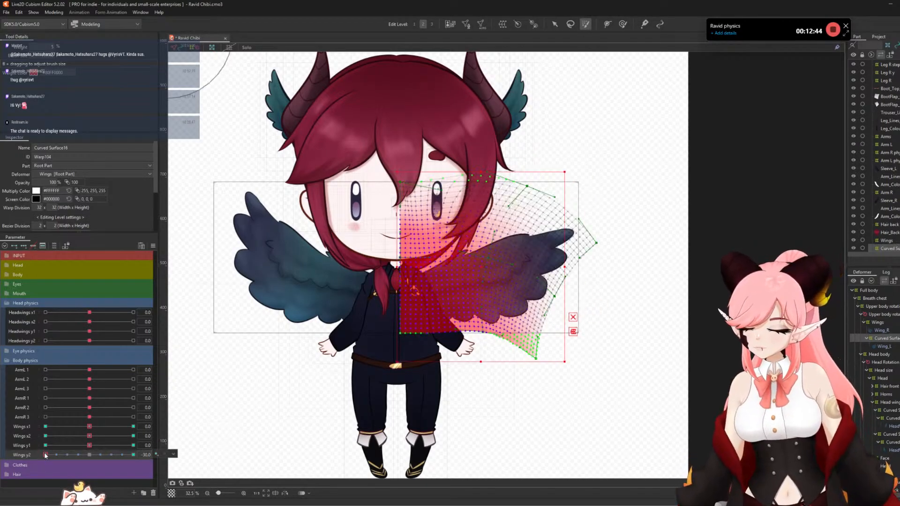
click(89, 455)
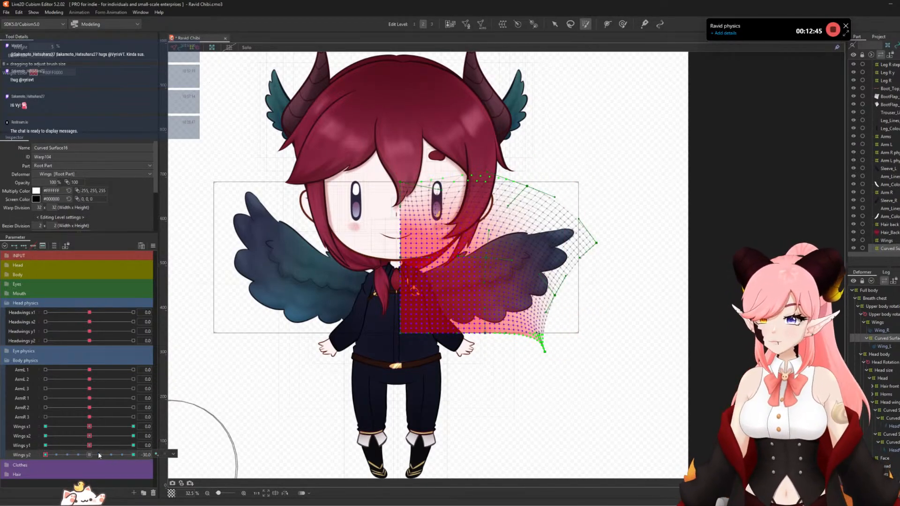
- Create a warp deformer as the parent of the Wing_R mesh
click(553, 24)
click(894, 332)
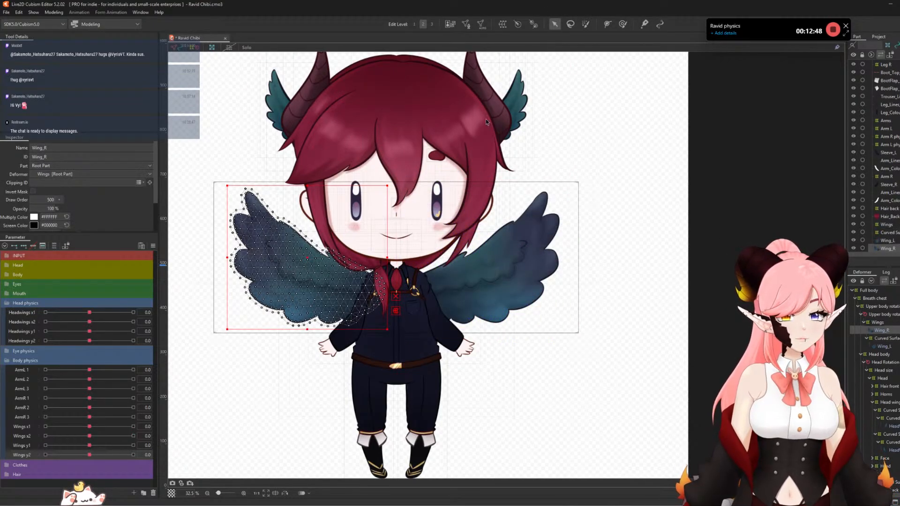
click(501, 23)
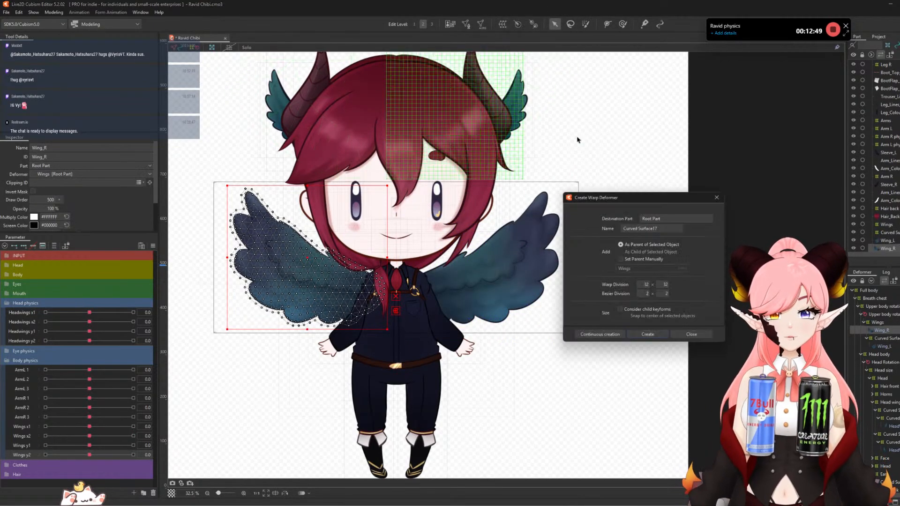
click(647, 334)
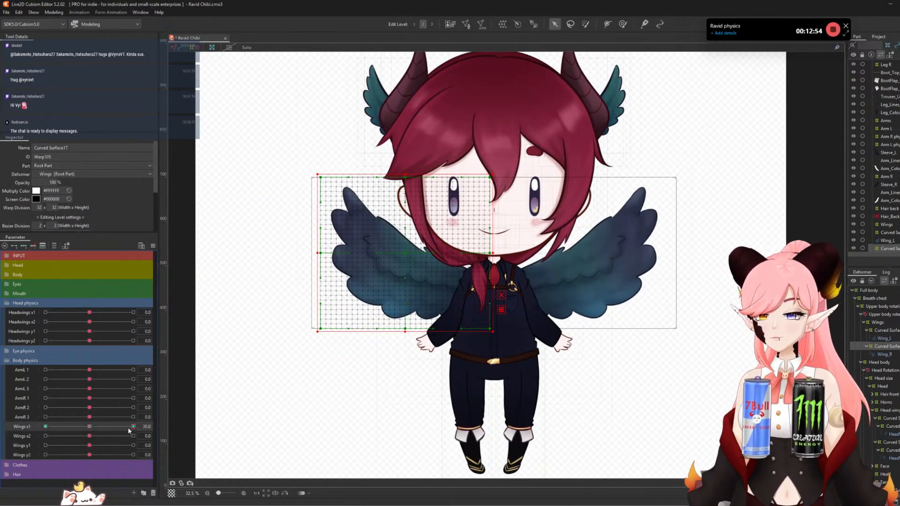
- At Wings x1 30, bend the right wing deformer's middle inward and slightly up along a temporary deform path from chest to wing tip
key(ctrl+t)
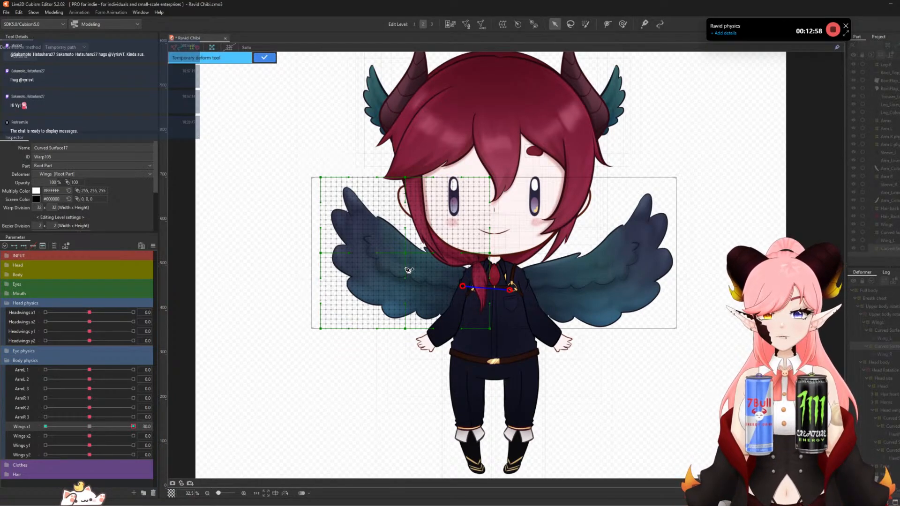
click(311, 168)
drag(405, 269, 429, 262)
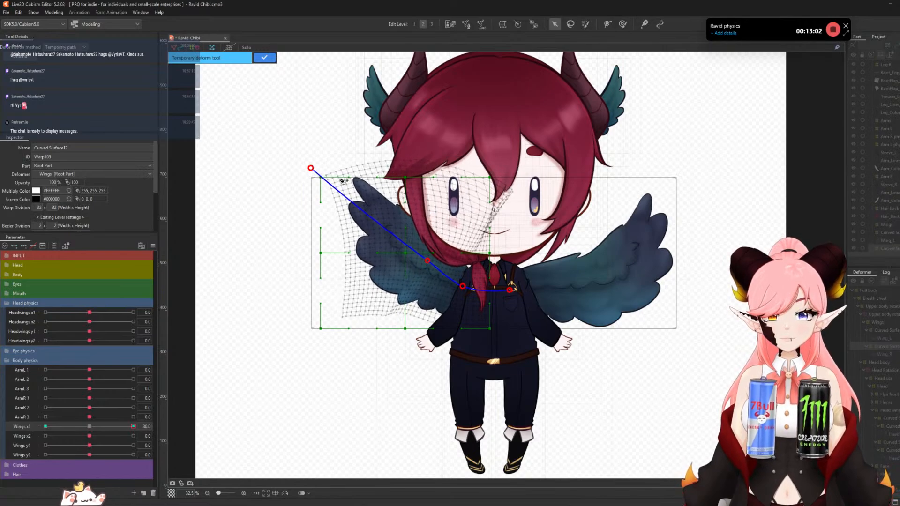
click(264, 57)
- At Wings x1 -30, bend the right wing's middle outward and down with a temporary deform path, then return the parameter to 0
drag(131, 426, 2, 438)
click(386, 287)
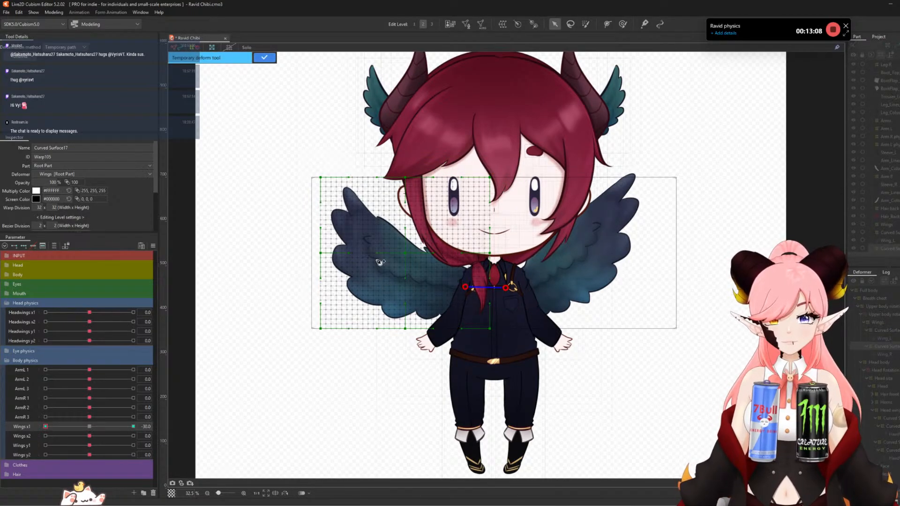
click(301, 179)
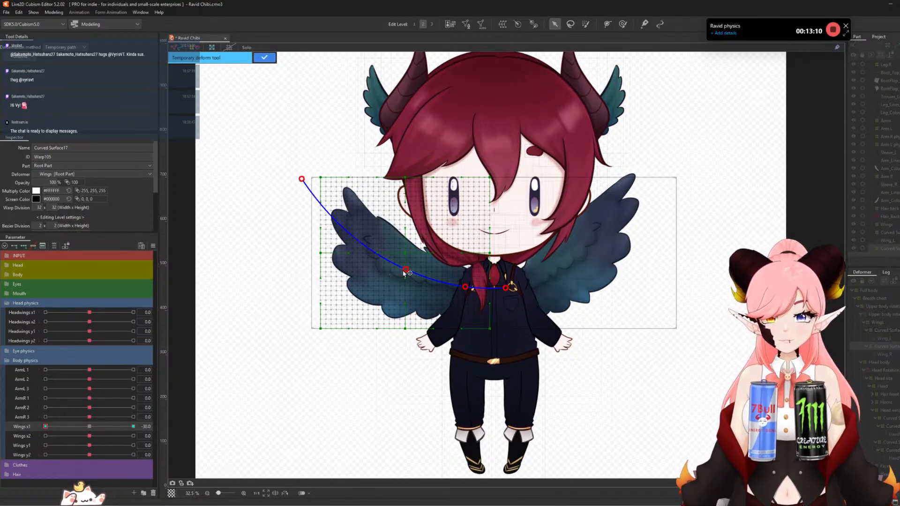
drag(403, 270, 383, 283)
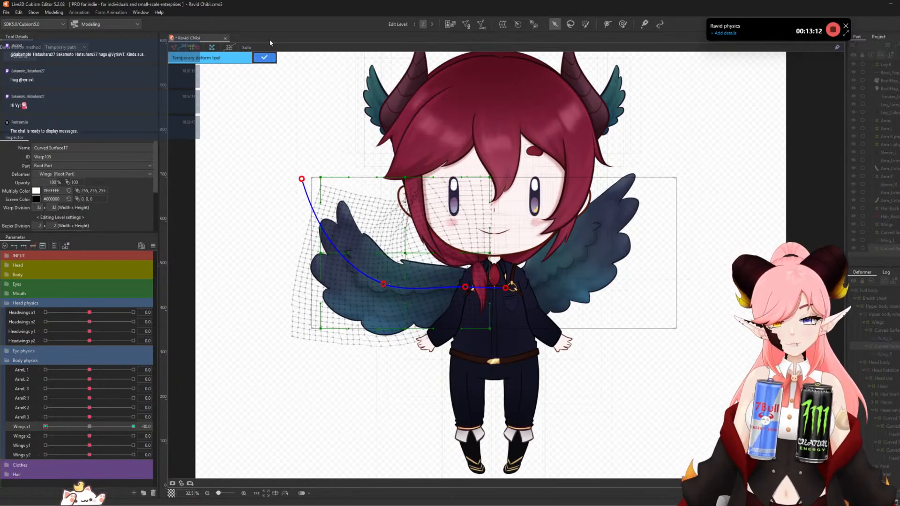
click(263, 57)
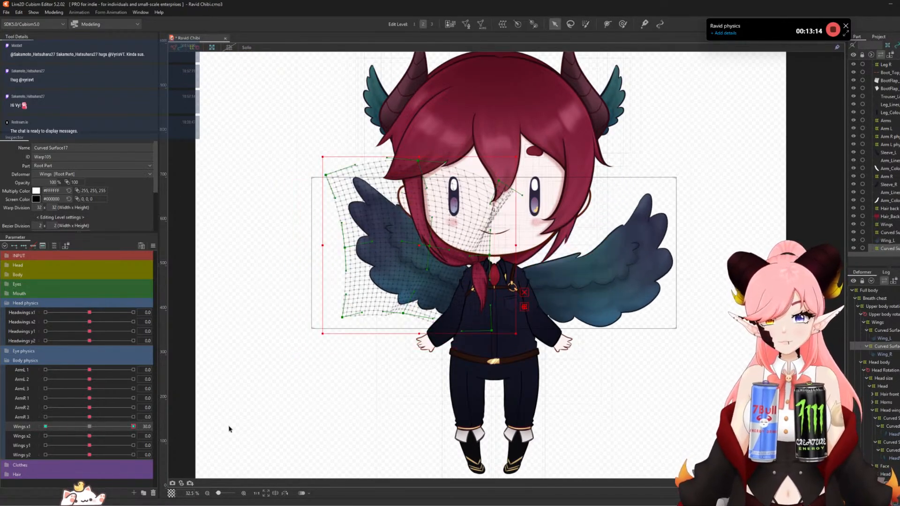
drag(133, 426, 89, 426)
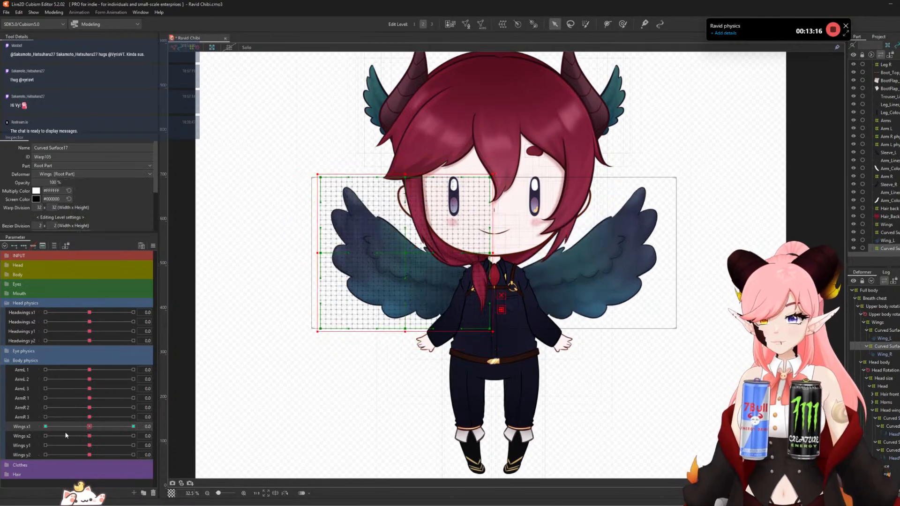
- At Wings x2 30, curl the right wing's tip inward along a temporary deform path, using the left wing's motion as reference
click(133, 435)
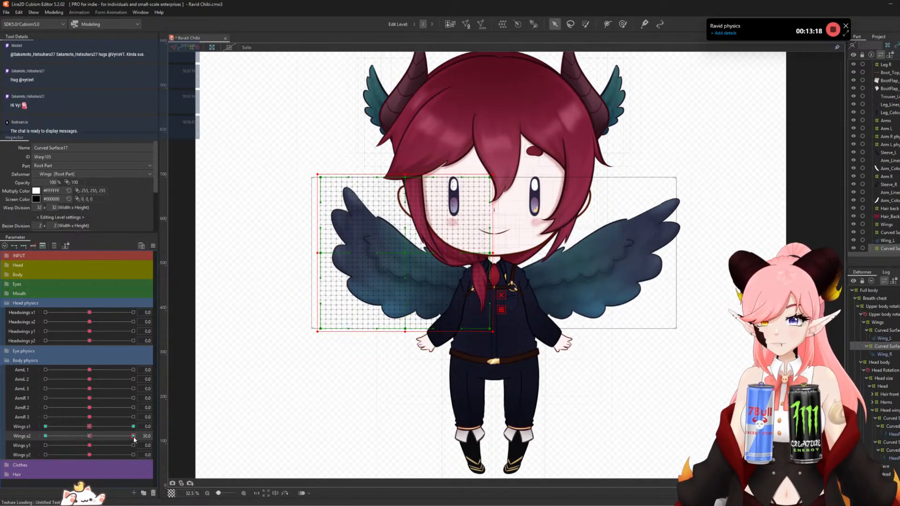
key(t)
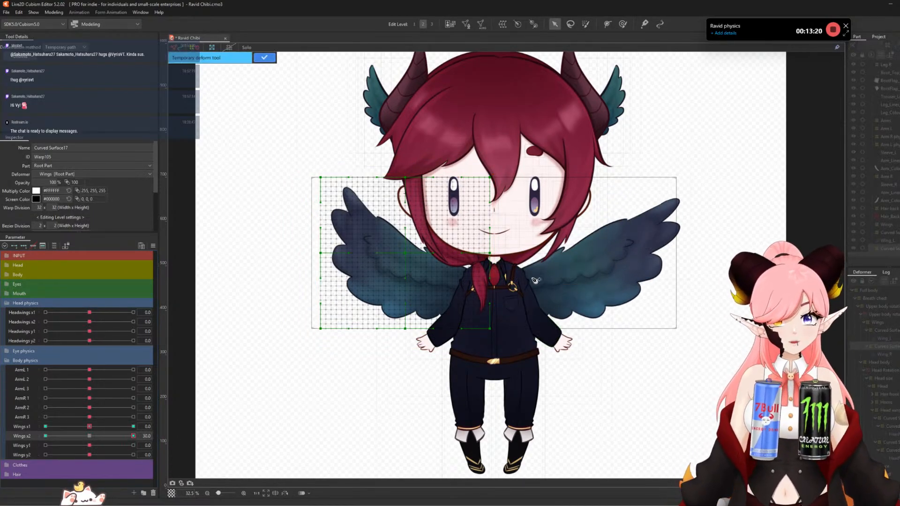
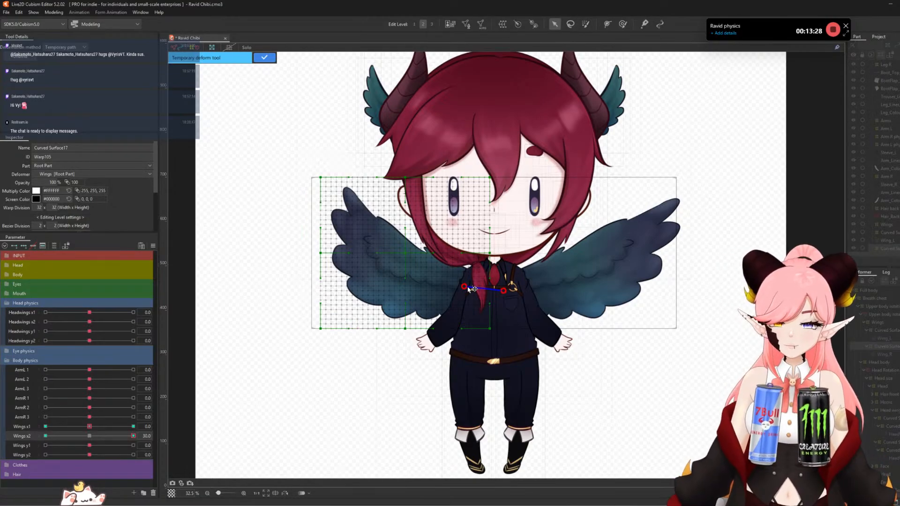
click(297, 202)
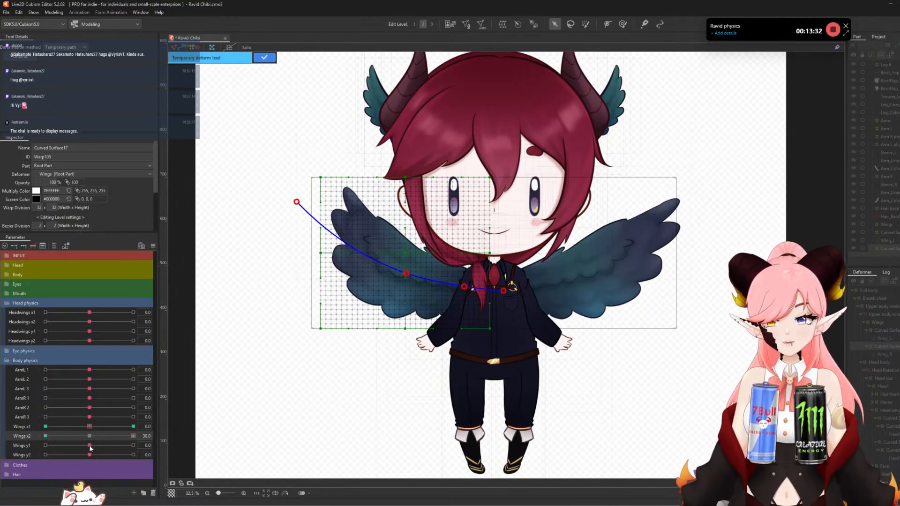
drag(116, 435, 31, 437)
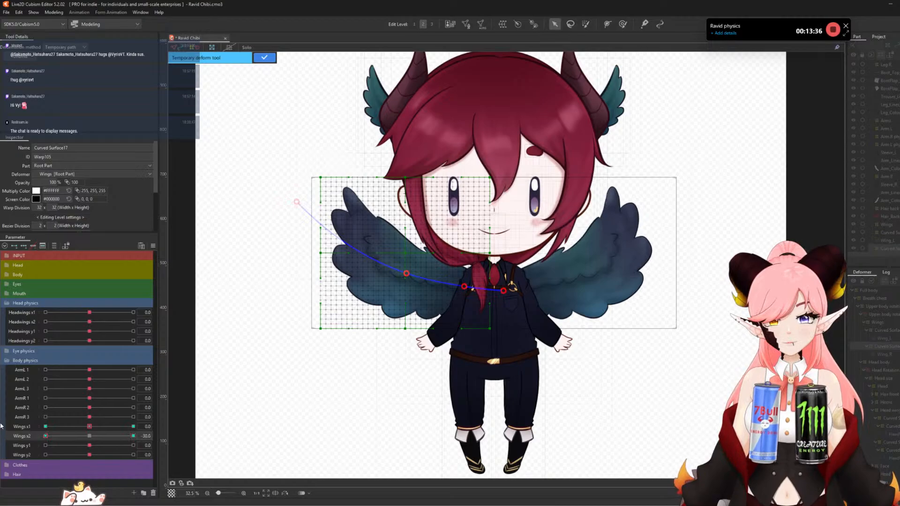
drag(1, 425, 373, 445)
drag(297, 202, 337, 183)
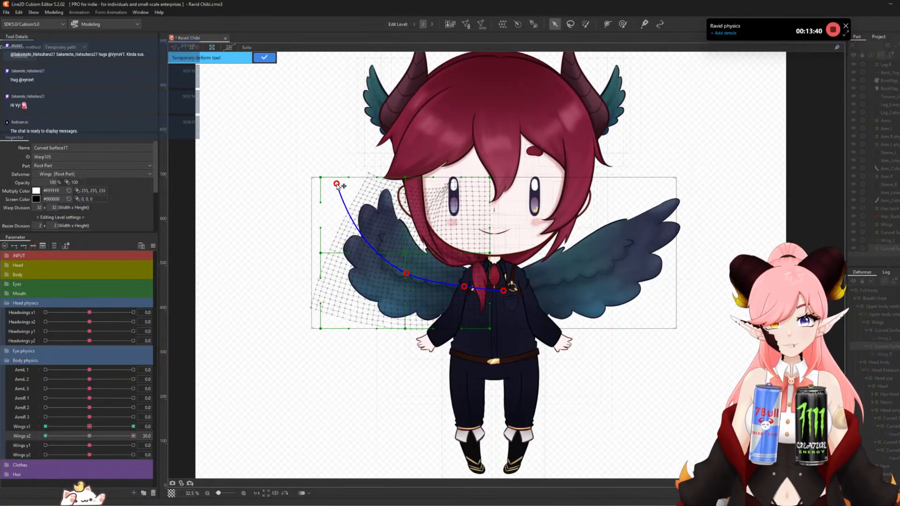
click(264, 57)
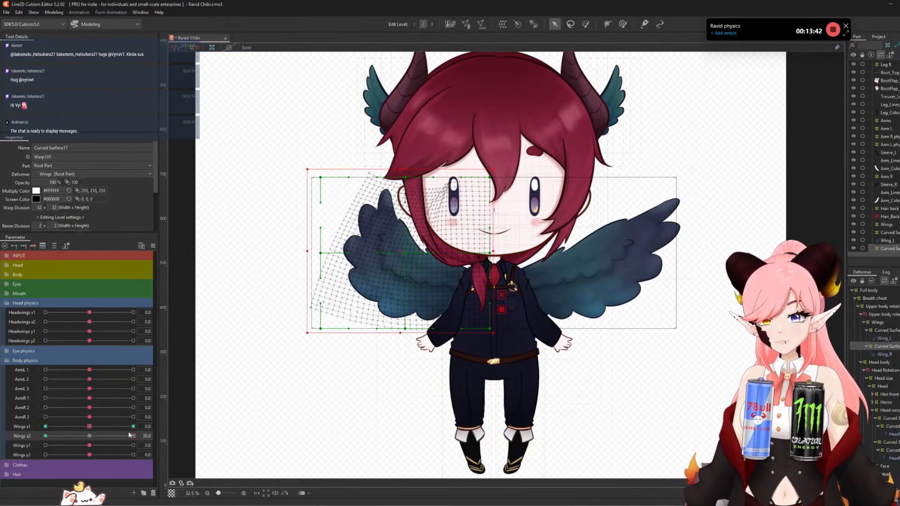
- At Wings x2 -30, swing the right wing's tip outward and down with a temporary deform path, then return the parameter to 0
drag(129, 435, 45, 436)
key(t)
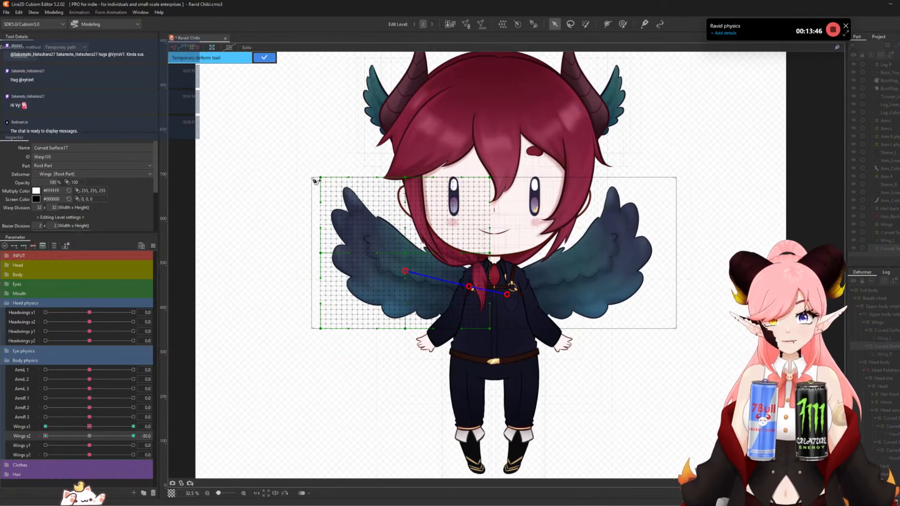
drag(305, 180, 264, 220)
click(265, 58)
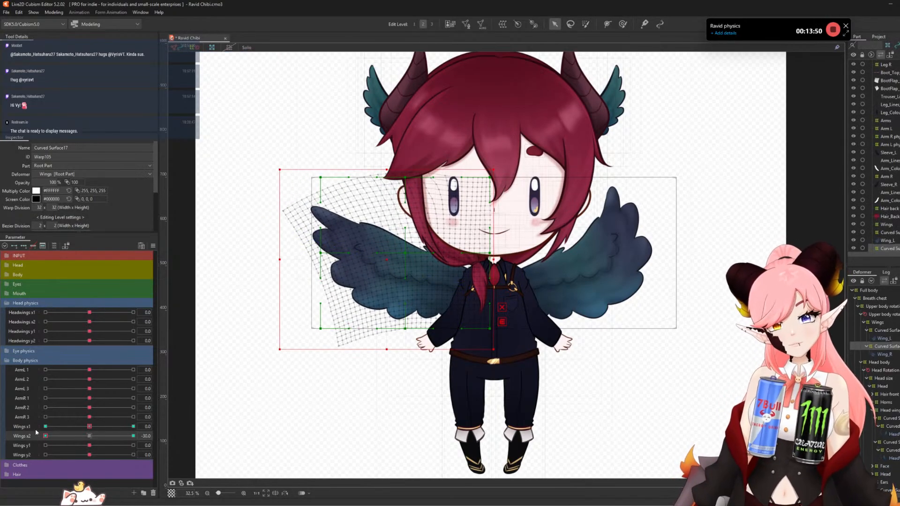
drag(45, 436, 1, 441)
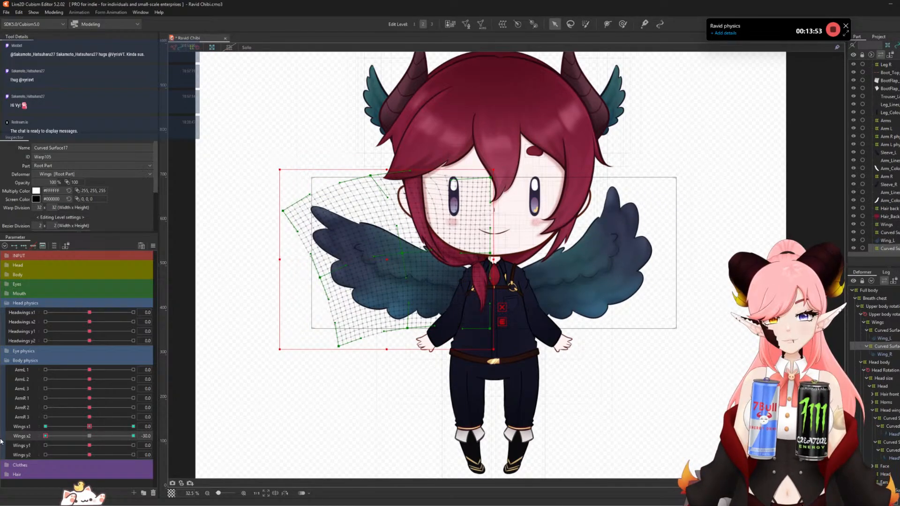
click(89, 437)
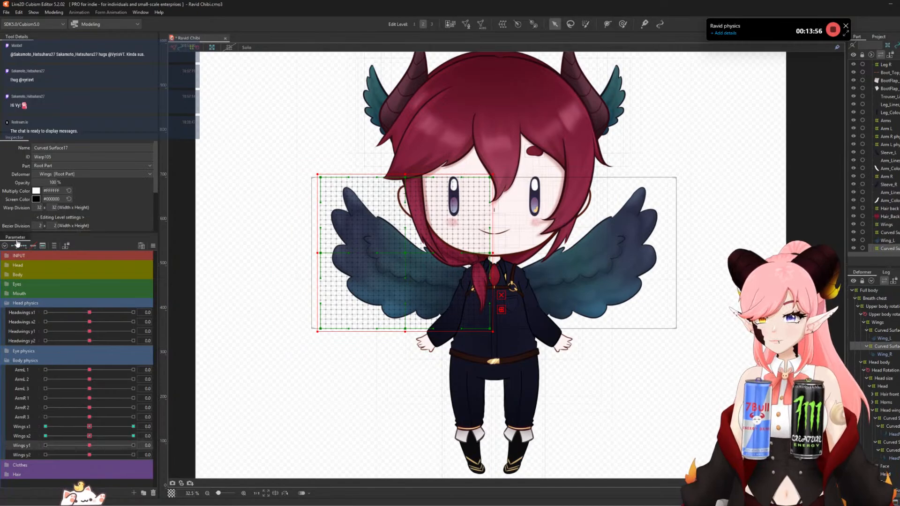
- At Wings y1 30, raise the middle of the right wing deformer with a temporary deform path from chest to wing tip
right_click(134, 445)
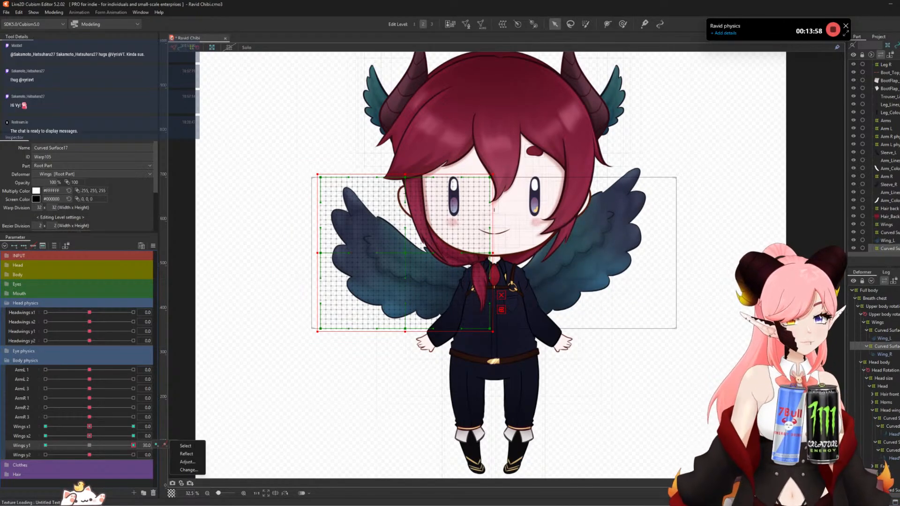
key(t)
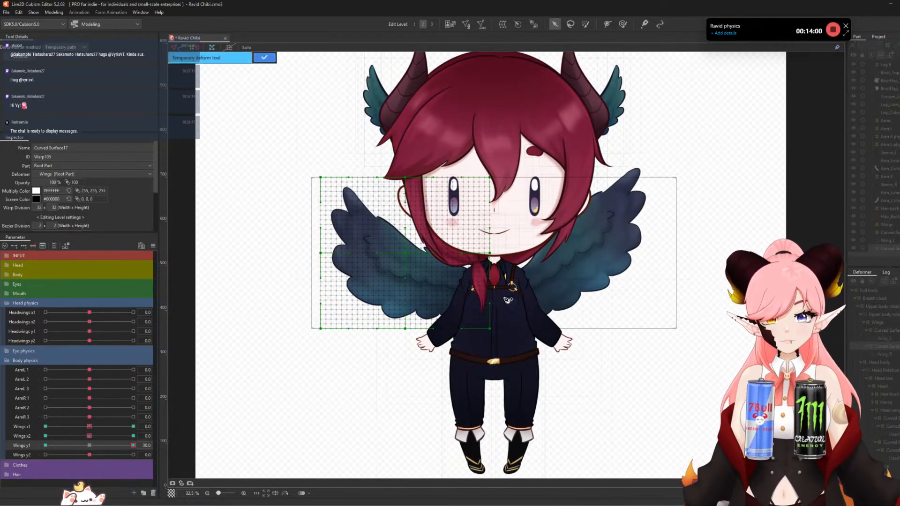
click(405, 270)
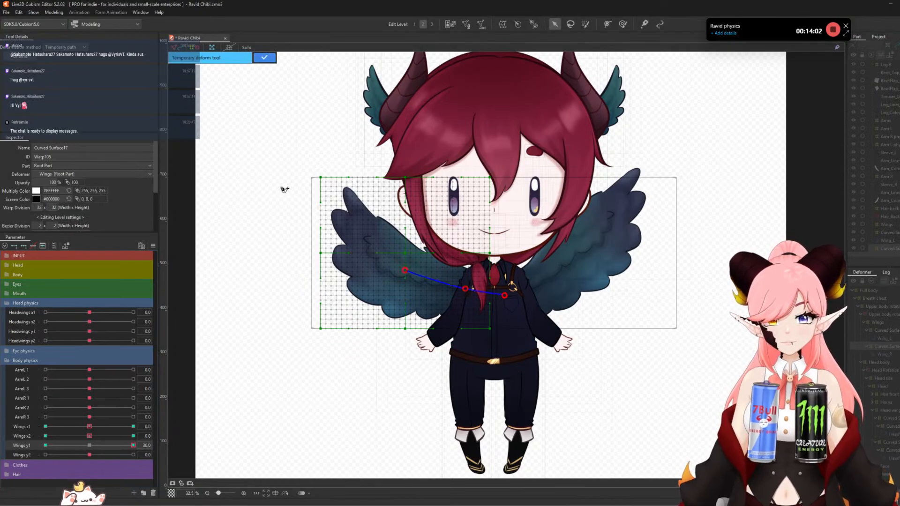
click(285, 173)
drag(406, 271, 414, 253)
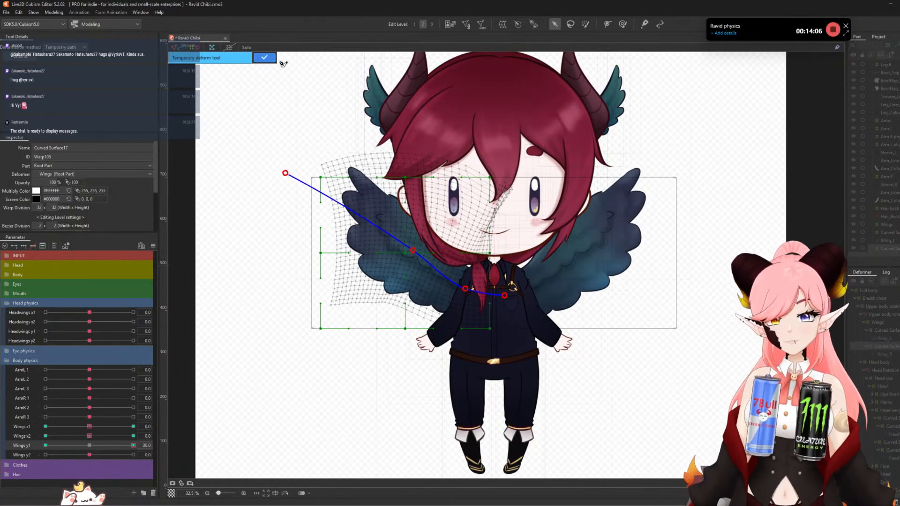
click(264, 58)
- At Wings y1 -30, lower the right wing's middle with a temporary deform path, then return the parameter to 0
click(45, 446)
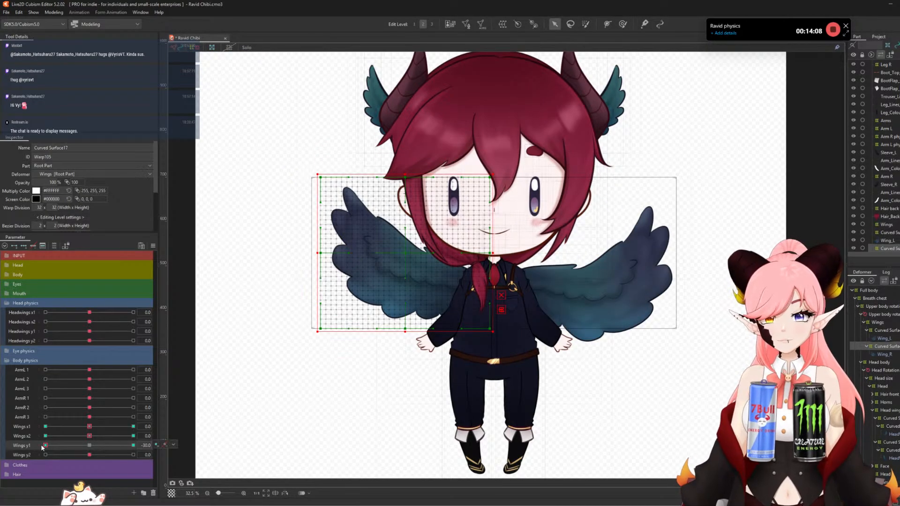
key(ctrl+t)
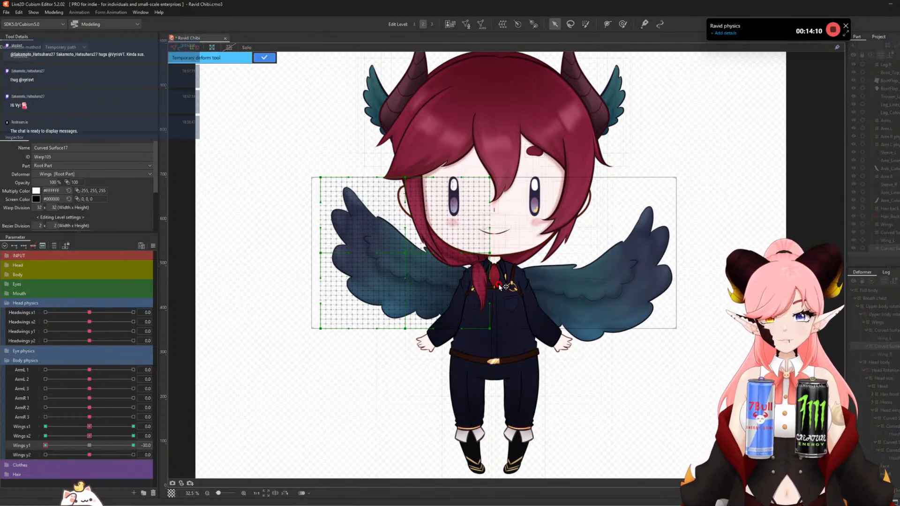
click(304, 174)
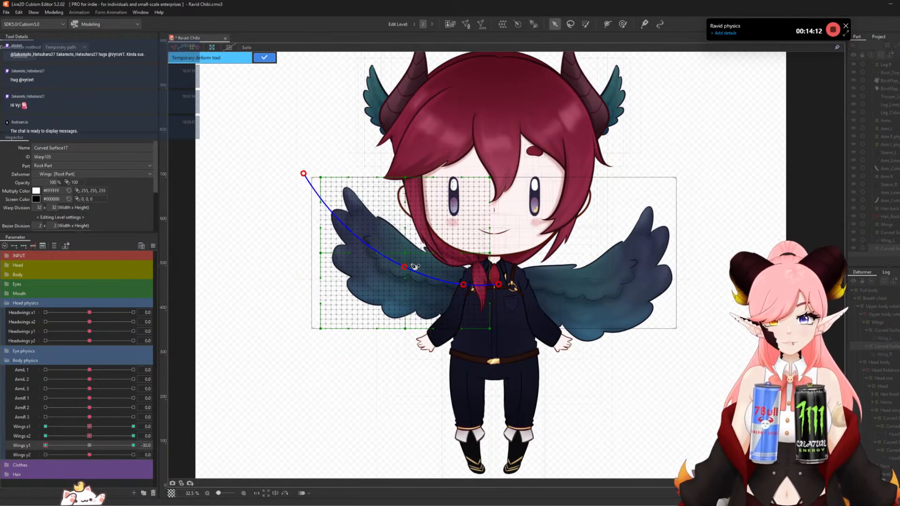
drag(404, 268, 399, 292)
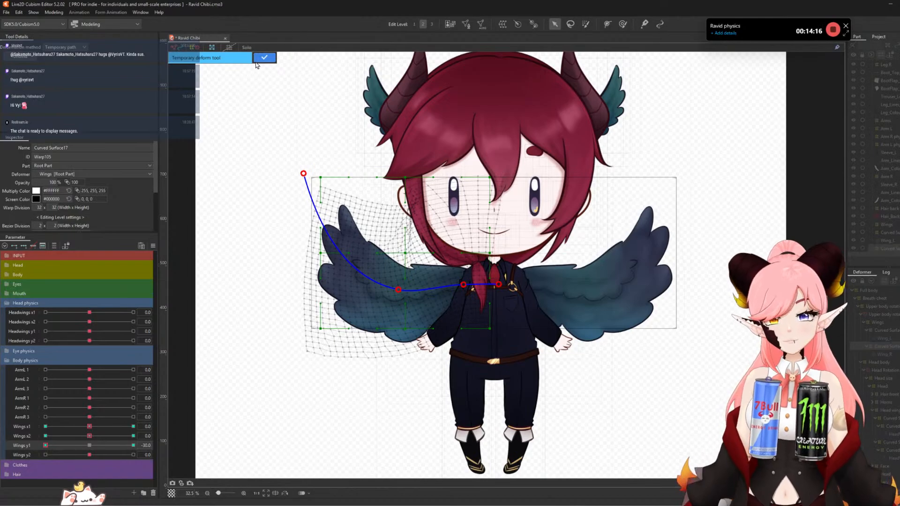
click(263, 57)
mouse_move(53, 446)
mouse_down()
mouse_move(133, 445)
mouse_move(45, 445)
mouse_up()
click(89, 445)
- Key the right wing deformer on Wings y2 and, at 30, curl its tip up and inward with a temporary deform path
click(21, 455)
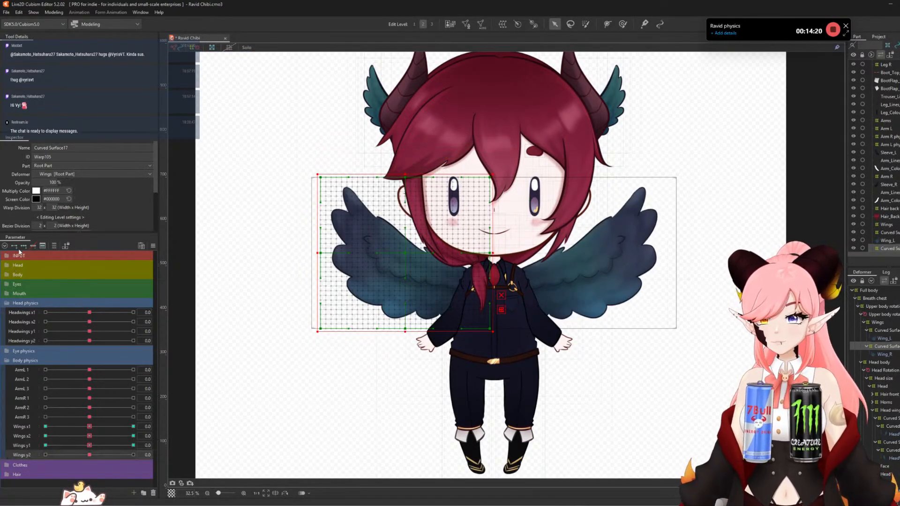
click(133, 455)
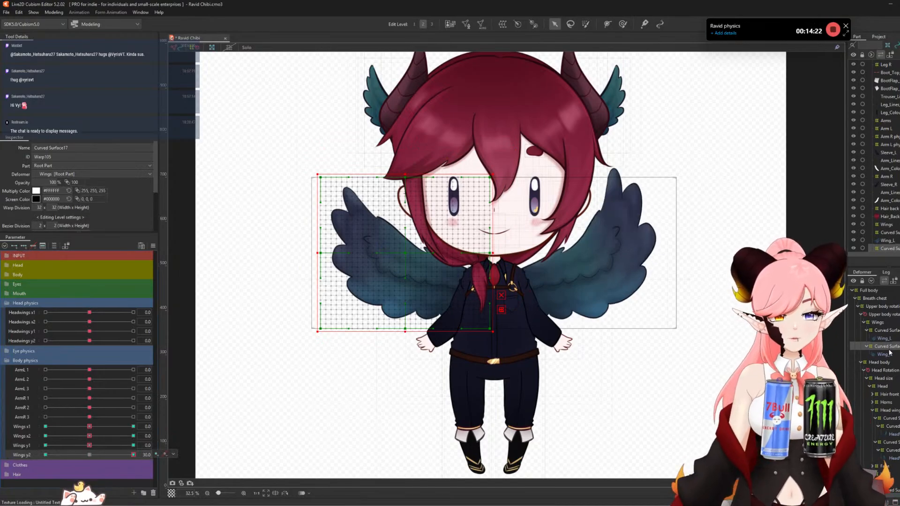
click(501, 295)
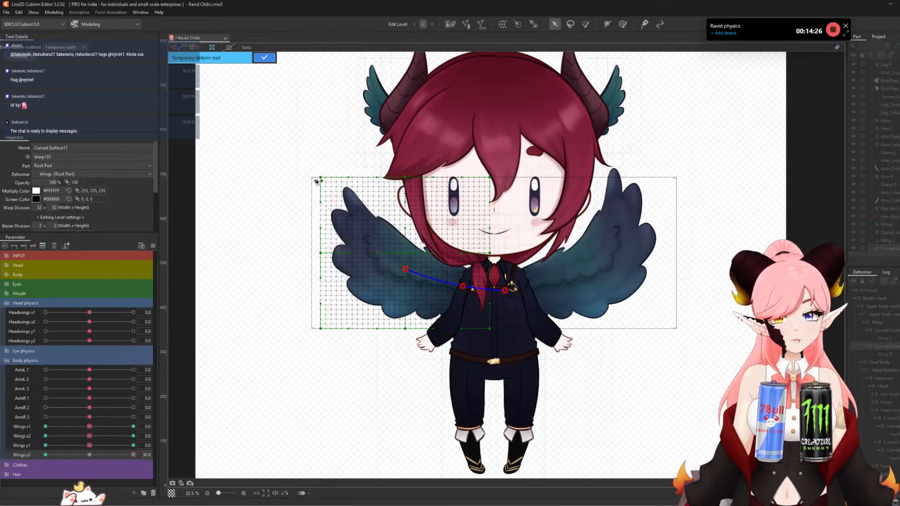
drag(307, 183, 346, 140)
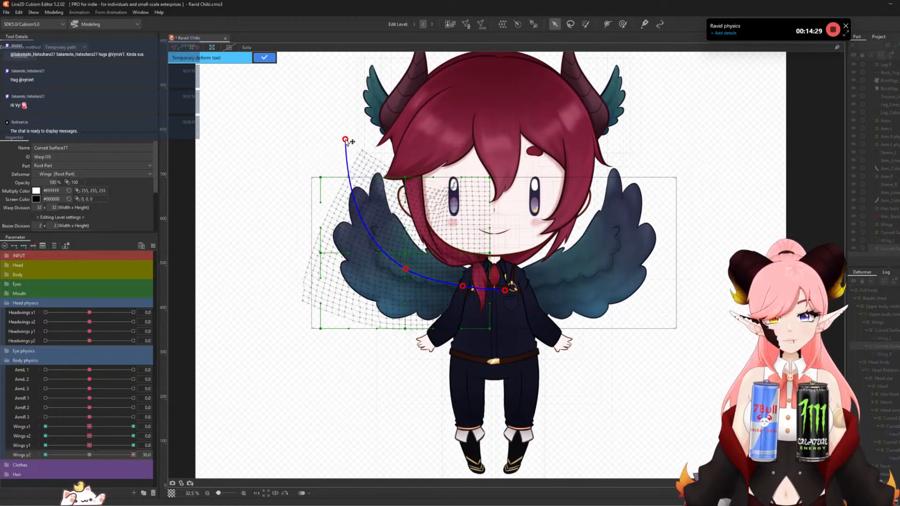
click(264, 58)
- At Wings y2 -30, bend the right wing's tip outward and down with a temporary deform path, then return the parameter to 0
click(45, 455)
key(t)
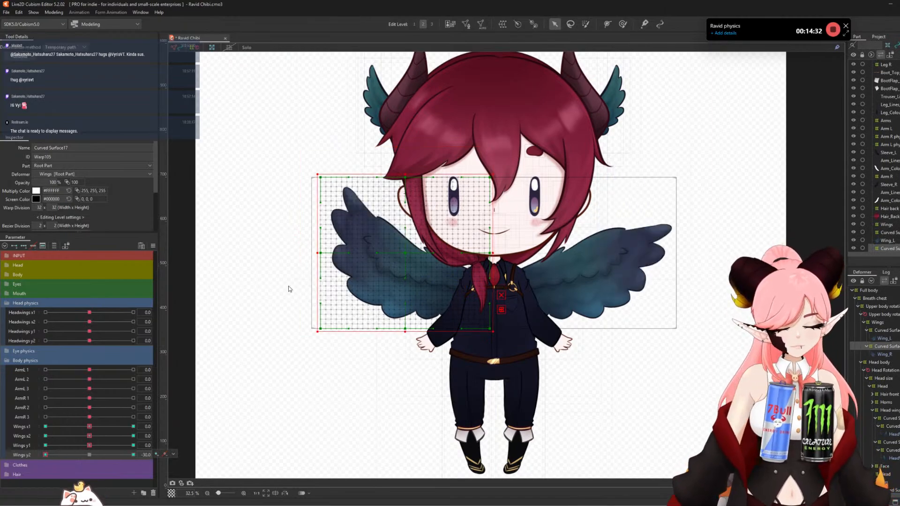
click(506, 289)
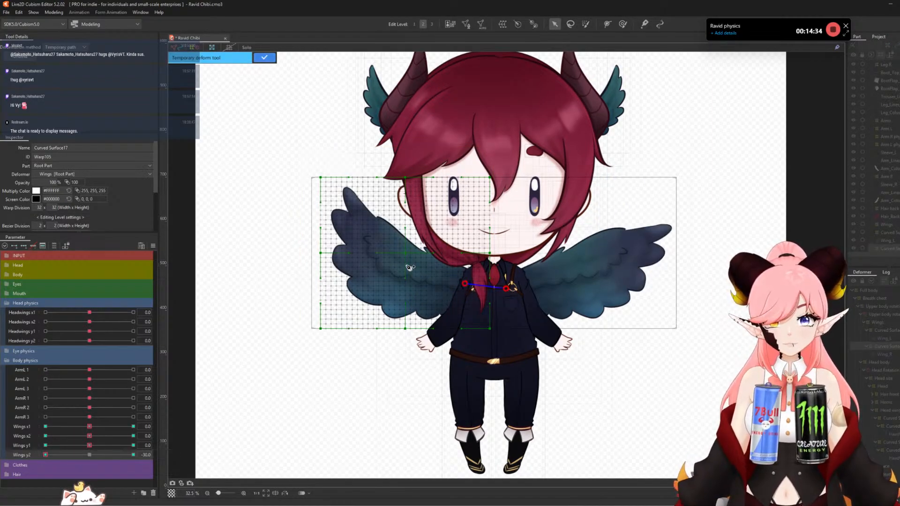
drag(292, 189, 279, 277)
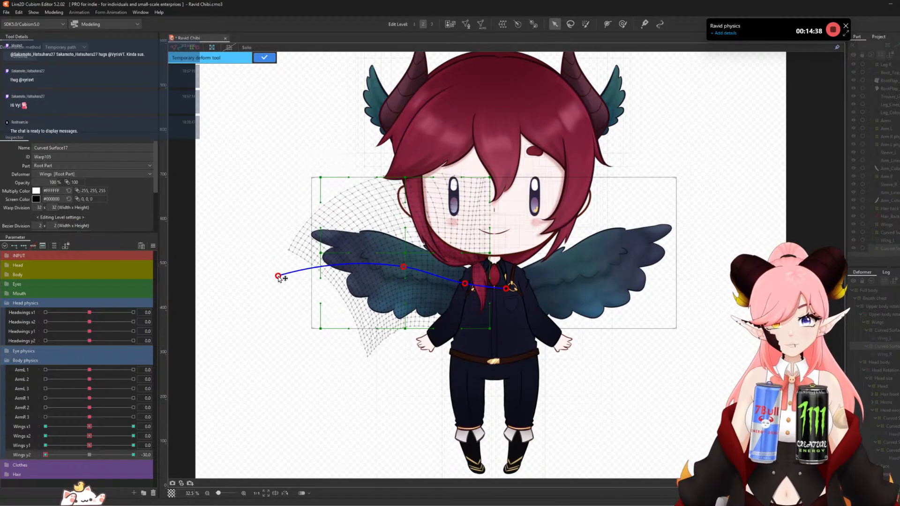
click(265, 59)
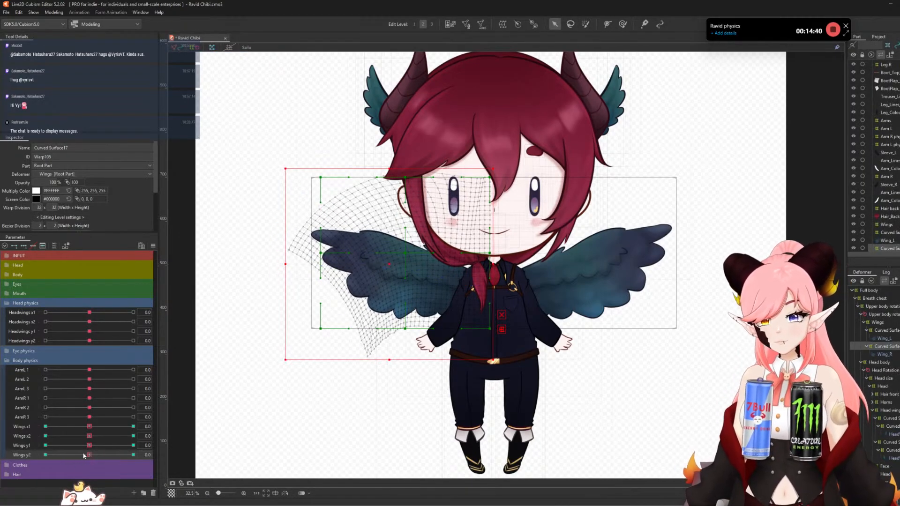
- Set the Wings y2 key forms to Ellipse Interpolation in Extended Interpolation and change the number of interpolation points
click(153, 246)
click(207, 388)
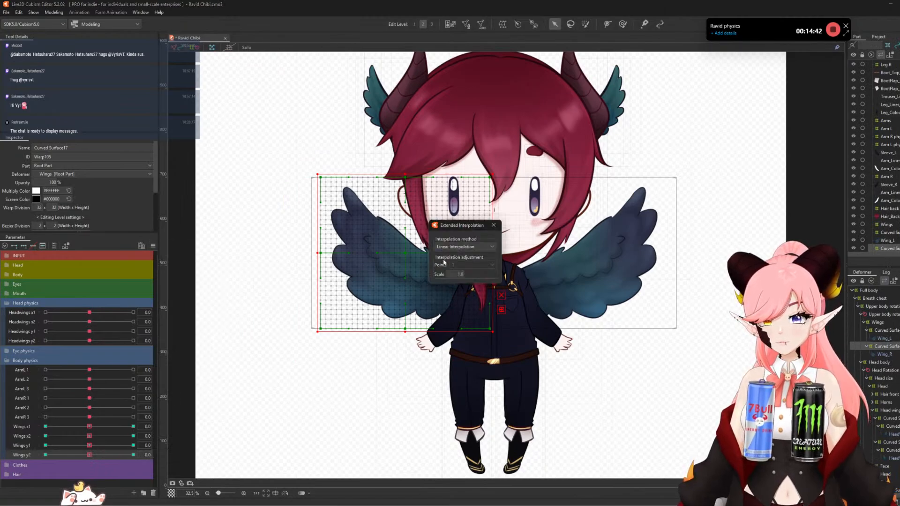
click(463, 246)
click(471, 261)
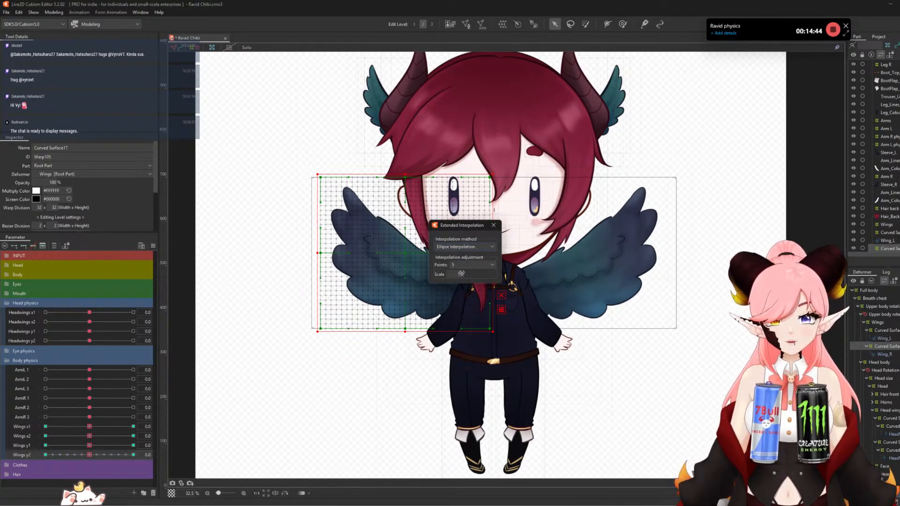
click(461, 265)
click(459, 288)
click(493, 225)
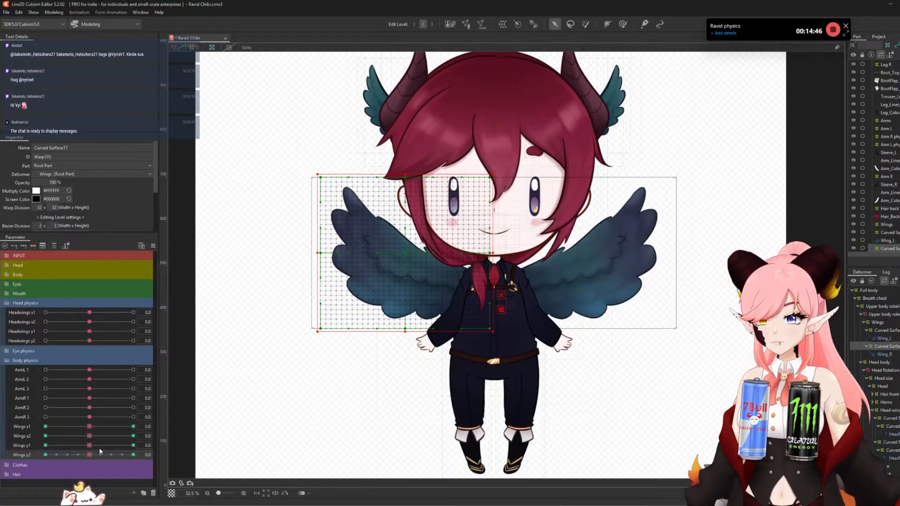
- Nudge the right wing deformer's outer corner with the deform brush at Wings y2 30 and -30, then return the parameter to 0
mouse_move(100, 451)
mouse_down()
mouse_move(124, 461)
mouse_move(96, 462)
mouse_move(145, 466)
mouse_up()
click(622, 24)
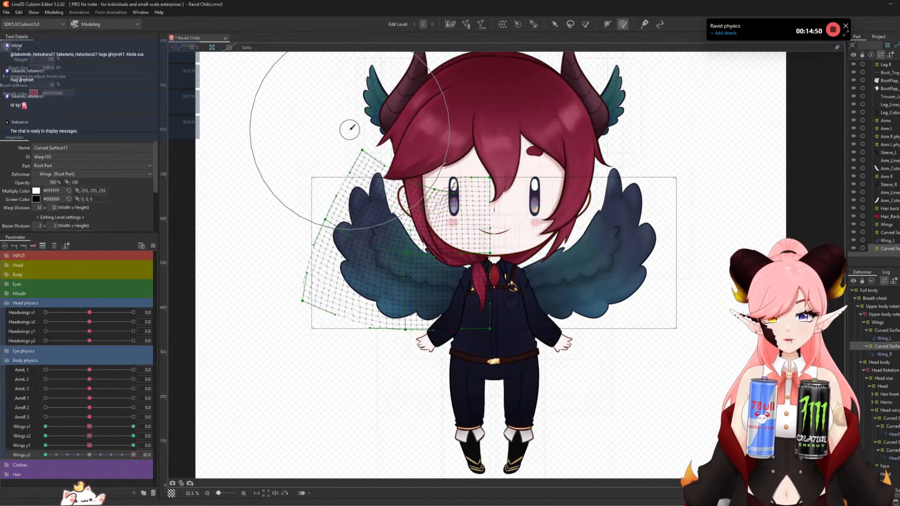
drag(349, 132, 343, 154)
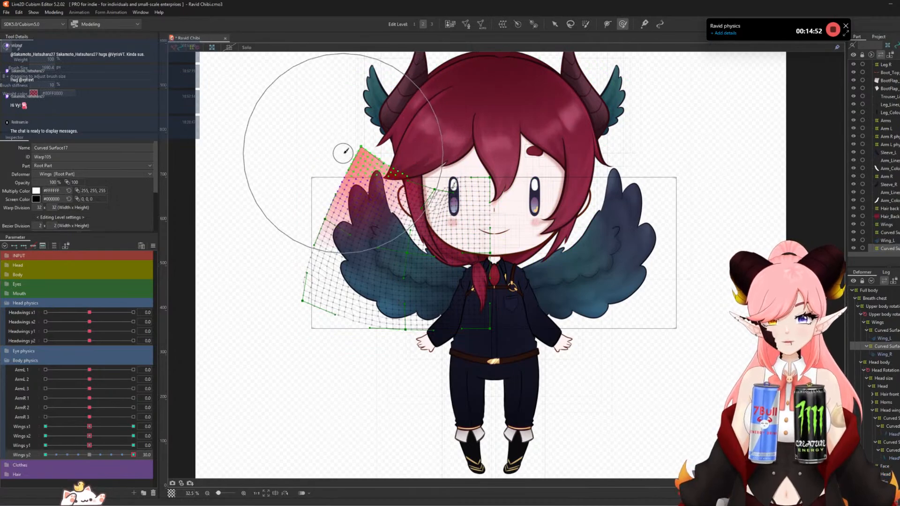
mouse_move(133, 454)
mouse_down()
mouse_move(119, 468)
mouse_move(35, 485)
mouse_up()
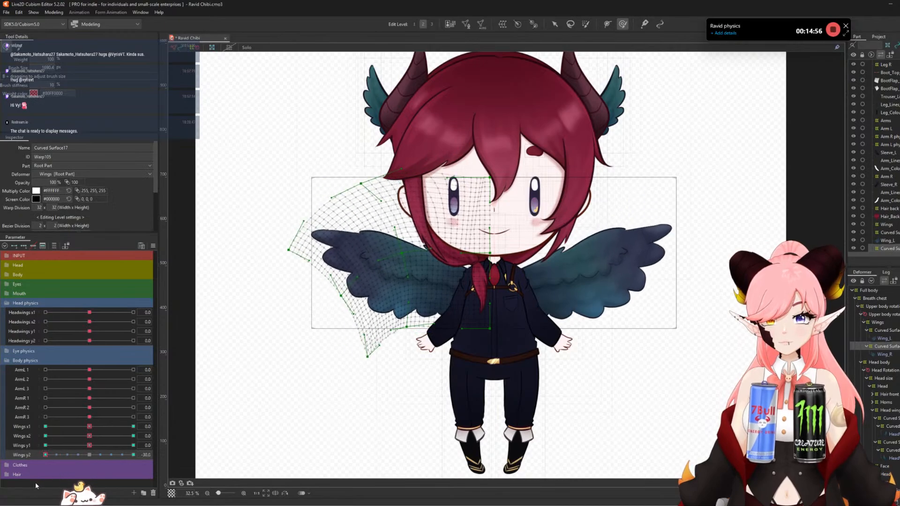
drag(255, 257, 273, 260)
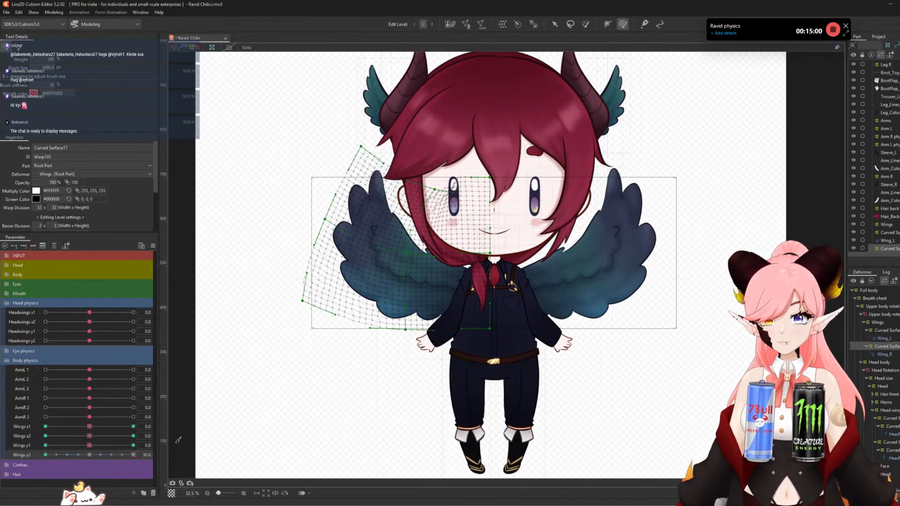
click(87, 451)
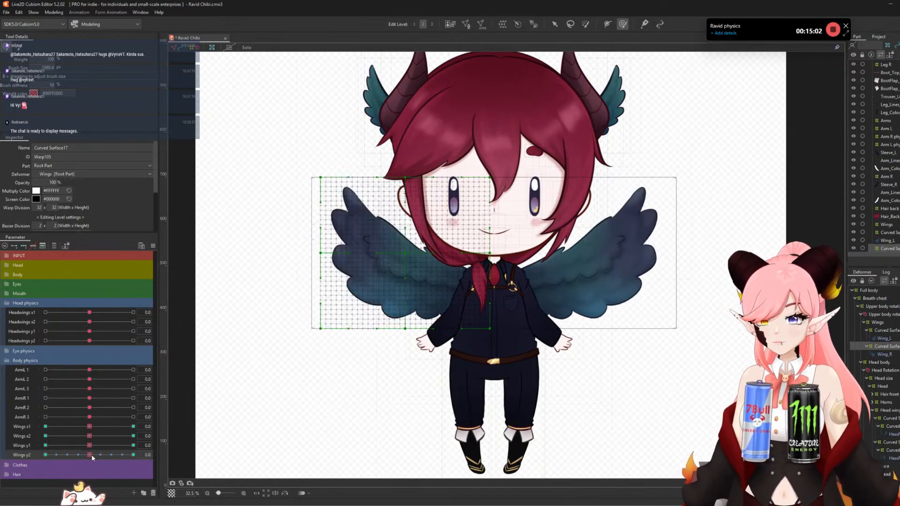
- Brush-select the right wing deformer's base points at the chest and paste their neutral form at Wings x1 30 and -30
click(585, 23)
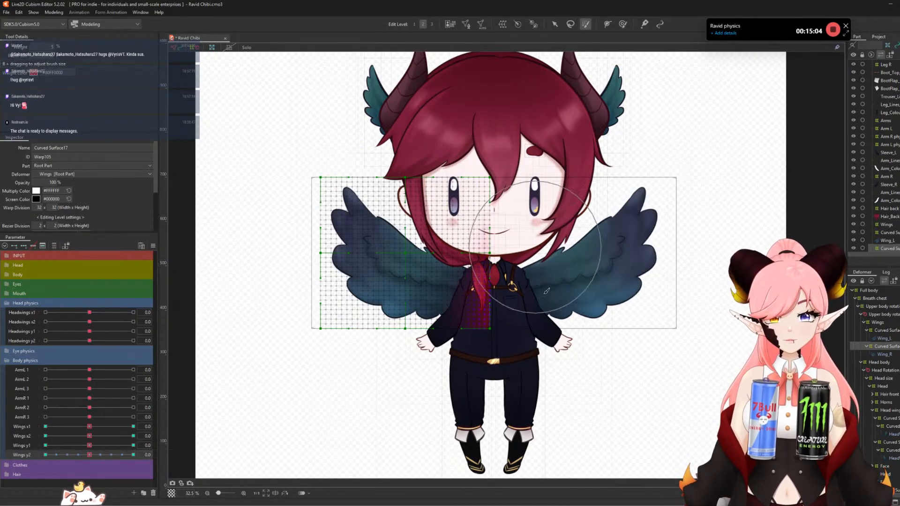
mouse_move(497, 206)
mouse_down()
mouse_move(450, 282)
mouse_move(493, 210)
mouse_up()
mouse_move(546, 202)
mouse_down()
mouse_move(507, 172)
mouse_move(467, 192)
mouse_move(460, 317)
mouse_move(489, 316)
mouse_up()
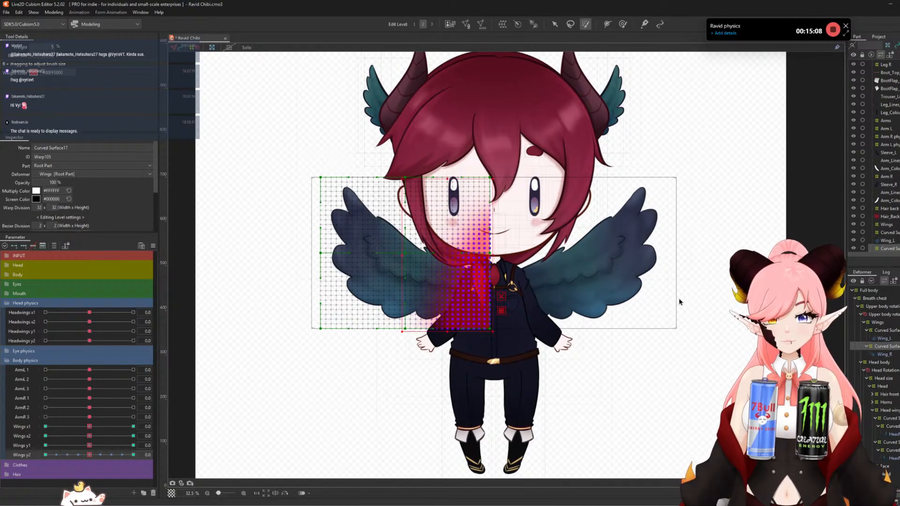
click(133, 427)
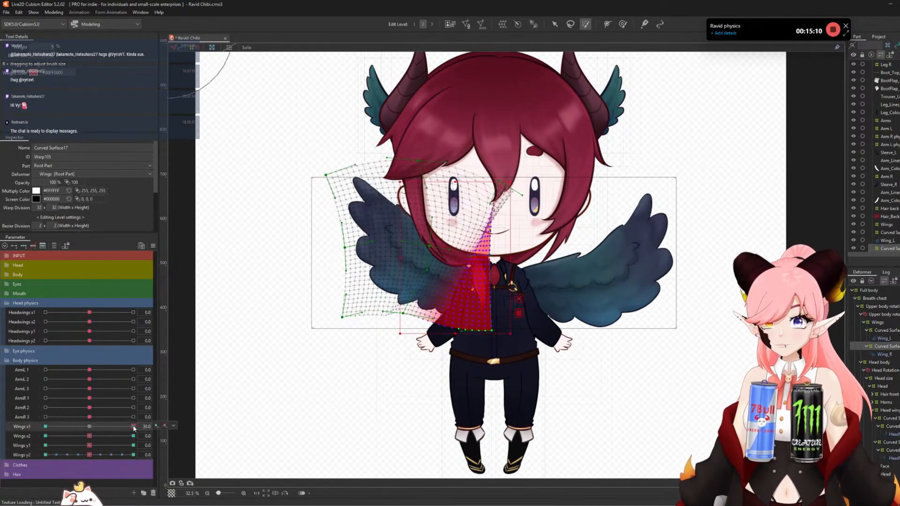
click(46, 426)
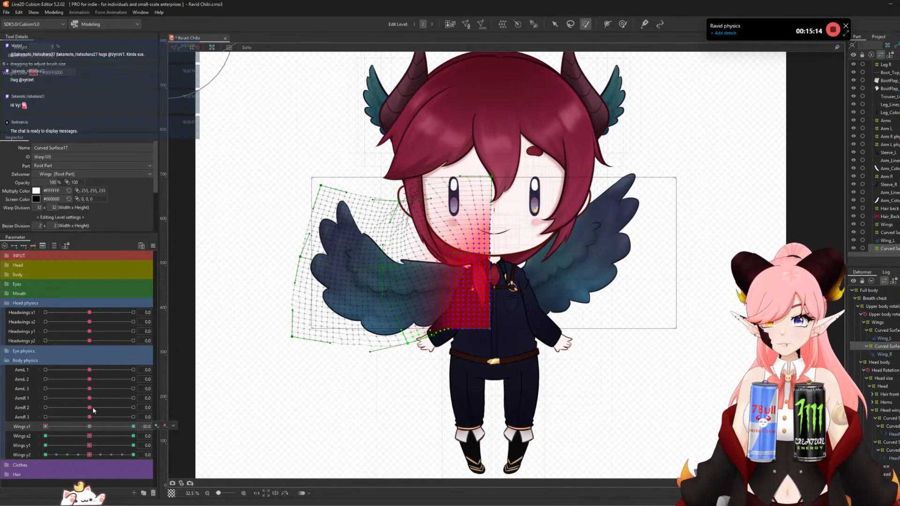
click(89, 427)
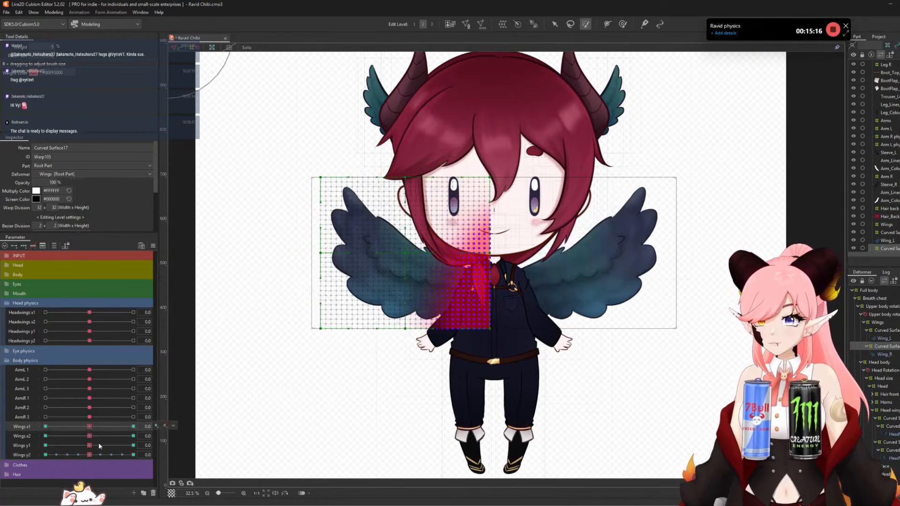
- Paste the neutral form onto the selected base points of the right wing at Wings y1 30 and -30
drag(96, 445, 133, 446)
key(ctrl+z)
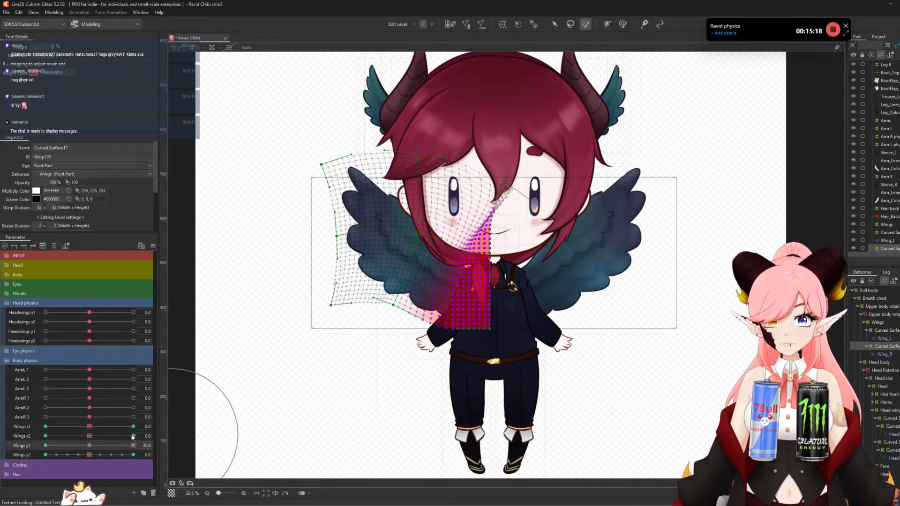
click(46, 446)
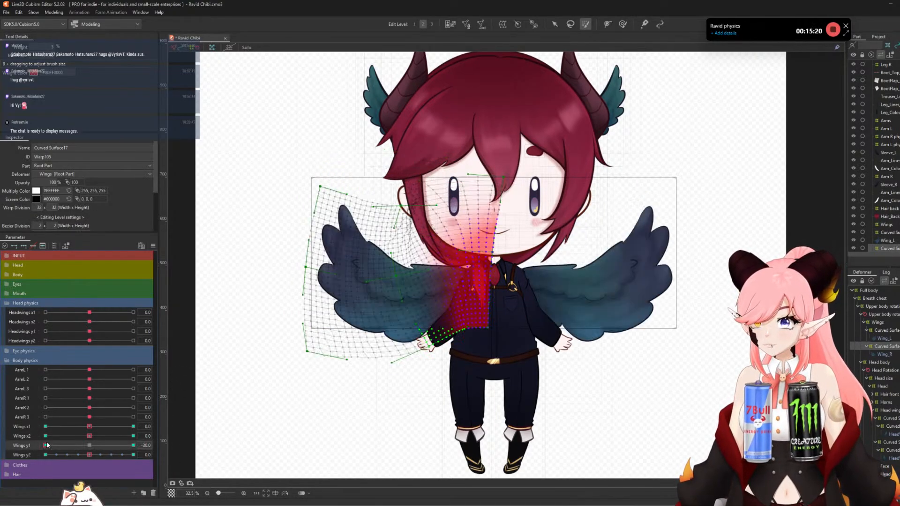
key(ctrl+z)
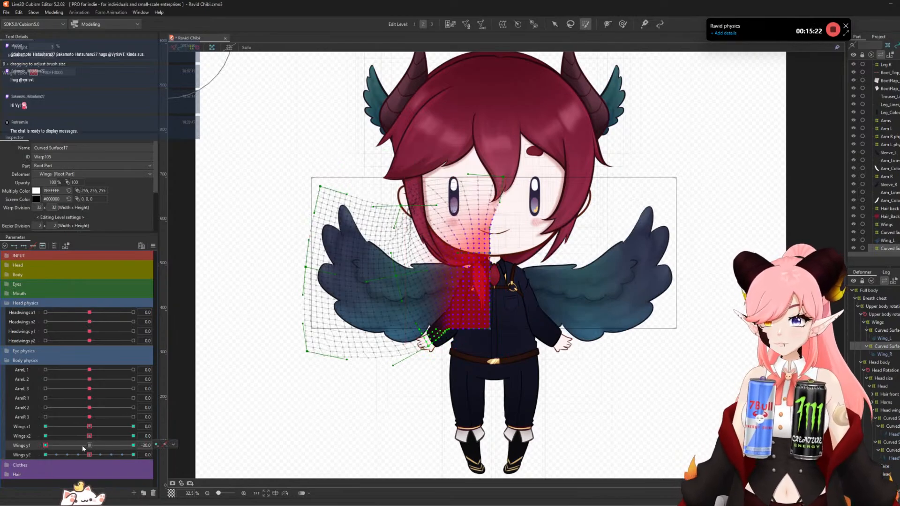
click(89, 445)
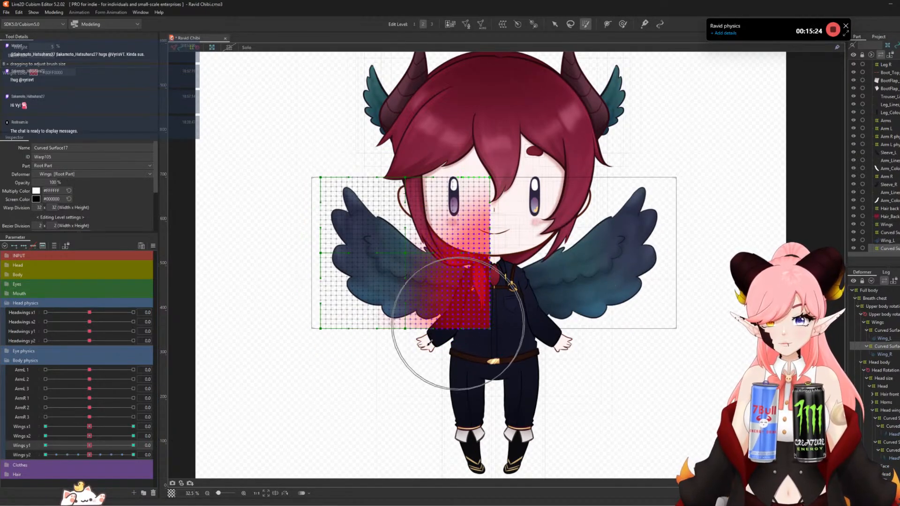
- Extend the brush selection over the inner half of the right wing deformer and anchor it to the neutral form at Wings x2 30 and -30
mouse_move(428, 344)
mouse_down()
mouse_move(544, 215)
mouse_move(466, 213)
mouse_move(487, 330)
mouse_move(493, 187)
mouse_move(377, 305)
mouse_move(480, 180)
mouse_move(443, 223)
mouse_move(379, 386)
mouse_move(398, 381)
mouse_move(400, 405)
mouse_up()
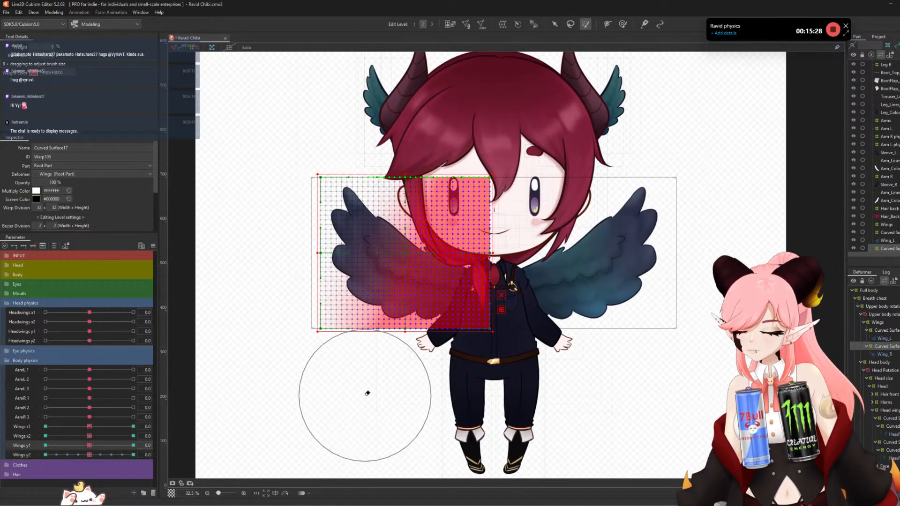
click(134, 436)
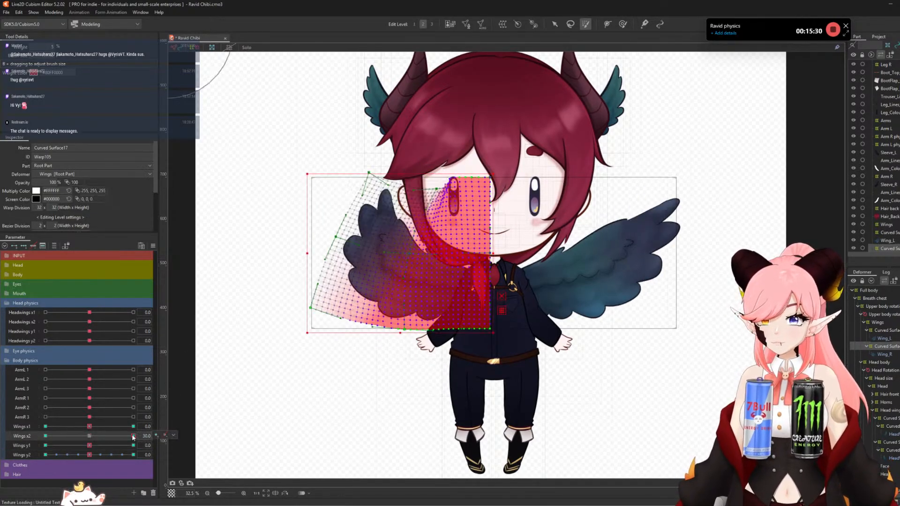
key(ctrl+z)
click(45, 436)
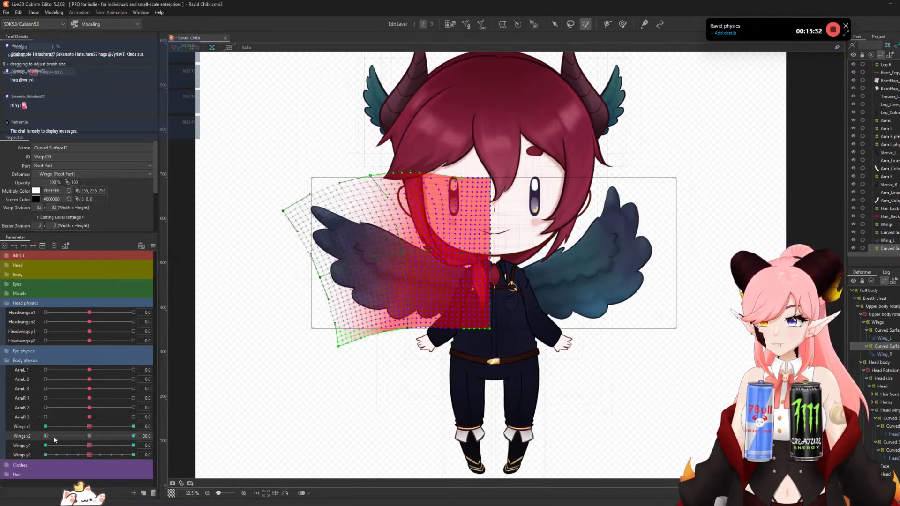
click(89, 436)
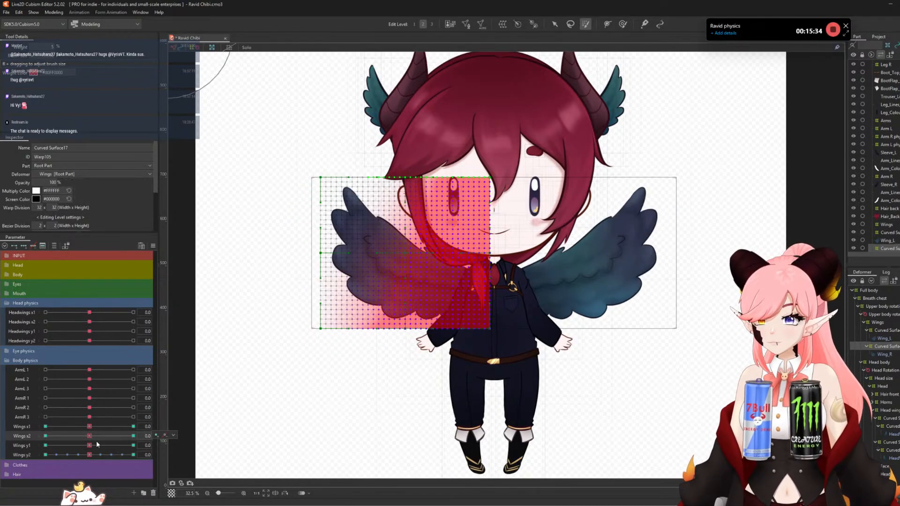
- Paste the neutral form onto the selected inner half of the right wing at Wings y2 30 and -30
click(133, 454)
key(ctrl+v)
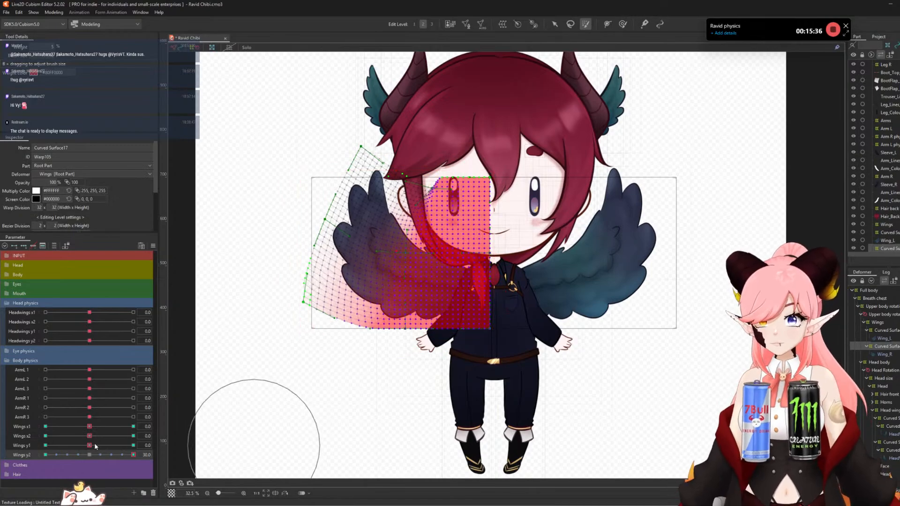
click(46, 455)
key(ctrl+v)
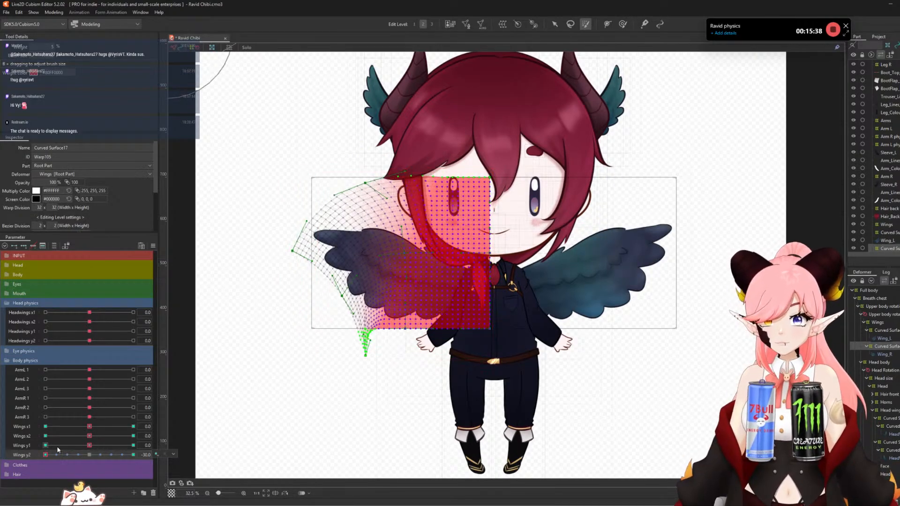
click(89, 455)
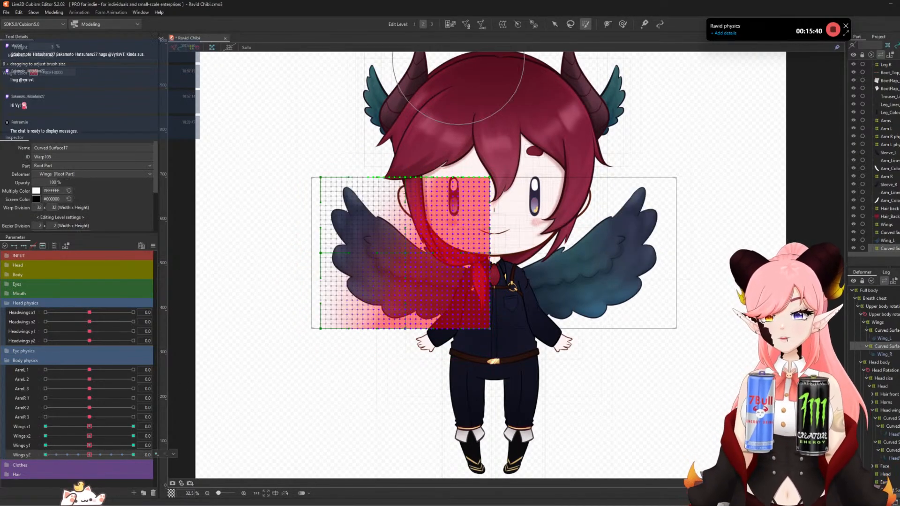
- Switch back to the arrow tool, deselect the wing deformer and save the model file
click(555, 24)
click(825, 204)
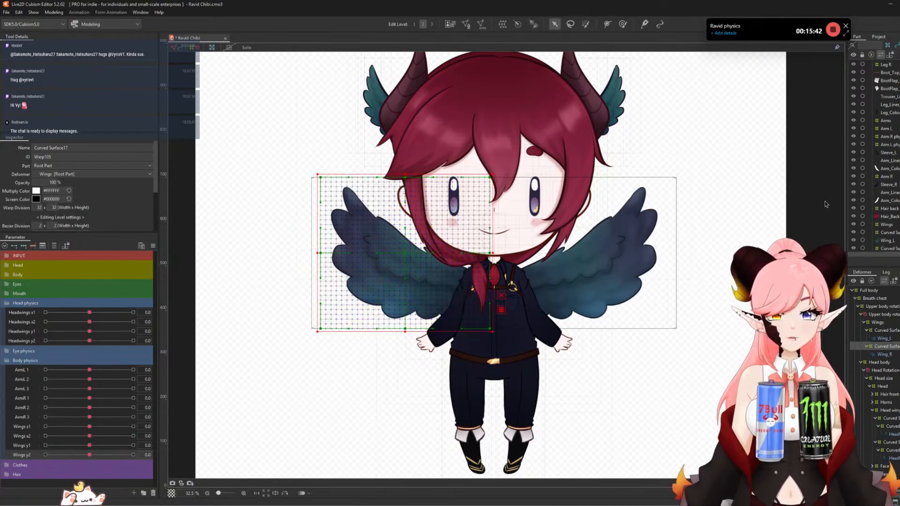
click(4, 12)
click(20, 77)
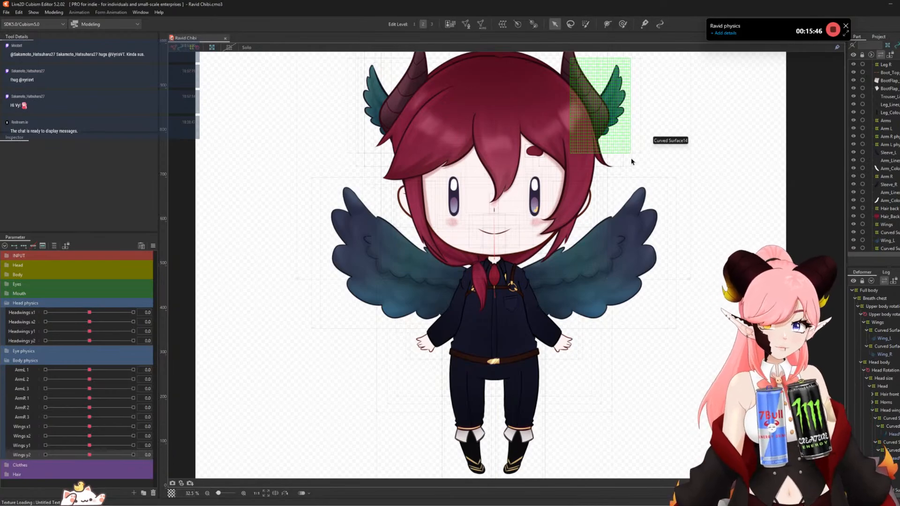
- Open the Physics Settings for the model and frame the chibi's body and wings in the preview
scroll(533, 297, down, 2)
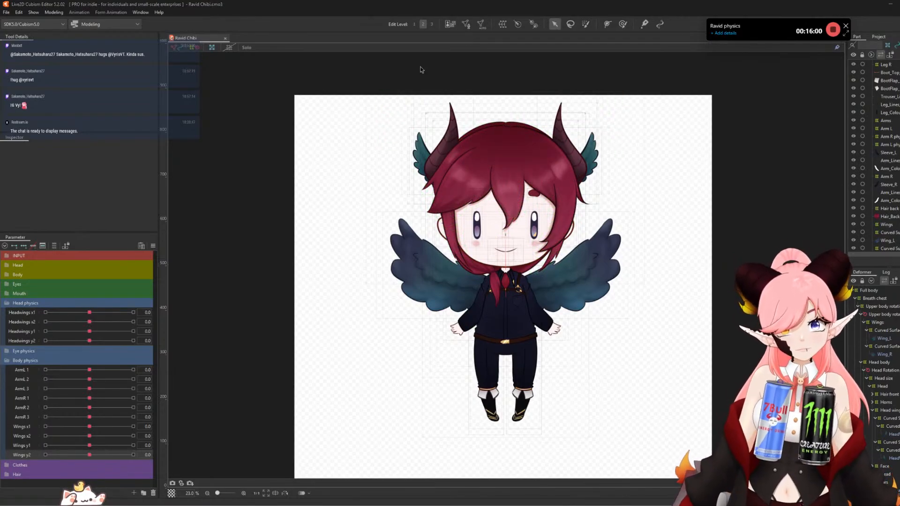
click(54, 13)
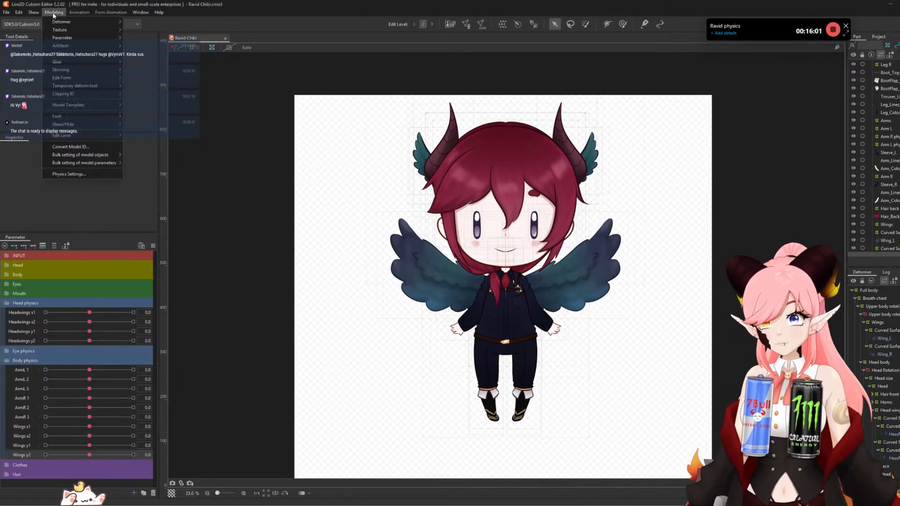
click(76, 174)
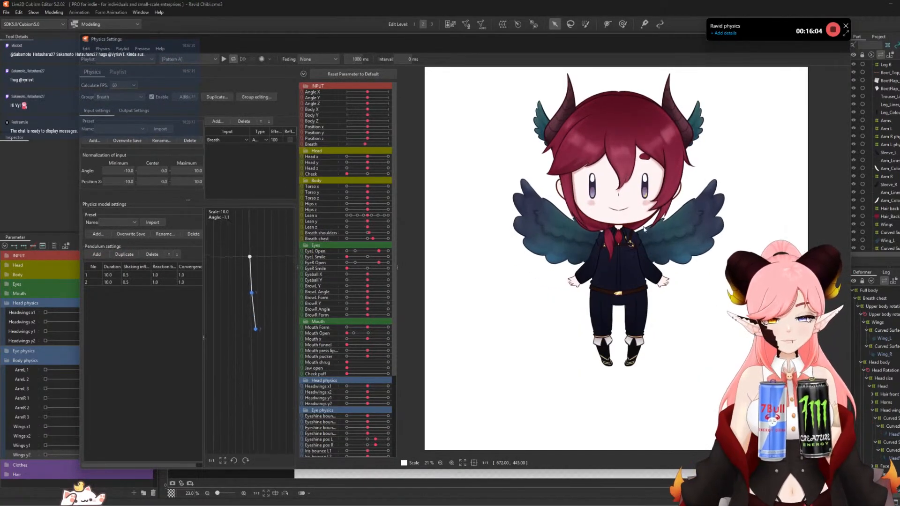
scroll(644, 228, up, 2)
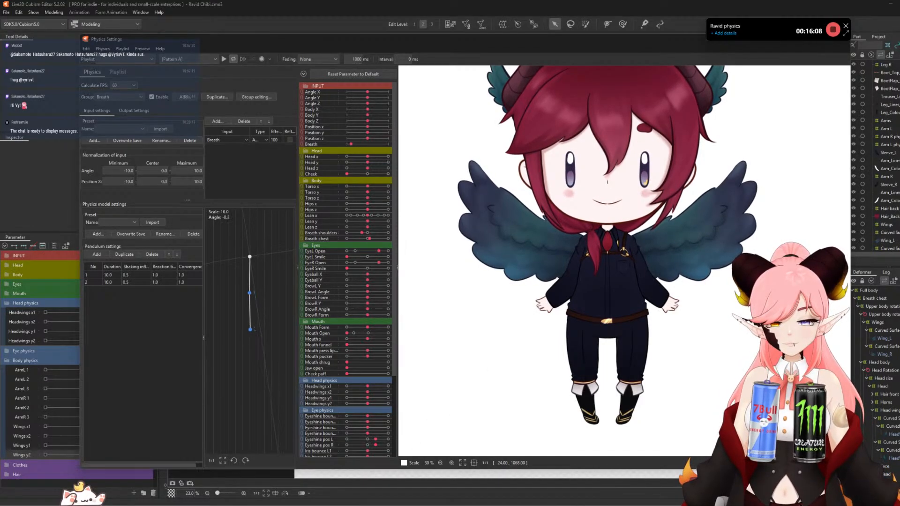
scroll(545, 154, down, 2)
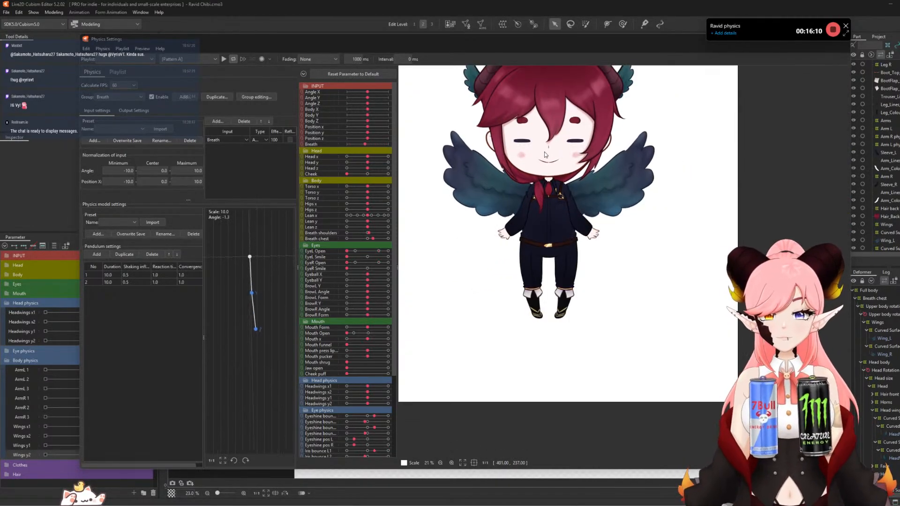
- Add a physics group named Wings x with the Head Input preset and the Hair (Double Pendulum) physics model
scroll(492, 136, up, 2)
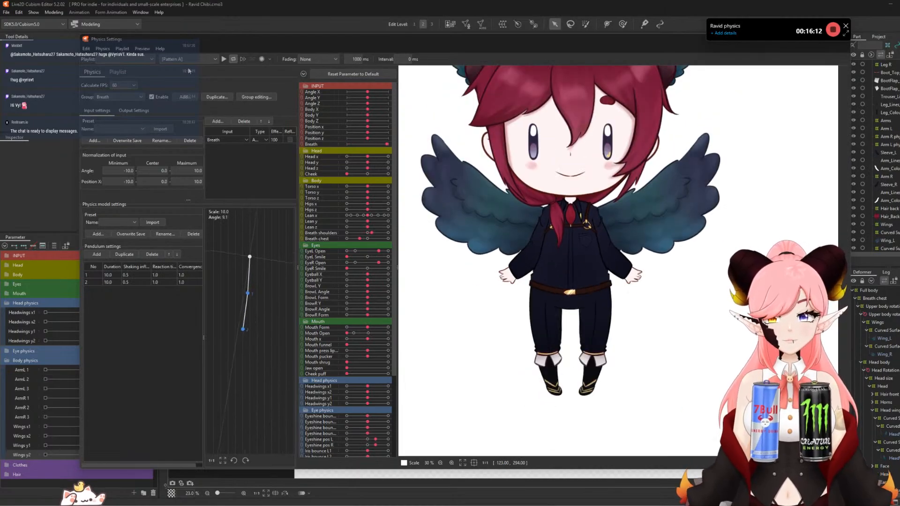
click(185, 97)
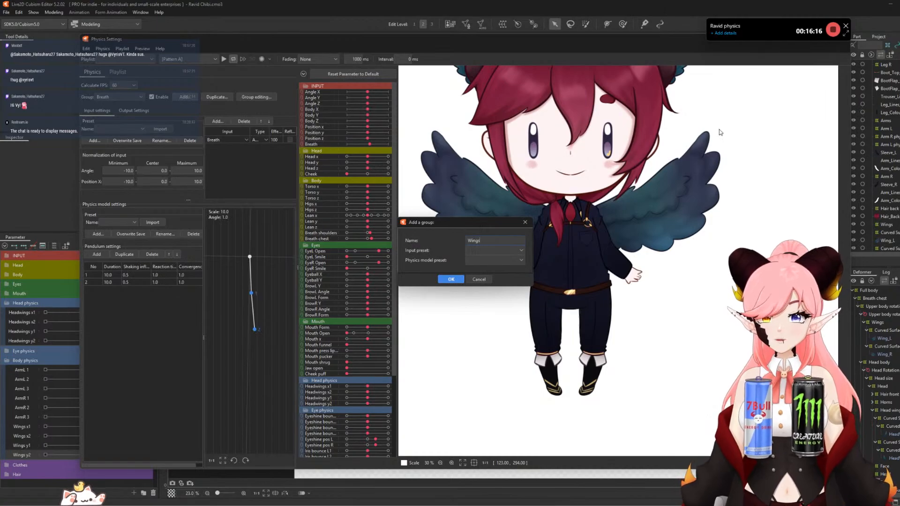
click(480, 251)
click(479, 268)
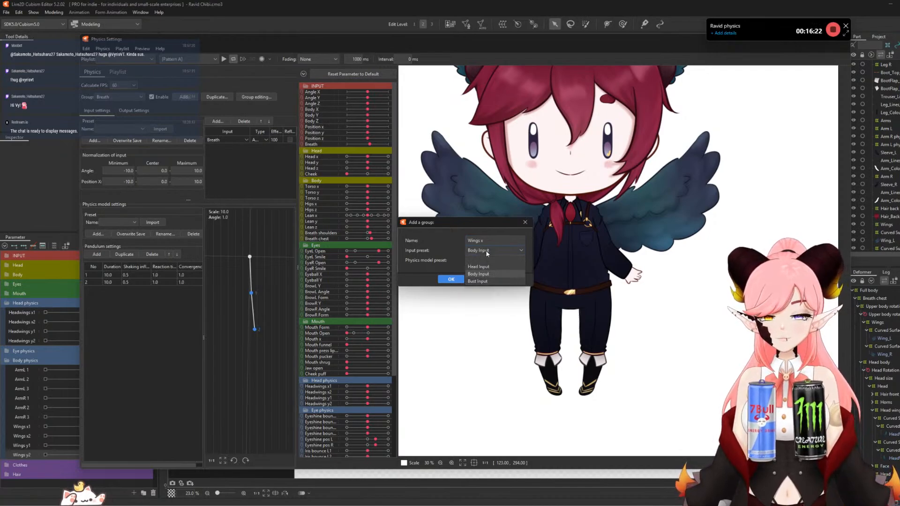
click(478, 266)
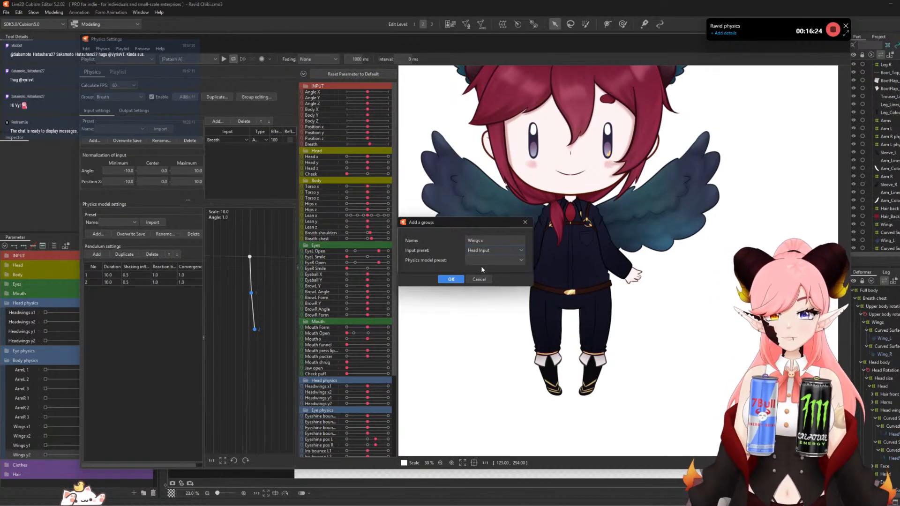
click(490, 261)
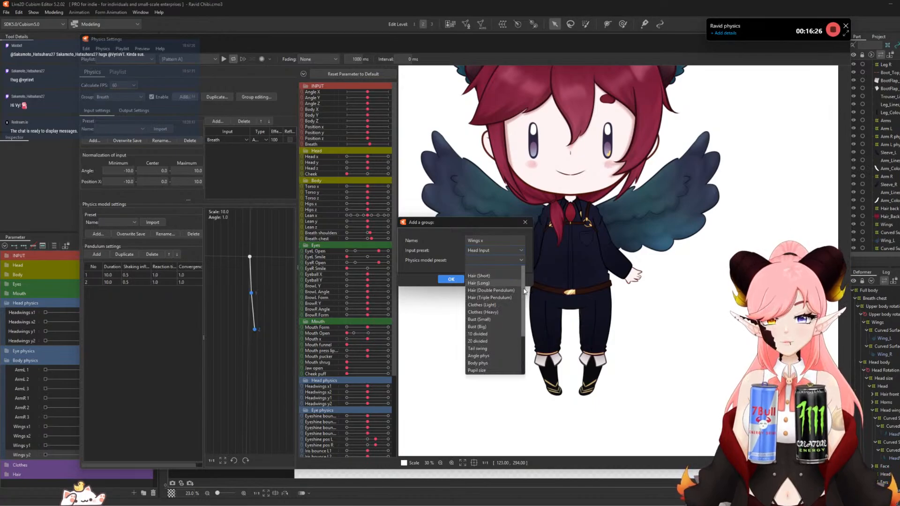
drag(524, 291, 517, 325)
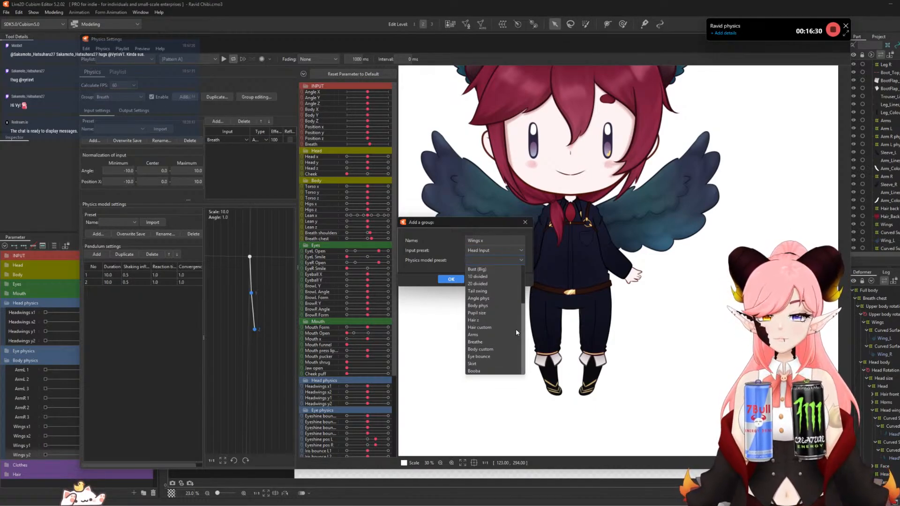
drag(515, 328, 518, 319)
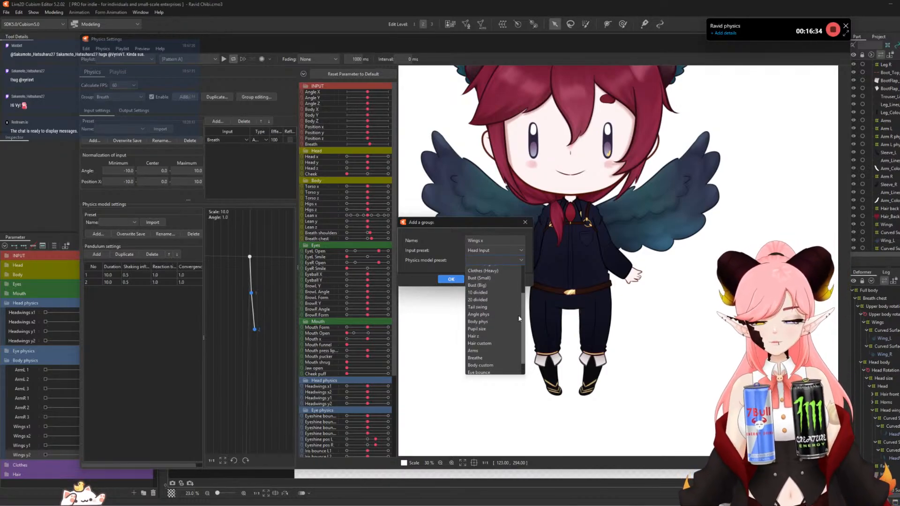
drag(519, 319, 514, 286)
click(494, 290)
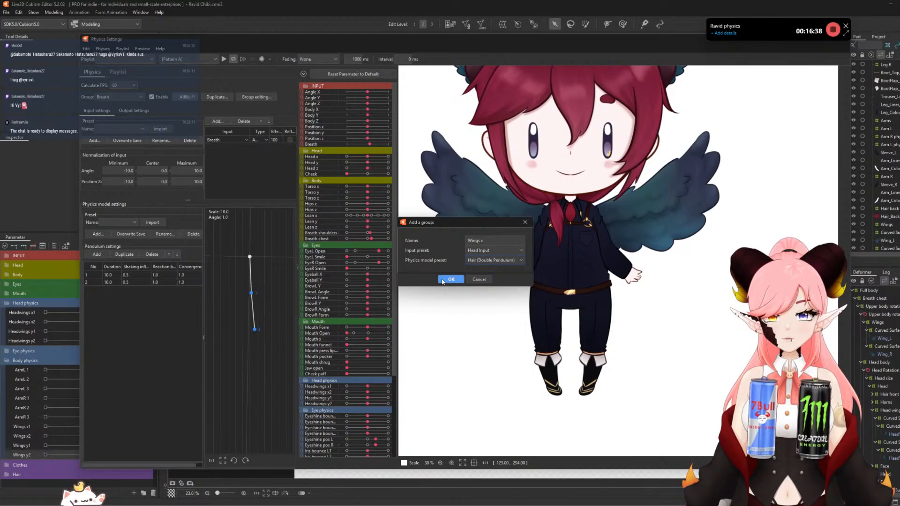
click(449, 279)
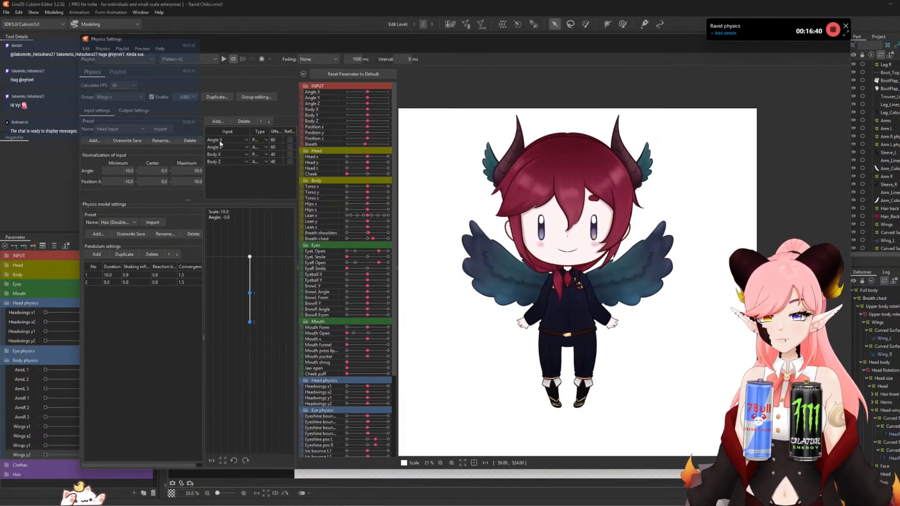
- Add Headwings x1, Headwings x2, Wings x1 and Wings x2 as output parameters of the Wings x group
click(132, 111)
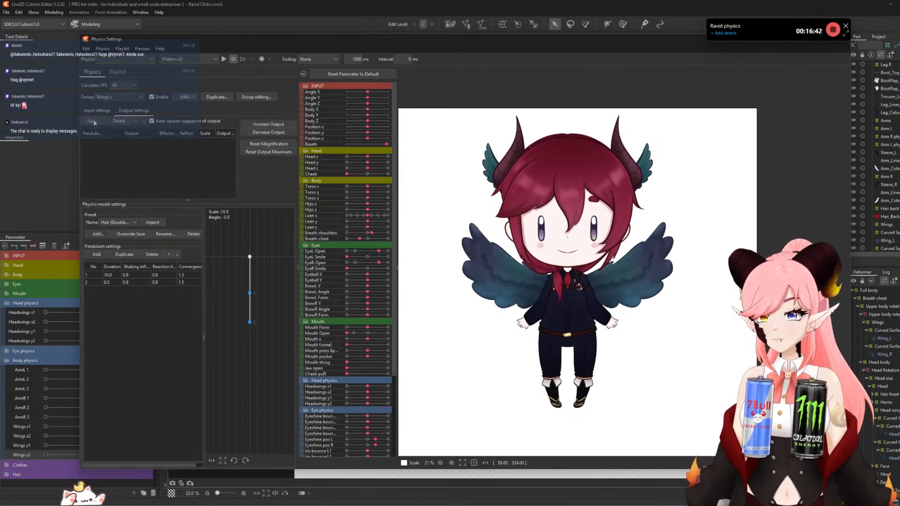
click(93, 121)
drag(532, 196, 523, 290)
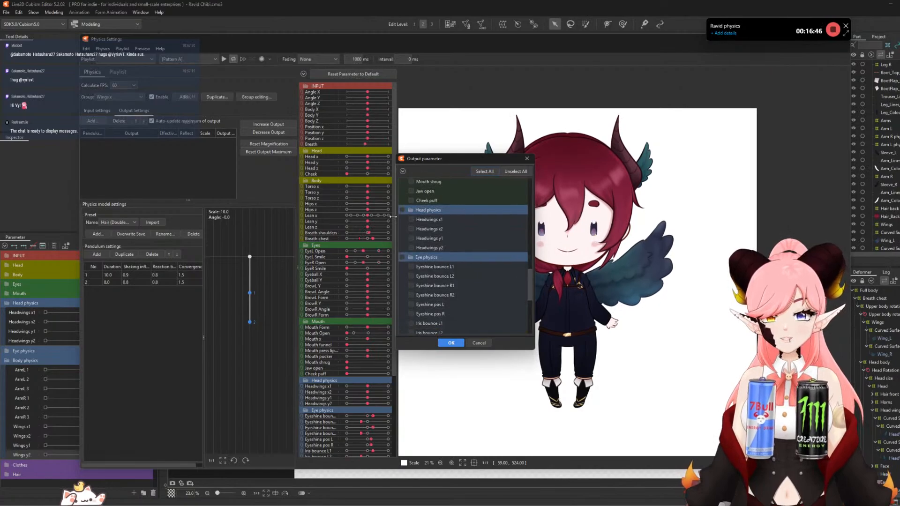
scroll(411, 232, down, 6)
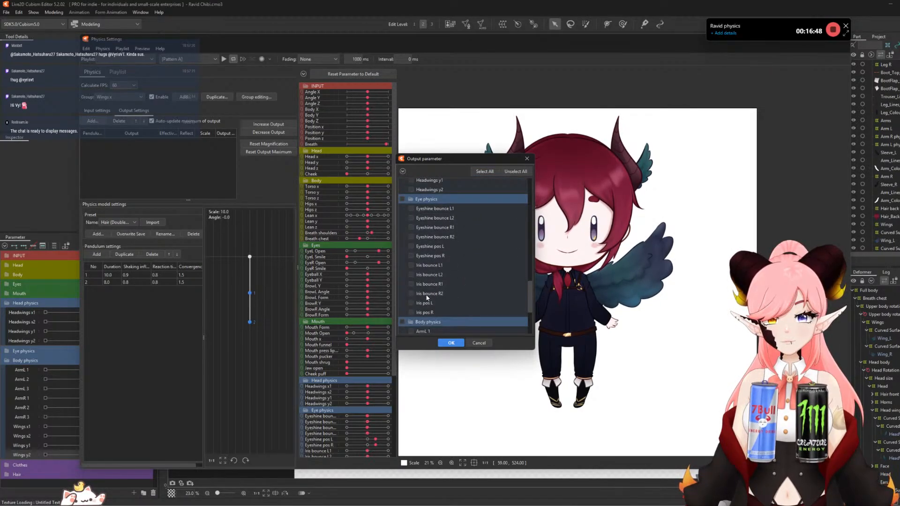
click(410, 282)
click(411, 291)
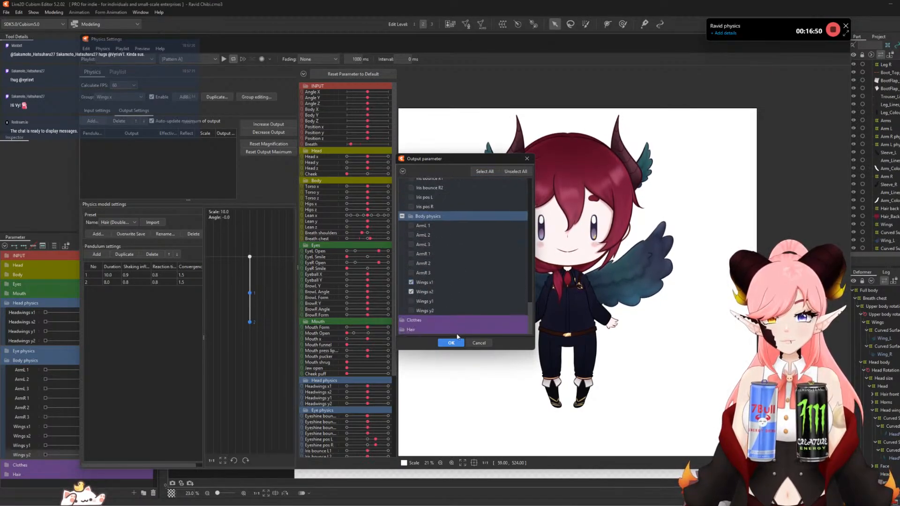
click(451, 343)
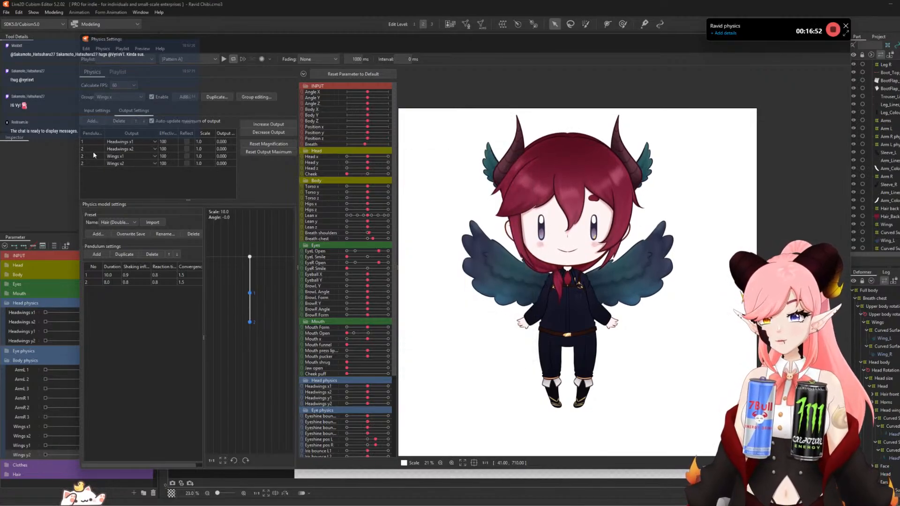
- Assign the Wings x1 output to pendulum 1
key(BackSpace)
text(1)
key(Return)
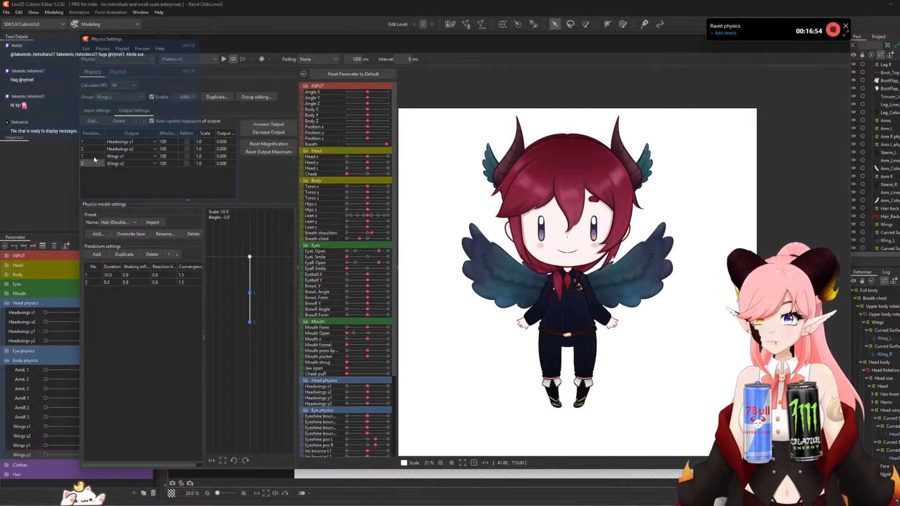
- Swing the model in the preview, fit all output magnifications to the parameter range, and test the wing motion
drag(576, 234, 255, 111)
click(265, 124)
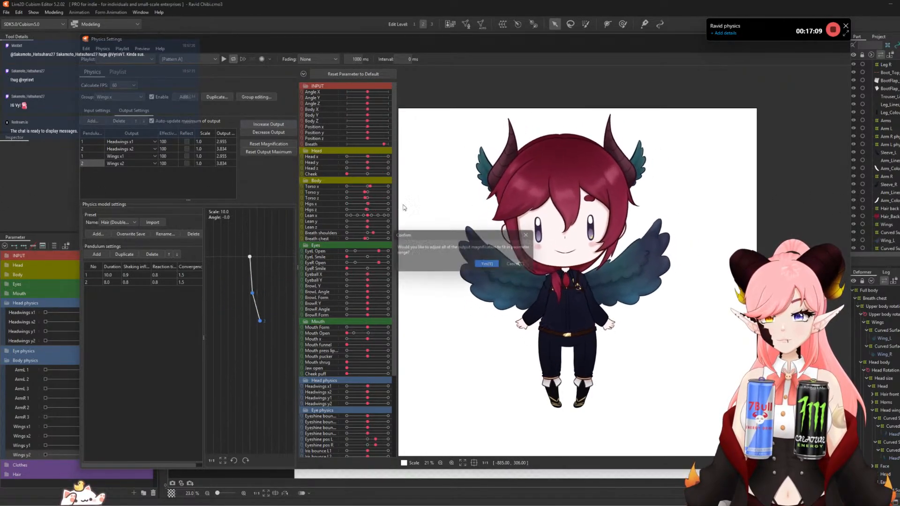
click(491, 268)
drag(544, 265, 478, 228)
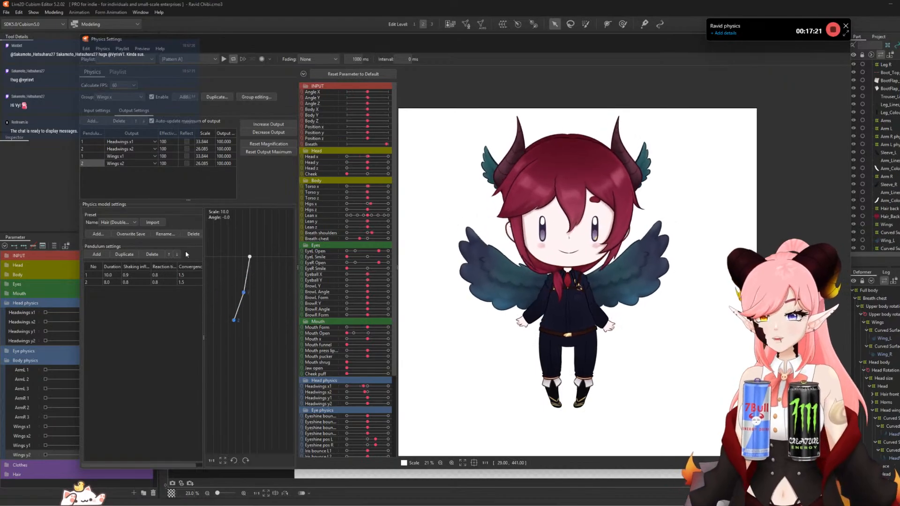
- Set the duration of pendulum 1 to 15 and pendulum 2 to 12, and test the swing in the preview
double_click(111, 275)
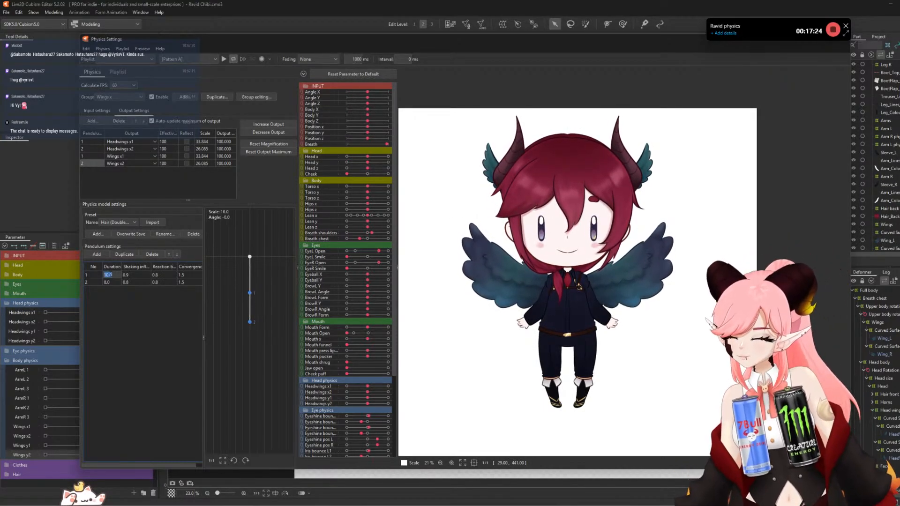
text(15)
key(Return)
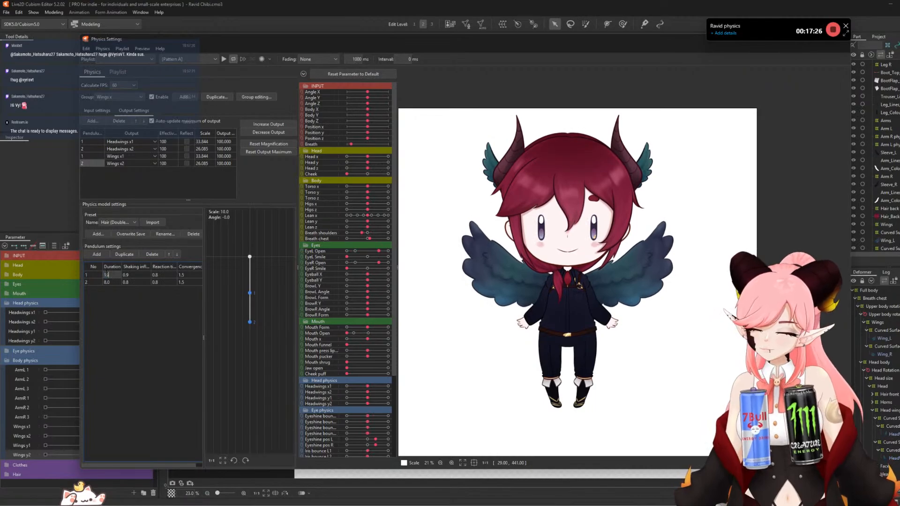
double_click(111, 282)
text(12)
key(Return)
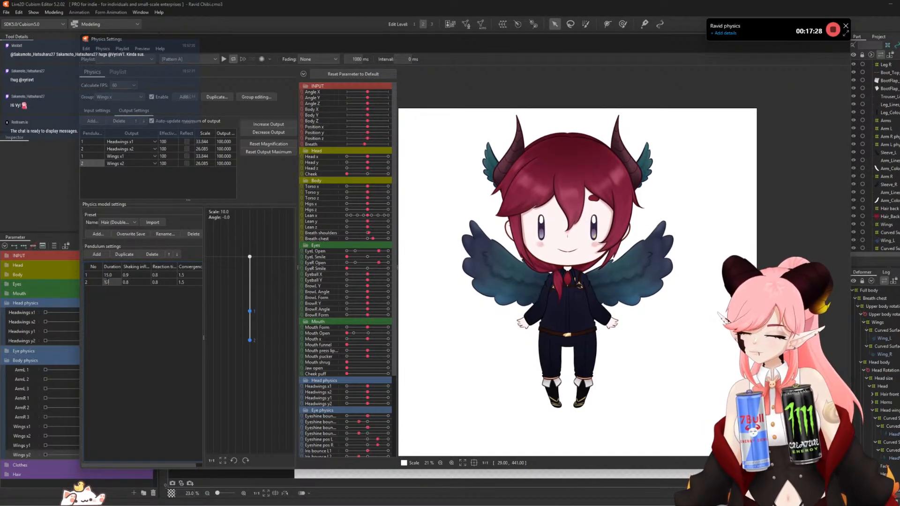
drag(561, 318, 332, 226)
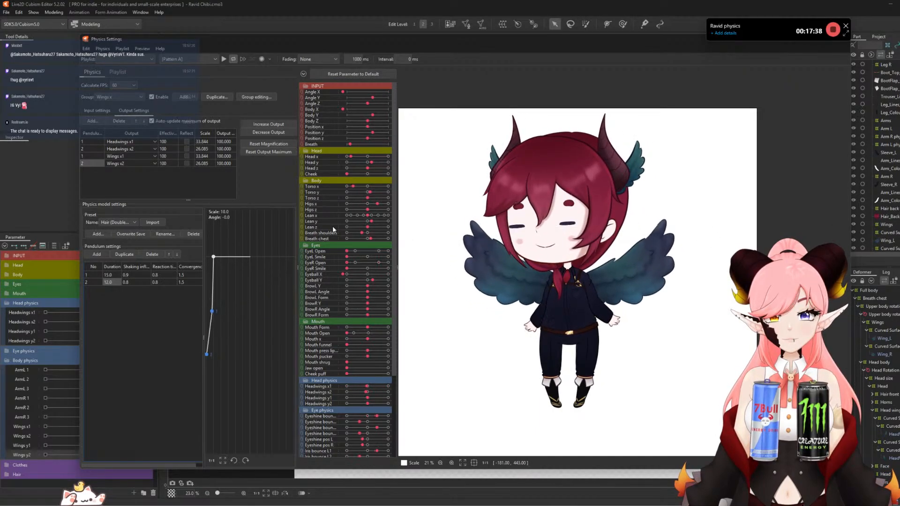
- Try a convergence of 1 on both pendulums and test the swing in the preview
mouse_move(624, 232)
mouse_down()
mouse_move(856, 240)
mouse_move(403, 230)
mouse_move(619, 242)
mouse_move(726, 232)
mouse_move(299, 221)
mouse_move(731, 234)
mouse_move(727, 243)
mouse_move(213, 215)
mouse_move(820, 235)
mouse_move(623, 240)
mouse_up()
double_click(194, 275)
text(1)
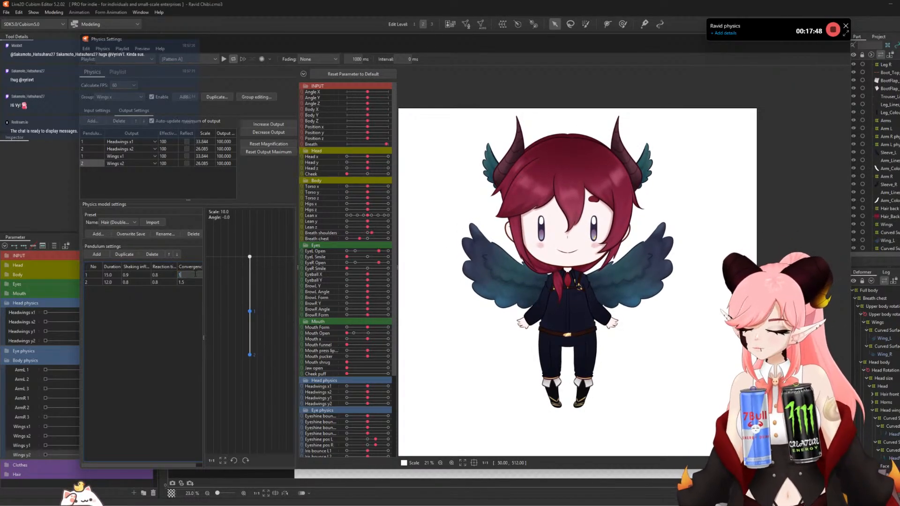
double_click(195, 282)
text(1)
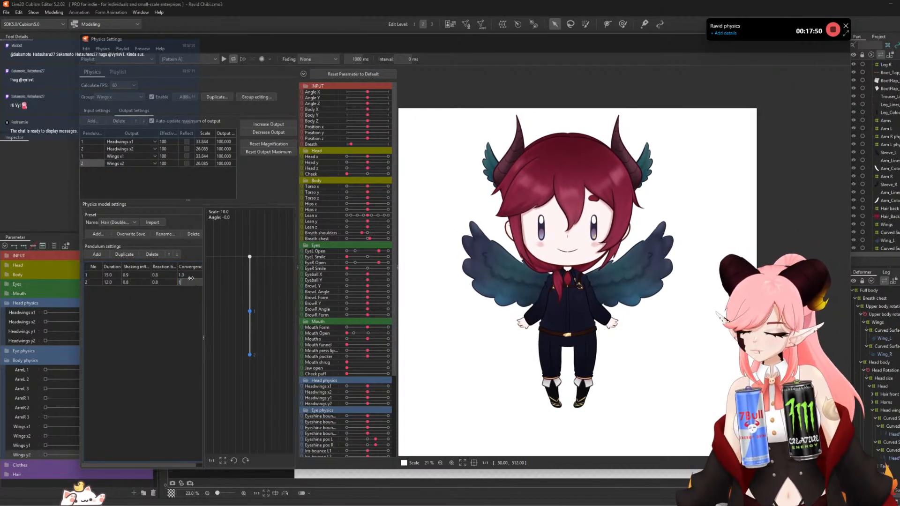
drag(289, 302, 731, 259)
- Set the convergence of both pendulums to 1.2 and swing the model in the preview to test it
double_click(193, 275)
text(1.2)
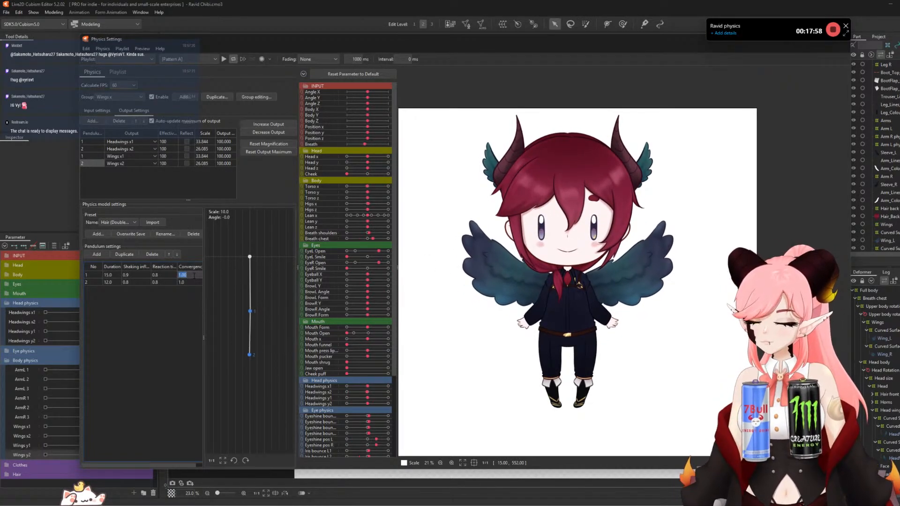
key(Return)
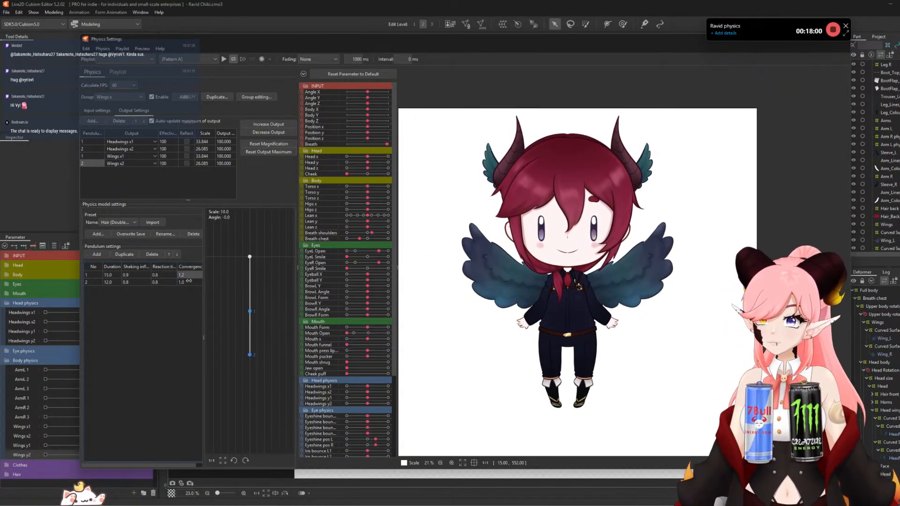
text(1)
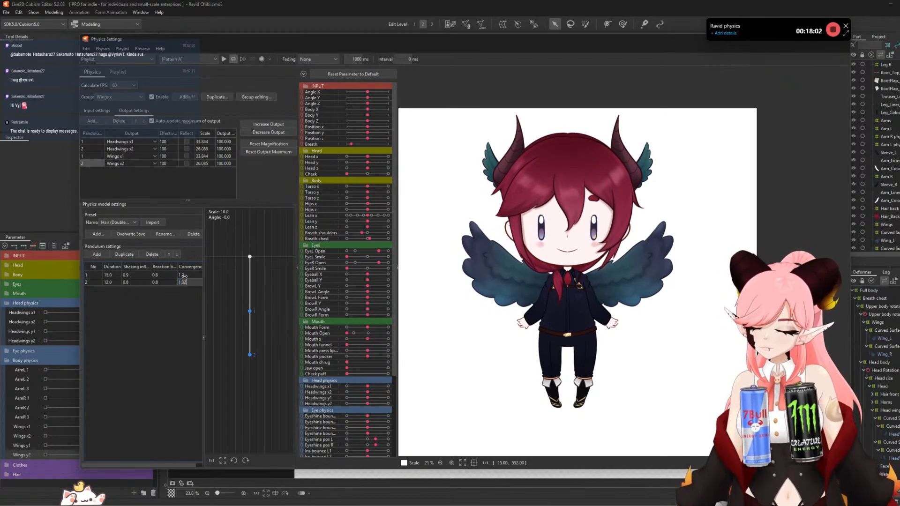
key(Return)
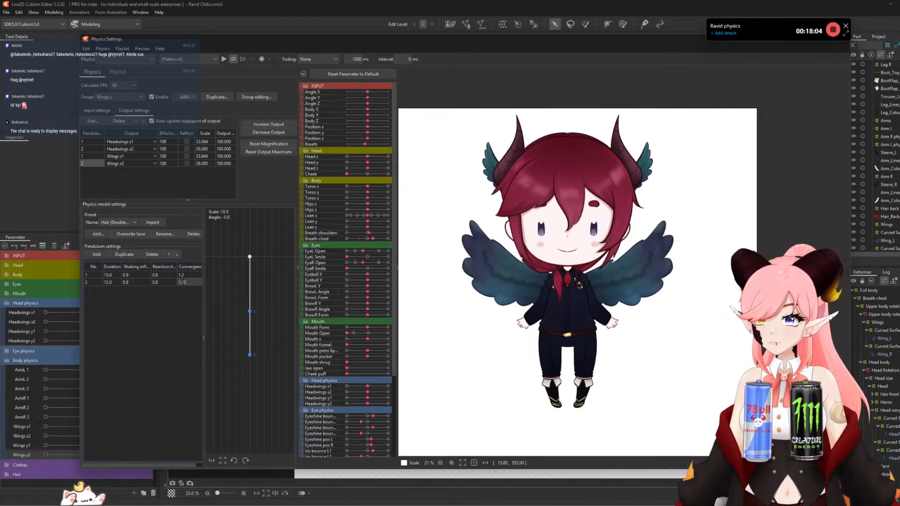
text(2)
key(Return)
drag(421, 272, 461, 264)
drag(771, 268, 706, 251)
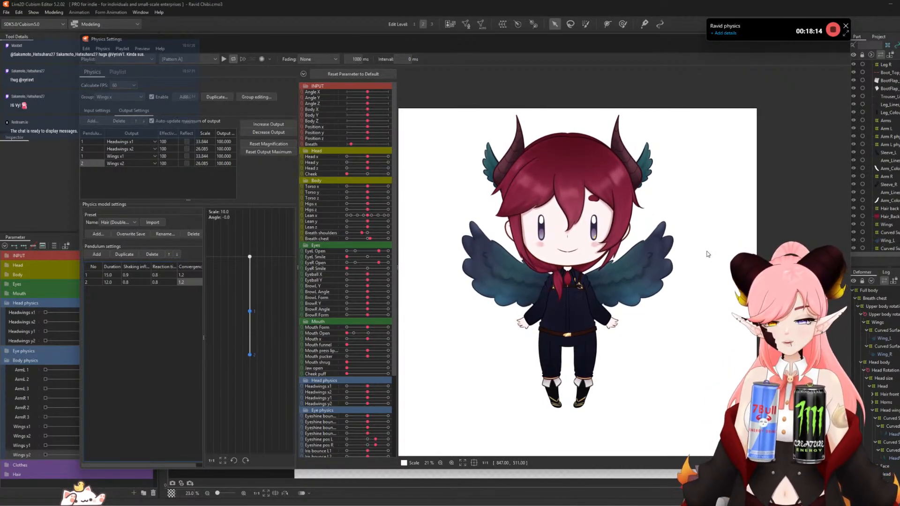
drag(707, 254, 484, 255)
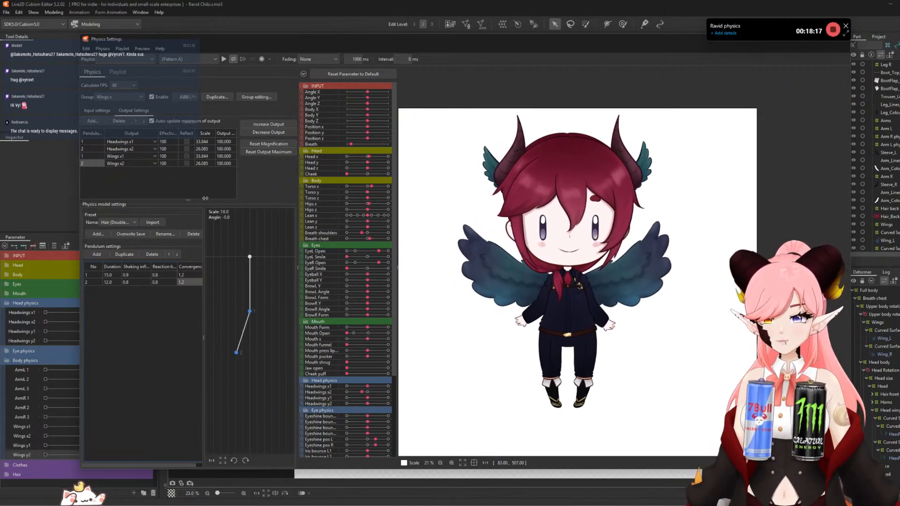
- Set the output scale of both x1 parameters to 32 and both x2 parameters to 25, and Wings x1 and x2 effectiveness to 70
click(207, 141)
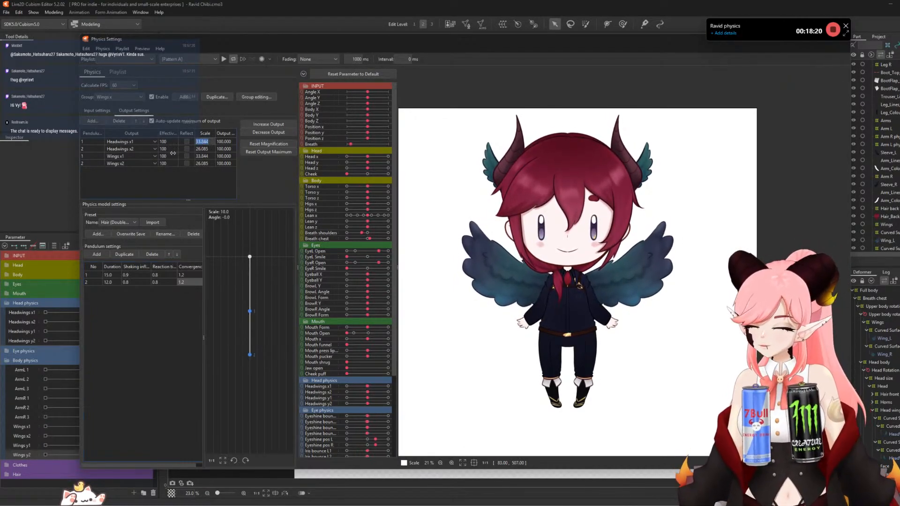
key(Return)
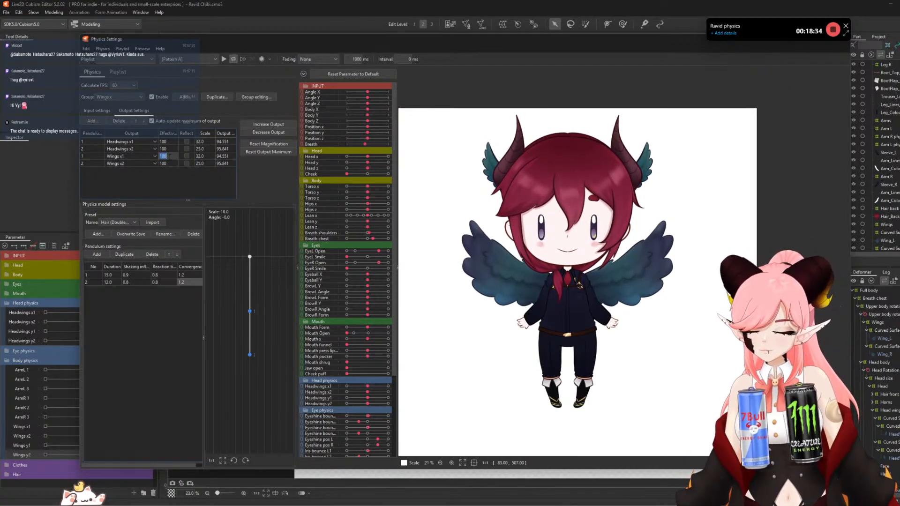
double_click(170, 164)
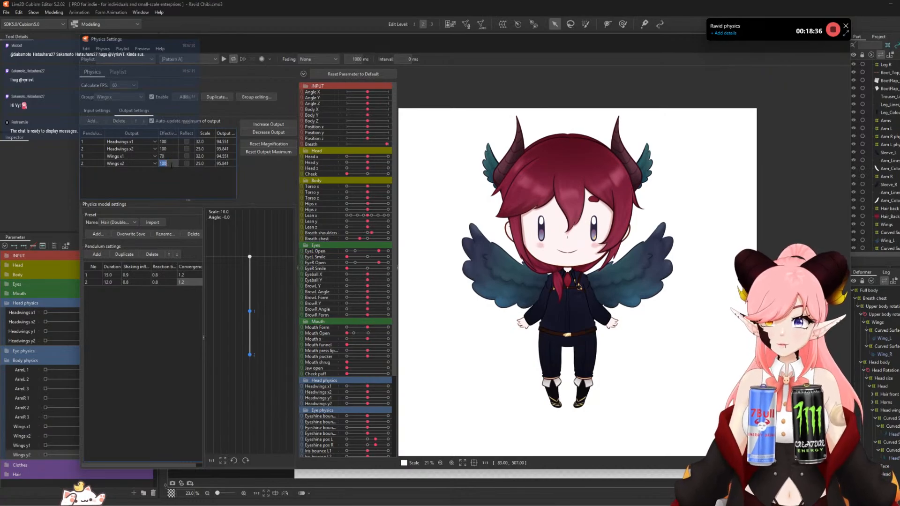
text(70)
key(Return)
drag(515, 215, 750, 202)
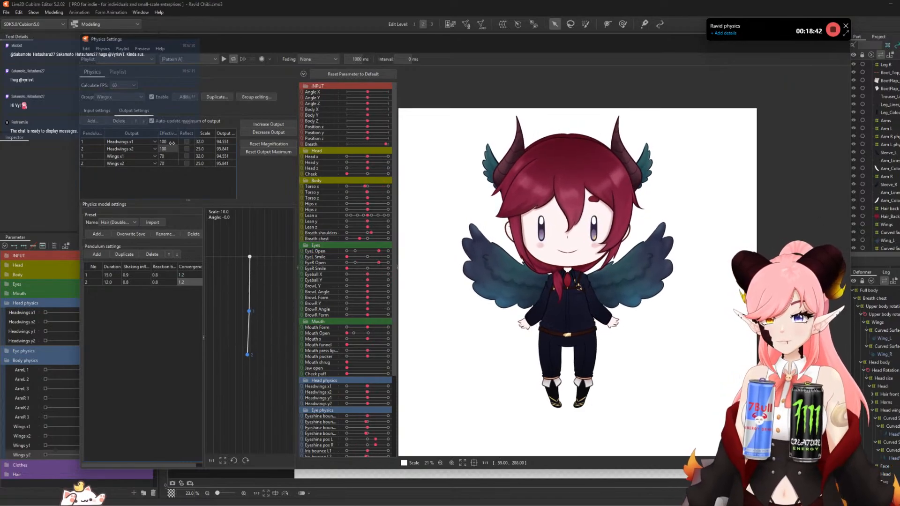
- Set the effectiveness of the Headwings x1 and Headwings x2 outputs to 80
double_click(164, 141)
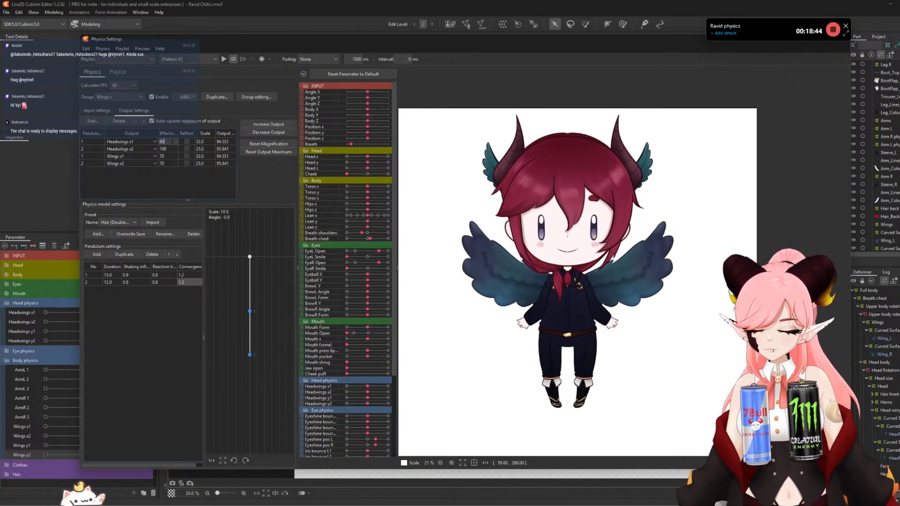
text(80)
double_click(164, 148)
text(80)
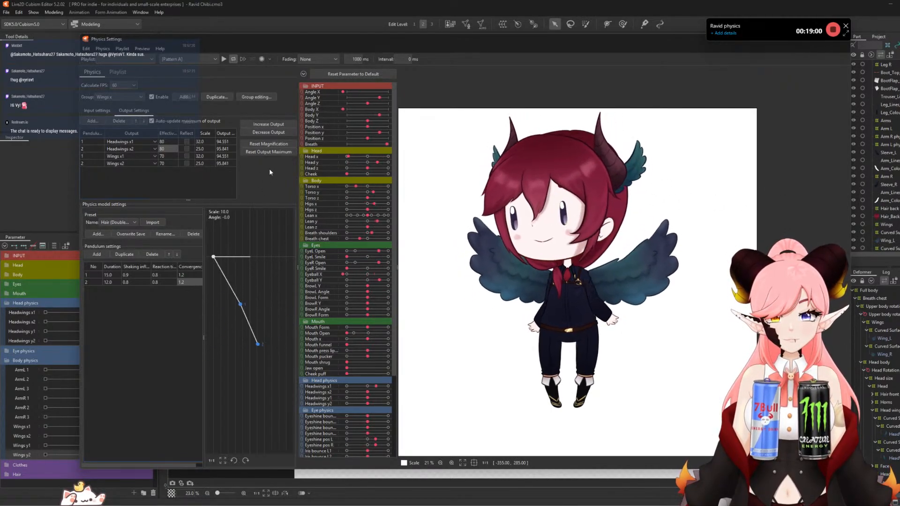
- Start duplicating the Wings x physics group
click(215, 97)
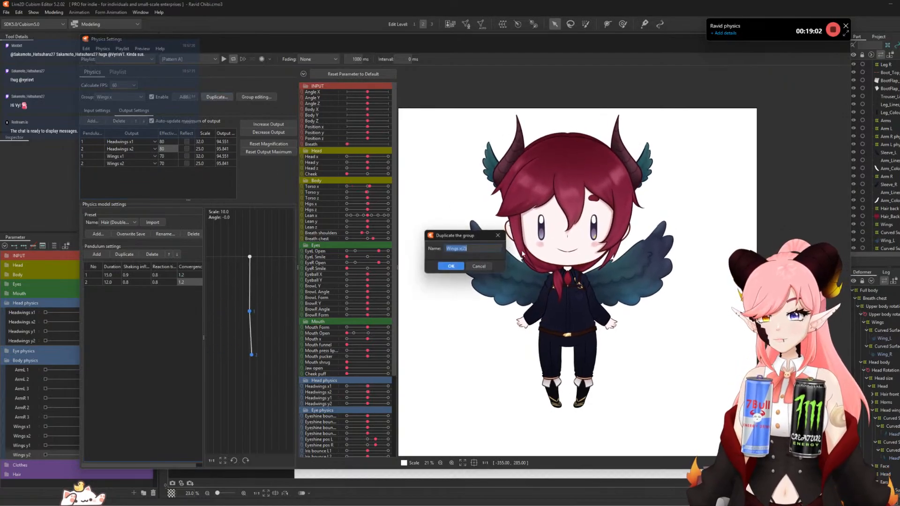
- Duplicate the wings physics group as Wings y, keeping only Angle Y and Body Y as its inputs
text(y)
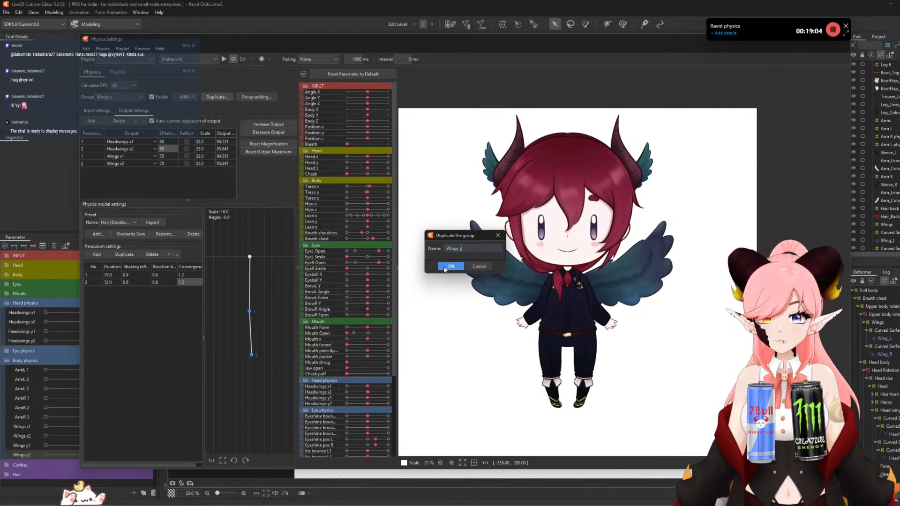
key(Return)
click(226, 139)
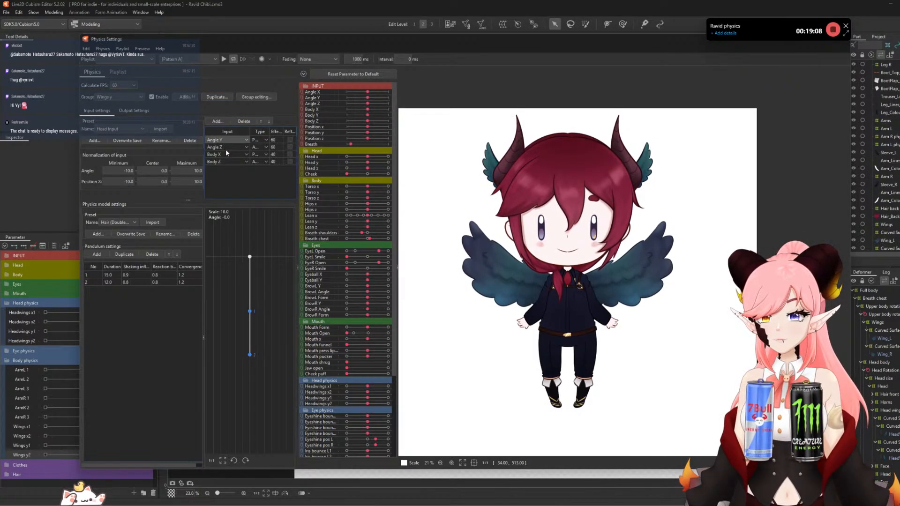
click(225, 148)
click(227, 148)
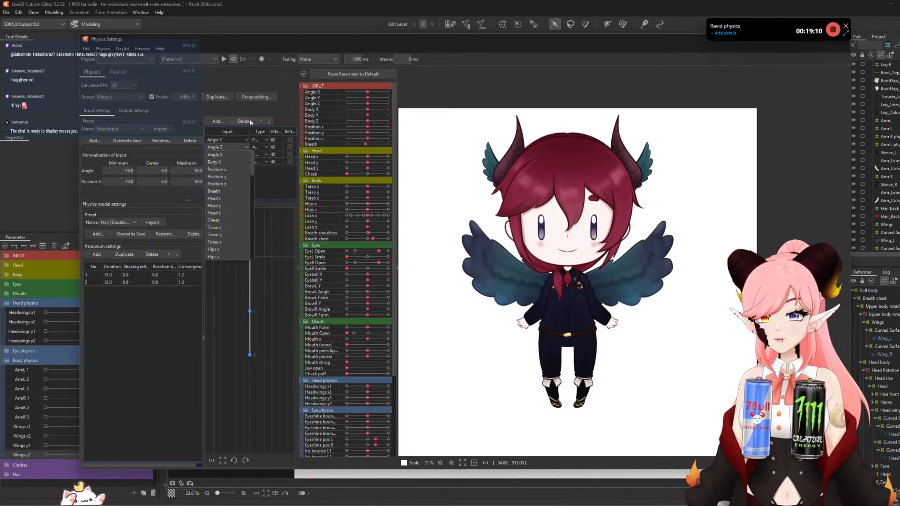
click(244, 121)
click(235, 154)
click(241, 121)
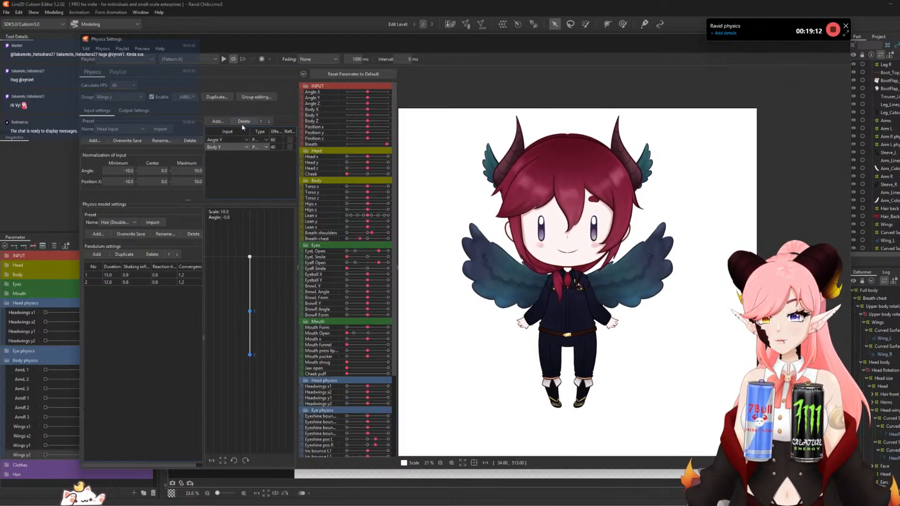
- Change the Wings y group's outputs to Headwings y1, Headwings y2, Wings y1 and Wings y2, and test the motion on the model
click(135, 111)
click(138, 141)
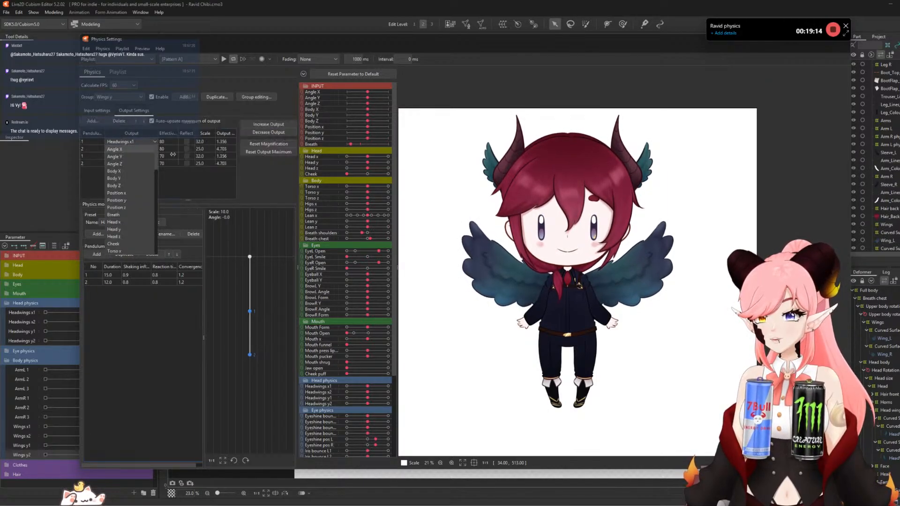
drag(155, 161, 155, 218)
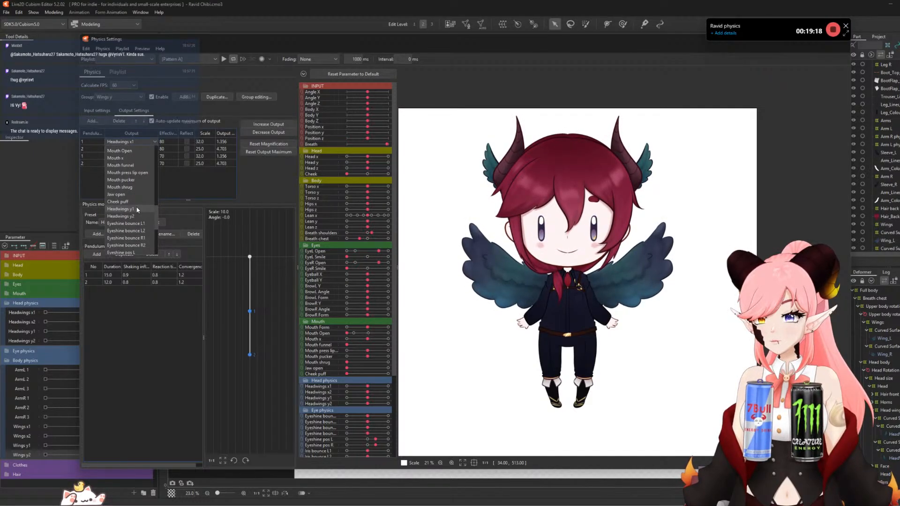
click(135, 208)
click(461, 280)
drag(506, 289, 588, 290)
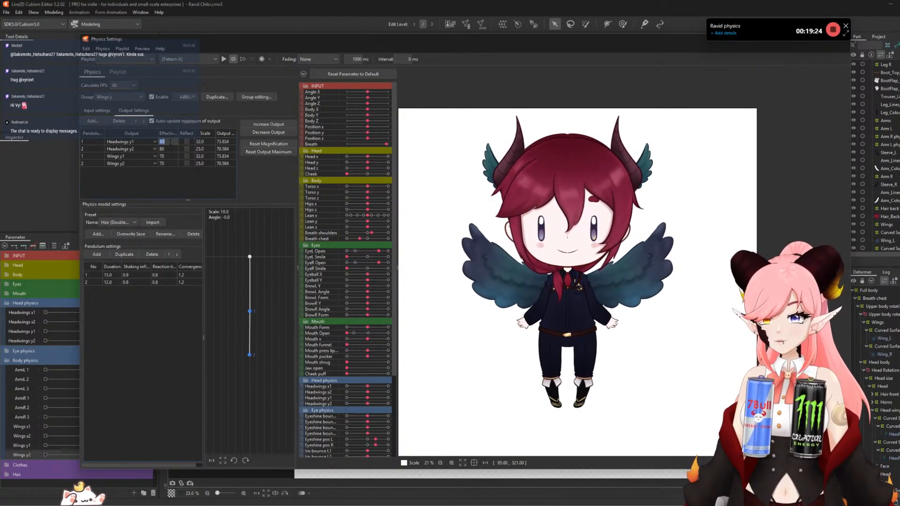
- Set output effectiveness to 90 for both Headwings y parameters and 100 for both Wings y parameters, preview the motion and close the physics settings
drag(169, 142, 171, 148)
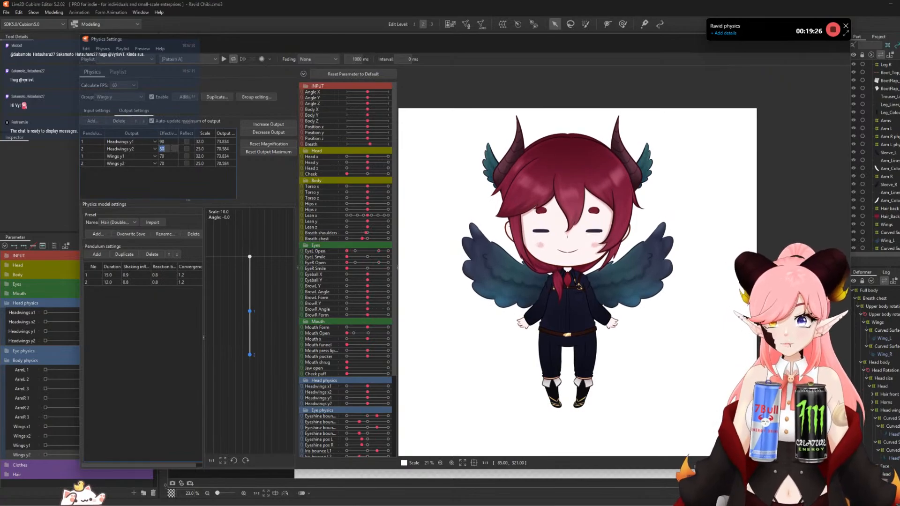
click(175, 156)
text(100)
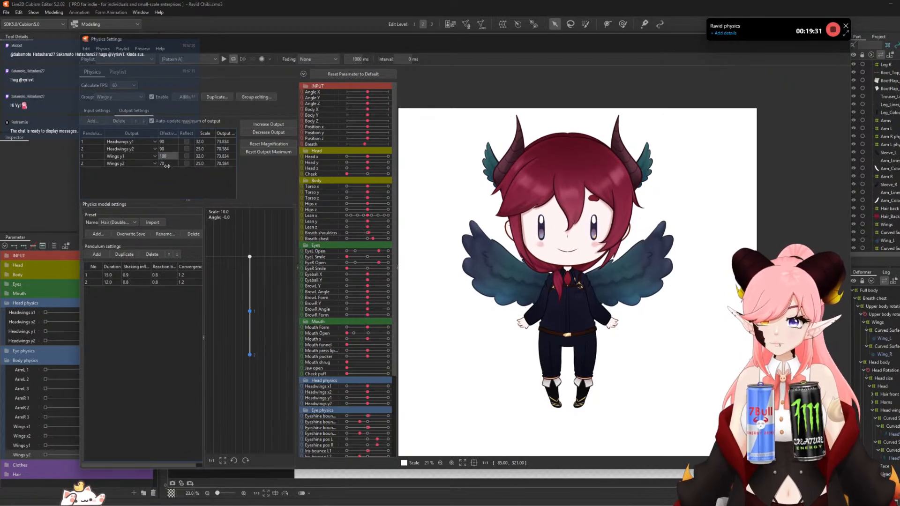
key(Return)
click(170, 164)
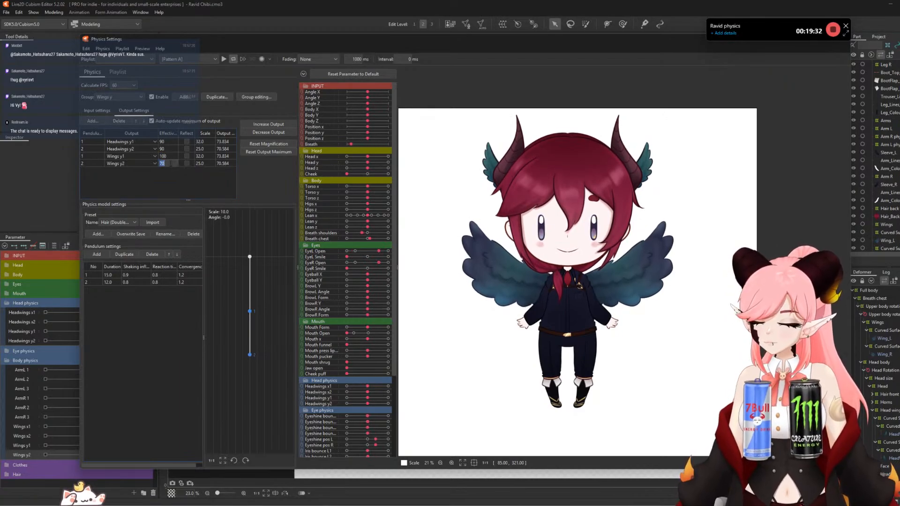
text(100)
key(Return)
drag(613, 276, 650, 175)
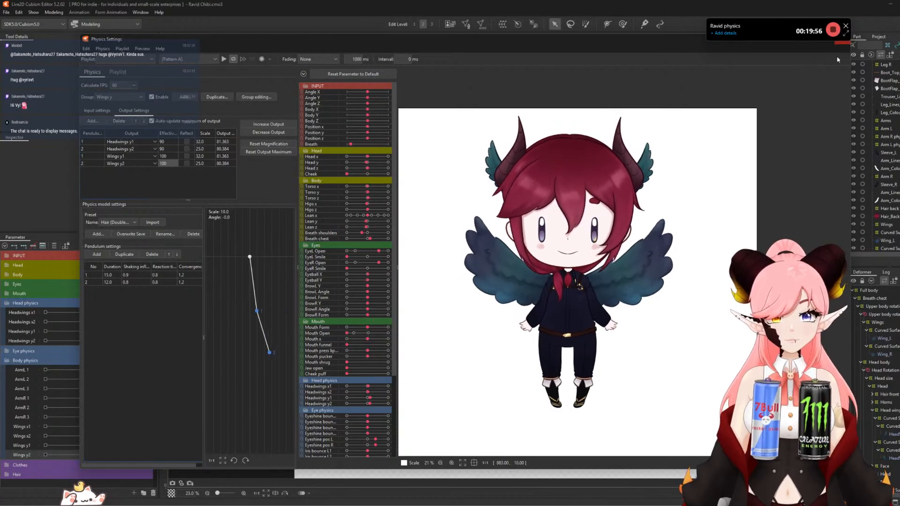
click(846, 43)
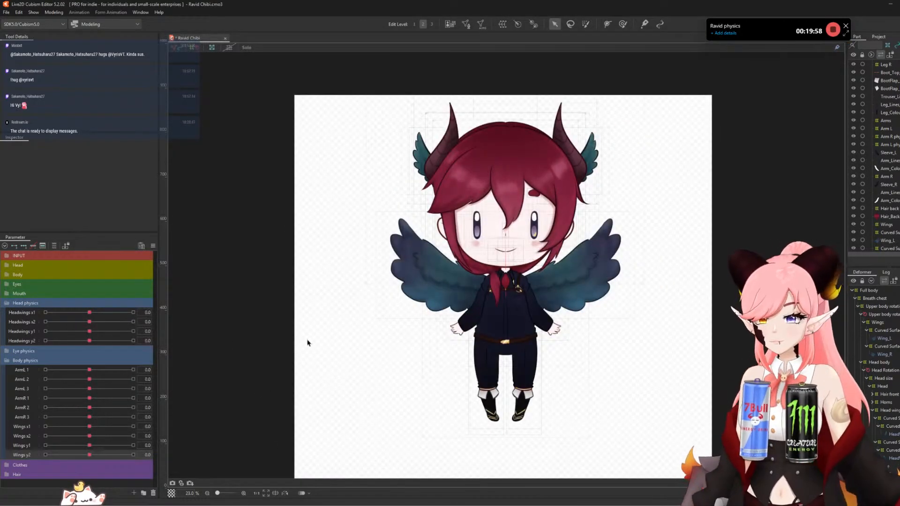
- Collapse the Body physics parameter group and select the Clothes group
scroll(309, 342, down, 2)
scroll(404, 344, up, 2)
click(2, 361)
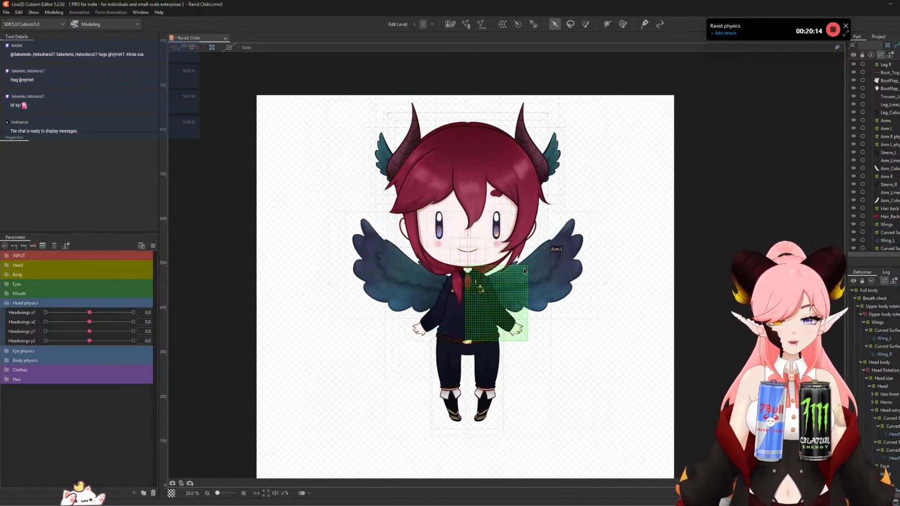
scroll(516, 277, down, 1)
scroll(516, 262, up, 1)
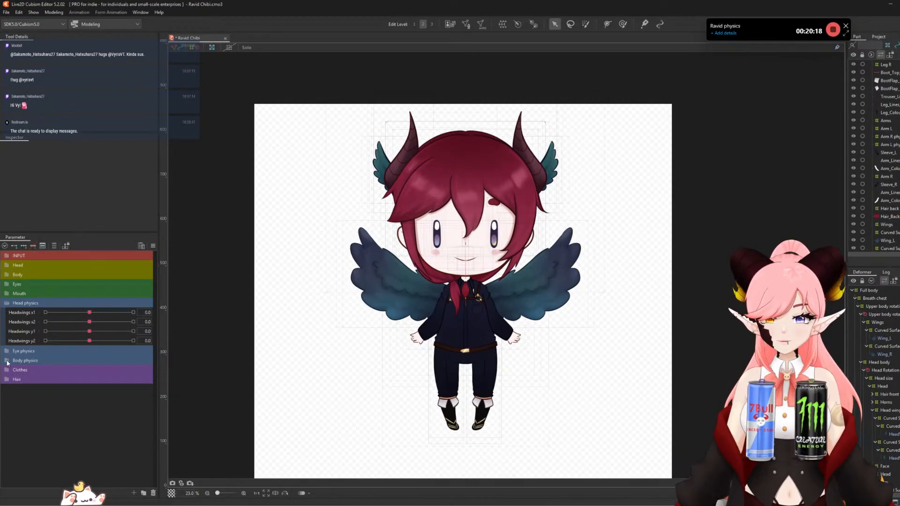
click(43, 370)
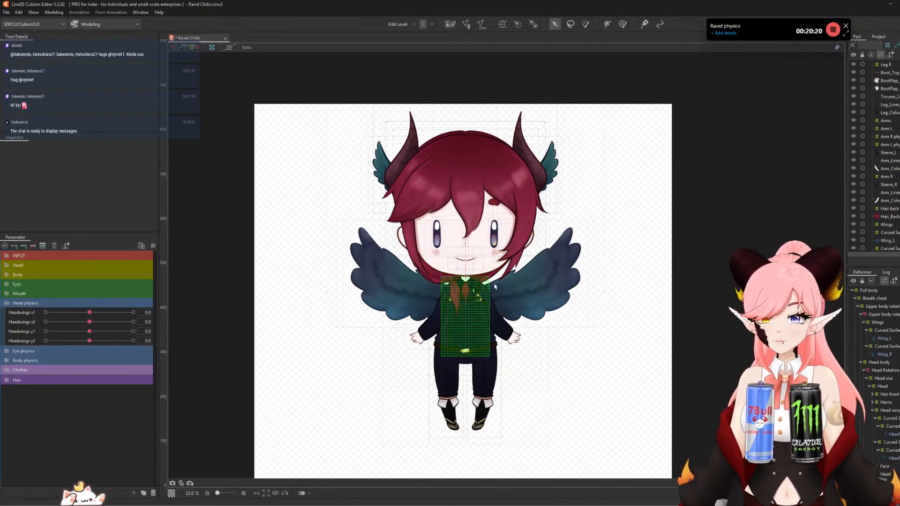
- Select the Scarf mesh and create a Clothes parameter named Scarf x with an ID beginning with PhysScarf
scroll(461, 297, up, 5)
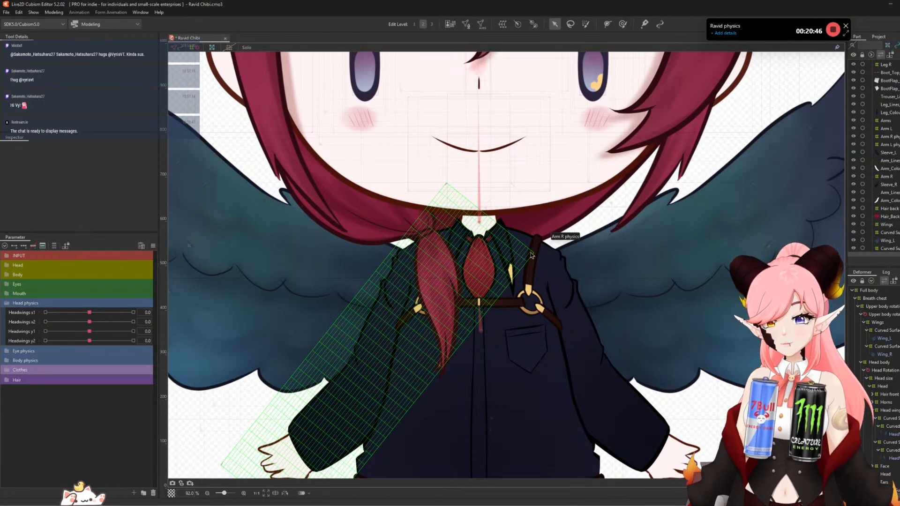
click(490, 276)
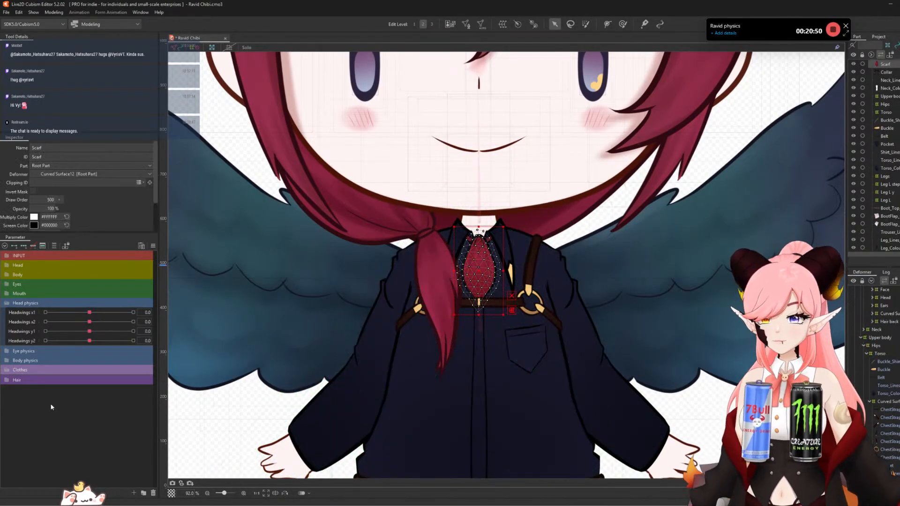
click(133, 493)
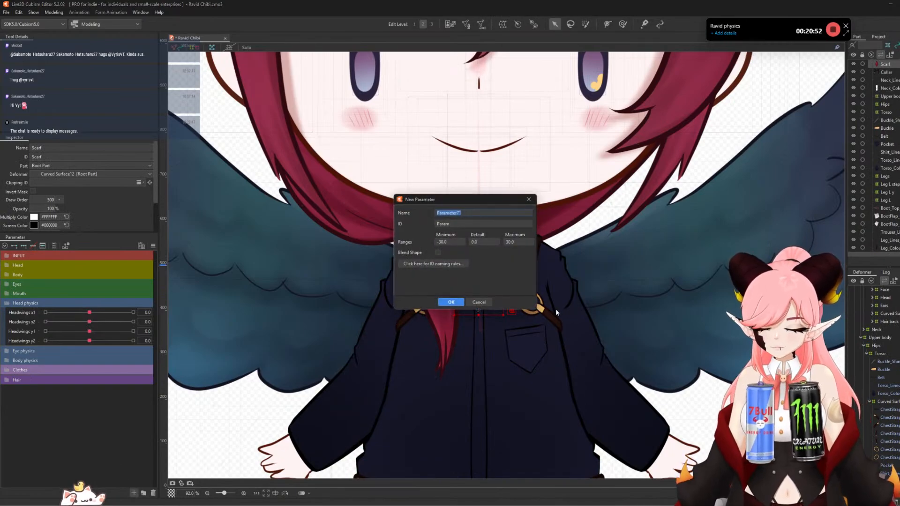
text(Scarf)
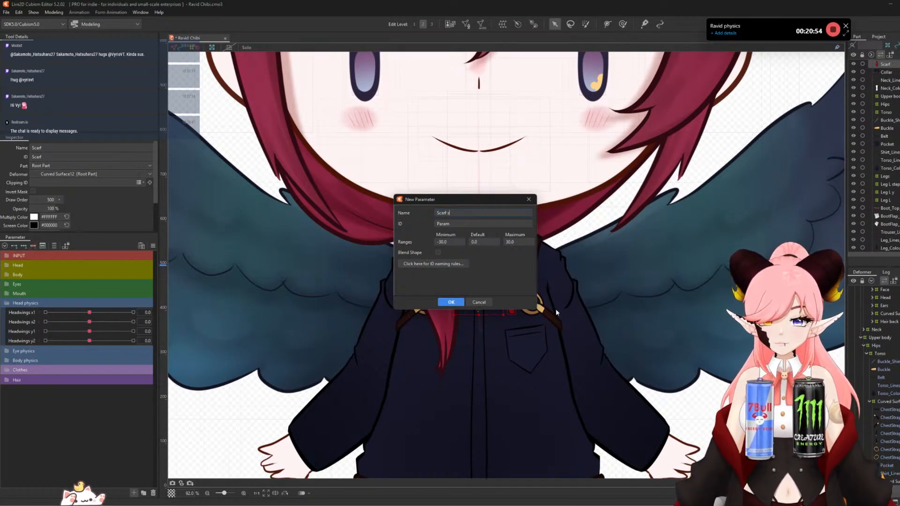
text( x)
key(Tab)
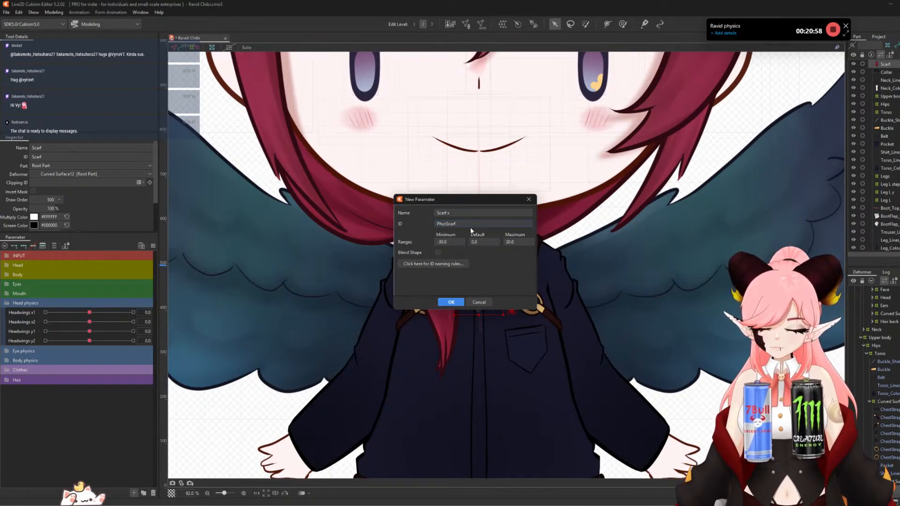
click(454, 300)
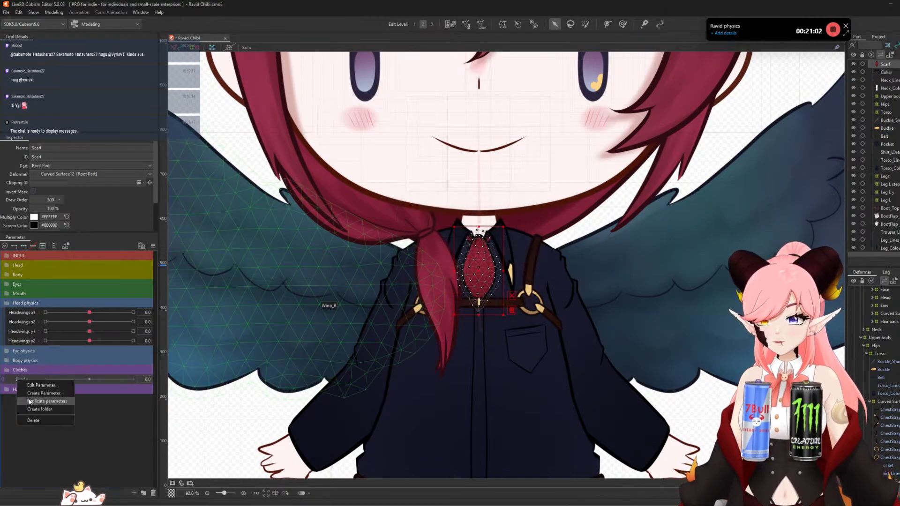
- Duplicate the Scarf x parameter and rename the copy Scarf y, with a matching PhysScarf ID
right_click(27, 390)
click(42, 394)
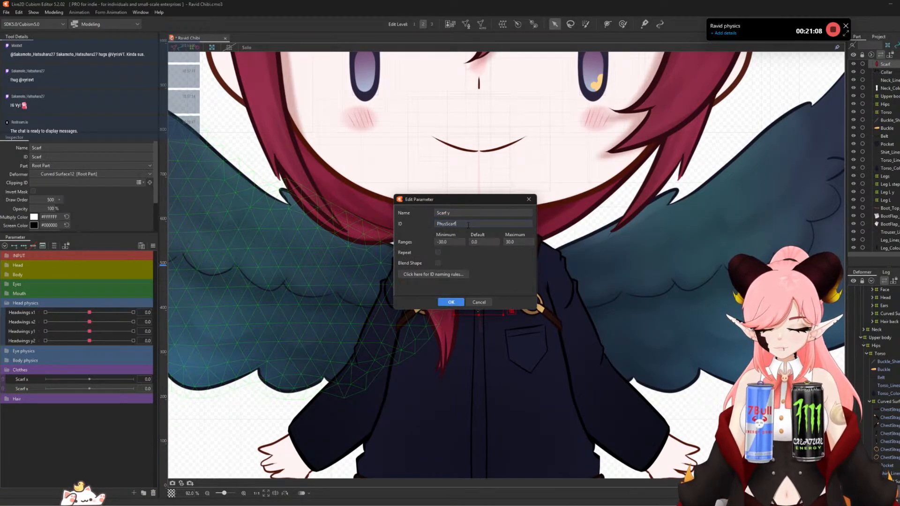
click(450, 302)
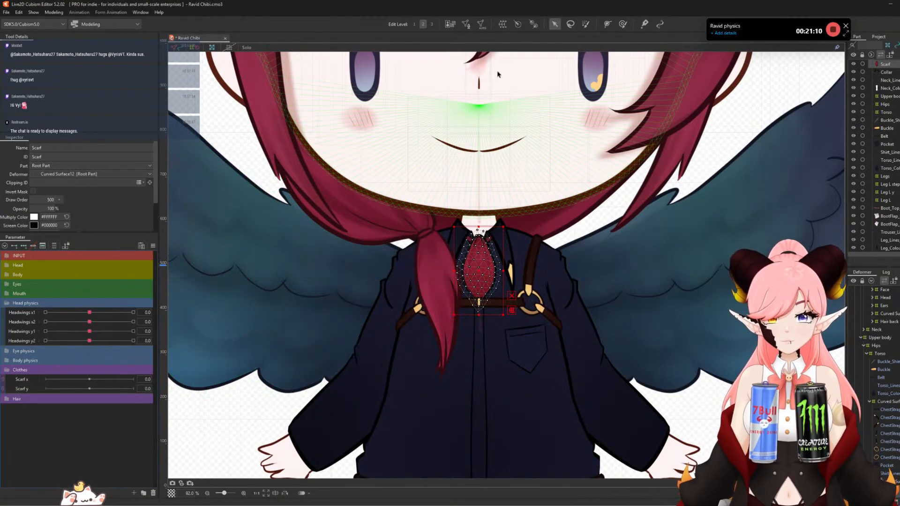
- Create a warp deformer around the scarf and give it three keyforms on Scarf x
click(503, 24)
click(659, 334)
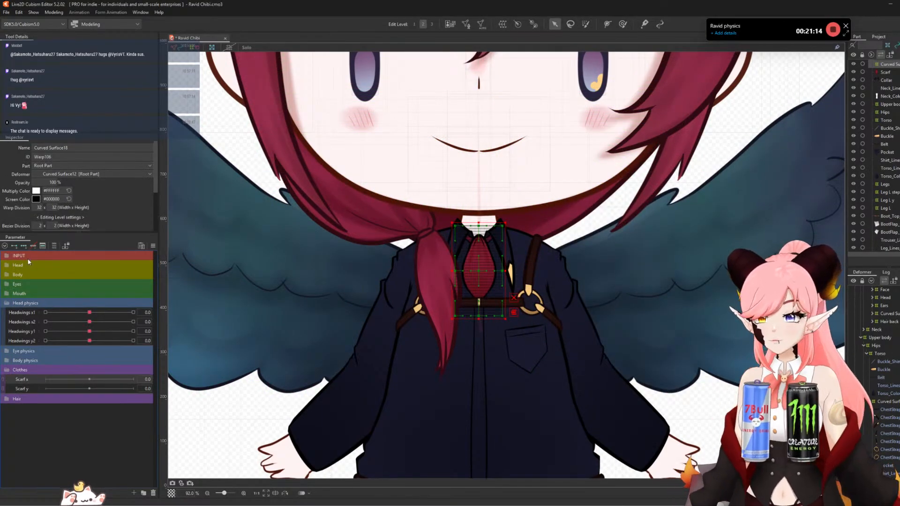
scroll(409, 209, down, 5)
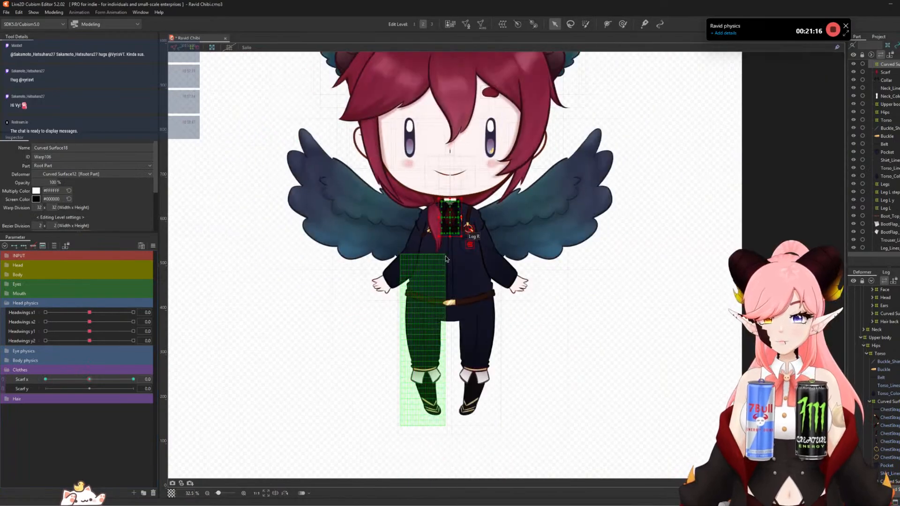
scroll(461, 213, up, 1)
scroll(461, 213, down, 1)
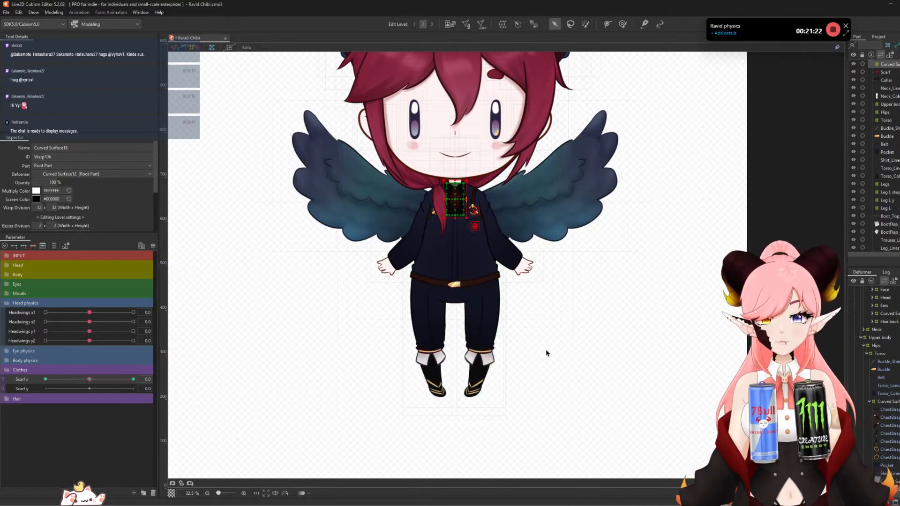
scroll(465, 211, up, 3)
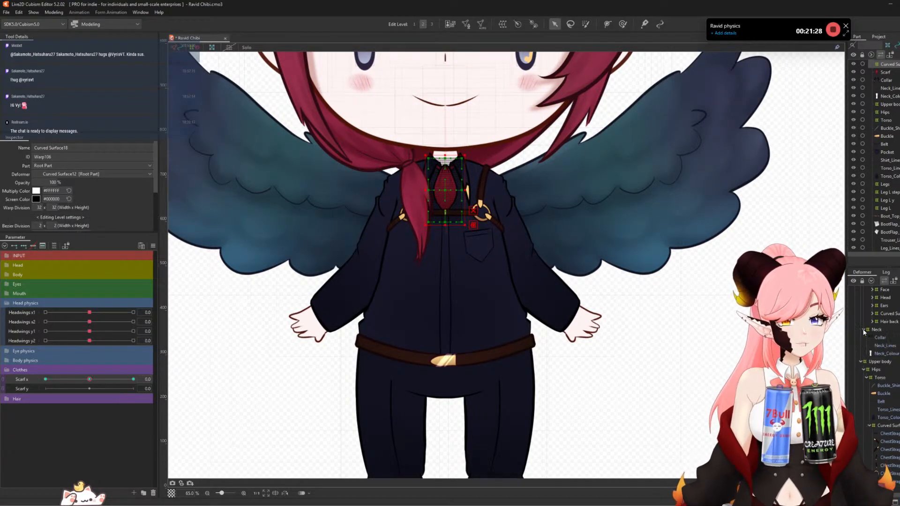
- Select the Collar mesh and create a Clothes parameter named Collar x1 with ID PhysCollarX1 and Blend Shape enabled
click(880, 337)
scroll(512, 244, up, 3)
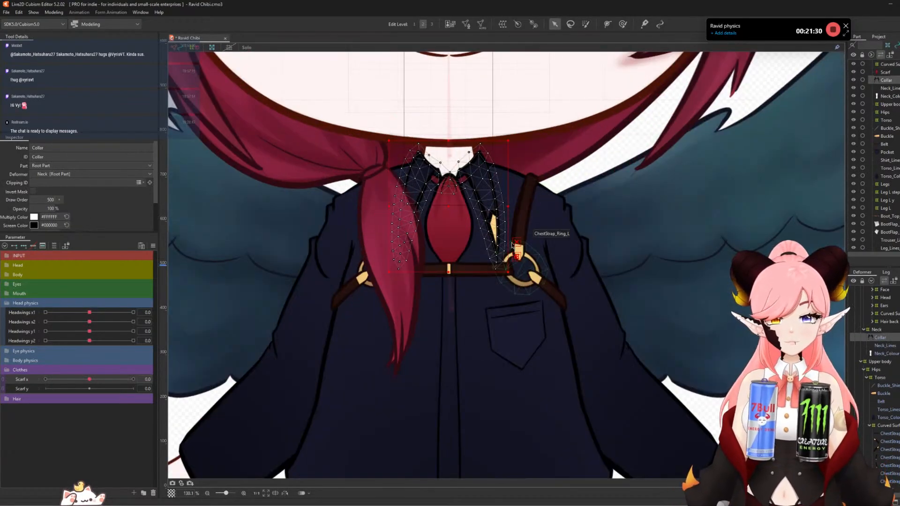
scroll(482, 245, down, 3)
scroll(482, 229, up, 3)
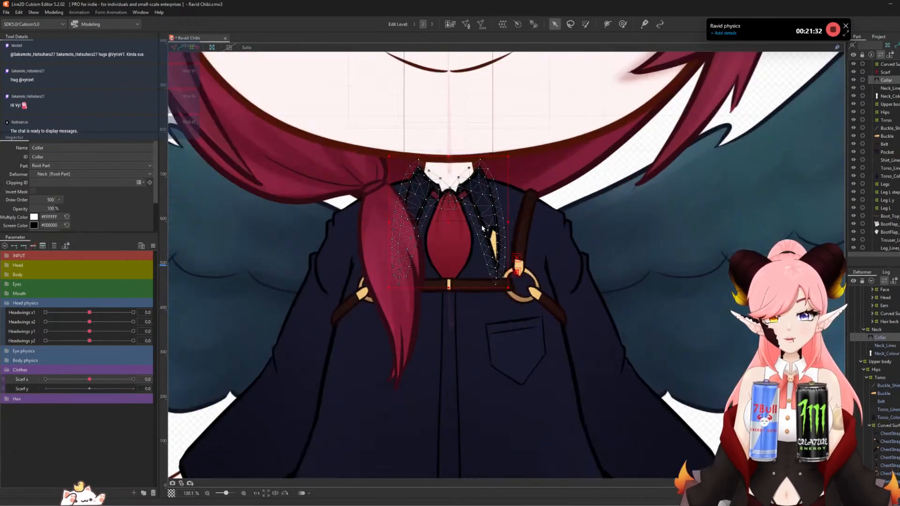
click(26, 390)
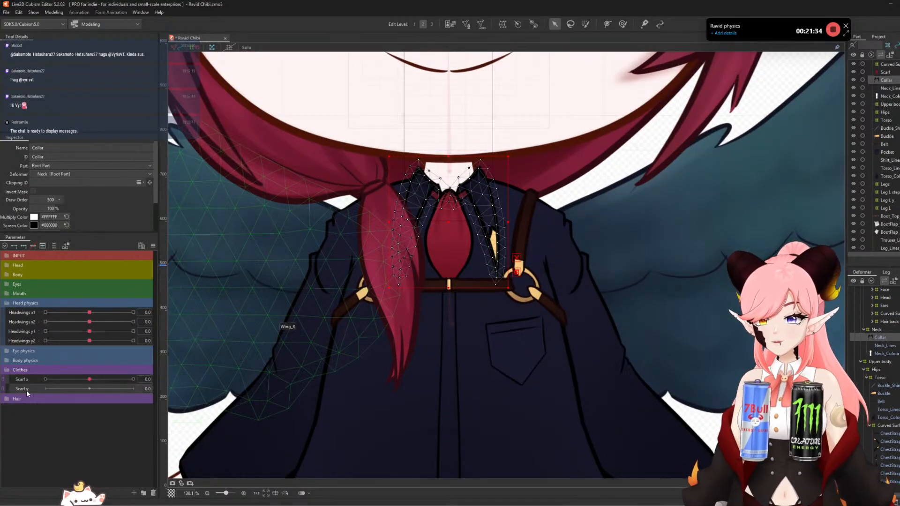
click(134, 493)
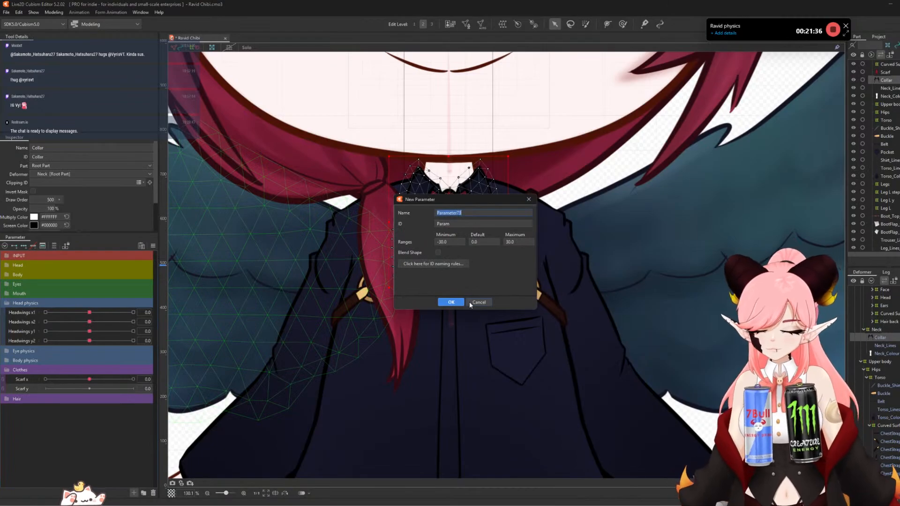
text(Collart x1)
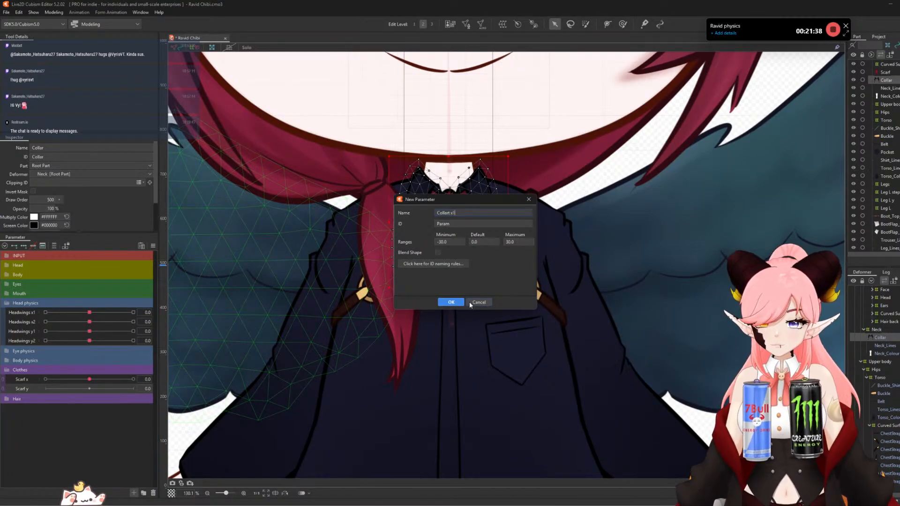
key(shift+Tab)
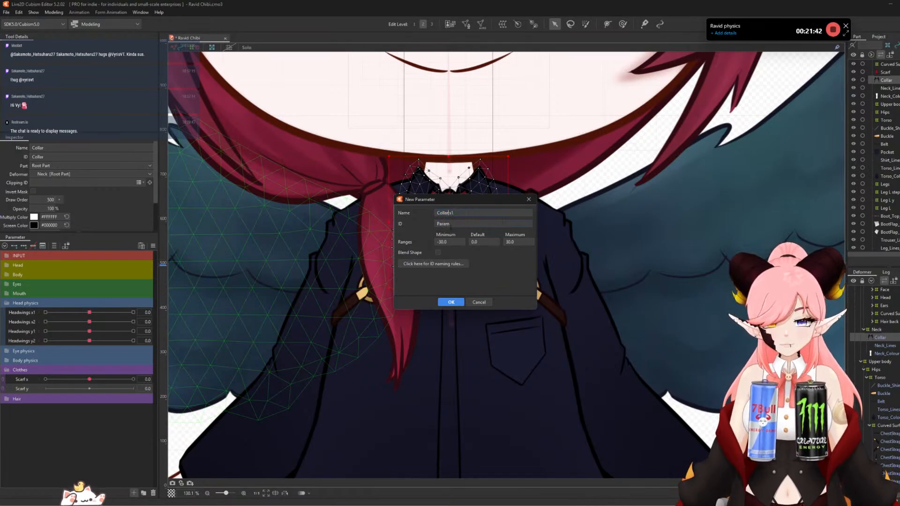
text(P)
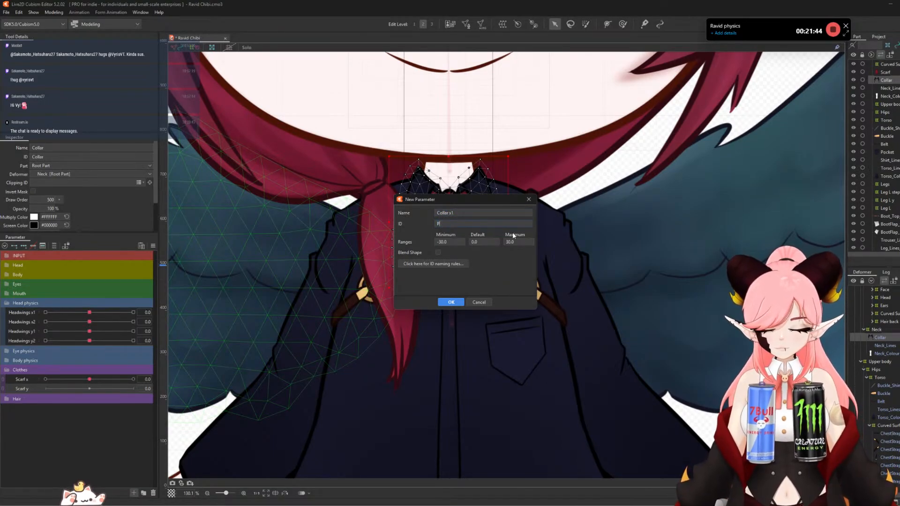
text(hysCollarX1)
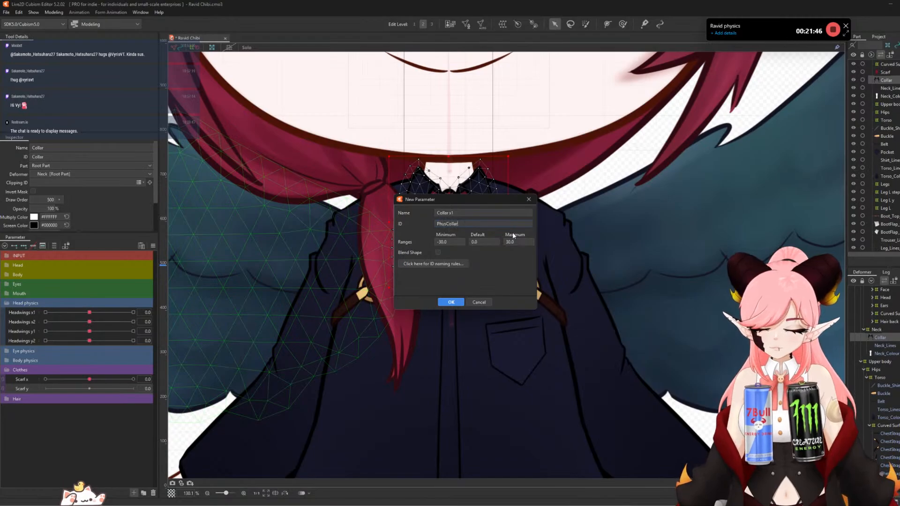
click(450, 302)
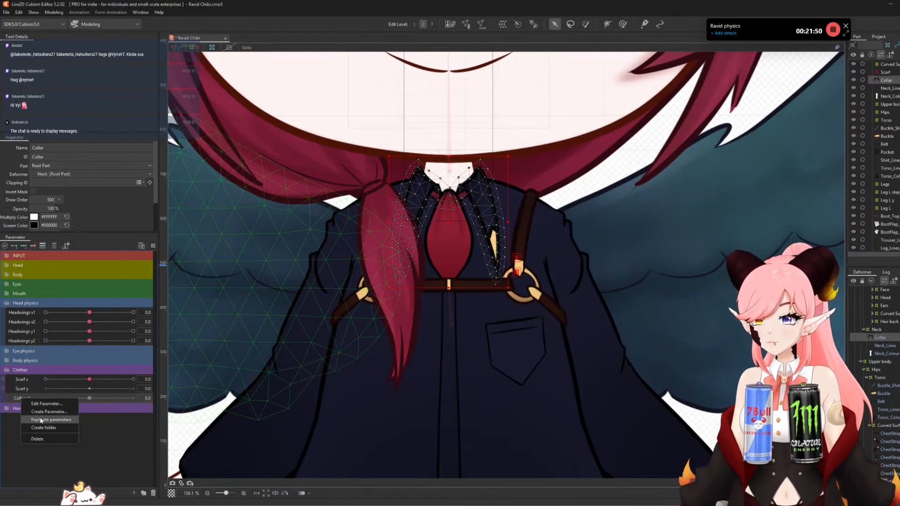
- Duplicate the Collar x1 parameter and rename the copy Collar x2, with ID PhysCollarX2
click(40, 420)
right_click(28, 408)
click(43, 413)
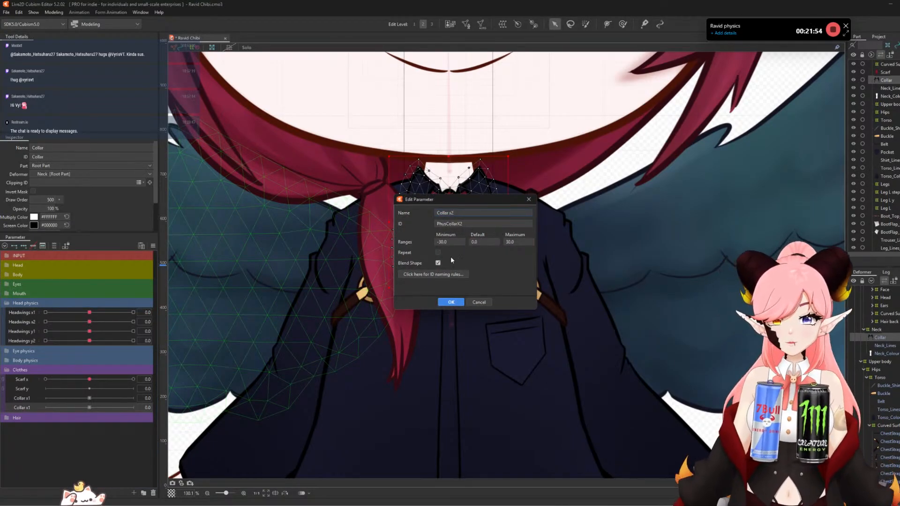
click(451, 302)
- Duplicate the Collar x2 parameter and rename the copy Collar y1, with ID PhysCollarY1
right_click(28, 410)
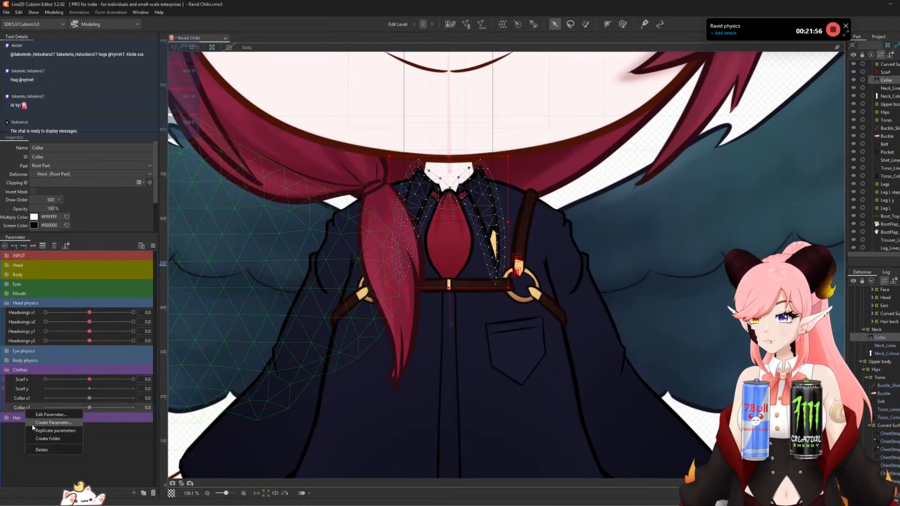
click(33, 431)
right_click(25, 419)
click(36, 425)
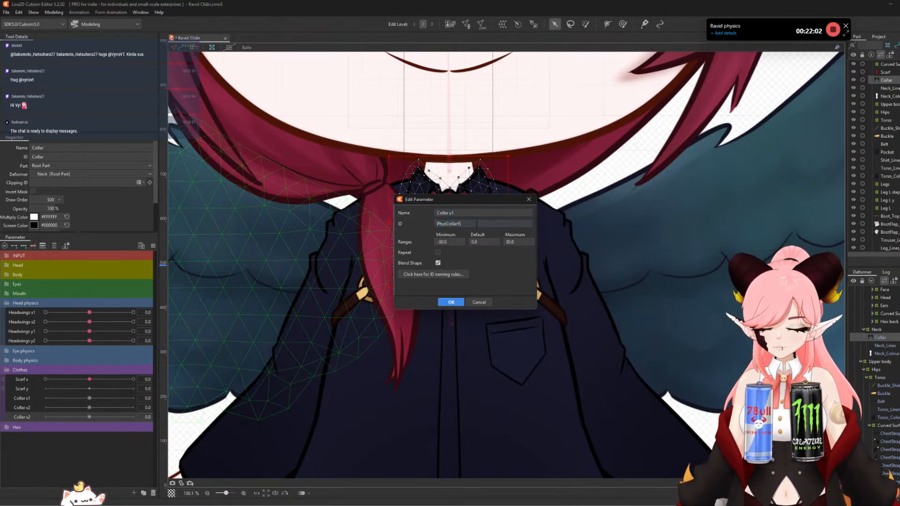
click(451, 302)
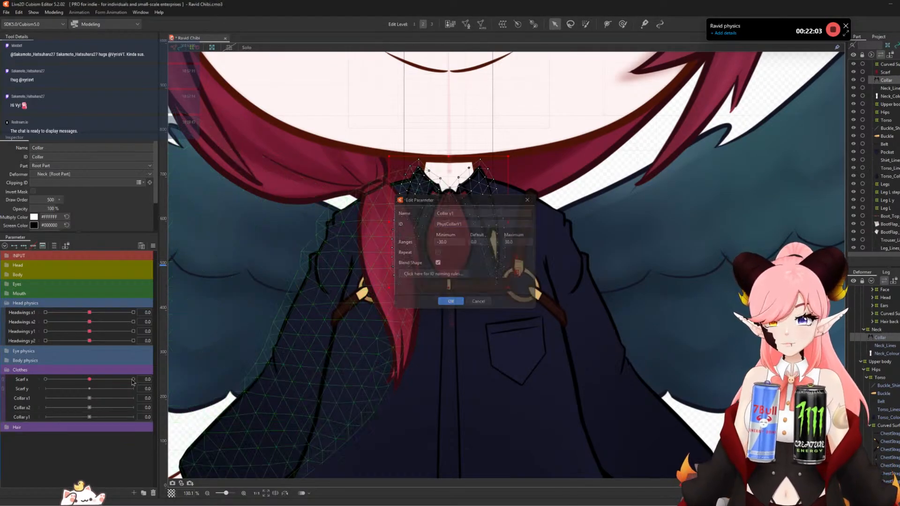
- Duplicate the Collar y1 parameter and rename the copy Collar y2, with ID PhysCollarY2
right_click(24, 418)
click(45, 439)
right_click(19, 427)
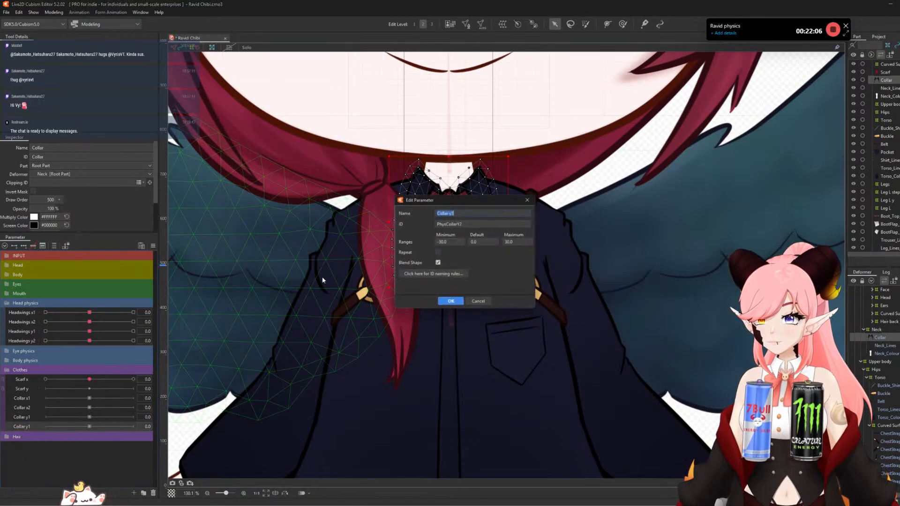
click(33, 431)
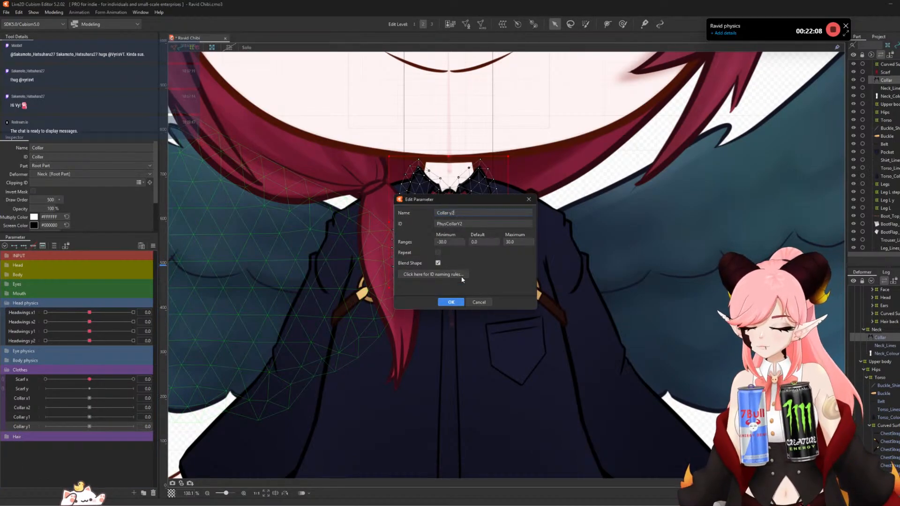
click(451, 303)
- Create a warp deformer as parent of the collar and give it three keyforms on Collar x1
click(22, 398)
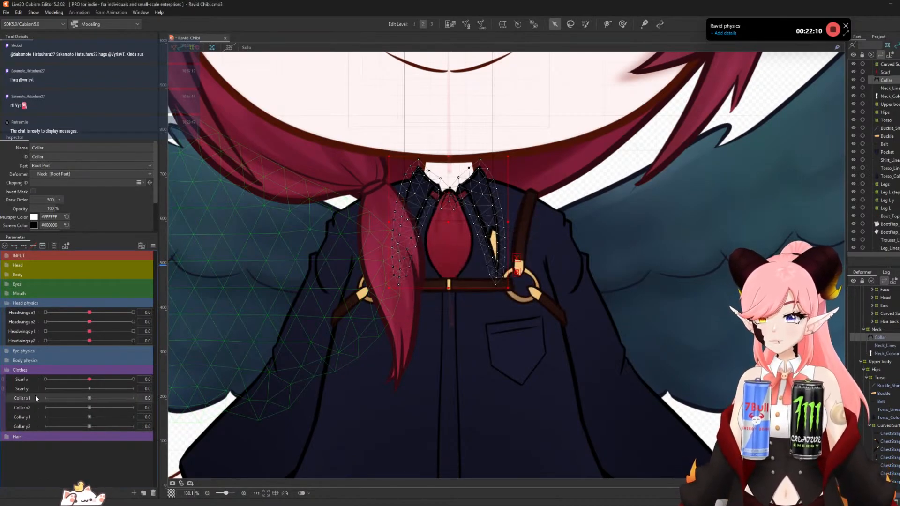
click(502, 28)
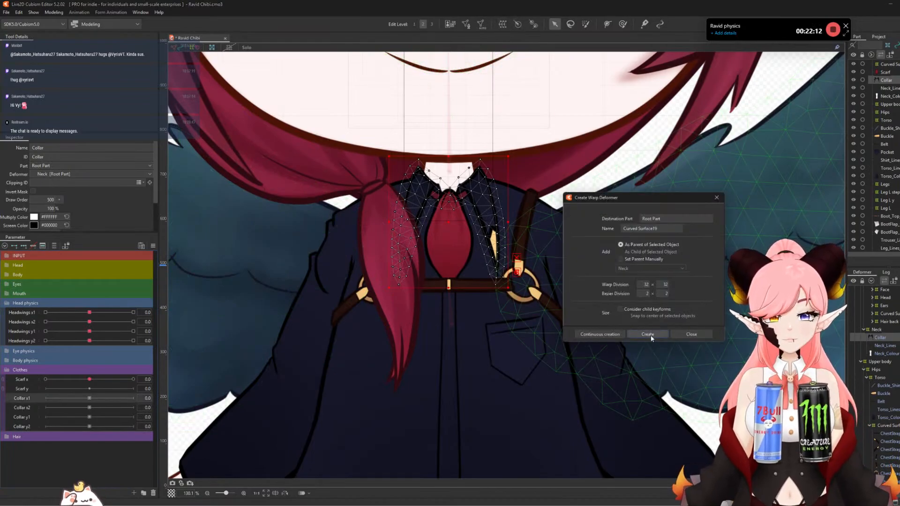
click(647, 335)
- Select the BootFlap_Out_L mesh and create a Clothes parameter named BootFlaps x1 with ID PhysBootFlapsX1 and Blend Shape enabled
scroll(468, 194, down, 4)
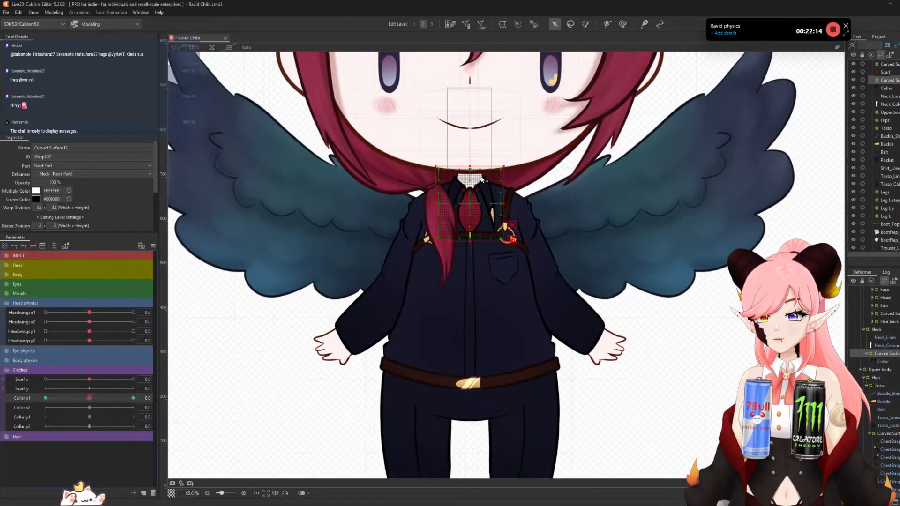
scroll(468, 194, up, 2)
scroll(468, 188, down, 3)
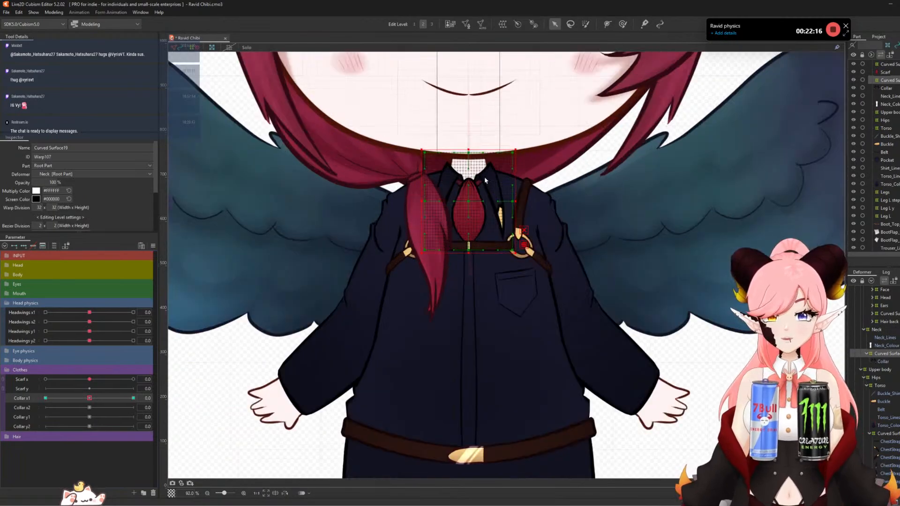
scroll(477, 142, up, 1)
scroll(477, 142, down, 1)
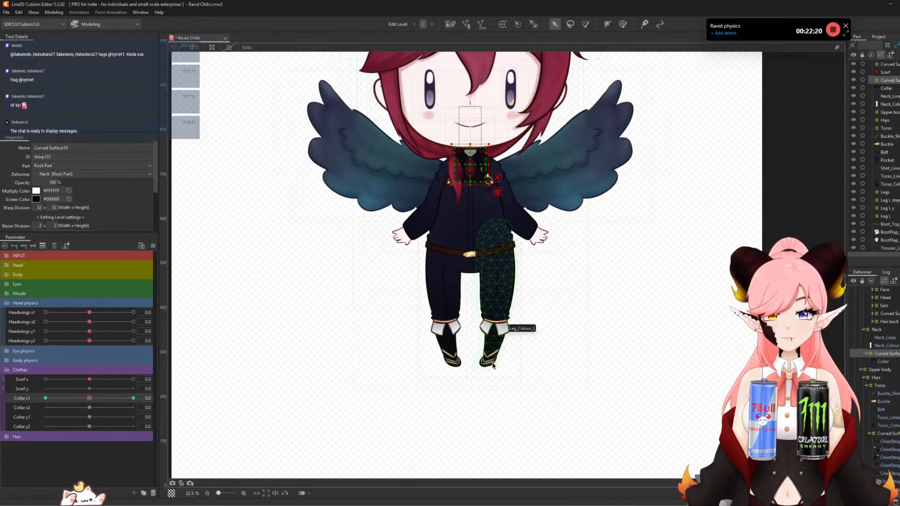
scroll(492, 364, up, 4)
click(558, 251)
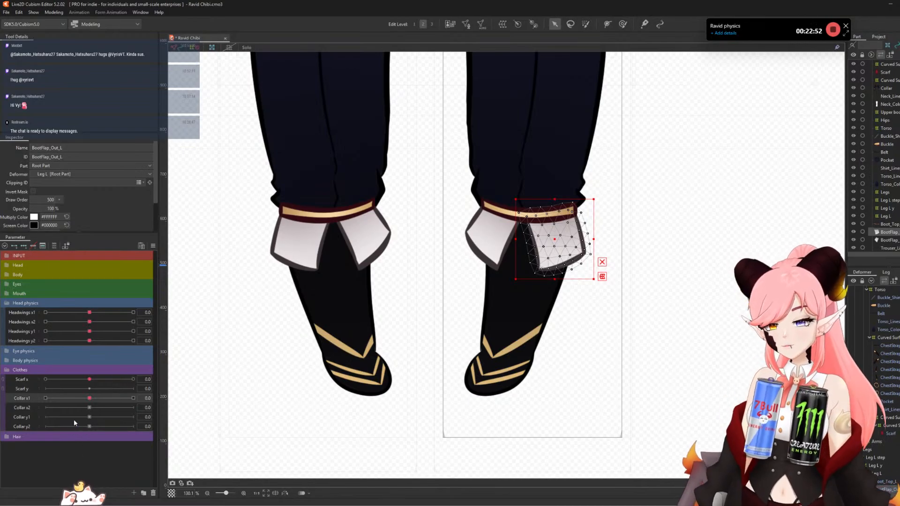
click(28, 427)
click(133, 493)
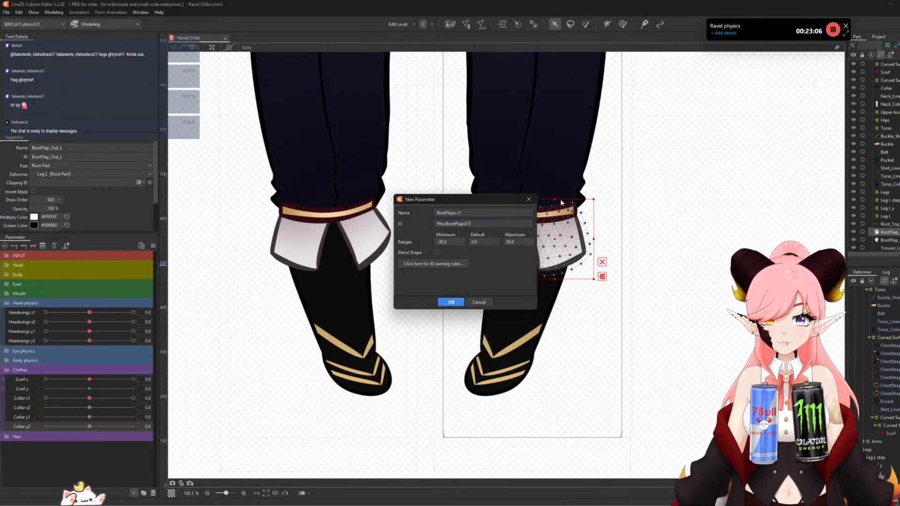
click(451, 302)
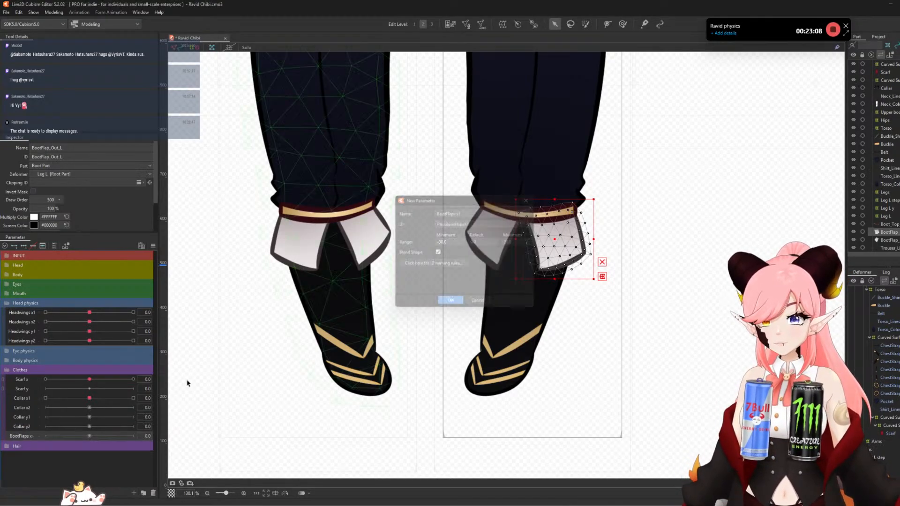
- Duplicate the BootFlaps x1 parameter and rename the copy BootFlaps x2, with ID PhysBootFlapsX2
right_click(24, 437)
click(55, 458)
right_click(25, 447)
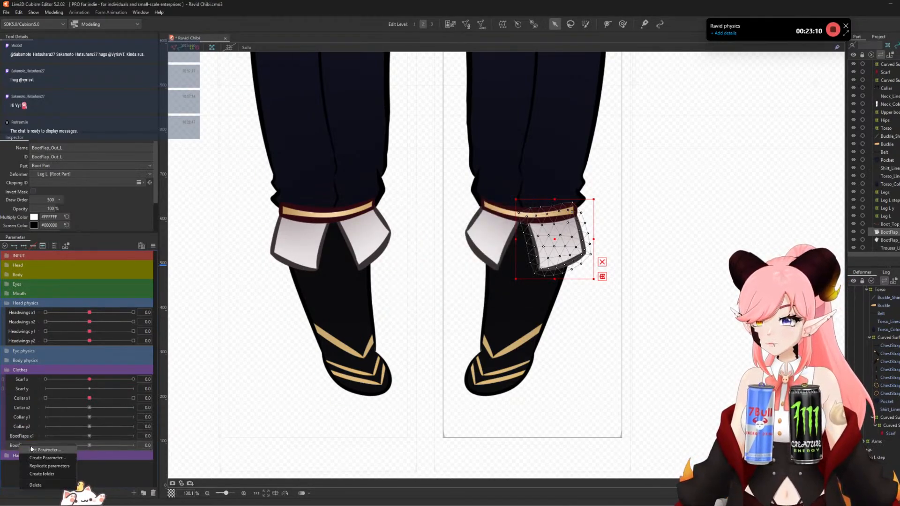
click(47, 456)
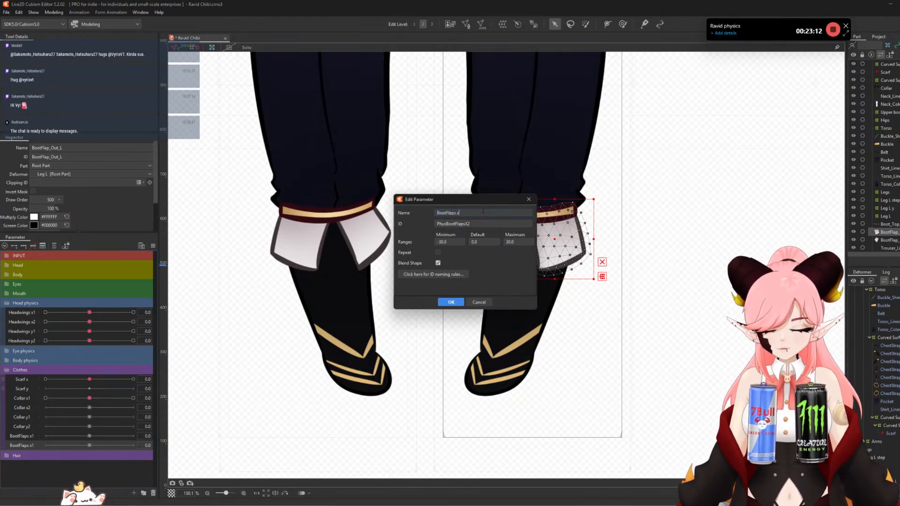
click(450, 303)
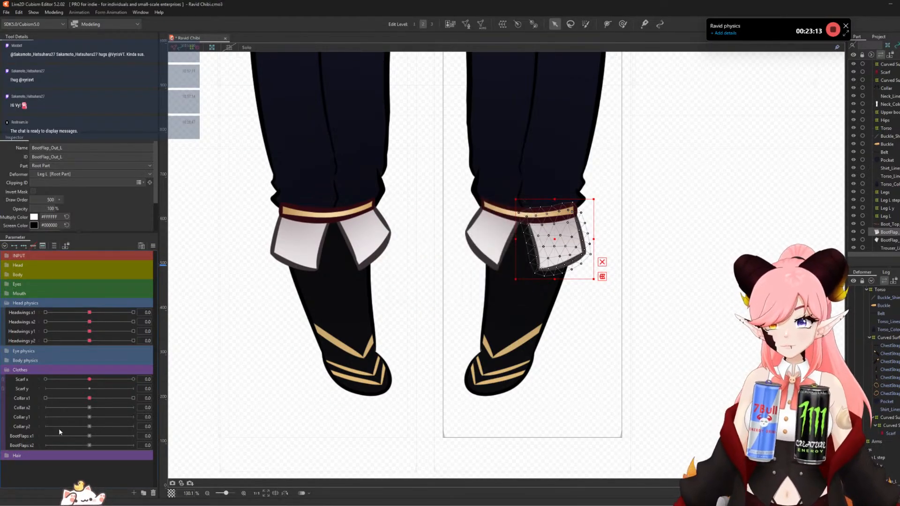
- Duplicate the BootFlaps x2 parameter and rename the copy BootFlaps y1, with ID PhysBootFlapsY1
right_click(23, 445)
click(46, 463)
right_click(31, 455)
click(46, 460)
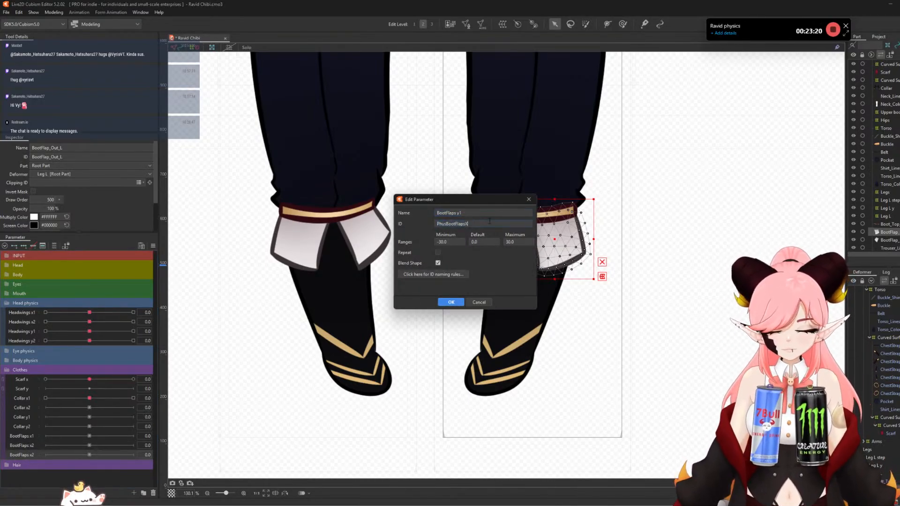
click(451, 303)
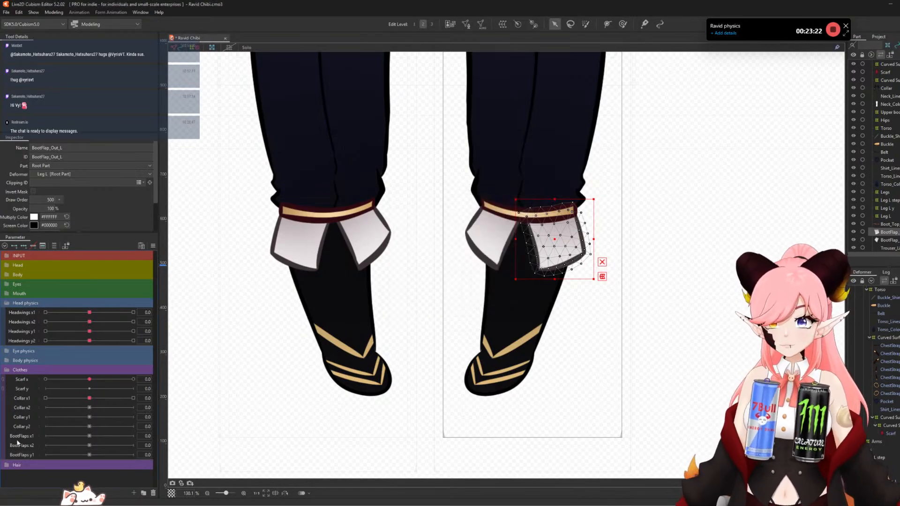
- Duplicate the BootFlaps y1 parameter and rename the copy BootFlaps y2, with ID PhysBootFlapsY2
right_click(27, 455)
click(47, 475)
right_click(26, 463)
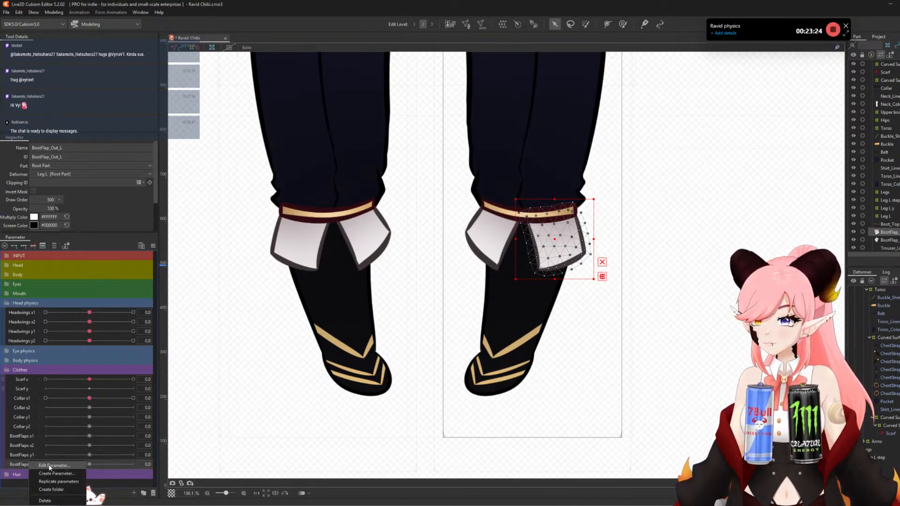
click(47, 466)
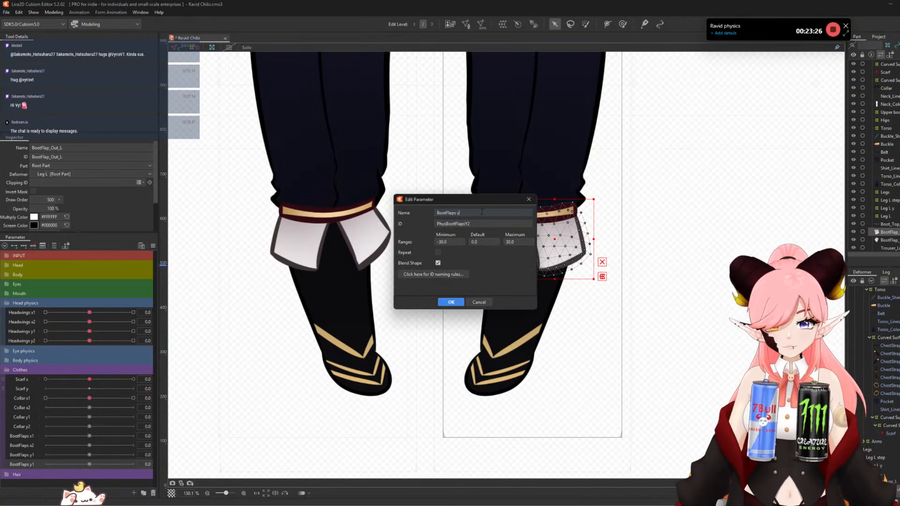
click(450, 302)
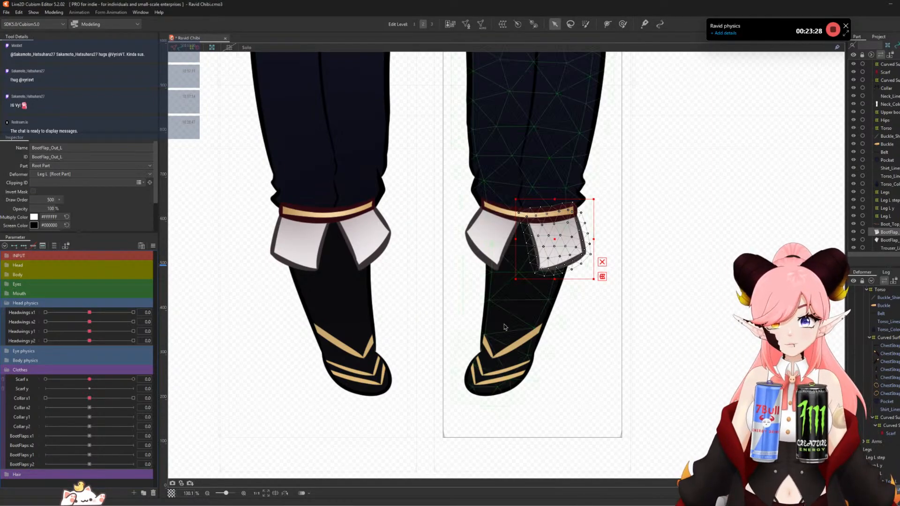
- Create a warp deformer around the BootFlap_Out_L mesh
scroll(502, 322, down, 3)
scroll(459, 239, up, 2)
scroll(459, 239, down, 1)
scroll(460, 239, up, 3)
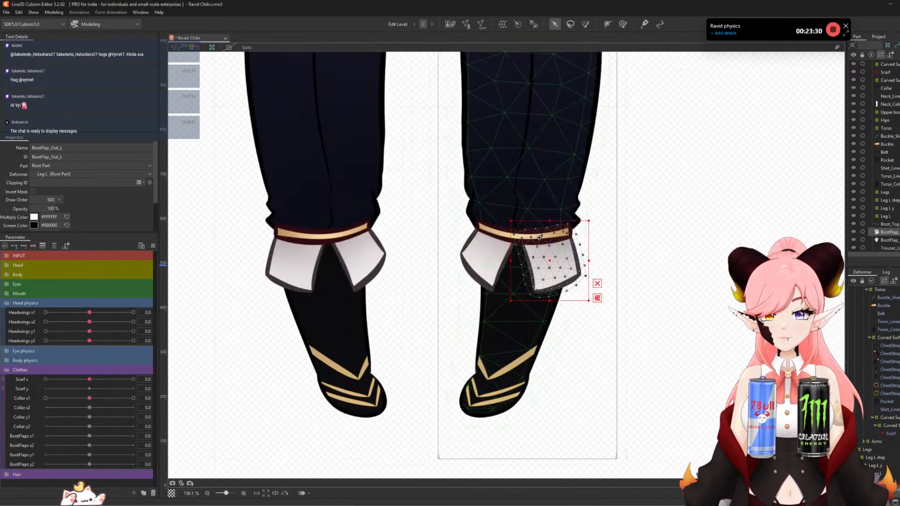
click(502, 23)
click(651, 333)
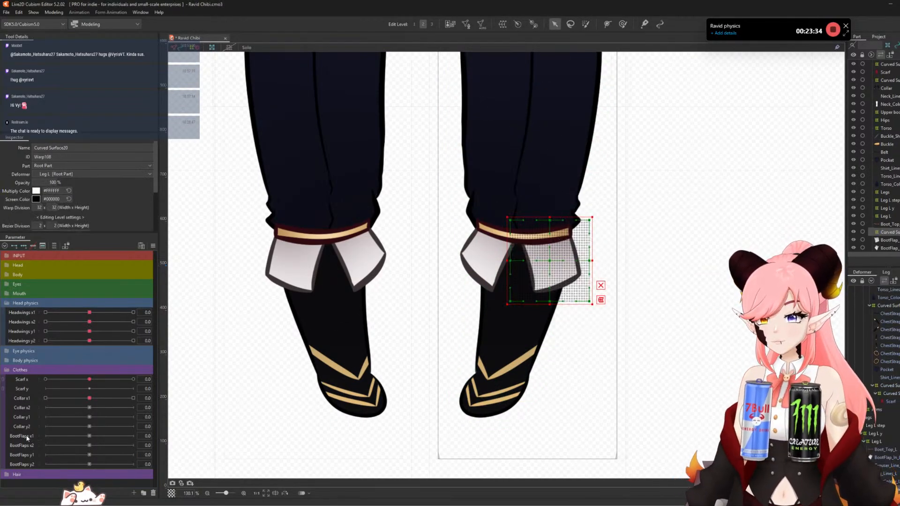
- Set the BootFlap_Out_L warp deformer's division to 21 × 21 and add three keys to it on BootFlaps x1
double_click(41, 208)
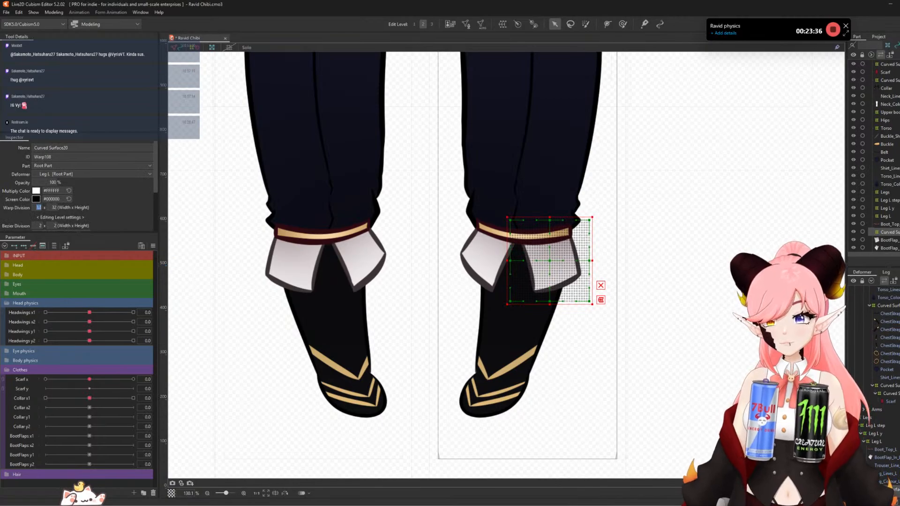
text(21)
key(Tab)
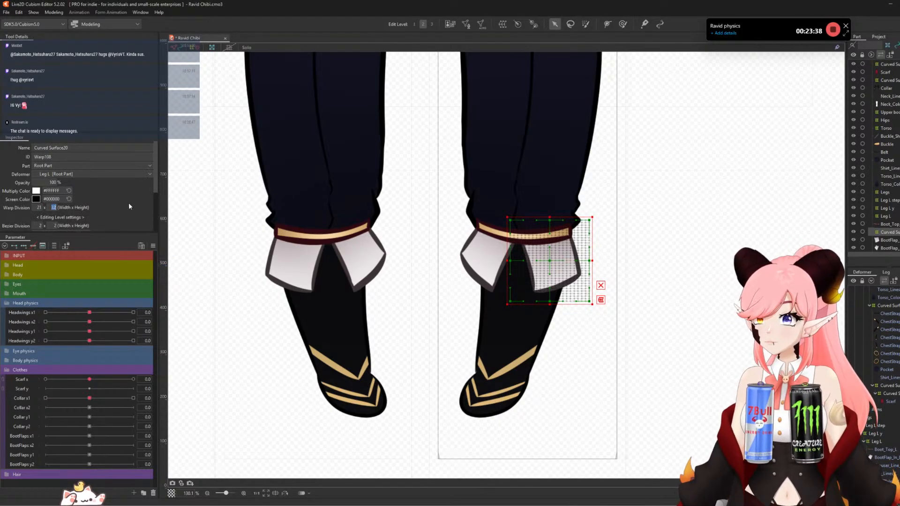
text(21)
key(Return)
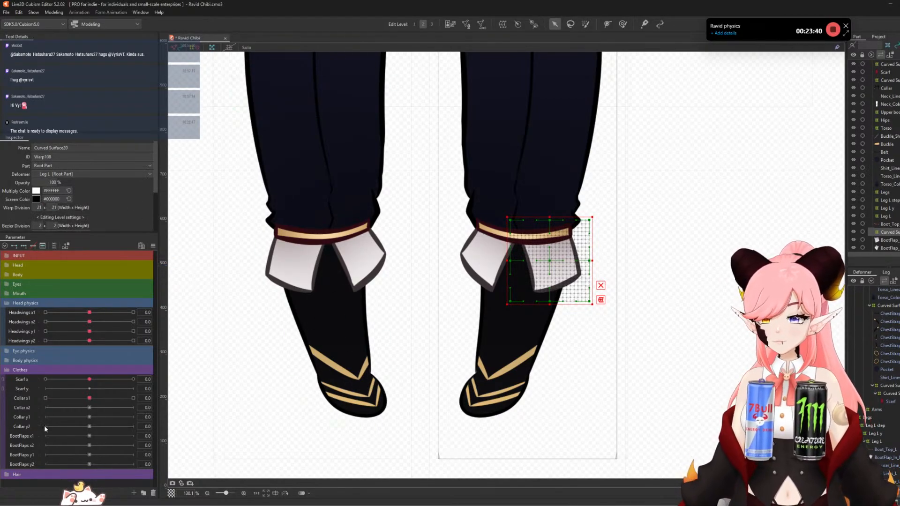
click(27, 437)
click(24, 246)
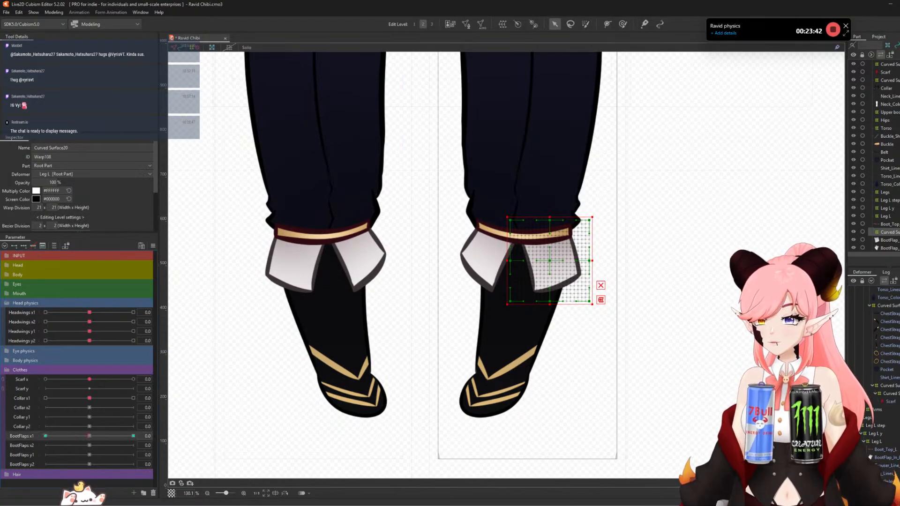
- Create a 21 × 21 warp deformer as parent of BootFlap_In_L and add three keys to it on BootFlaps x1
scroll(879, 440, down, 1)
click(889, 441)
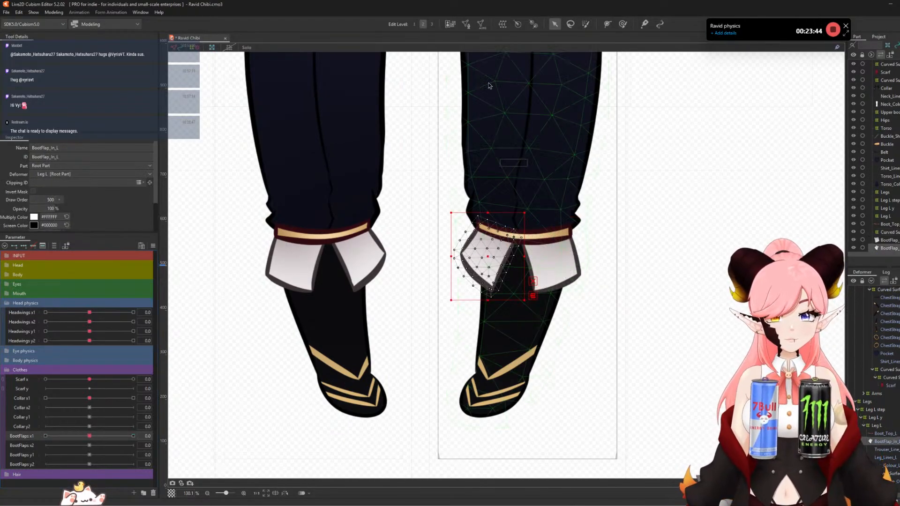
click(502, 24)
click(646, 286)
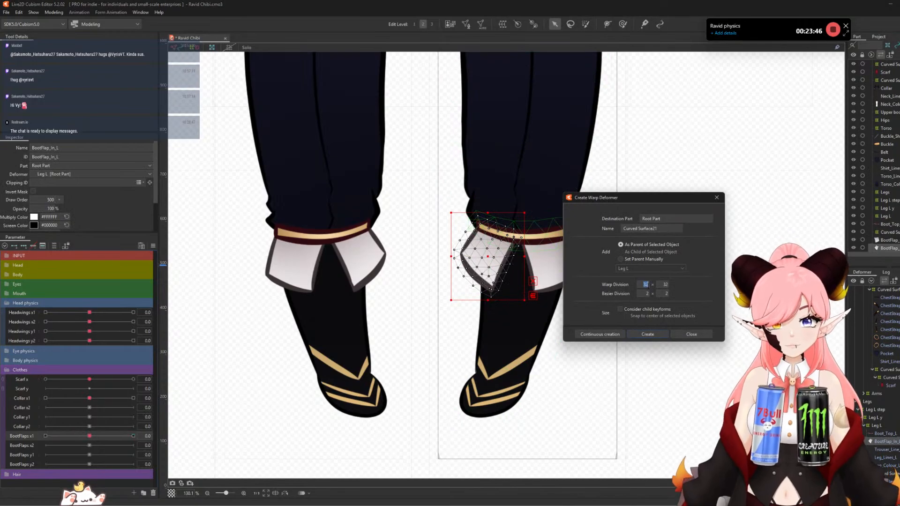
text(21)
click(665, 286)
text(21)
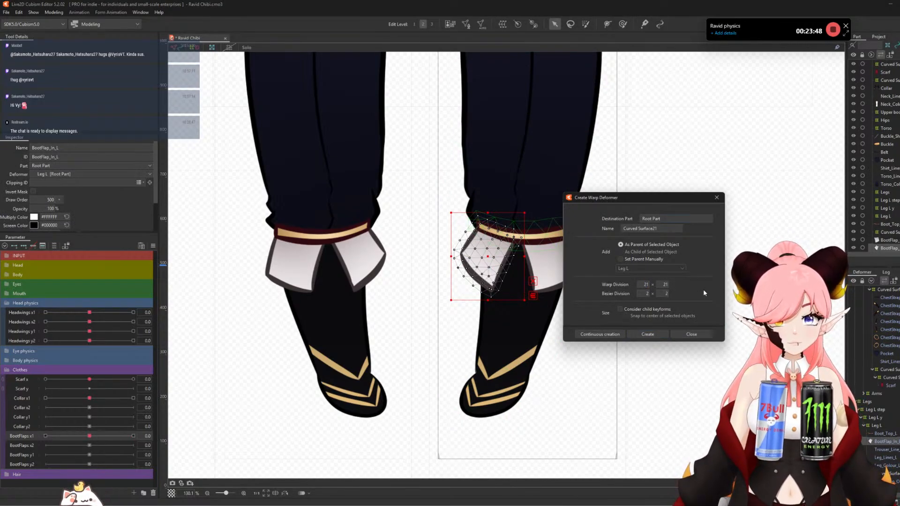
click(647, 334)
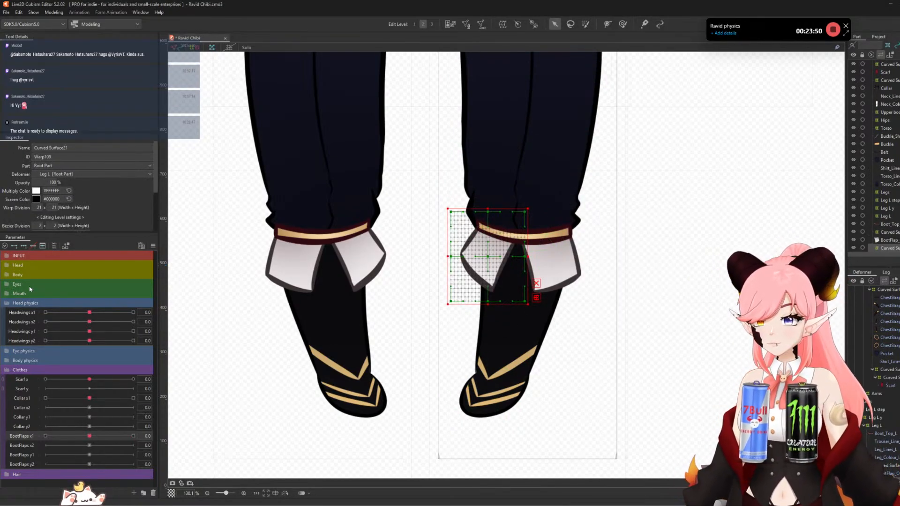
click(23, 245)
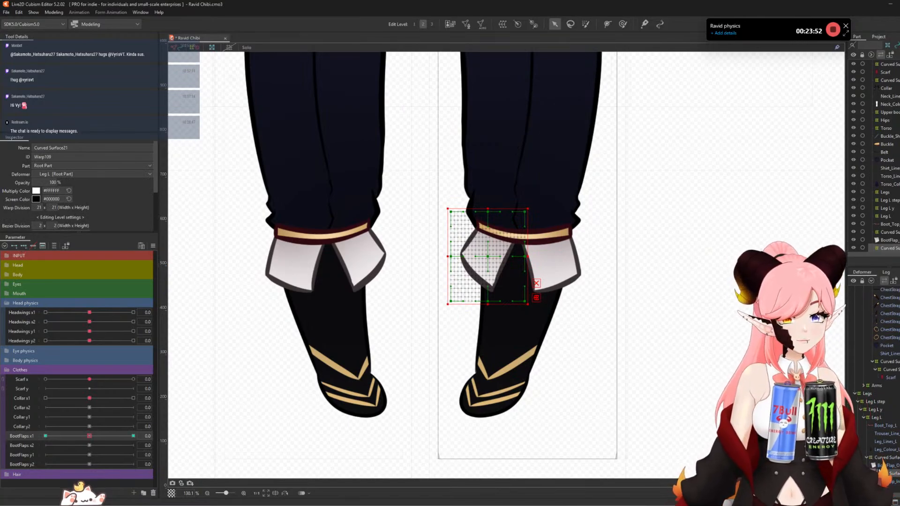
- Create a 21 × 21 warp deformer as parent of BootFlap_In_R, with three keys on BootFlaps x1
scroll(874, 384, down, 1)
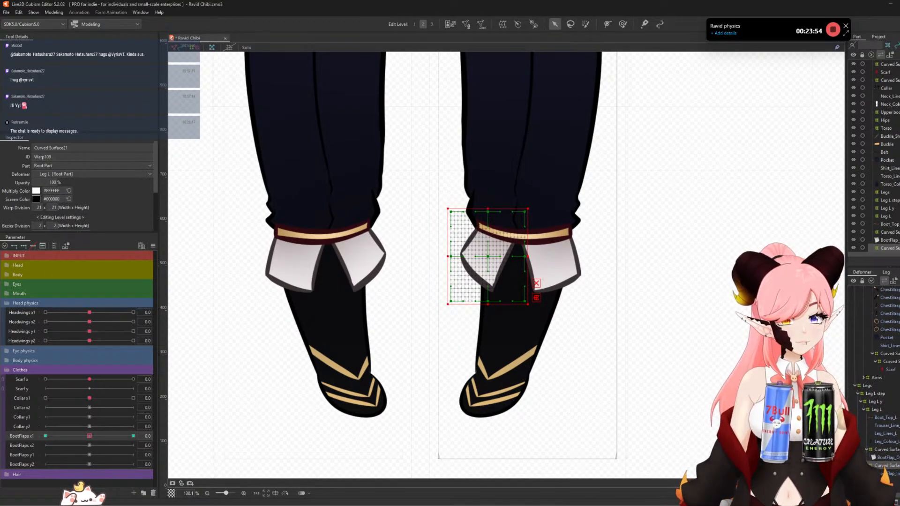
scroll(874, 384, down, 1)
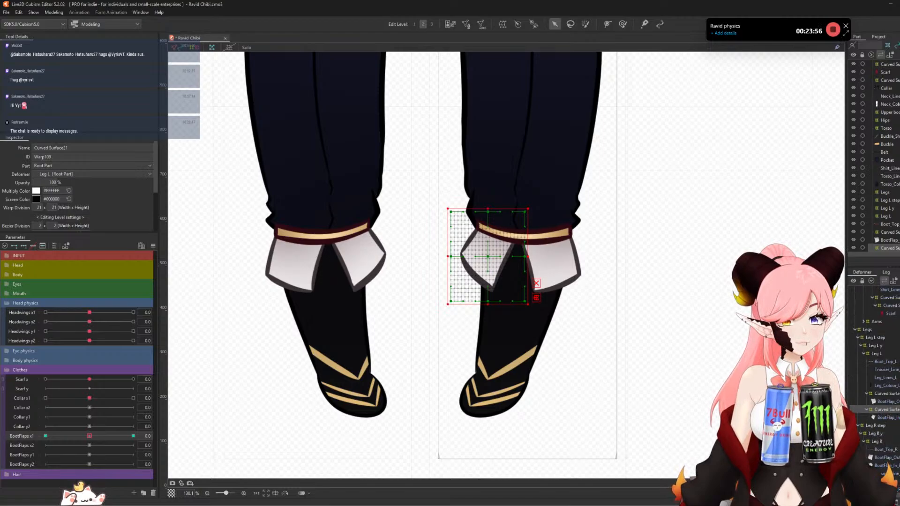
click(359, 258)
click(515, 24)
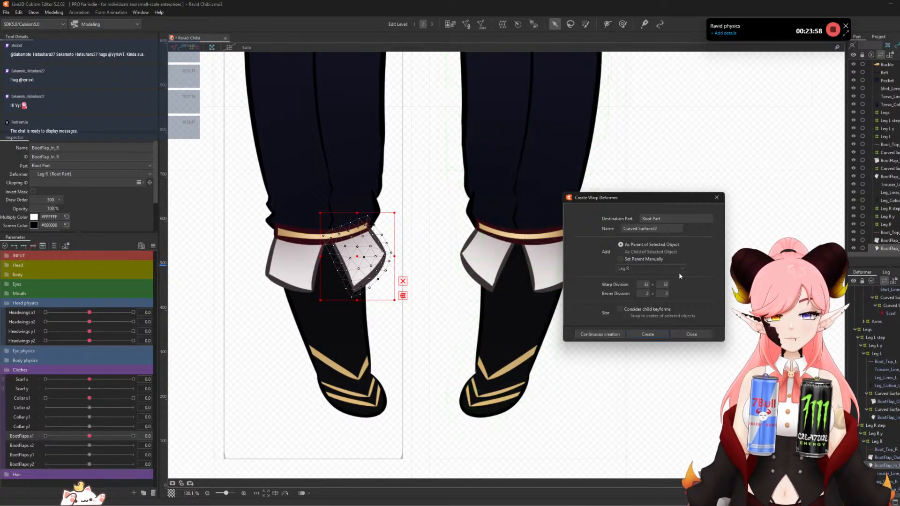
text(21)
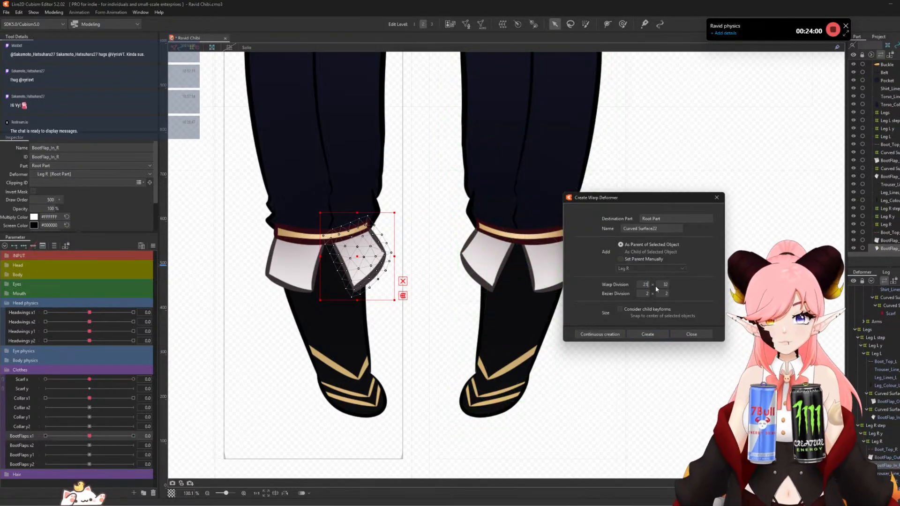
double_click(663, 284)
text(21)
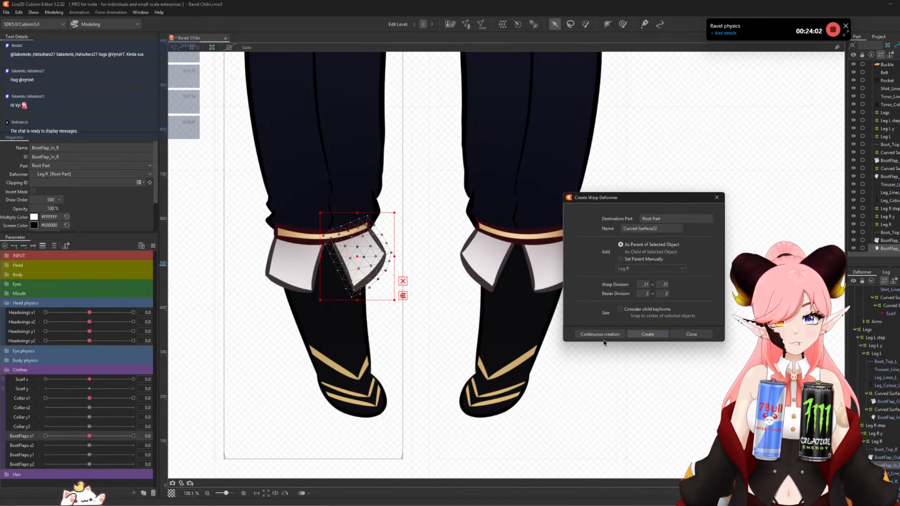
click(647, 335)
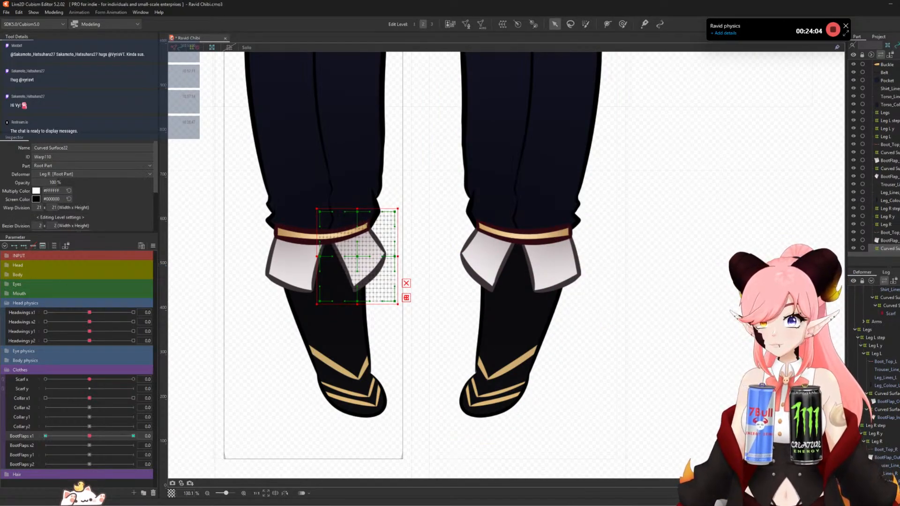
- Create a 21 × 21 warp deformer as parent of BootFlap_Out_R, with three keys on BootFlaps x1
click(295, 262)
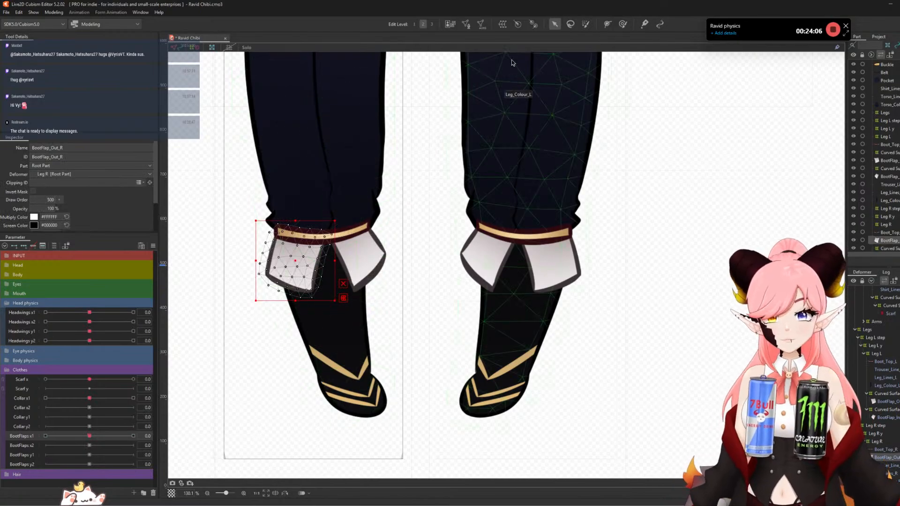
click(502, 24)
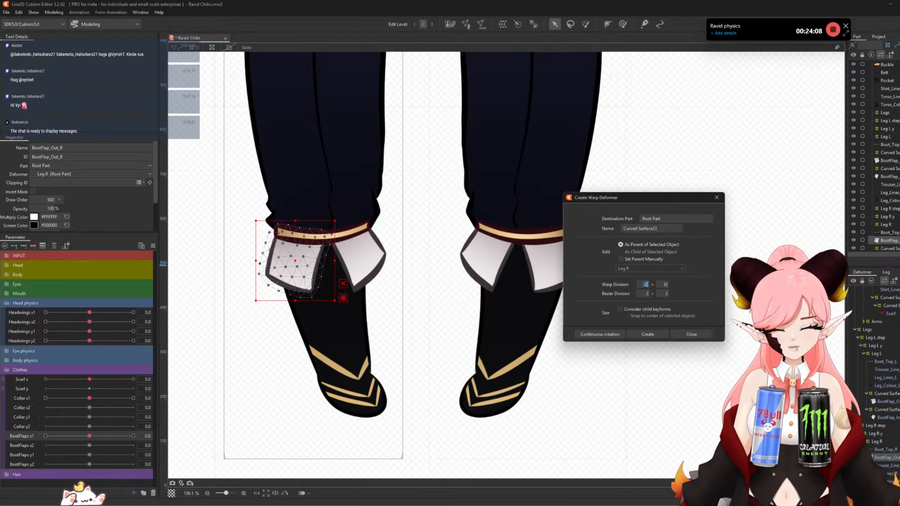
text(21)
double_click(662, 284)
text(2)
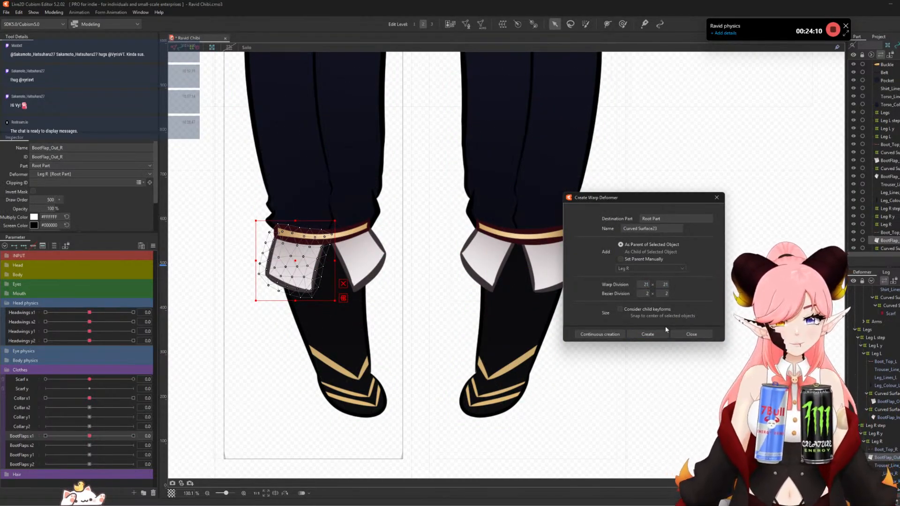
click(647, 334)
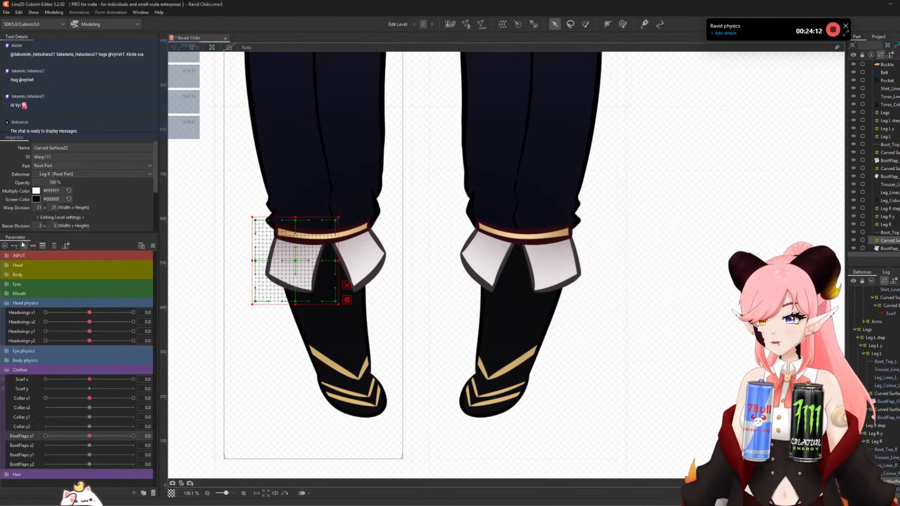
- With BootFlaps x1 at 30, shape the BootFlap_Out_R warp deformer using a resized Deform Brush
scroll(567, 362, down, 5)
scroll(462, 354, down, 1)
scroll(430, 267, up, 2)
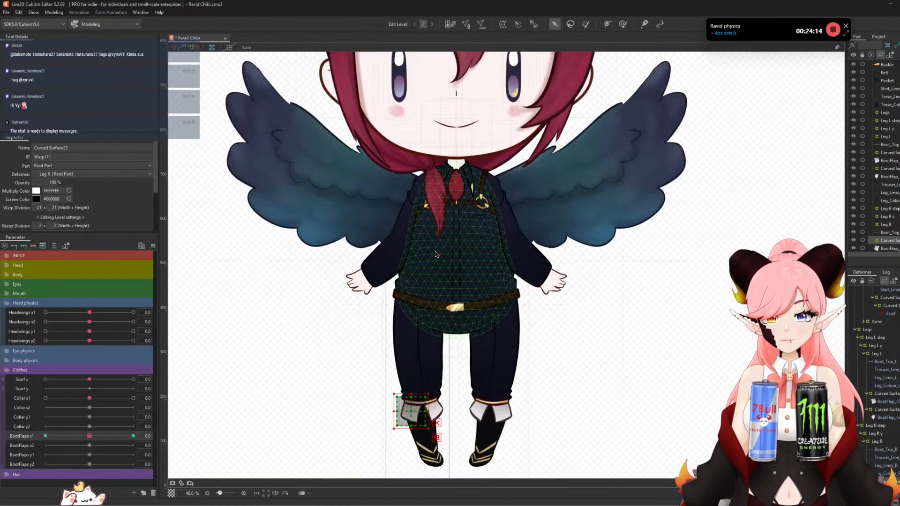
scroll(470, 118, up, 1)
scroll(460, 129, down, 2)
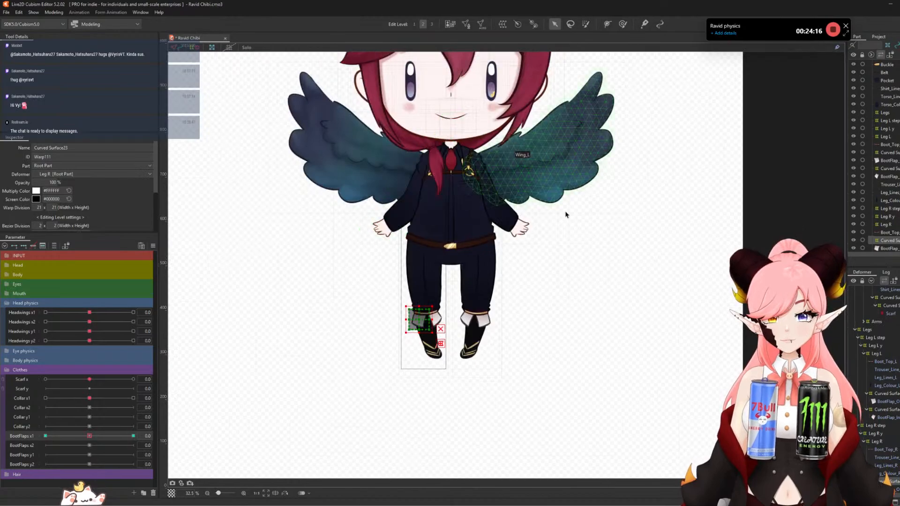
scroll(473, 321, up, 3)
scroll(345, 374, up, 2)
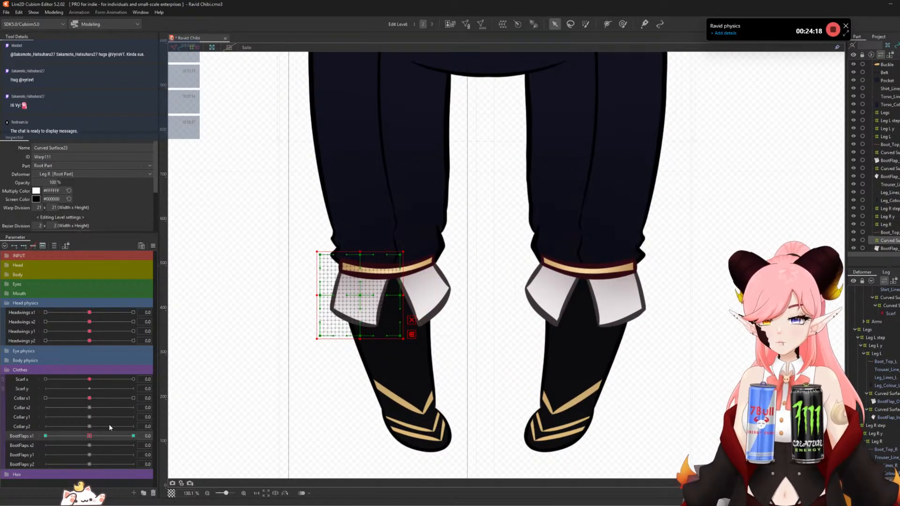
click(133, 436)
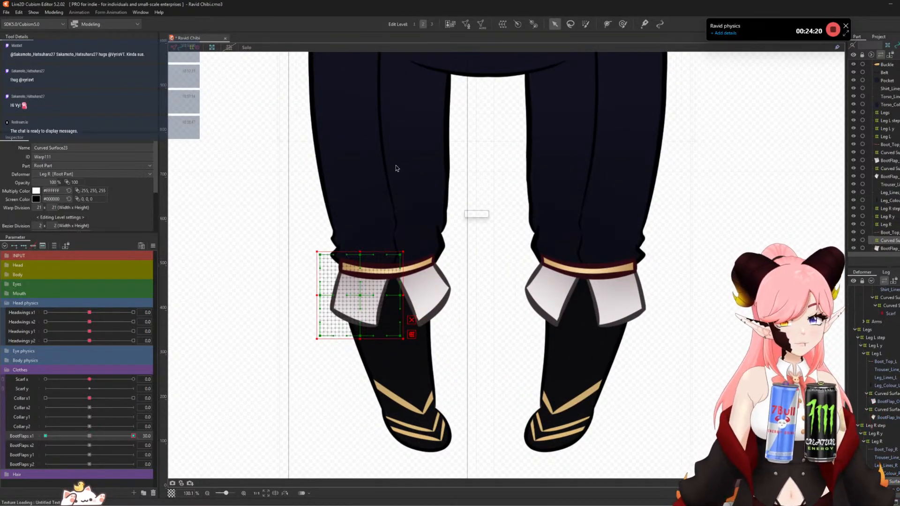
click(622, 23)
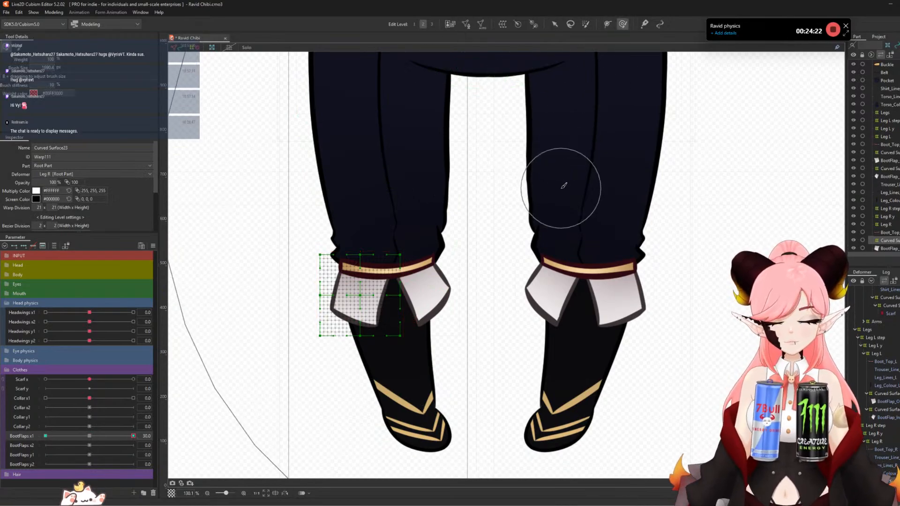
key(b)
drag(648, 195, 79, 219)
key(b)
drag(346, 298, 299, 313)
scroll(319, 305, up, 3)
key(b)
mouse_move(478, 287)
mouse_down()
mouse_move(433, 289)
mouse_move(407, 302)
mouse_move(352, 284)
mouse_move(349, 273)
mouse_move(434, 294)
mouse_move(460, 291)
mouse_move(446, 276)
mouse_move(451, 301)
mouse_move(458, 282)
mouse_up()
key(b)
key(b)
key(b)
key(b)
mouse_move(427, 325)
mouse_down()
mouse_move(451, 329)
mouse_move(433, 319)
mouse_move(442, 315)
mouse_up()
key(b)
- With BootFlaps x1 at -30, brush the middle of the BootFlap_Out_R deformer outward so both side edges bow away from the other leg
mouse_move(133, 436)
mouse_down()
mouse_move(76, 437)
mouse_move(211, 434)
mouse_move(45, 436)
mouse_up()
key(b)
mouse_move(393, 286)
mouse_down()
mouse_move(437, 300)
mouse_move(428, 299)
mouse_up()
drag(357, 274, 340, 273)
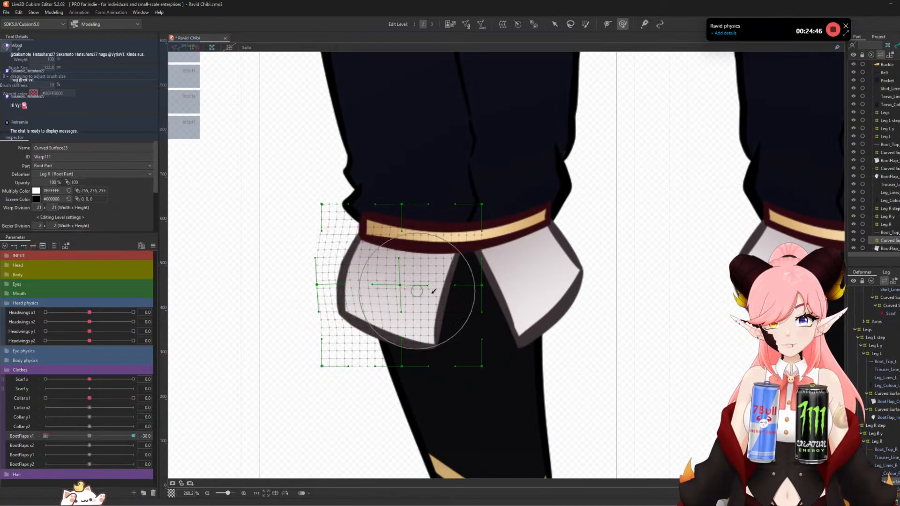
drag(433, 291, 424, 291)
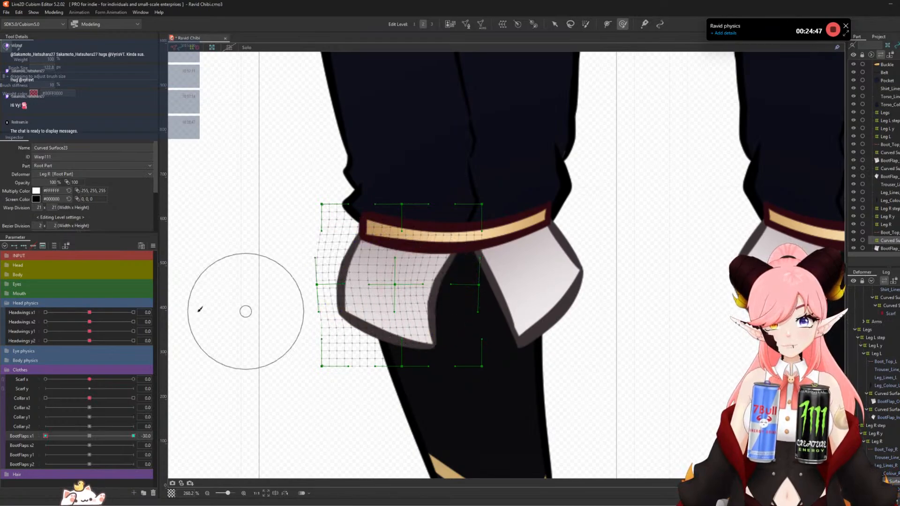
- Reset BootFlaps x1 to 0, add three BootFlaps x2 keys, and at 30 brush the lower edge of BootFlap_Out_R inward
click(91, 435)
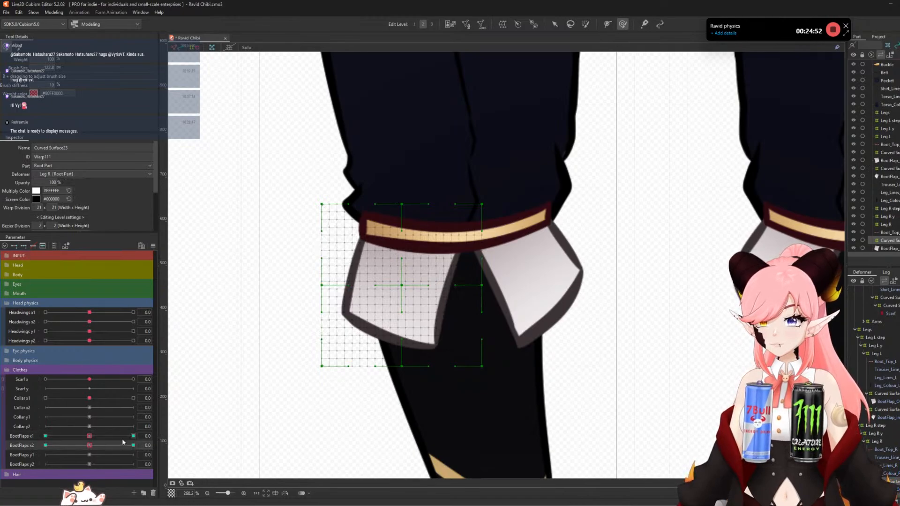
click(133, 445)
key(b)
mouse_move(318, 349)
mouse_down()
mouse_move(384, 392)
mouse_move(375, 389)
mouse_up()
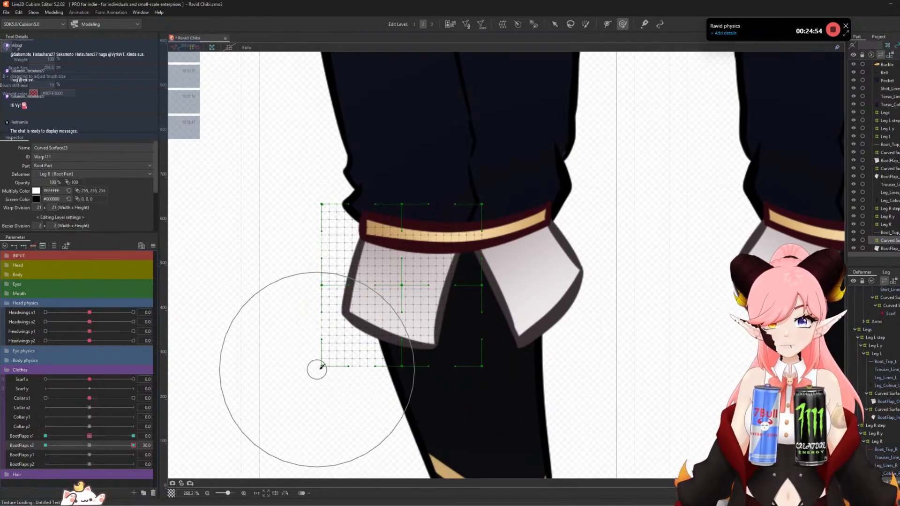
drag(320, 369, 338, 373)
drag(426, 398, 445, 396)
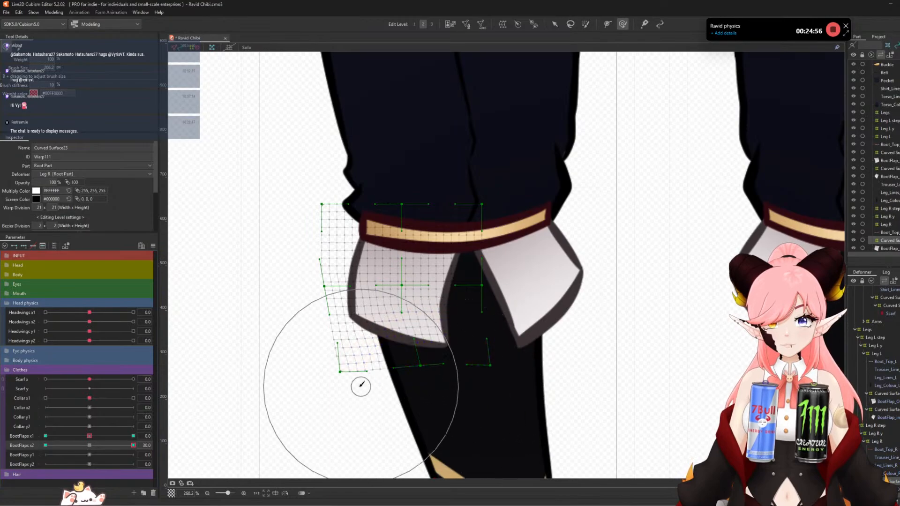
drag(361, 387, 374, 388)
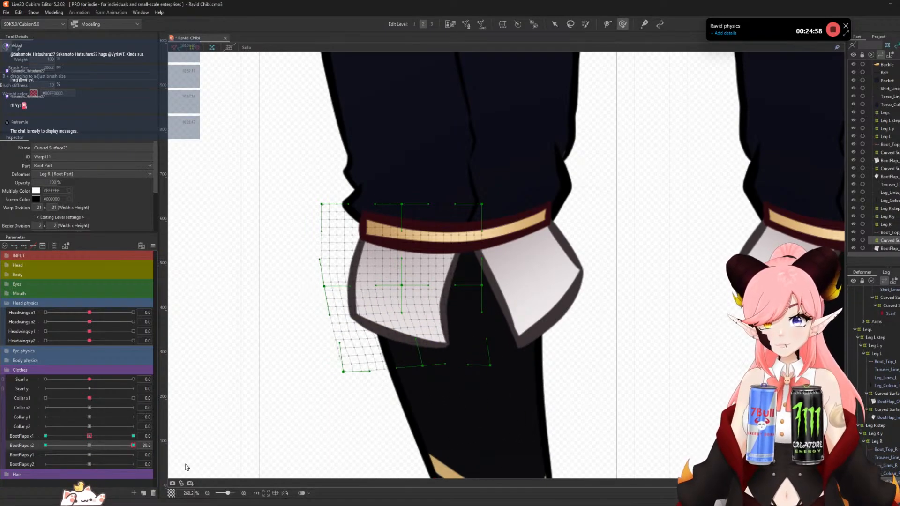
mouse_move(133, 445)
mouse_down()
mouse_move(50, 440)
mouse_move(235, 463)
mouse_up()
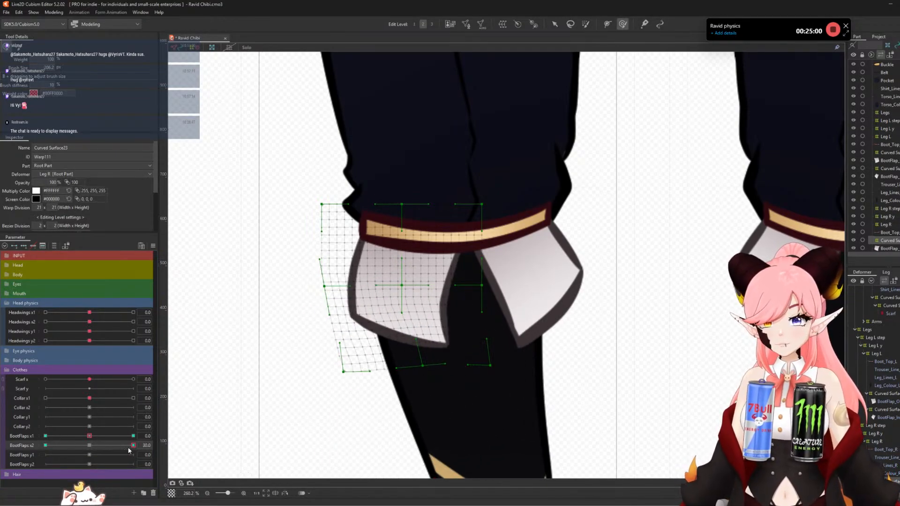
- With BootFlaps x2 at -30, brush the lower edge of the BootFlap_Out_R deformer outward
drag(133, 445, 45, 445)
mouse_move(342, 352)
mouse_down()
mouse_move(328, 359)
mouse_move(323, 350)
mouse_up()
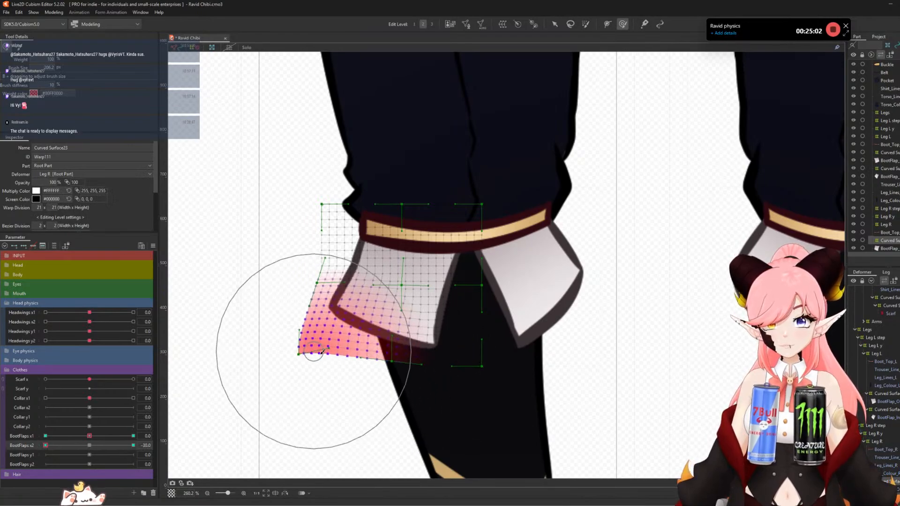
drag(442, 389, 364, 375)
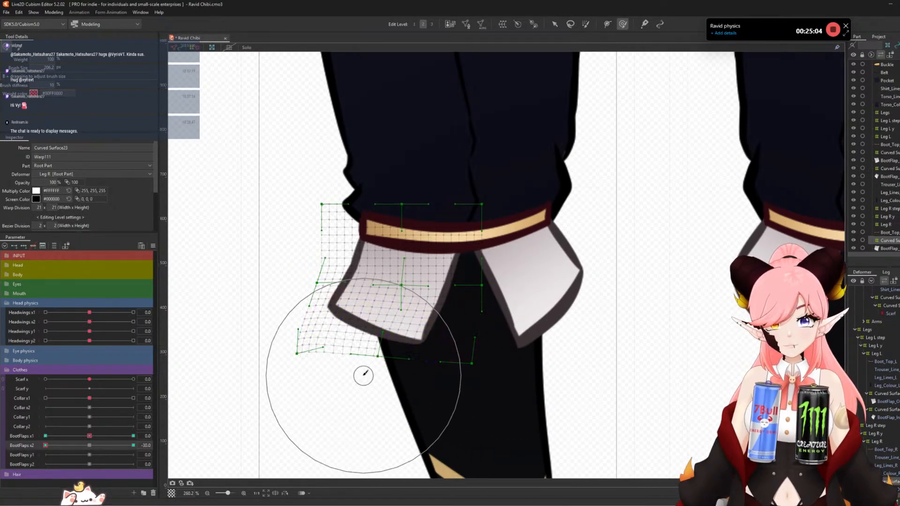
drag(310, 351, 301, 345)
- Reset BootFlaps x2 to 0 and sweep BootFlaps x1 through its range to preview the outer right flap's motion
scroll(293, 291, down, 3)
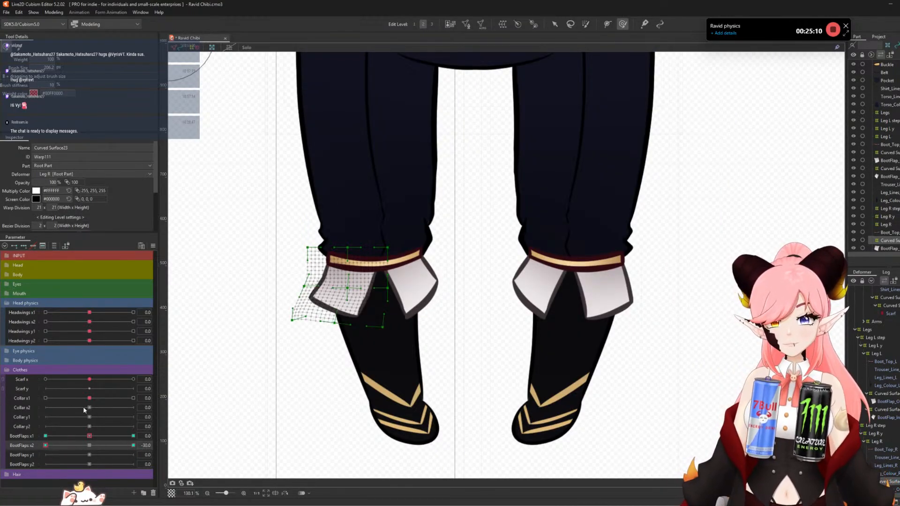
click(90, 446)
drag(91, 436, 131, 437)
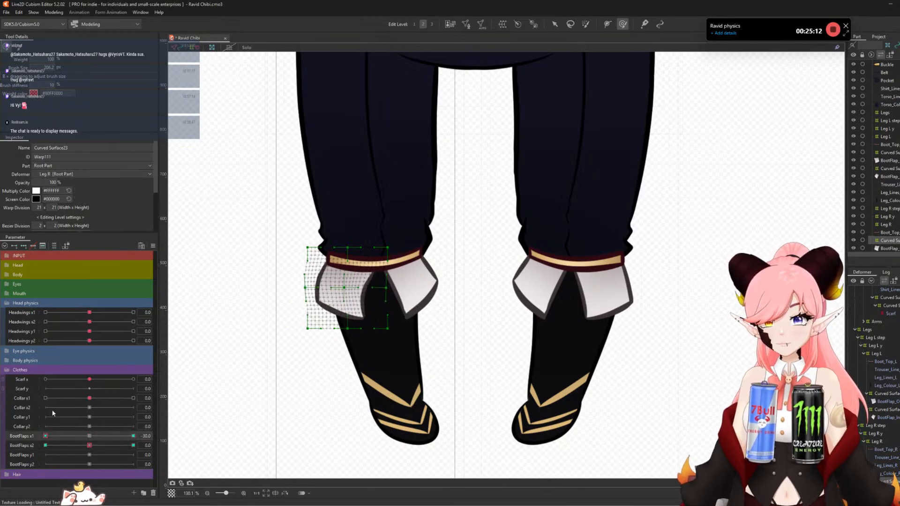
- Reset BootFlaps x1 to 0 and rename the parameter BootFlaps Out1 with the ID PhysBootFlapsOut1
click(89, 435)
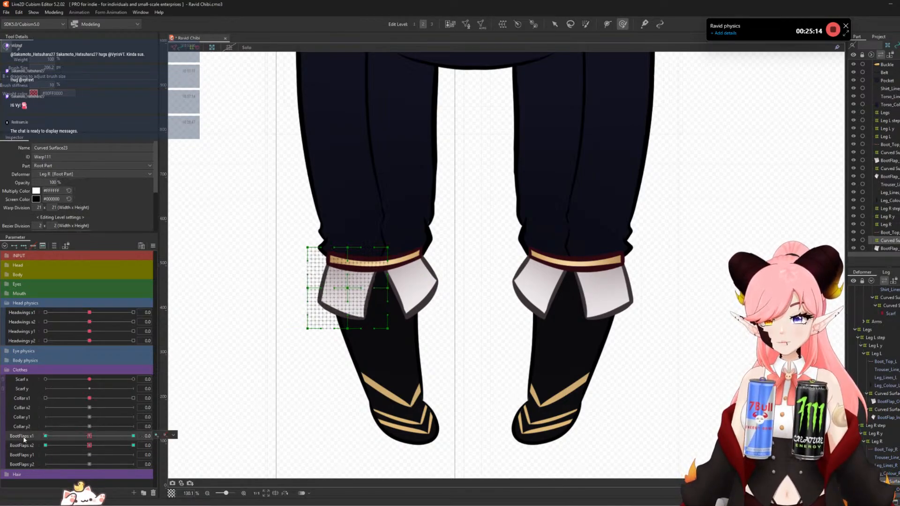
click(38, 442)
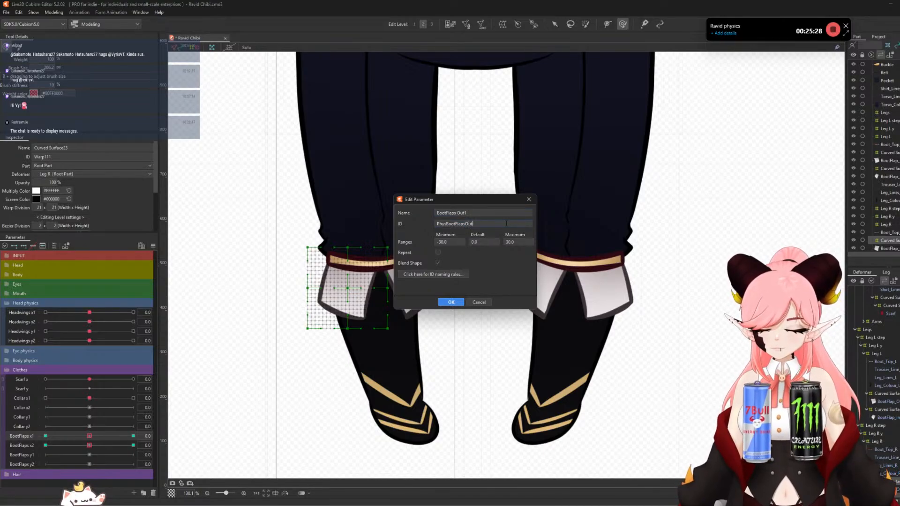
click(460, 303)
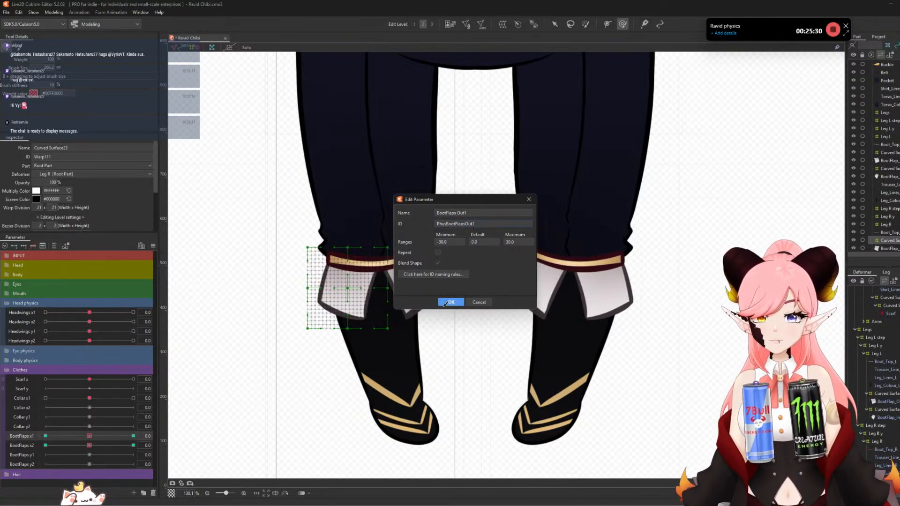
- Rename the BootFlaps x2 parameter BootFlaps Out2 with the ID PhysBootFlapsOut2
right_click(29, 444)
click(37, 451)
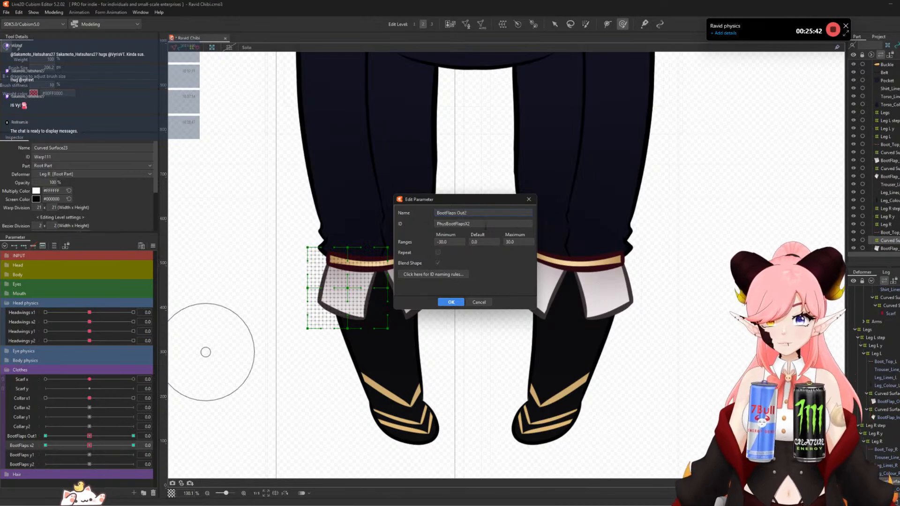
text(Out)
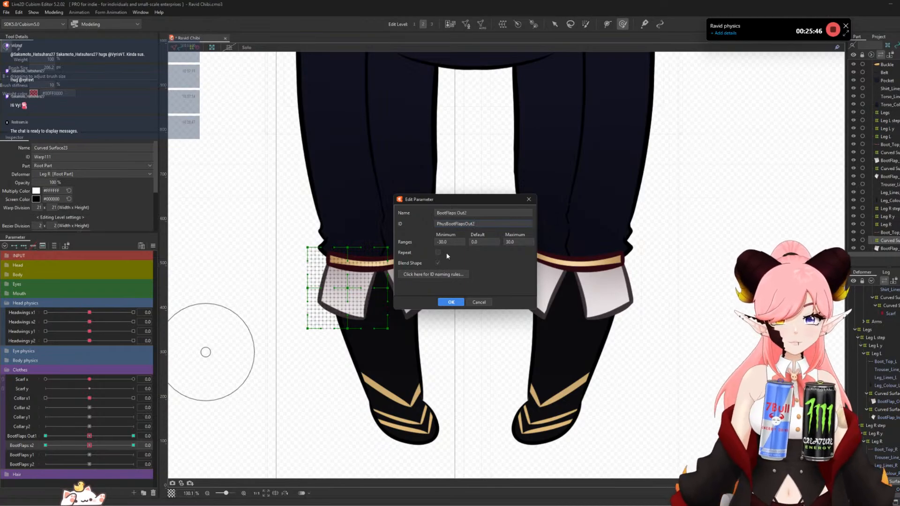
click(450, 303)
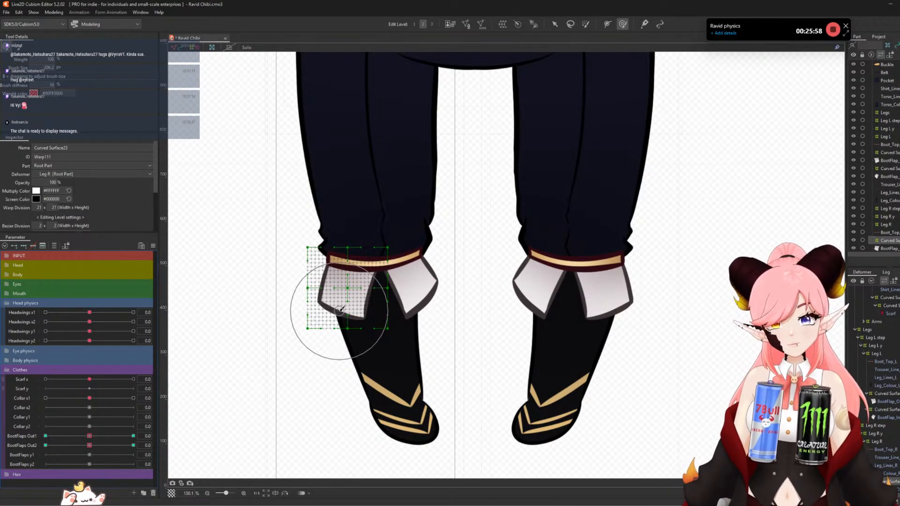
- Sweep BootFlaps Out1 and BootFlaps Out2 through their ranges to preview the outer right flap, returning both to 0
drag(89, 436, 237, 429)
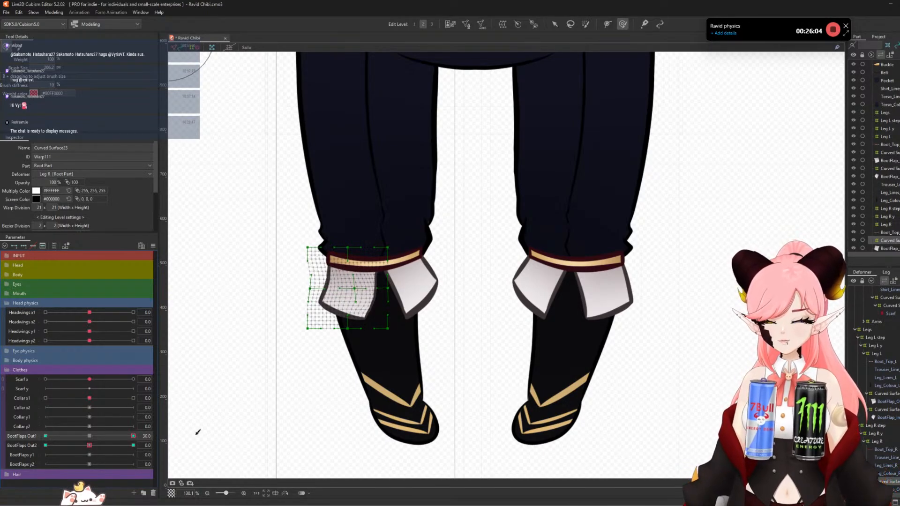
drag(197, 433, 14, 432)
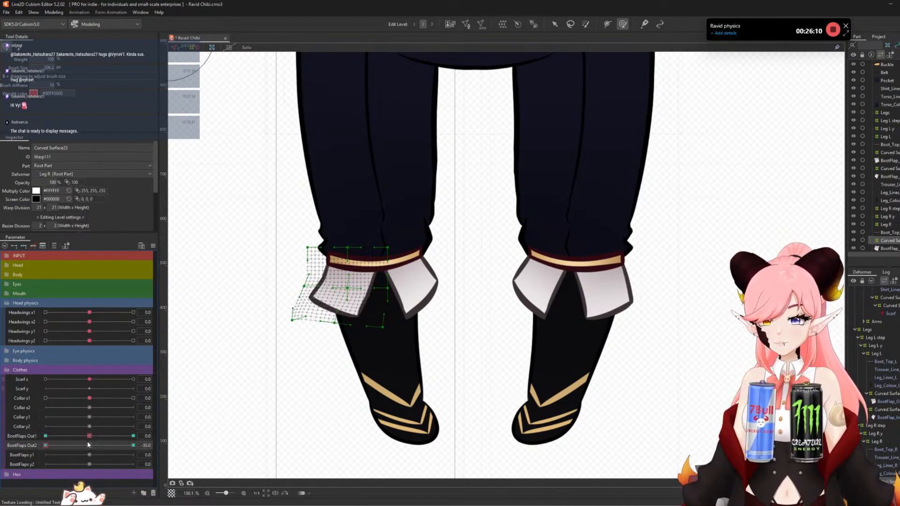
drag(87, 444, 96, 451)
- Rename the BootFlaps y1 parameter BootFlaps In1 with the ID PhysBootFlapsIn1
double_click(23, 454)
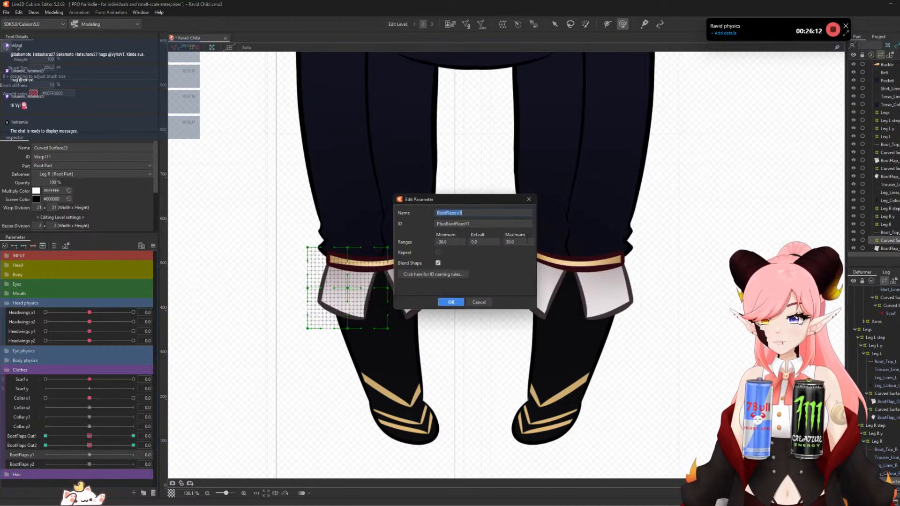
click(471, 212)
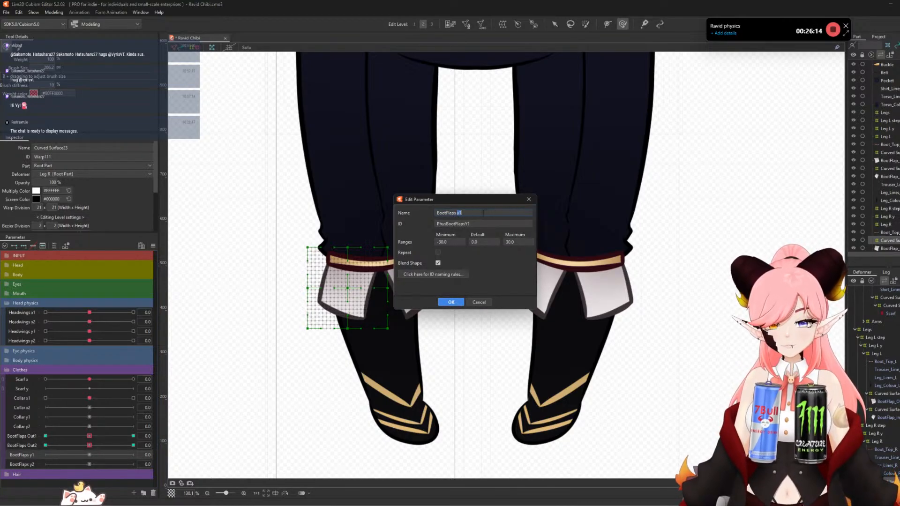
text(in x)
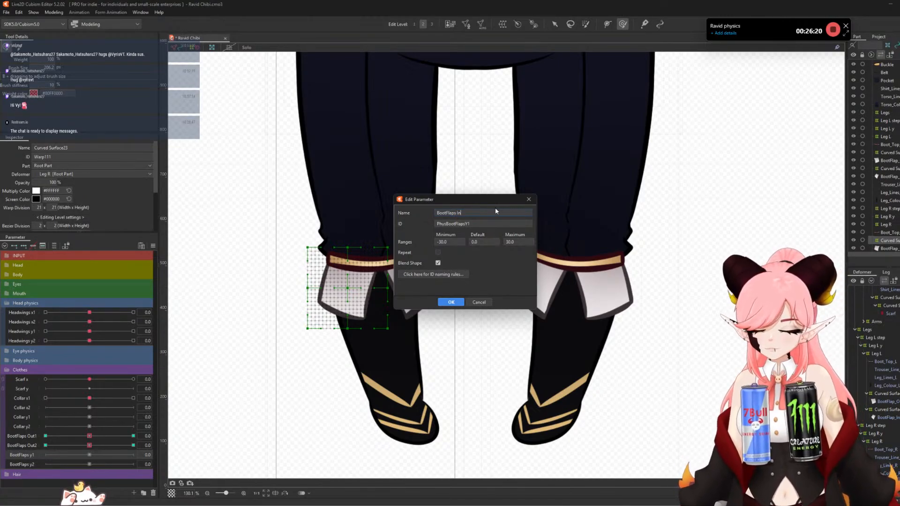
text(In1)
key(Tab)
drag(466, 225, 465, 225)
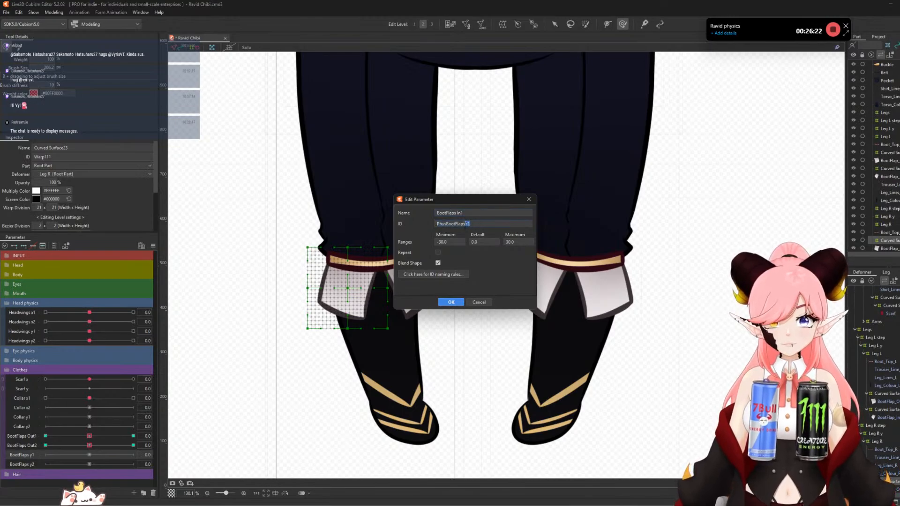
text(In1)
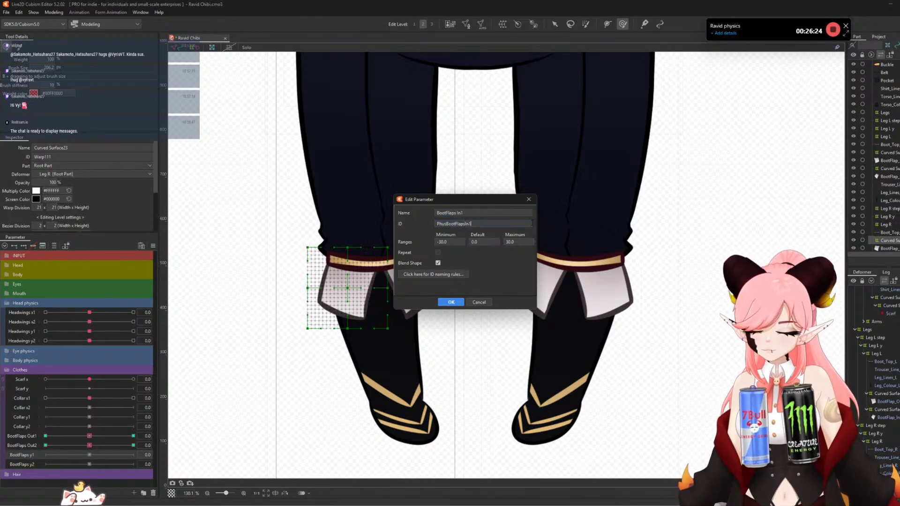
click(451, 302)
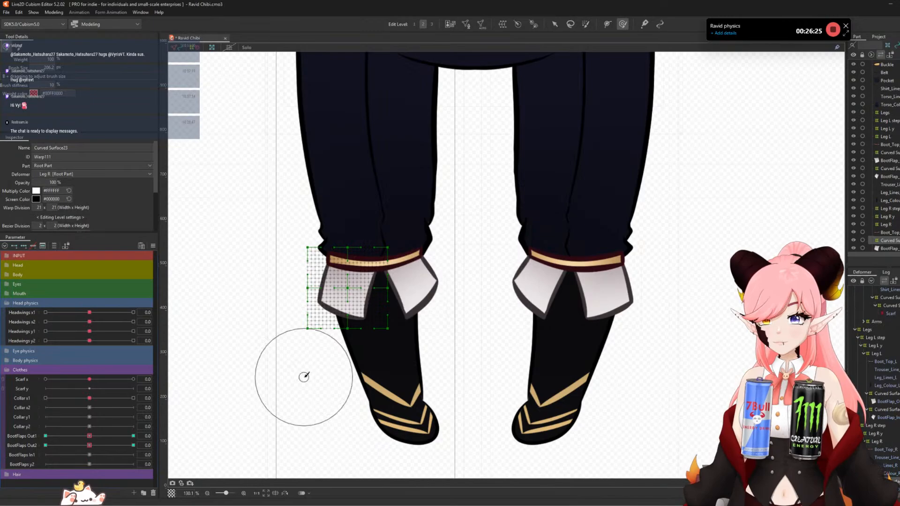
- Rename the BootFlaps y2 parameter BootFlaps In2 with the ID PhysBootFlapsIn2
right_click(30, 464)
click(52, 465)
click(474, 213)
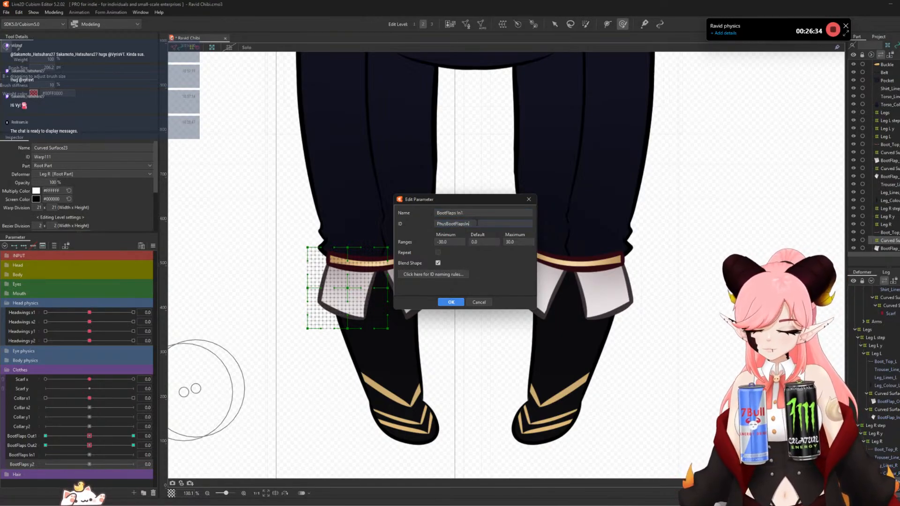
text(1)
key(BackSpace)
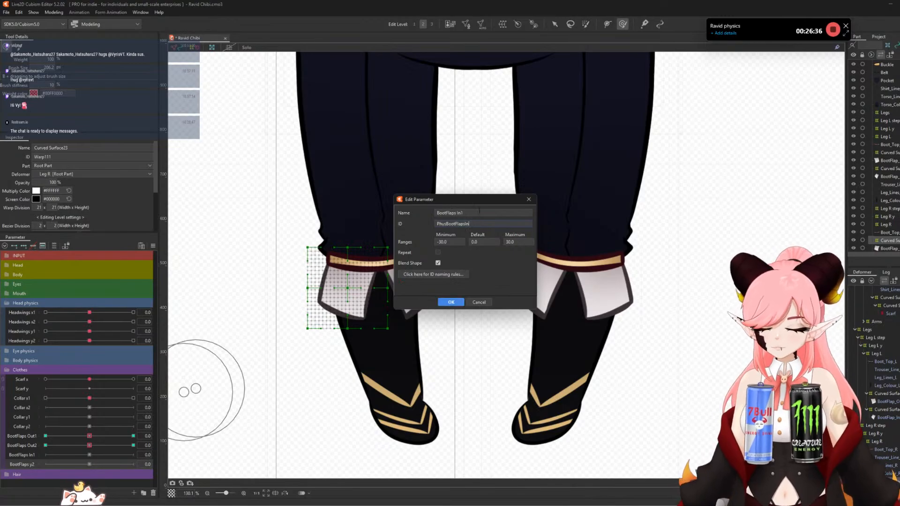
text(2)
click(477, 213)
key(BackSpace)
text(2)
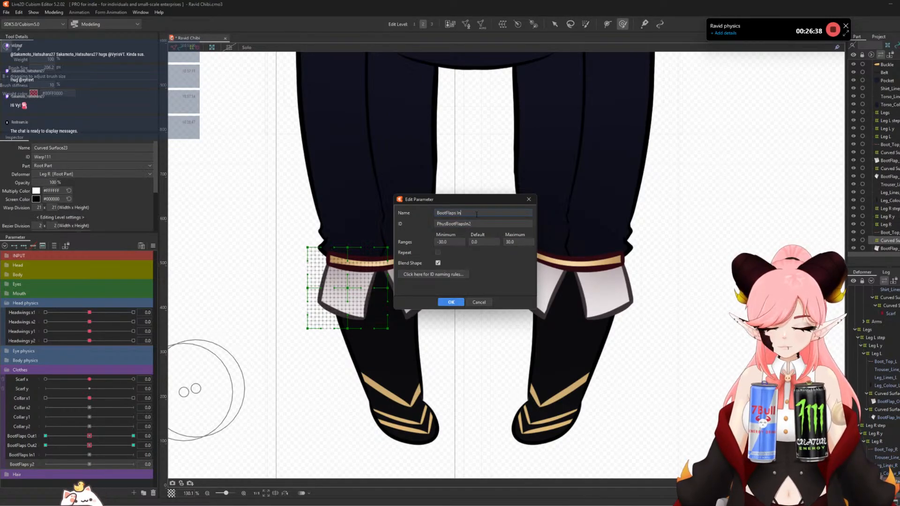
click(450, 302)
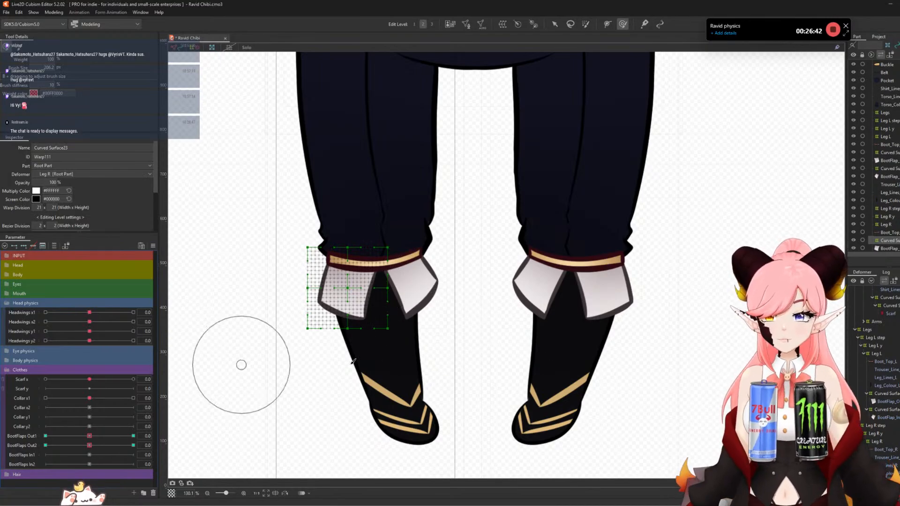
- Select the inner right boot flap's warp deformer and delete its BootFlaps Out1 keys
scroll(897, 401, down, 1)
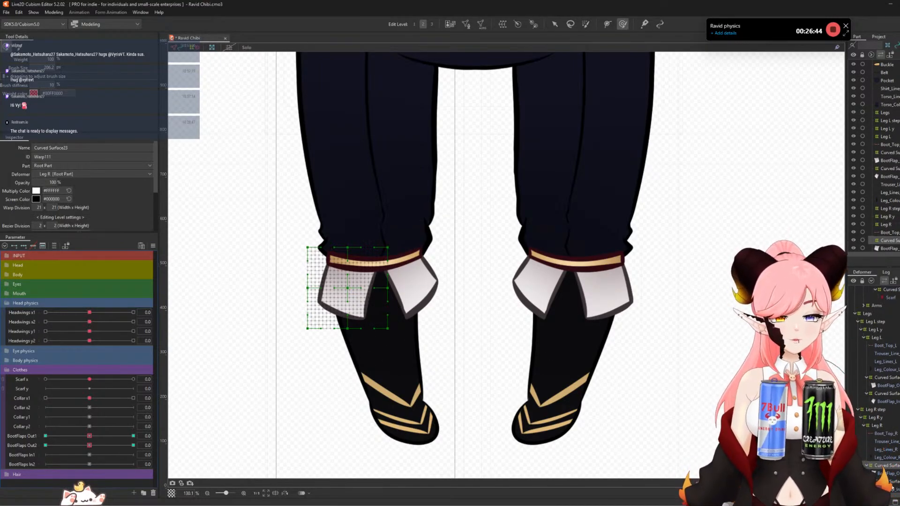
click(891, 482)
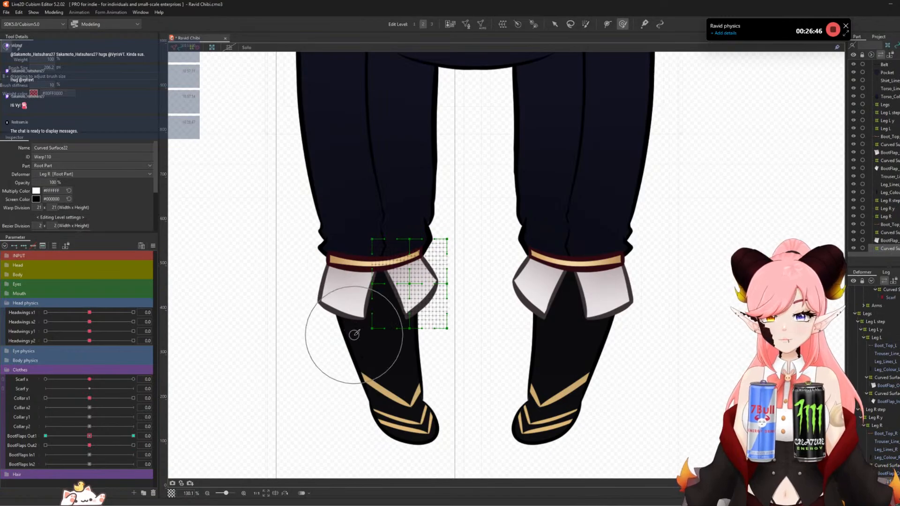
drag(89, 436, 1, 441)
drag(75, 447, 89, 445)
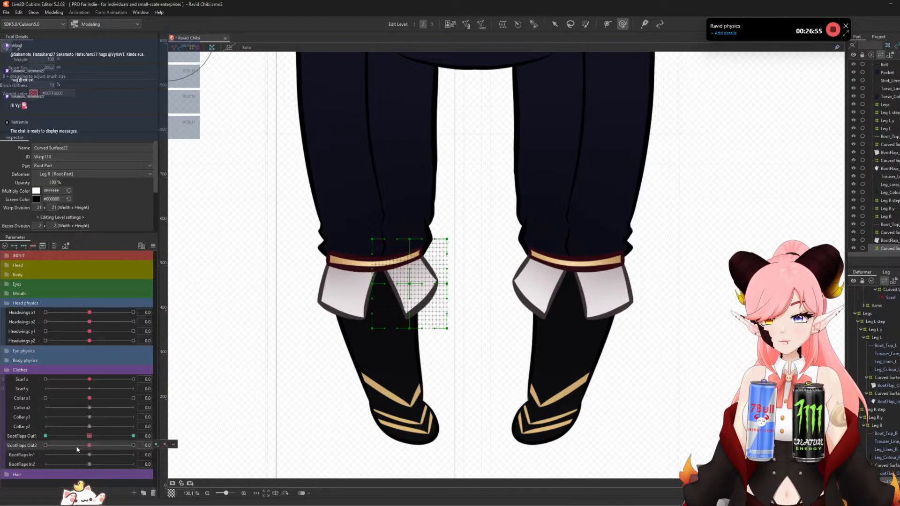
click(32, 246)
- Add BootFlaps In1 keys to the inner right flap's deformer and, at 30, brush its middle toward the other leg
click(24, 454)
click(14, 245)
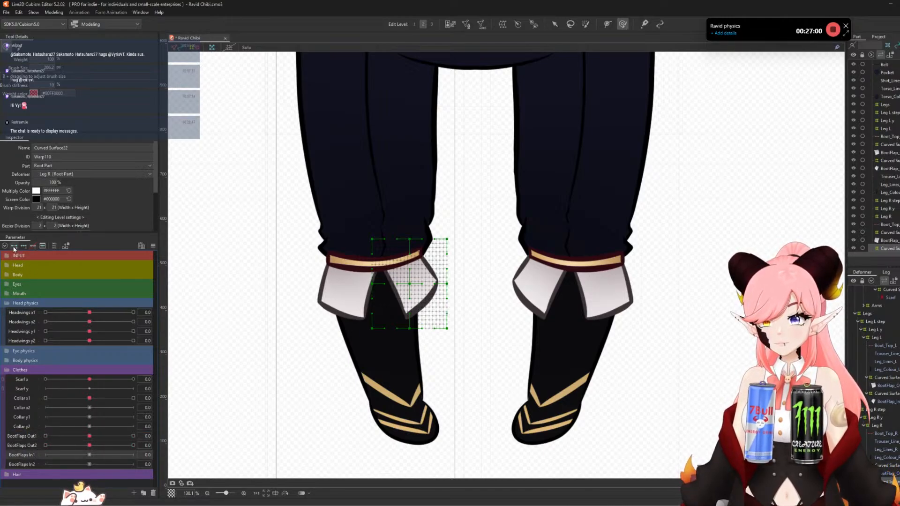
click(133, 455)
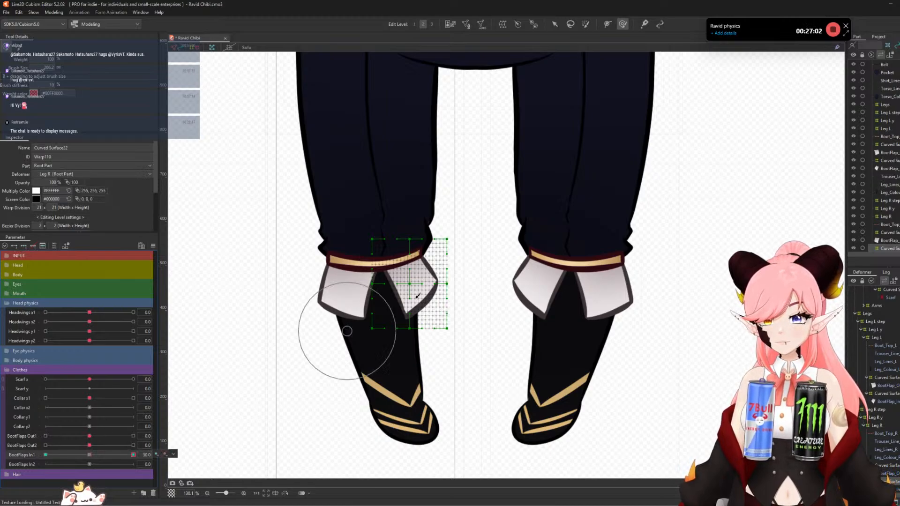
scroll(403, 284, up, 2)
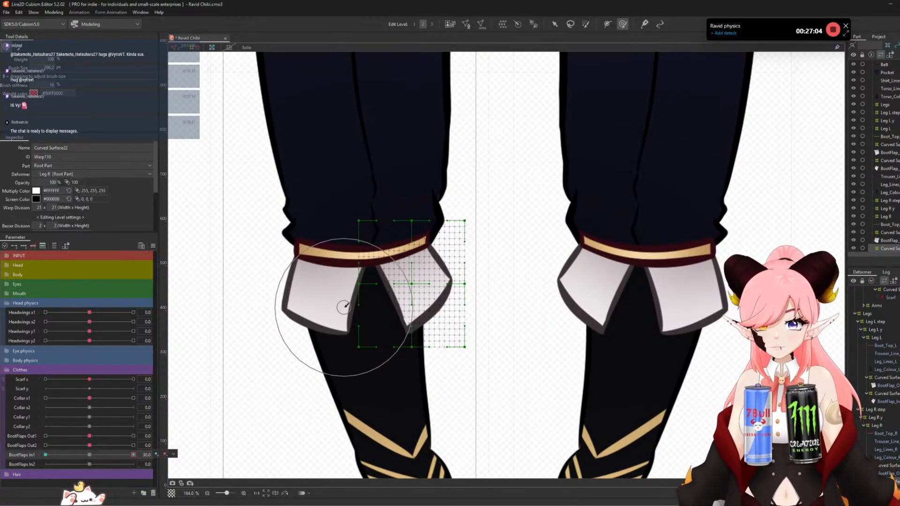
scroll(304, 335, up, 2)
drag(455, 294, 409, 292)
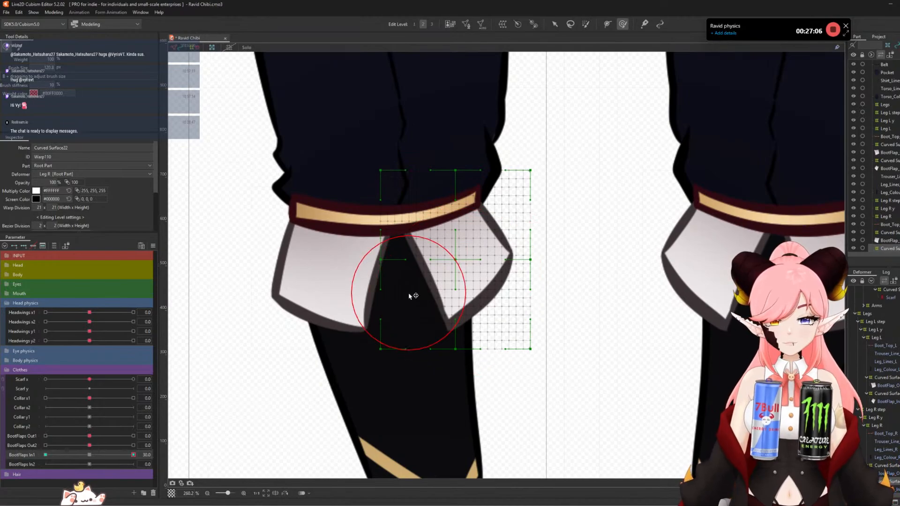
drag(519, 238, 493, 234)
mouse_move(429, 272)
mouse_down()
mouse_move(442, 265)
mouse_move(432, 295)
mouse_move(421, 265)
mouse_move(471, 252)
mouse_up()
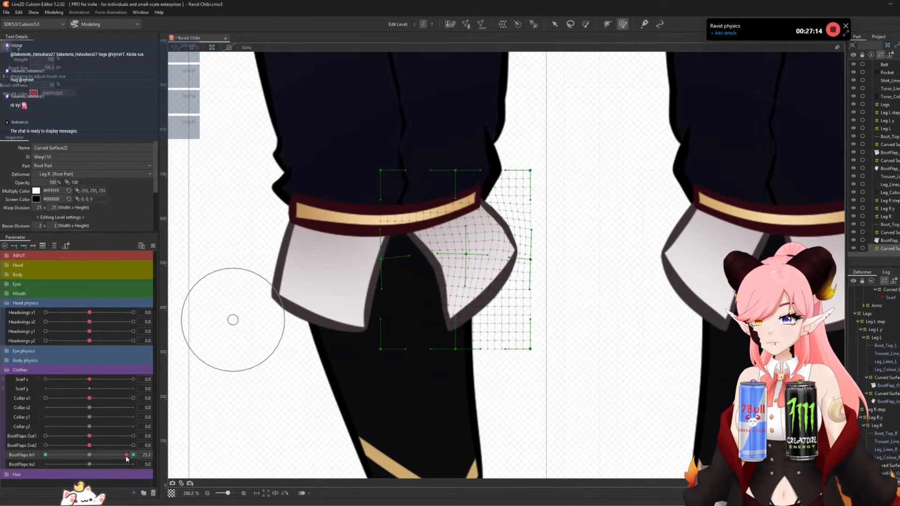
drag(472, 190, 470, 190)
- With BootFlaps In1 at -30, brush the middle of the inner right flap's deformer away from the other leg, then reset to 0
click(45, 455)
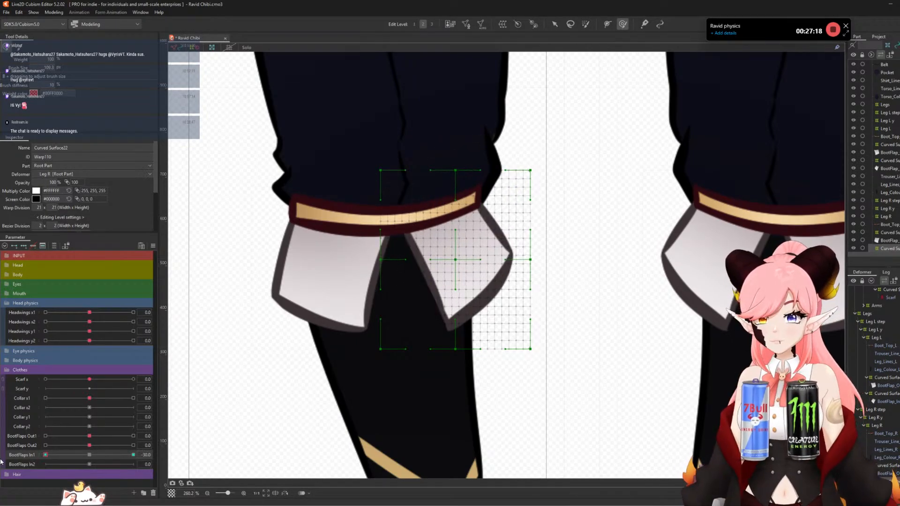
drag(488, 234, 424, 278)
key(b)
mouse_move(467, 312)
mouse_down()
mouse_move(411, 309)
mouse_move(424, 303)
mouse_up()
drag(52, 455, 89, 455)
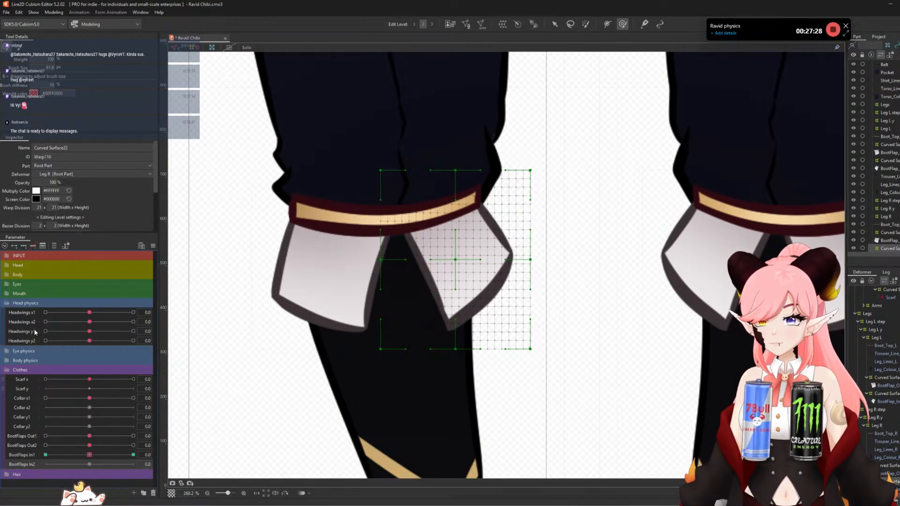
- Add BootFlaps In2 keys to the inner right flap's deformer and, at 30, brush its lower edge toward the other leg
click(42, 463)
click(133, 465)
key(b)
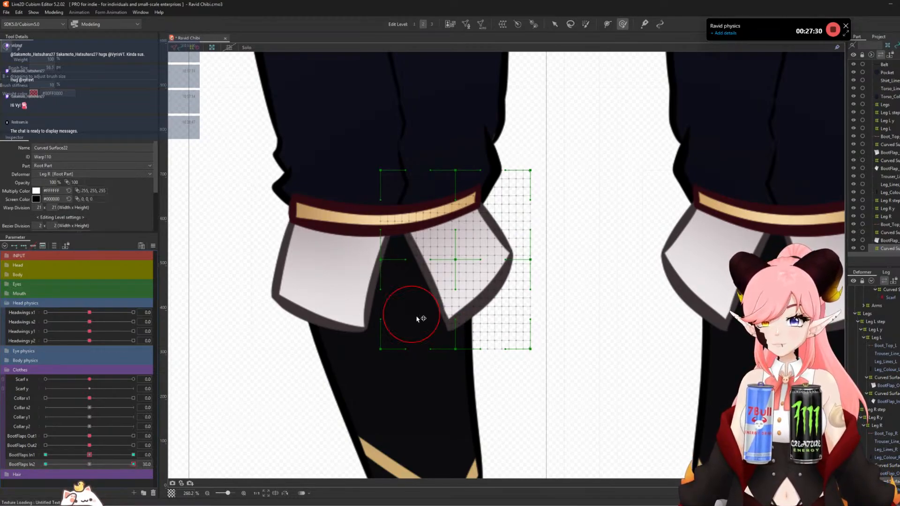
mouse_move(414, 315)
mouse_down()
mouse_move(532, 327)
mouse_move(544, 301)
mouse_up()
mouse_move(471, 365)
mouse_down()
mouse_move(493, 350)
mouse_move(493, 369)
mouse_move(539, 328)
mouse_up()
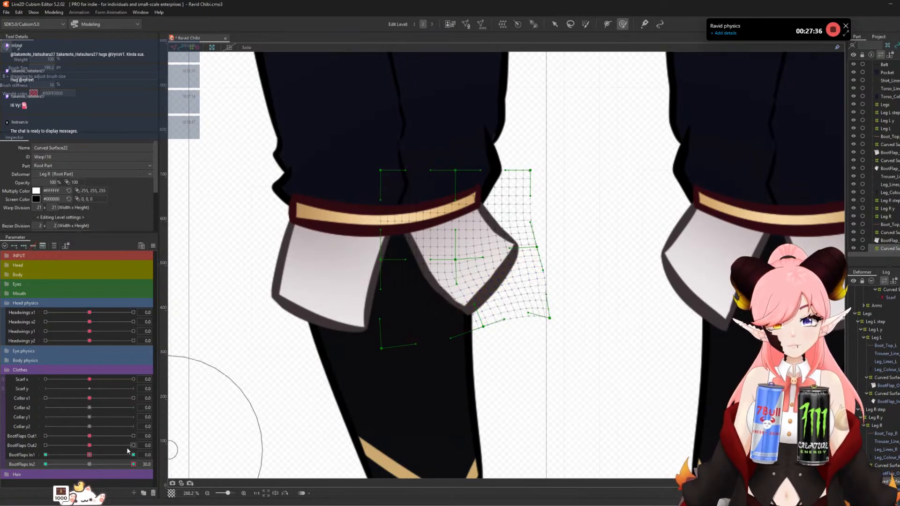
- With BootFlaps In2 at -30, brush the inner right flap's lower edge away from the other leg, then reset to 0
drag(133, 464, 45, 461)
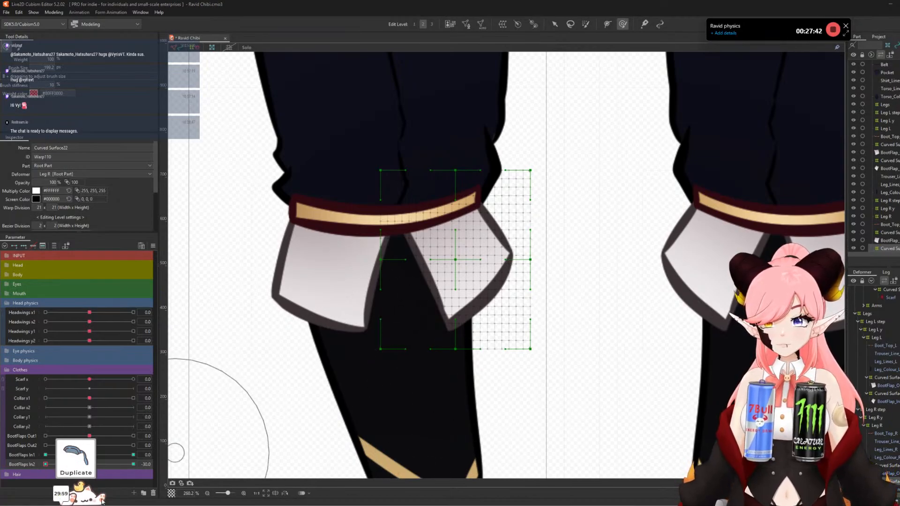
click(530, 358)
mouse_move(530, 359)
mouse_down()
mouse_move(518, 354)
mouse_move(465, 375)
mouse_up()
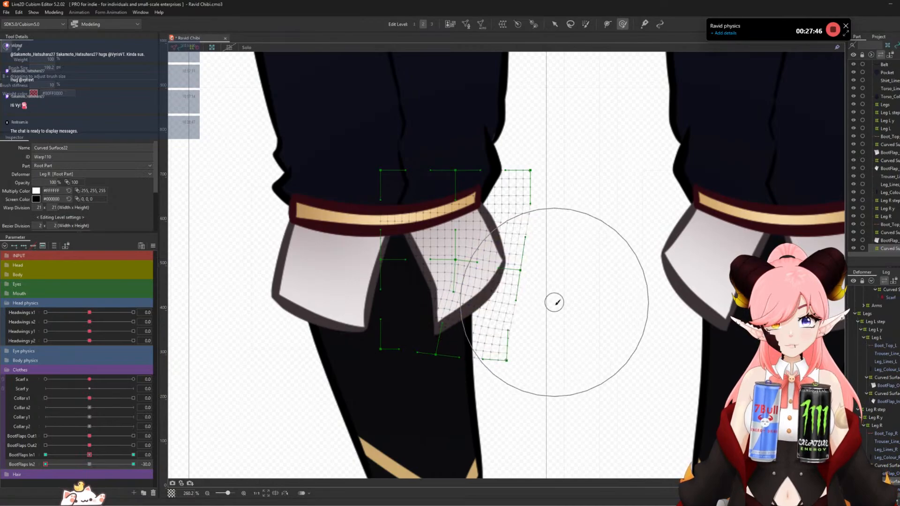
mouse_move(554, 301)
mouse_down()
mouse_move(517, 350)
mouse_move(450, 377)
mouse_up()
key(b)
drag(546, 298, 424, 304)
mouse_move(411, 308)
mouse_down()
mouse_move(424, 314)
mouse_move(430, 288)
mouse_move(423, 316)
mouse_up()
drag(46, 464, 82, 459)
click(87, 463)
scroll(390, 266, down, 2)
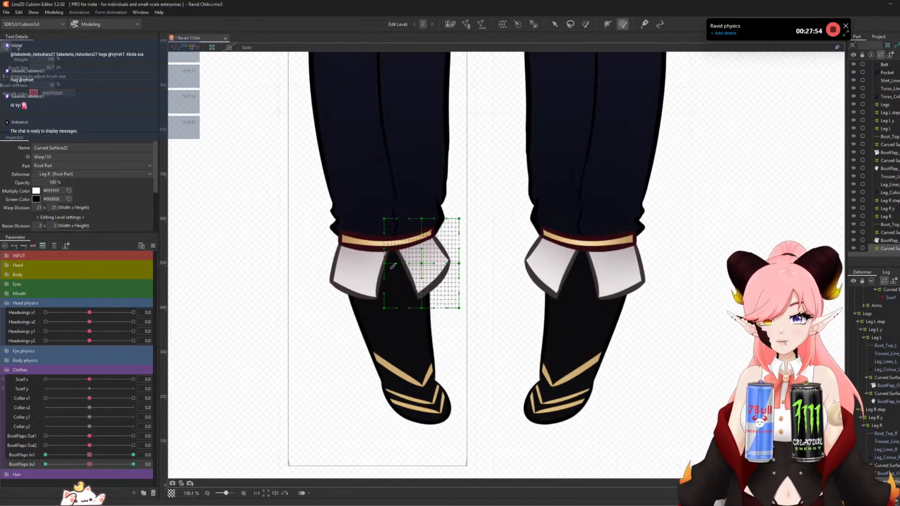
- Select the deformer on Leg L's outer flap and preview how BootFlaps Out2, Out1 and In1 move the opposite leg's flaps
scroll(606, 339, up, 1)
click(892, 378)
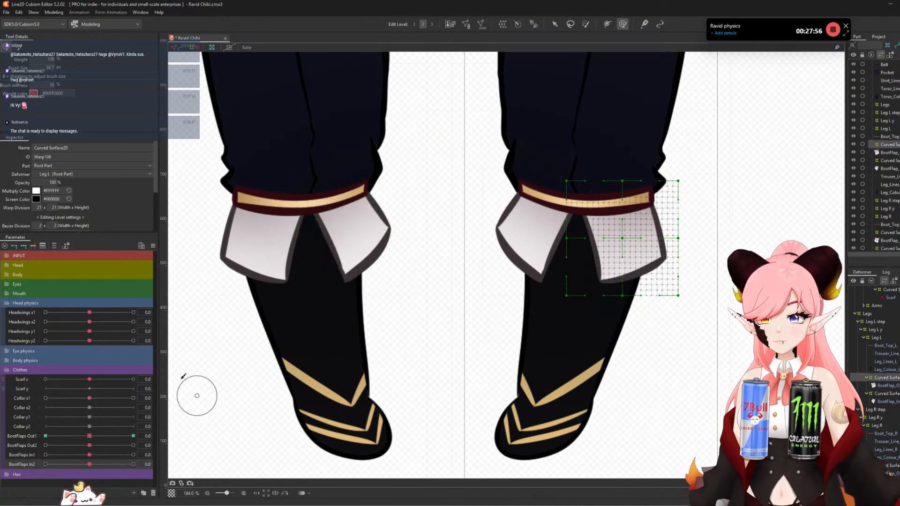
drag(89, 436, 2, 428)
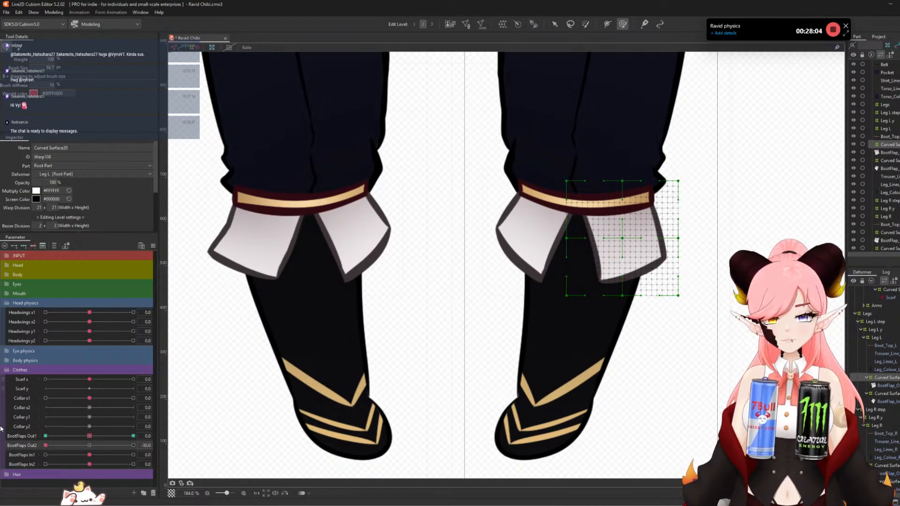
mouse_move(6, 429)
mouse_down()
mouse_move(237, 447)
mouse_move(247, 438)
mouse_move(29, 442)
mouse_move(161, 442)
mouse_move(90, 446)
mouse_move(124, 438)
mouse_move(26, 432)
mouse_move(169, 435)
mouse_move(1, 435)
mouse_up()
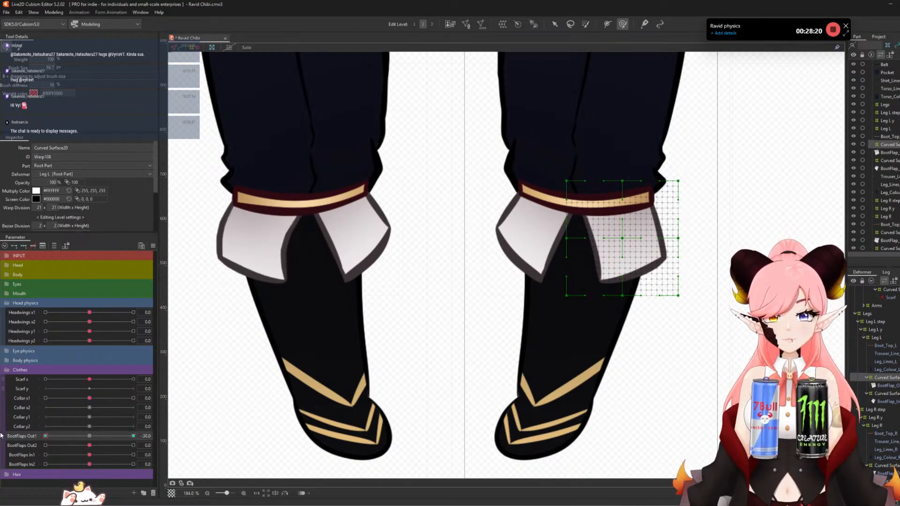
click(94, 435)
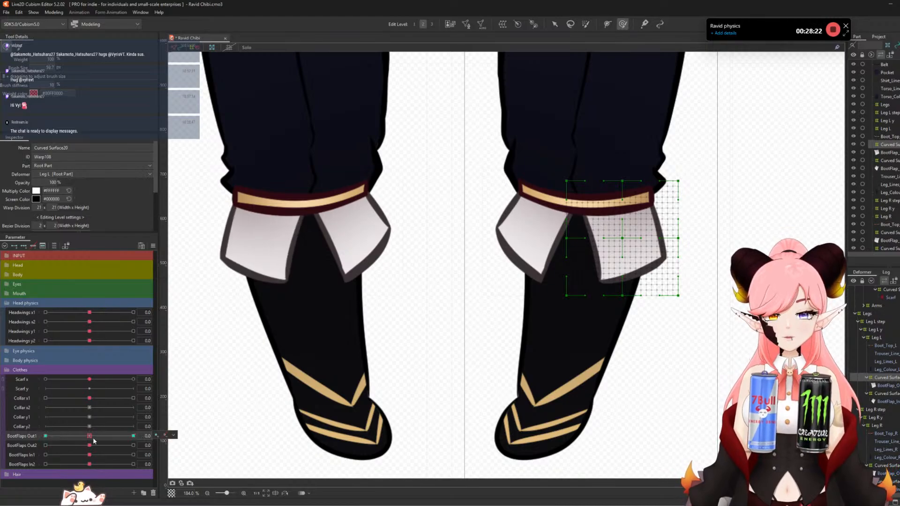
drag(89, 454, 158, 461)
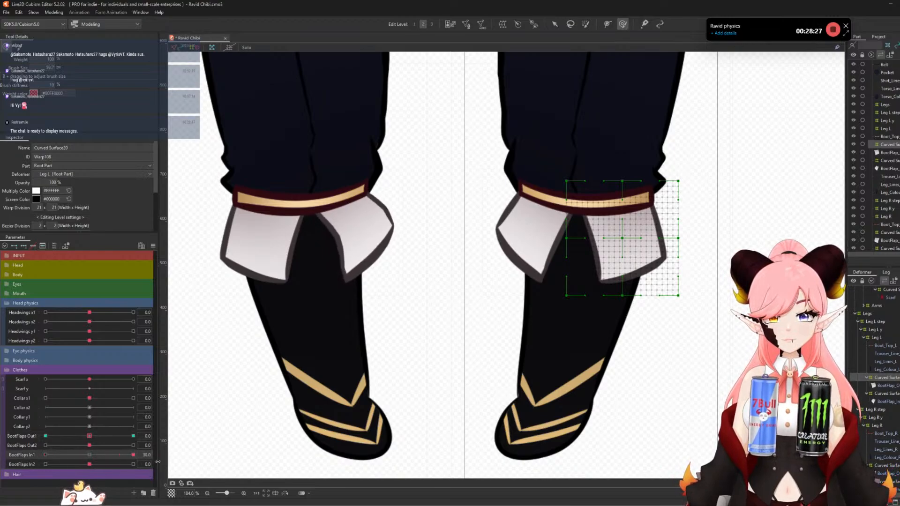
click(90, 454)
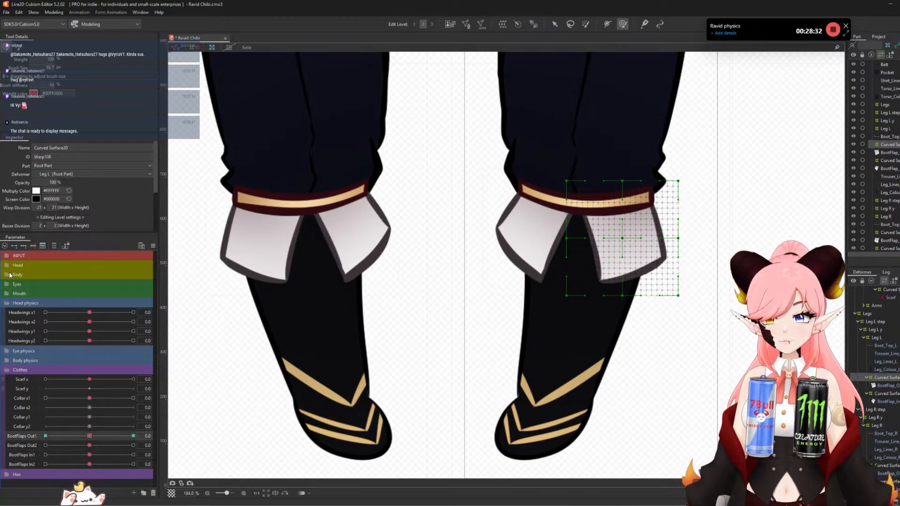
- Remove the BootFlaps Out1 keys from Leg L's outer flap deformer and add three keys for BootFlaps In1
click(32, 246)
click(25, 462)
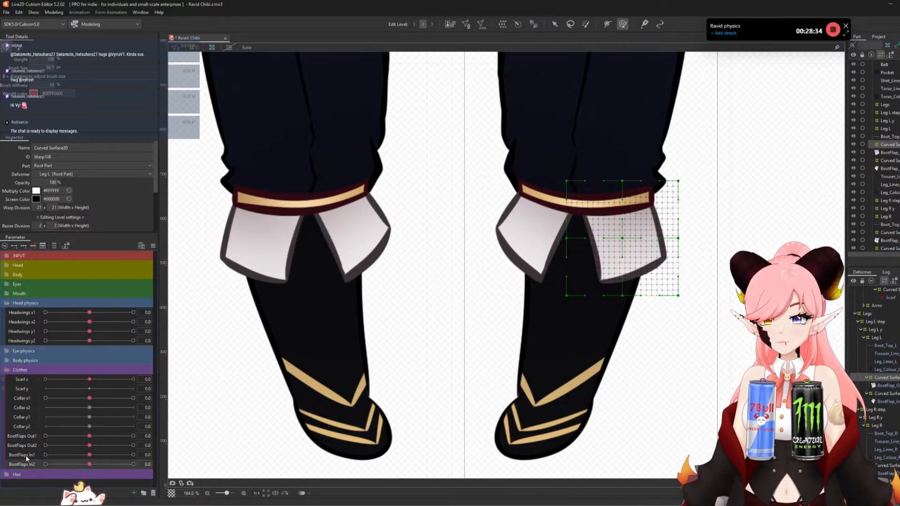
click(26, 455)
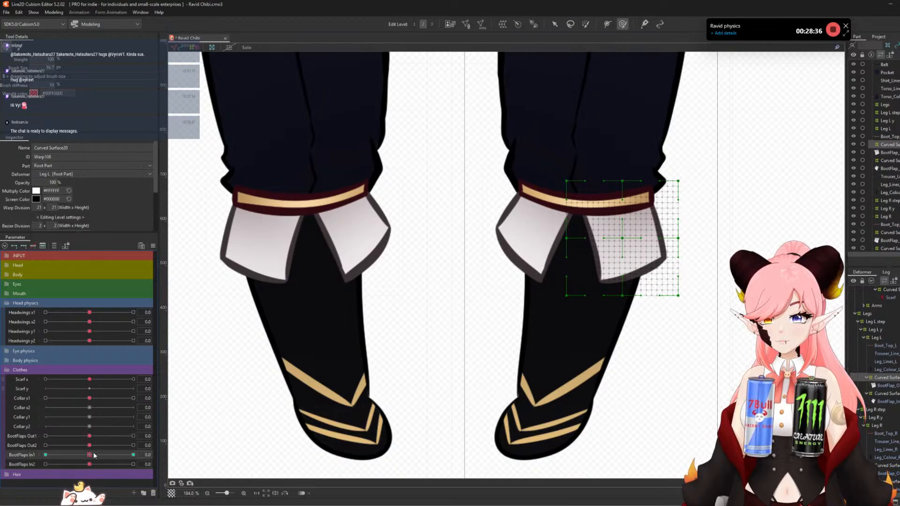
- With BootFlaps In1 at 30, brush the middle of Leg L's outer flap away from the other leg, keeping its top under the trim
drag(94, 454, 133, 455)
scroll(747, 147, up, 2)
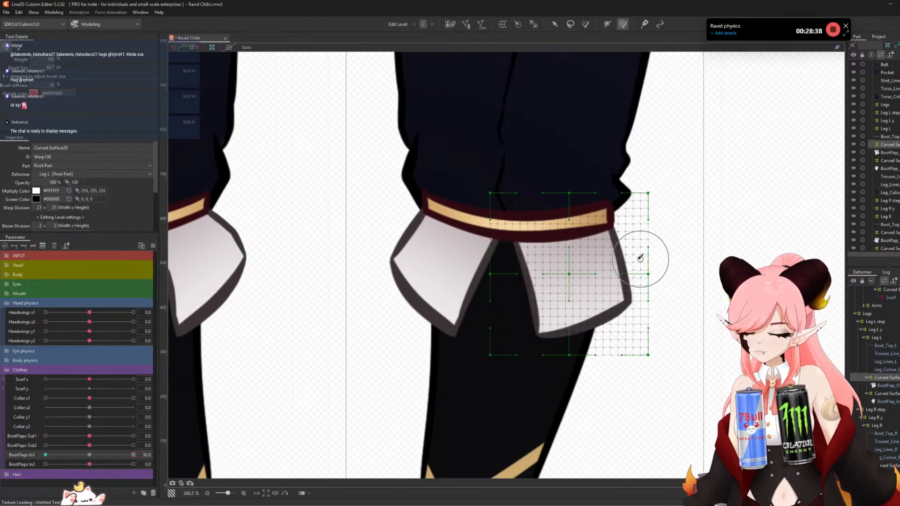
mouse_move(600, 266)
mouse_down()
mouse_move(641, 276)
mouse_move(623, 262)
mouse_up()
drag(598, 206, 588, 215)
drag(530, 280, 537, 293)
scroll(498, 276, down, 2)
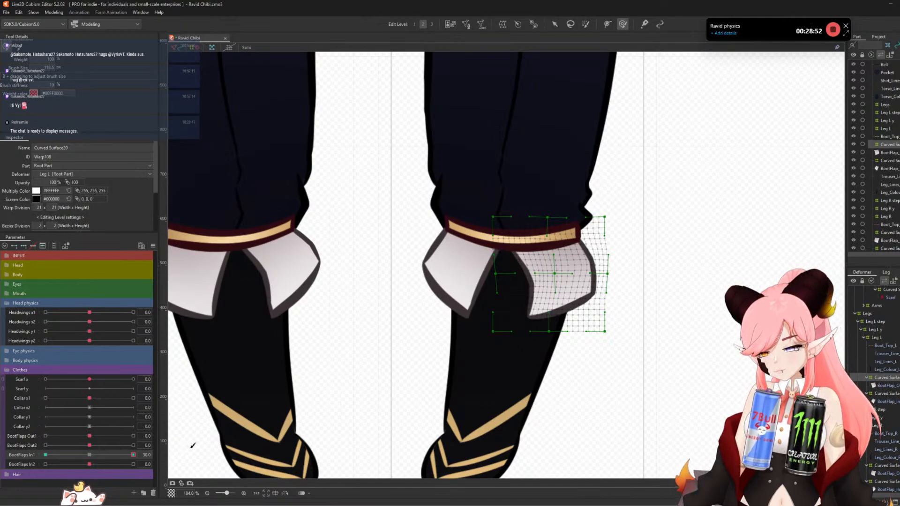
- With BootFlaps In1 at -30, brush the middle of Leg L's outer flap toward the other leg, then reset the parameter to 0
drag(133, 455, 1, 470)
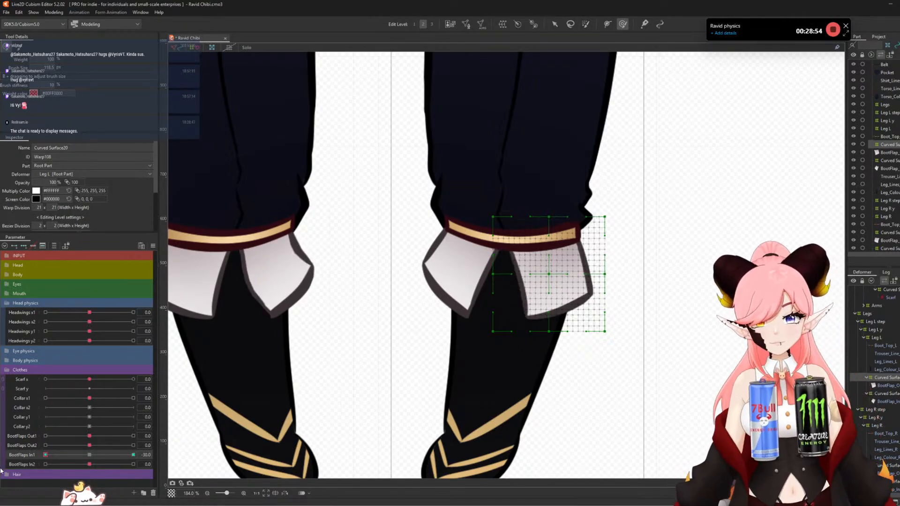
drag(594, 262, 583, 264)
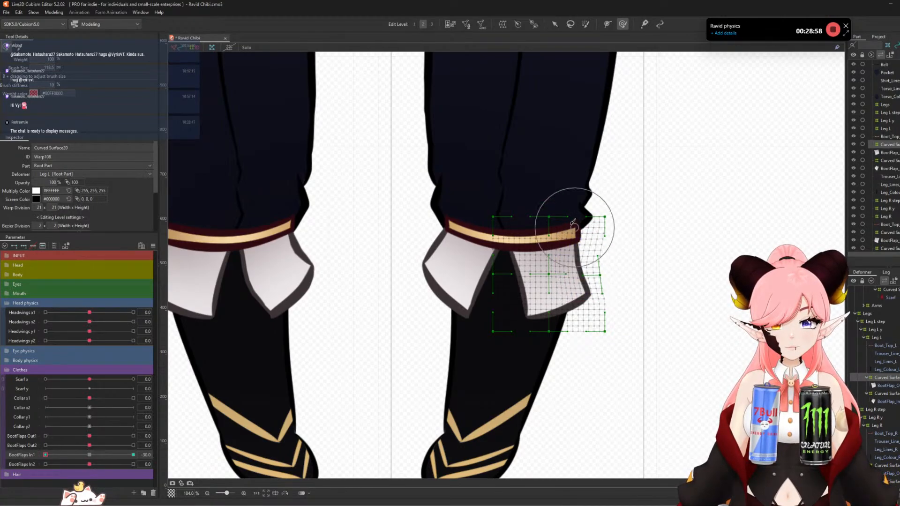
drag(563, 223, 565, 223)
mouse_move(527, 272)
mouse_down()
mouse_move(504, 286)
mouse_move(520, 289)
mouse_up()
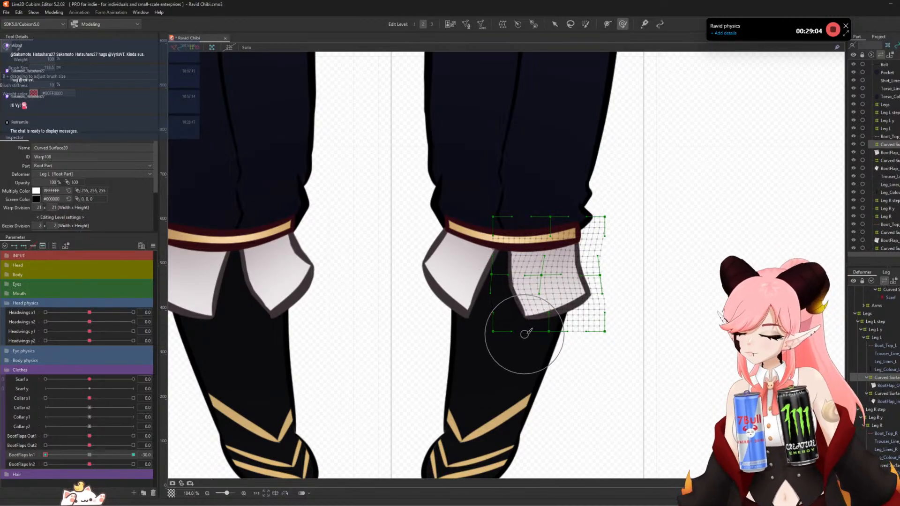
scroll(512, 323, up, 2)
mouse_move(543, 302)
mouse_down()
mouse_move(471, 306)
mouse_move(514, 286)
mouse_up()
key(b)
key(b)
drag(462, 314, 585, 341)
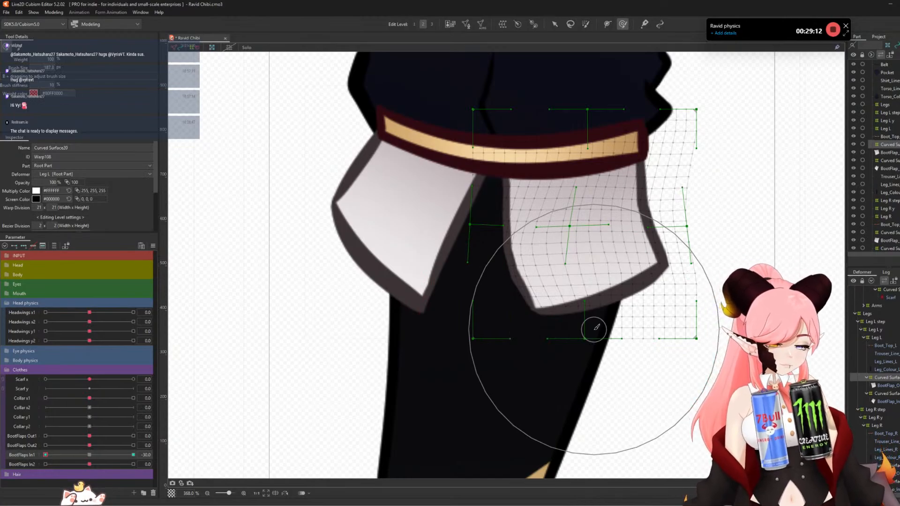
click(89, 455)
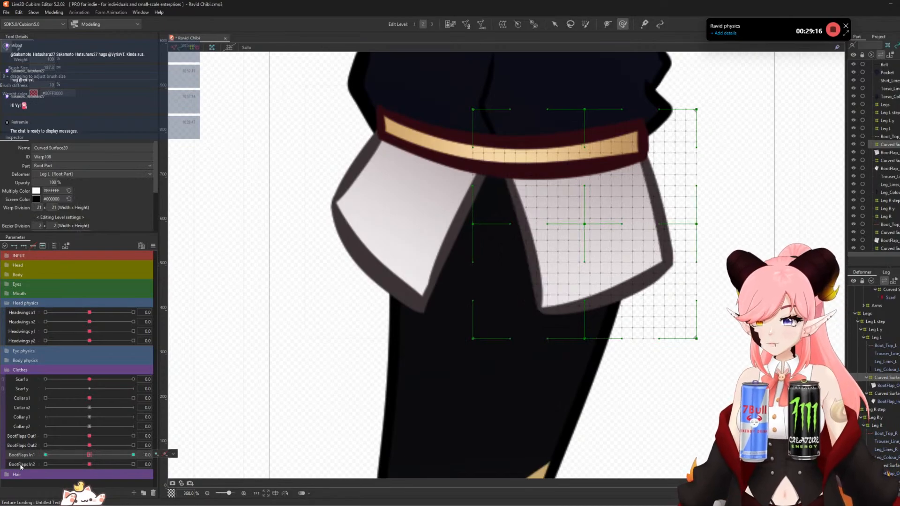
- Add BootFlaps In2 keys to Leg L's outer flap deformer and, at 30, brush its lower edge away from the other leg
click(133, 464)
scroll(443, 283, down, 3)
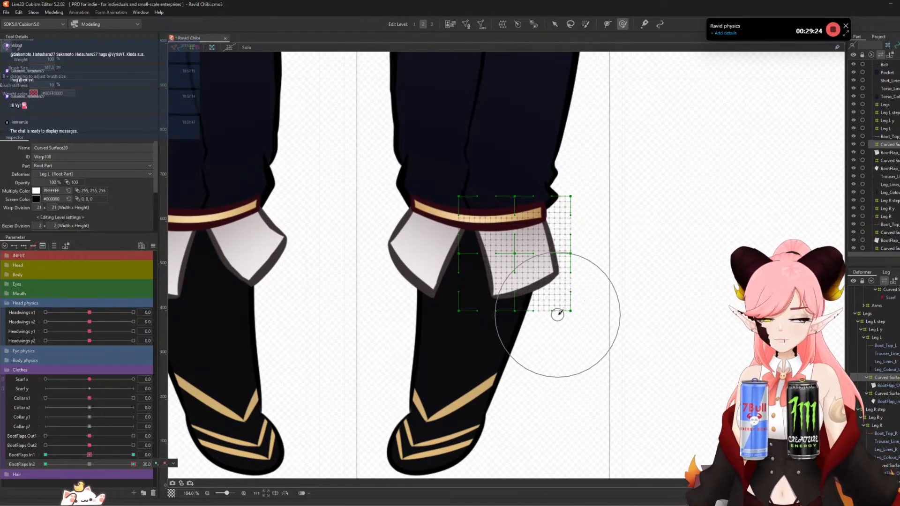
drag(557, 311, 567, 305)
mouse_move(505, 327)
mouse_down()
mouse_move(592, 295)
mouse_move(545, 259)
mouse_up()
key(b)
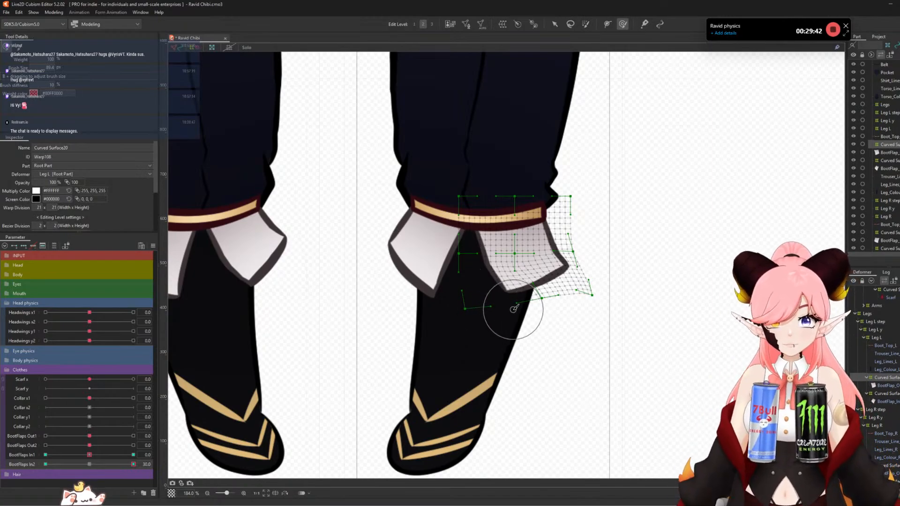
scroll(483, 281, up, 5)
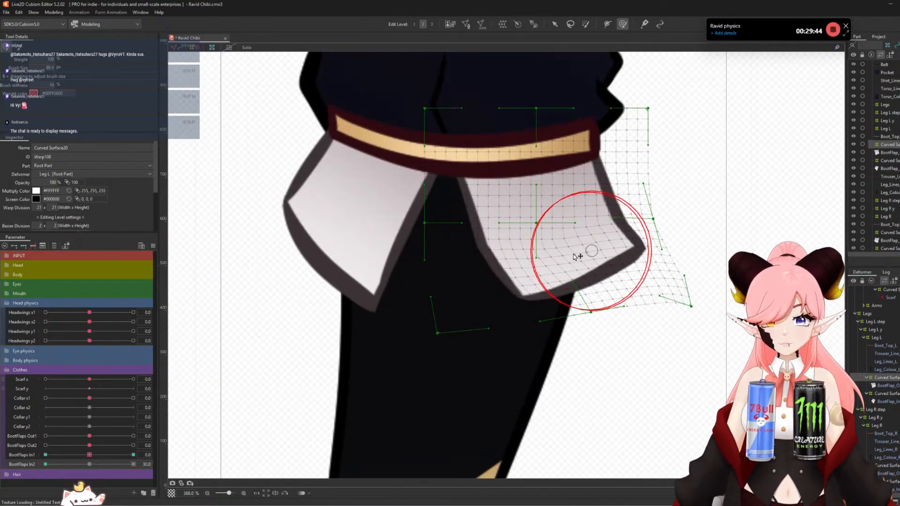
mouse_move(572, 254)
mouse_down()
mouse_move(522, 259)
mouse_move(500, 275)
mouse_move(498, 268)
mouse_up()
scroll(497, 265, down, 5)
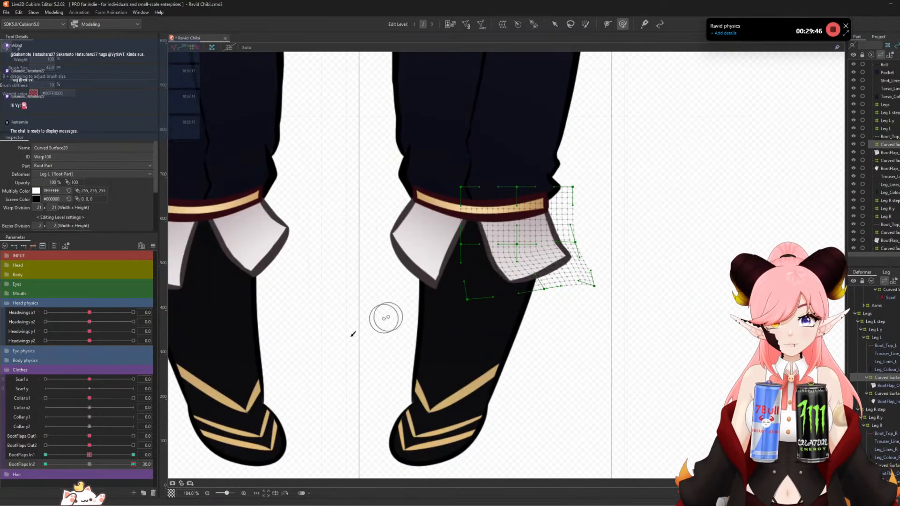
- With BootFlaps In2 at -30, brush the lower edge of Leg L's outer flap toward the other leg, check both extremes and reset to 0
drag(104, 465, 129, 437)
key(b)
mouse_move(474, 317)
mouse_down()
mouse_move(562, 328)
mouse_move(520, 330)
mouse_up()
mouse_move(570, 296)
mouse_down()
mouse_move(518, 319)
mouse_move(466, 317)
mouse_up()
drag(44, 467, 188, 472)
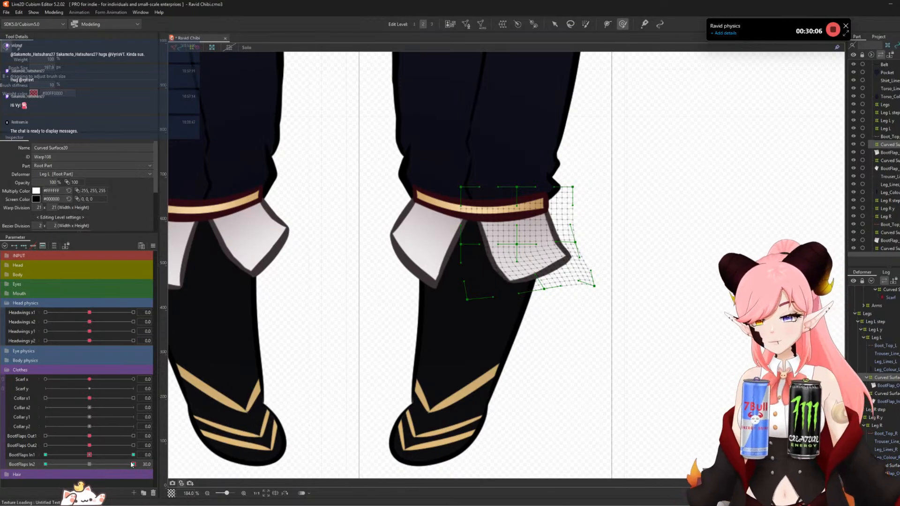
drag(133, 464, 2, 461)
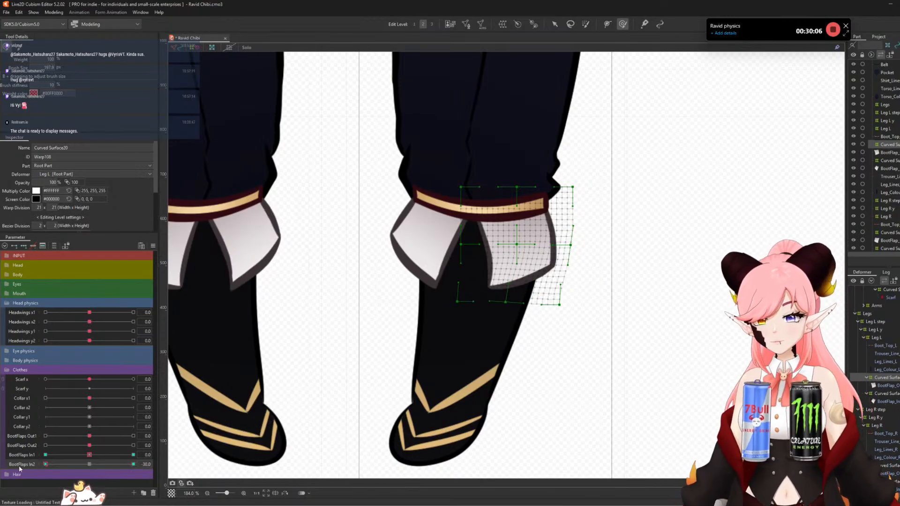
click(89, 463)
- Select the deformer on Leg L's inner flap and preview BootFlaps Out1 at 30 and -30, then return it to 0
scroll(649, 306, down, 2)
scroll(588, 318, up, 1)
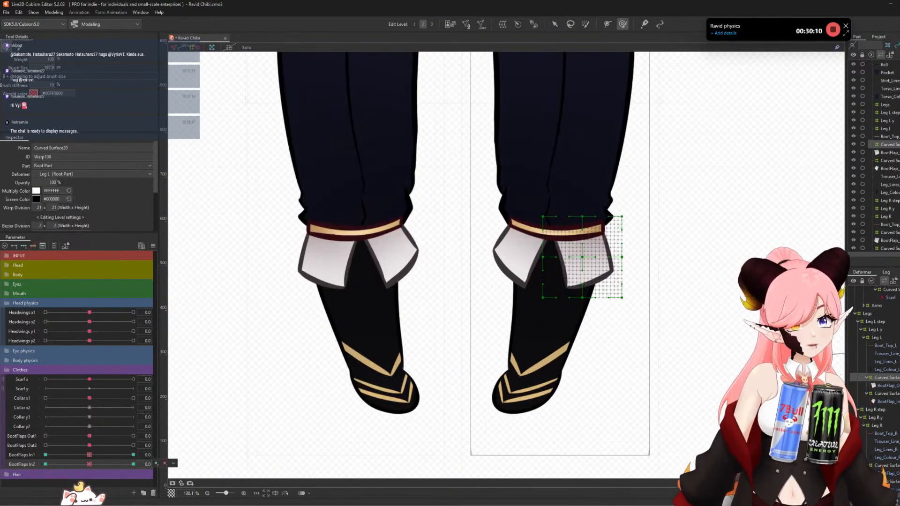
click(896, 394)
scroll(527, 251, up, 2)
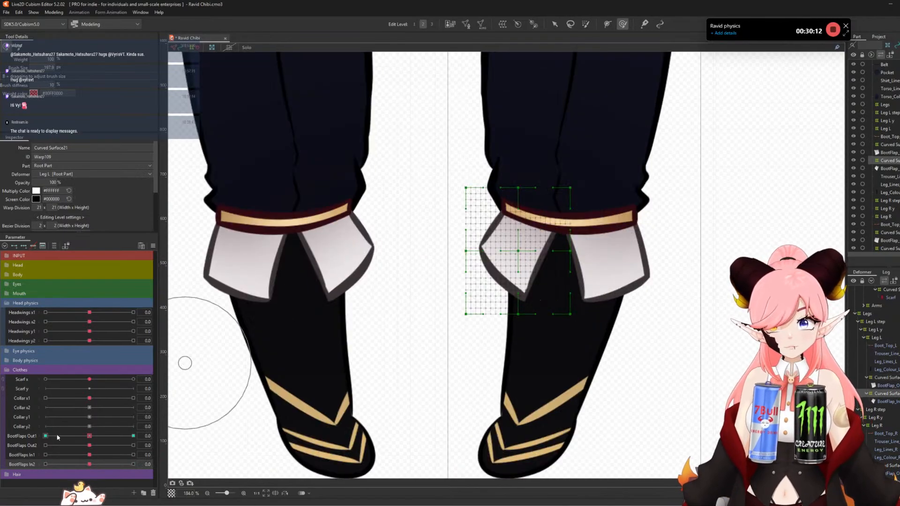
drag(89, 436, 155, 442)
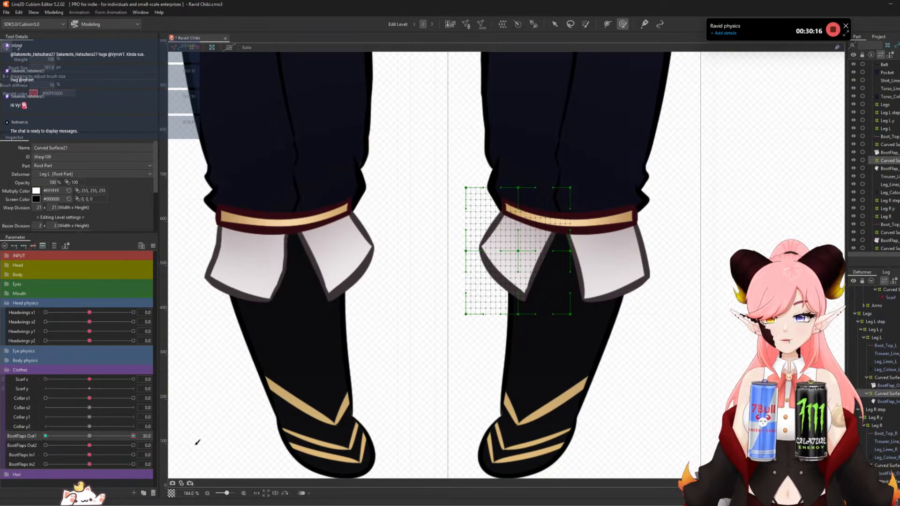
drag(133, 436, 1, 432)
click(89, 436)
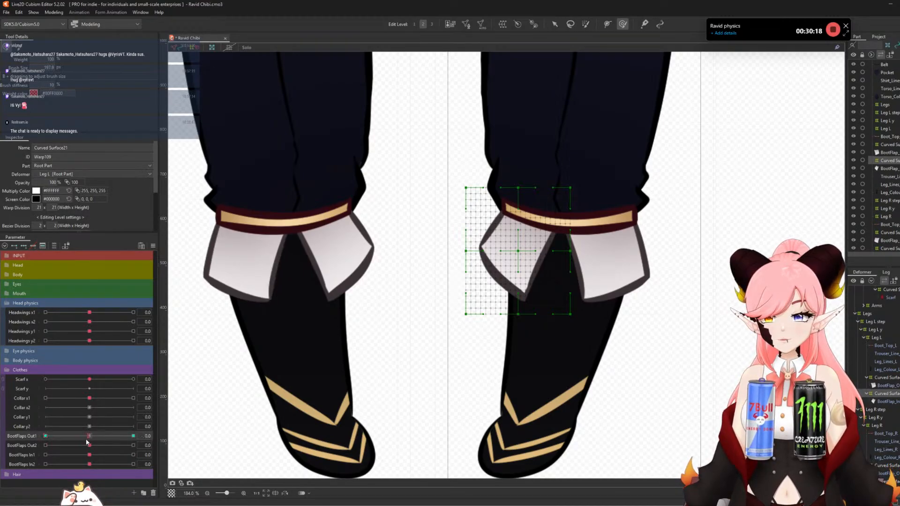
scroll(509, 254, up, 2)
mouse_move(590, 212)
mouse_down()
mouse_move(488, 215)
mouse_move(494, 227)
mouse_move(488, 220)
mouse_up()
mouse_move(499, 252)
mouse_down()
mouse_move(547, 257)
mouse_move(550, 279)
mouse_move(555, 252)
mouse_move(540, 277)
mouse_up()
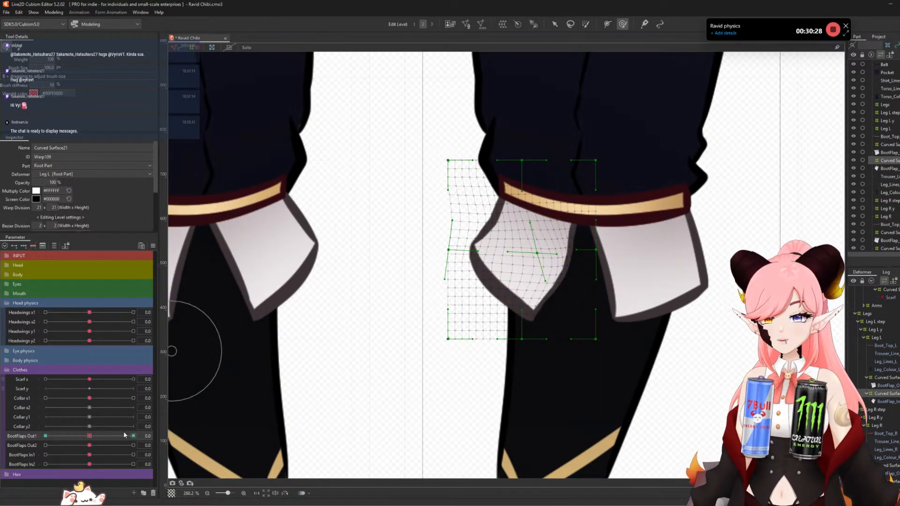
key(ctrl+z)
key(ctrl+z)
key(ctrl+z)
key(ctrl+z)
key(ctrl+z)
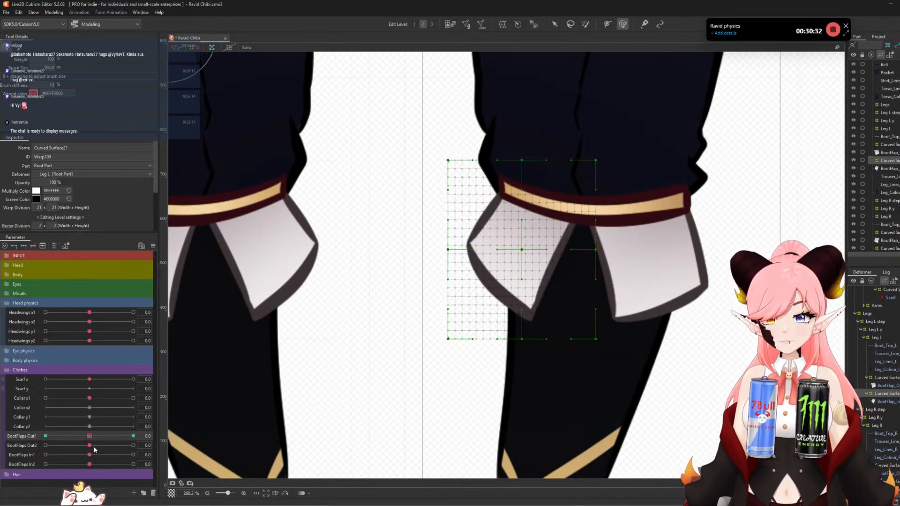
- With BootFlaps Out1 at 30, brush the middle of Leg L's inner flap away from the other leg
drag(90, 436, 253, 439)
drag(473, 215, 488, 226)
drag(520, 250, 556, 261)
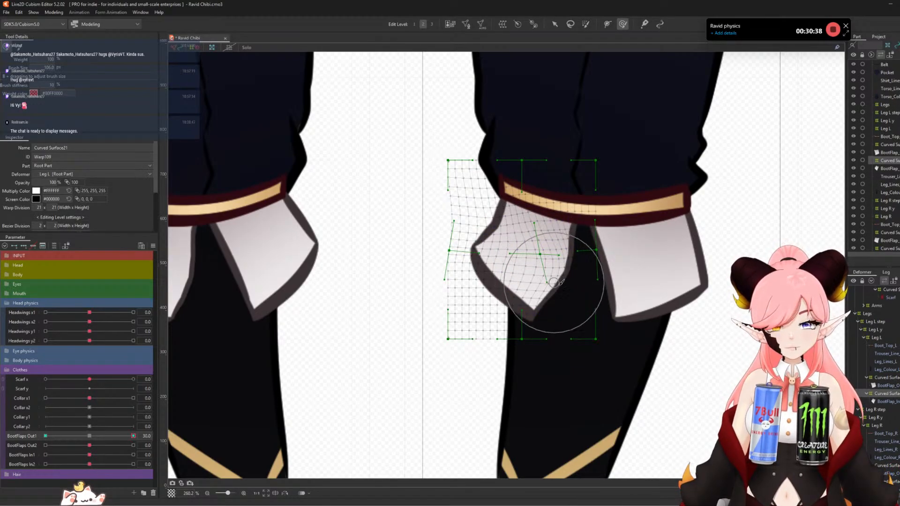
- With BootFlaps Out1 at -30, brush the middle of Leg L's inner flap toward the other leg, then reset the parameter to 0
drag(133, 436, 45, 436)
mouse_move(468, 224)
mouse_down()
mouse_move(492, 234)
mouse_move(486, 221)
mouse_up()
drag(495, 168, 498, 174)
key(b)
mouse_move(528, 277)
mouse_down()
mouse_move(545, 279)
mouse_move(537, 263)
mouse_up()
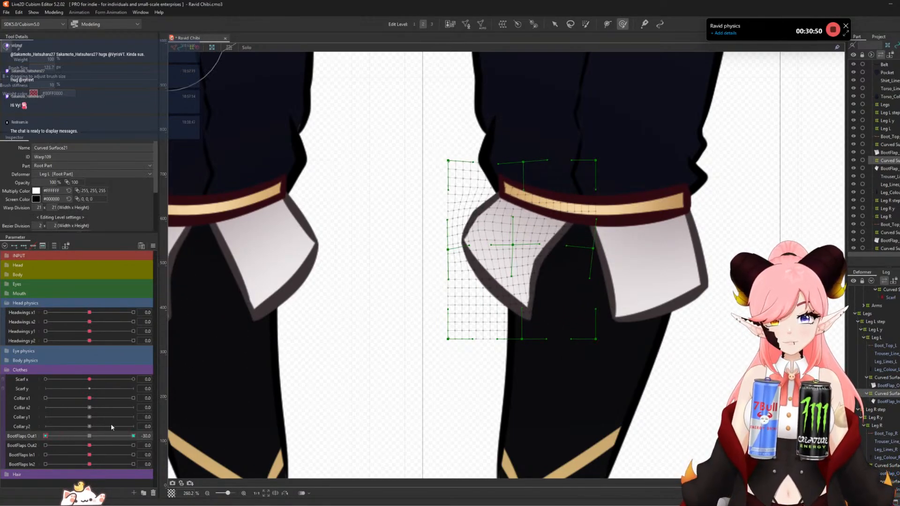
click(89, 436)
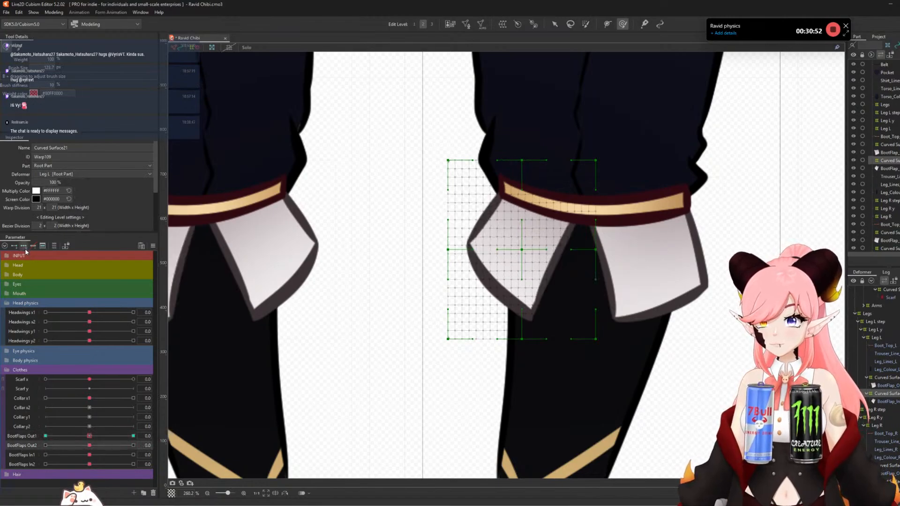
- Add BootFlaps Out2 keys to Leg L's inner flap deformer and, at 30, brush its lower part away from the other leg
click(134, 445)
key(b)
drag(410, 303, 458, 336)
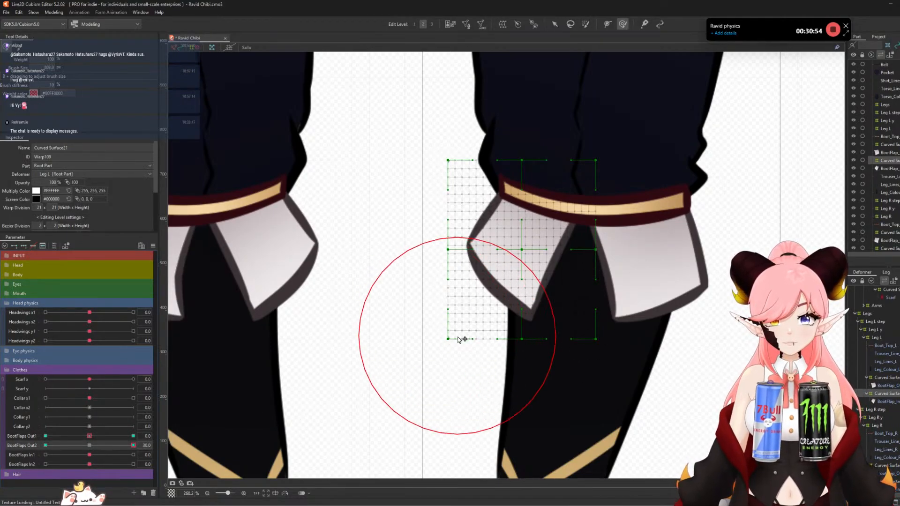
drag(449, 296, 540, 366)
mouse_move(132, 444)
mouse_down()
mouse_move(74, 445)
mouse_move(257, 459)
mouse_up()
drag(428, 281, 443, 291)
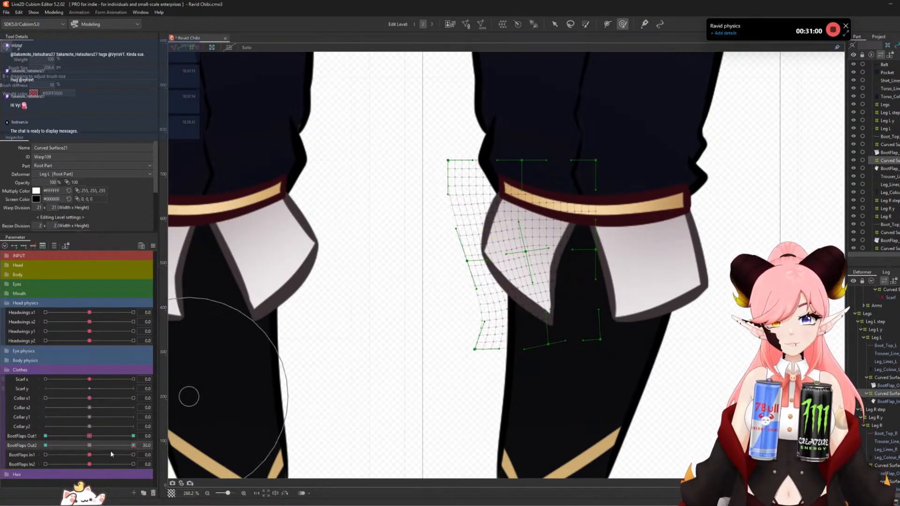
- With BootFlaps Out2 at -30, brush the lower edge of Leg L's inner flap toward the other leg, then deselect it and reset to 0
drag(131, 447, 45, 445)
mouse_move(498, 353)
mouse_down()
mouse_move(436, 298)
mouse_move(414, 257)
mouse_move(424, 274)
mouse_up()
scroll(425, 274, down, 5)
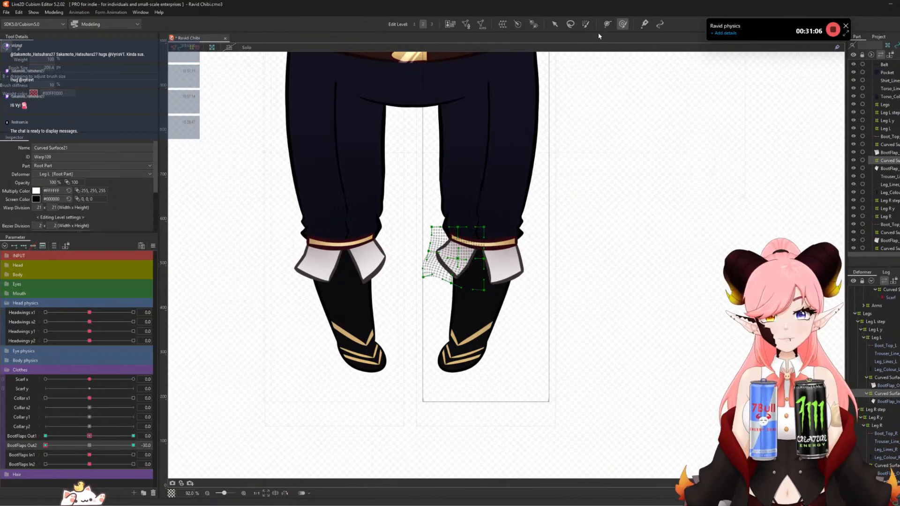
click(554, 27)
scroll(494, 269, down, 3)
click(580, 283)
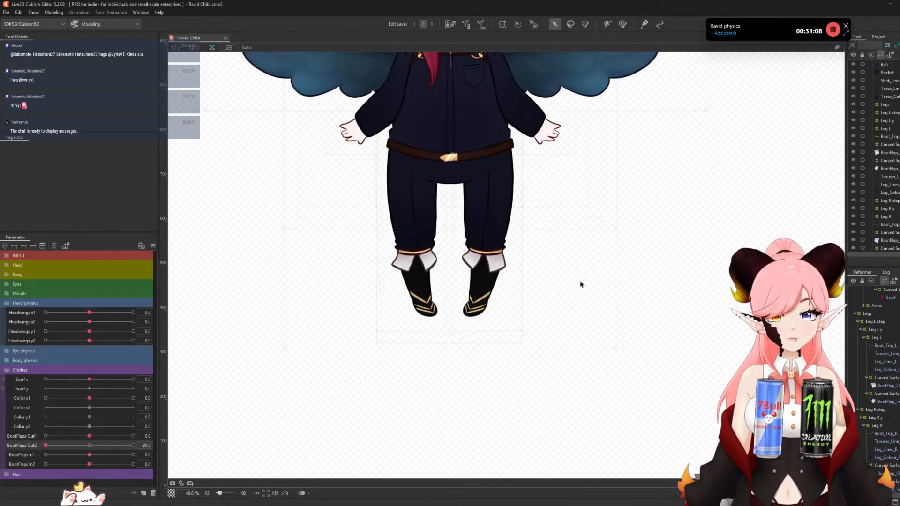
scroll(478, 243, up, 2)
click(88, 446)
scroll(297, 346, down, 1)
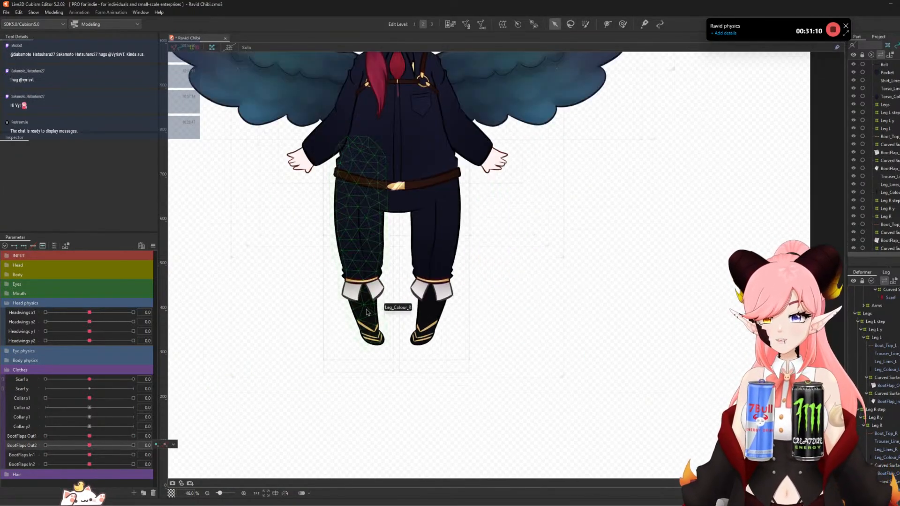
- Select the scarf deformer linked to Scarf x and, with Scarf x at 30, brush the scarf's middle toward the character's left
scroll(413, 335, down, 1)
scroll(353, 245, up, 1)
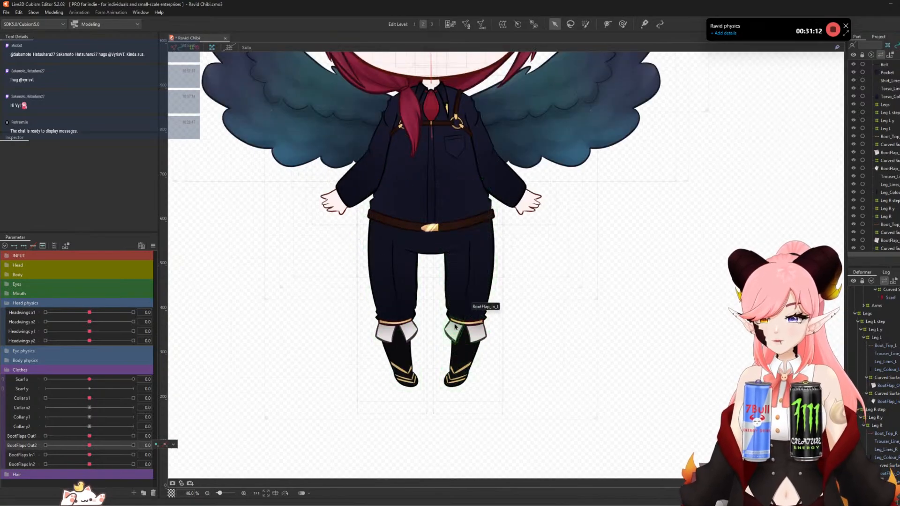
click(86, 381)
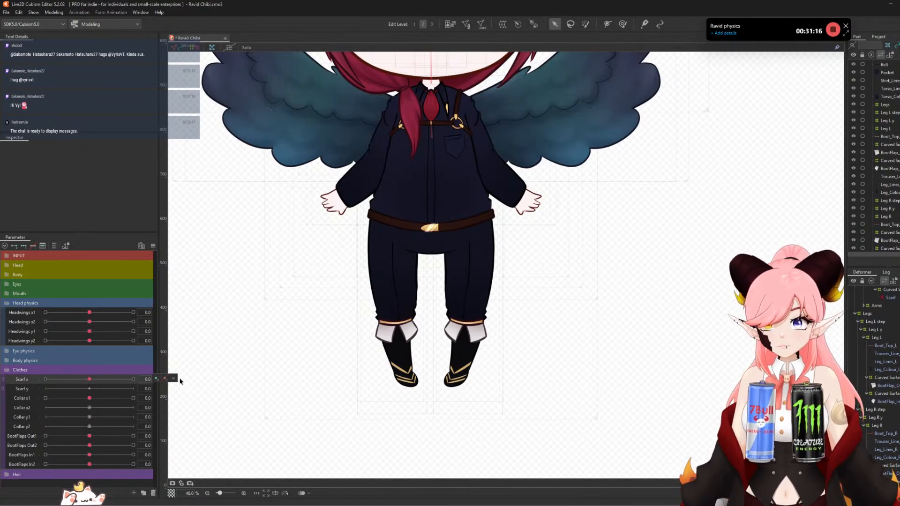
click(174, 379)
click(187, 380)
scroll(555, 403, down, 1)
scroll(467, 202, up, 4)
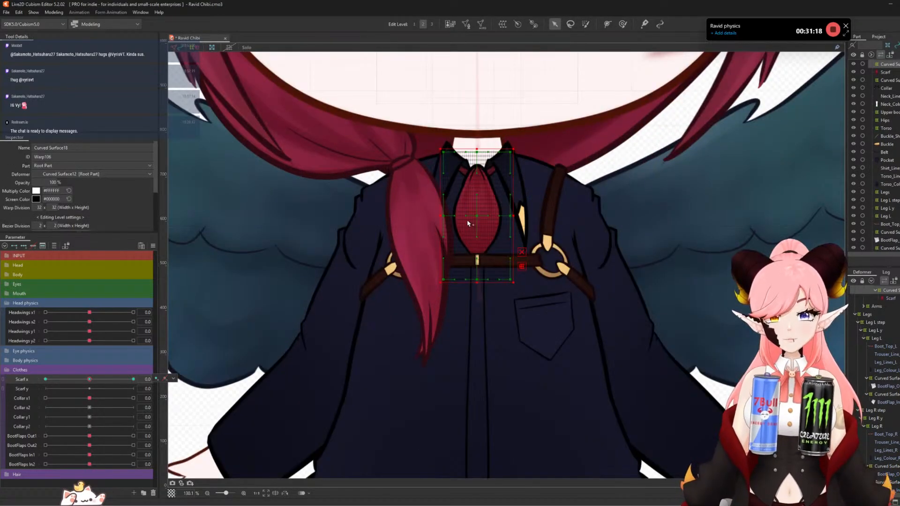
scroll(467, 224, up, 3)
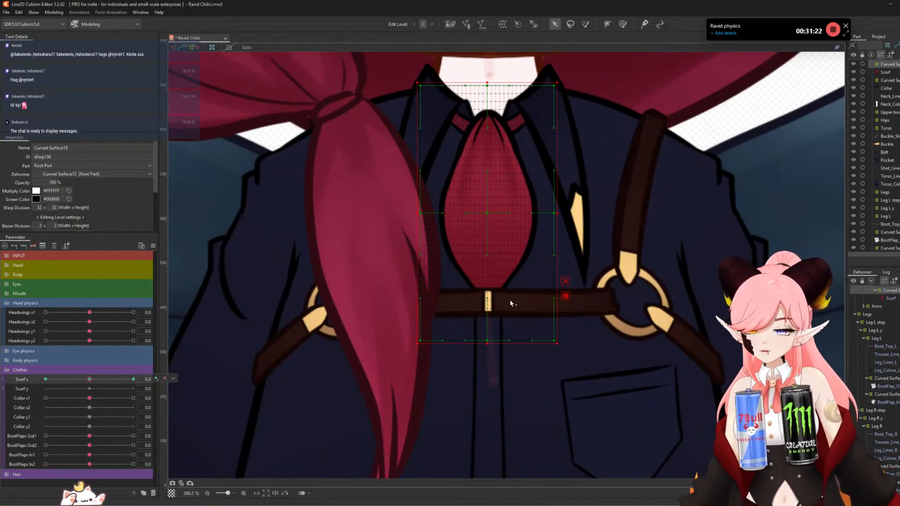
click(133, 379)
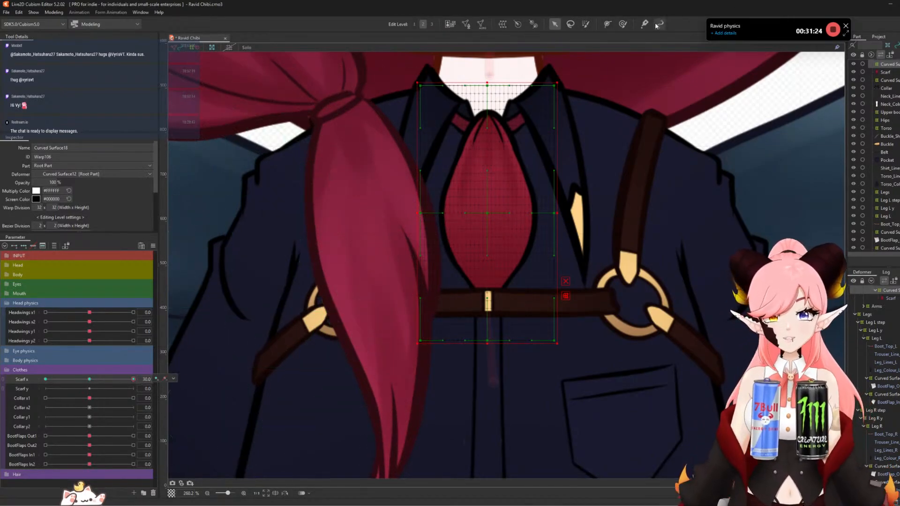
click(622, 25)
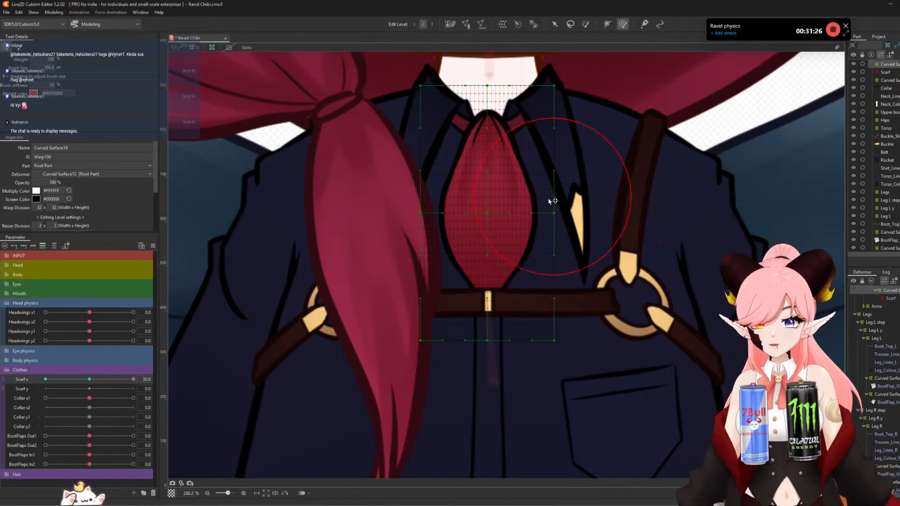
key(b)
mouse_move(491, 208)
mouse_down()
mouse_move(506, 211)
mouse_move(466, 209)
mouse_up()
drag(521, 205, 529, 205)
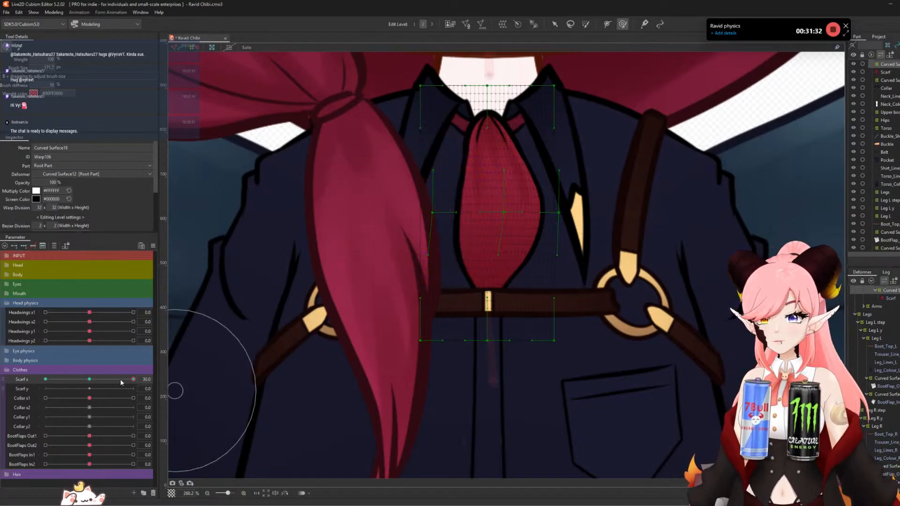
- Reflect the scarf deformer's Scarf x shape from 30 onto the opposite key
drag(120, 378, 168, 351)
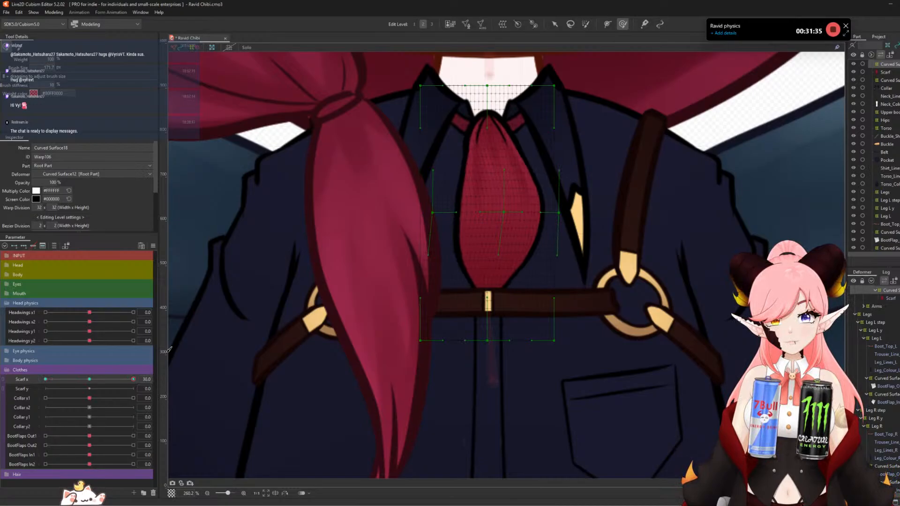
click(153, 245)
click(185, 306)
click(452, 328)
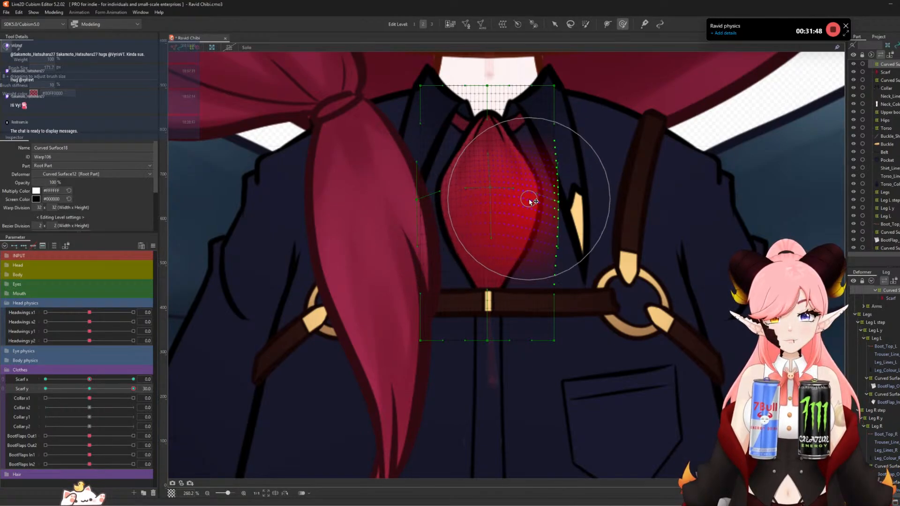
- With Scarf y at -30, brush the scarf's middle downward, then synthesize the corner forms of Scarf x and Scarf y
drag(133, 388, 46, 389)
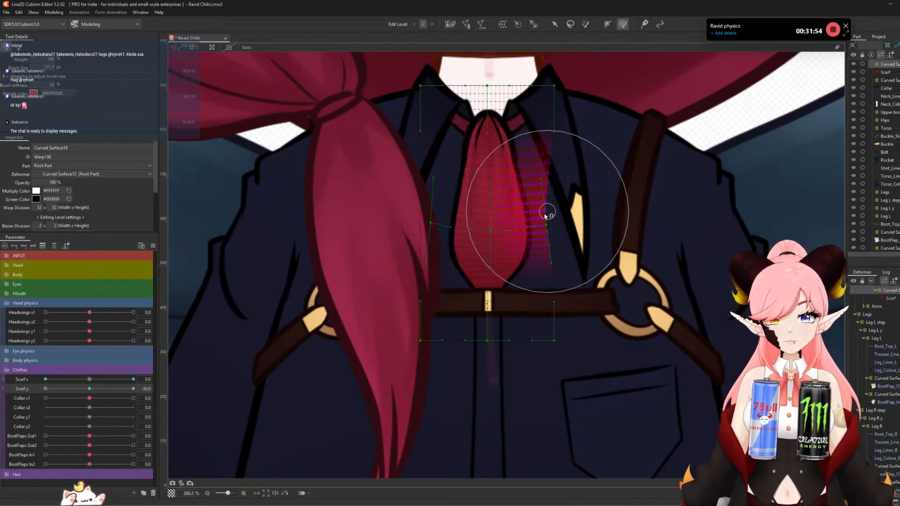
drag(248, 379, 6, 384)
click(89, 389)
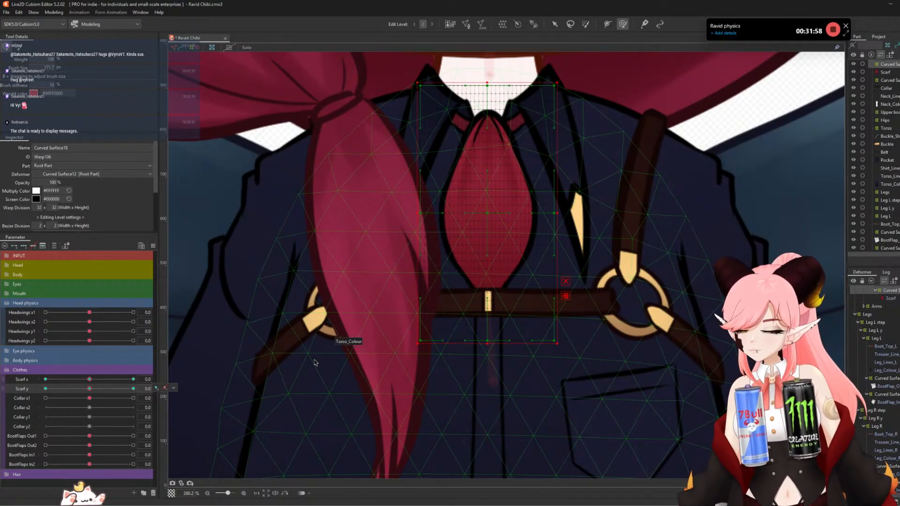
key(ctrl+4)
click(451, 324)
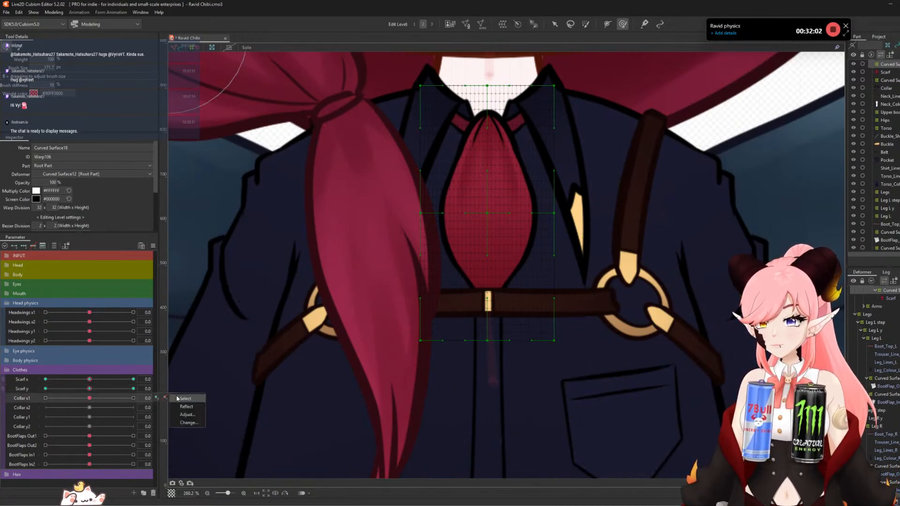
- Select the collar deformer linked to Collar x1 and, at 30, brush the middle of both lapels toward the character's left
click(184, 398)
scroll(512, 211, down, 3)
scroll(527, 151, up, 3)
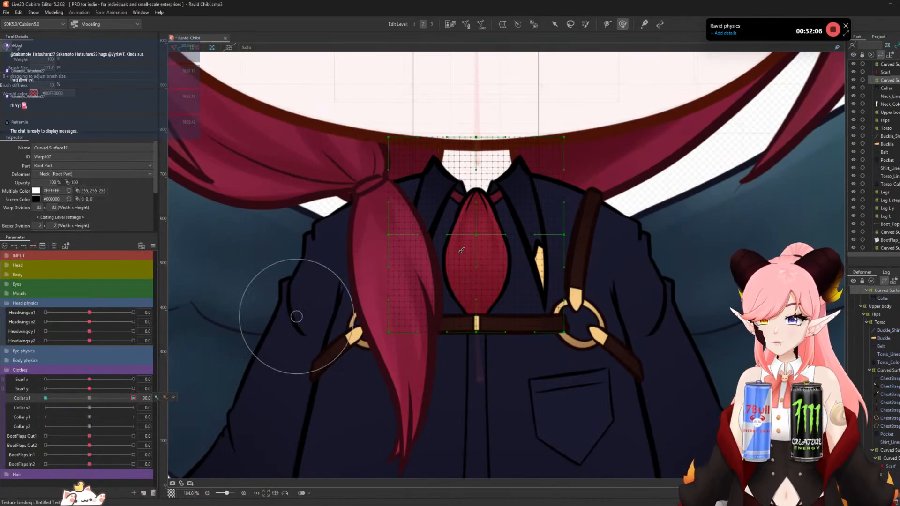
drag(532, 227, 537, 228)
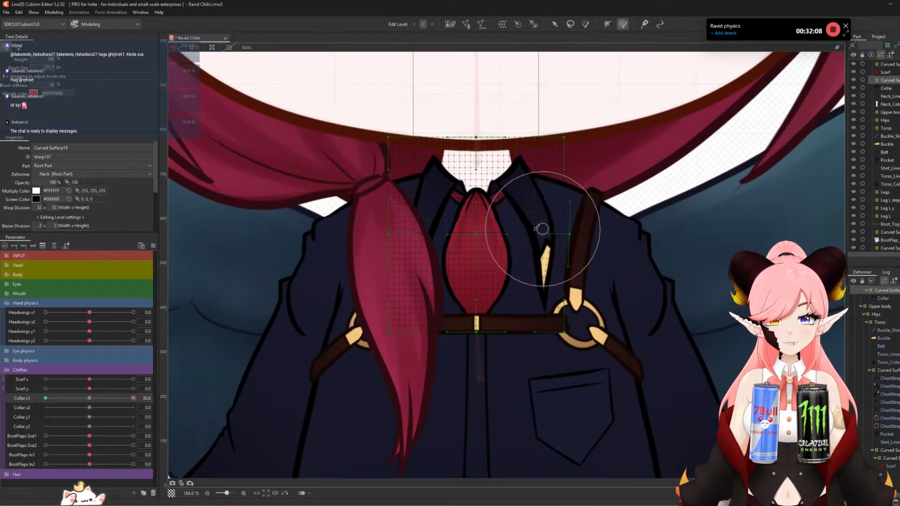
drag(402, 231, 427, 235)
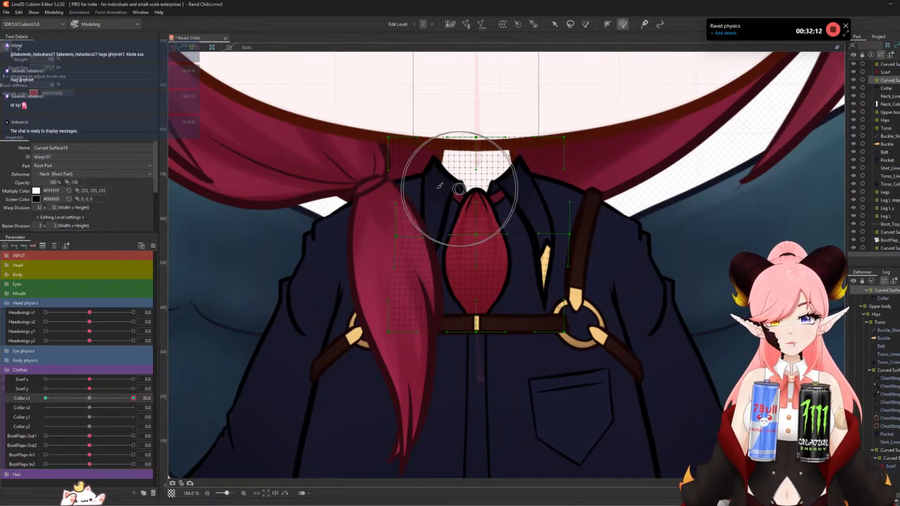
- With Collar x1 at -30, brush the lapels toward the character's right and adjust the left lapel's lower tip with a smaller brush
drag(133, 398, 46, 398)
drag(421, 235, 401, 229)
drag(535, 230, 518, 243)
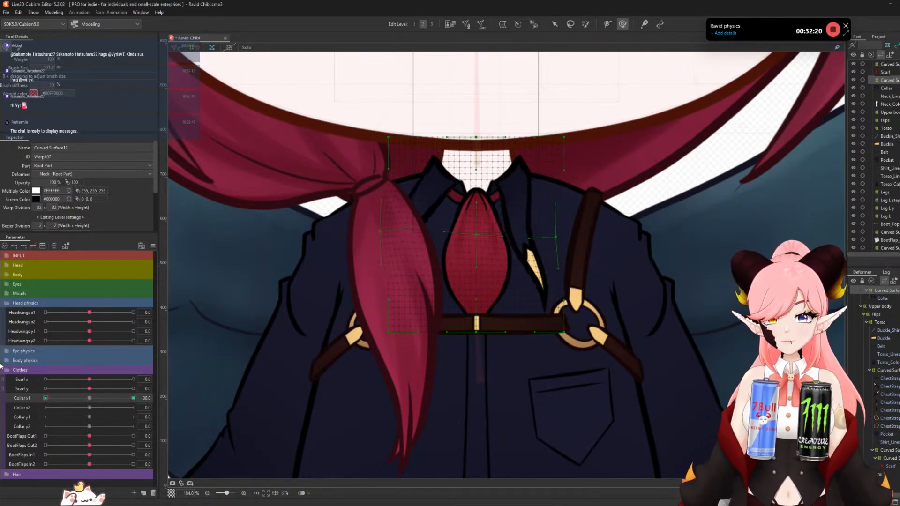
mouse_move(57, 402)
mouse_down()
mouse_move(117, 399)
mouse_move(26, 381)
mouse_up()
key([)
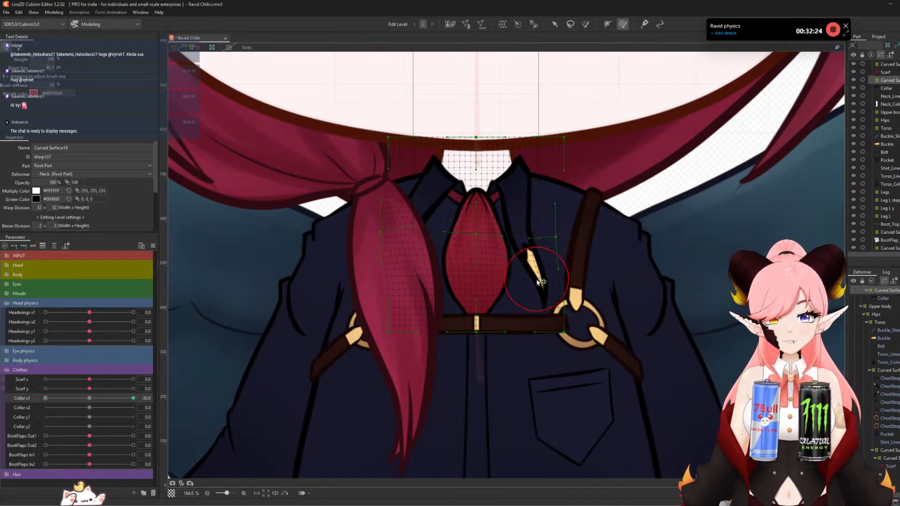
drag(512, 284, 534, 294)
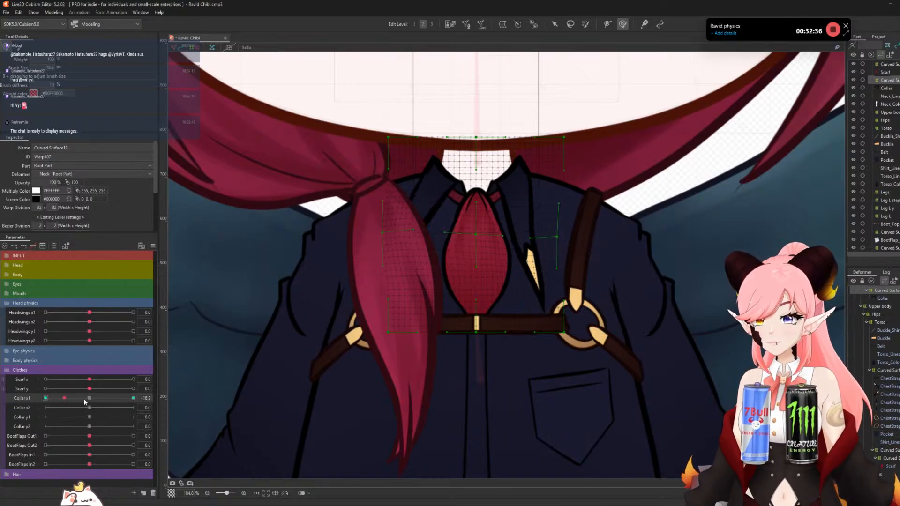
- With Collar x1 at 30, brush the left lapel's lower tip outward, reflect the motion onto the opposite key and reset to 0
drag(85, 401, 264, 408)
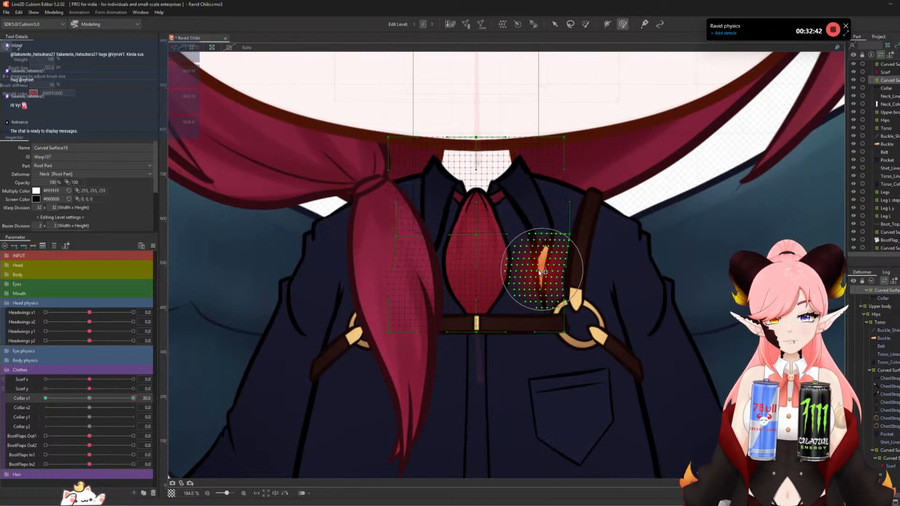
drag(543, 272, 557, 274)
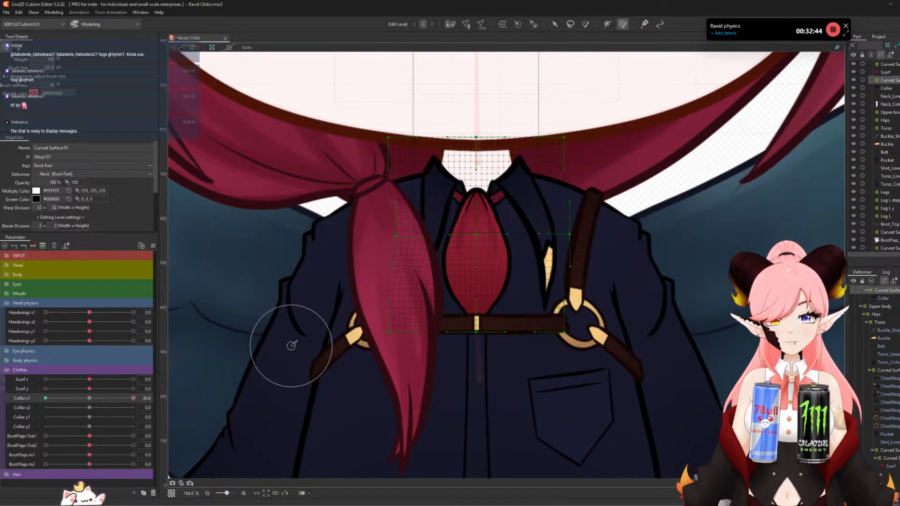
click(151, 244)
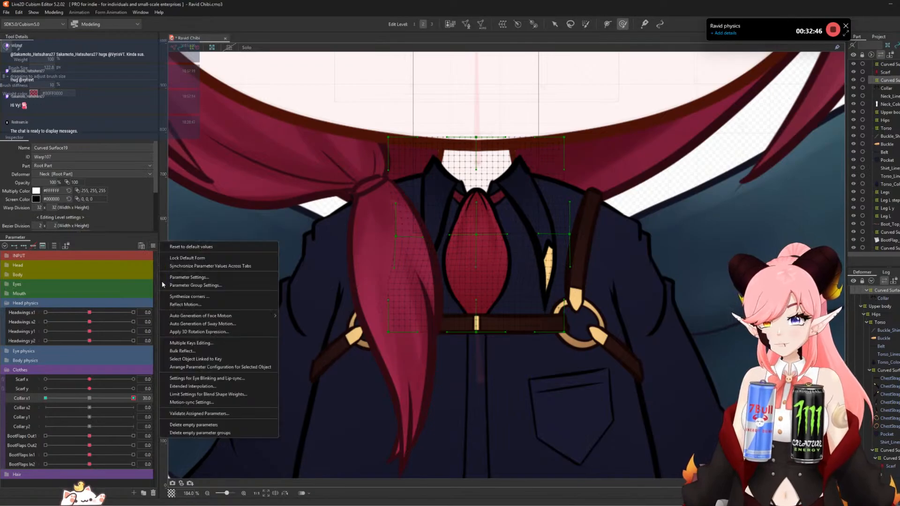
click(185, 305)
click(451, 327)
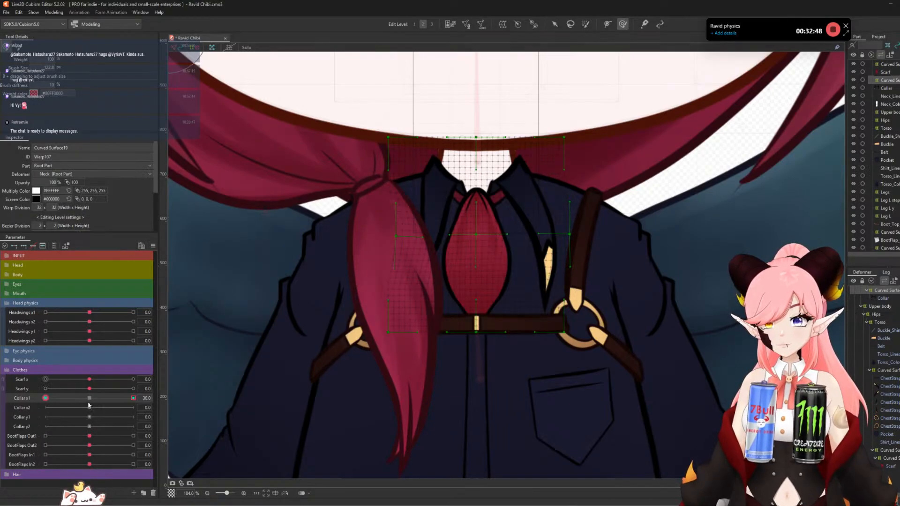
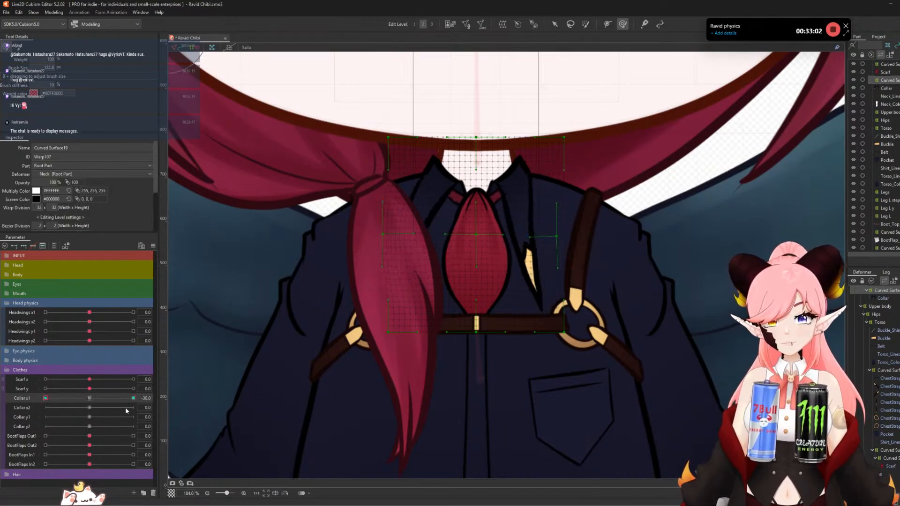
click(89, 399)
- Add Collar x2 keys to the collar deformer and, at 30, brush the lower ends of both lapels toward the character's left
click(20, 408)
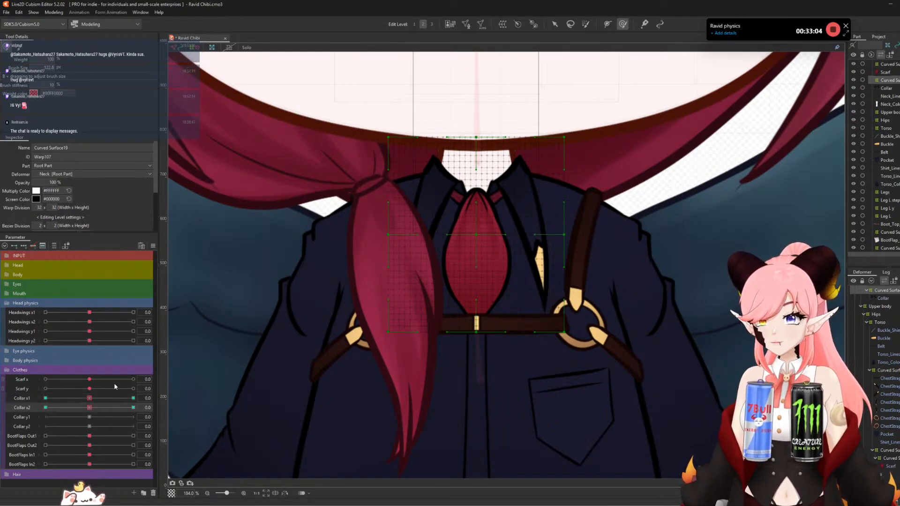
drag(520, 307, 574, 319)
key(b)
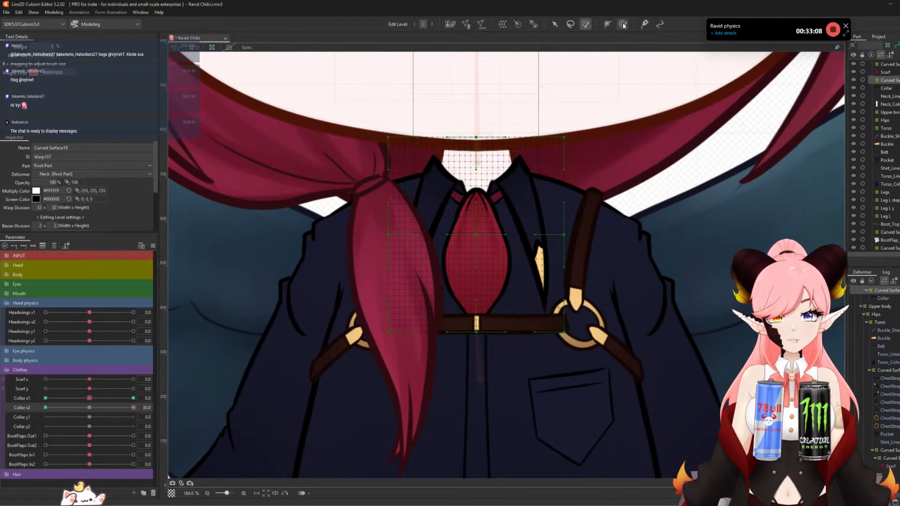
click(622, 24)
mouse_move(558, 323)
mouse_down()
mouse_move(561, 296)
mouse_move(565, 314)
mouse_up()
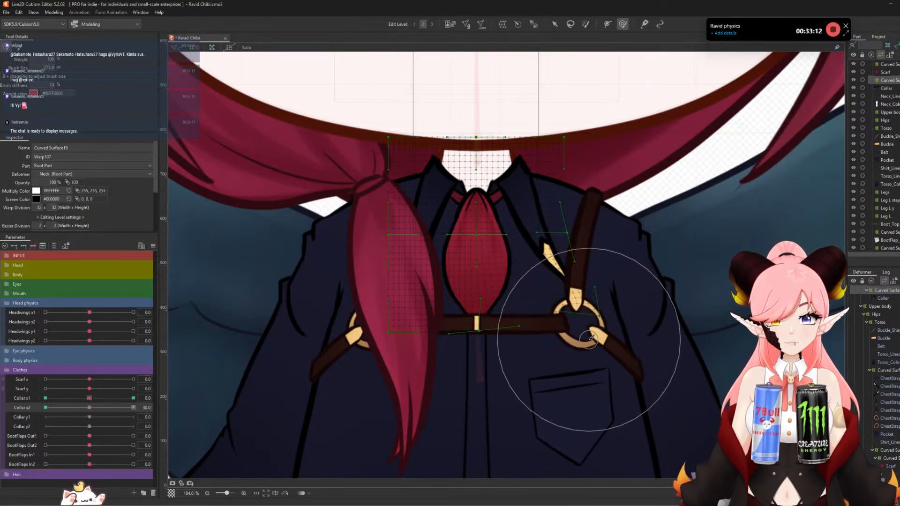
drag(404, 313, 416, 316)
drag(401, 322, 410, 326)
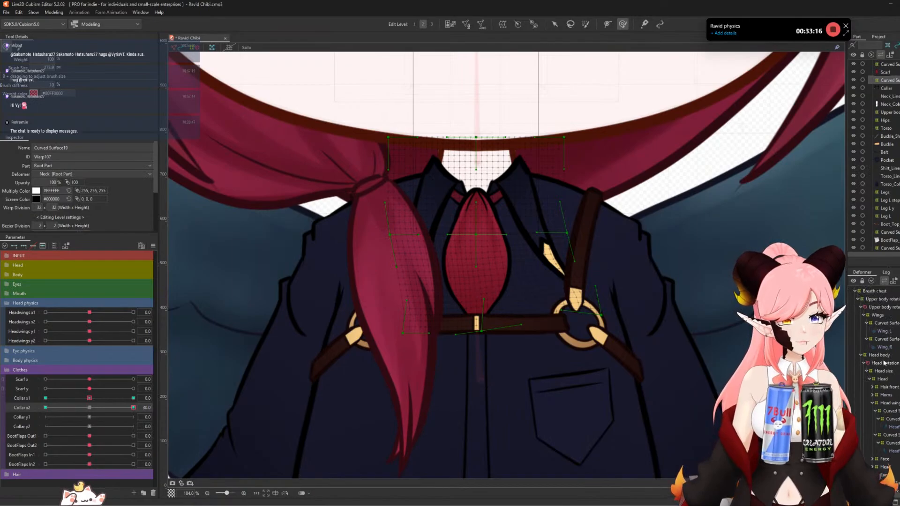
- Hide the head by setting the Head Rotation deformer's opacity to 0%, then reselect the collar deformer
click(883, 363)
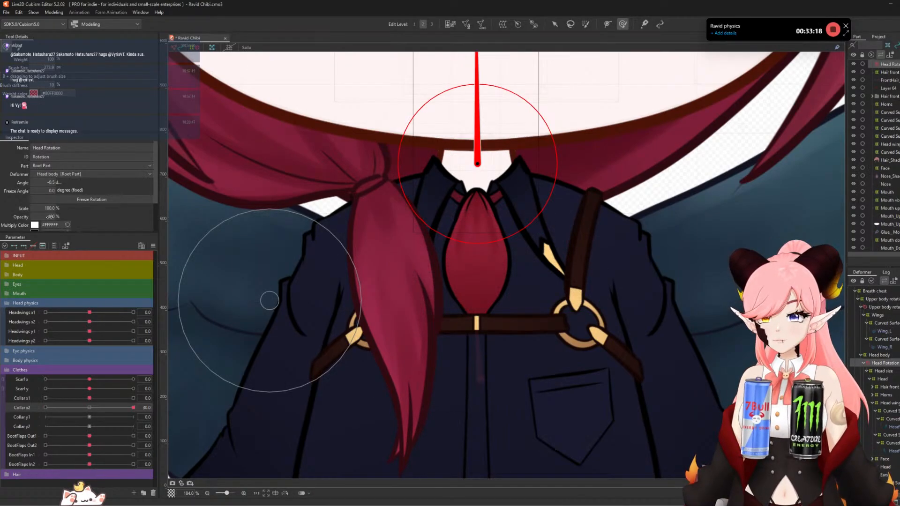
drag(50, 217, 2, 216)
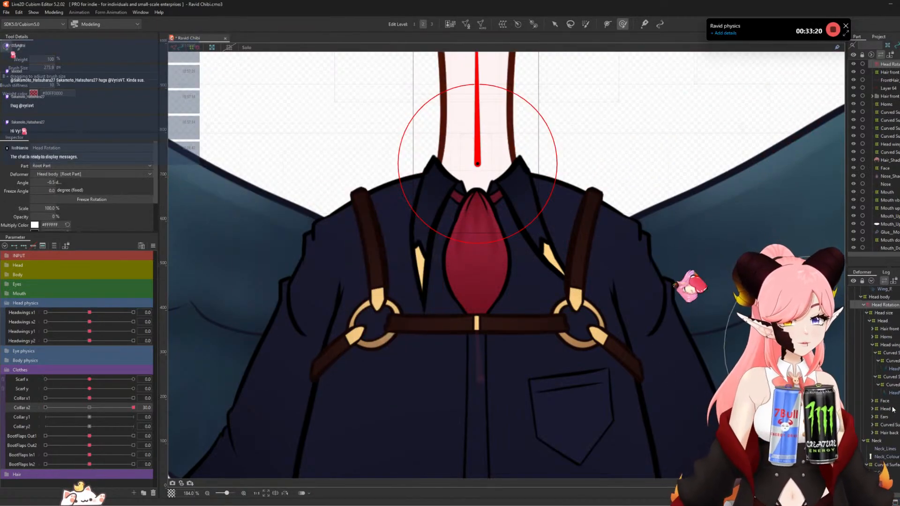
scroll(892, 409, down, 4)
click(884, 377)
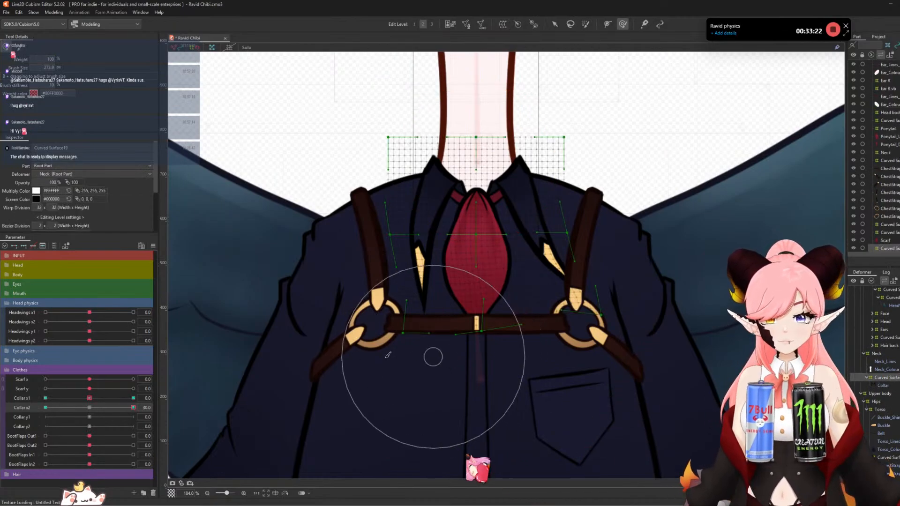
- With Collar x2 at 30, brush the right lapel's lower part further toward the character's left
click(97, 408)
drag(98, 407, 133, 408)
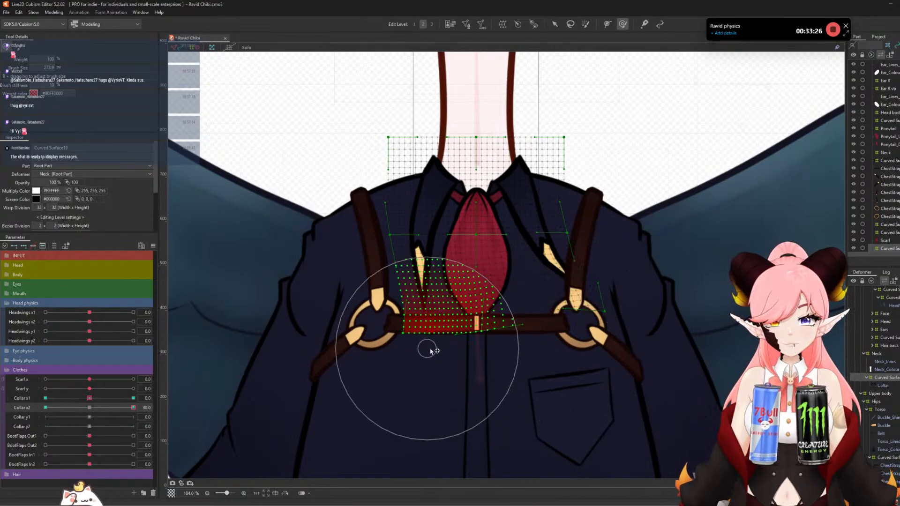
click(54, 407)
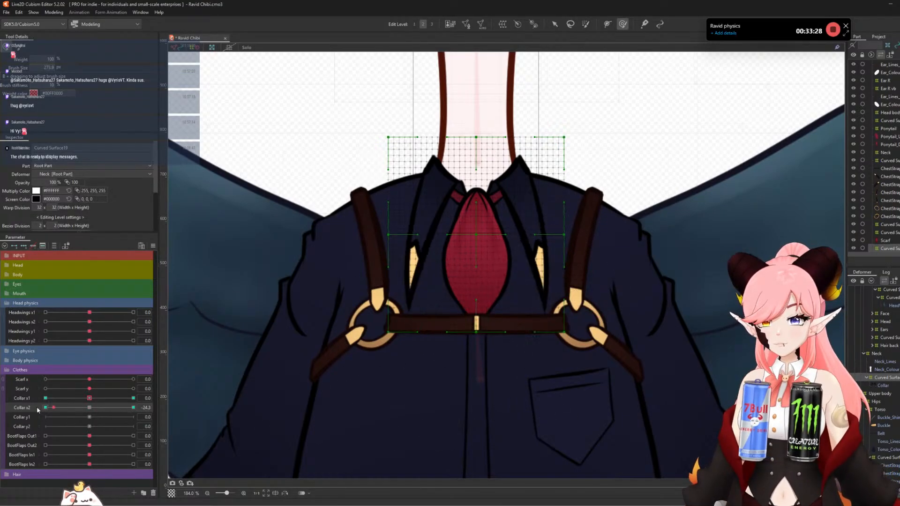
click(133, 407)
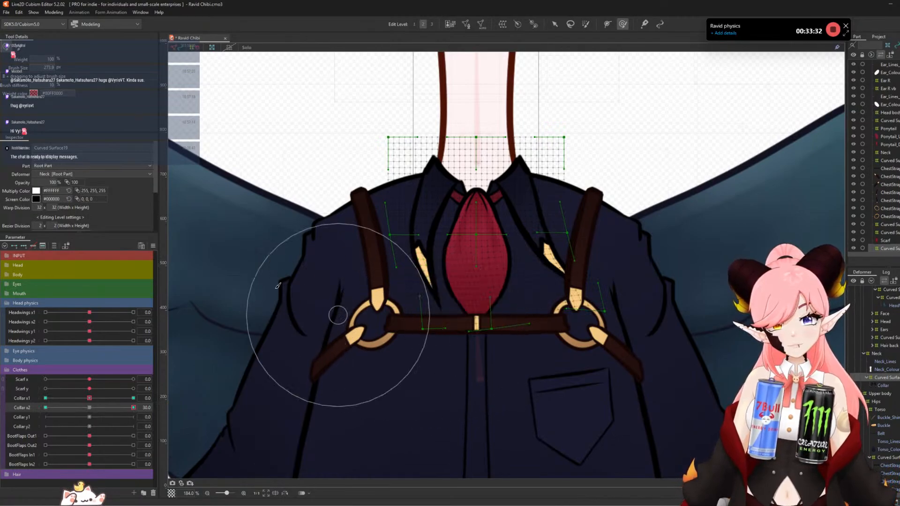
- Reflect the collar deformer's Collar x2 motion horizontally and scrub the parameter to -30 to check it
right_click(158, 237)
click(182, 305)
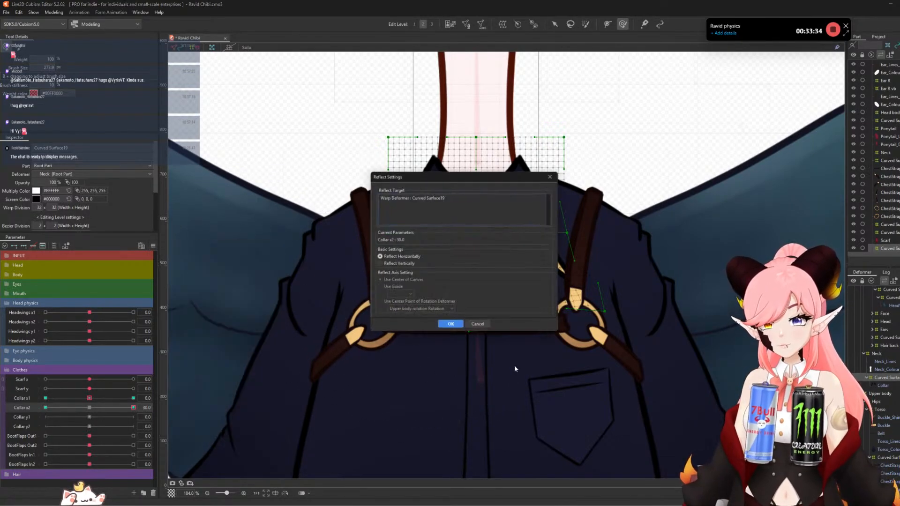
click(443, 327)
drag(133, 407, 17, 423)
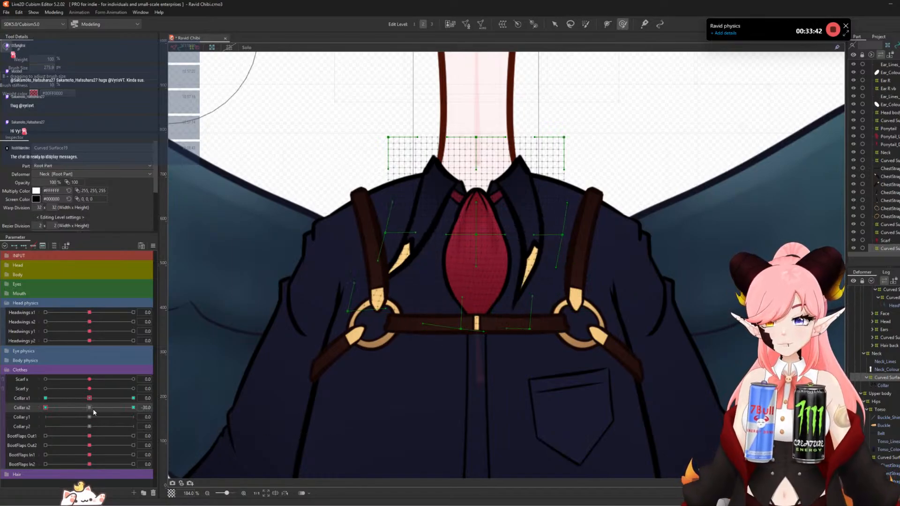
- Add Collar y1 keys to the collar deformer and, at 30, brush both lapels upward and outward, undoing the unwanted first strokes
drag(93, 409, 90, 408)
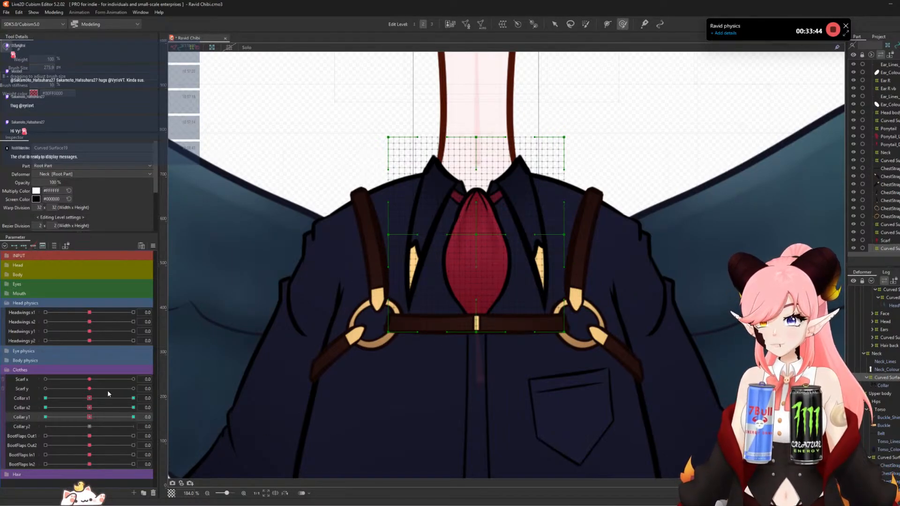
key(b)
mouse_move(615, 229)
mouse_down()
mouse_move(547, 236)
mouse_move(574, 234)
mouse_up()
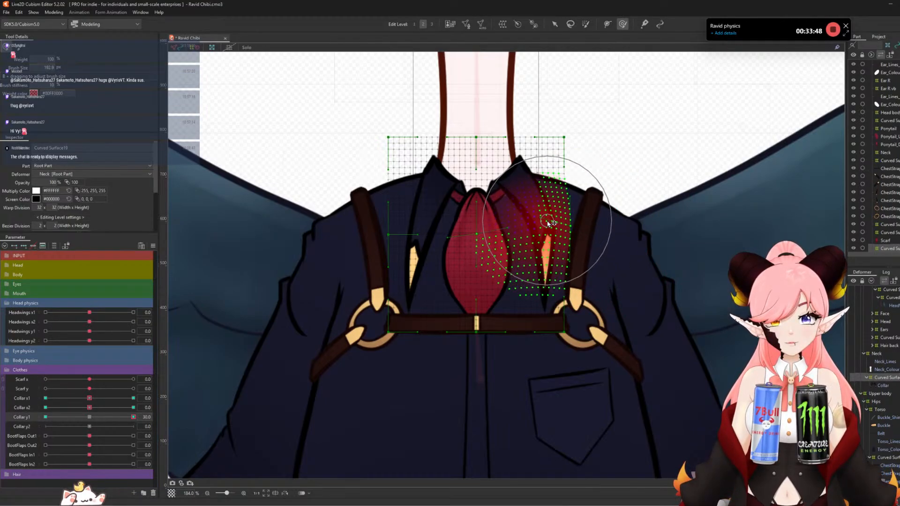
mouse_move(418, 234)
mouse_down()
mouse_move(407, 246)
mouse_move(409, 223)
mouse_move(421, 219)
mouse_up()
key(ctrl+z)
key(ctrl+z)
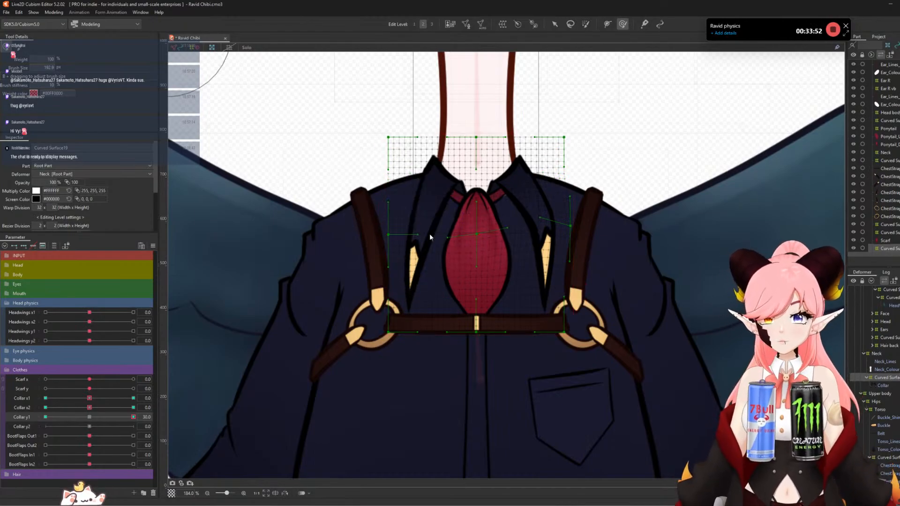
mouse_move(556, 233)
mouse_down()
mouse_move(543, 253)
mouse_move(548, 234)
mouse_up()
drag(417, 251, 401, 230)
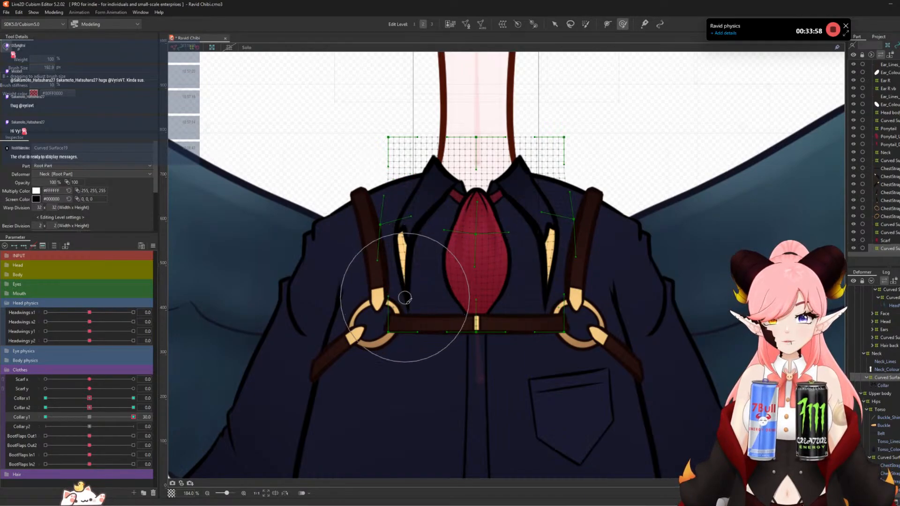
drag(407, 305, 402, 291)
drag(546, 311, 545, 303)
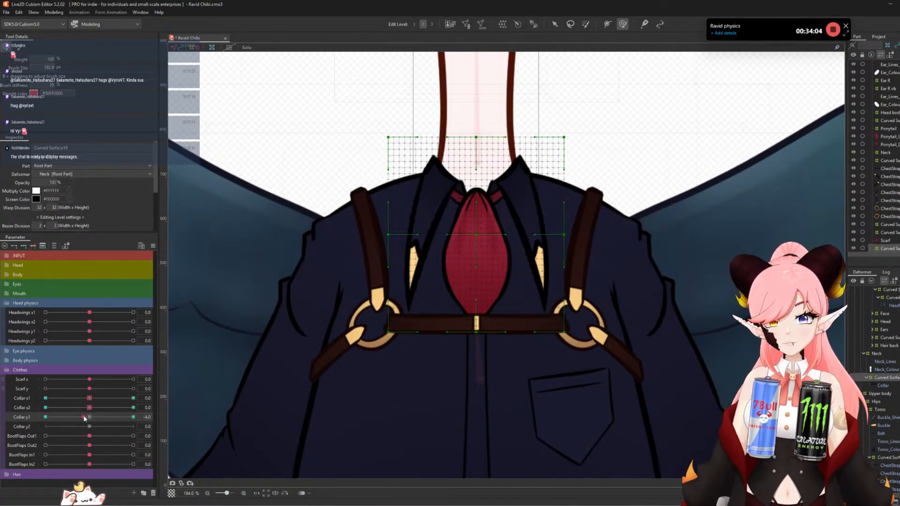
- With Collar y1 at -30, brush both lapels inward and slightly downward, then return the parameter to 0
click(45, 416)
mouse_move(414, 245)
mouse_down()
mouse_move(424, 256)
mouse_move(421, 282)
mouse_up()
drag(533, 257, 527, 253)
drag(550, 325, 549, 331)
drag(392, 326, 390, 337)
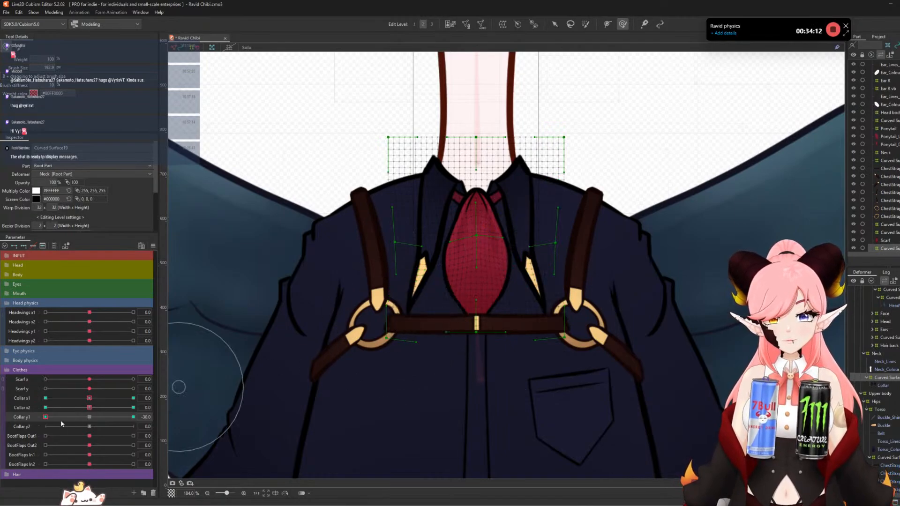
drag(61, 417, 89, 416)
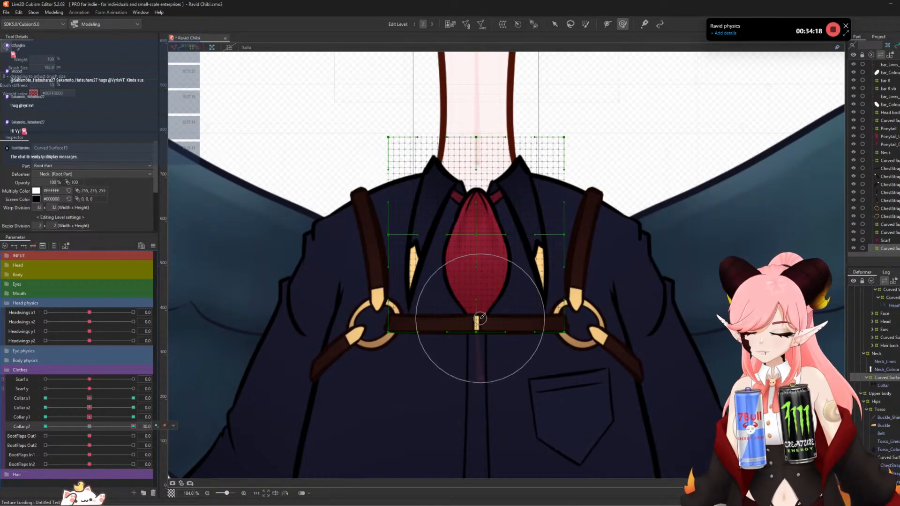
- With keyed Collar y2 at 30, brush the lower ends of both lapels outward and up with an enlarged brush
key(b)
drag(479, 319, 507, 327)
mouse_move(560, 308)
mouse_down()
mouse_move(563, 334)
mouse_move(575, 320)
mouse_up()
drag(571, 324, 579, 319)
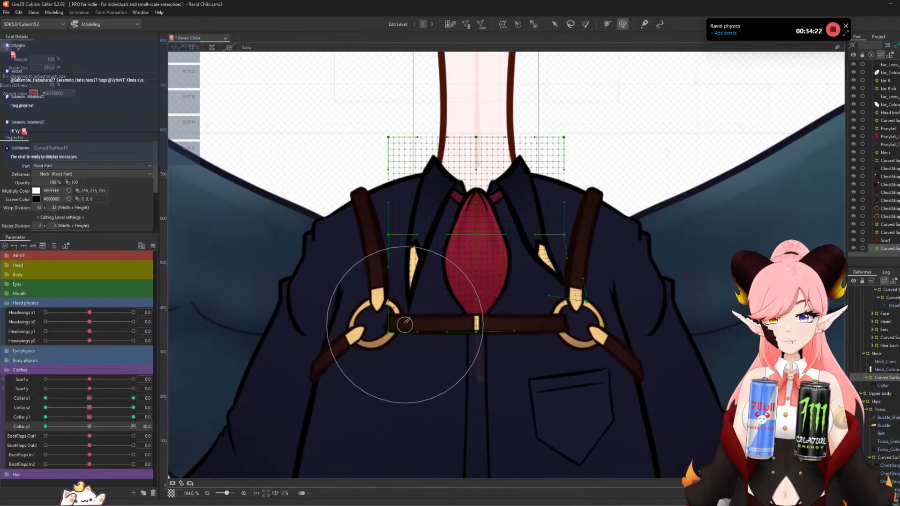
drag(406, 324, 382, 312)
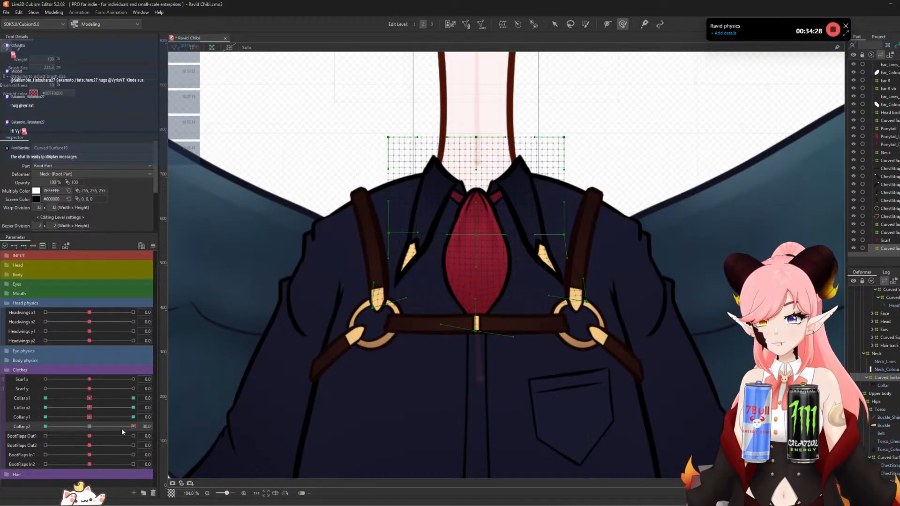
- With Collar y2 at -30, brush the lower ends of both lapels inward and down, then return the parameter to 0
mouse_move(121, 429)
mouse_down()
mouse_move(61, 434)
mouse_move(133, 427)
mouse_move(25, 408)
mouse_up()
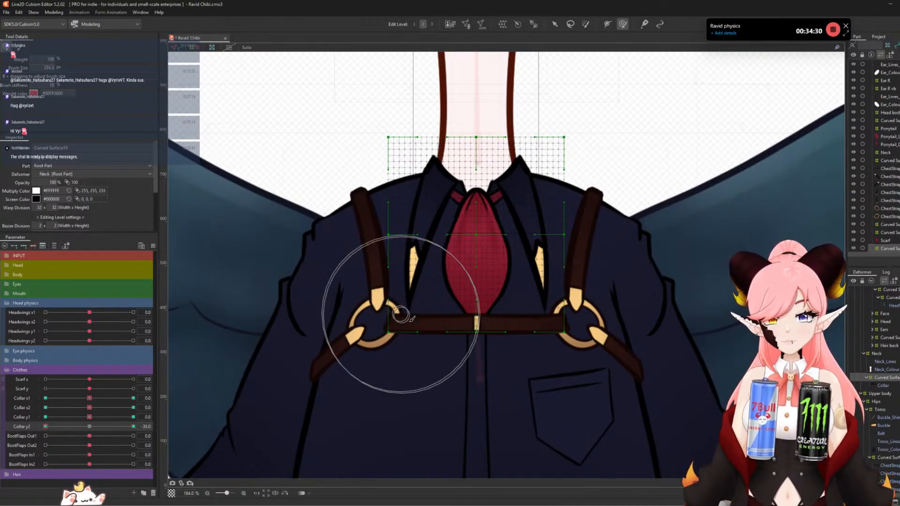
mouse_move(401, 314)
mouse_down()
mouse_move(424, 332)
mouse_move(415, 345)
mouse_move(422, 348)
mouse_up()
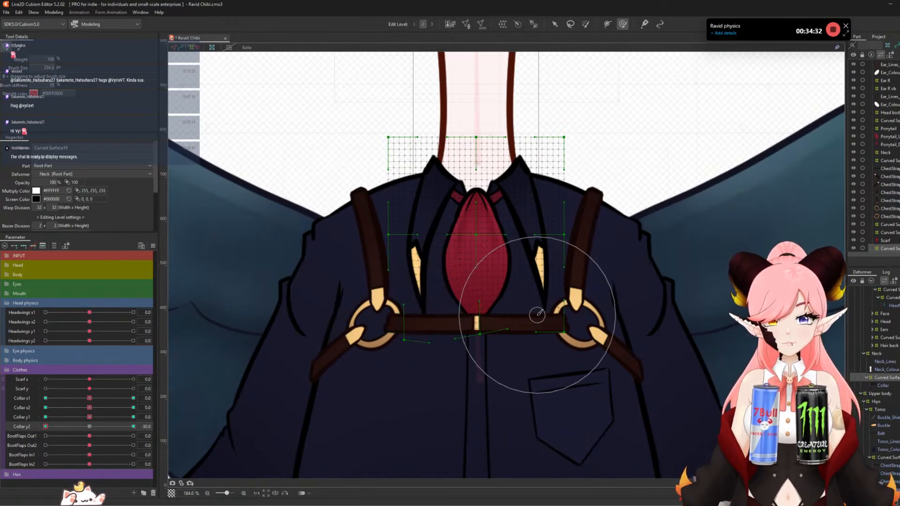
drag(537, 314, 527, 323)
drag(538, 334, 525, 347)
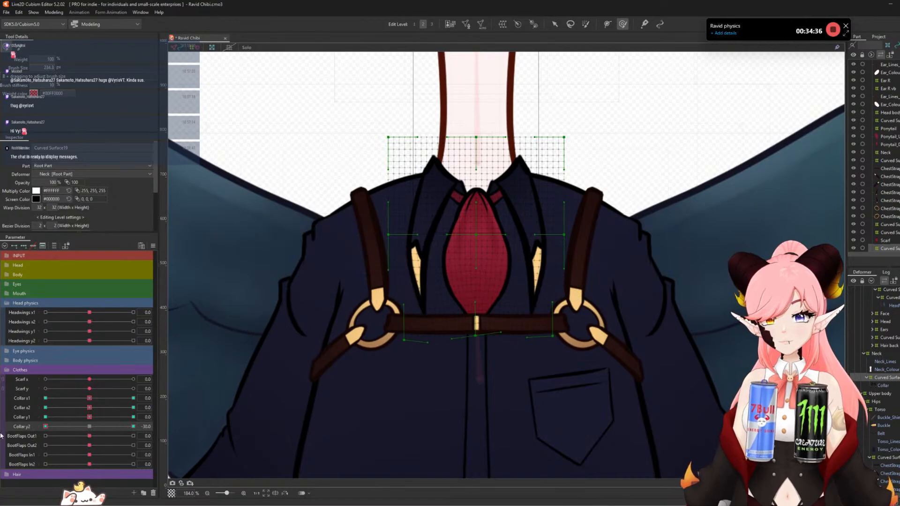
click(88, 425)
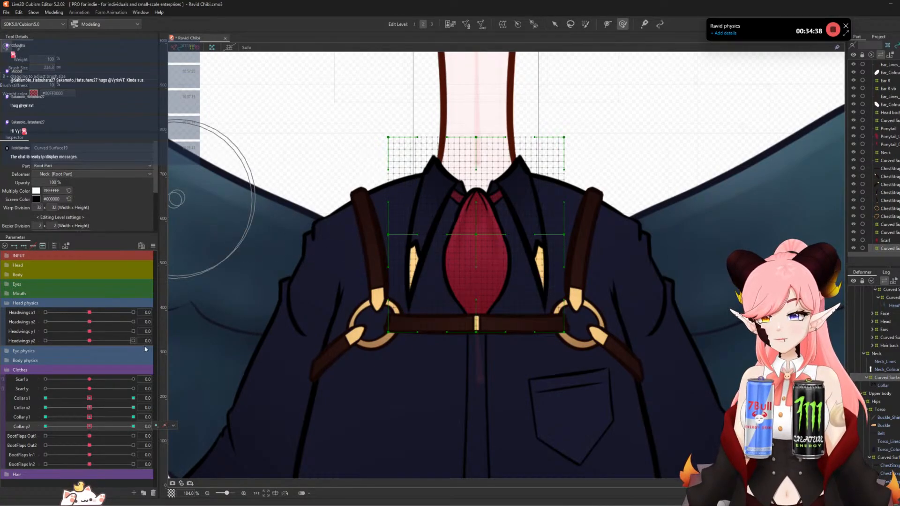
- Show the head again by setting the Head Rotation deformer's opacity to 100%, and save the model
scroll(421, 191, down, 4)
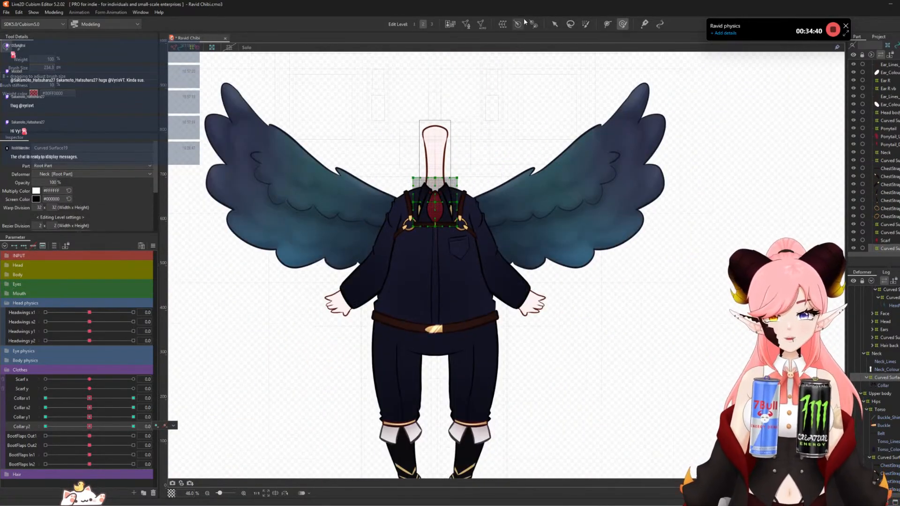
click(553, 26)
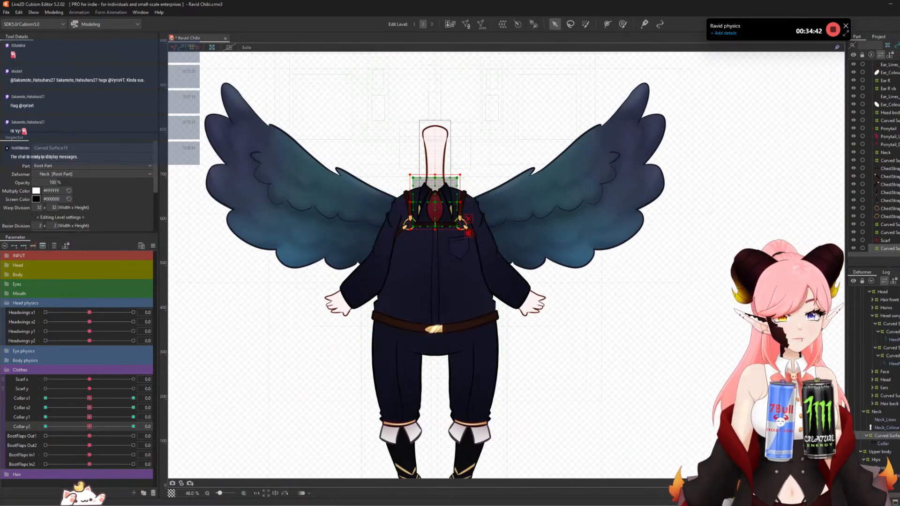
scroll(884, 307, up, 1)
click(885, 304)
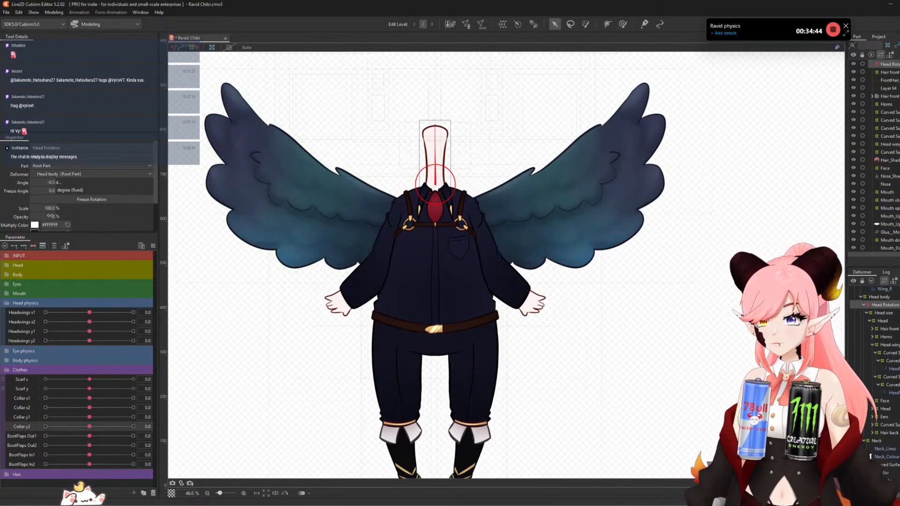
drag(50, 215, 70, 216)
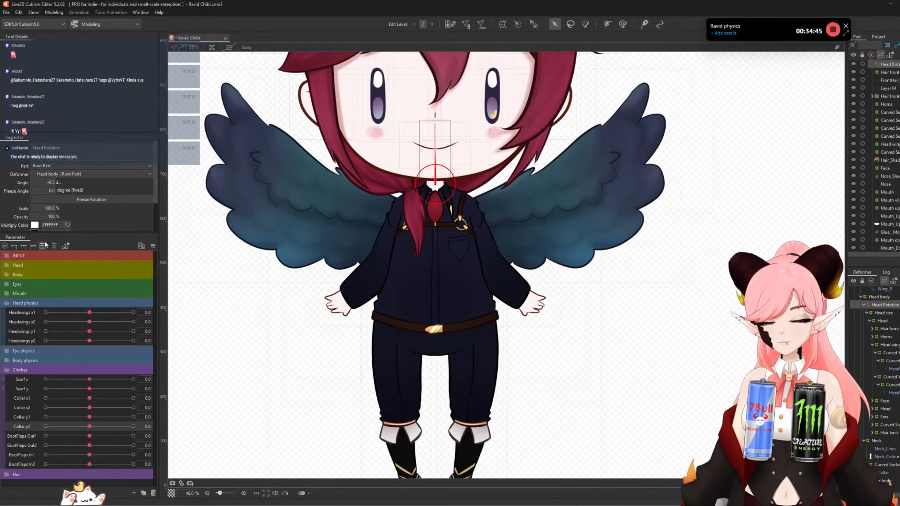
click(5, 13)
click(14, 77)
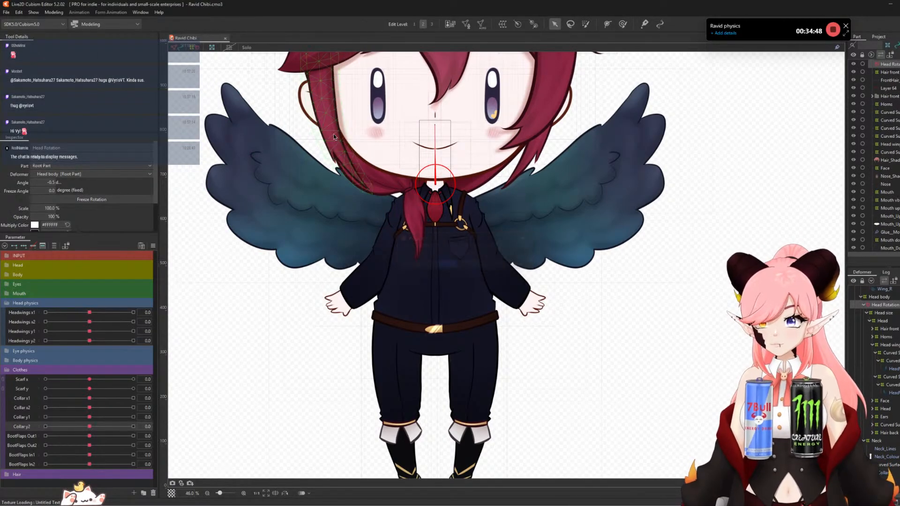
- Open the physics settings and add a group named Collar x with the Body Input and Clothes (Light) presets
click(54, 13)
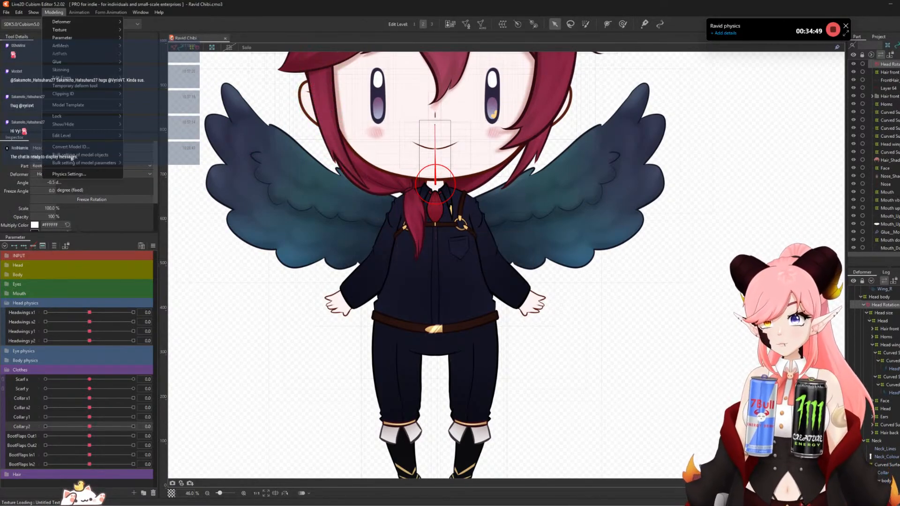
click(73, 174)
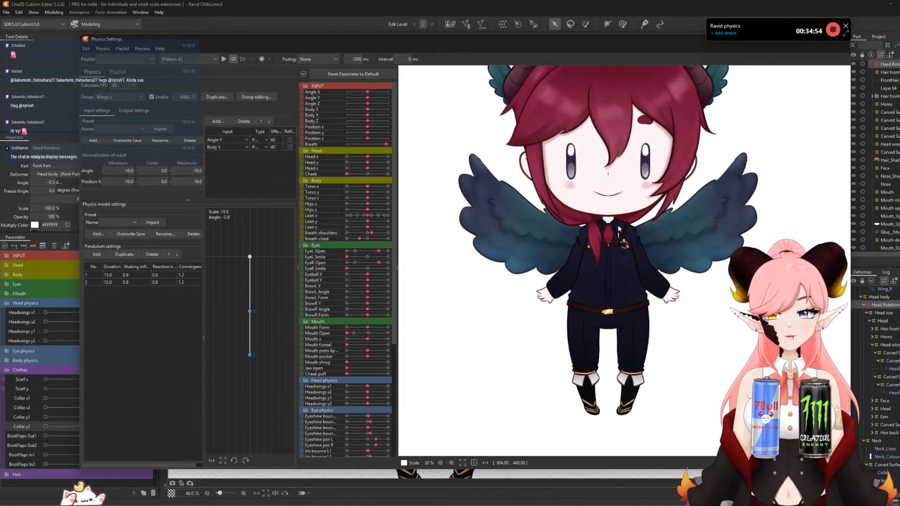
click(184, 97)
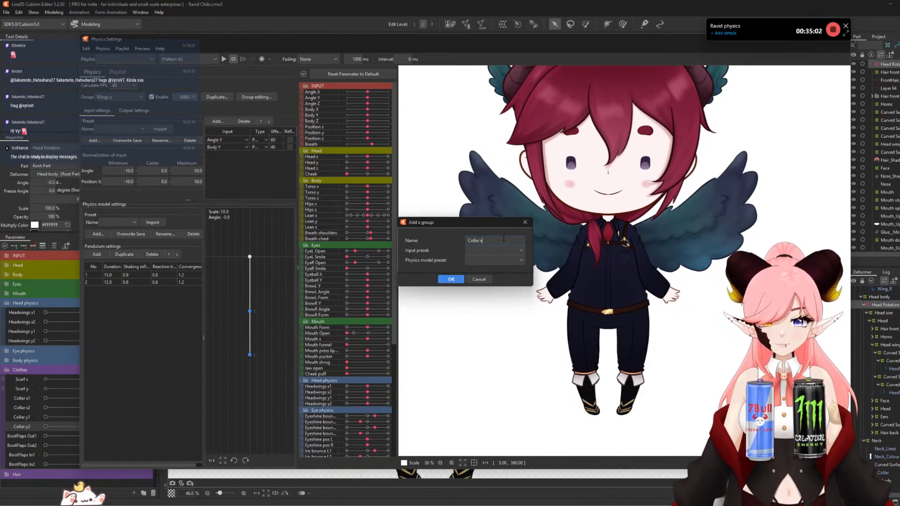
click(477, 252)
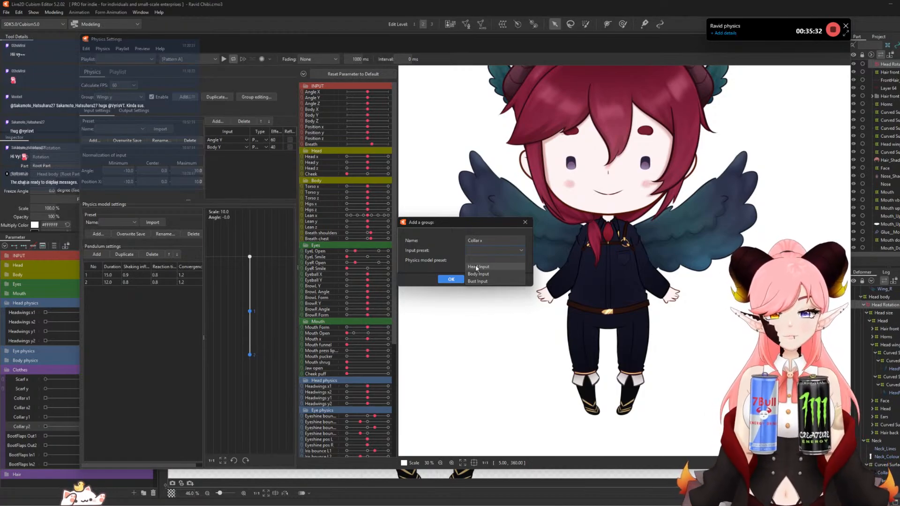
click(477, 261)
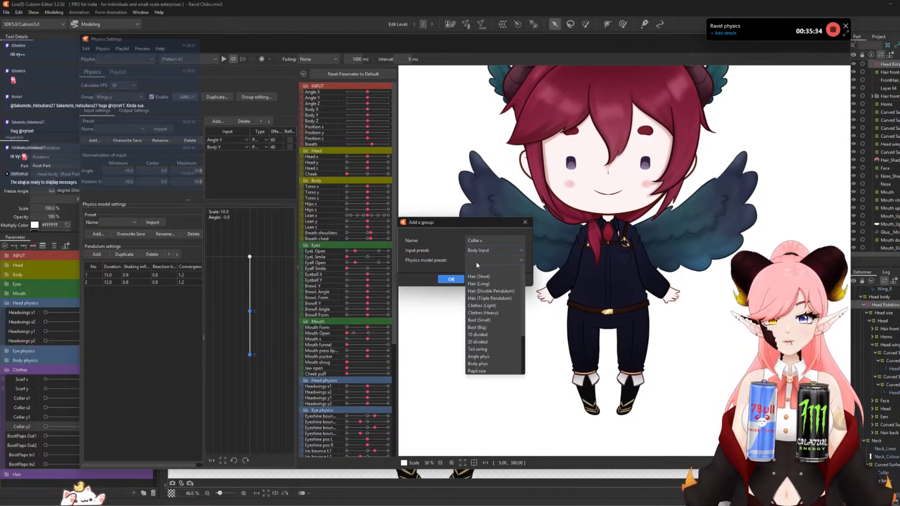
click(492, 306)
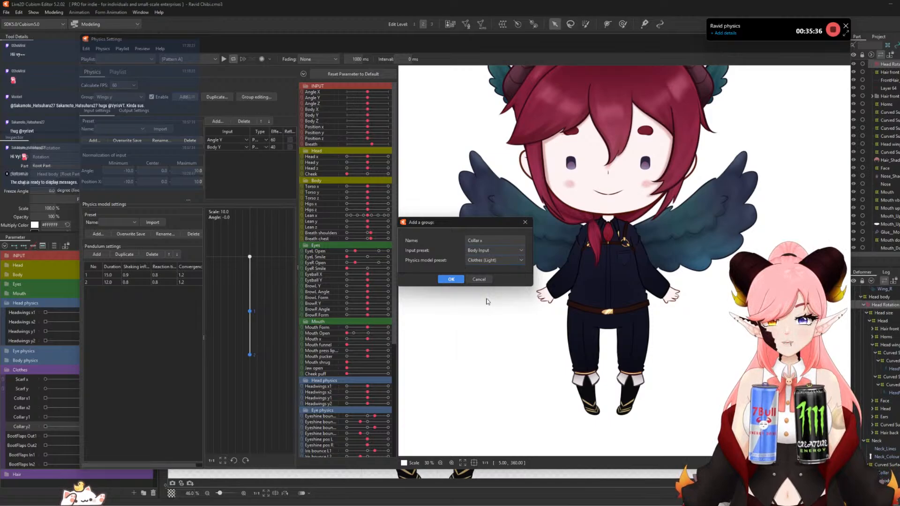
click(449, 279)
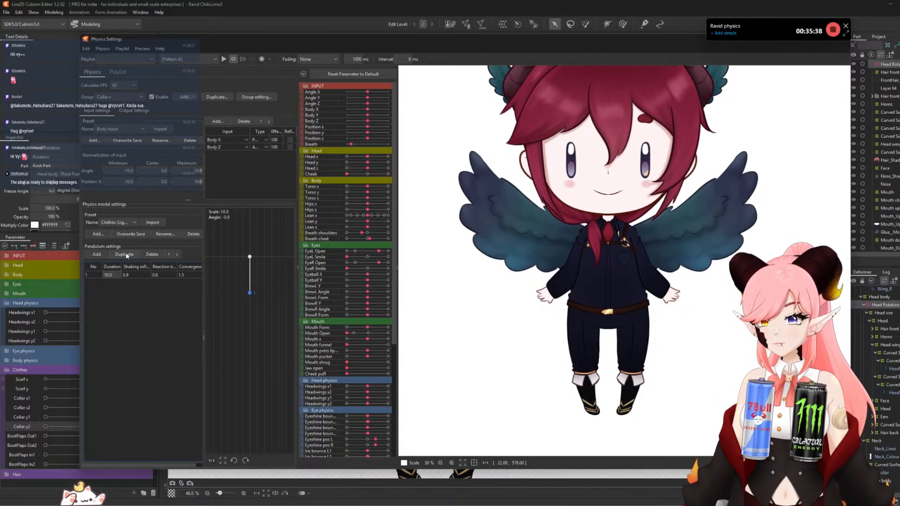
- Duplicate the Collar x group's pendulum and add outputs Scarf x and Collar x1 on pendulum 1 and Collar x2 on pendulum 2
click(134, 110)
click(92, 121)
drag(530, 187, 512, 319)
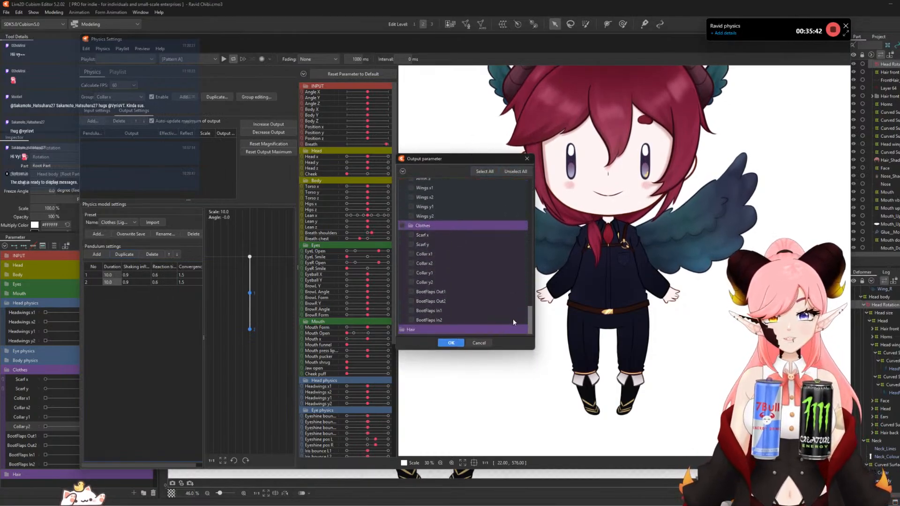
click(409, 255)
click(410, 263)
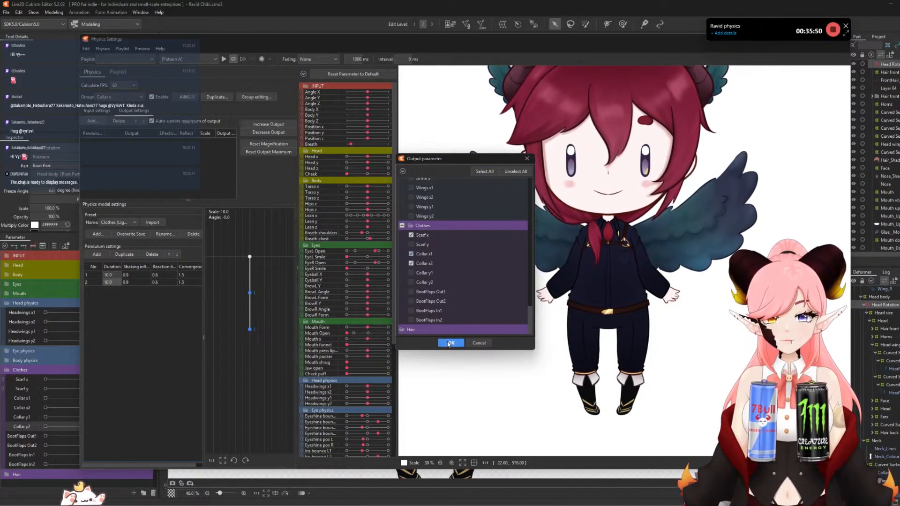
click(411, 294)
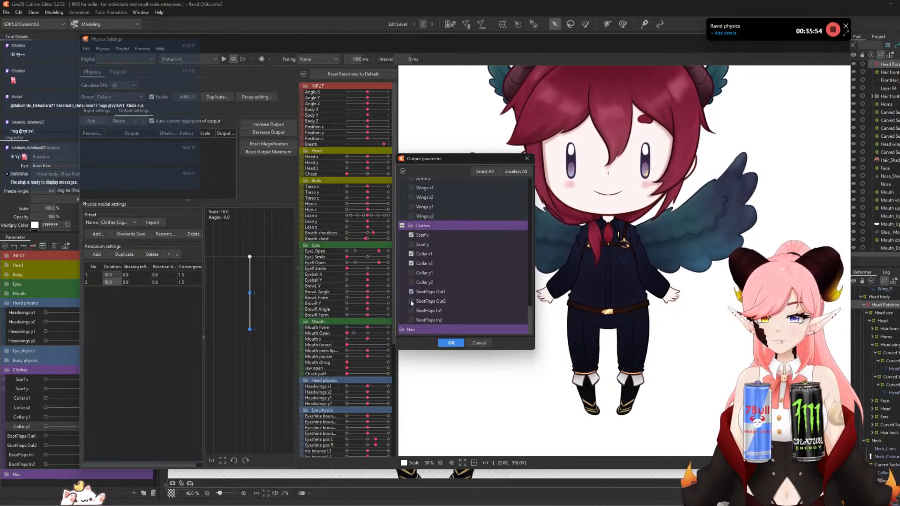
click(452, 343)
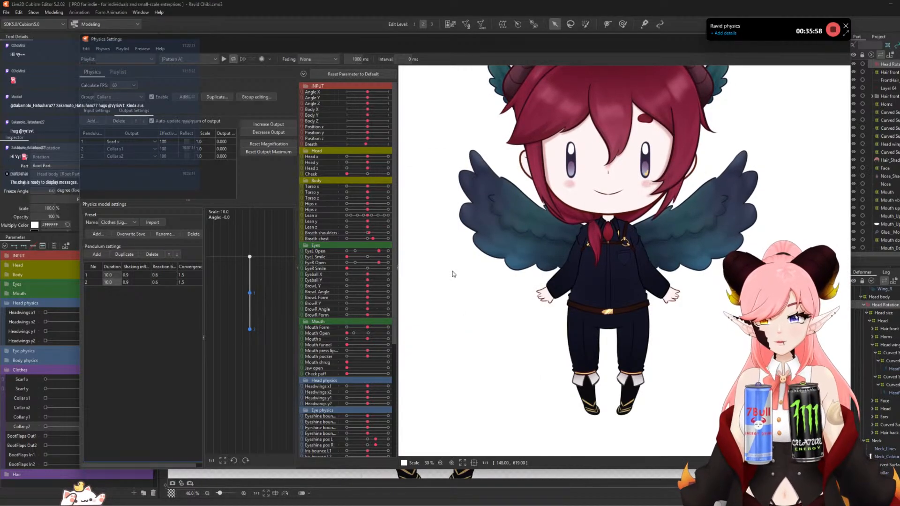
text(1)
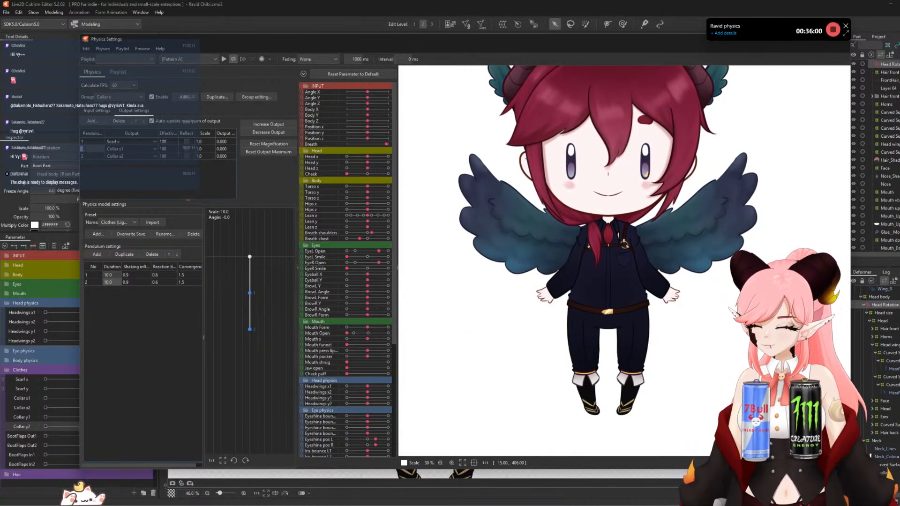
key(Return)
- Swing the preview model to register the output maximums, reset the outputs' magnification, and swing it again to test the motion
drag(563, 235, 727, 145)
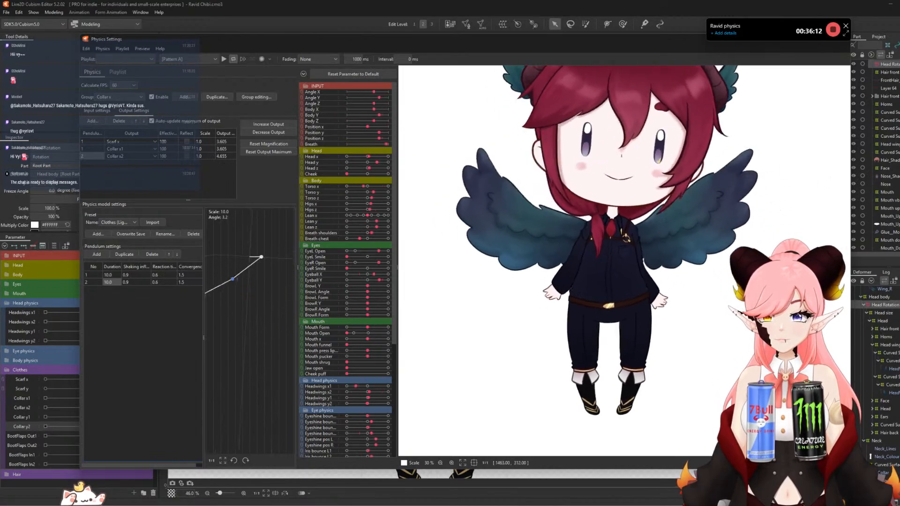
click(269, 143)
click(490, 265)
drag(490, 265, 175, 149)
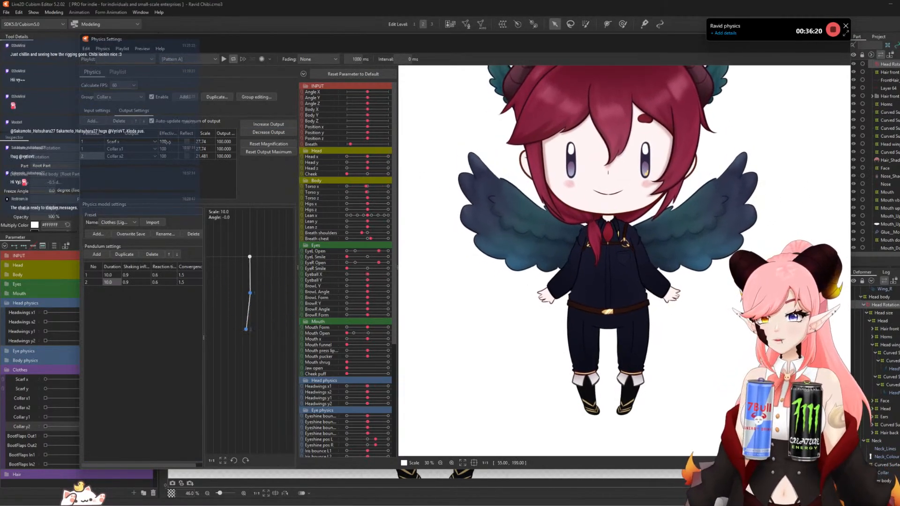
- Set the Scarf x output's effectiveness to 50 and swing the preview model to test the motion
click(168, 141)
text(50)
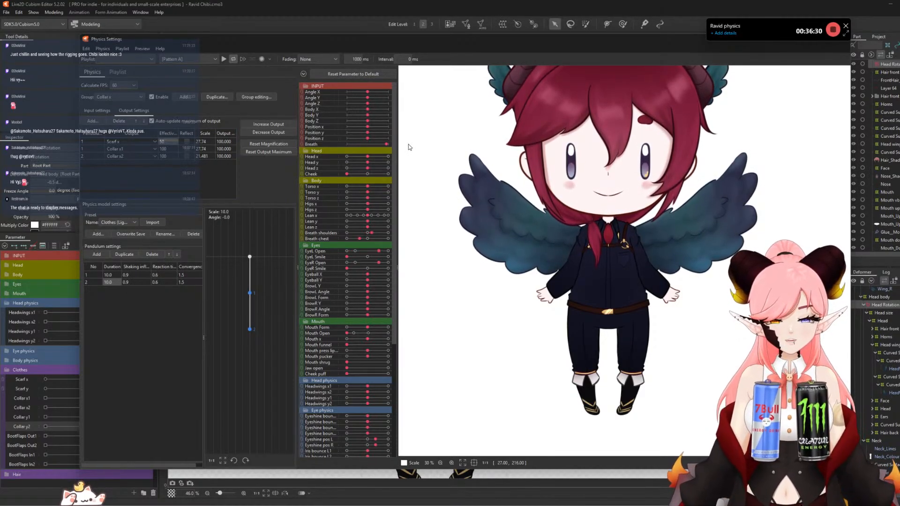
drag(577, 252, 829, 192)
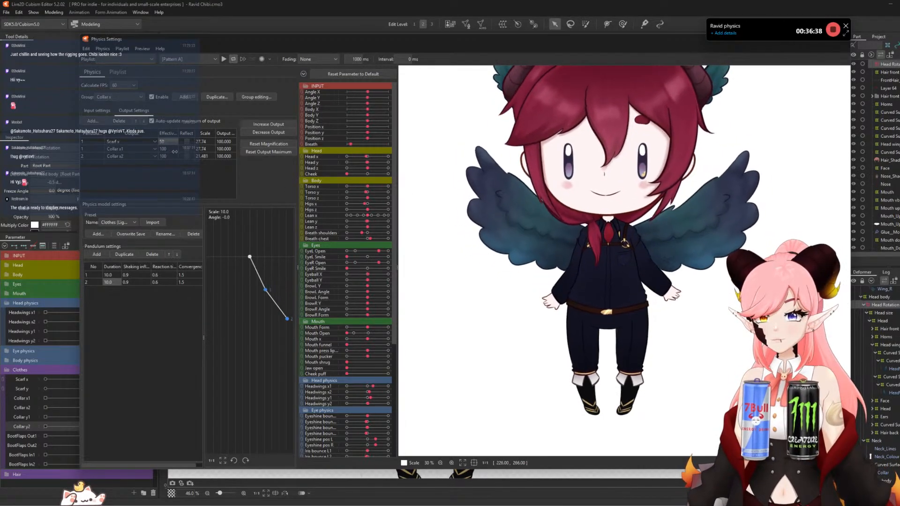
- Set the output scale of Scarf x and Collar x1 to 26 and of Collar x2 to 20
double_click(212, 141)
text(26)
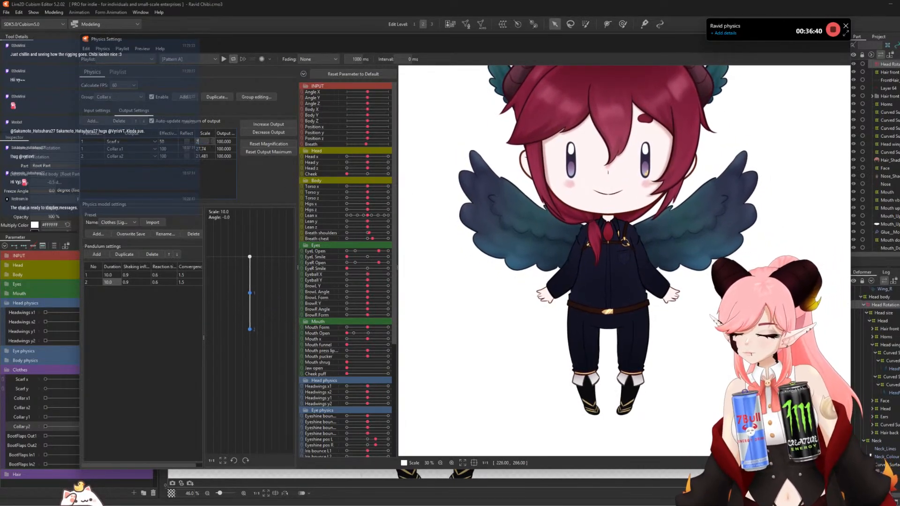
key(Return)
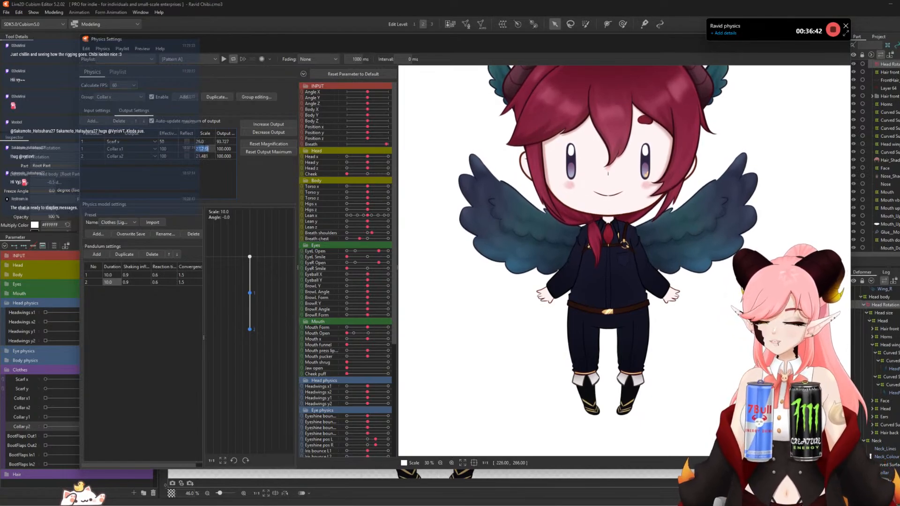
text(26)
key(Return)
double_click(201, 156)
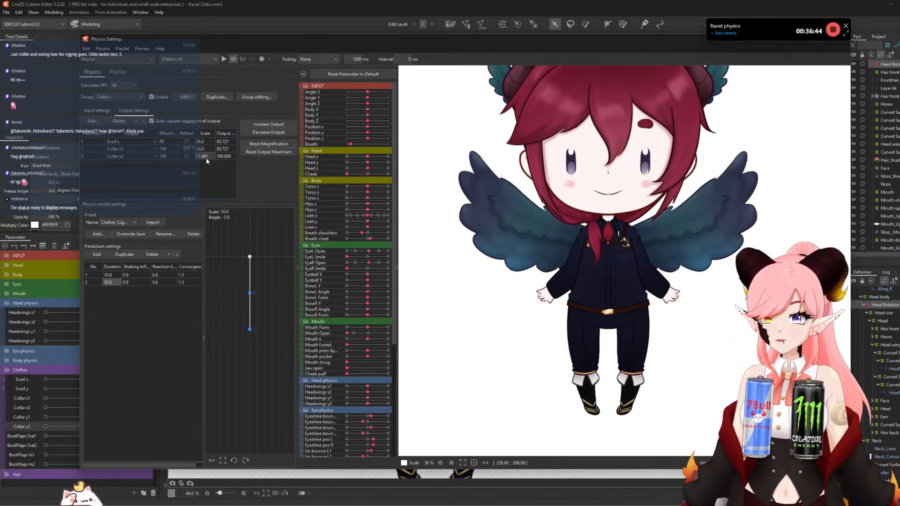
text(20)
key(Return)
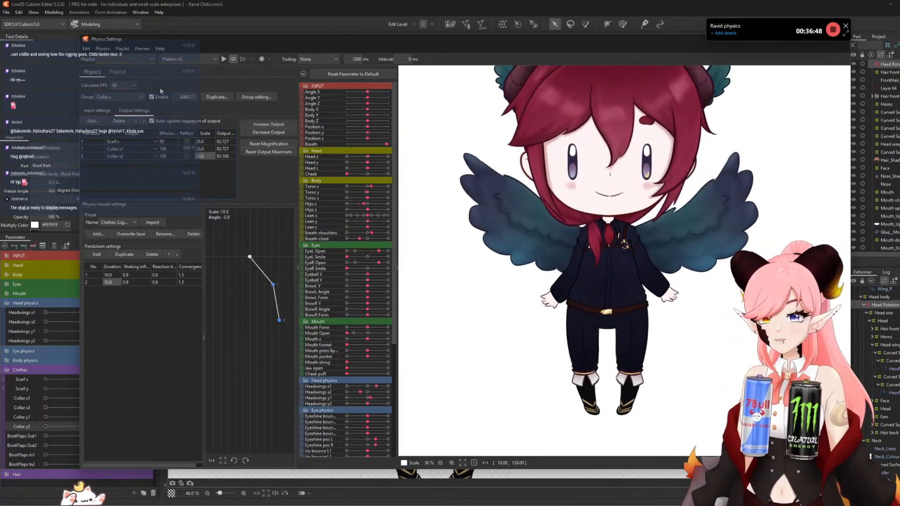
- Duplicate the Collar x group as Collar y, change its Body X input to Body Y, and delete the Body Z input
click(225, 96)
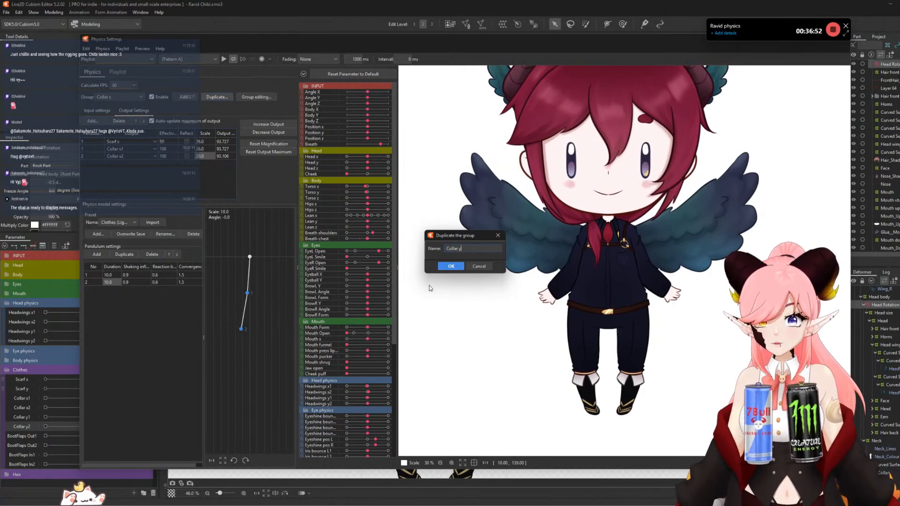
click(449, 266)
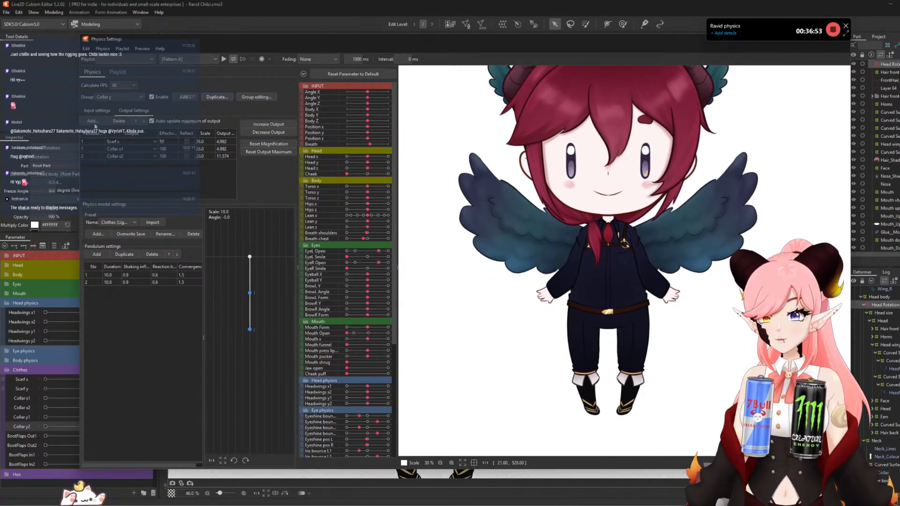
click(97, 110)
click(217, 140)
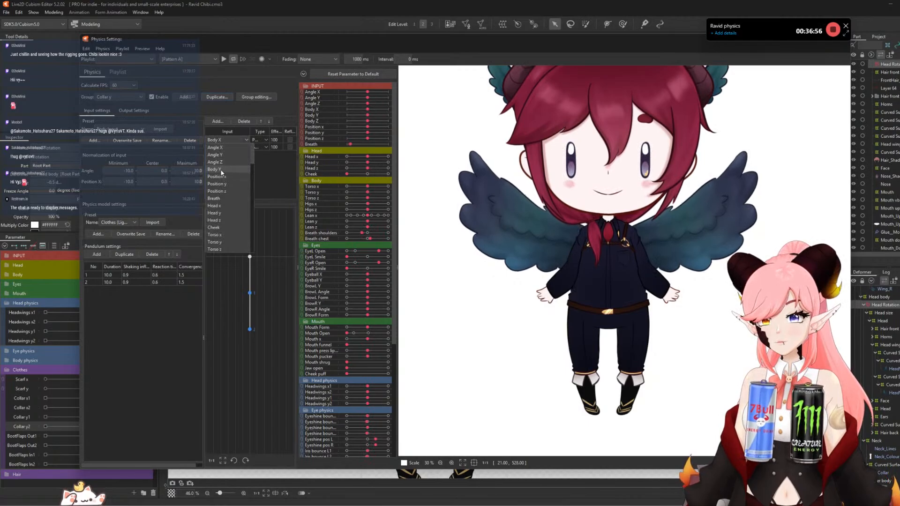
click(221, 169)
click(221, 147)
click(238, 121)
click(133, 111)
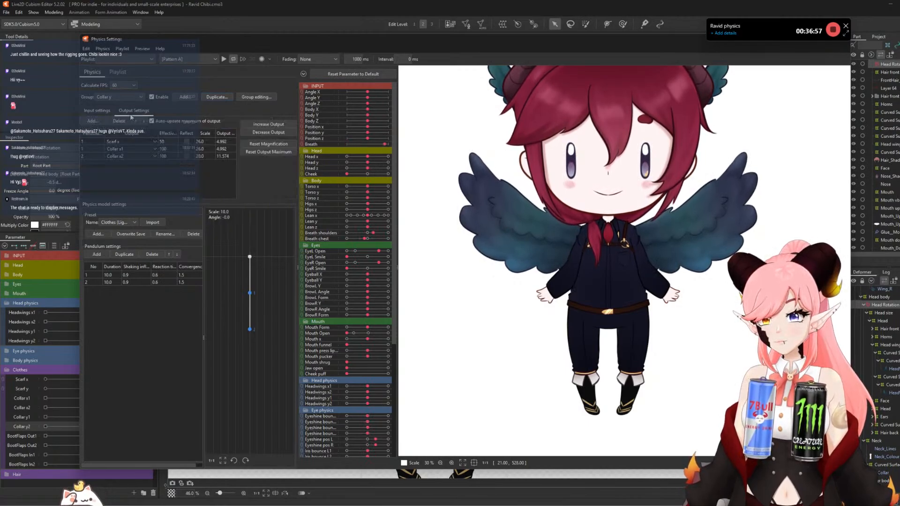
- Change the Collar y group's Scarf x output to Scarf y, and accept the matching changes to Collar y1 and Collar y2
click(121, 142)
scroll(152, 235, down, 4)
scroll(152, 235, down, 3)
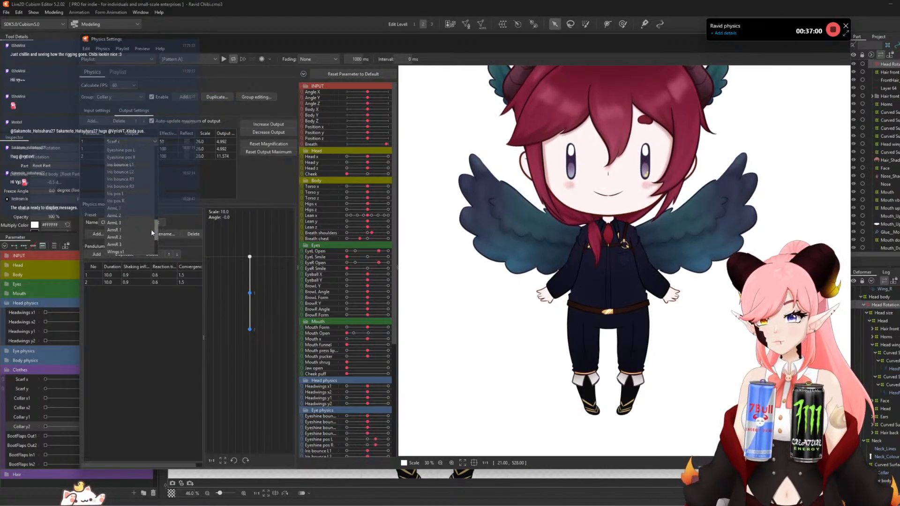
click(124, 209)
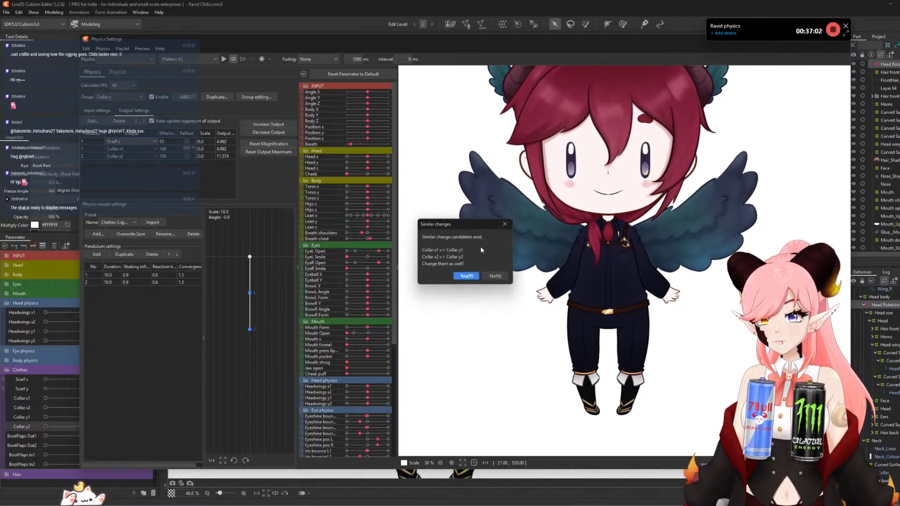
click(466, 275)
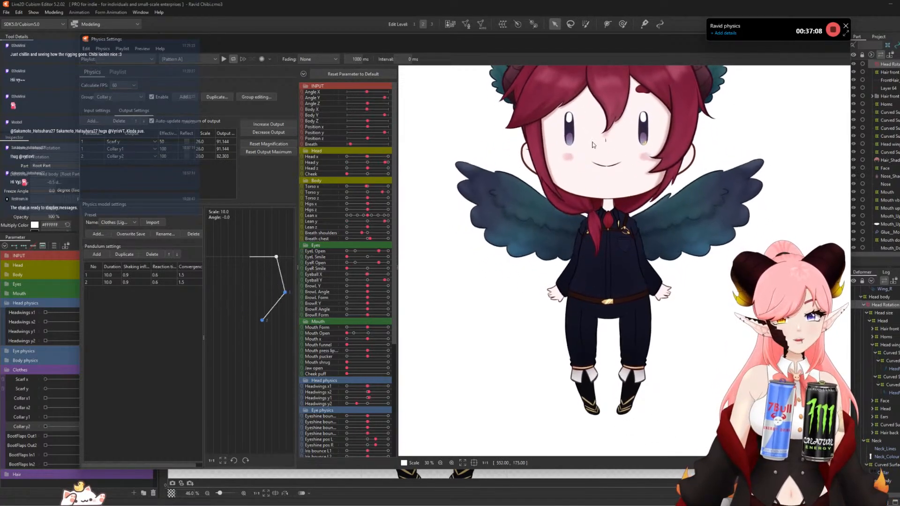
- Add a group named Boot flaps R with the Body Input and Clothes (Light) presets, and duplicate its pendulum
click(184, 97)
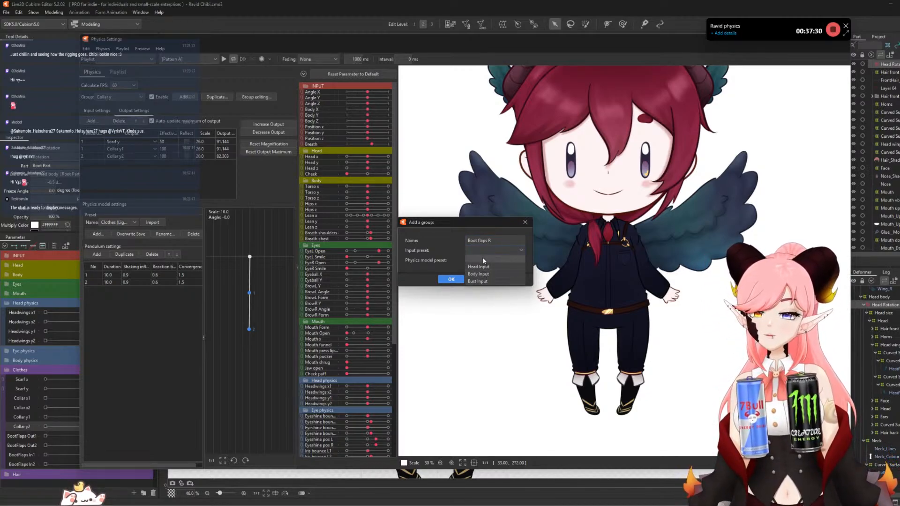
click(485, 265)
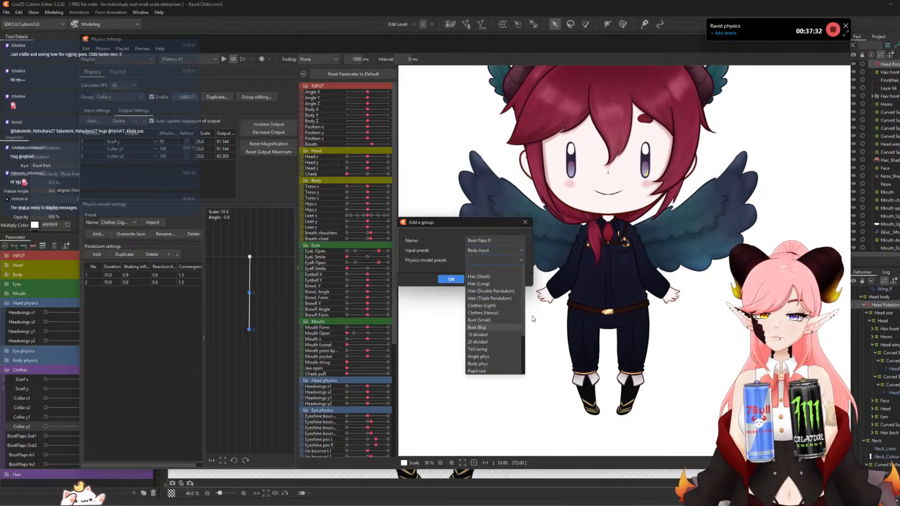
drag(524, 320, 525, 359)
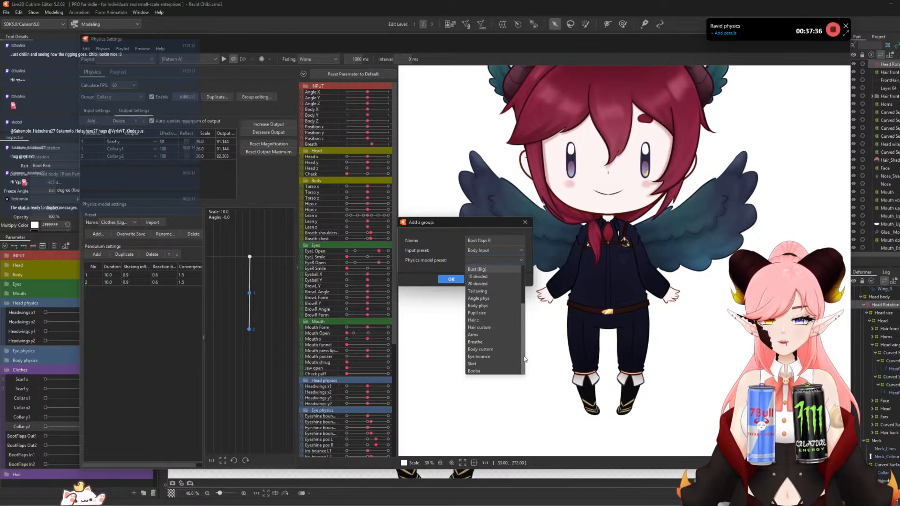
drag(525, 359, 520, 290)
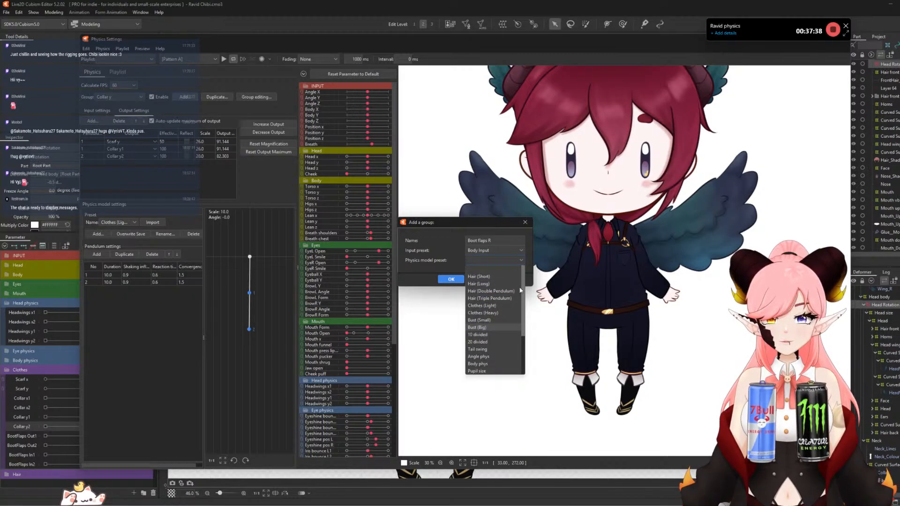
click(487, 313)
click(450, 279)
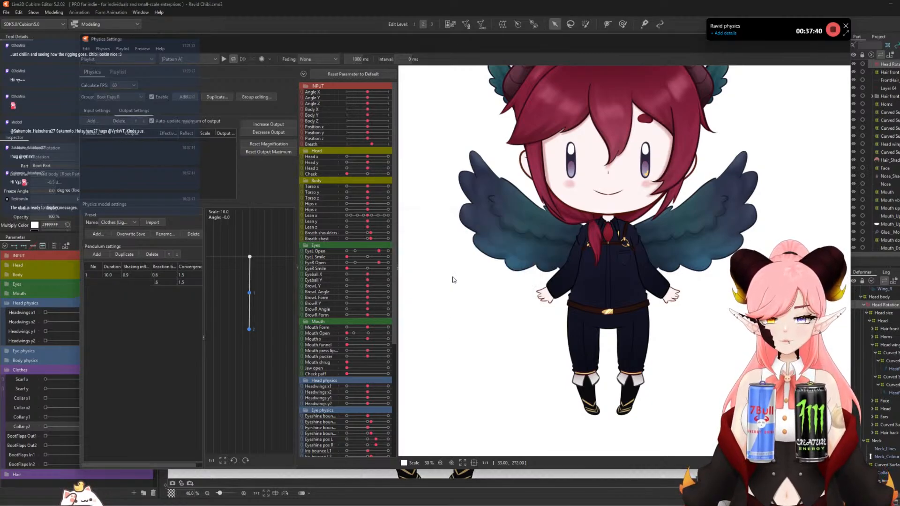
click(125, 255)
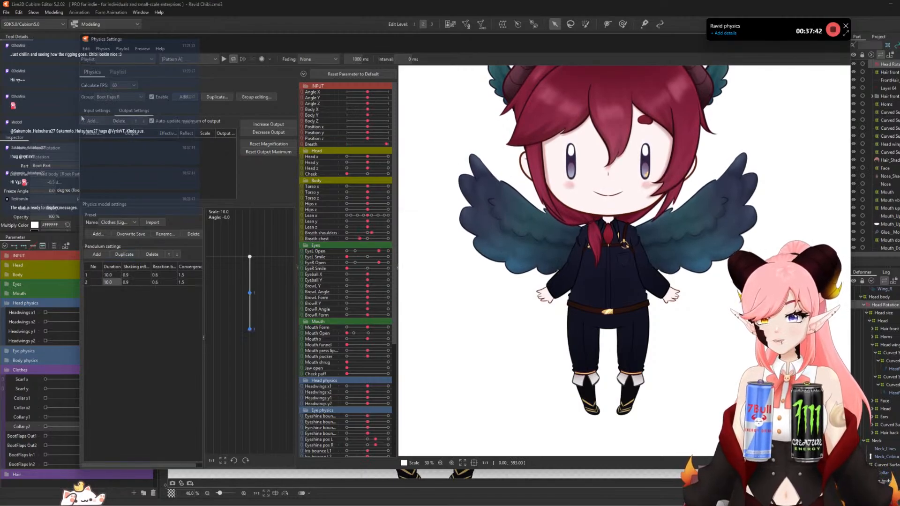
- Add Body Y as an input of the Boot flaps R group, and set the Body X and Body Y effectiveness to 50
click(97, 110)
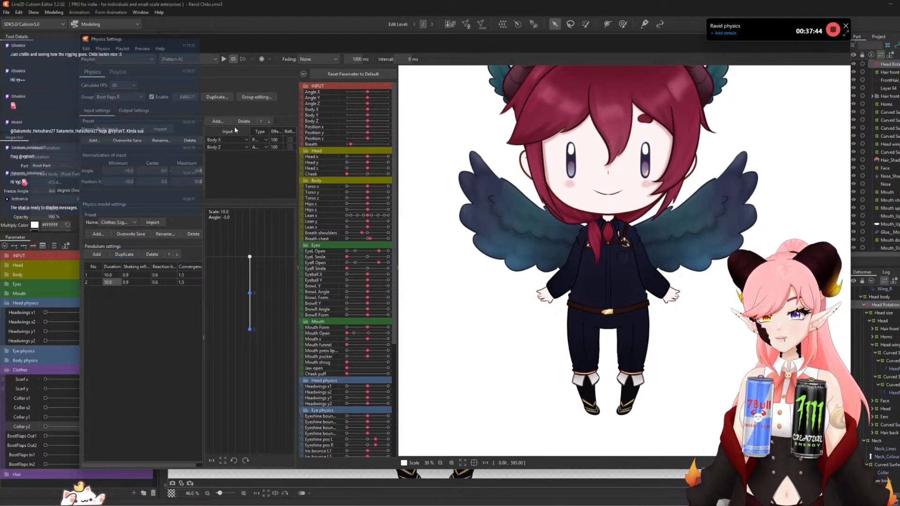
click(217, 121)
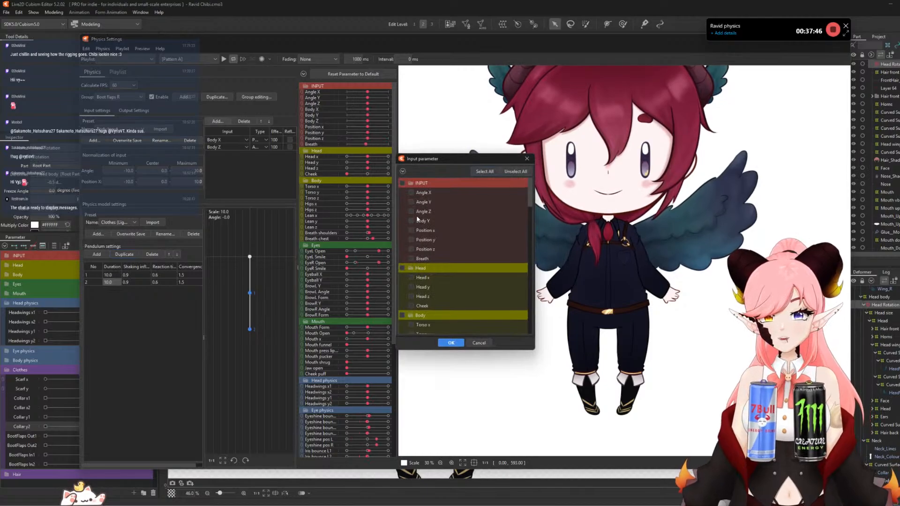
click(451, 343)
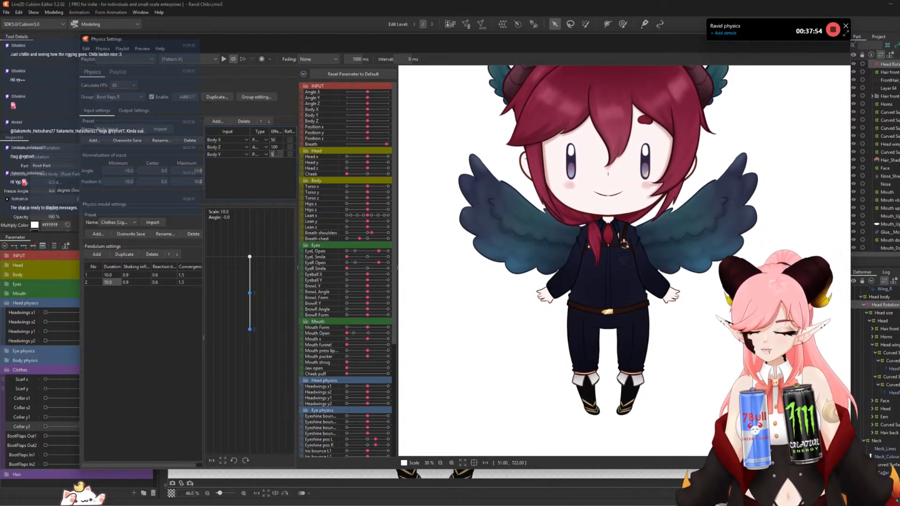
- Add BootFlaps Out1 and BootFlaps Out2 as outputs of the Boot flaps R group
click(134, 111)
click(92, 121)
drag(531, 196, 524, 330)
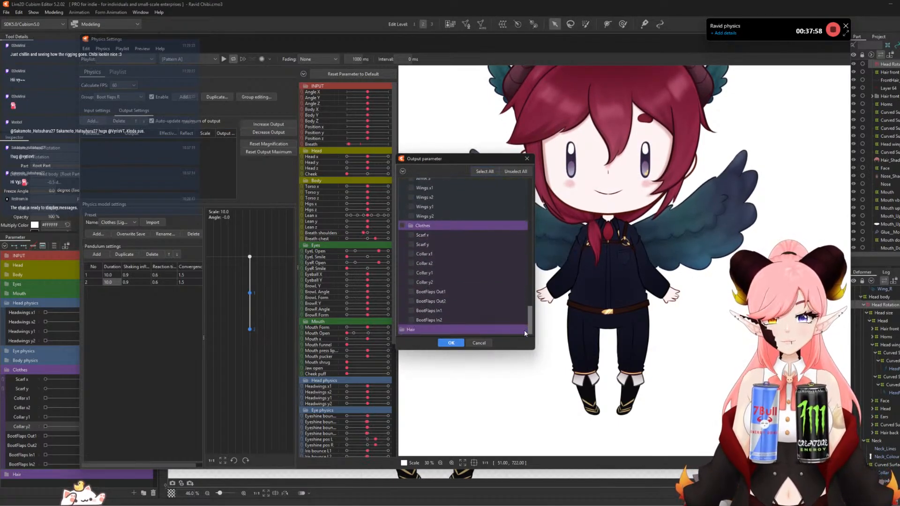
click(411, 291)
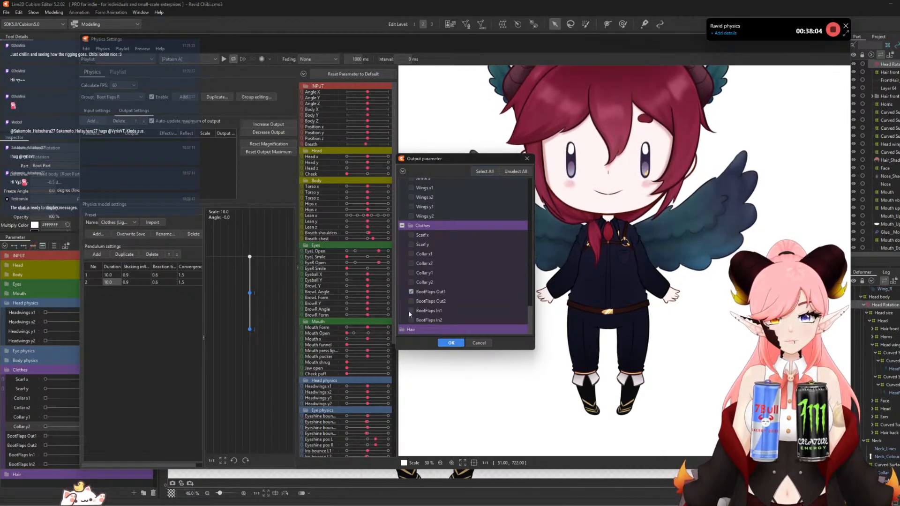
click(410, 301)
click(451, 342)
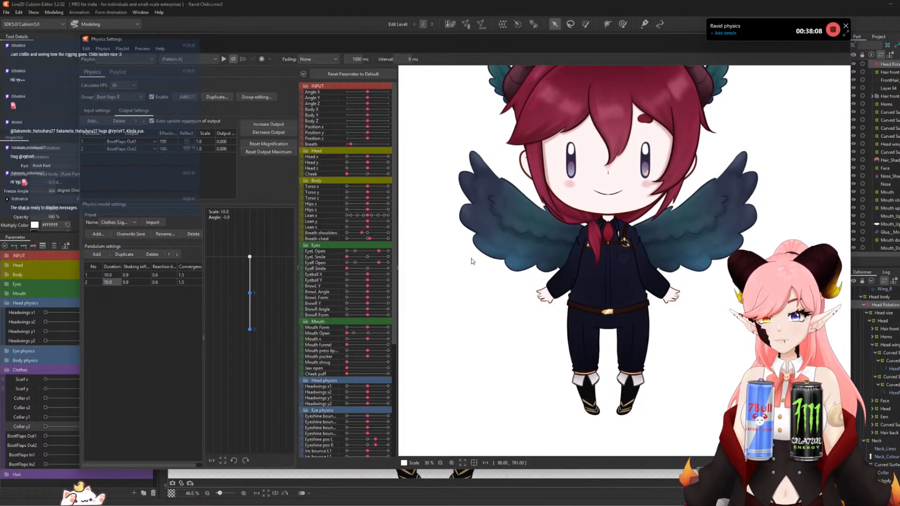
- Swing the preview model to register the boot flap output maximums, reset the outputs' magnification, and swing it again
mouse_move(470, 261)
mouse_down()
mouse_move(478, 291)
mouse_move(431, 265)
mouse_move(605, 255)
mouse_move(186, 252)
mouse_move(102, 239)
mouse_move(731, 249)
mouse_move(18, 229)
mouse_move(665, 211)
mouse_move(420, 376)
mouse_move(805, 214)
mouse_move(520, 226)
mouse_move(560, 138)
mouse_move(488, 416)
mouse_move(723, 149)
mouse_move(498, 450)
mouse_move(899, 279)
mouse_move(515, 375)
mouse_move(750, 197)
mouse_move(525, 365)
mouse_move(614, 302)
mouse_move(468, 244)
mouse_up()
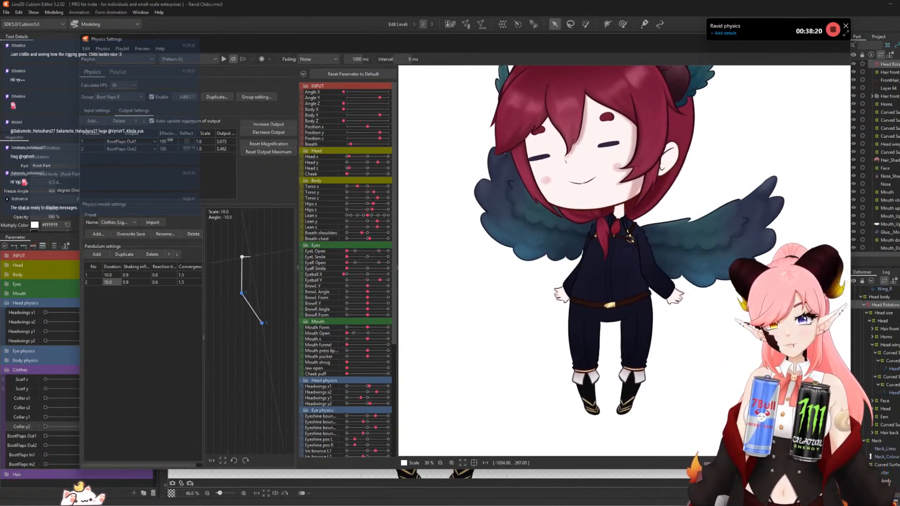
click(260, 124)
click(490, 265)
drag(504, 277, 584, 148)
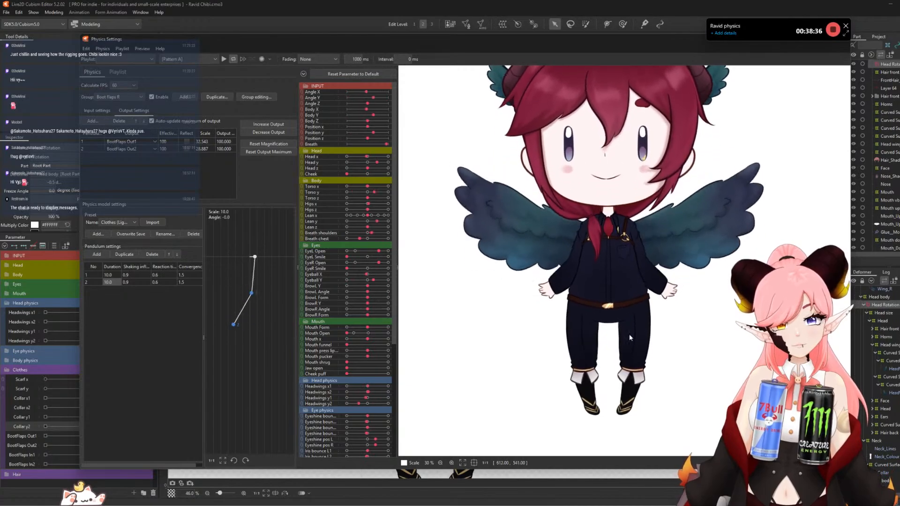
- Reflect the Body Y input of Boot flaps R, try reflecting Body X, and swing the preview model to compare the motion
click(96, 111)
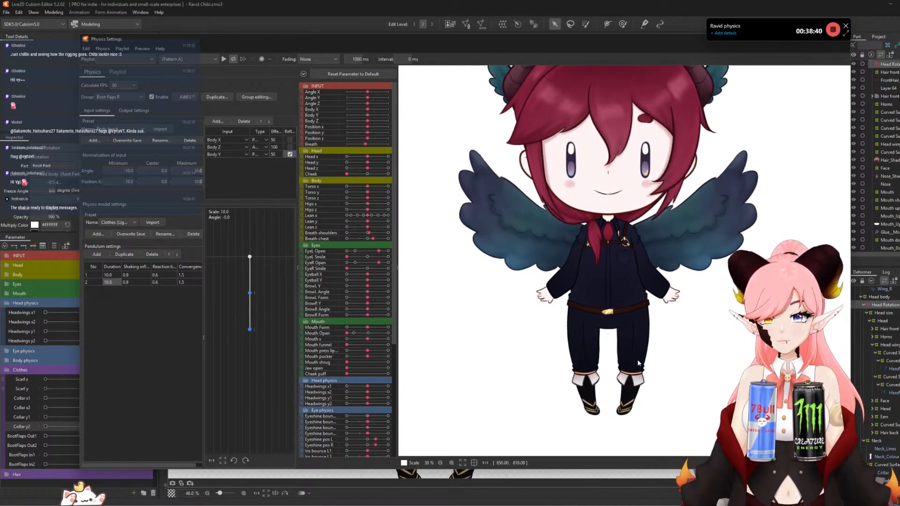
drag(636, 351, 375, 275)
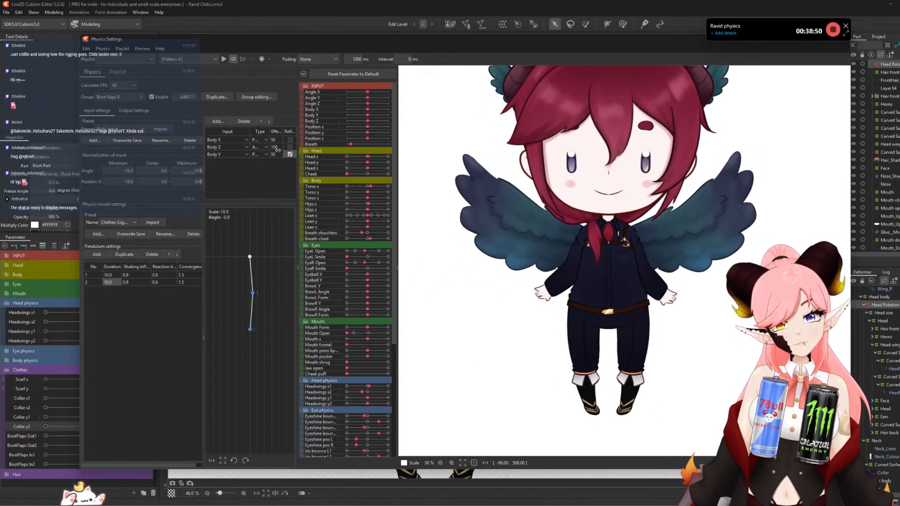
click(289, 140)
drag(443, 209, 338, 237)
drag(891, 254, 325, 238)
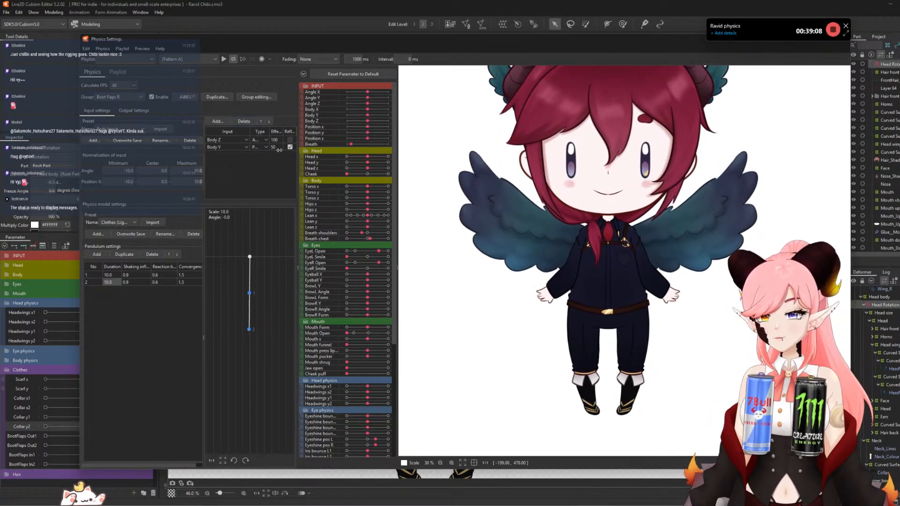
- Delete the Body X and Body Z inputs from Boot flaps R, set Body Y's effectiveness to 100, and test the motion
click(219, 141)
click(241, 122)
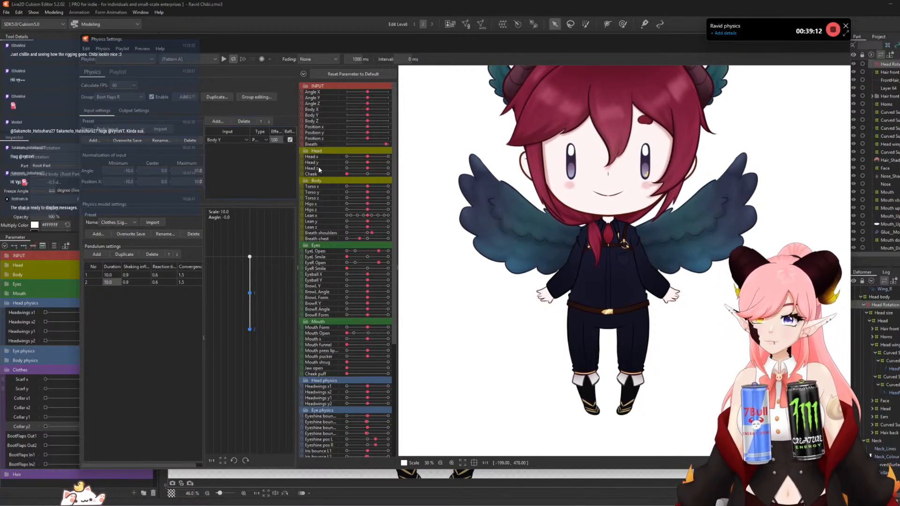
drag(609, 260, 543, 132)
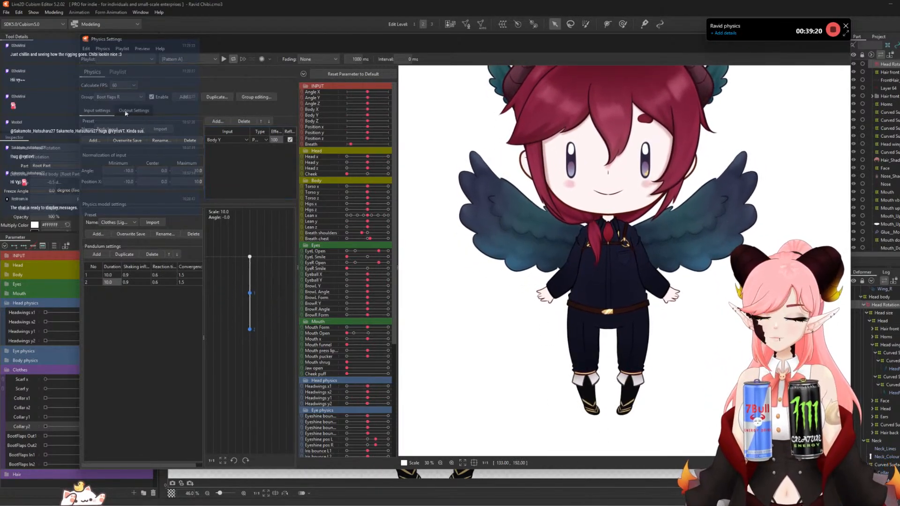
- Duplicate the Boot flaps R group as Boot flaps L and open its output settings
click(217, 97)
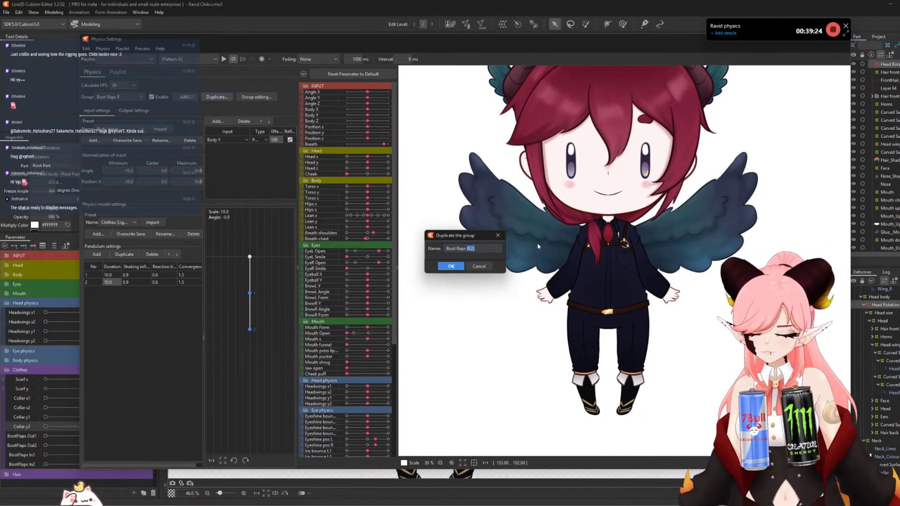
text(L)
key(Return)
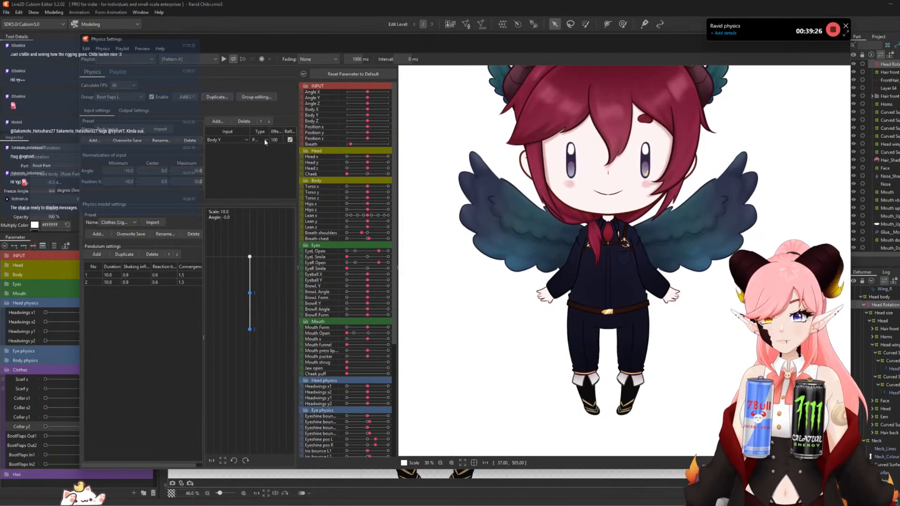
click(134, 110)
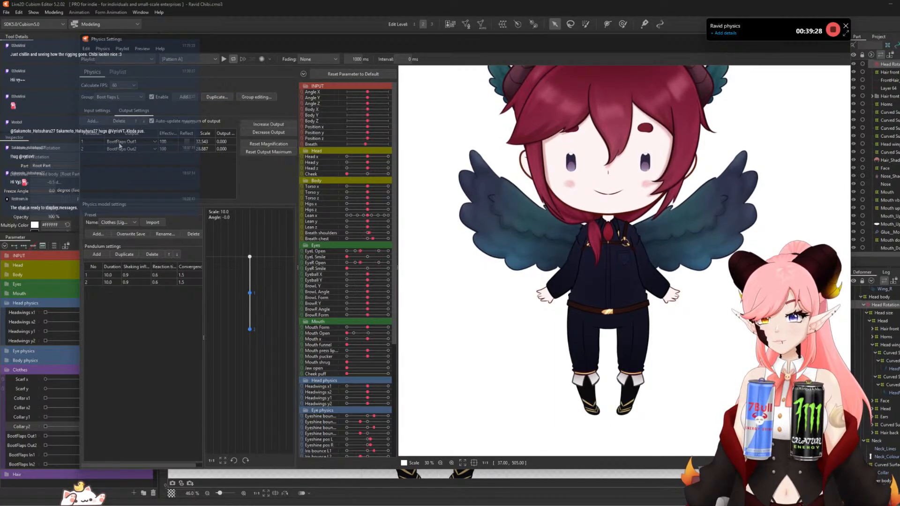
- Assign BootFlaps In1 and BootFlaps In2 as the Boot flaps L outputs, and swing the preview model to test the motion
click(140, 141)
scroll(136, 211, down, 10)
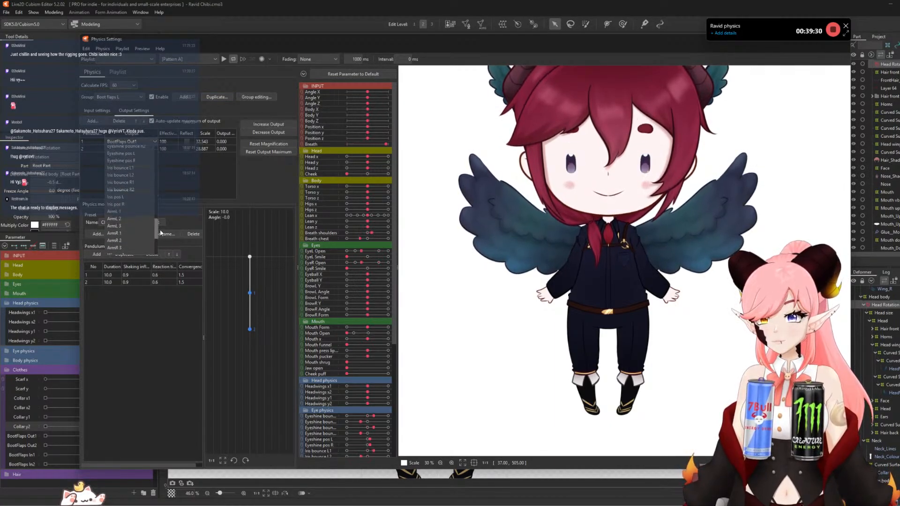
click(139, 244)
click(466, 273)
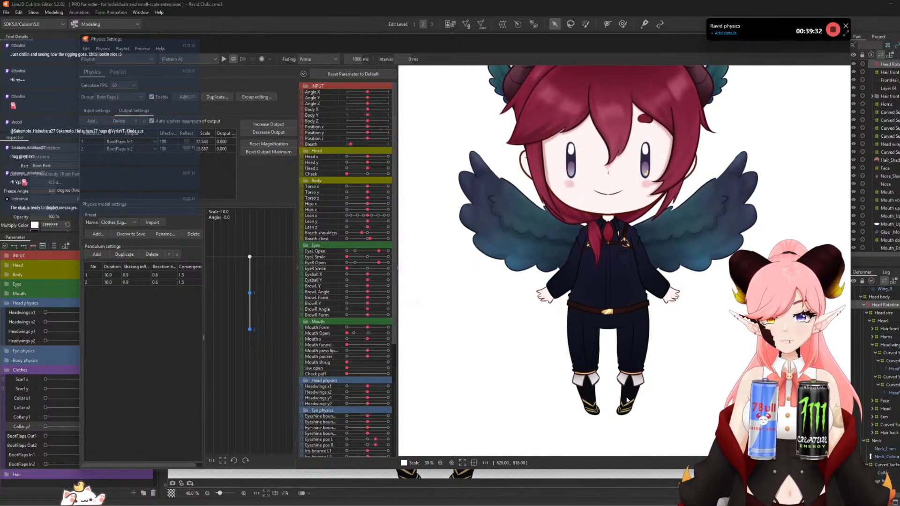
drag(609, 262, 577, 330)
scroll(575, 143, down, 3)
scroll(574, 143, up, 4)
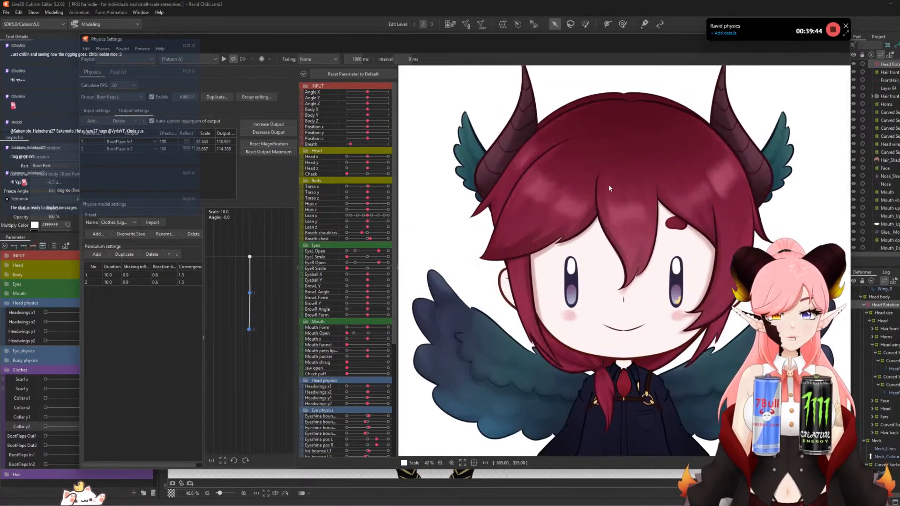
scroll(609, 188, down, 2)
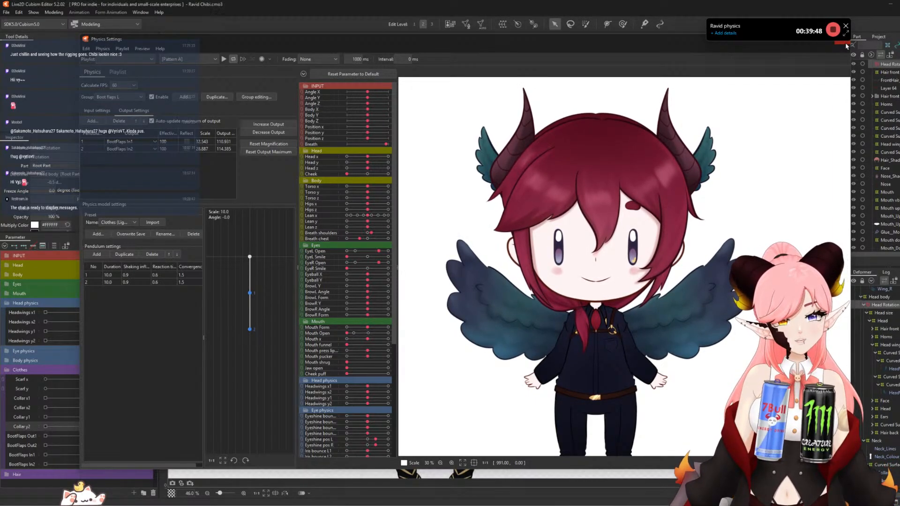
- Leave the physics settings to save the model, and collapse the Clothes and Head physics parameter folders
click(17, 3)
click(8, 15)
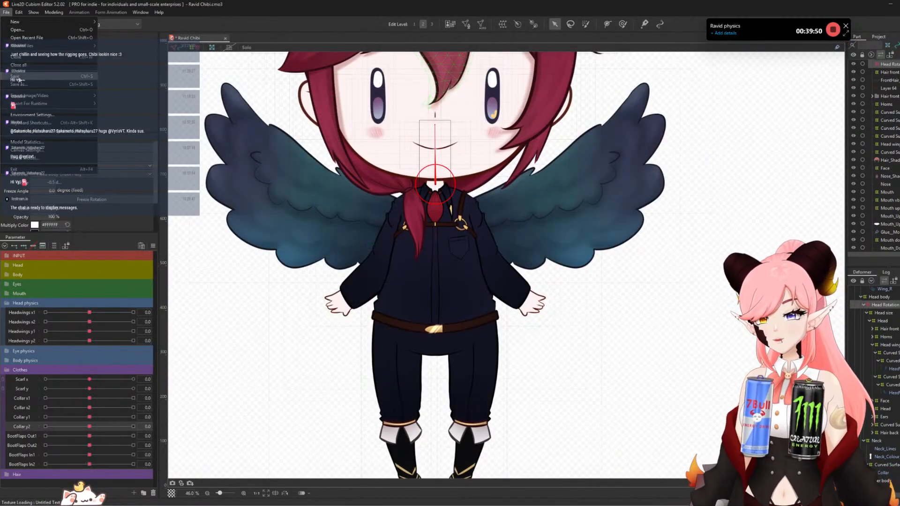
click(17, 78)
click(8, 370)
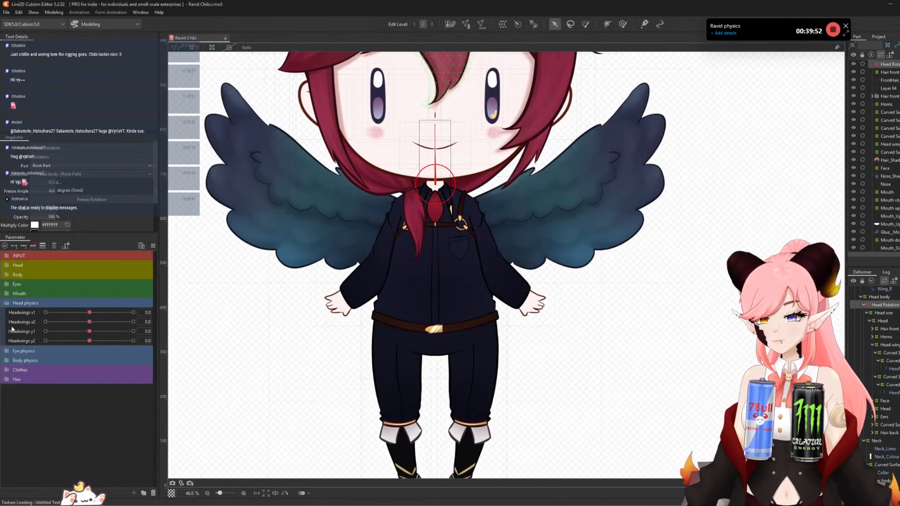
click(8, 305)
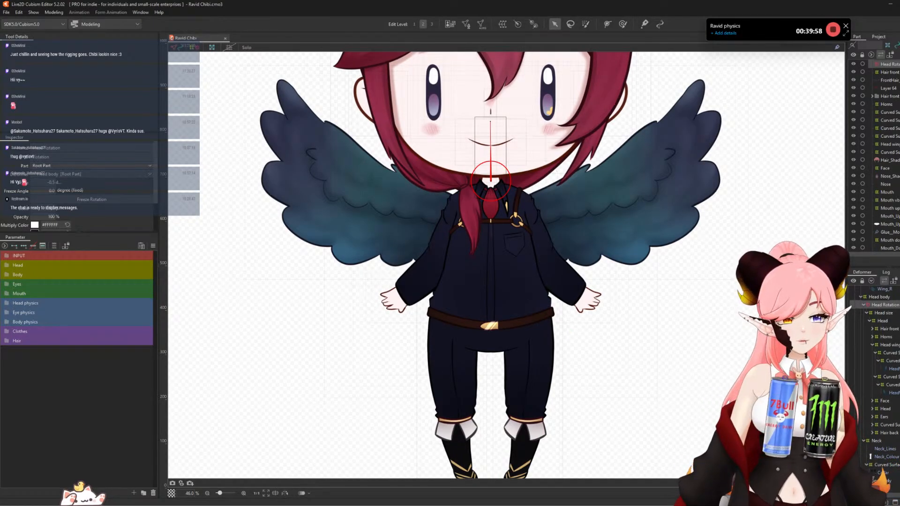
- Open the Hair parameter folder, and expand Hair front and its first warp deformer in the deformer tree
scroll(633, 330, down, 3)
scroll(628, 325, up, 2)
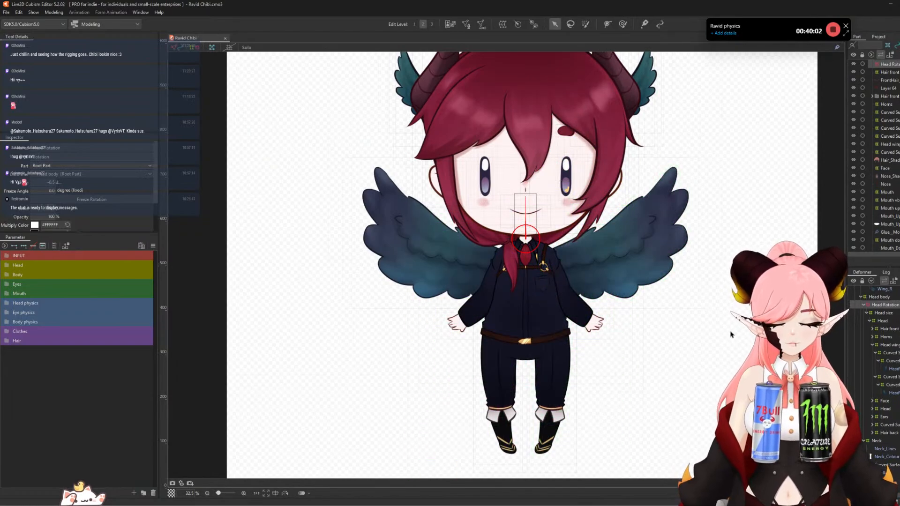
click(13, 341)
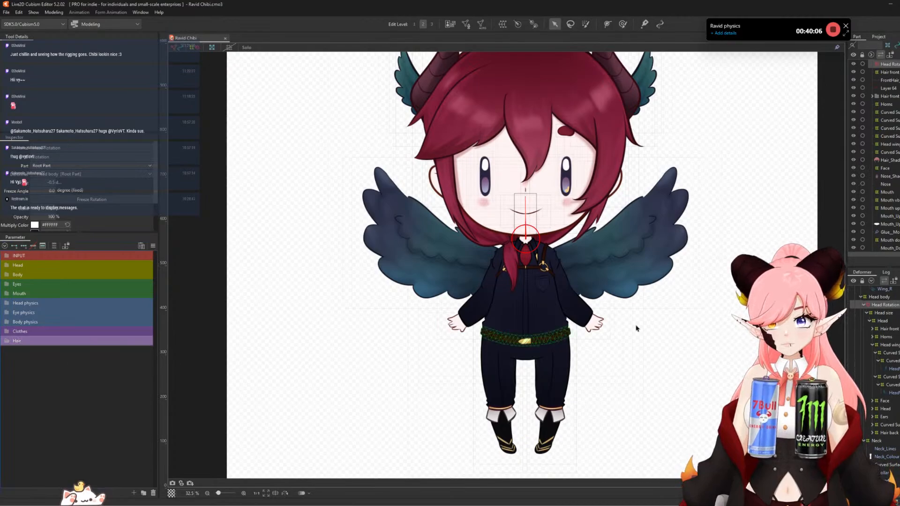
scroll(527, 255, up, 2)
scroll(620, 252, down, 2)
scroll(589, 224, down, 2)
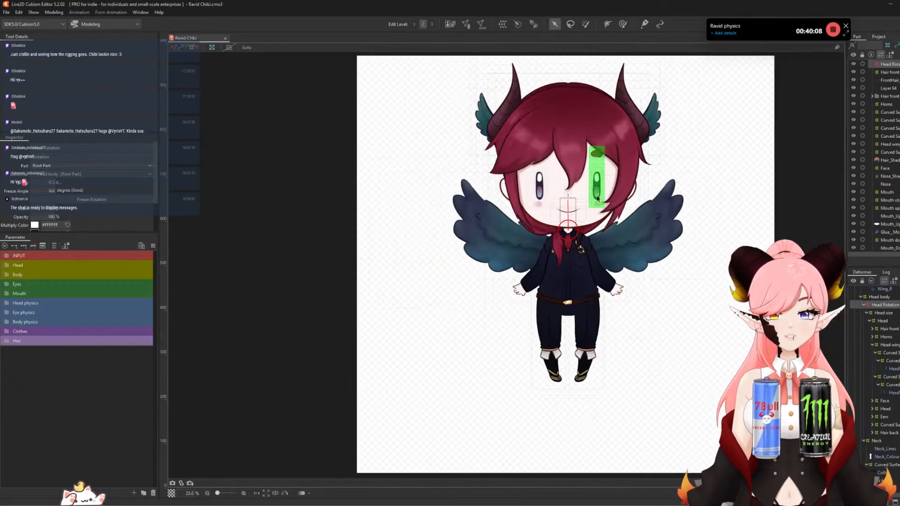
scroll(565, 171, up, 2)
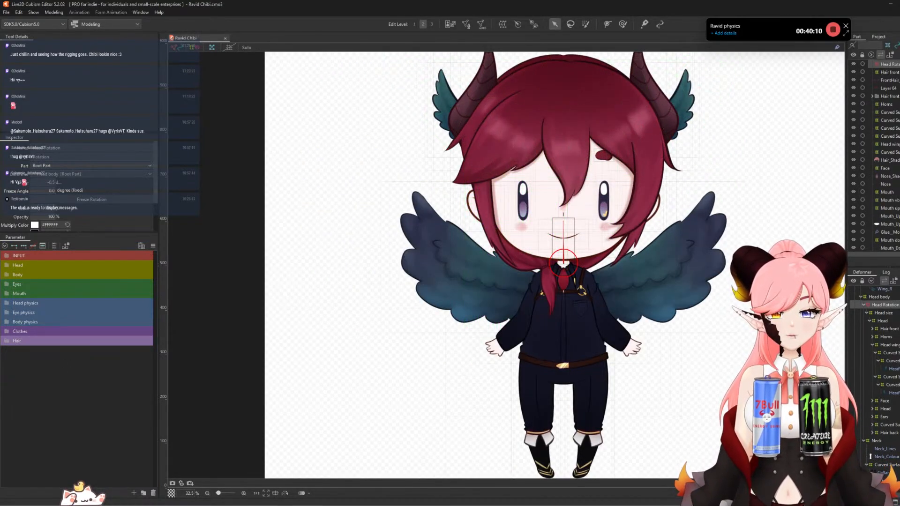
click(872, 329)
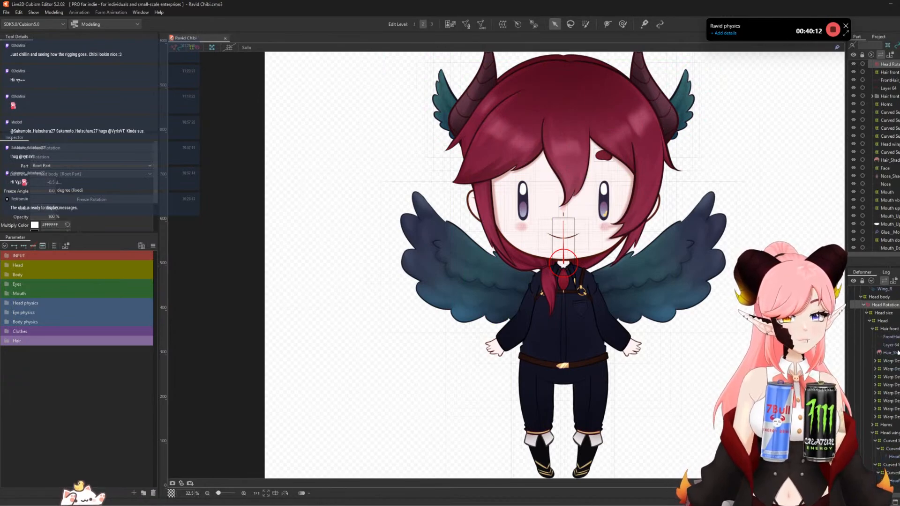
click(874, 362)
scroll(636, 203, down, 1)
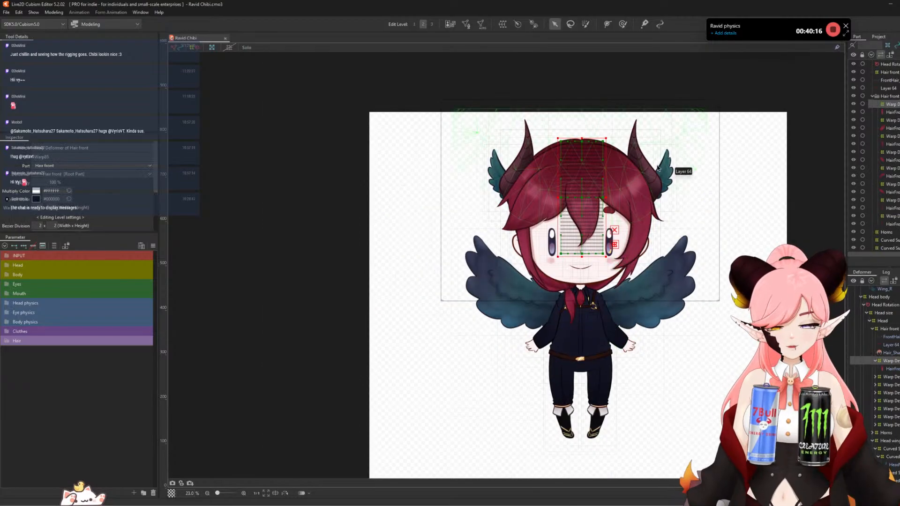
scroll(636, 203, up, 3)
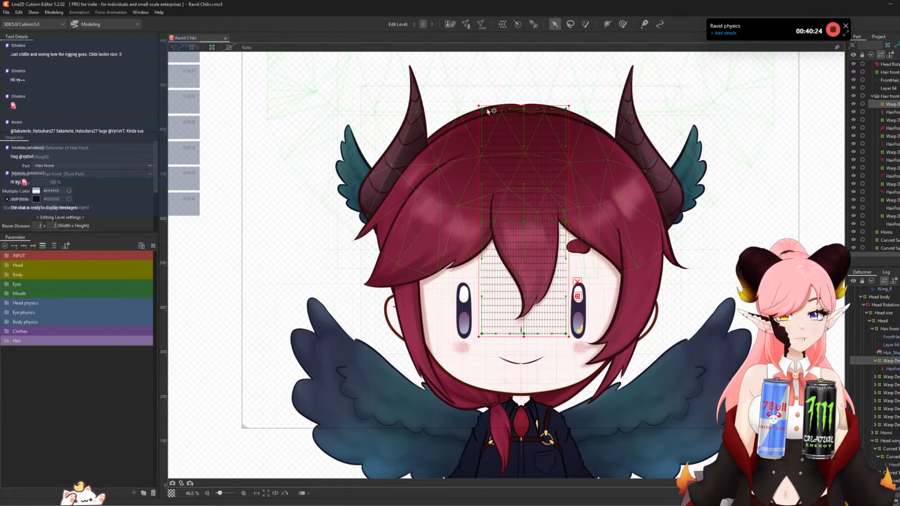
- Create a warp deformer as parent of the central front hair strand, HairFront_1, in the Hair front part
drag(642, 126, 606, 119)
click(506, 187)
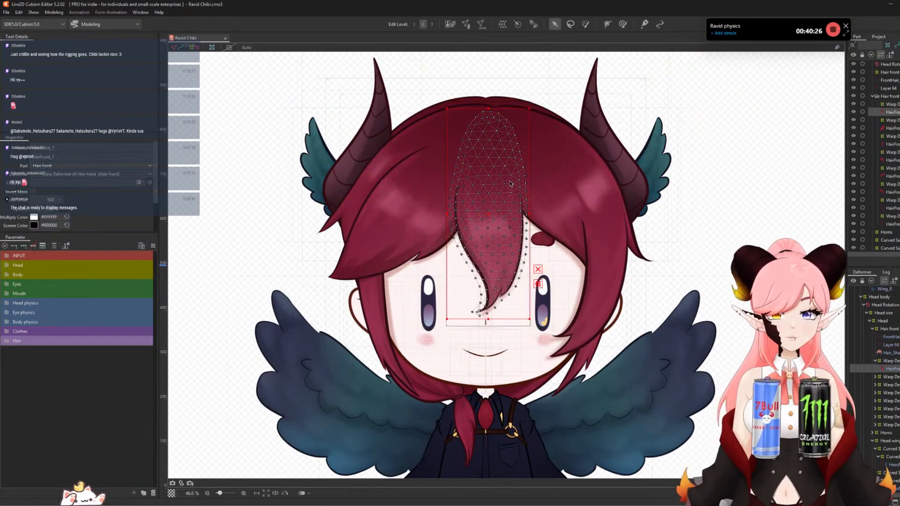
scroll(508, 186, up, 2)
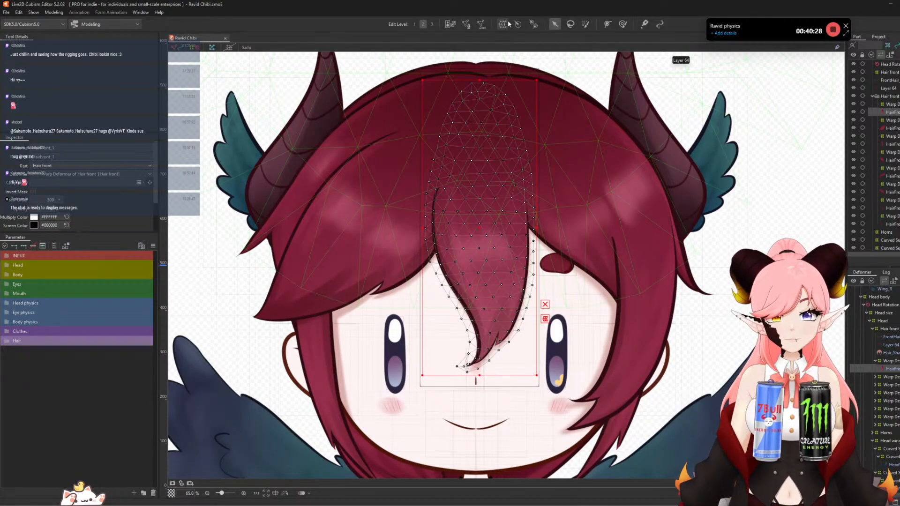
click(502, 25)
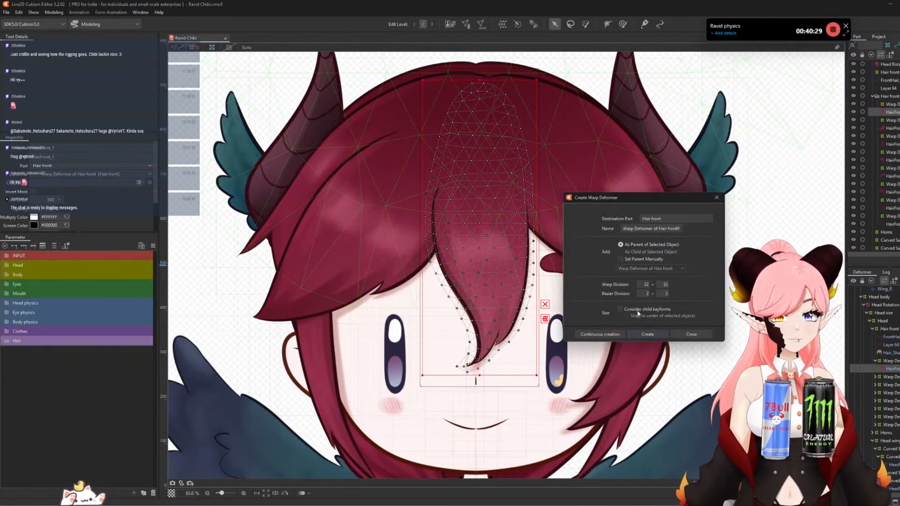
click(656, 335)
- Create blend-shape parameter HairFront 1 x1 with ID PhysHairFront1X1 and range -30 to 30, and add three keys for the new deformer
click(134, 493)
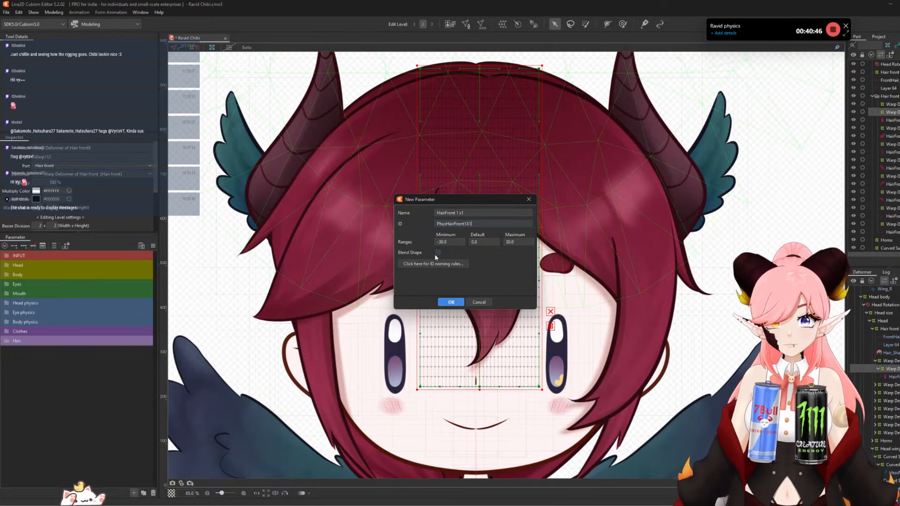
click(450, 302)
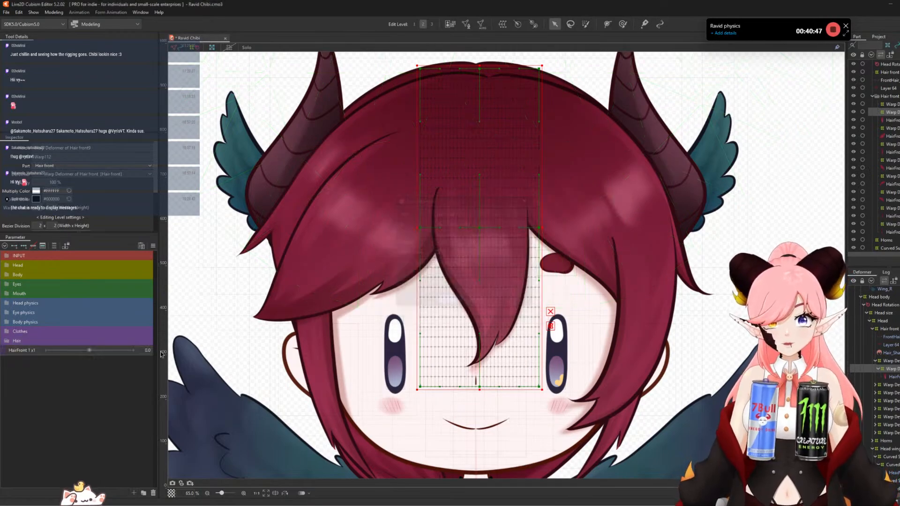
click(23, 246)
- Replicate the HairFront 1 x1 parameter and rename the copy HairFront 1 x2 with ID PhysHairFront1X2
right_click(25, 352)
click(38, 374)
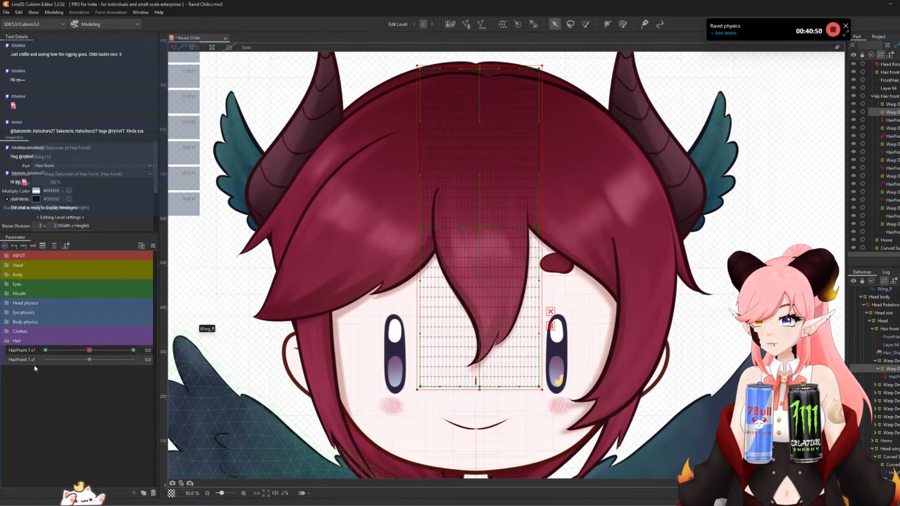
right_click(29, 364)
click(42, 370)
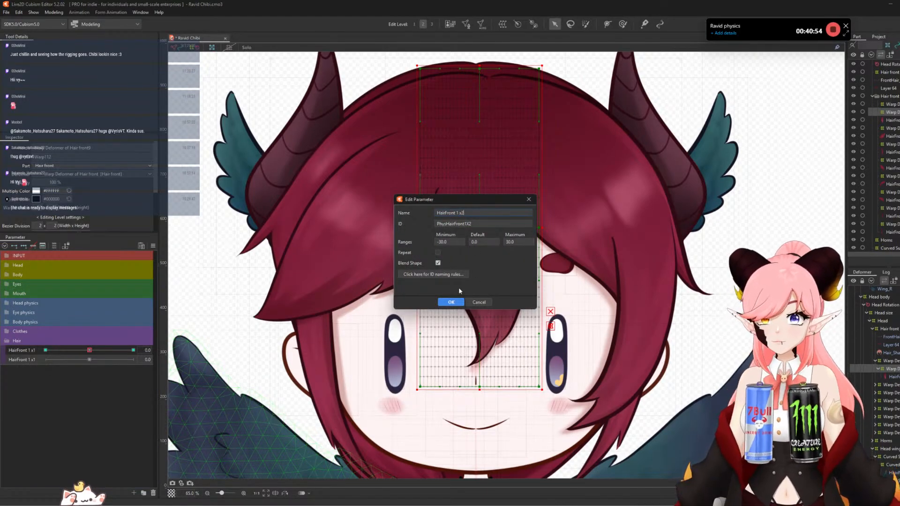
click(451, 301)
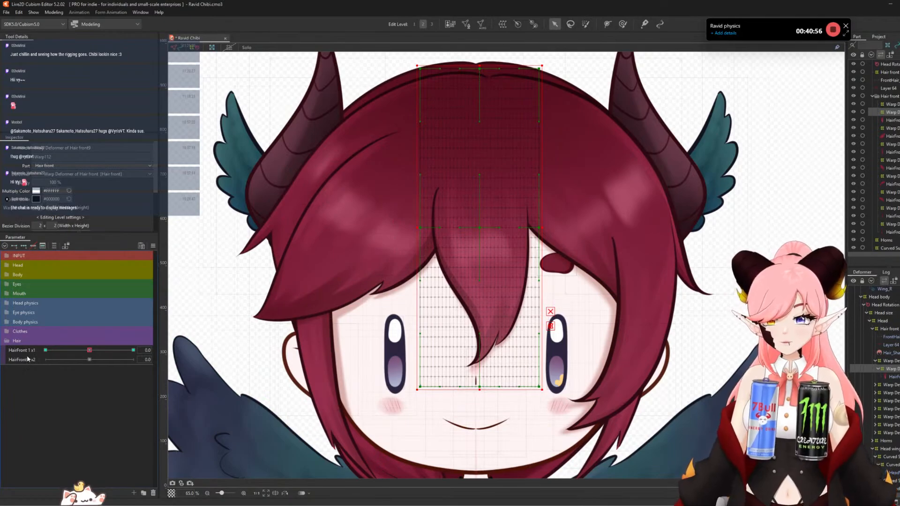
- Replicate the HairFront 1 x2 parameter and rename the copy HairFront 1 y1 with ID PhysHairFront1Y1
right_click(28, 358)
click(33, 380)
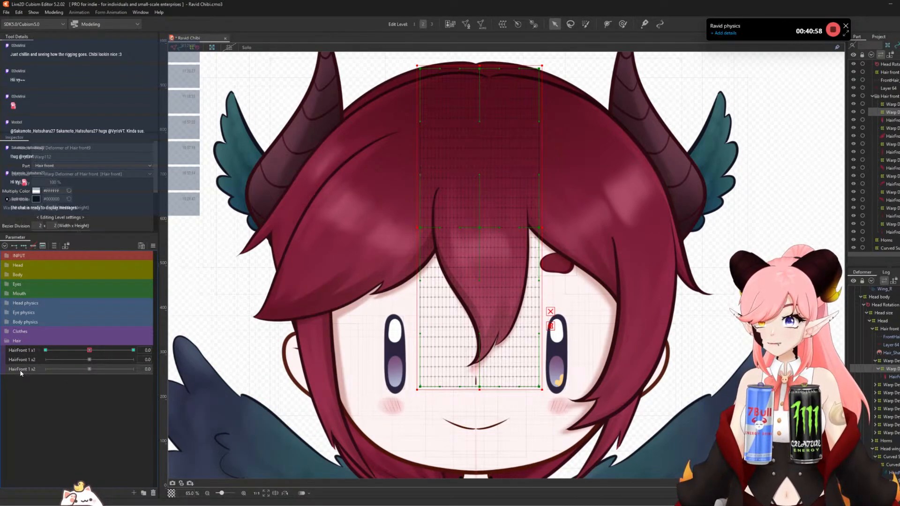
double_click(21, 369)
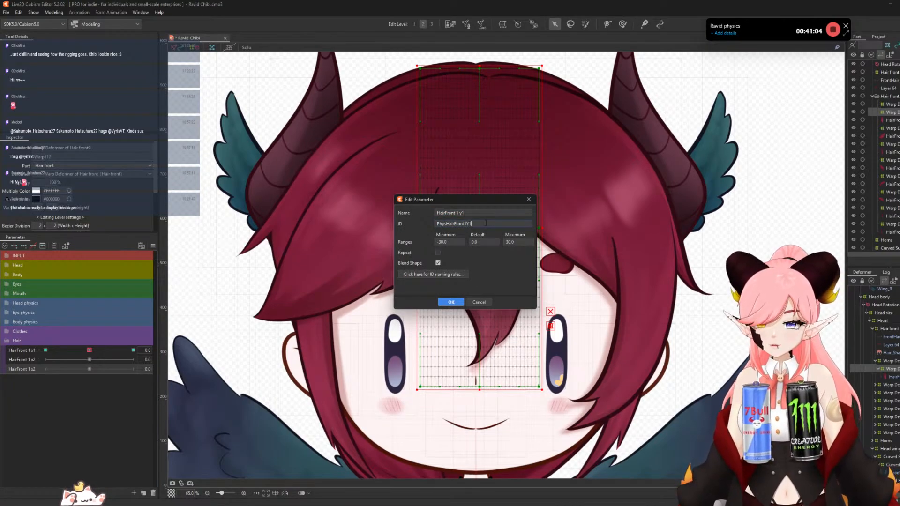
click(451, 302)
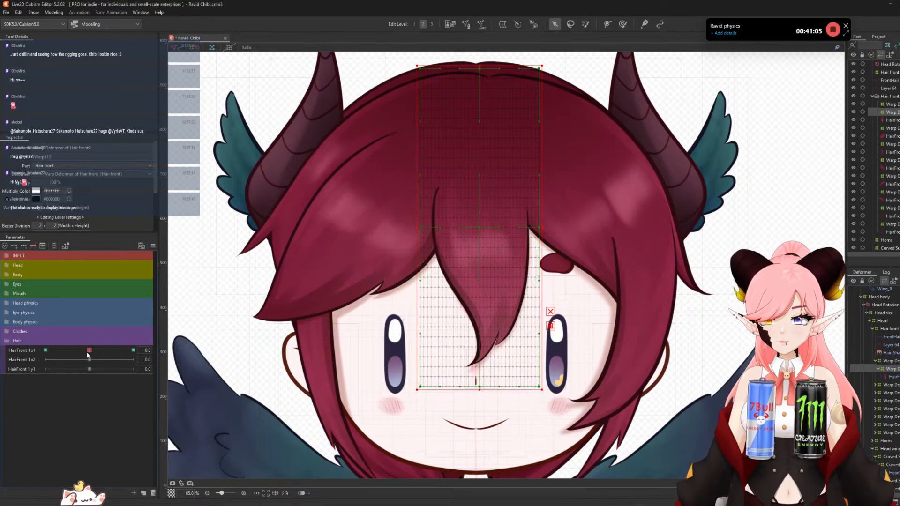
- Replicate the HairFront 1 y1 parameter and rename the copy HairFront 1 y2 with ID PhysHairFront1Y2
right_click(26, 371)
click(53, 392)
right_click(26, 378)
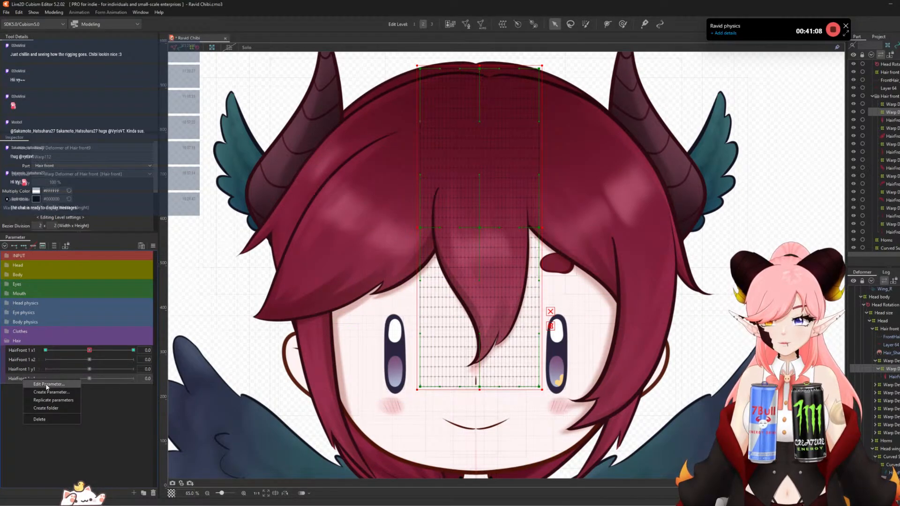
click(44, 383)
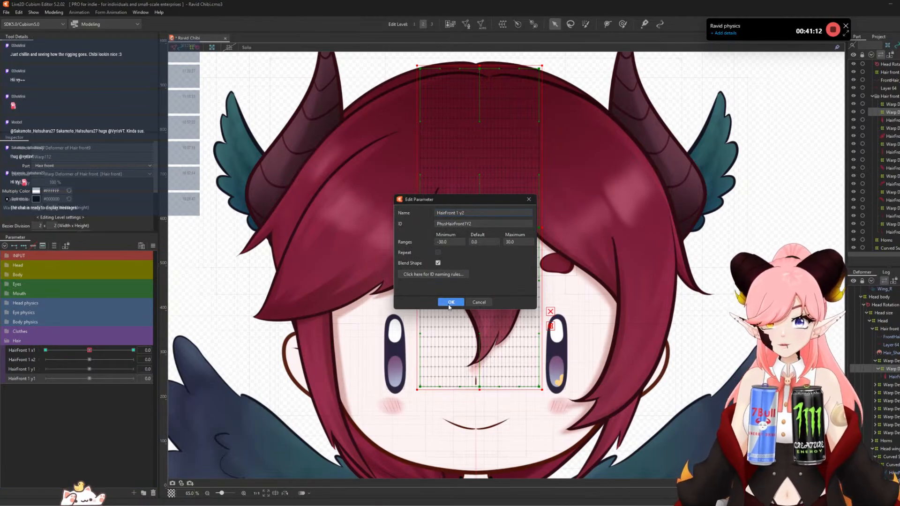
click(449, 302)
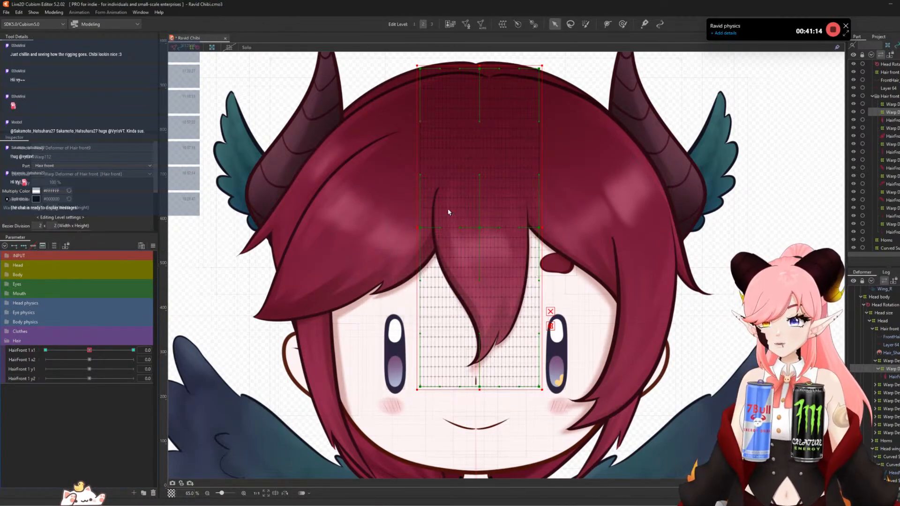
- Create a warp deformer as parent of the large side bang, HairFront_2R
scroll(463, 246, down, 3)
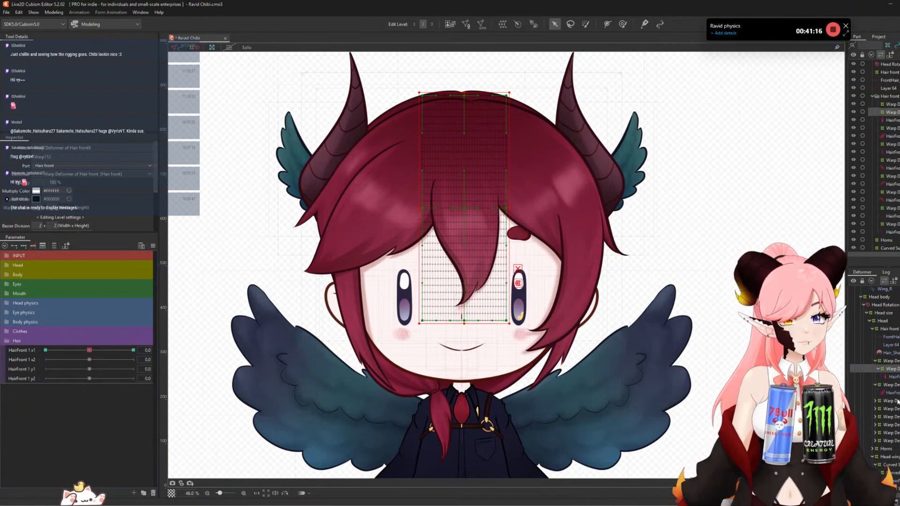
click(887, 393)
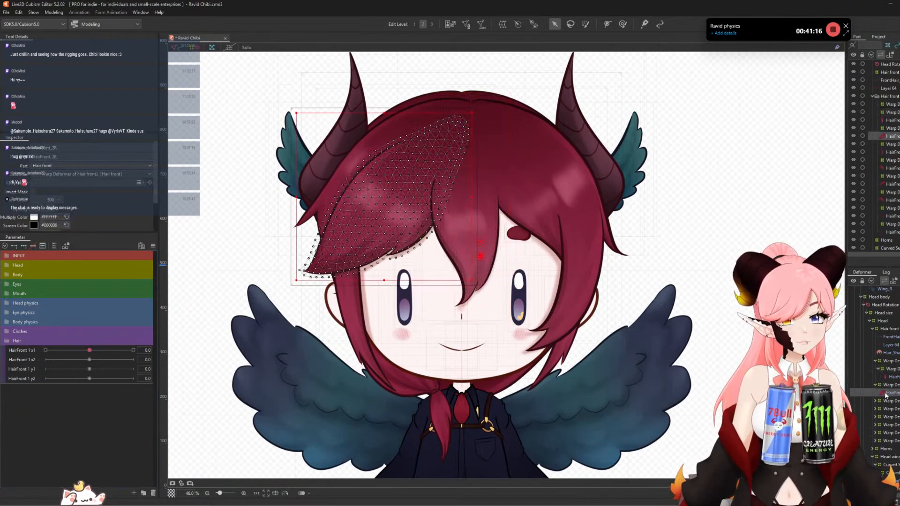
click(501, 26)
key(Return)
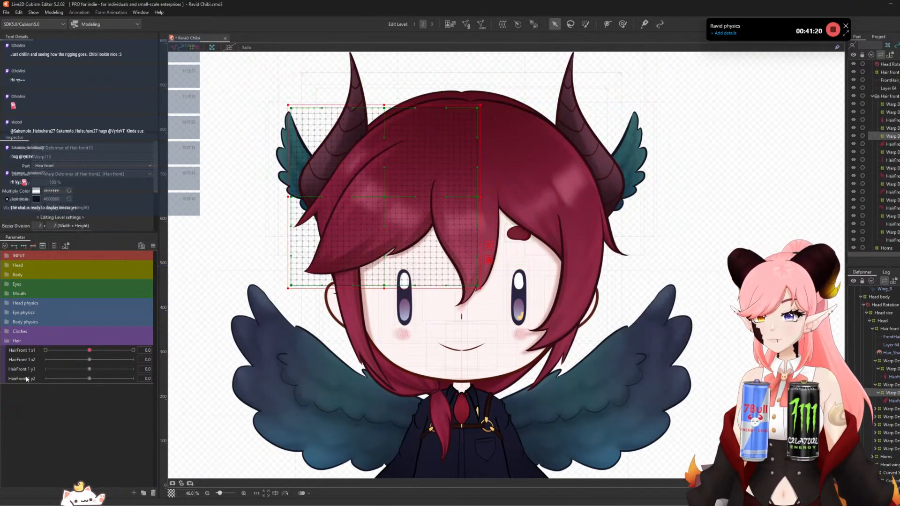
- Replicate the HairFront 1 y2 parameter, rename the copy HairFront 2R x1 and give it a matching PhysHairFront2R ID
right_click(27, 379)
click(50, 399)
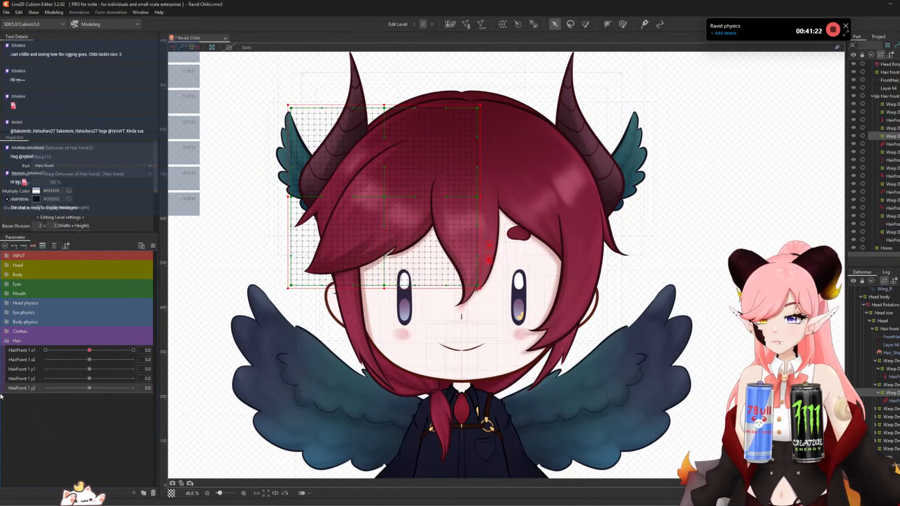
right_click(14, 388)
click(33, 393)
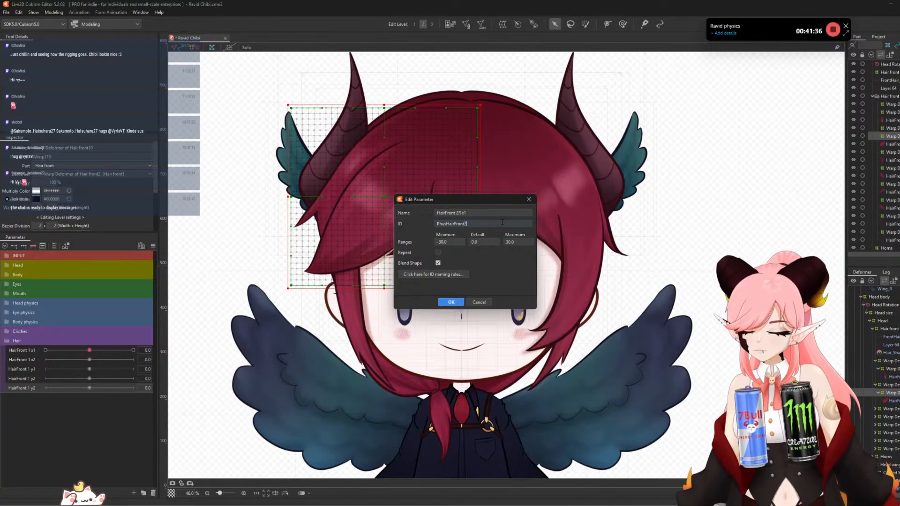
click(450, 302)
- Replicate the HairFront 2R x1 parameter and rename the copy HairFront 2R x2 with ID PhysHairFront2RX2
right_click(23, 389)
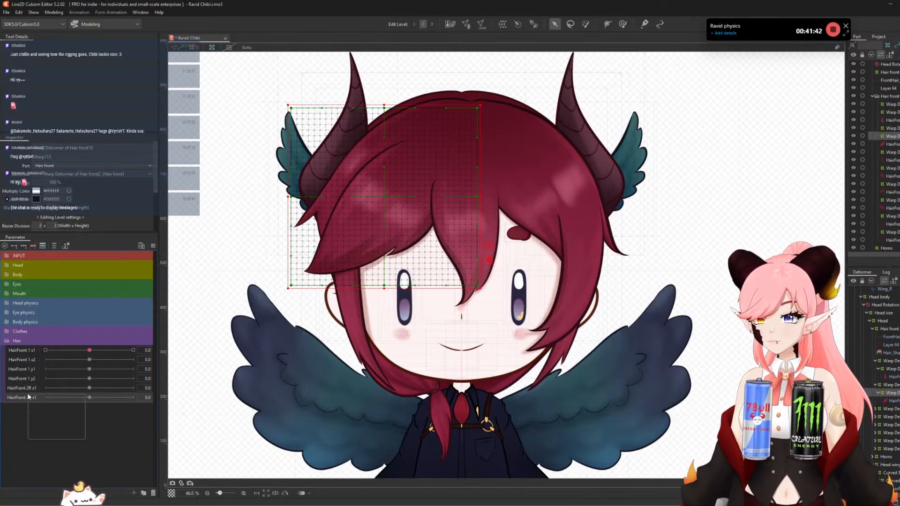
click(52, 410)
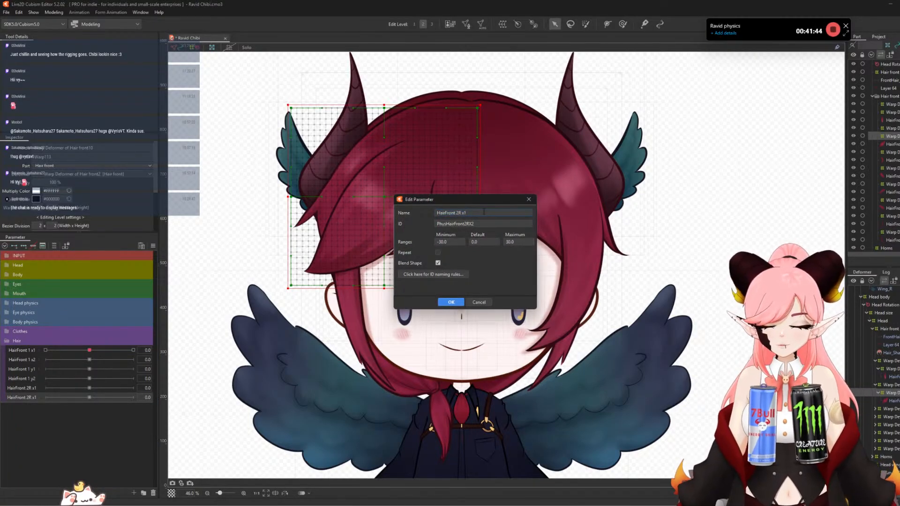
click(457, 305)
- Replicate the HairFront 2R x2 parameter and rename the copy HairFront 2R y1 with ID PhysHairFront2RY1
right_click(33, 399)
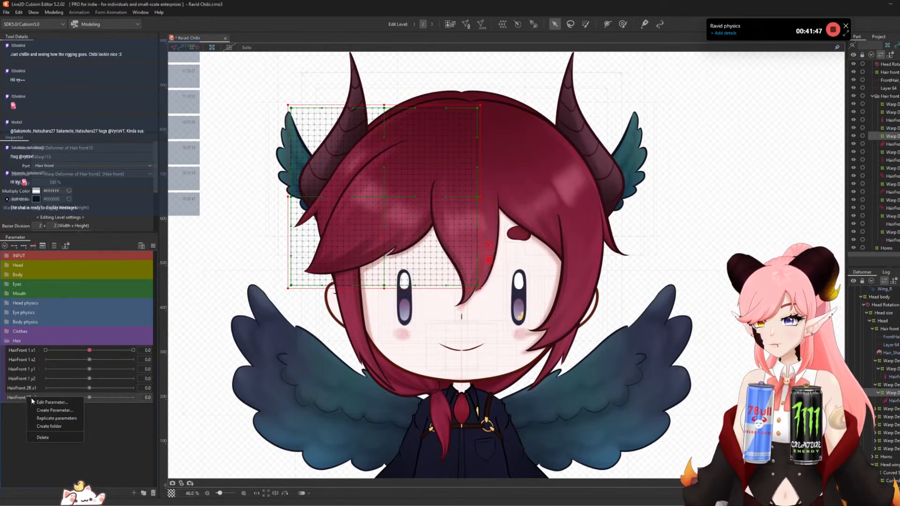
click(51, 418)
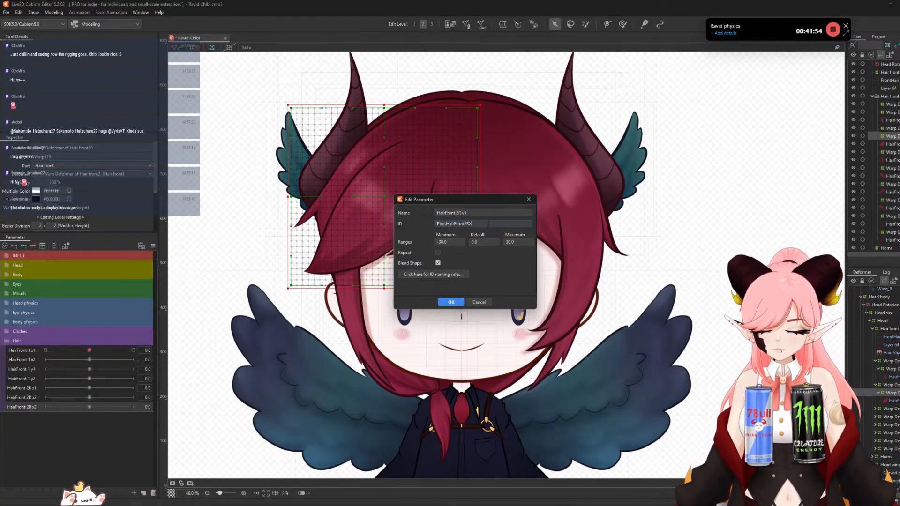
click(450, 302)
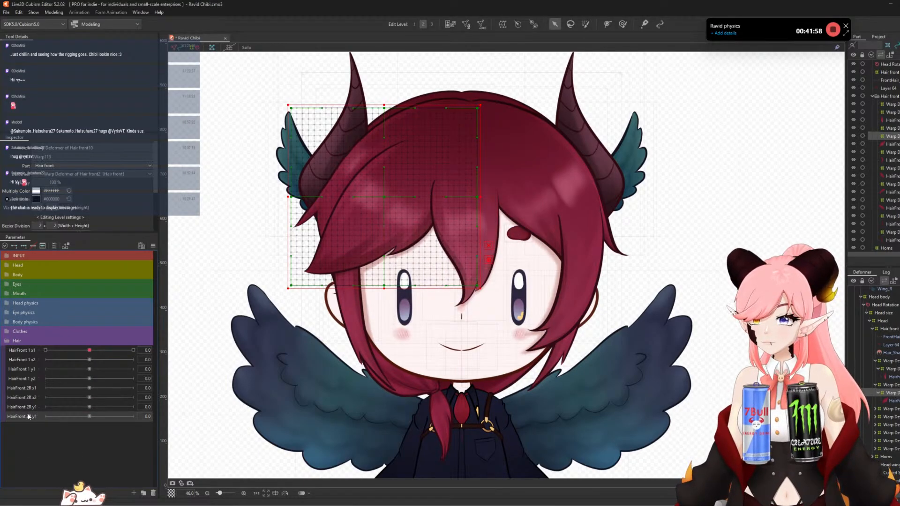
- Rename the copy of HairFront 2R y1 as HairFront 2R y2, and add three keys to HairFront 2R x1
right_click(28, 416)
click(52, 421)
click(482, 212)
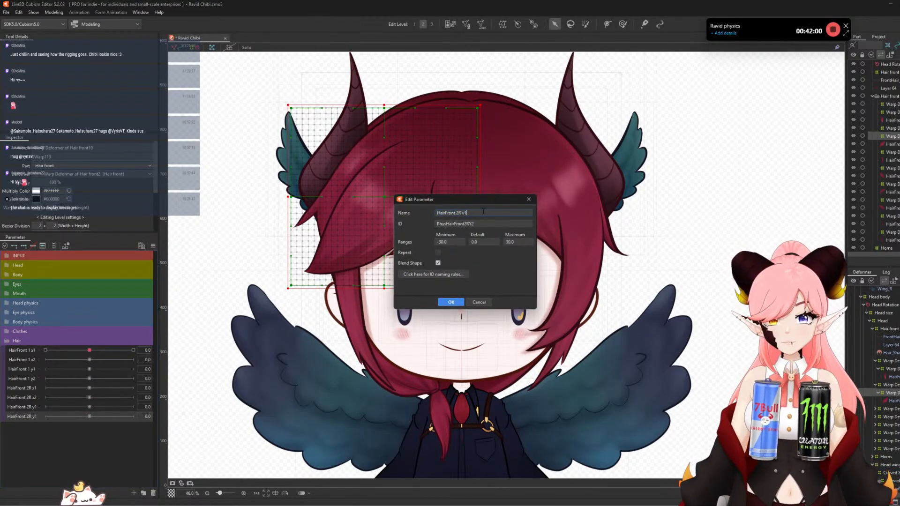
click(457, 305)
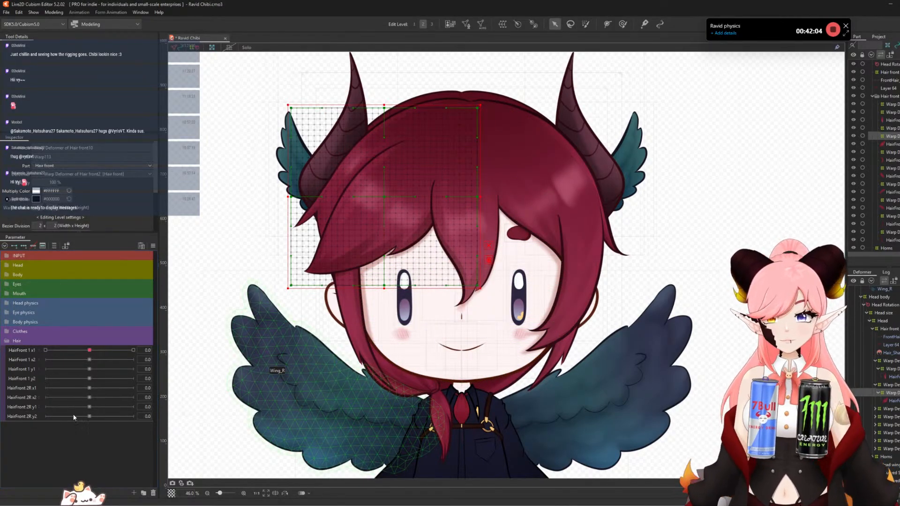
click(24, 389)
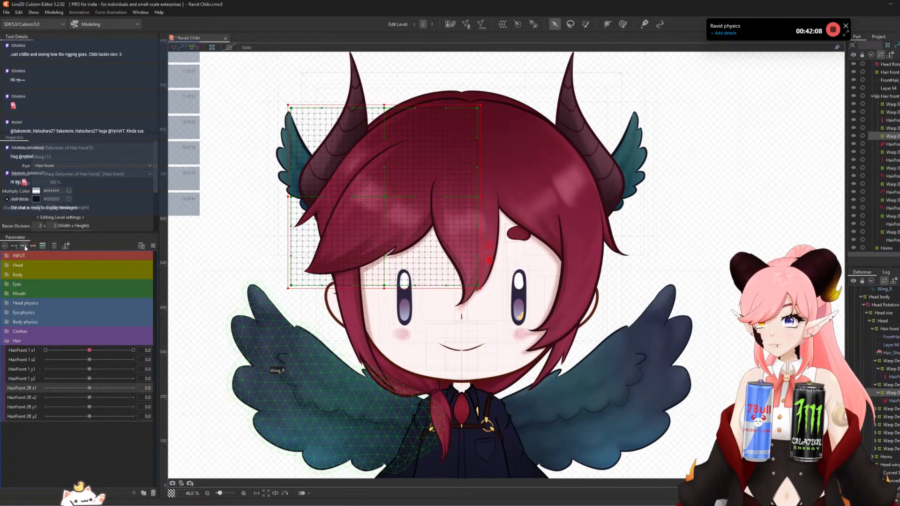
- Create a warp deformer as parent of the long side strand, HairFront_3L
click(874, 408)
click(889, 417)
scroll(514, 222, down, 2)
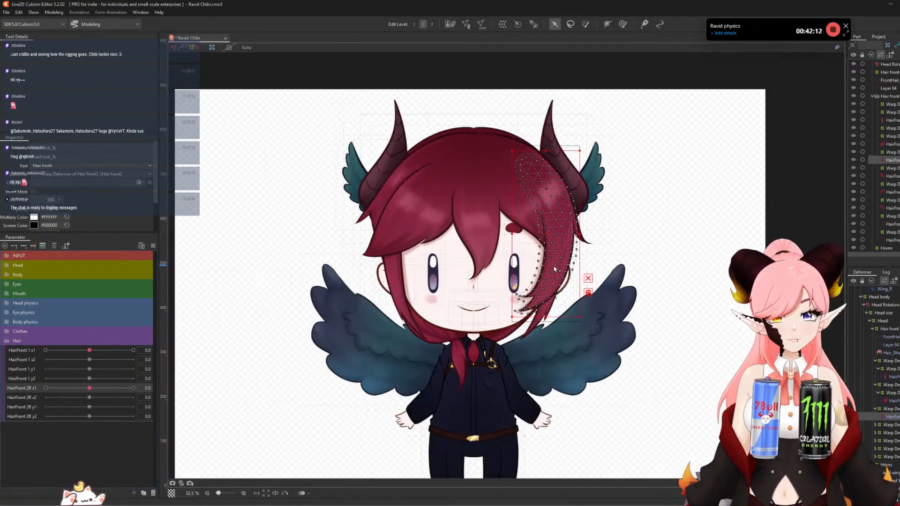
scroll(557, 264, up, 2)
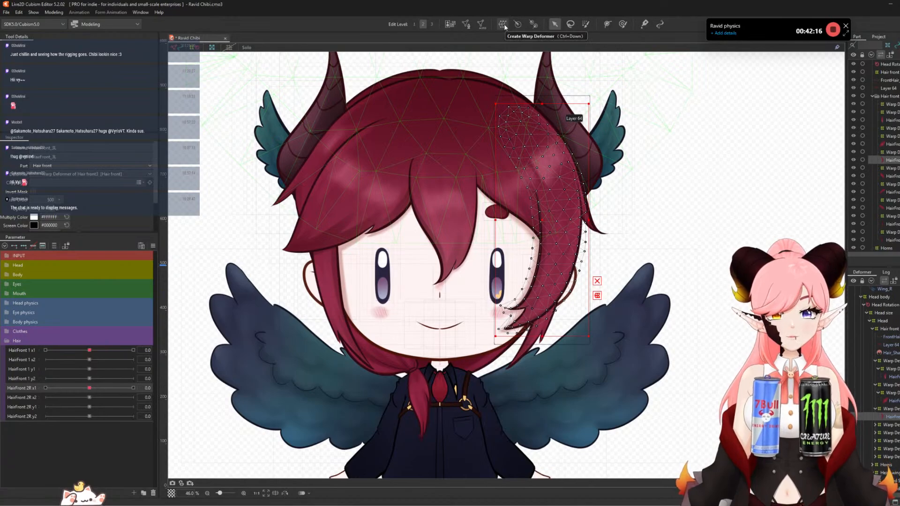
click(502, 24)
key(Return)
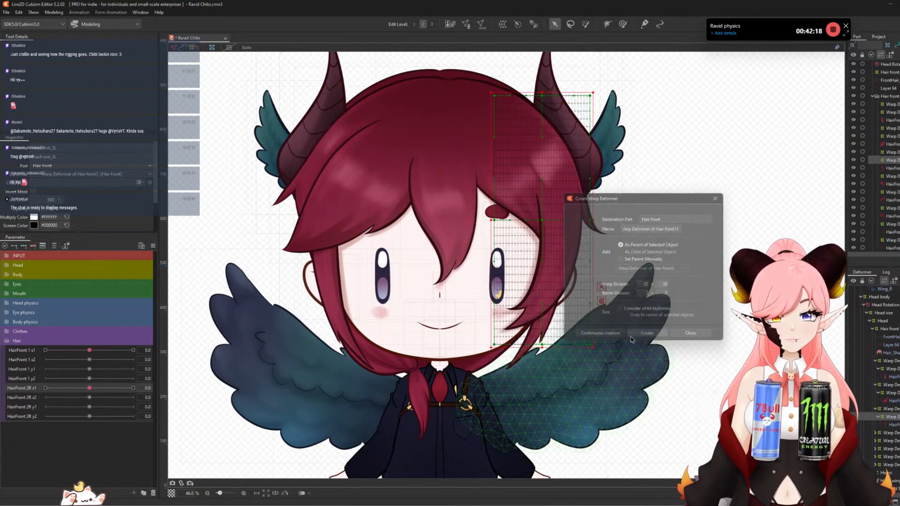
- Replicate the HairFront 2R y2 parameter and rename the copy HairFront 3L x1 with ID PhysHairFront3LX1
right_click(30, 417)
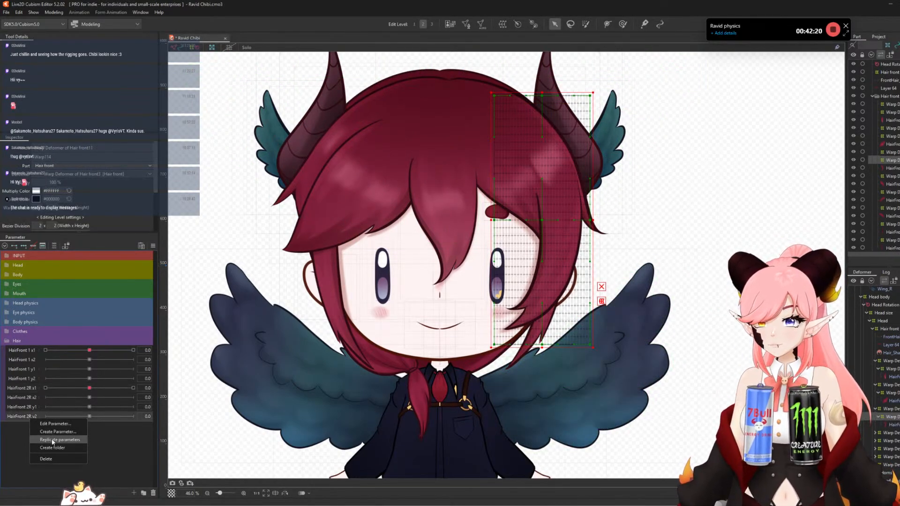
click(52, 440)
double_click(25, 426)
click(468, 213)
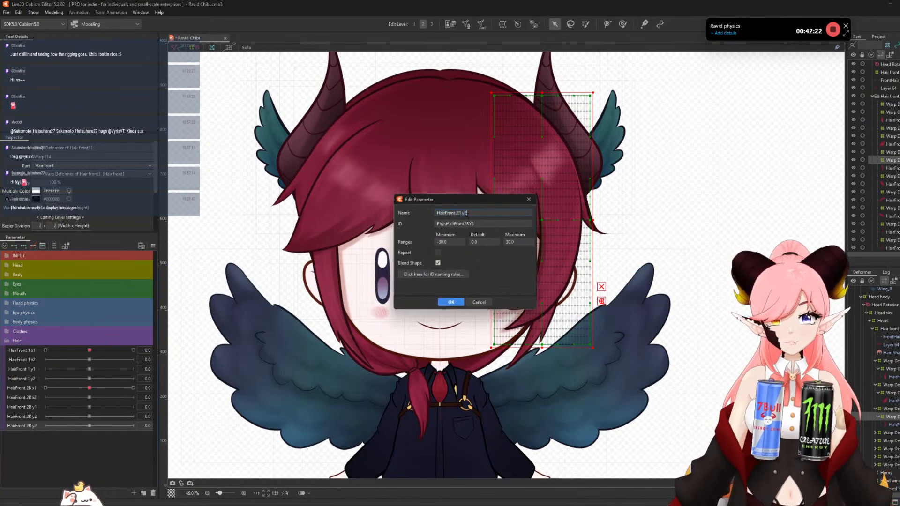
drag(456, 213, 467, 213)
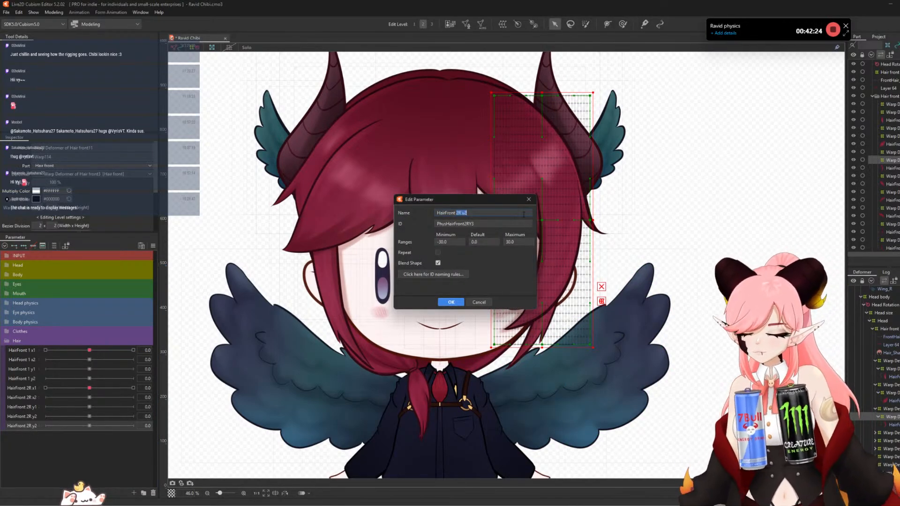
text(3L x1)
key(Tab)
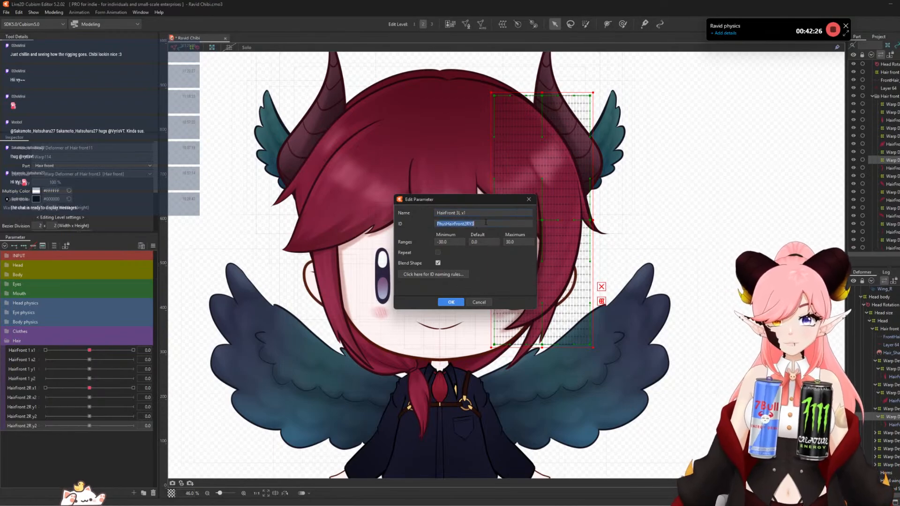
drag(476, 224, 466, 224)
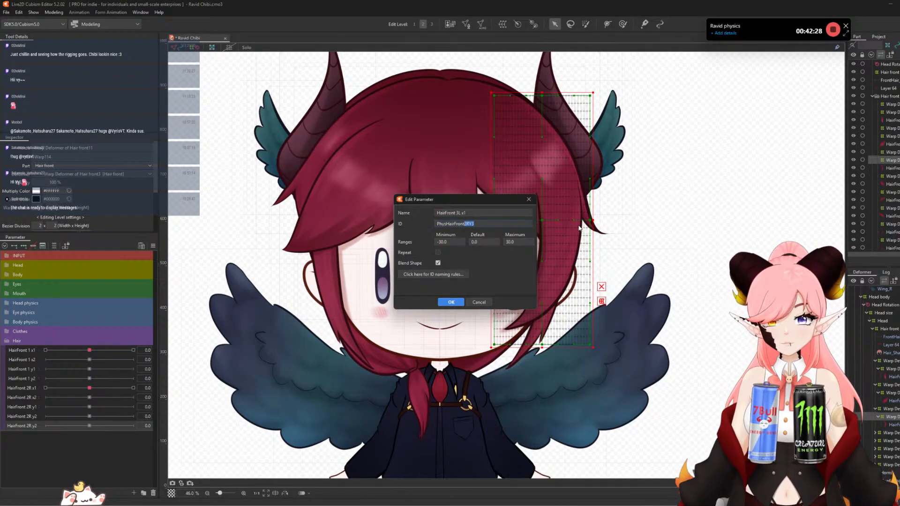
text(3LX1)
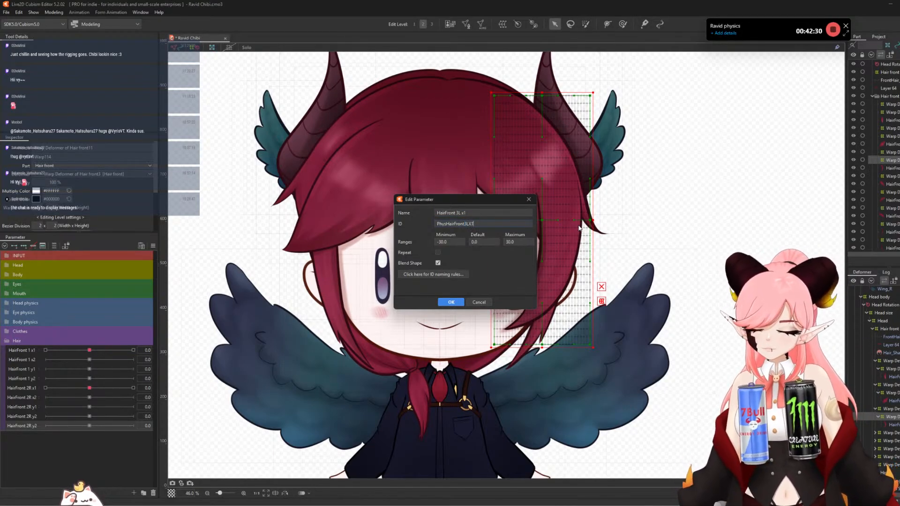
click(449, 302)
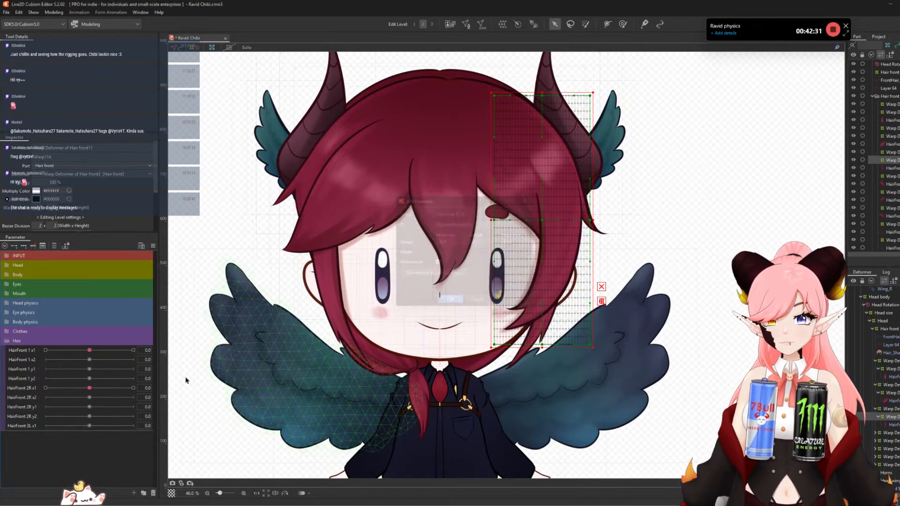
- Add three keys to the HairFront 3L x1 parameter for the side strand's new warp deformer
right_click(20, 429)
click(13, 426)
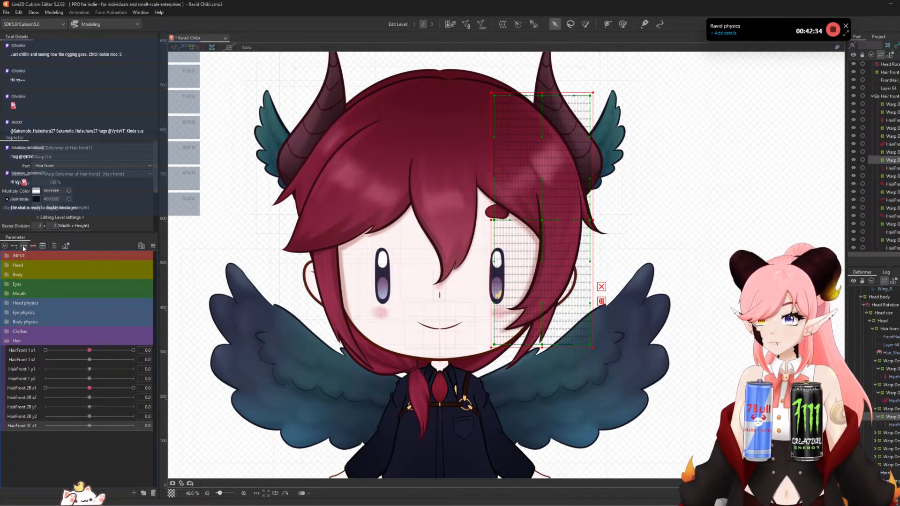
click(23, 245)
- Replicate the HairFront 3L x1 parameter and rename the copy HairFront 3L x2, keeping ID PhysHairFront3LX2
right_click(23, 426)
click(49, 447)
right_click(28, 434)
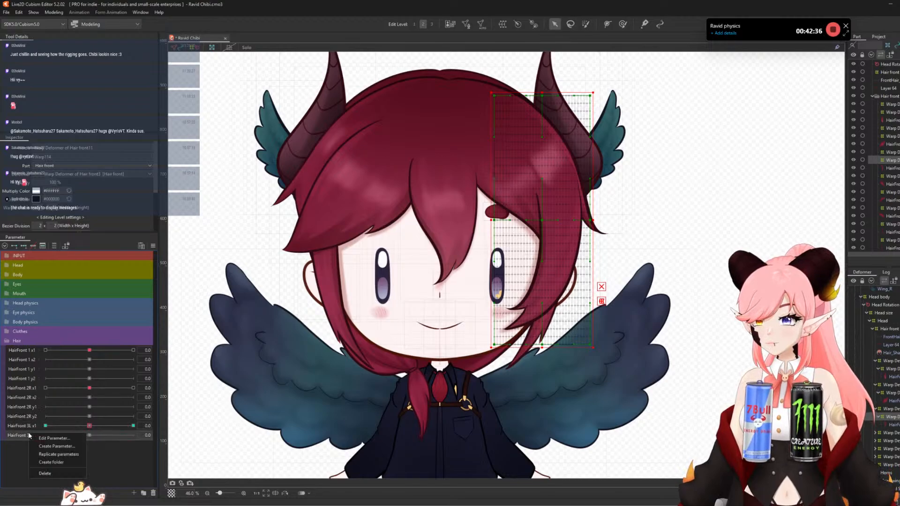
click(53, 439)
click(475, 213)
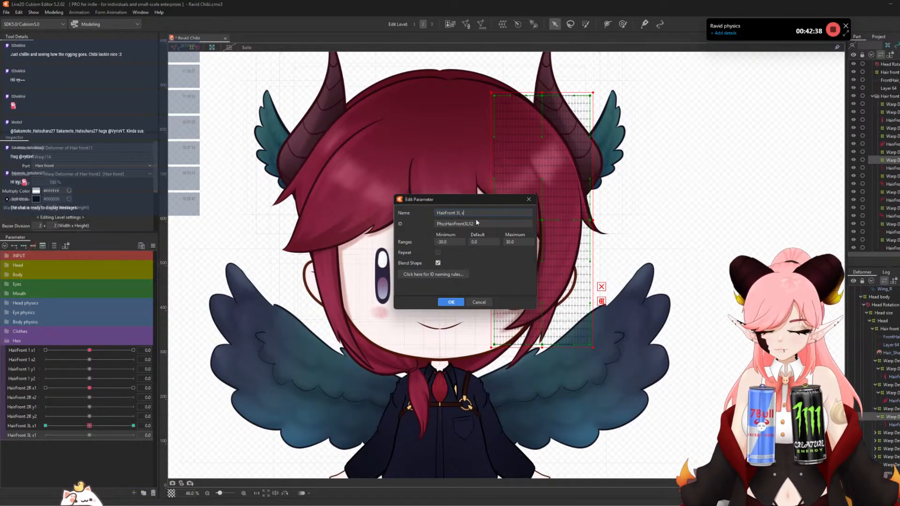
click(450, 302)
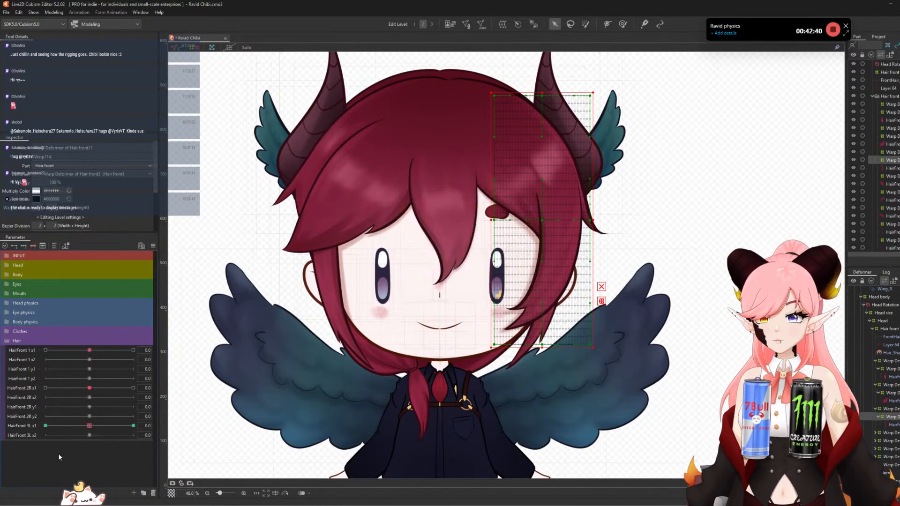
- Replicate the HairFront 3L x2 parameter and rename the copy HairFront 3L y1 with ID PhysHairFront3LY1
right_click(20, 434)
click(46, 455)
double_click(27, 445)
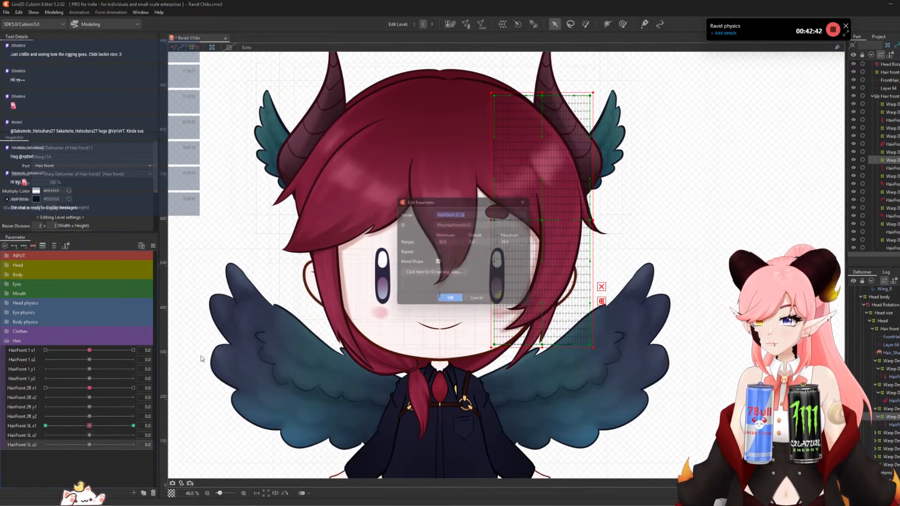
click(481, 214)
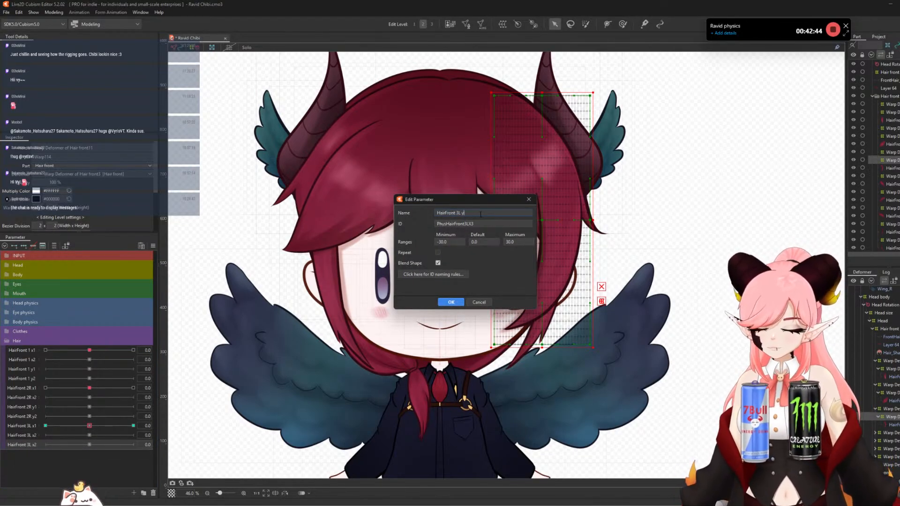
click(488, 223)
click(488, 223)
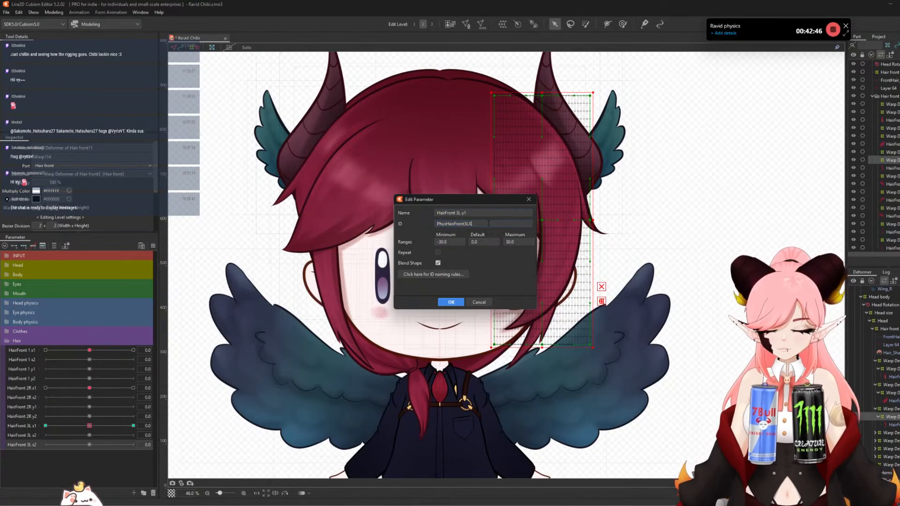
click(451, 302)
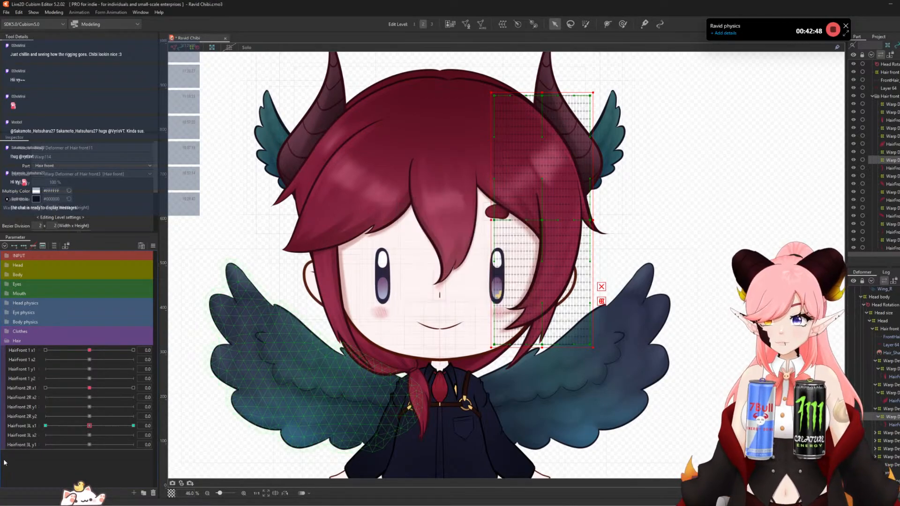
- Replicate the HairFront 3L y1 parameter and rename the copy HairFront 3L y2, keeping ID PhysHairFront3LY2
right_click(24, 444)
click(37, 458)
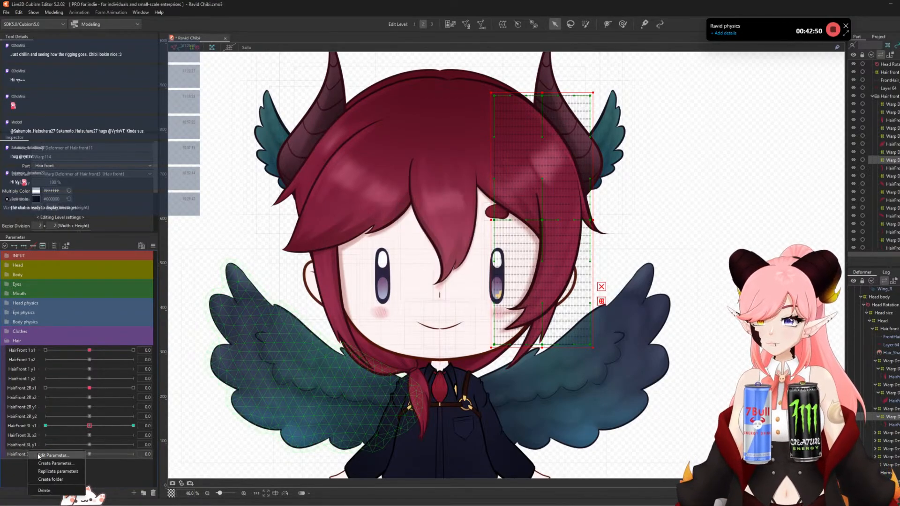
click(39, 455)
click(476, 212)
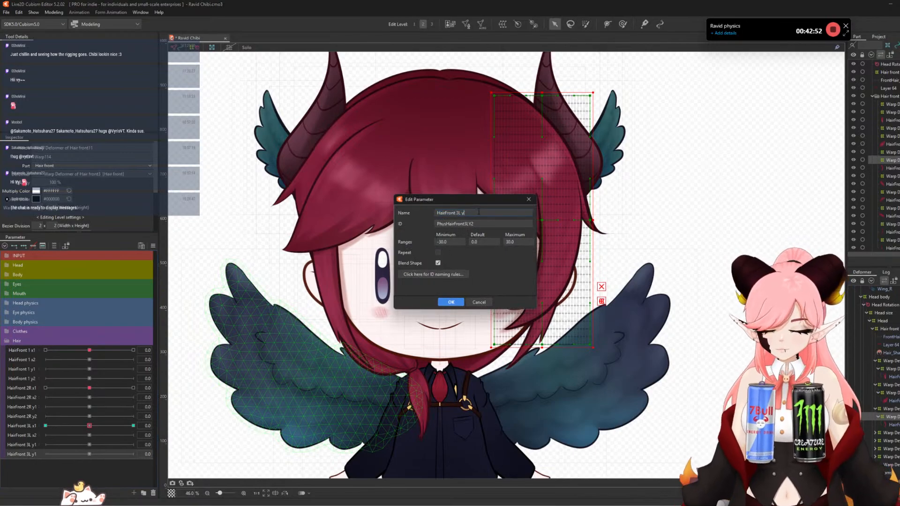
text(2)
click(450, 301)
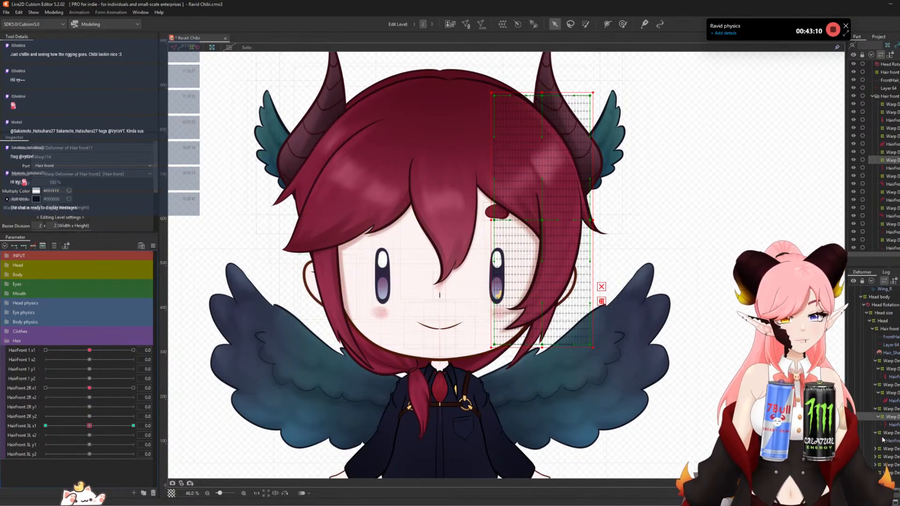
- Create a warp deformer as parent of the HairFront_2L bang, with a 2 x 2 Bezier division
click(539, 256)
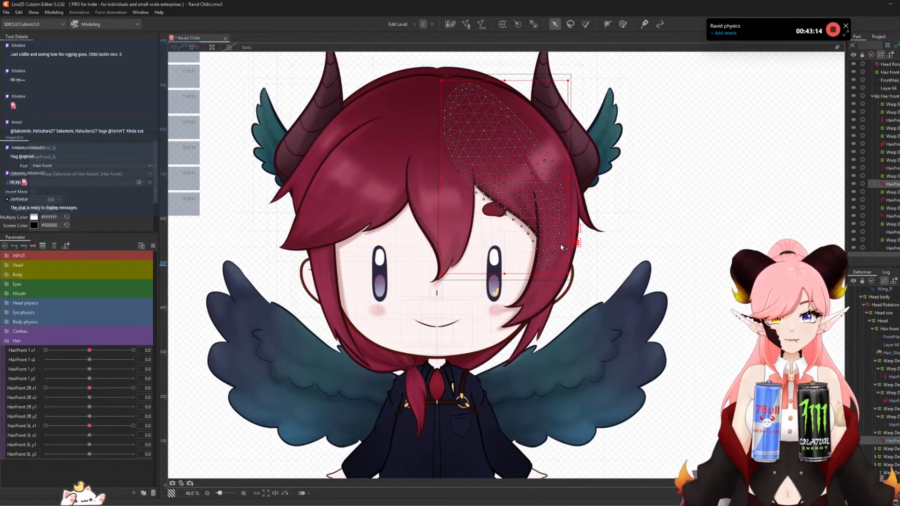
click(504, 24)
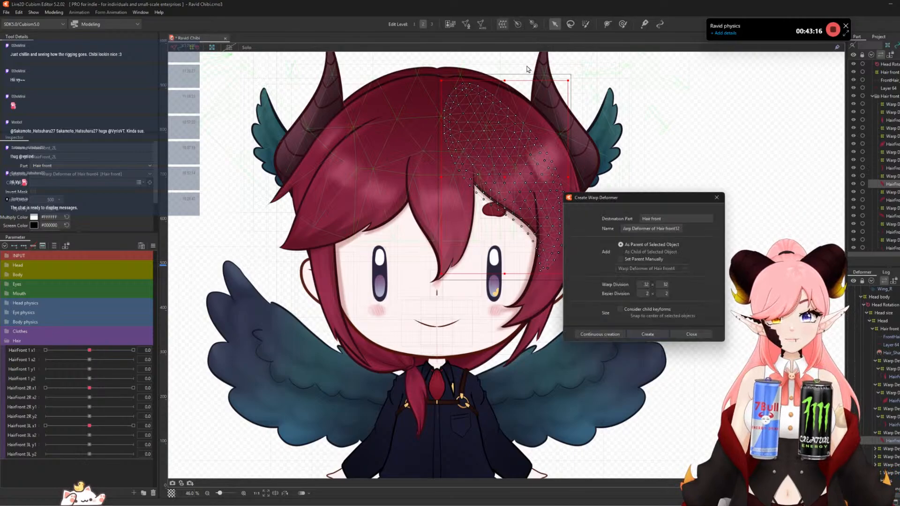
click(651, 335)
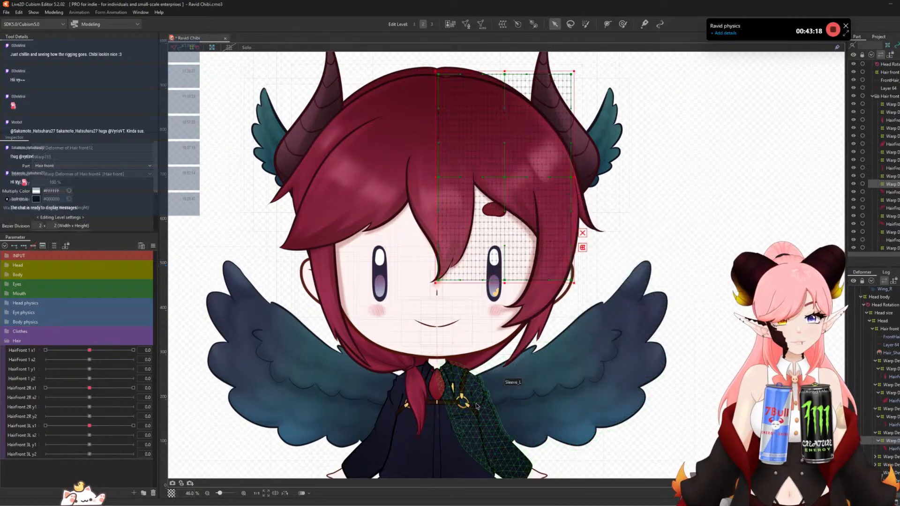
- Replicate the HairFront 3L y2 parameter, rename the copy HairFront 2L x1 with a matching PhysHairFront2L ID, and give it three keys
right_click(25, 455)
click(41, 469)
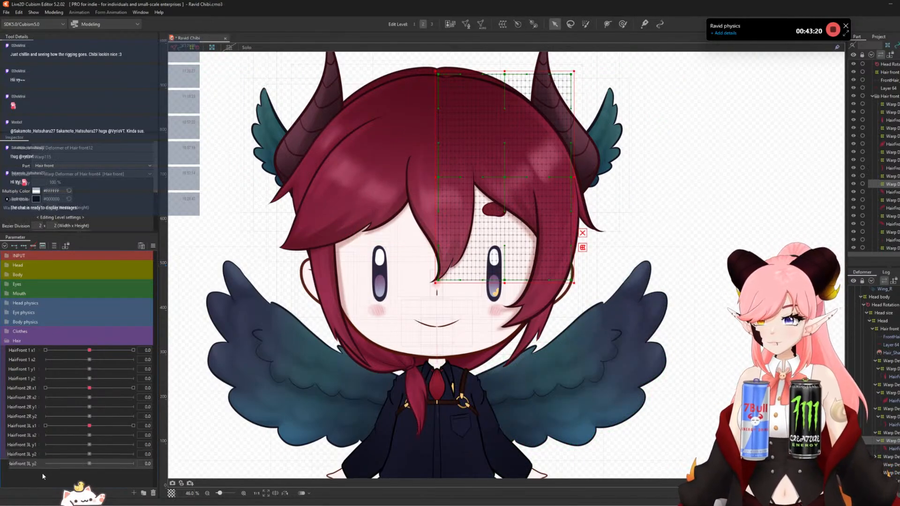
double_click(29, 464)
click(473, 212)
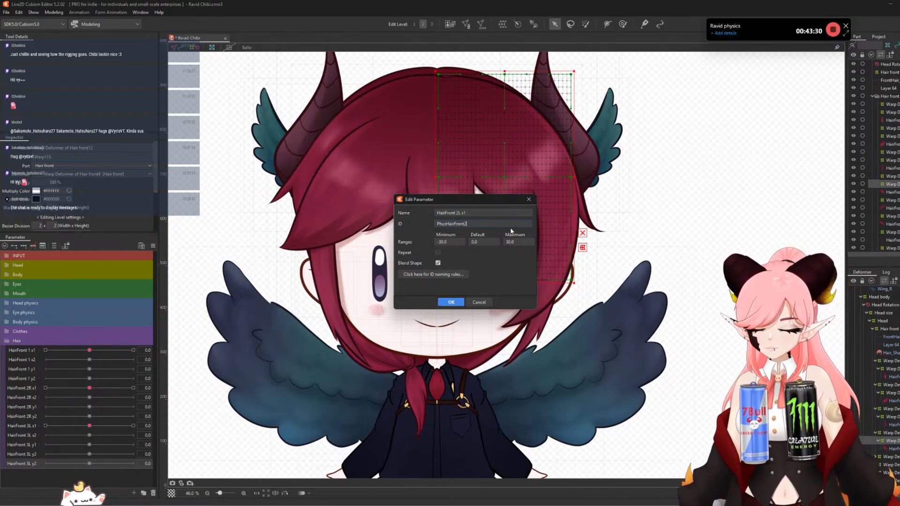
click(450, 303)
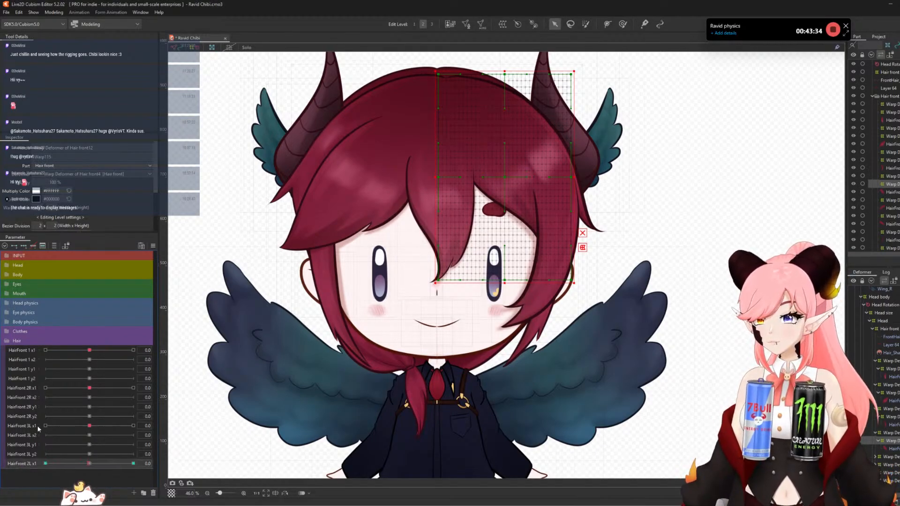
- Replicate the HairFront 2L x1 parameter and rename the copy HairFront 2L x2 with ID PhysHairFront2LX2
click(37, 482)
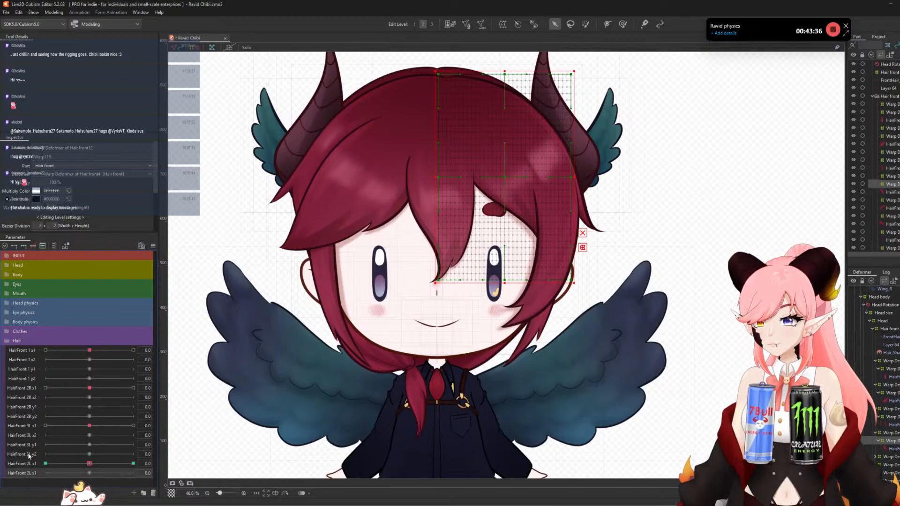
click(47, 466)
click(465, 213)
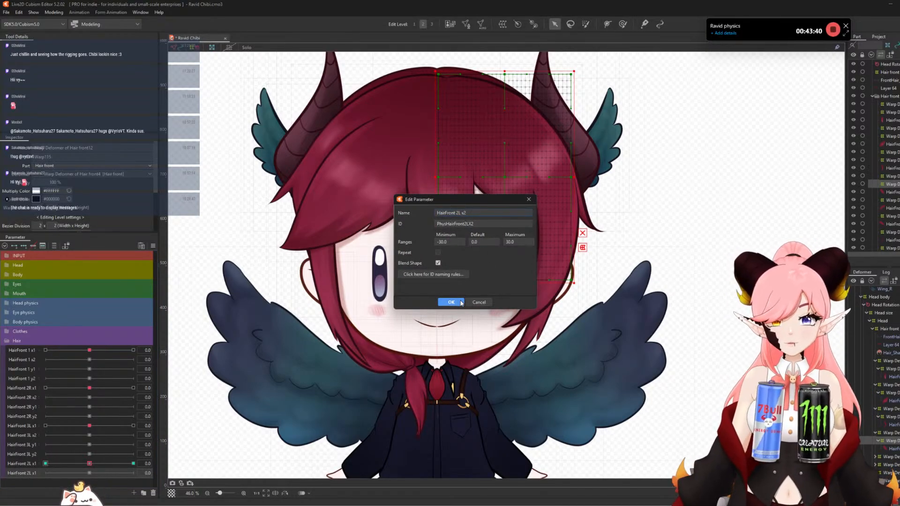
click(451, 302)
- Replicate the HairFront 2L x2 parameter and rename the copy HairFront 2L y1 with a matching PhysHairFront2L ID
right_click(27, 473)
click(41, 481)
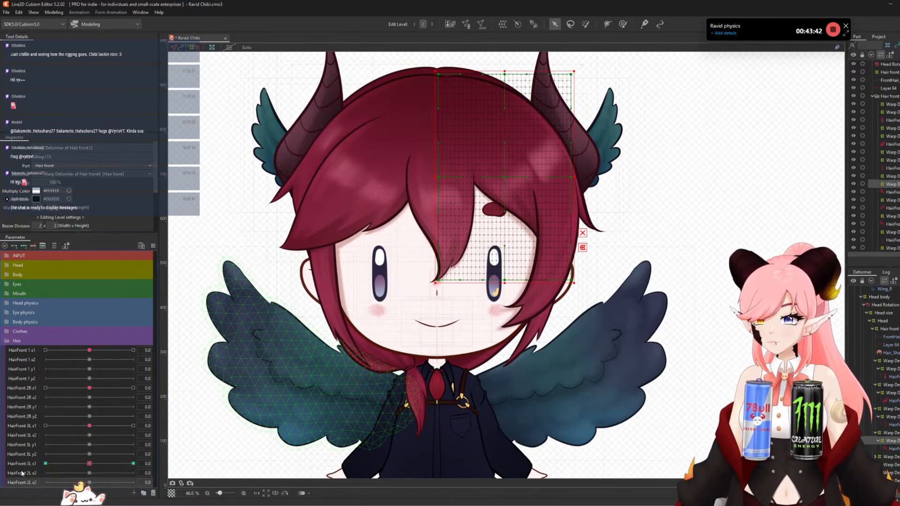
double_click(19, 482)
click(487, 213)
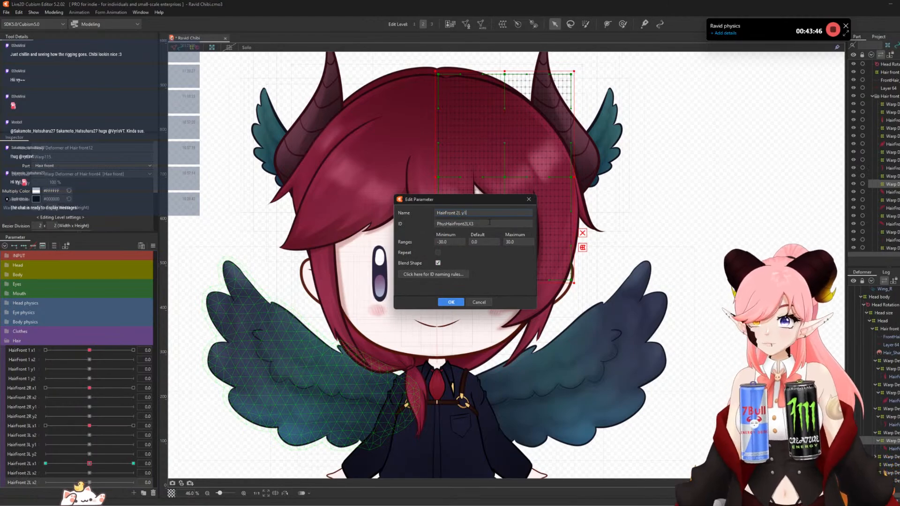
click(489, 222)
click(478, 223)
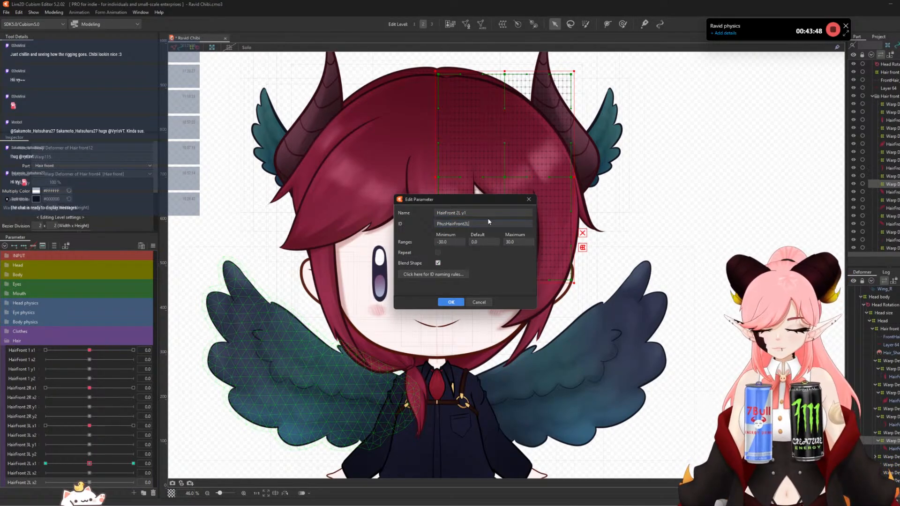
click(451, 302)
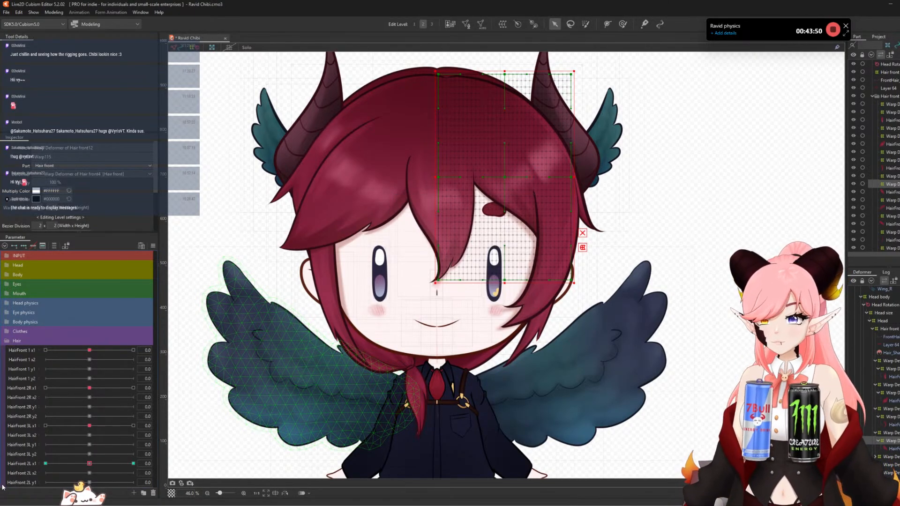
- Replicate the HairFront 2L y1 parameter and rename the copy HairFront 2L y2, keeping ID PhysHairFront2LY2
right_click(23, 482)
click(41, 482)
right_click(17, 484)
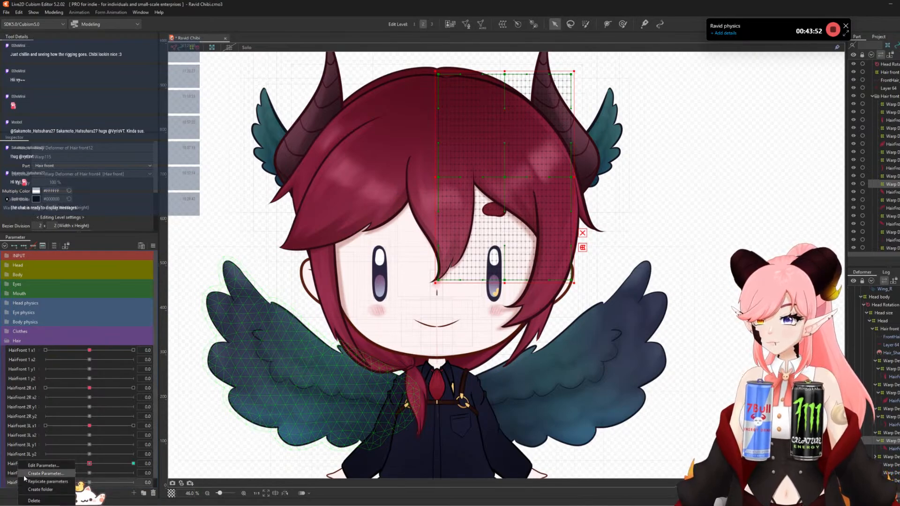
click(11, 479)
scroll(25, 474, down, 1)
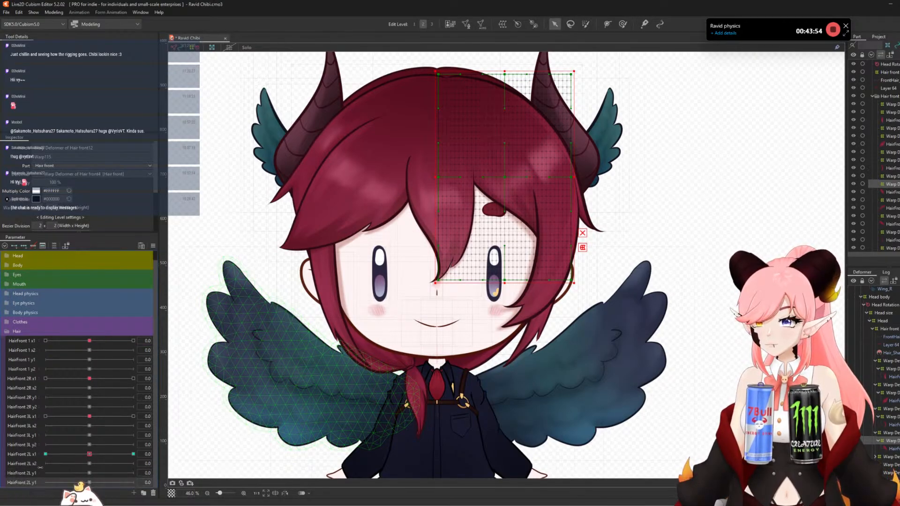
double_click(25, 473)
click(478, 214)
key(BackSpace)
text(2L y2)
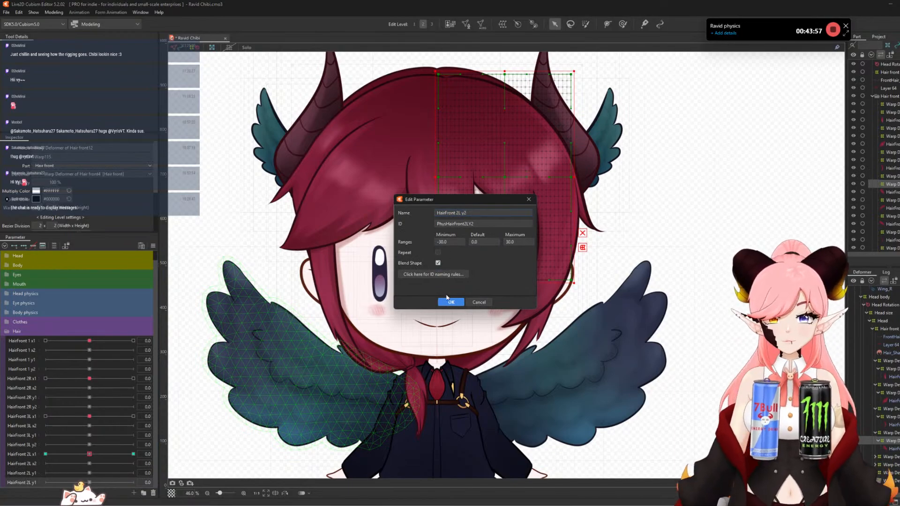
click(449, 302)
- Expand the next front hair warp deformer in the hierarchy and select the HairFront_Top_R mesh inside it
scroll(875, 402, down, 2)
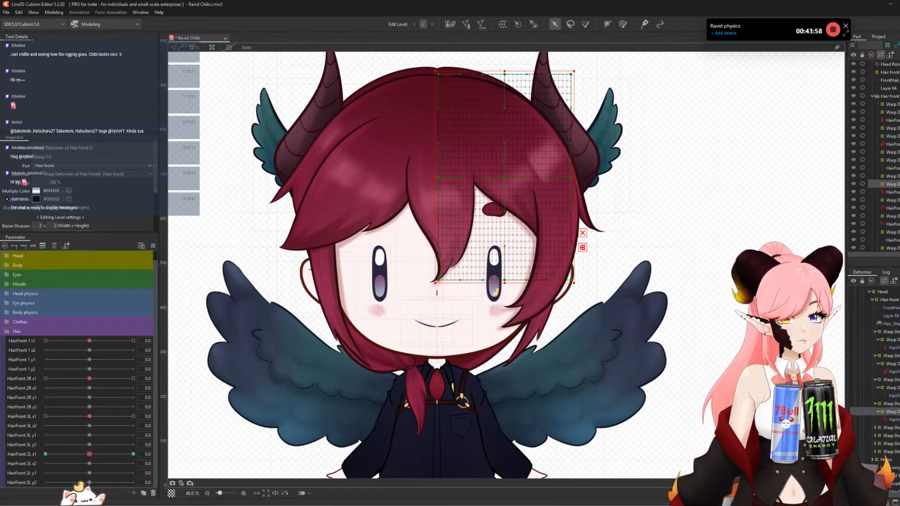
click(875, 398)
click(887, 406)
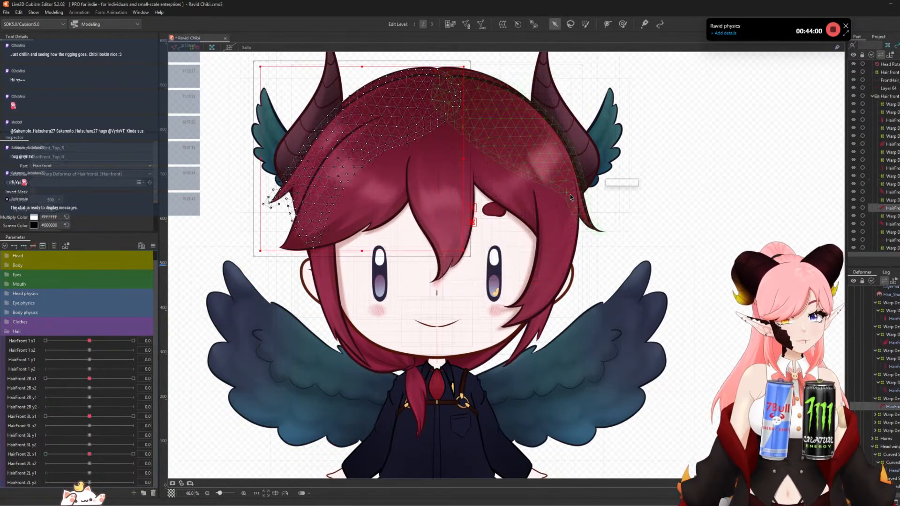
- Create a warp deformer as parent of the HairFront_Top_R mesh
scroll(496, 233, down, 2)
scroll(417, 165, up, 2)
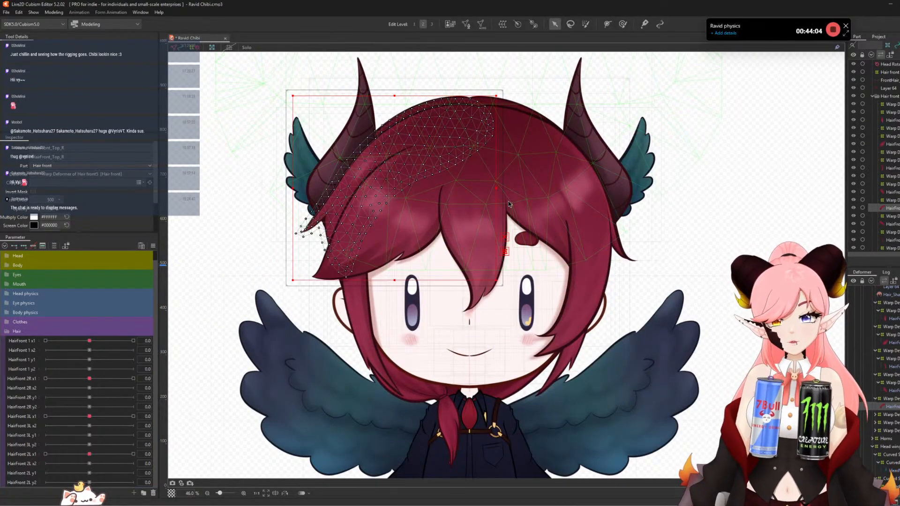
click(501, 24)
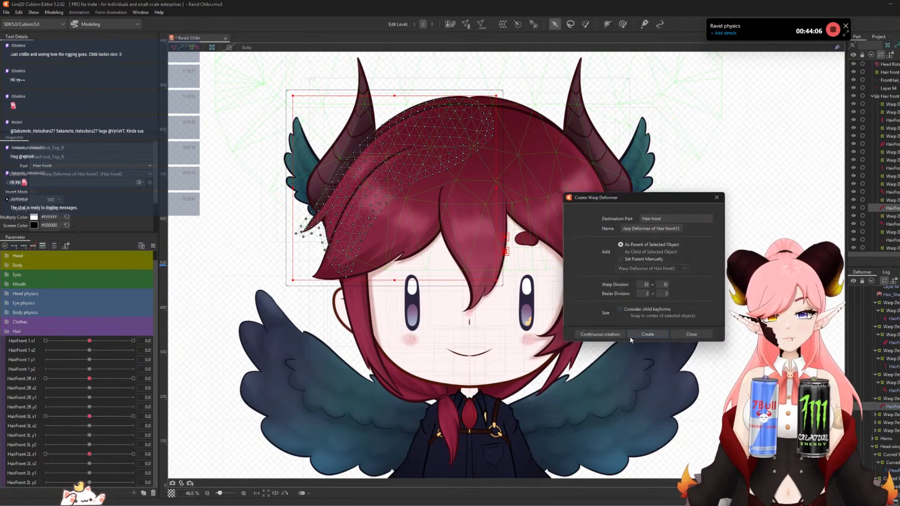
key(Return)
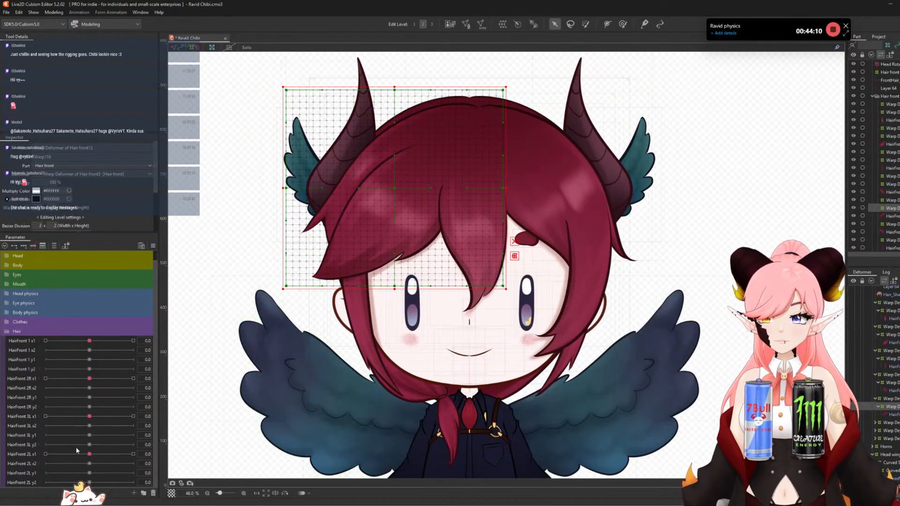
- Replicate the last Hair parameter and edit the copy to the name HairFront Top R x and ID PhysHairFrontTopRX
scroll(435, 243, down, 1)
scroll(476, 295, up, 1)
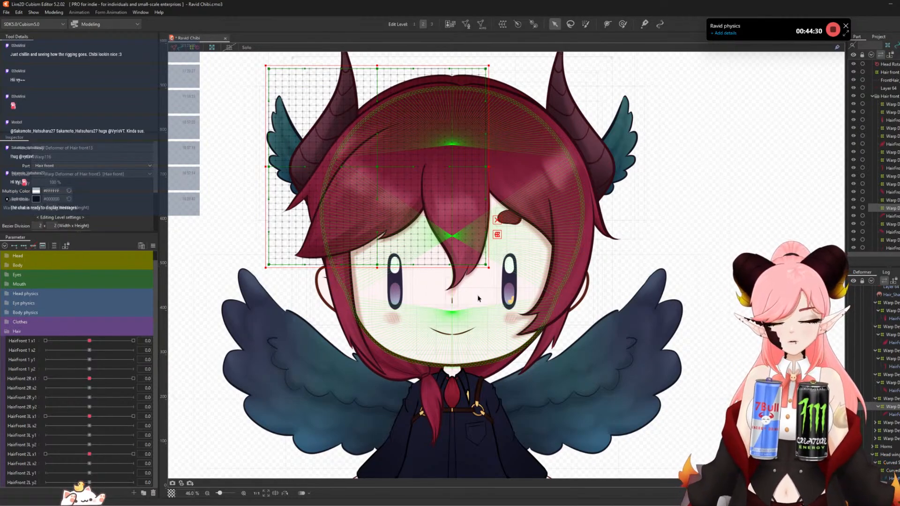
right_click(18, 482)
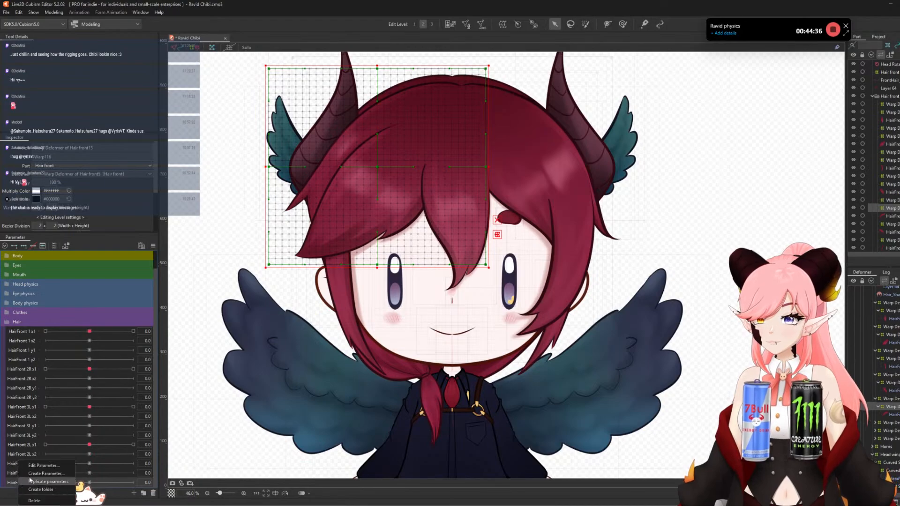
click(43, 465)
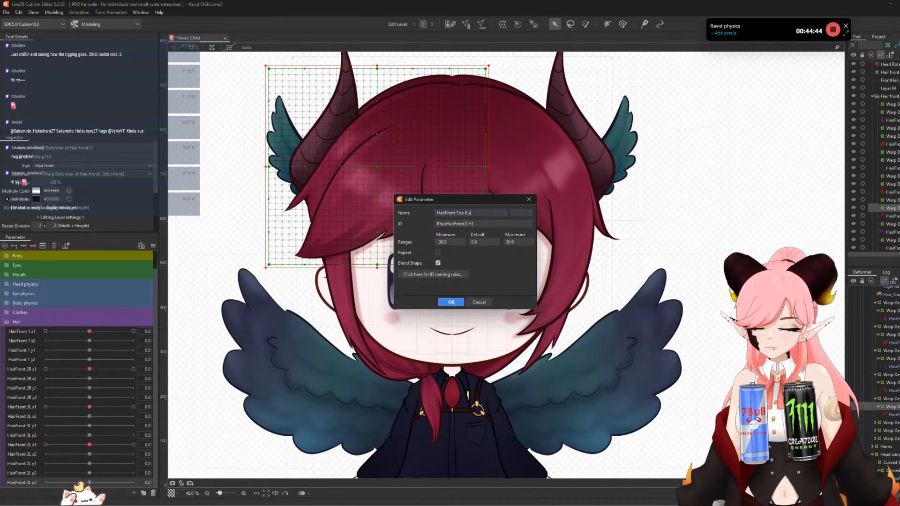
click(479, 224)
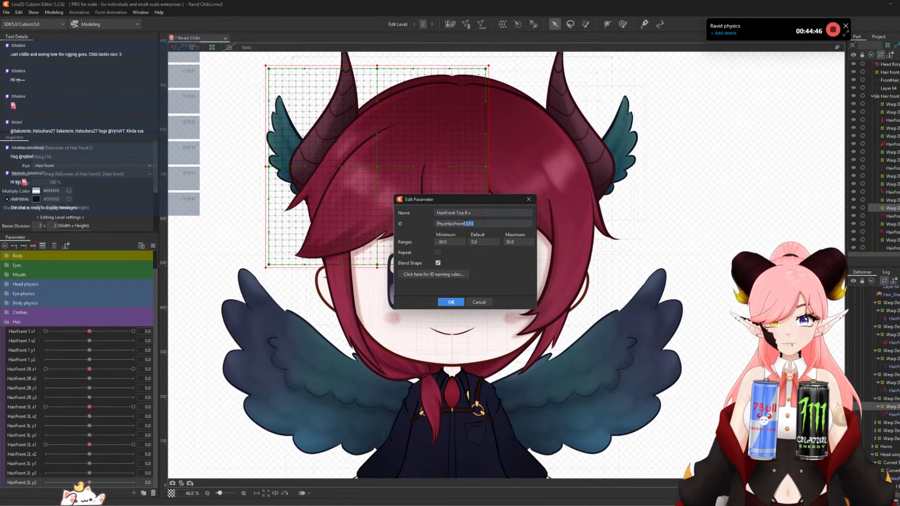
text(Top)
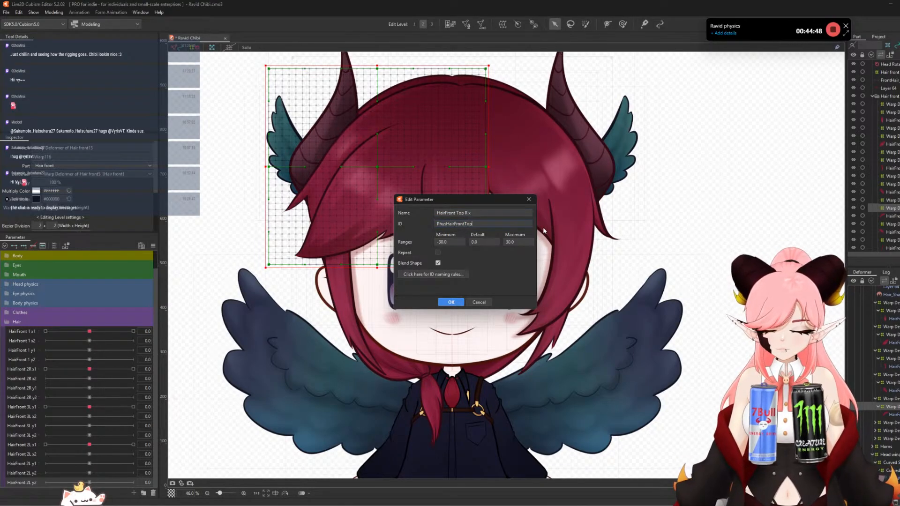
text(RX)
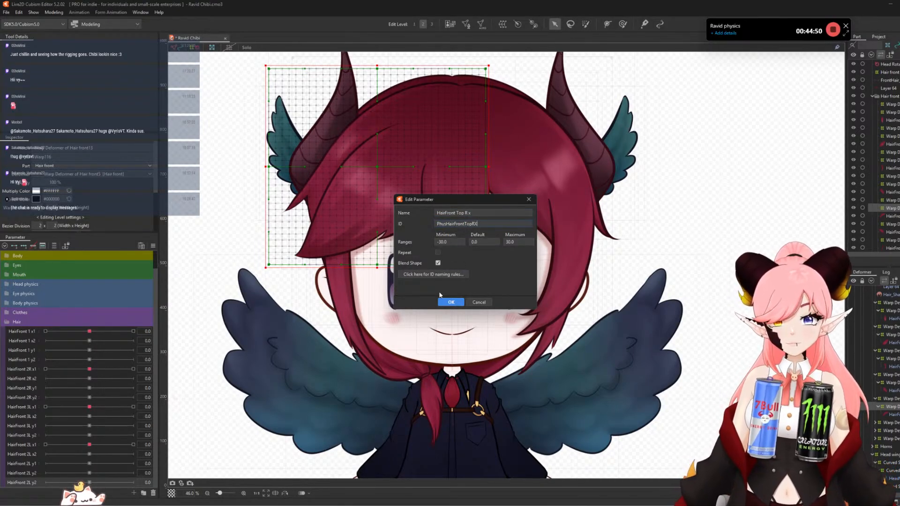
click(445, 302)
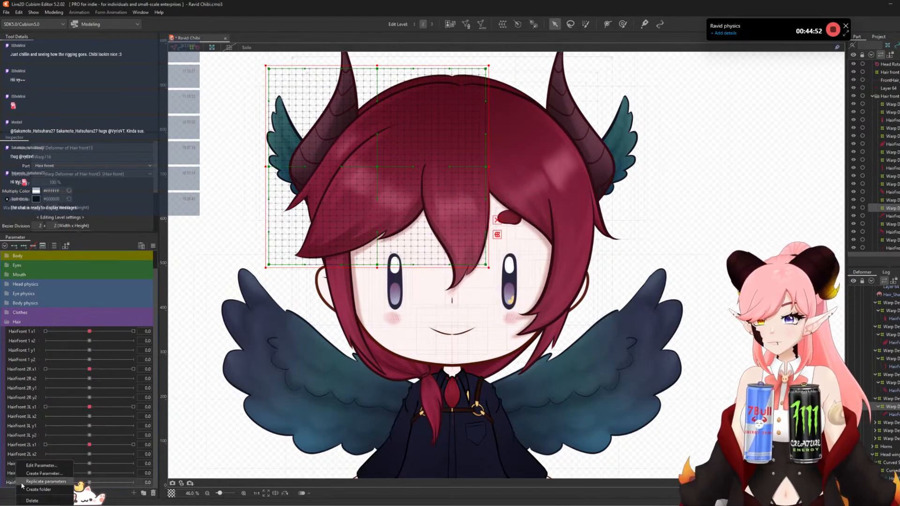
- Replicate HairFront Top R x and edit the copy to the name HairFront Top R y and ID PhysHairFrontTopRY
scroll(29, 482, down, 1)
right_click(20, 484)
click(38, 467)
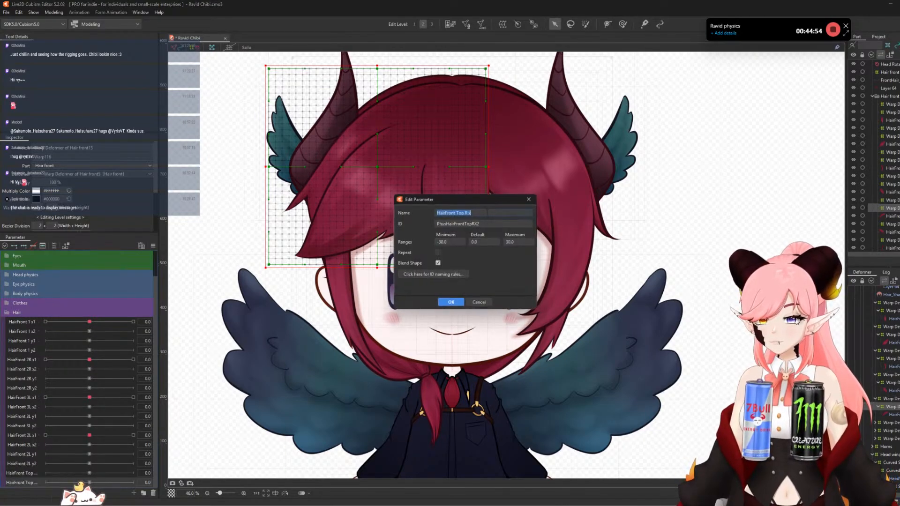
click(486, 213)
key(BackSpace)
text(y)
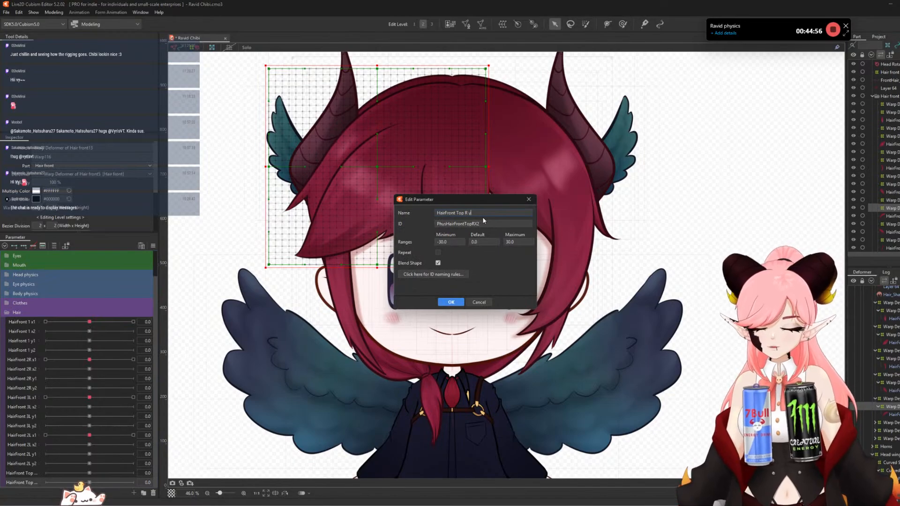
click(487, 224)
key(BackSpace)
key(BackSpace)
text(Y)
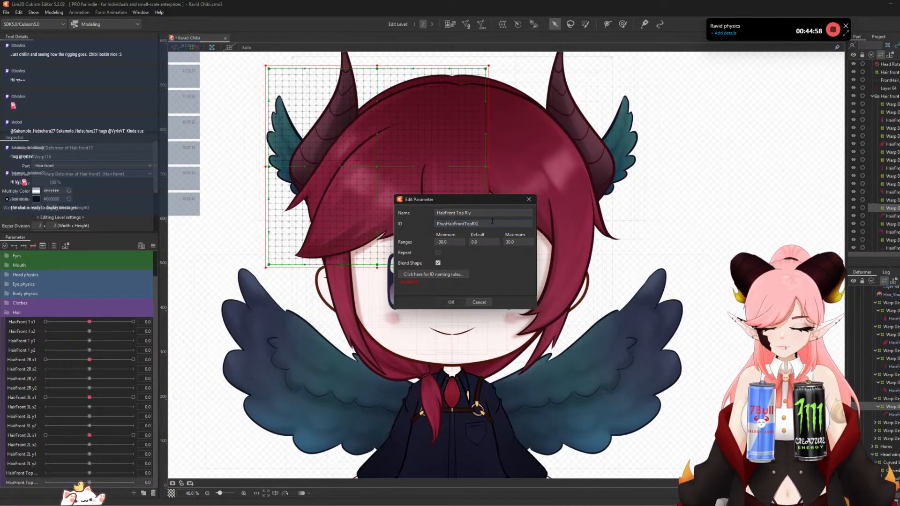
key(Return)
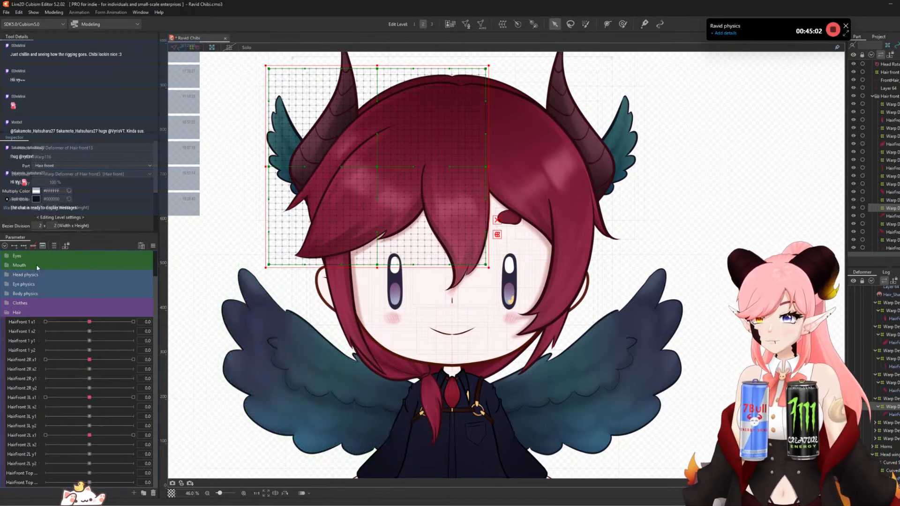
- Add three keys on the HairFront Top R x parameter for the top-right hair warp deformer
click(41, 246)
click(41, 246)
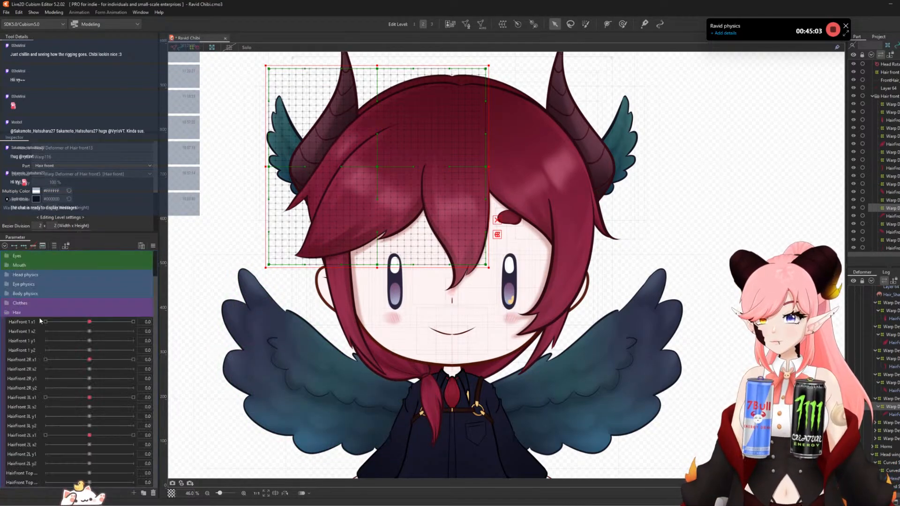
click(18, 473)
scroll(420, 236, down, 3)
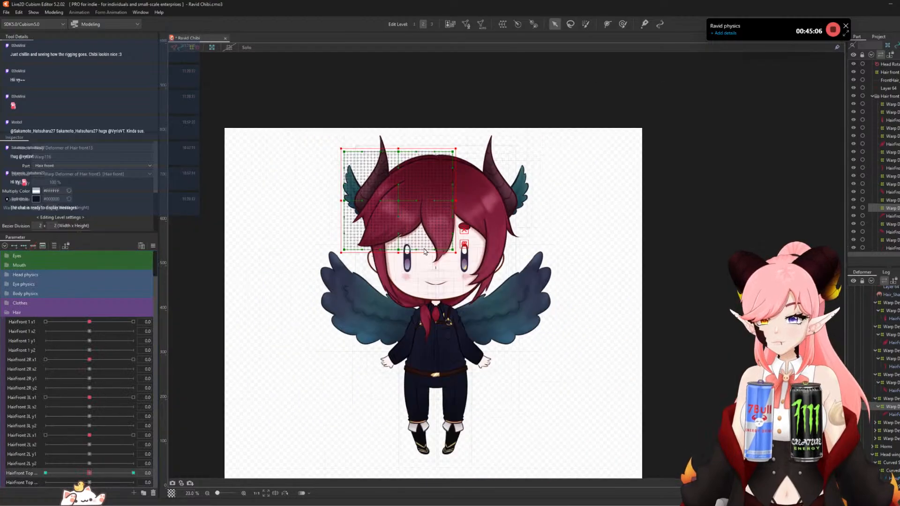
- Select the HairFront_Top_L mesh and create a warp deformer as its parent
click(874, 422)
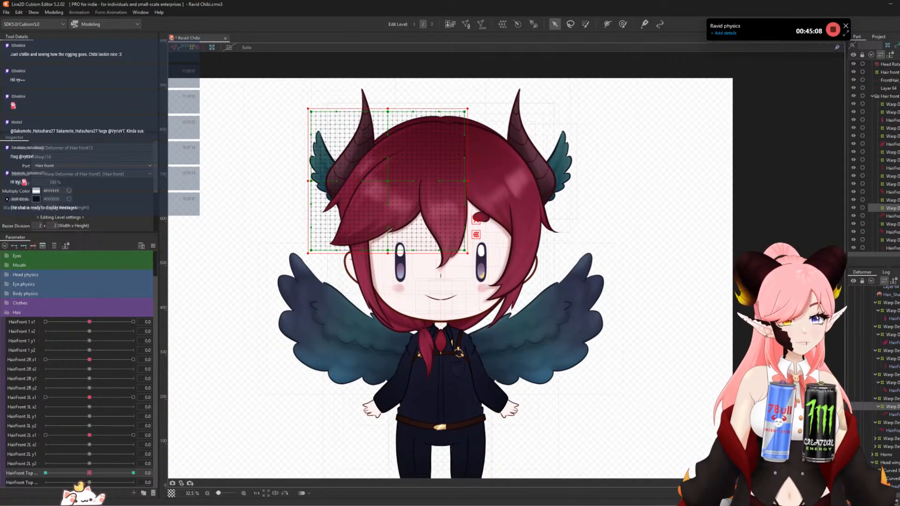
click(889, 430)
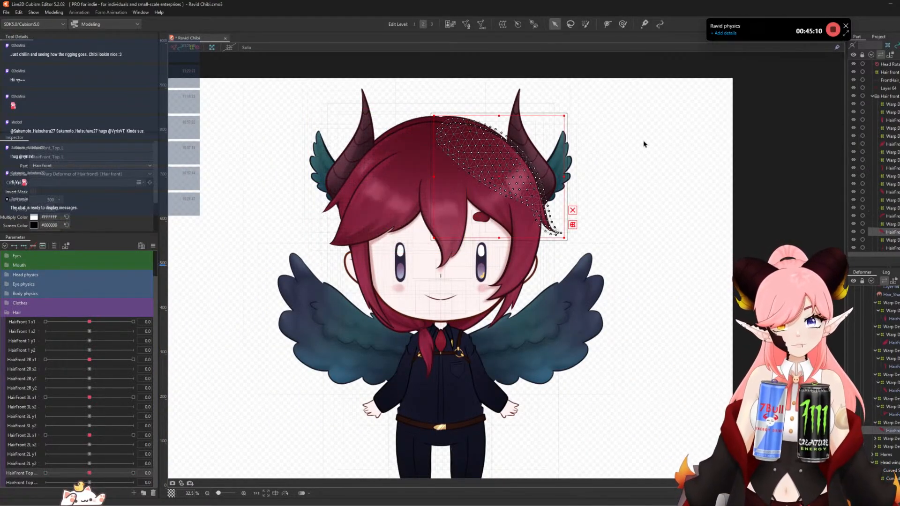
click(503, 24)
click(648, 334)
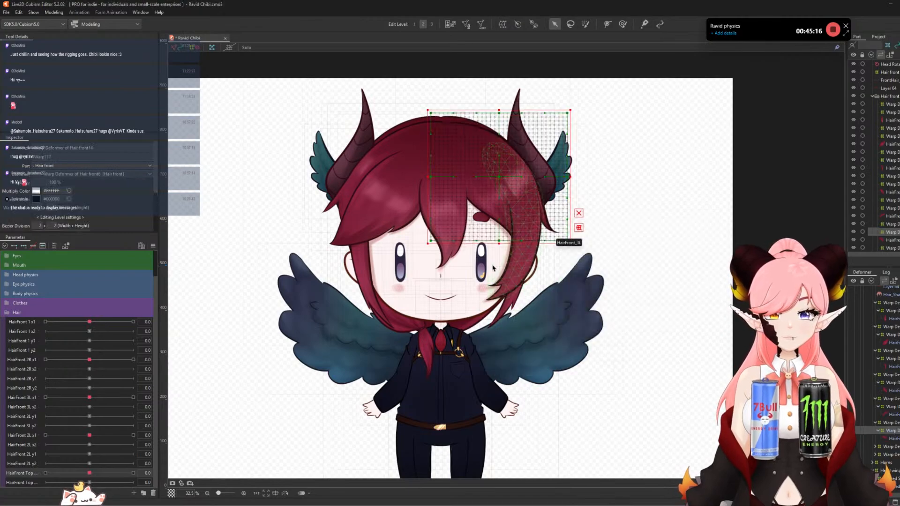
- Replicate HairFront Top R y as HairFront Top L x with ID PhysHairFrontTopLX, and add three keys on it for the new deformer
right_click(21, 483)
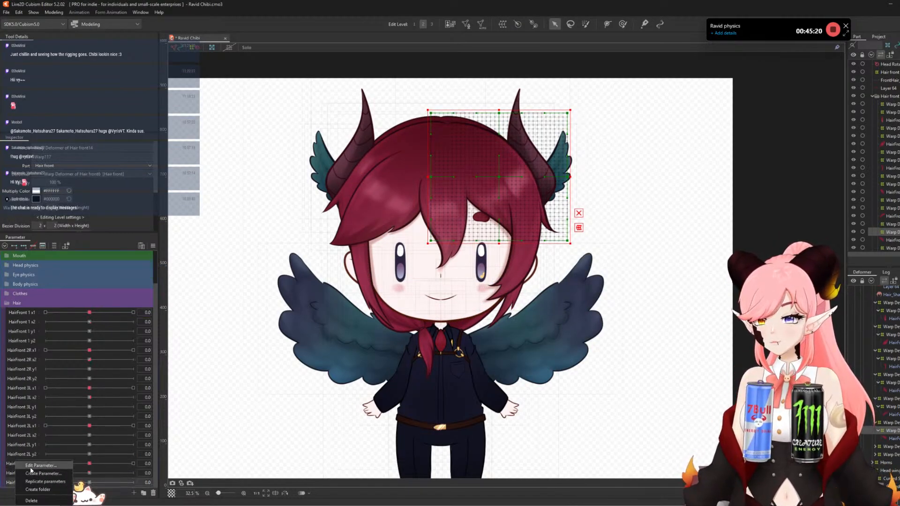
click(31, 466)
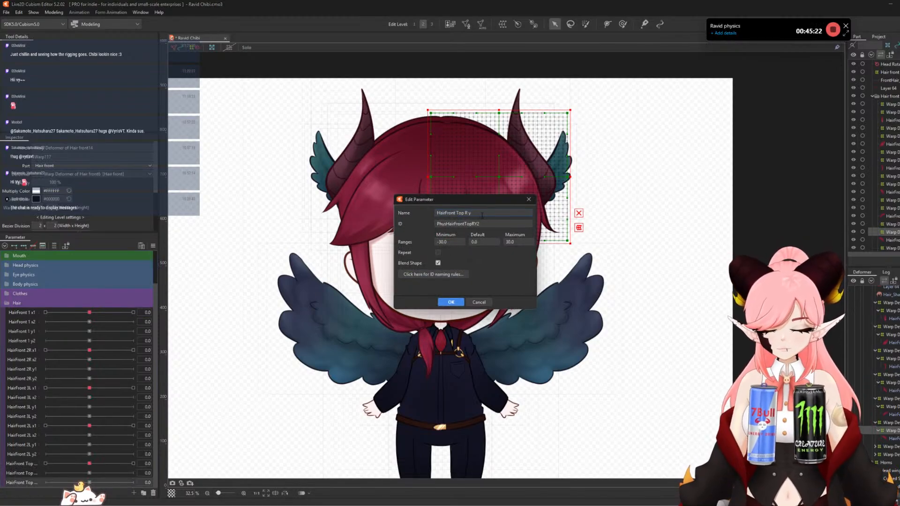
key(BackSpace)
key(BackSpace)
key(BackSpace)
text(L x)
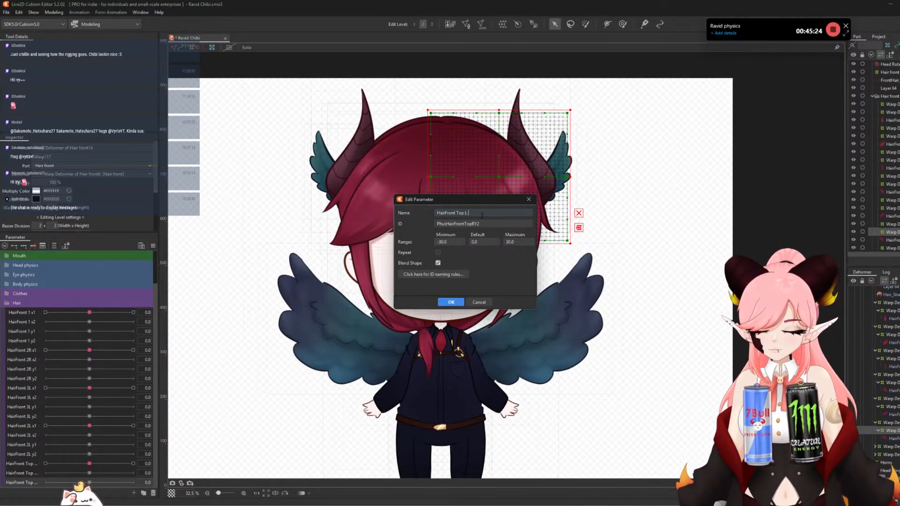
click(479, 223)
key(BackSpace)
key(BackSpace)
key(BackSpace)
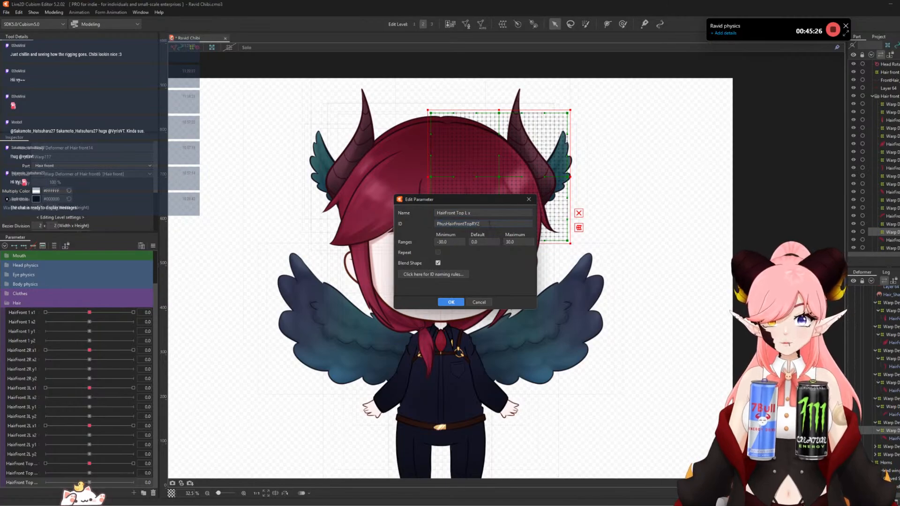
text(LX)
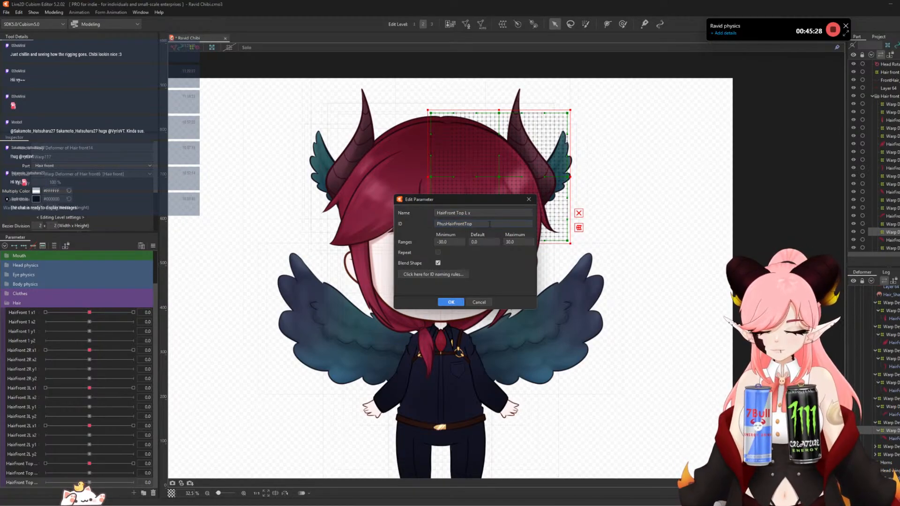
click(453, 301)
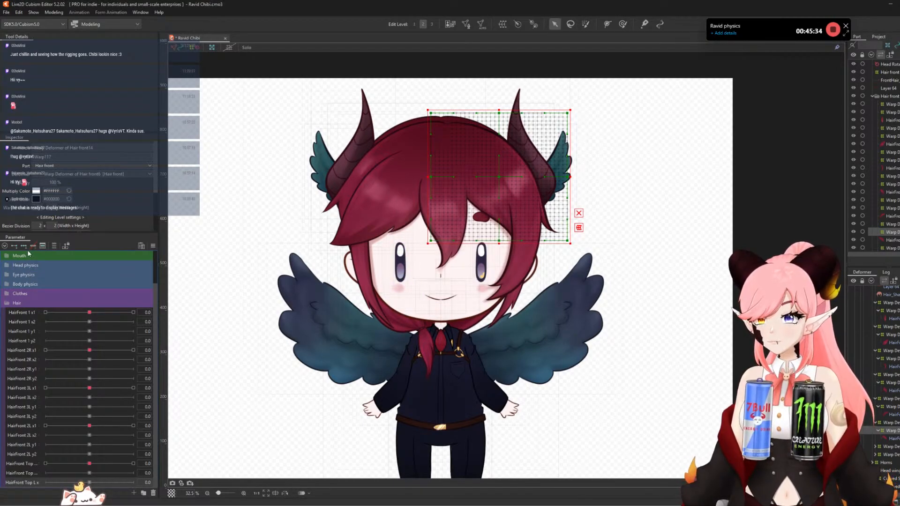
click(16, 483)
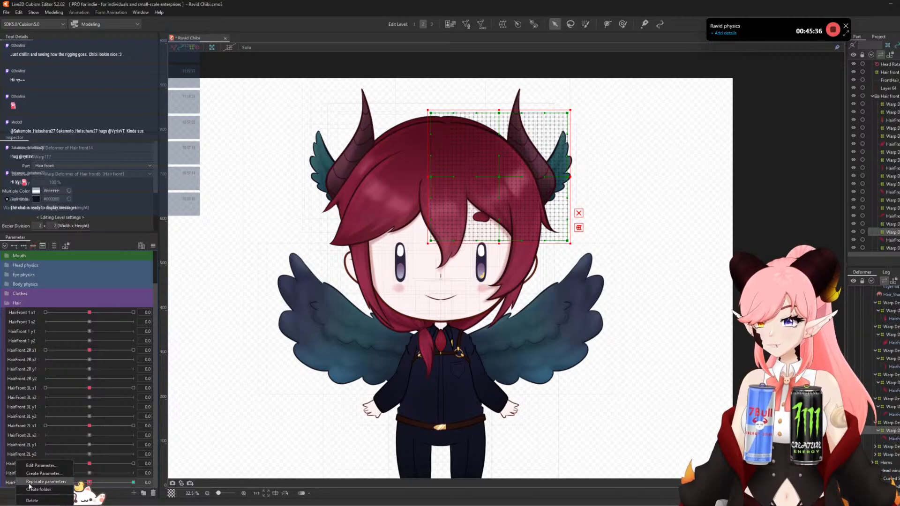
- Replicate HairFront Top L x and edit the copy to the name HairFront Top L y and ID PhysHairFrontTopLY
scroll(80, 487, down, 1)
double_click(22, 482)
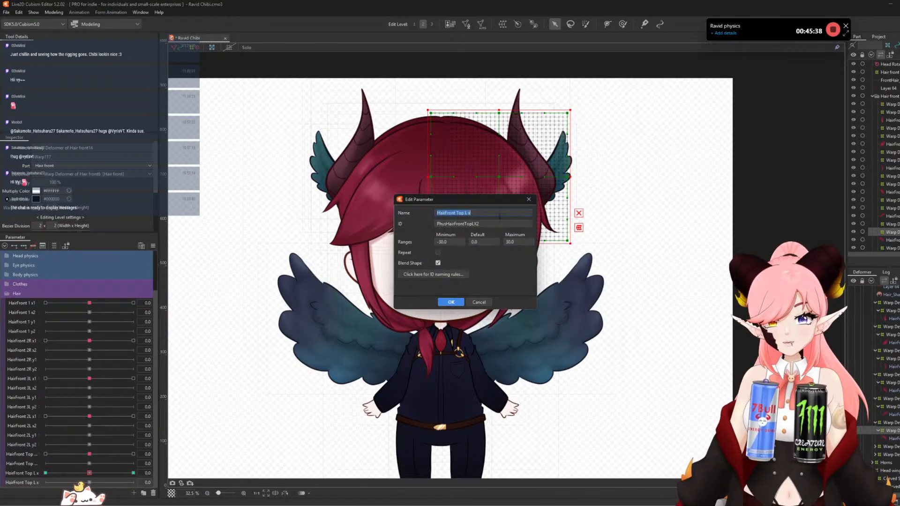
click(489, 213)
key(BackSpace)
text(y)
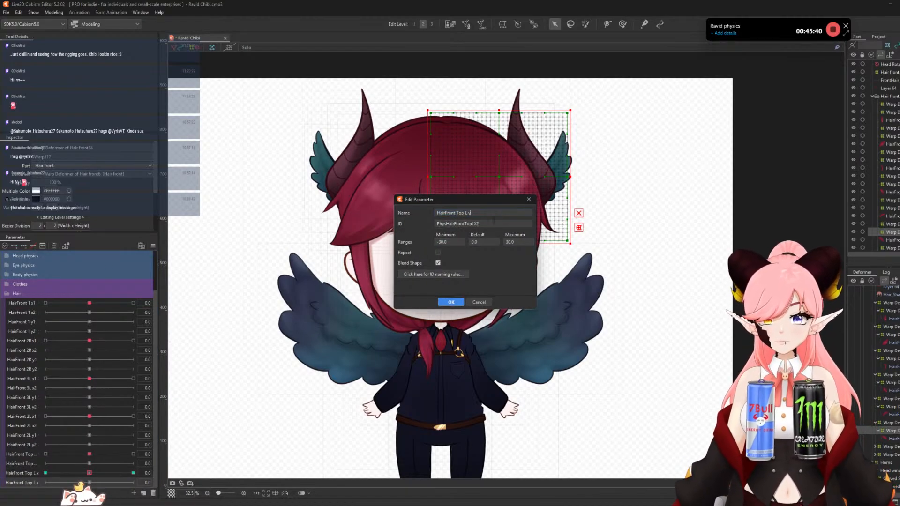
click(491, 224)
key(BackSpace)
key(BackSpace)
text(Y)
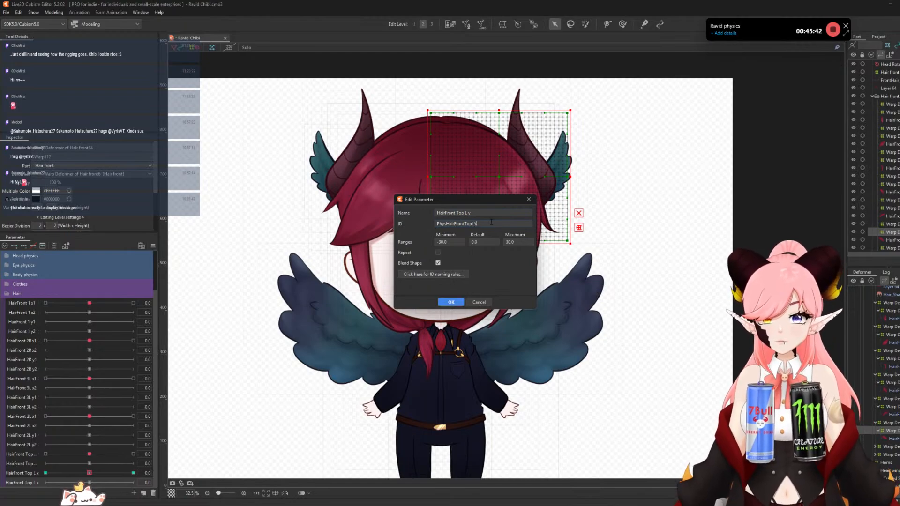
click(451, 302)
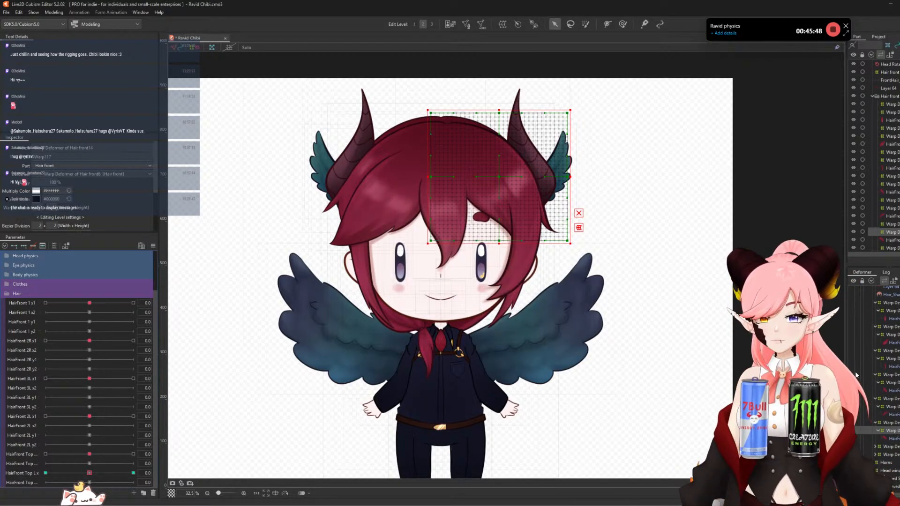
- Select the HairFront_4L mesh and create a warp deformer as its parent
click(874, 447)
click(890, 454)
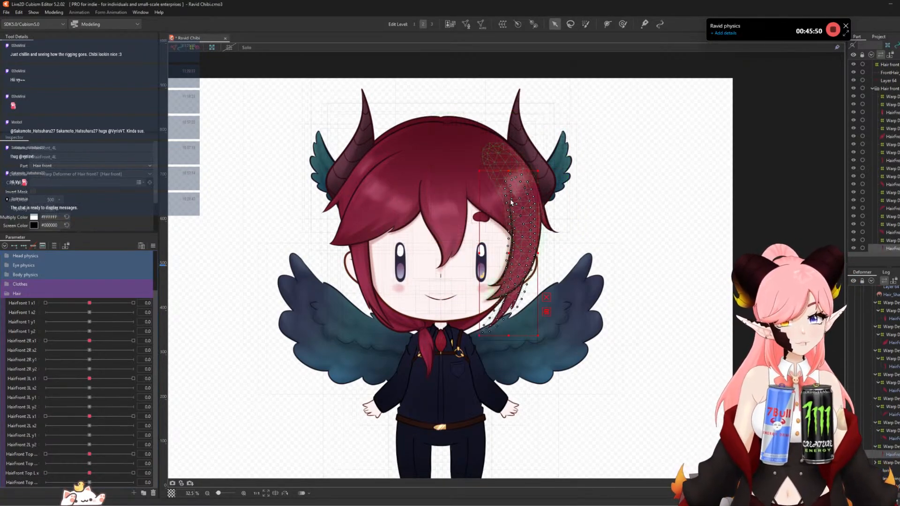
drag(448, 333, 466, 295)
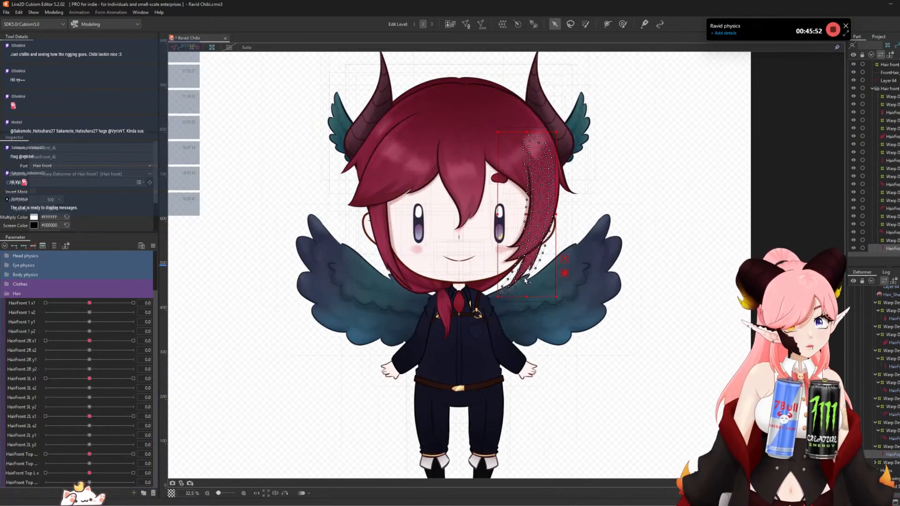
click(502, 24)
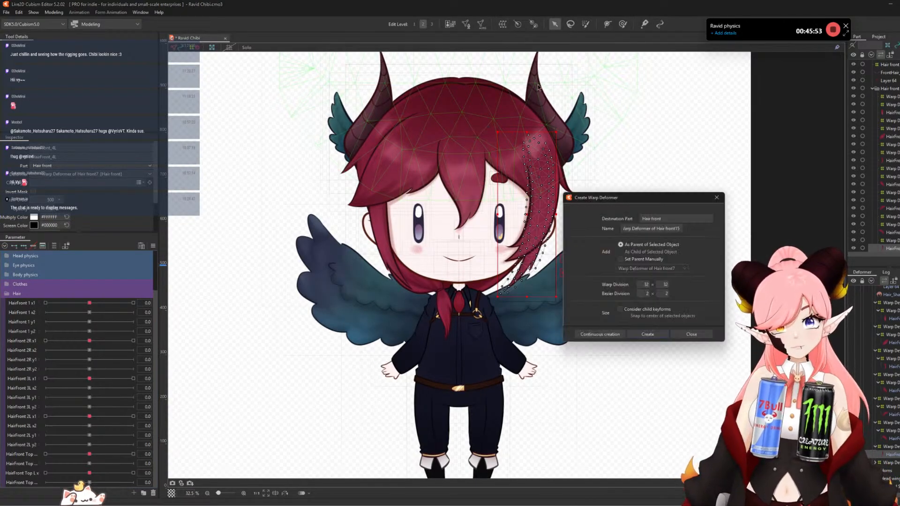
click(636, 332)
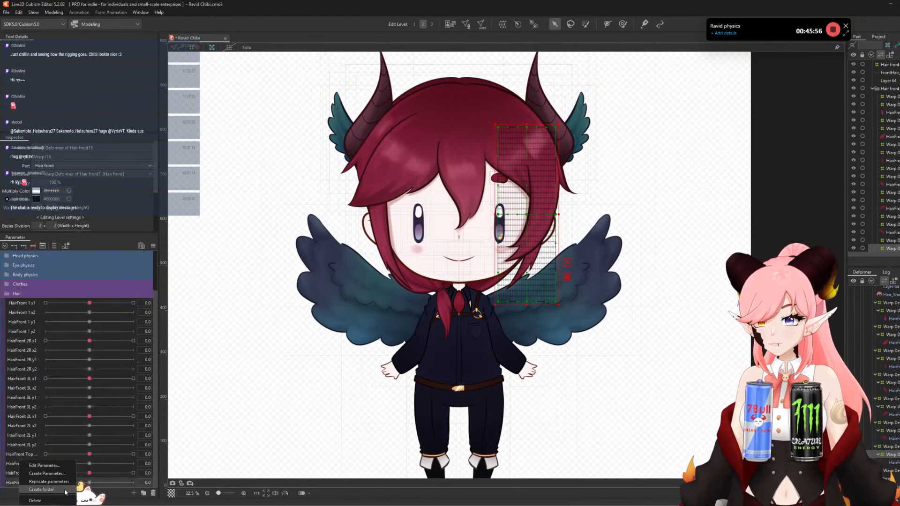
- Replicate HairFront Top L y as HairFront 4L x1 with ID PhysHairFront4LX1, and add three keys on it for the new deformer
scroll(21, 483, down, 1)
click(39, 466)
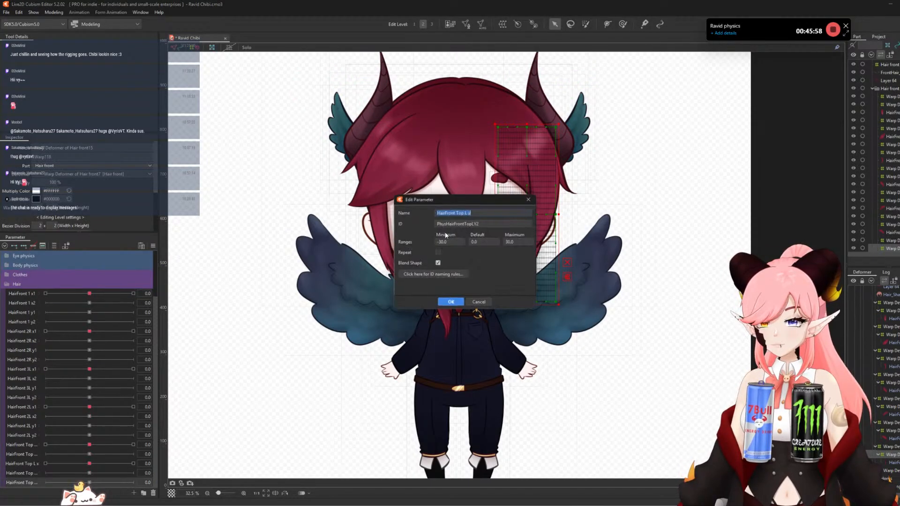
key(Right)
key(BackSpace)
drag(456, 212, 513, 213)
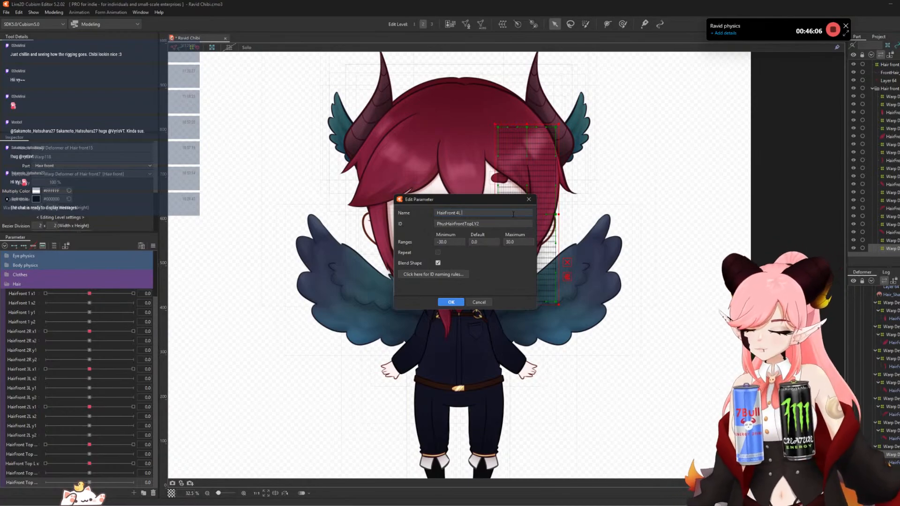
click(486, 224)
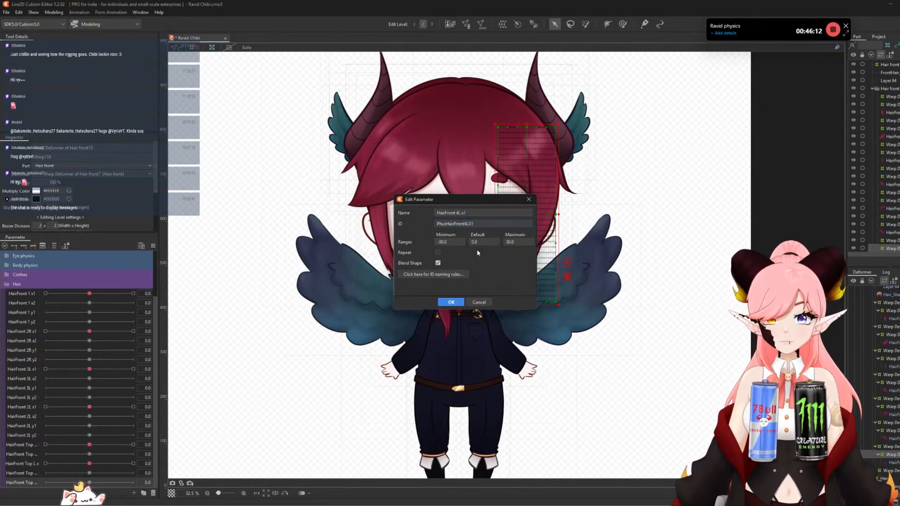
click(450, 302)
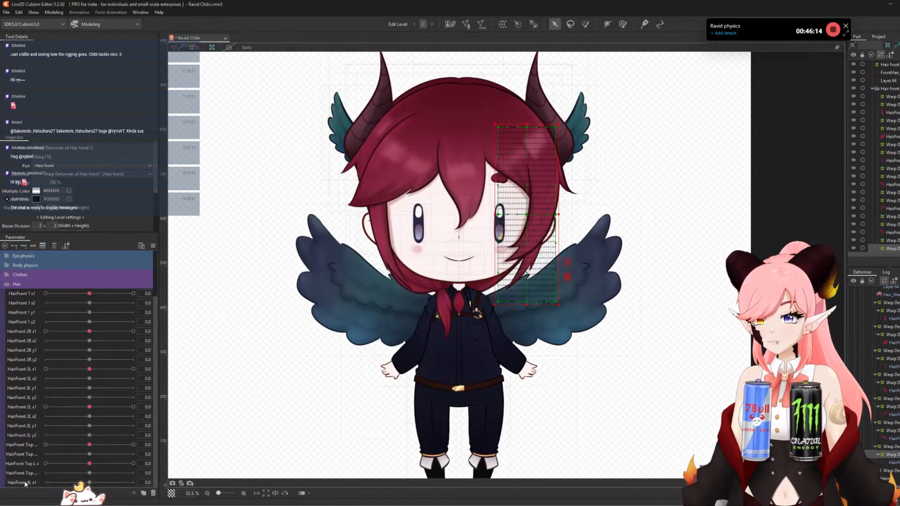
click(26, 248)
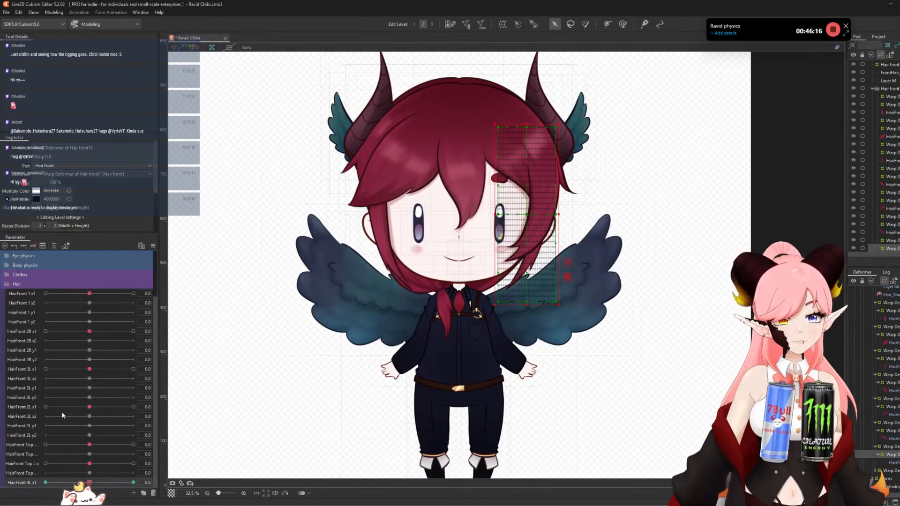
- Replicate the HairFront 4L x1 parameter and rename the copy HairFront 4L x2
click(35, 483)
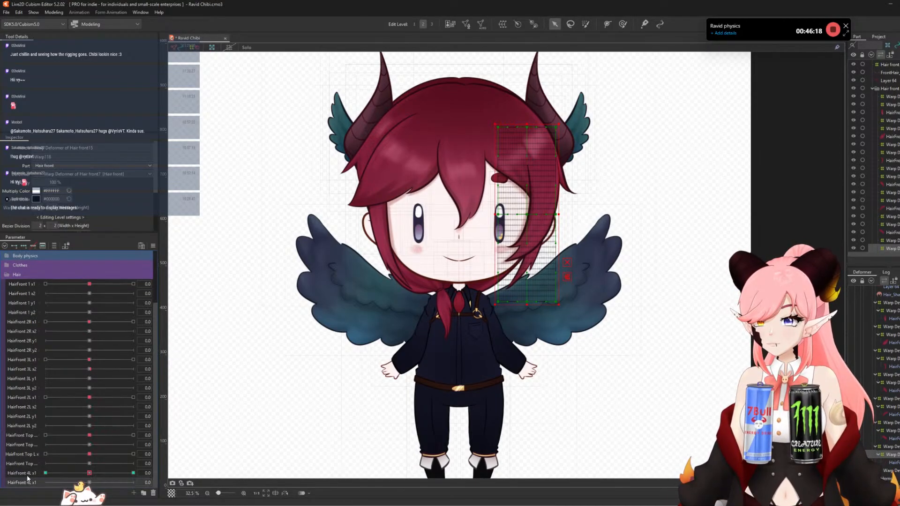
click(34, 466)
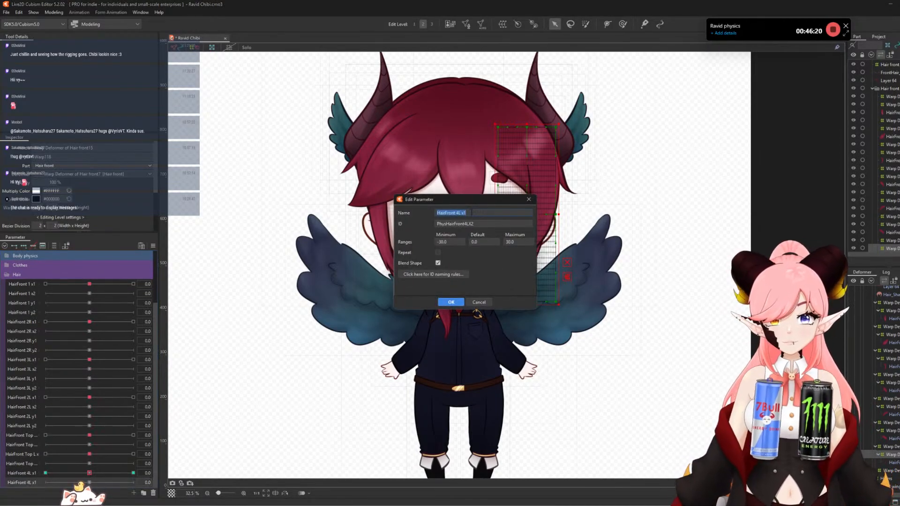
click(470, 213)
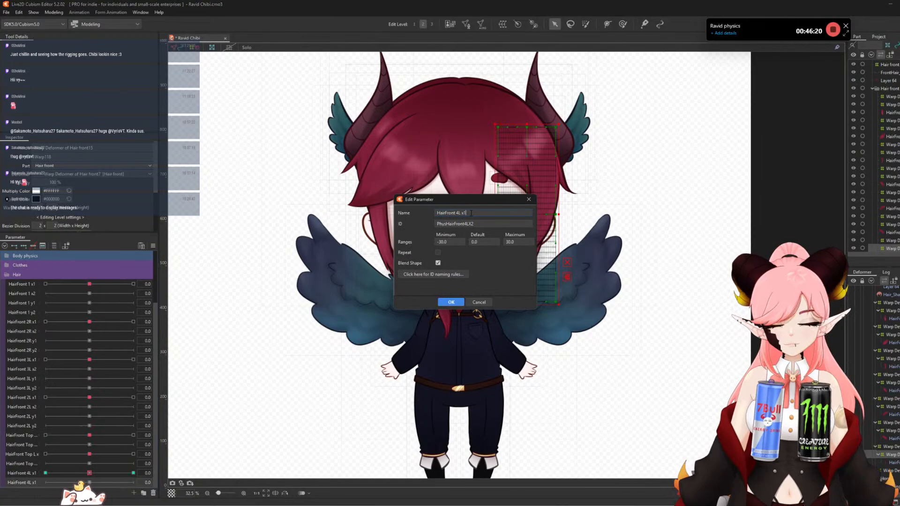
click(459, 303)
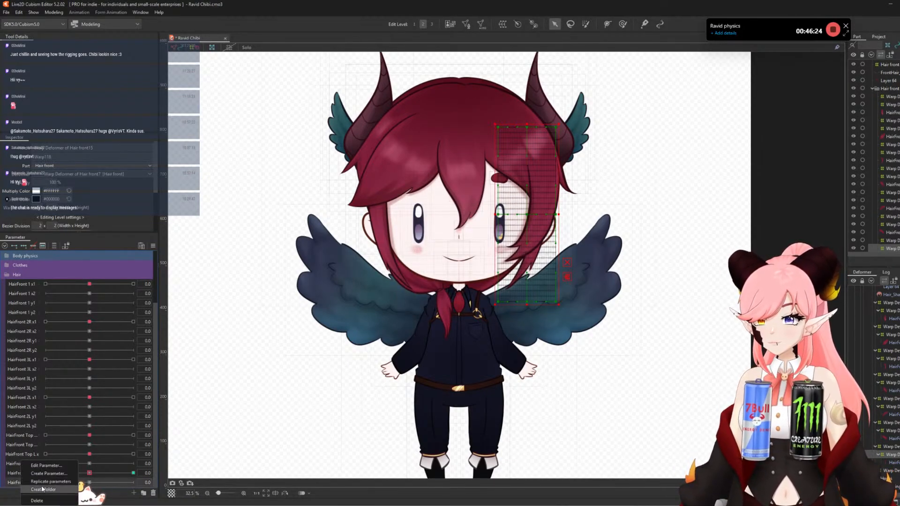
- Replicate HairFront 4L x2 and edit the copy to the name HairFront 4L y1 and ID PhysHairFront4LY1
scroll(34, 470, down, 1)
double_click(18, 482)
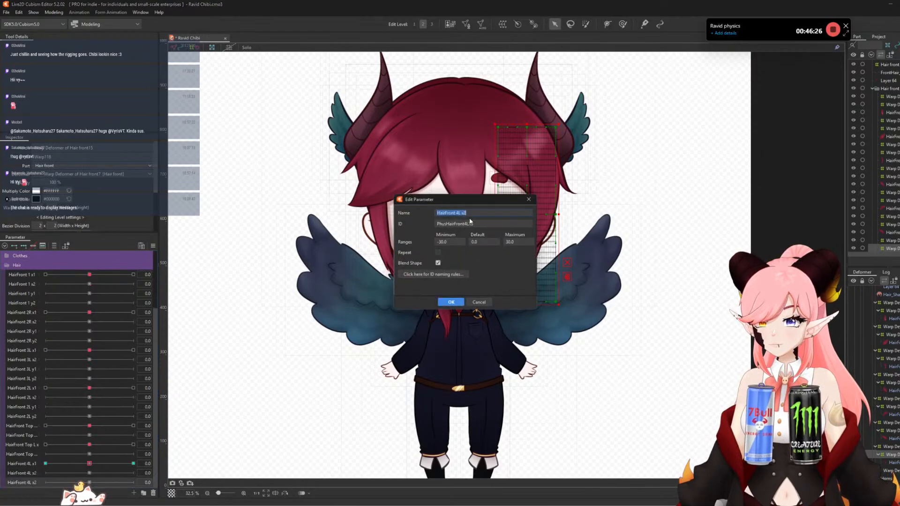
click(469, 213)
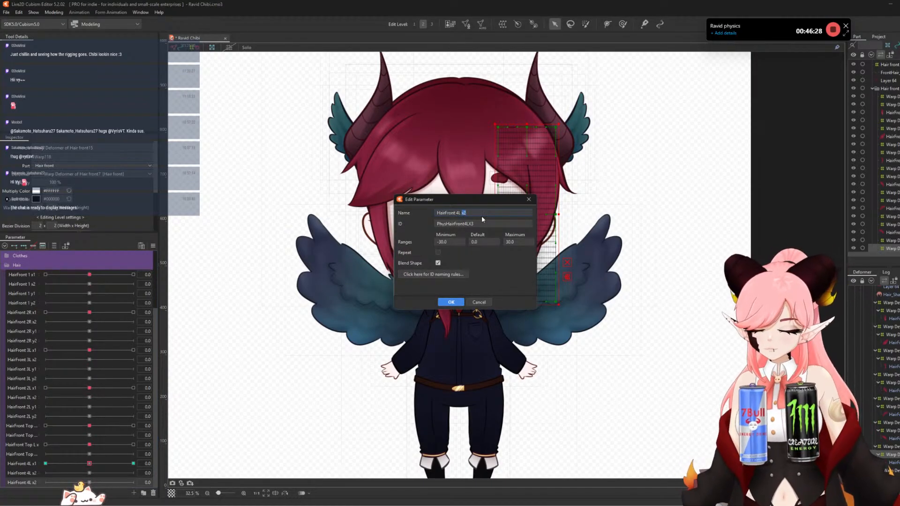
key(Tab)
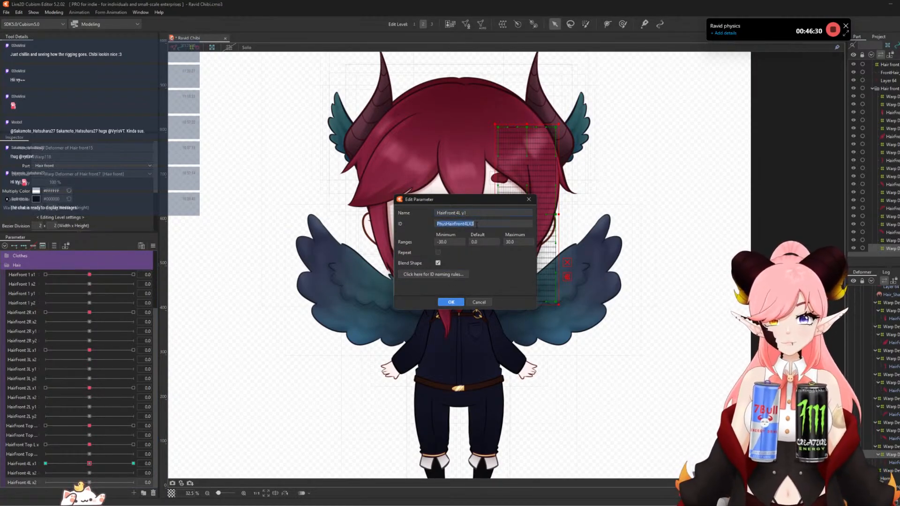
drag(474, 223, 471, 224)
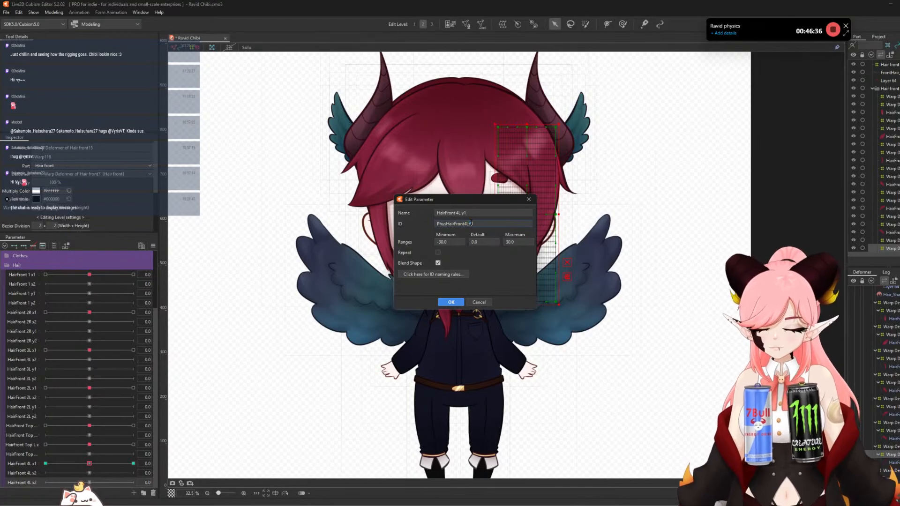
click(450, 302)
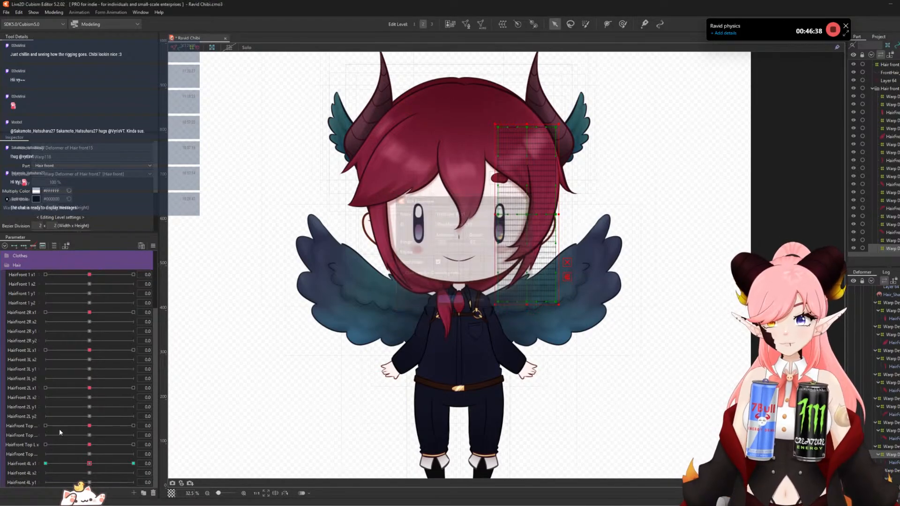
- Replicate the HairFront 4L y1 parameter and rename the copy HairFront 4L y2
scroll(34, 481, down, 1)
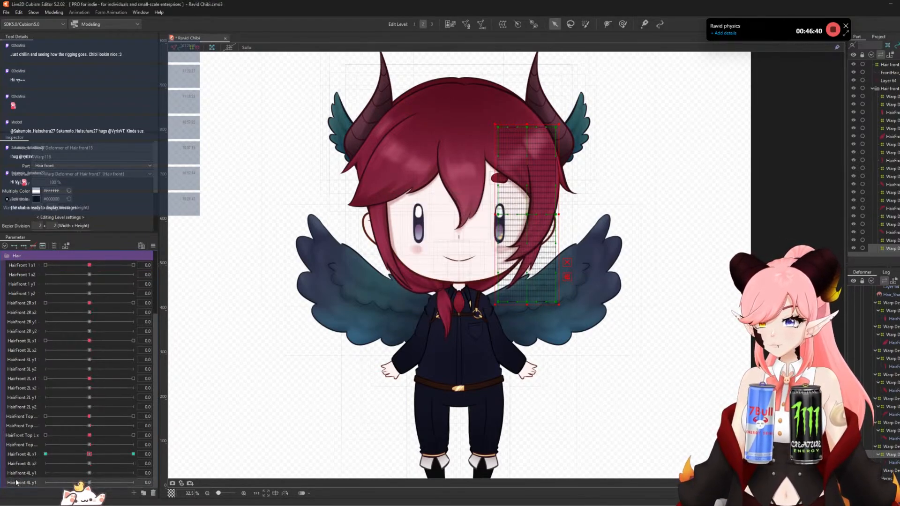
right_click(18, 462)
click(33, 466)
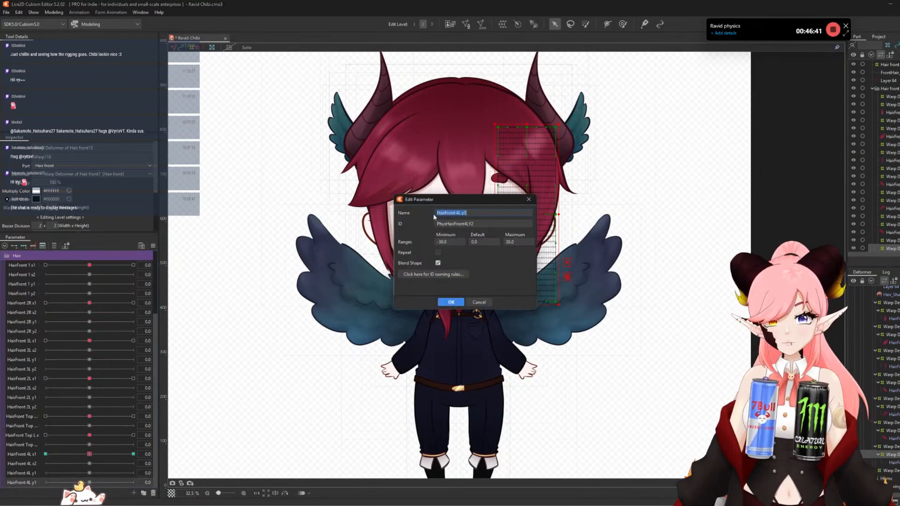
click(472, 214)
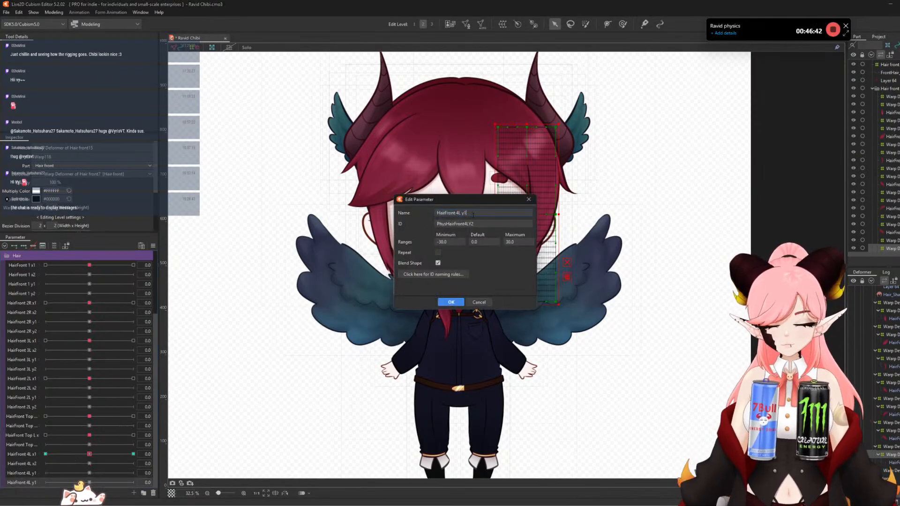
click(455, 301)
- Select the HairFront_4R mesh and create a warp deformer as its parent
scroll(888, 461, down, 3)
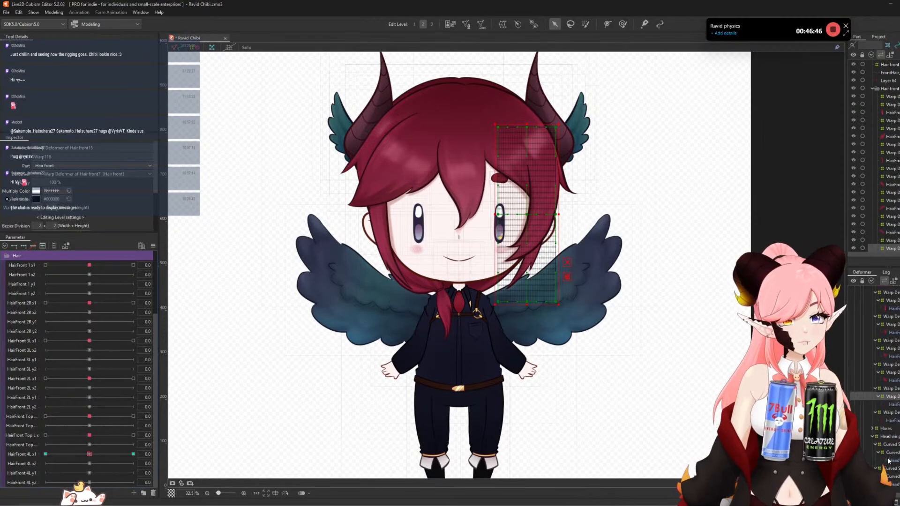
click(888, 420)
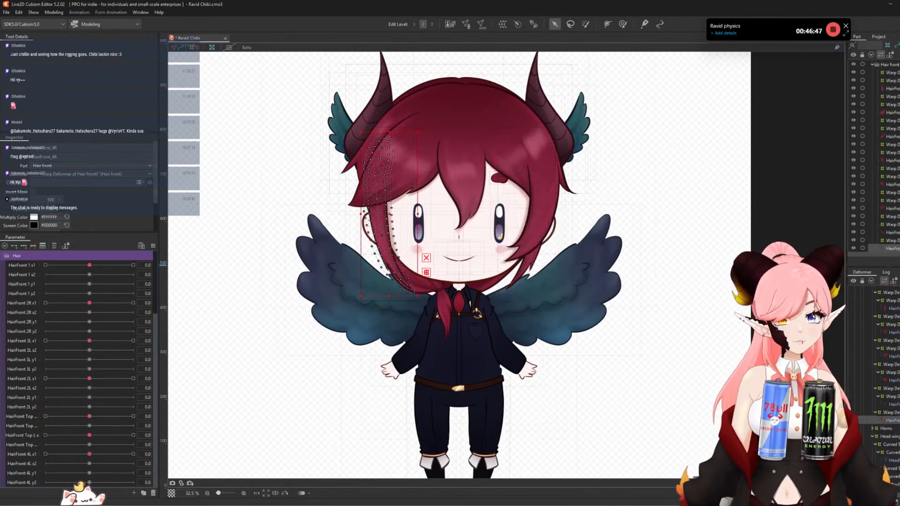
click(503, 24)
click(647, 334)
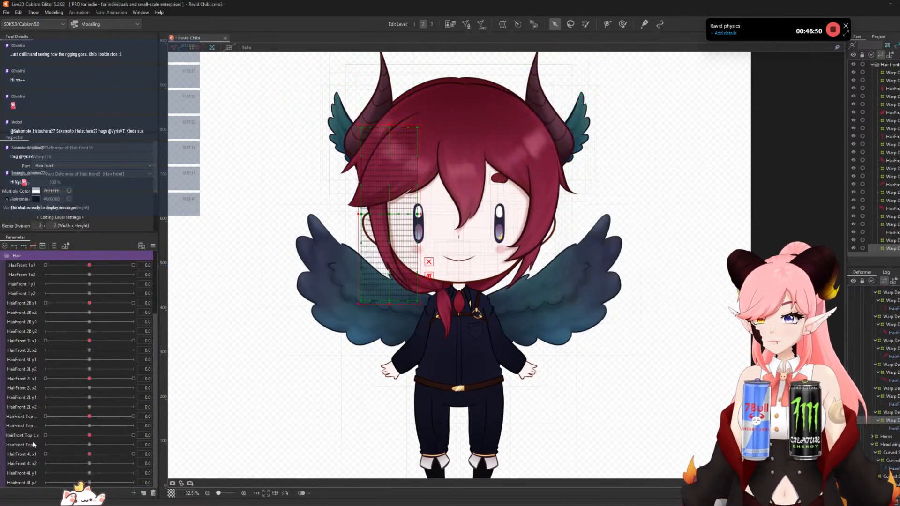
- Replicate HairFront 4L y2 and edit the copy to the name HairFront 4R x1 and ID PhysHairFront4RX1
scroll(23, 484, down, 1)
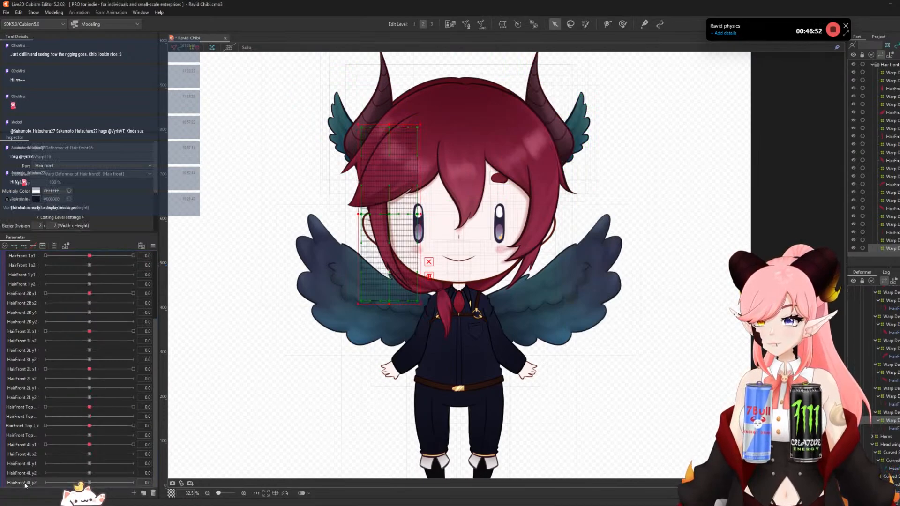
click(47, 465)
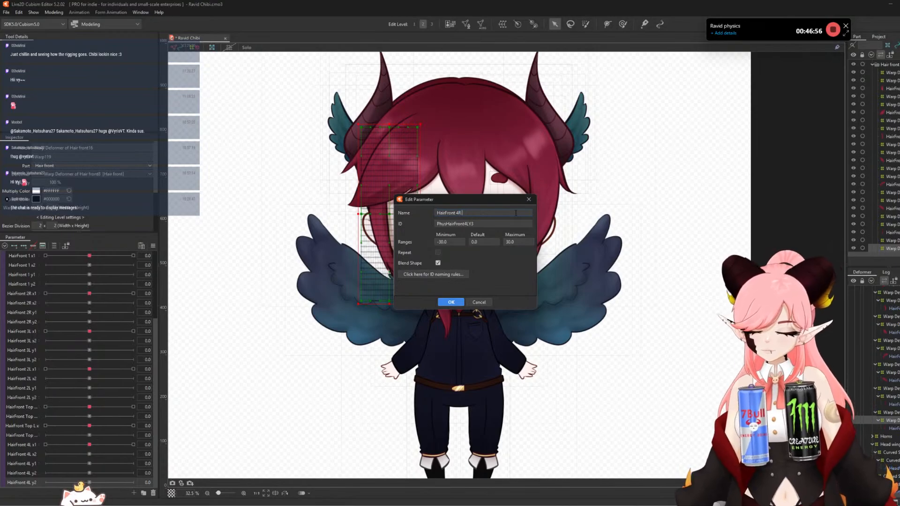
double_click(479, 223)
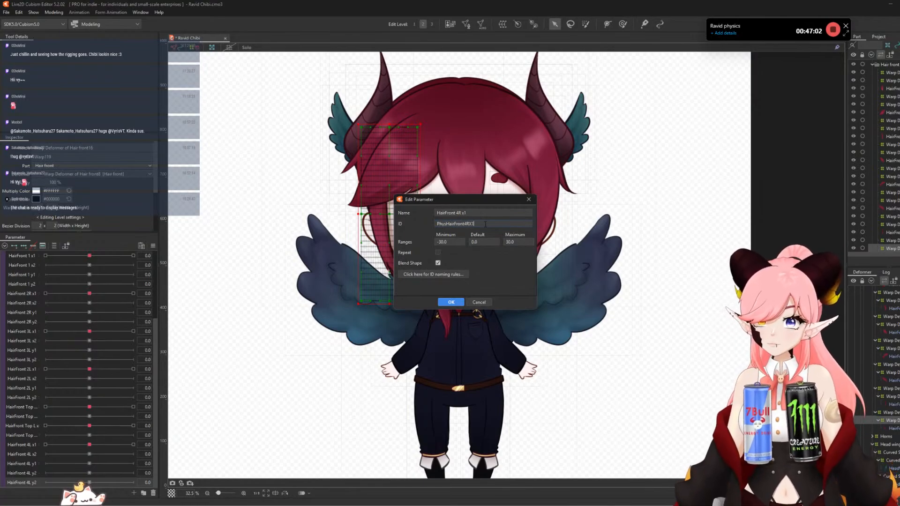
click(457, 301)
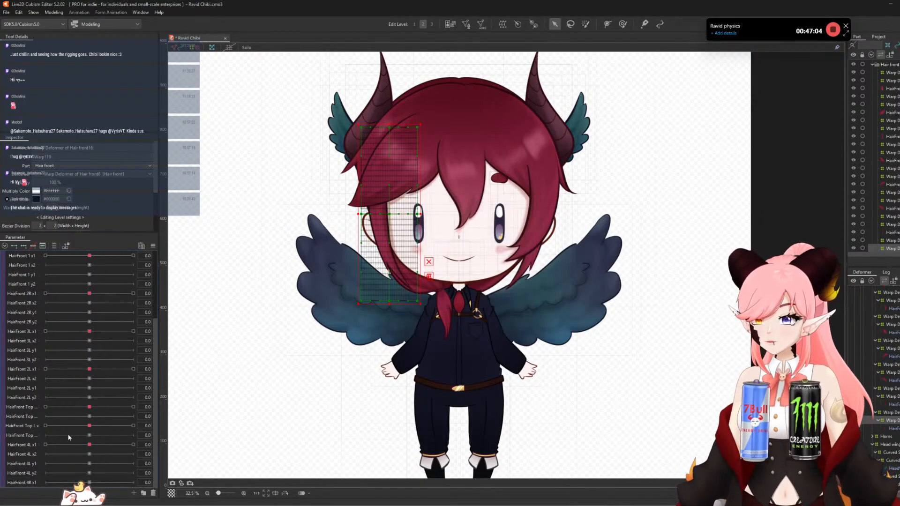
- Replicate the HairFront 4R x1 parameter and rename the copy HairFront 4R x2
scroll(21, 483, down, 1)
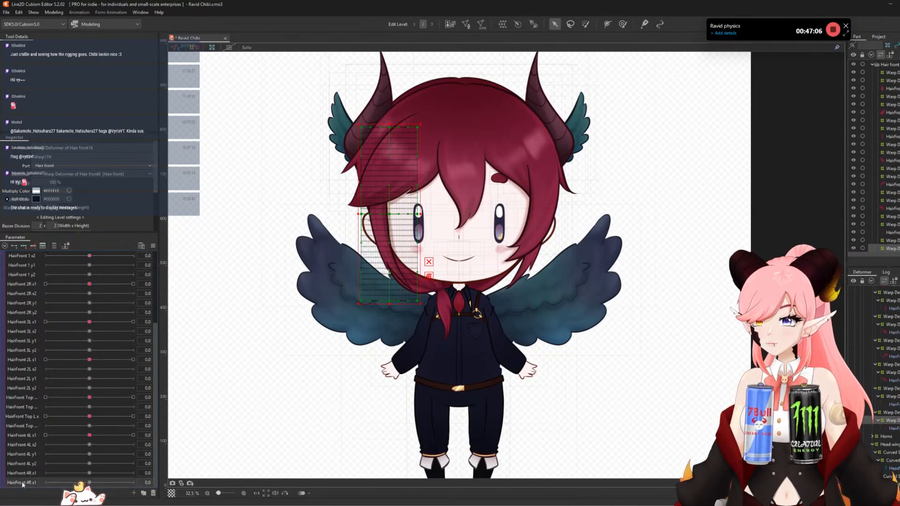
click(37, 474)
click(474, 213)
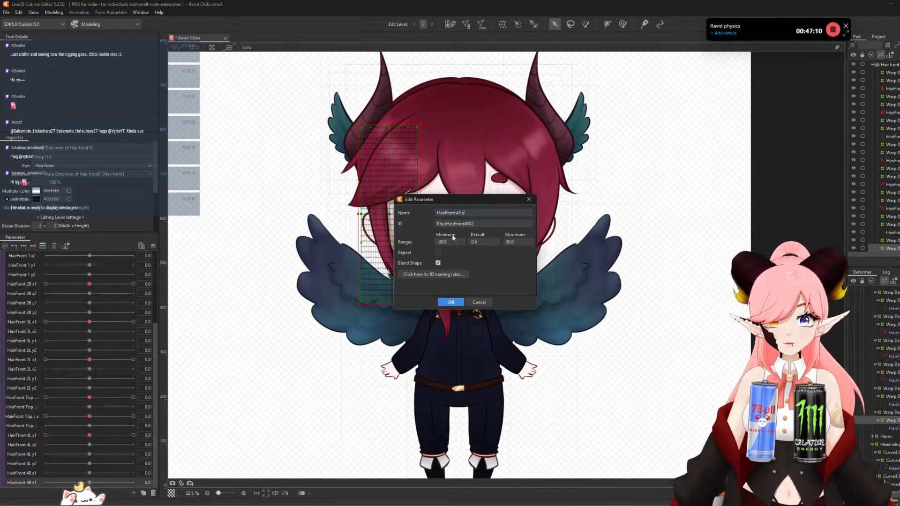
click(461, 302)
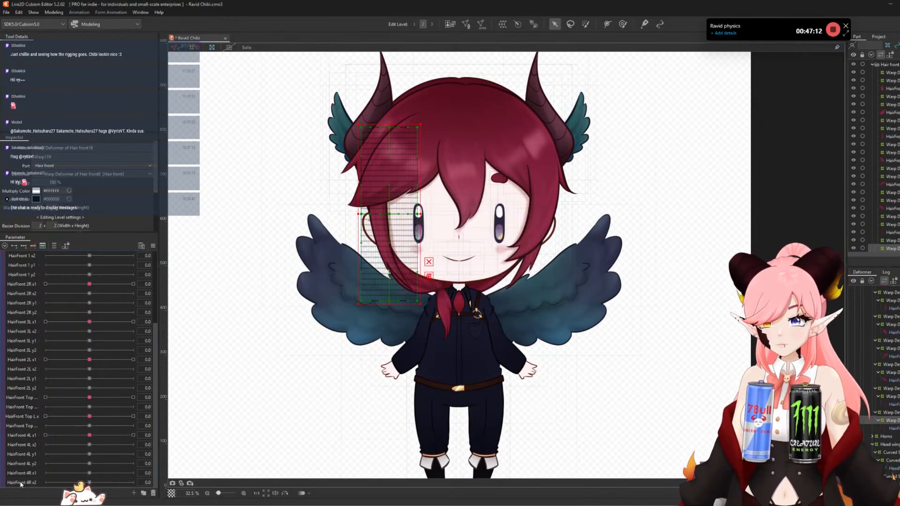
- Replicate HairFront 4R x2 and edit the copy to the name HairFront 4R y1 and ID PhysHairFront4RY1
scroll(20, 483, down, 1)
right_click(19, 462)
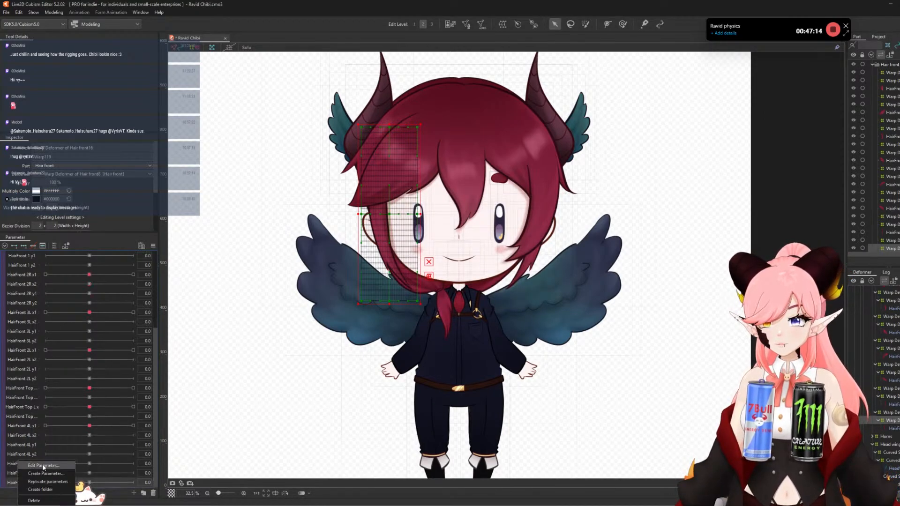
click(44, 466)
double_click(463, 214)
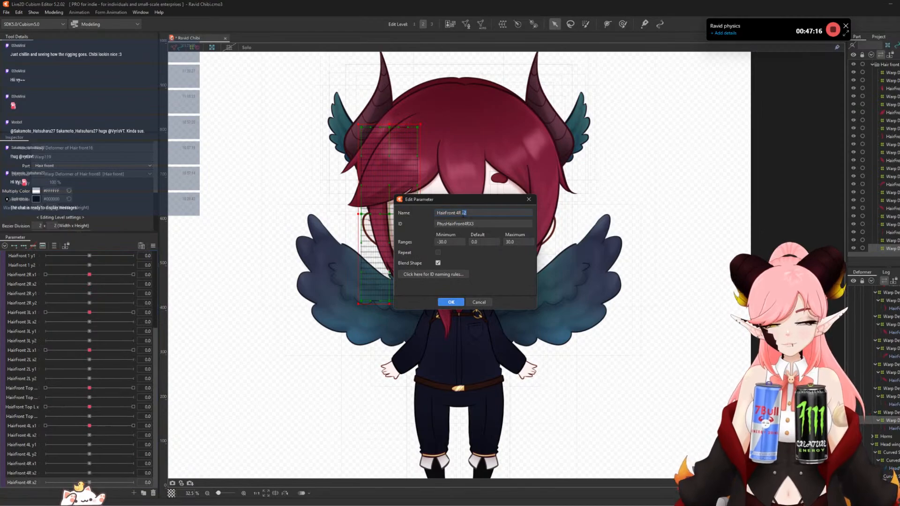
text(y1)
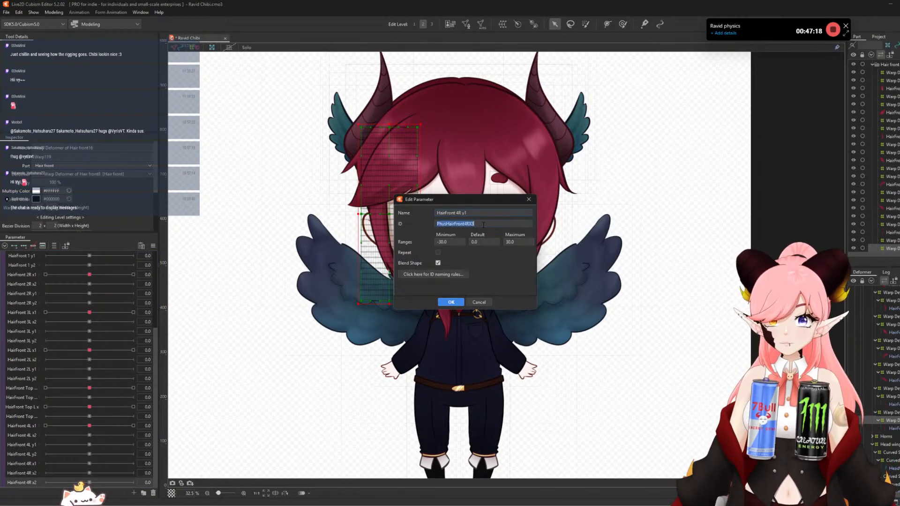
text(Y1)
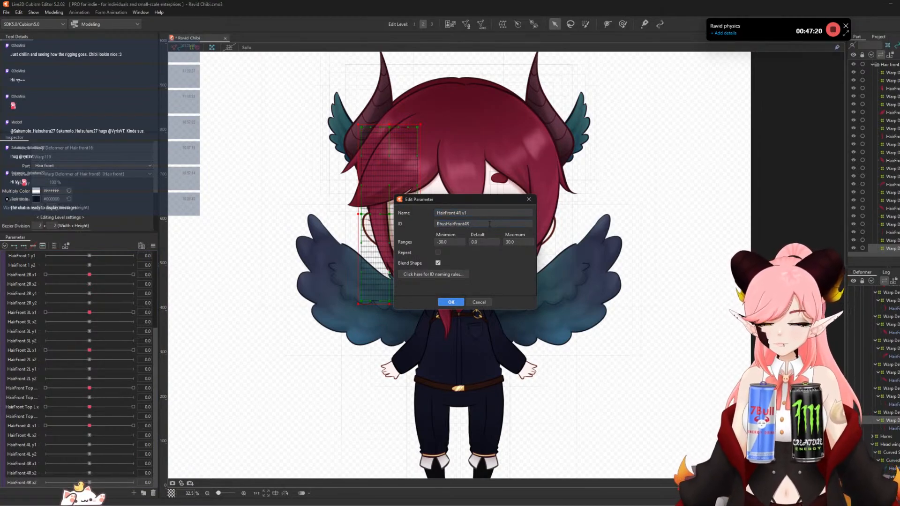
click(451, 302)
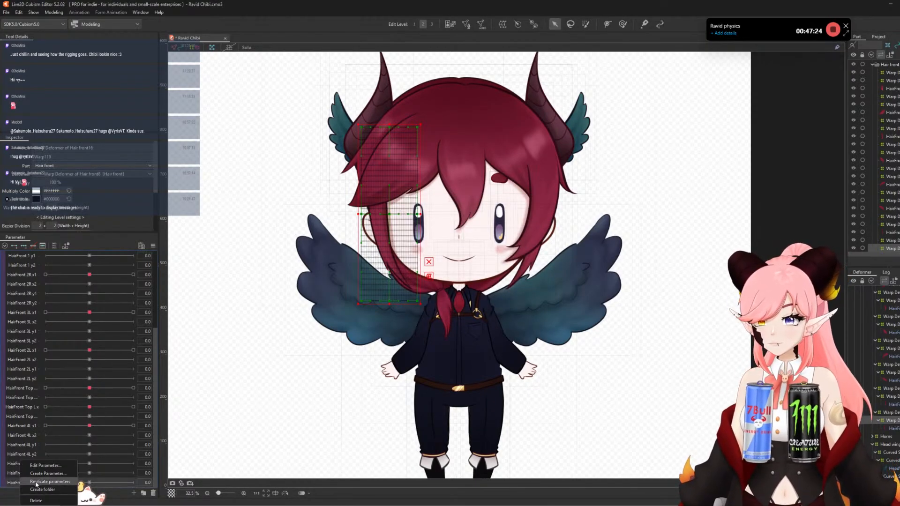
- Replicate the HairFront 4R y1 parameter and rename the copy HairFront 4R y2
scroll(45, 468, down, 1)
double_click(29, 482)
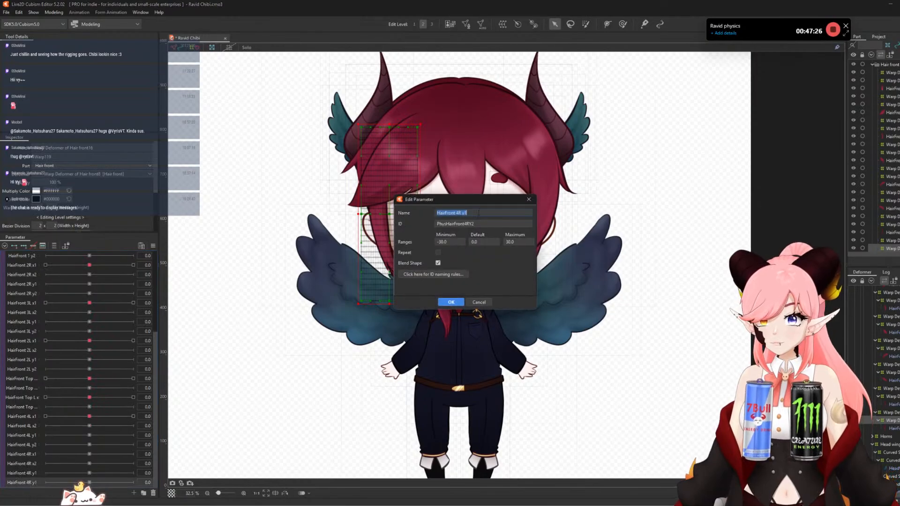
click(472, 214)
key(BackSpace)
text(2)
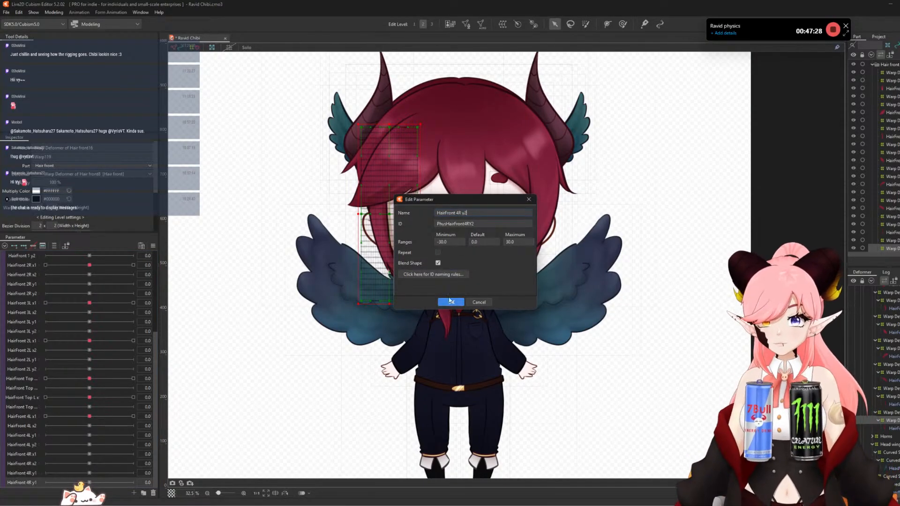
click(451, 302)
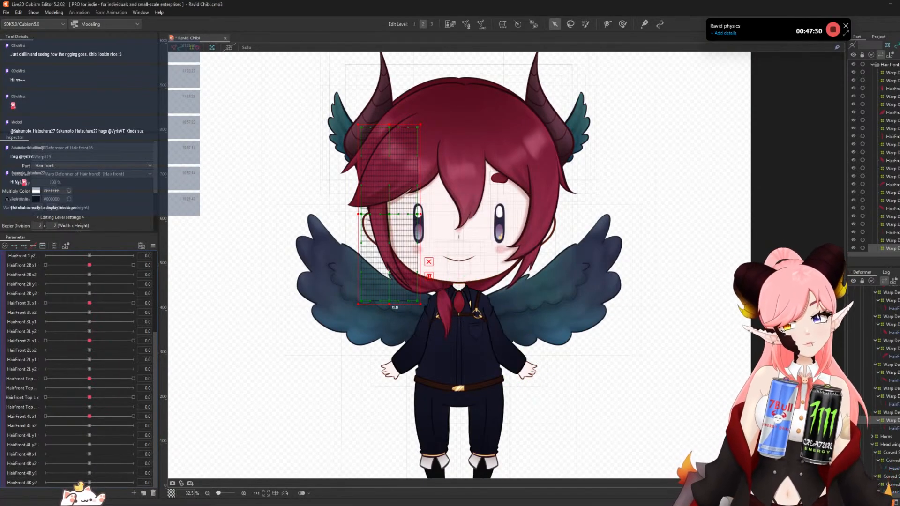
- Add three keys on the HairFront 4R x1 parameter for the selected front hair warp deformer
click(31, 455)
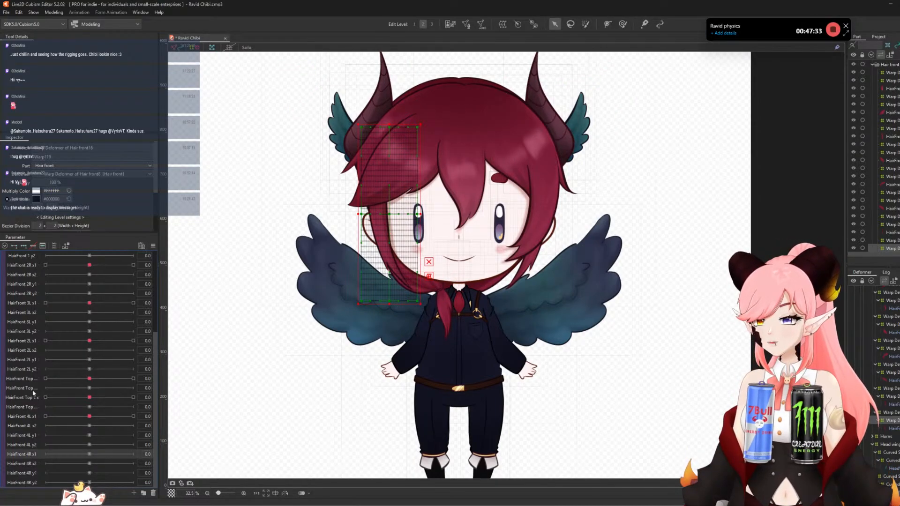
click(23, 246)
- Create a warp deformer as the parent of the Hair_Shadow mesh under the front hair deformer
scroll(893, 398, up, 5)
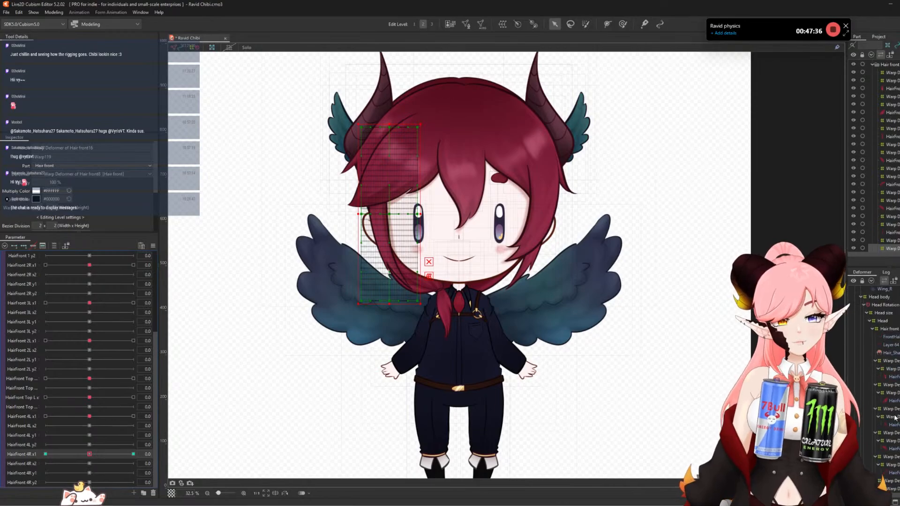
click(889, 352)
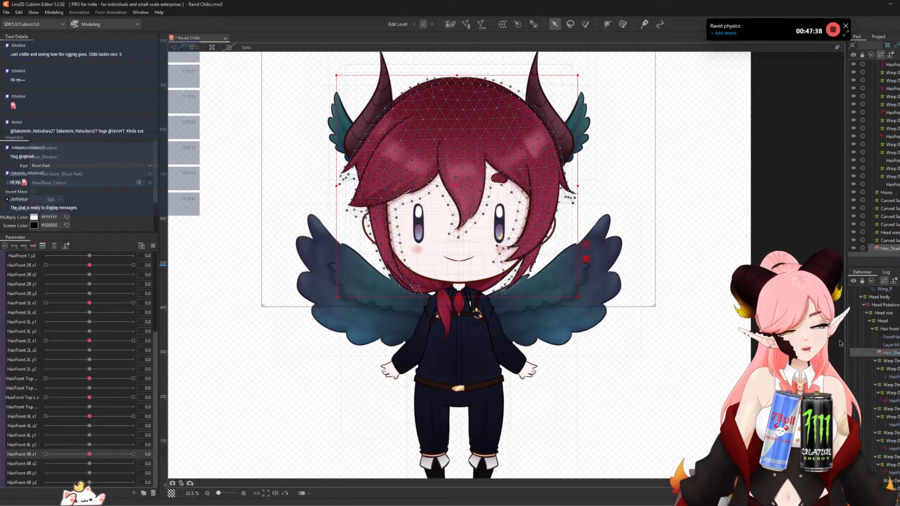
click(501, 25)
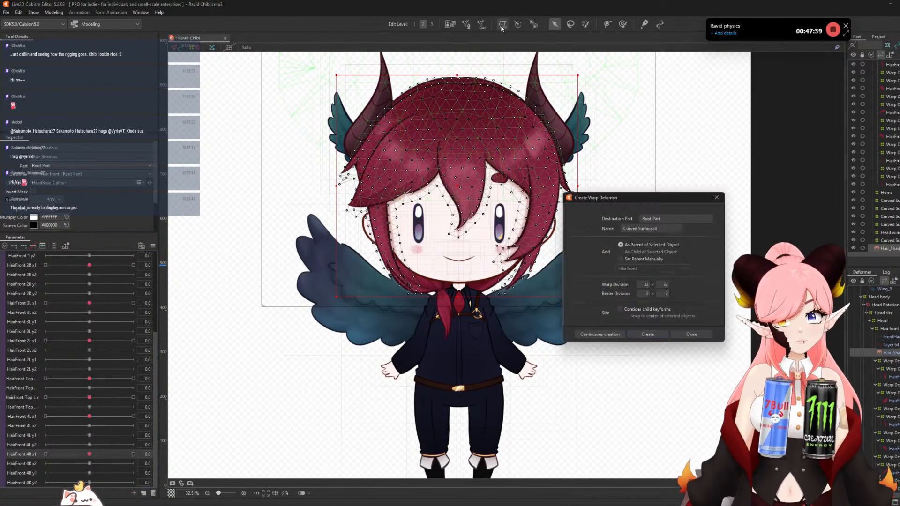
click(664, 335)
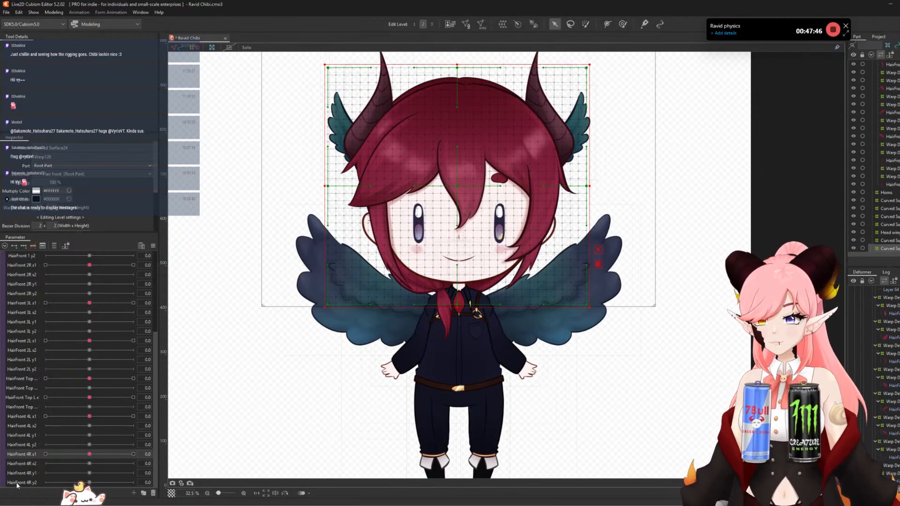
- Replicate the HairFront 4R y2 parameter and edit the copy to the name HairFront shadow x1 and ID PhysHairFrontSX1
right_click(17, 461)
click(27, 482)
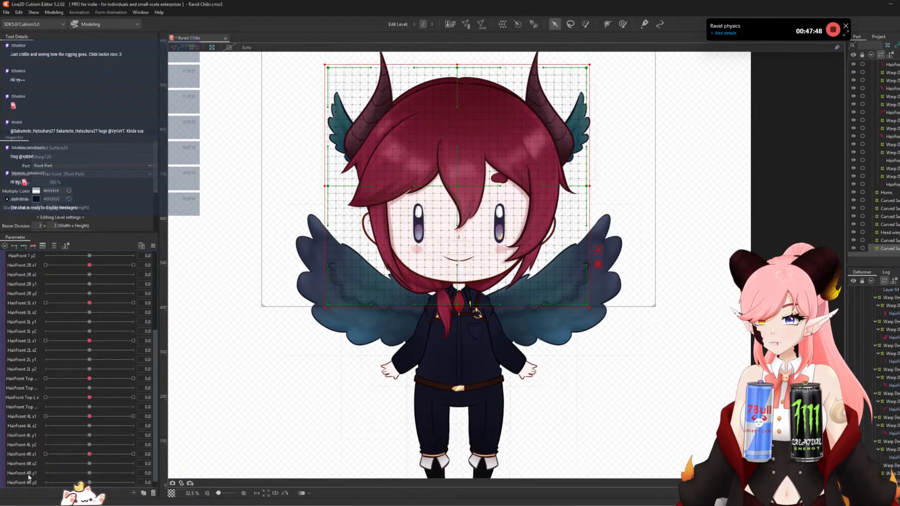
right_click(22, 483)
click(33, 466)
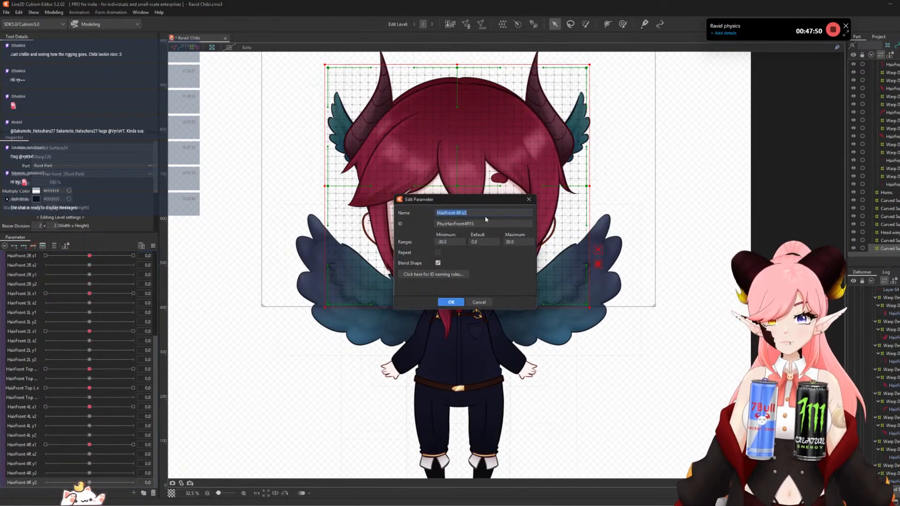
click(460, 213)
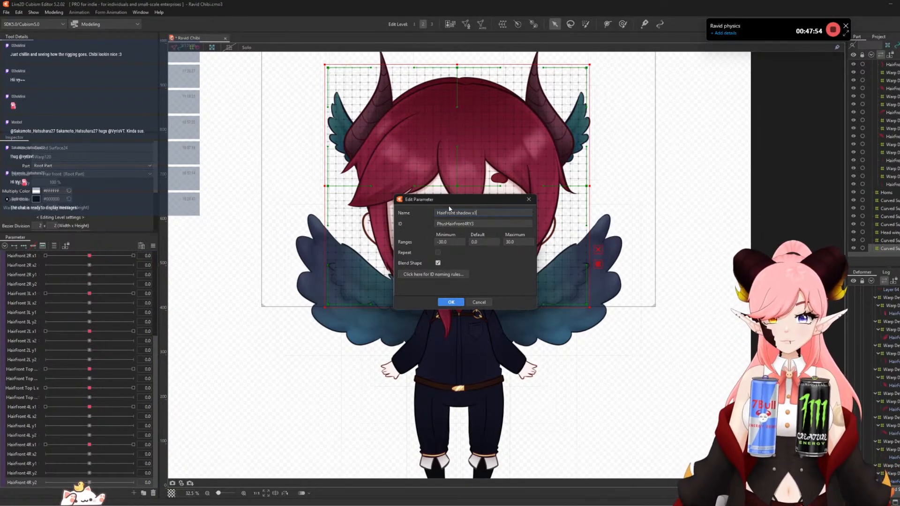
click(481, 222)
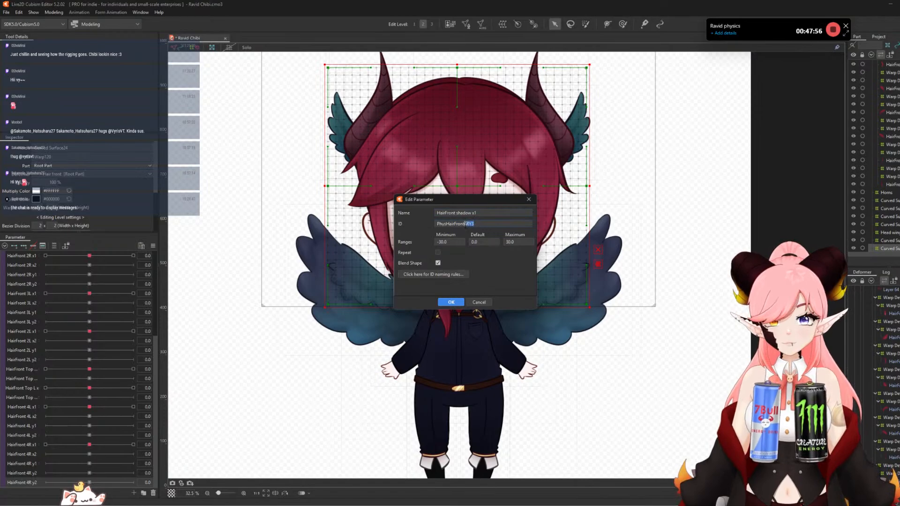
text(5)
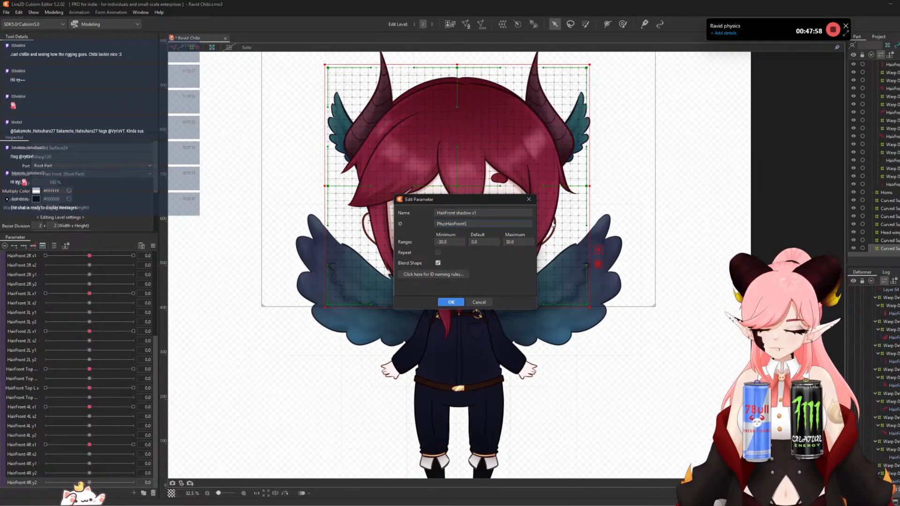
text(X1)
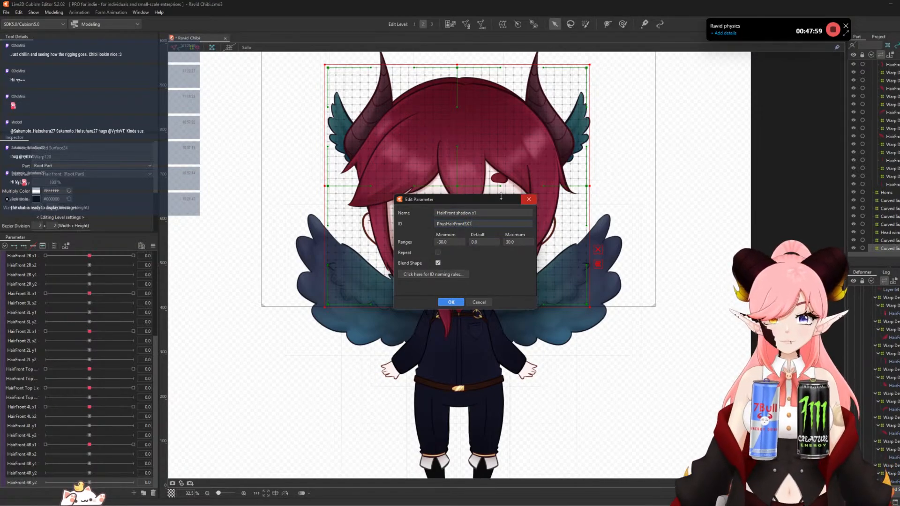
click(450, 301)
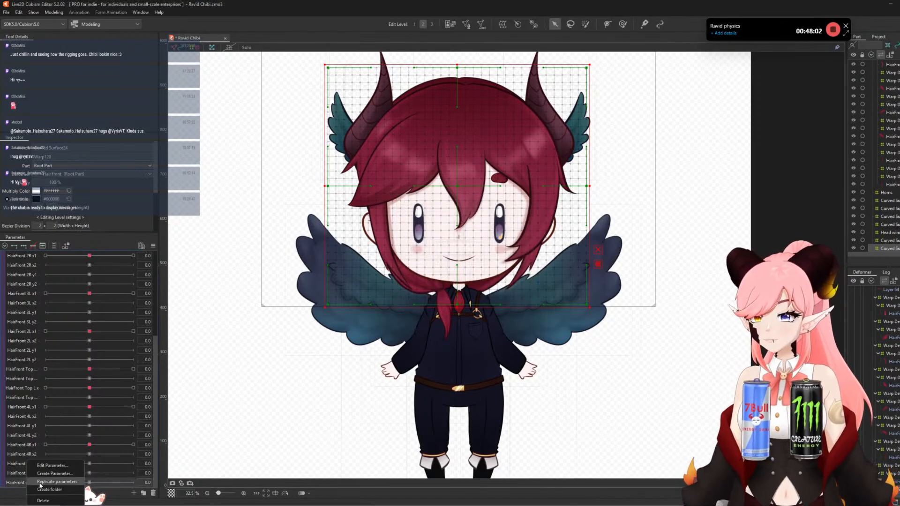
- Replicate the HairFront shadow x1 parameter and rename the copy HairFront shadow x2
scroll(36, 482, down, 1)
right_click(35, 487)
click(61, 466)
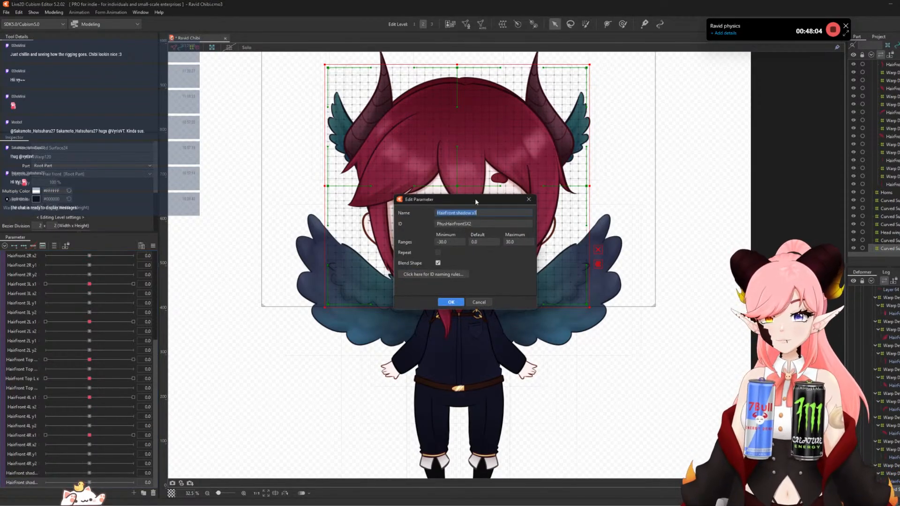
click(484, 214)
key(BackSpace)
text(2)
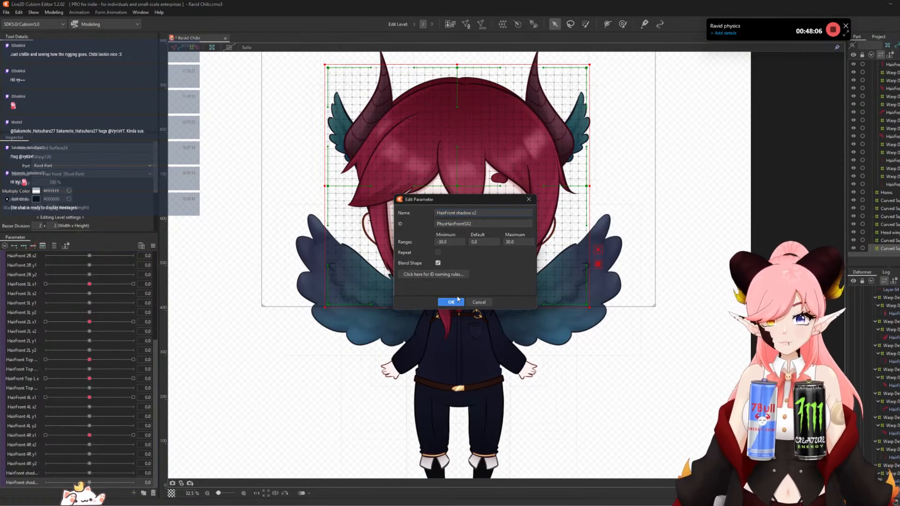
click(451, 302)
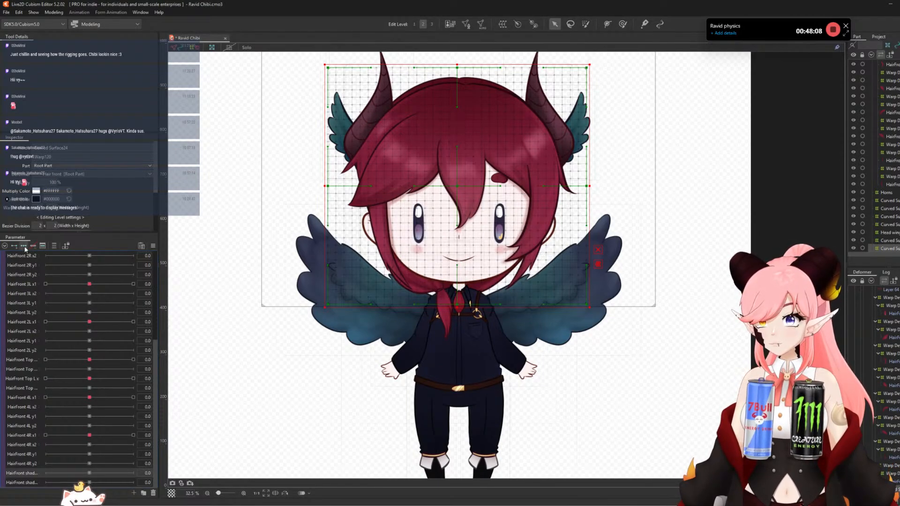
- Replicate HairFront shadow x2 and edit the copy to the name HairFront shadow y1 and ID PhysHairFrontSY1
right_click(26, 483)
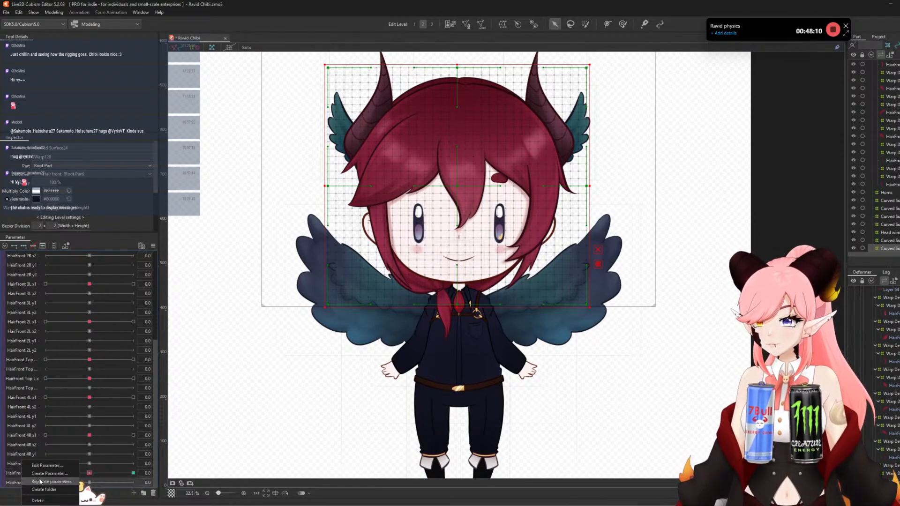
click(40, 481)
right_click(30, 482)
click(42, 466)
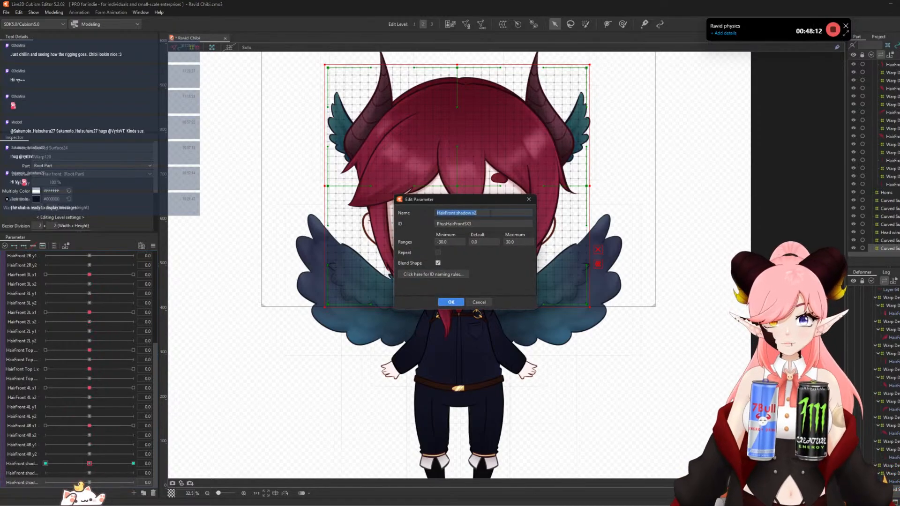
key(End)
key(BackSpace)
key(BackSpace)
text(y1)
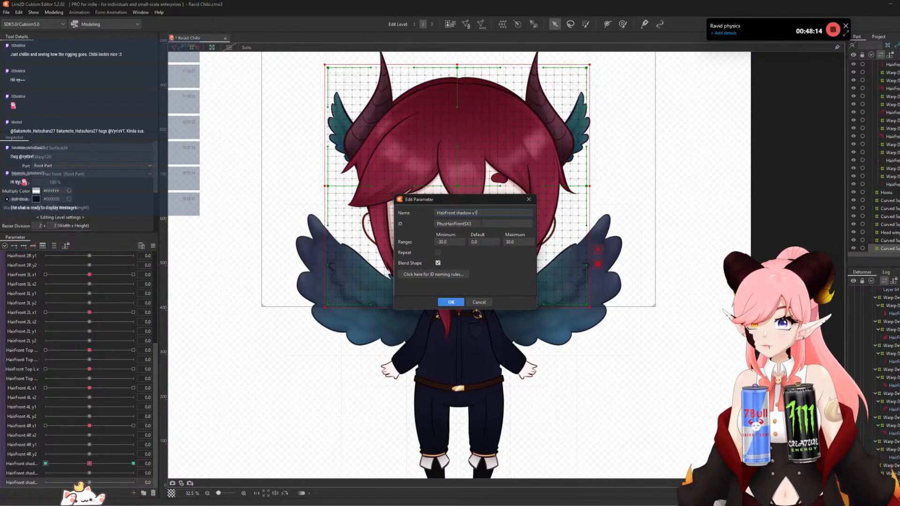
click(478, 224)
key(End)
key(BackSpace)
key(BackSpace)
text(Y)
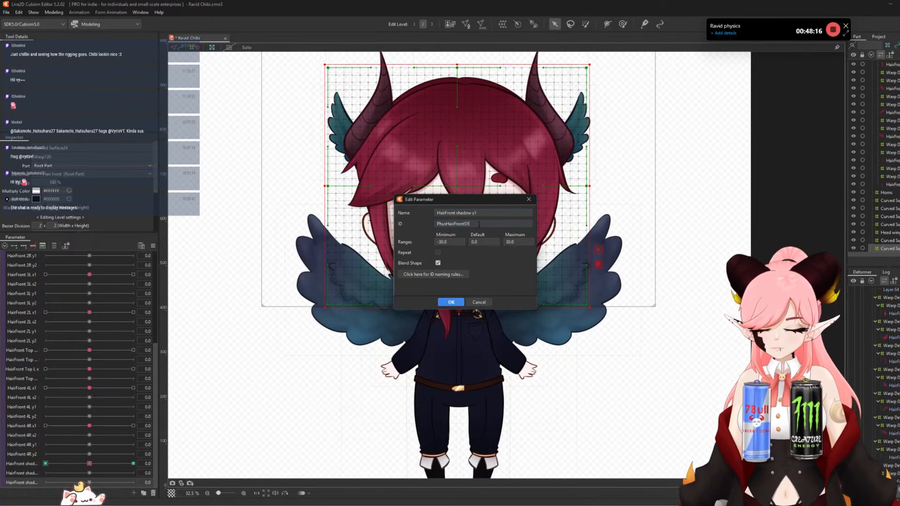
click(450, 302)
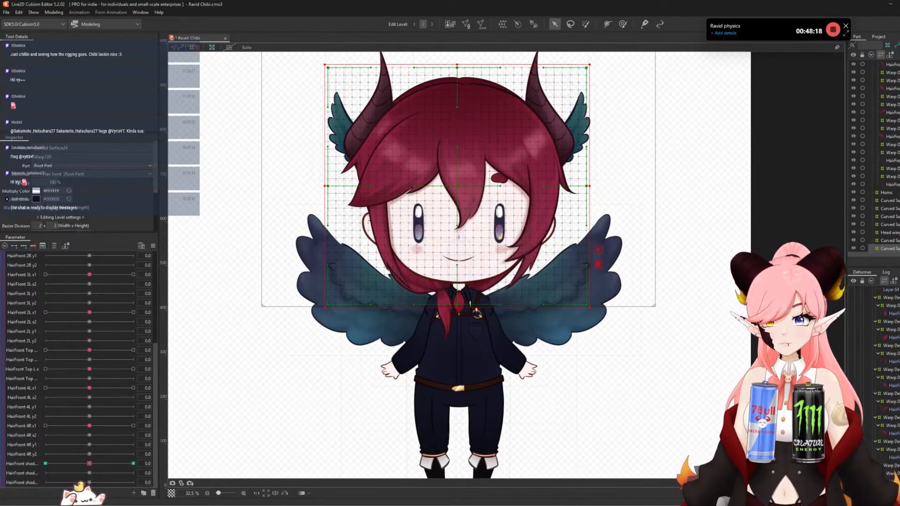
- Replicate the HairFront shadow y1 parameter and rename the copy HairFront shadow y2
scroll(22, 480, down, 1)
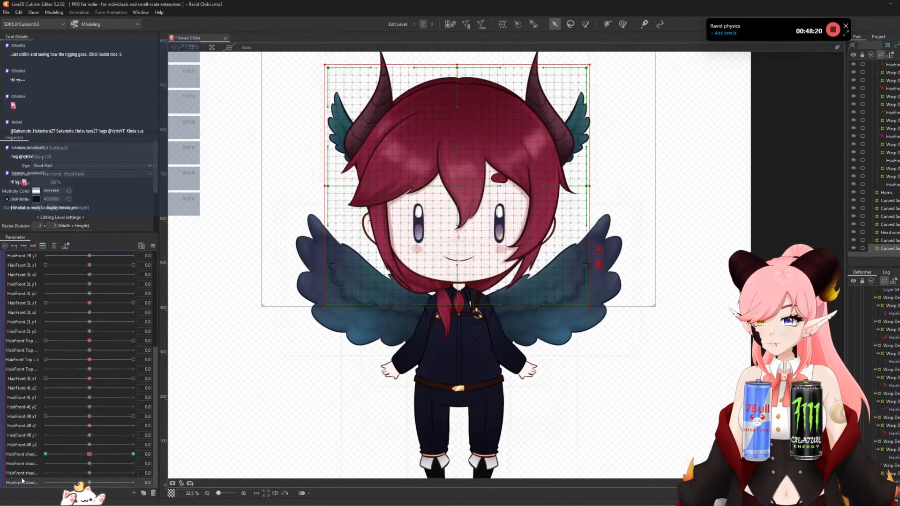
double_click(22, 483)
click(487, 214)
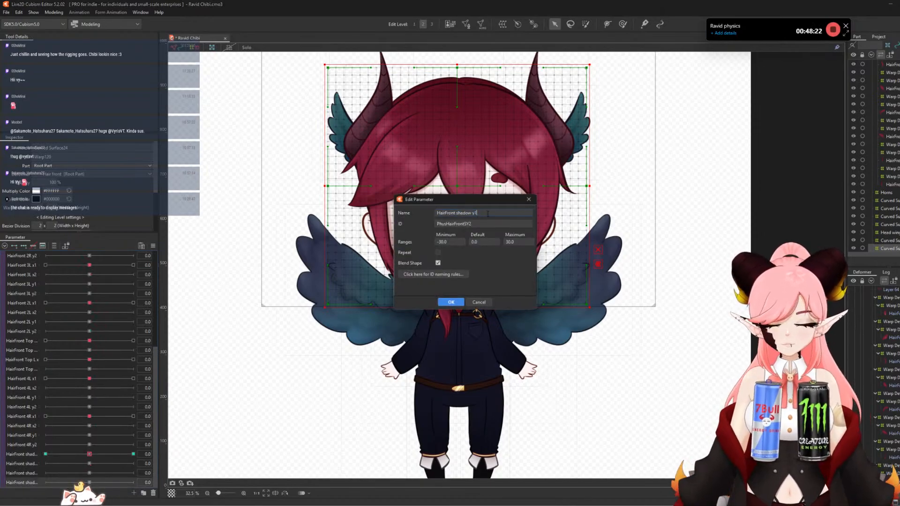
key(BackSpace)
text(2)
click(451, 301)
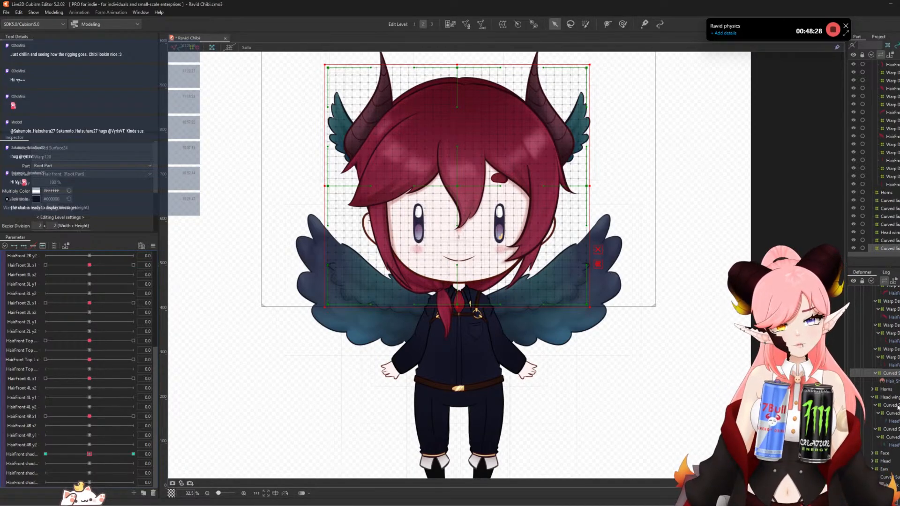
- Create a warp deformer as the parent of the Hair_Back mesh inside the Hair back deformer
scroll(897, 407, down, 2)
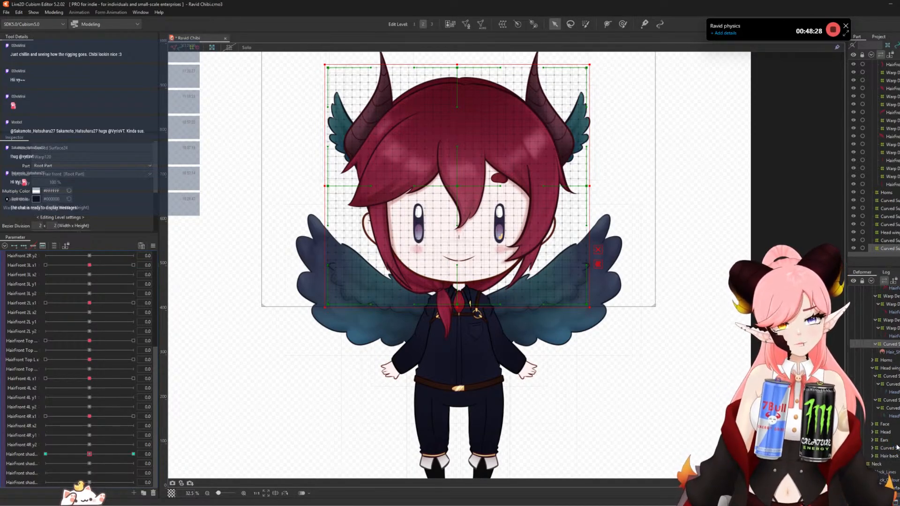
click(872, 448)
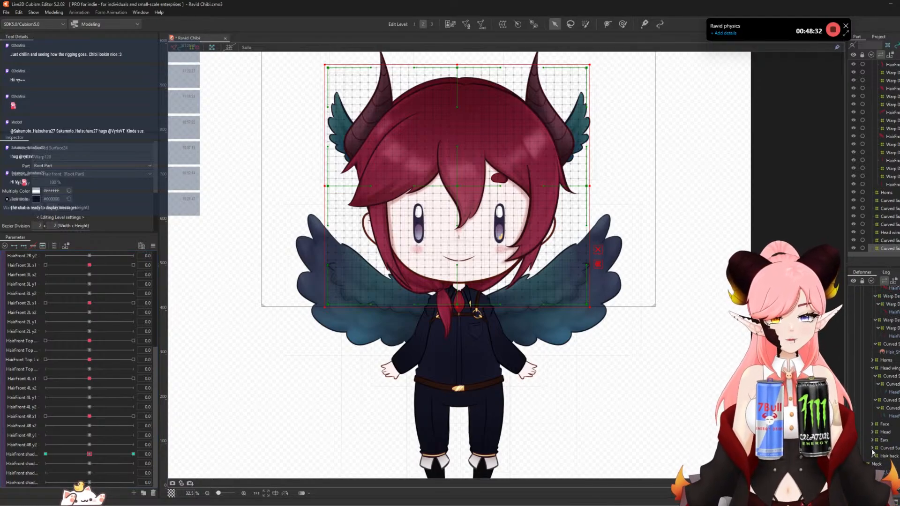
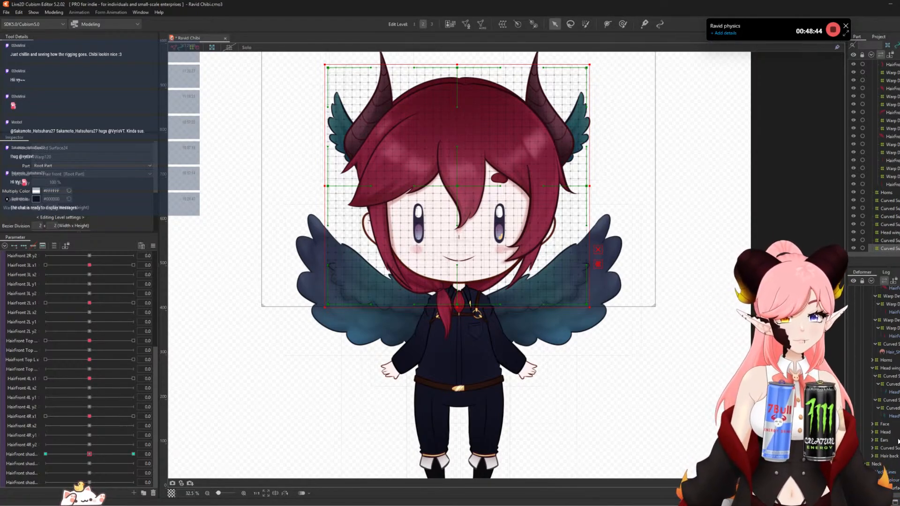
scroll(874, 400, down, 3)
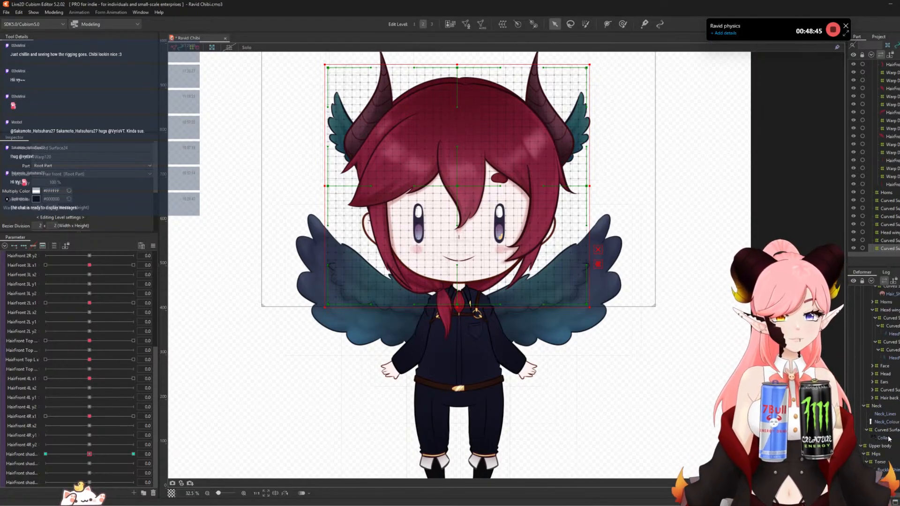
click(883, 397)
click(886, 406)
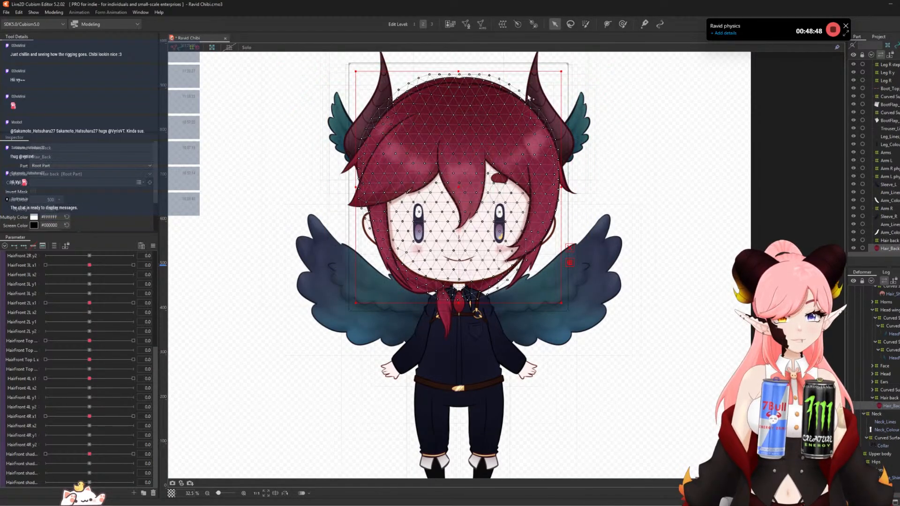
click(504, 24)
click(647, 335)
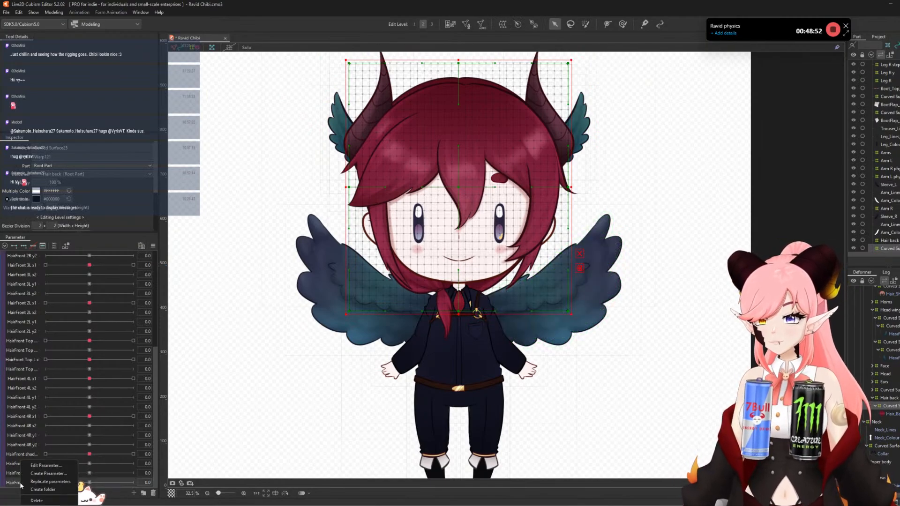
- Create a parameter named Back hair x1 with the ID PhysBackHairX1
click(134, 493)
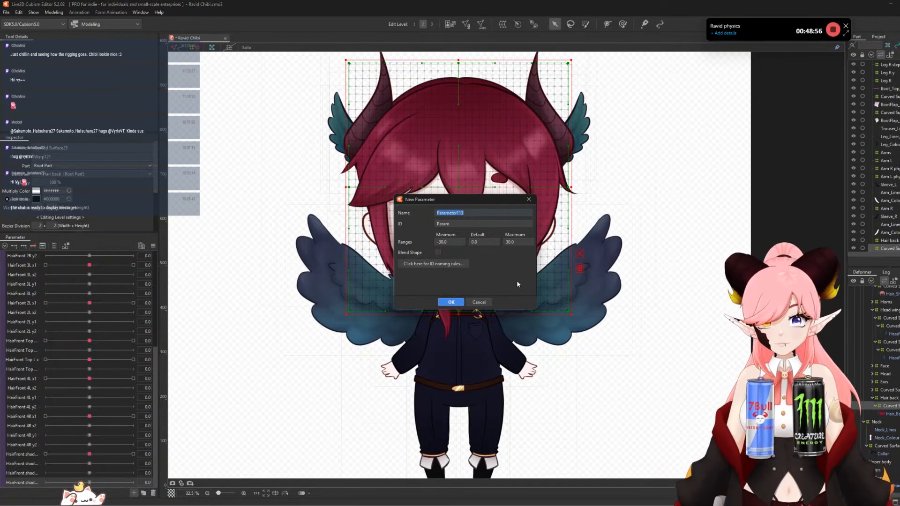
text(Back)
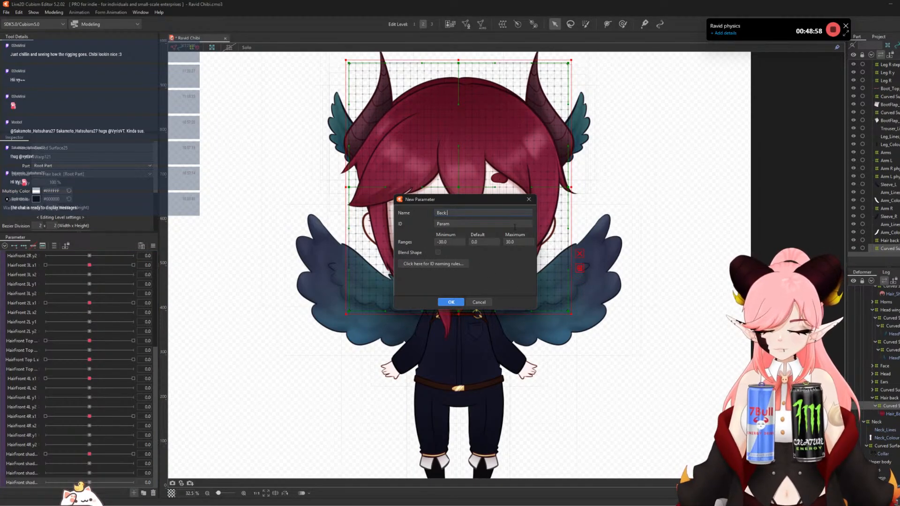
text( hair x1)
double_click(462, 223)
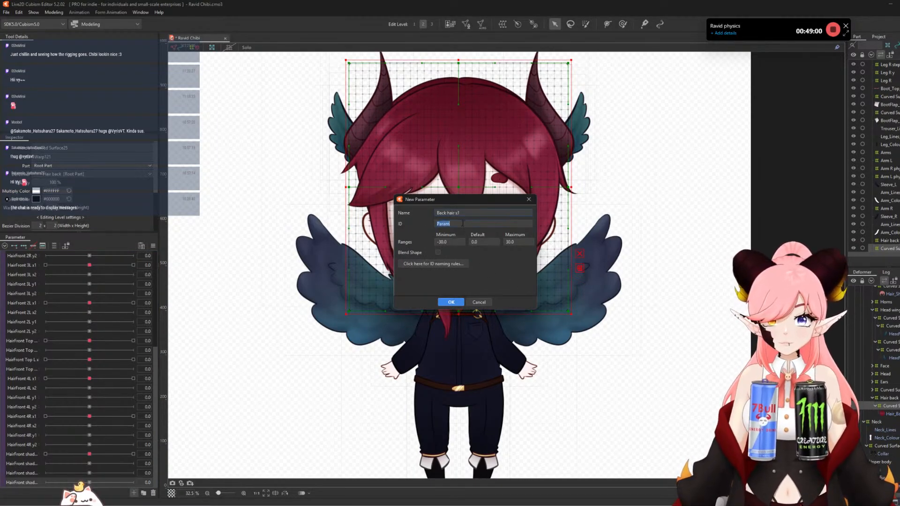
text(Phys)
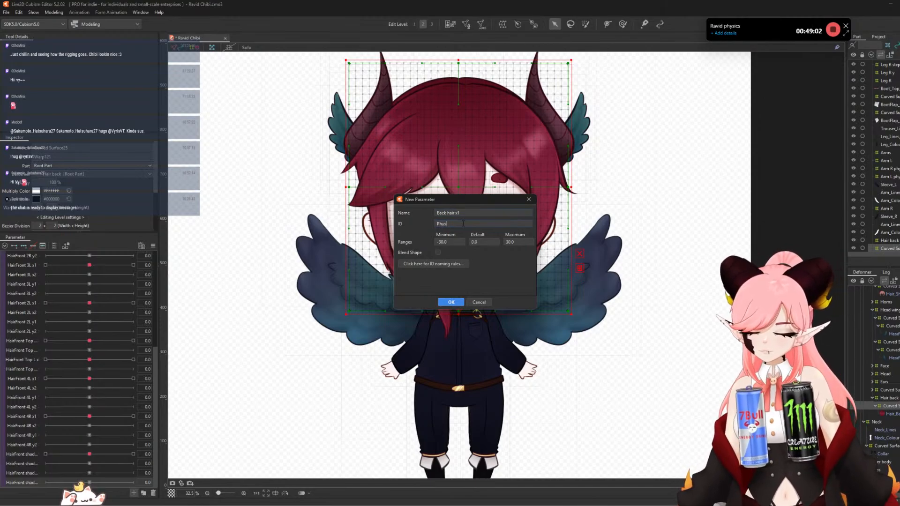
text(Back)
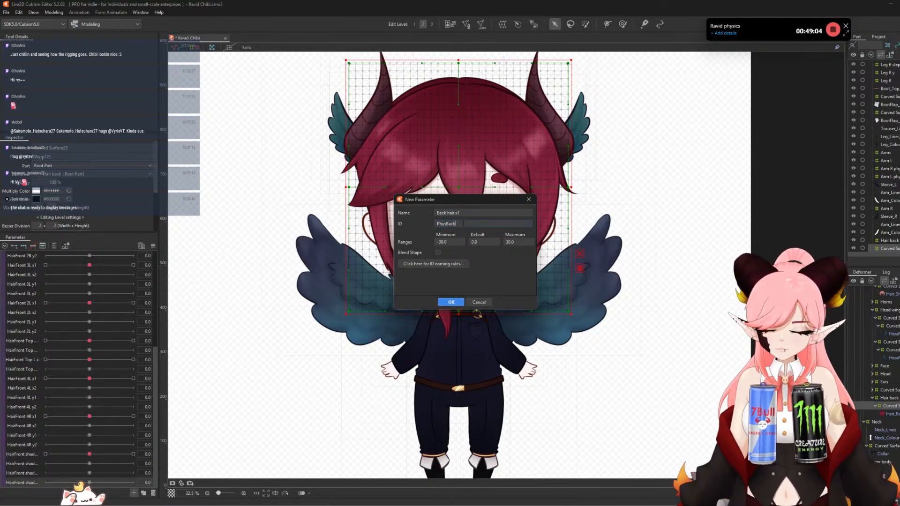
text(HairX1)
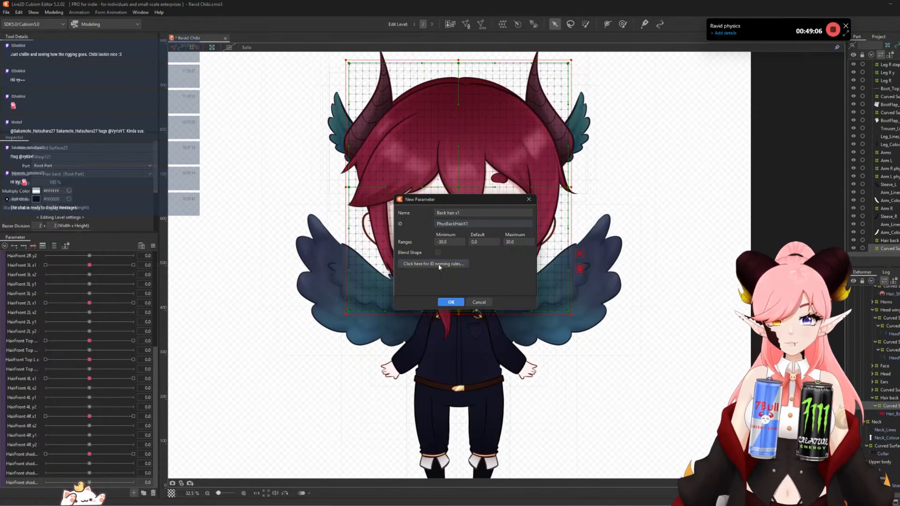
click(450, 302)
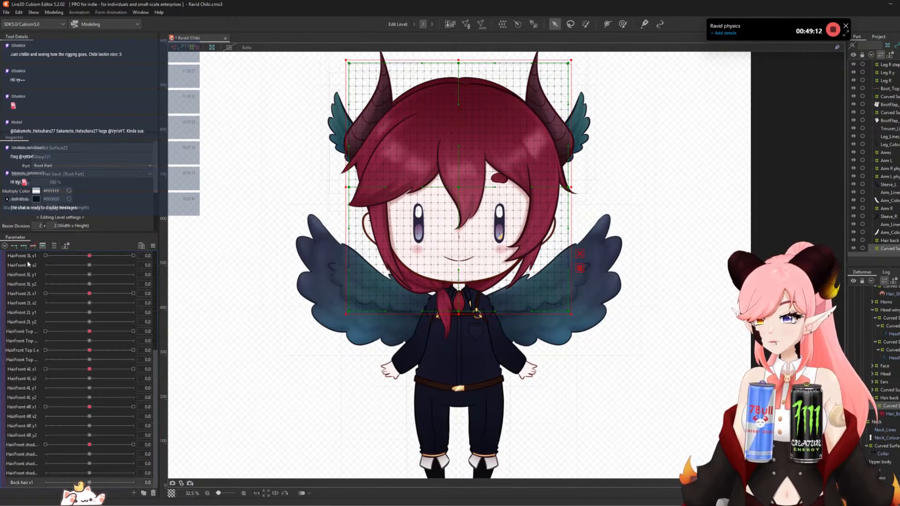
- Replicate the Back hair x1 parameter and rename the copy Back hair x2
right_click(21, 483)
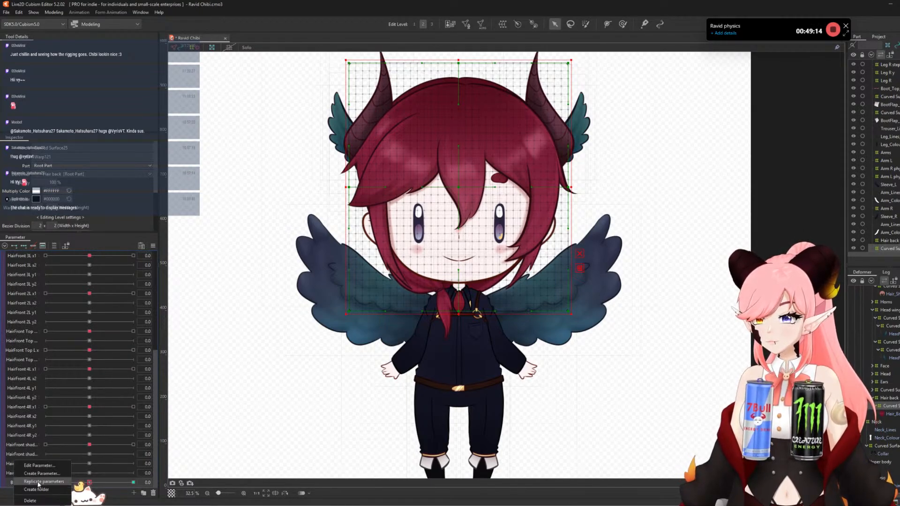
click(37, 482)
click(42, 465)
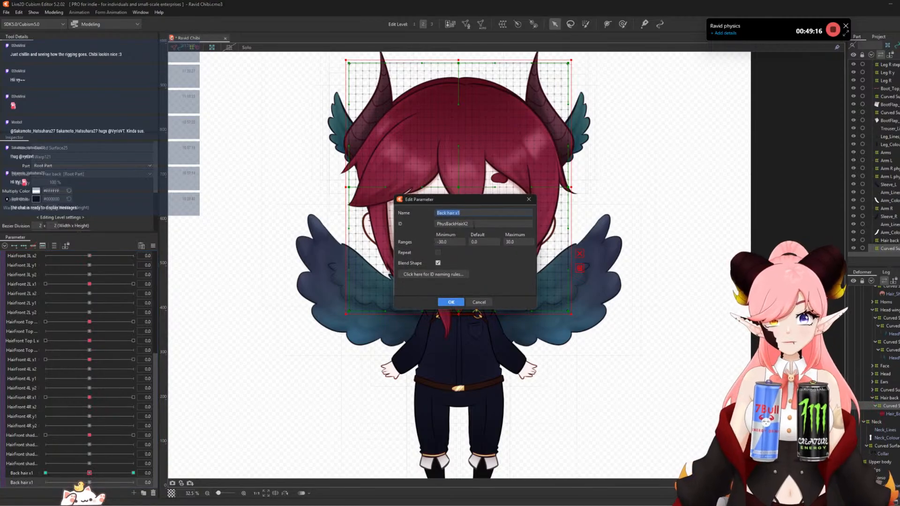
click(472, 214)
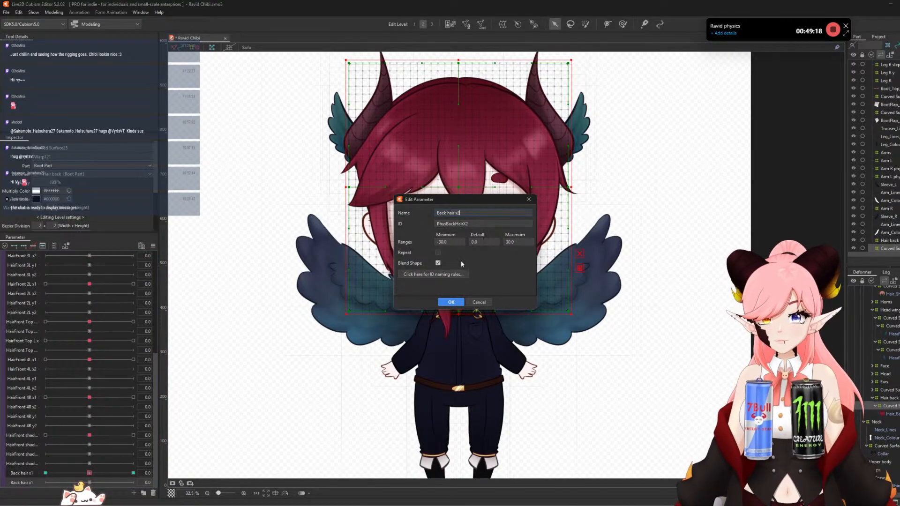
click(450, 302)
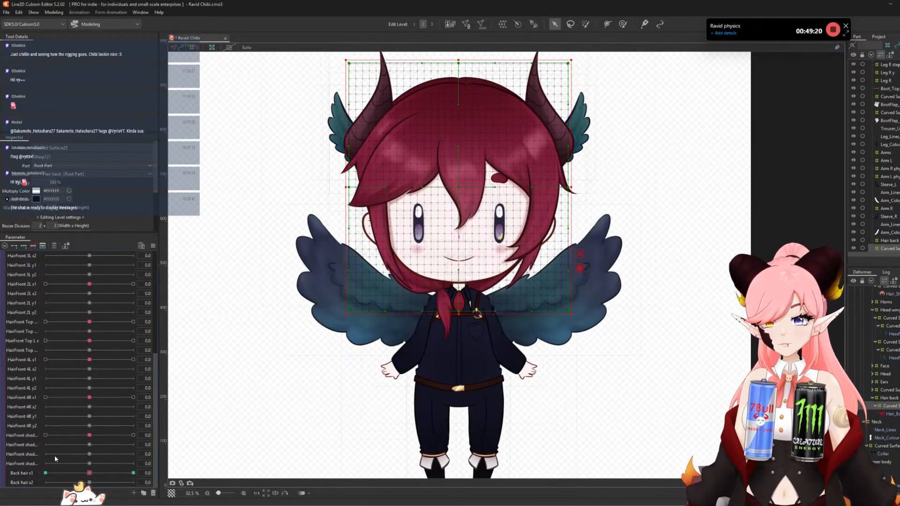
- Replicate Back hair x2 and edit the copy to the name Back hair y1 and ID PhysBackHairY1
scroll(26, 478, down, 1)
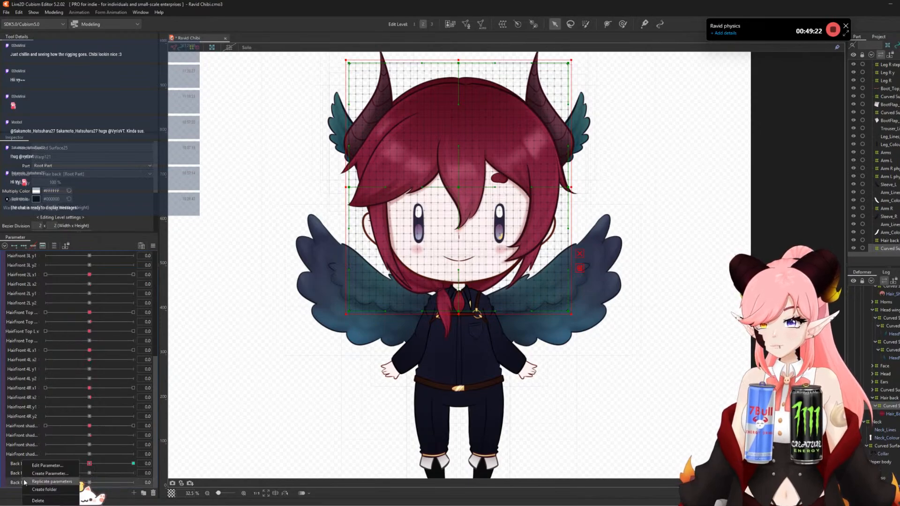
click(46, 465)
click(476, 214)
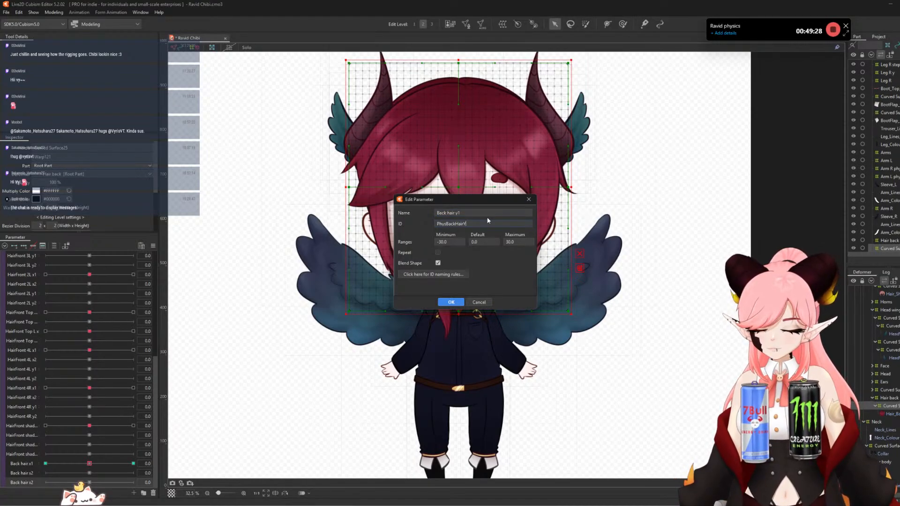
click(451, 301)
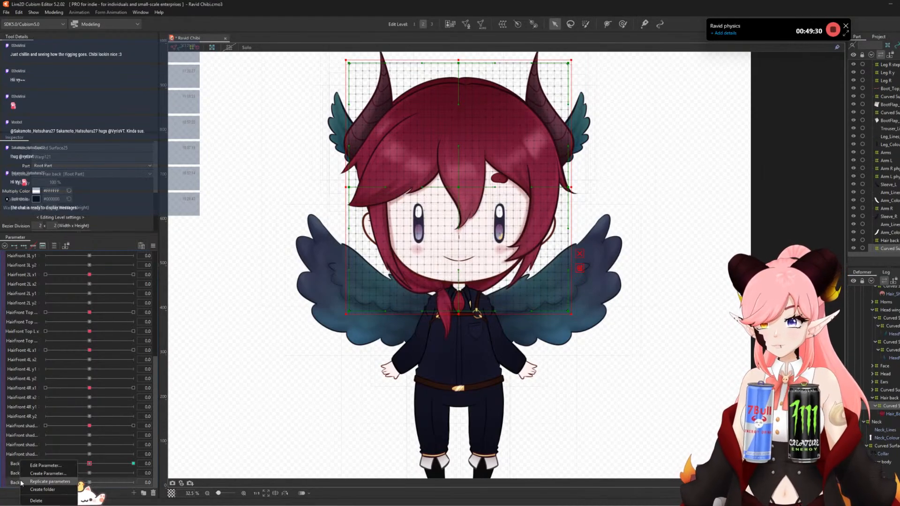
- Replicate the Back hair y1 parameter and rename the copy Back hair y2
scroll(34, 485, down, 1)
double_click(21, 482)
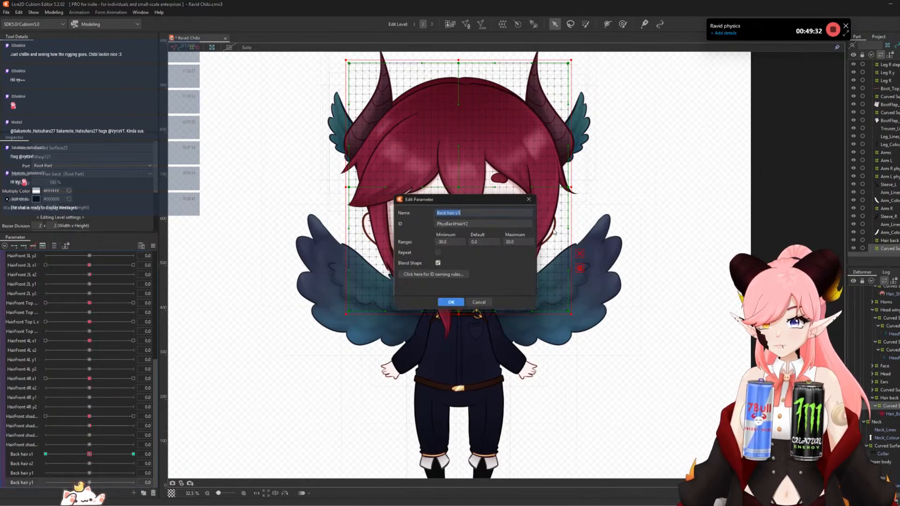
click(469, 213)
text(2)
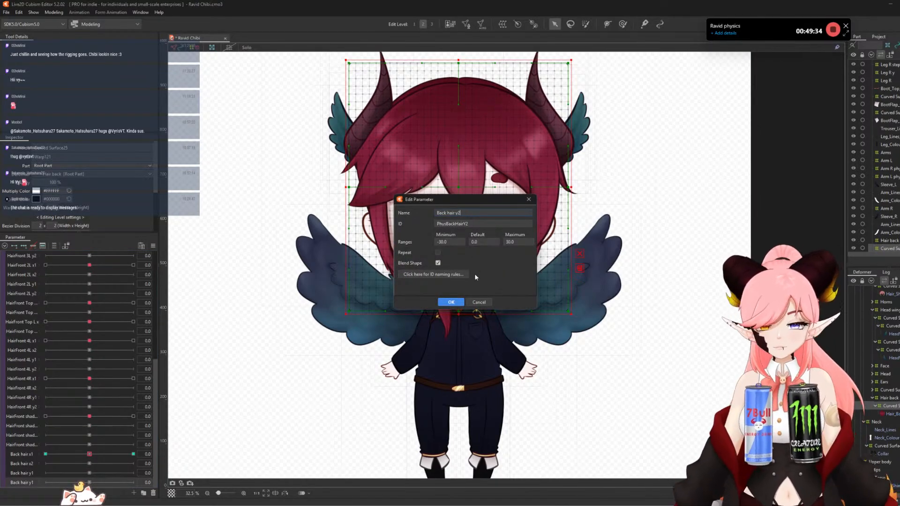
click(448, 303)
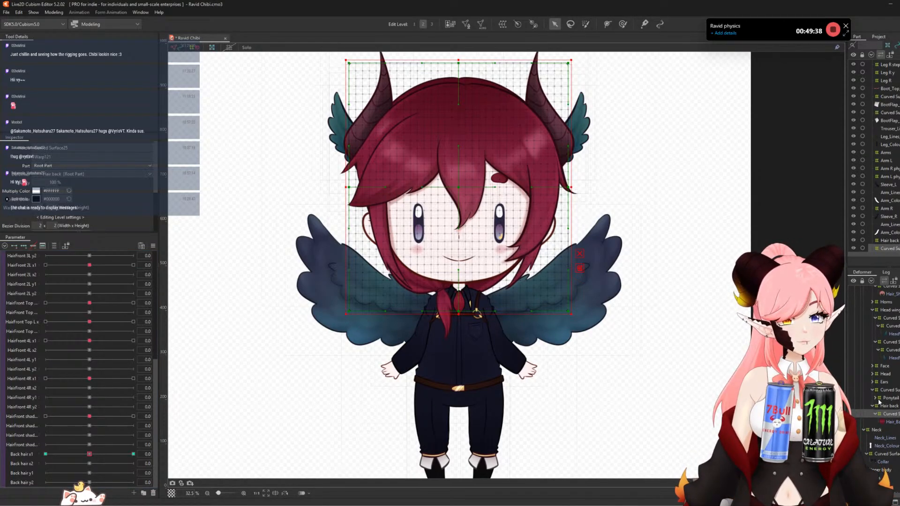
- Create a warp deformer as the parent of the two ponytail meshes inside the Ponytail deformer
click(892, 405)
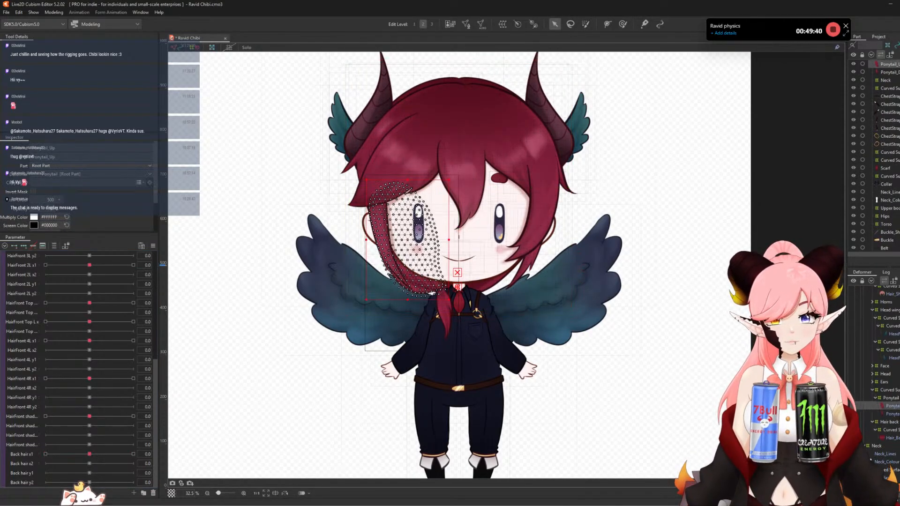
click(502, 24)
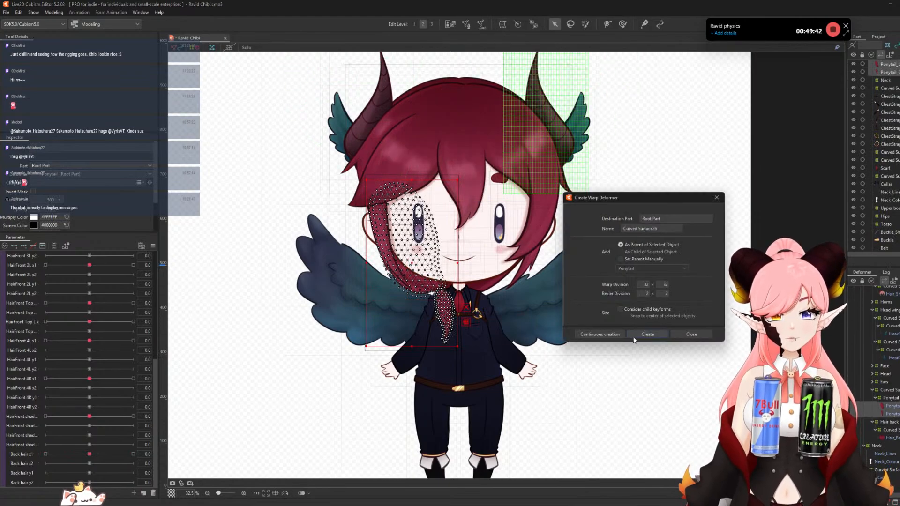
click(653, 335)
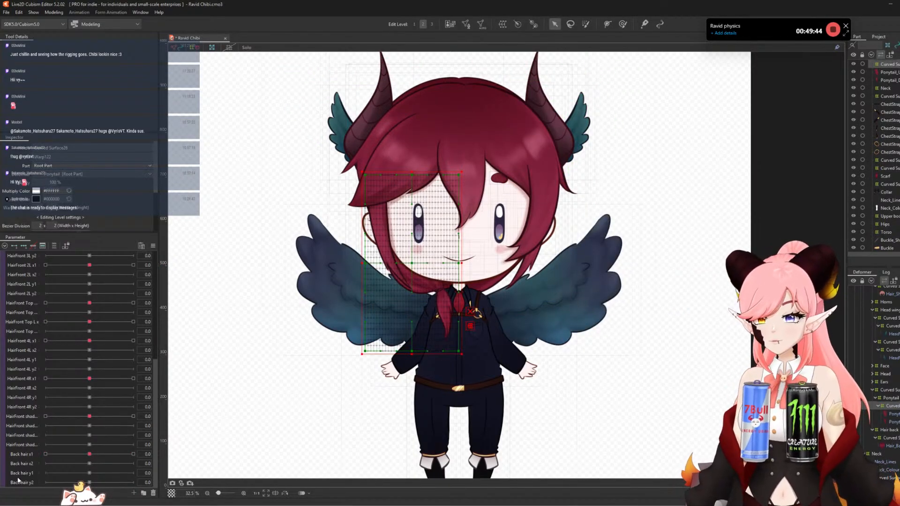
- Create a parameter named Ponytail x1 with the ID PhysPonytailX1 and add three keys to it for the ponytail's warp deformer
click(134, 493)
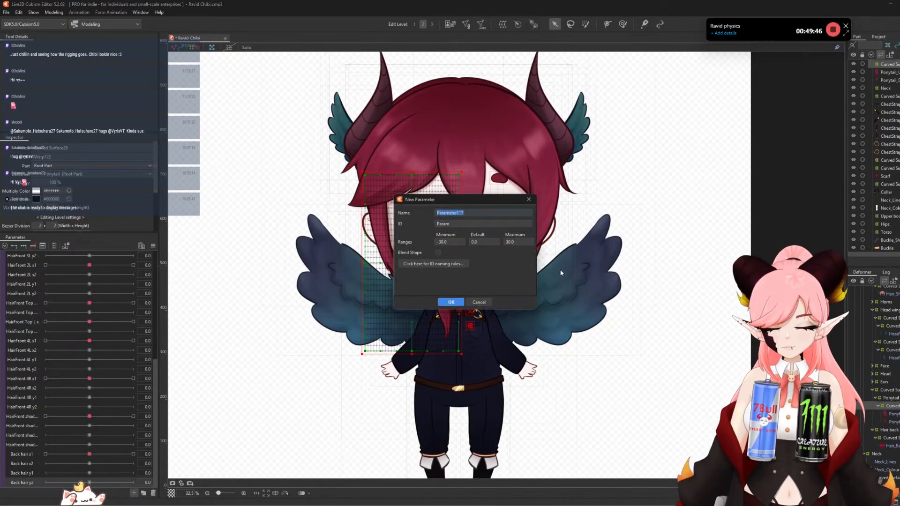
text(Ponytail x1)
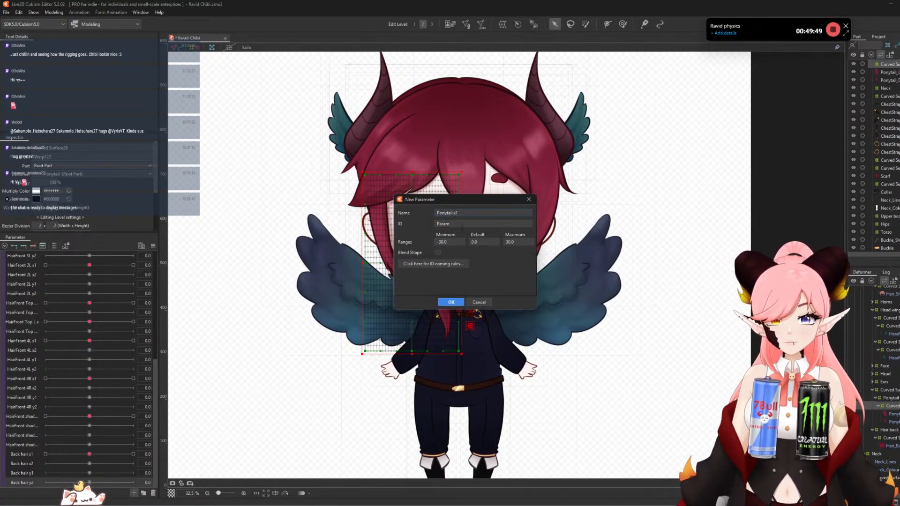
click(463, 224)
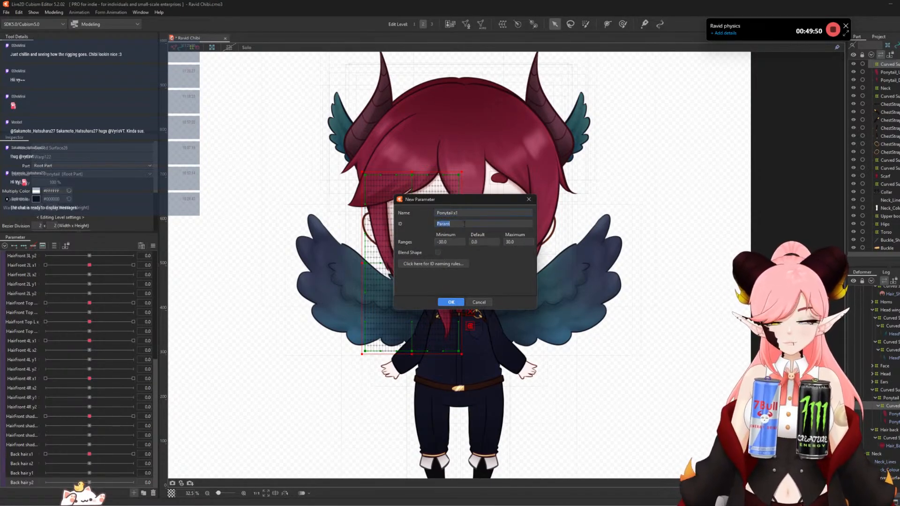
text(PhysP)
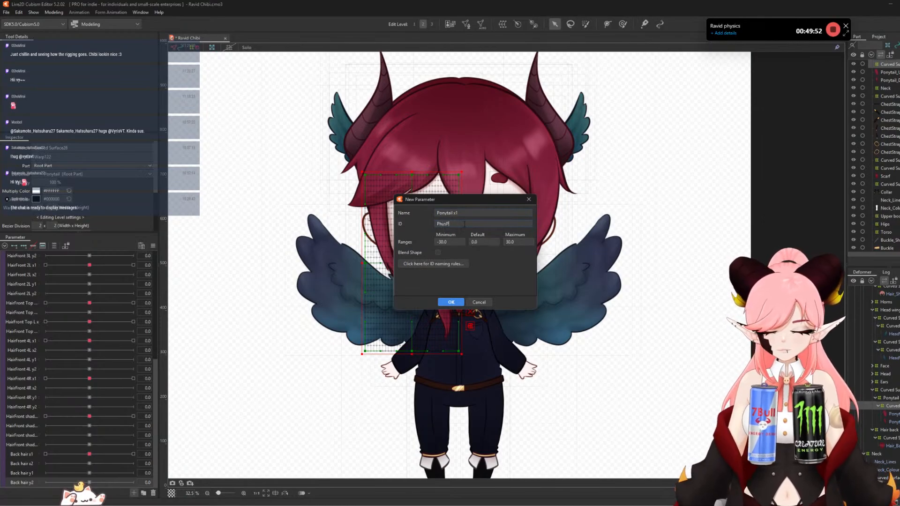
text(onyta)
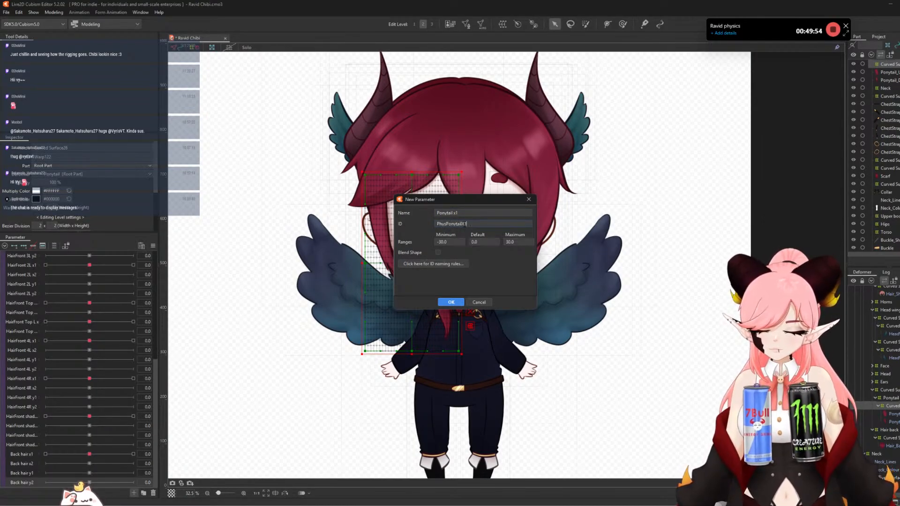
text(ilX1)
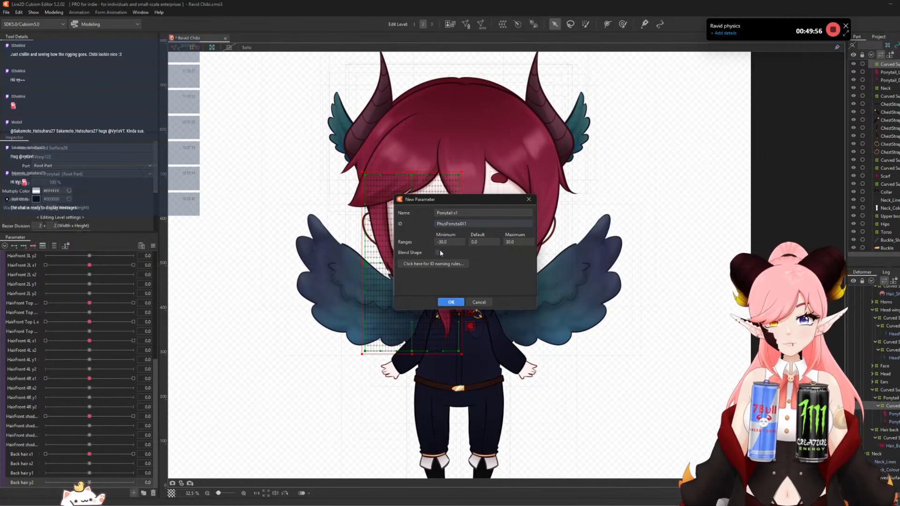
click(450, 301)
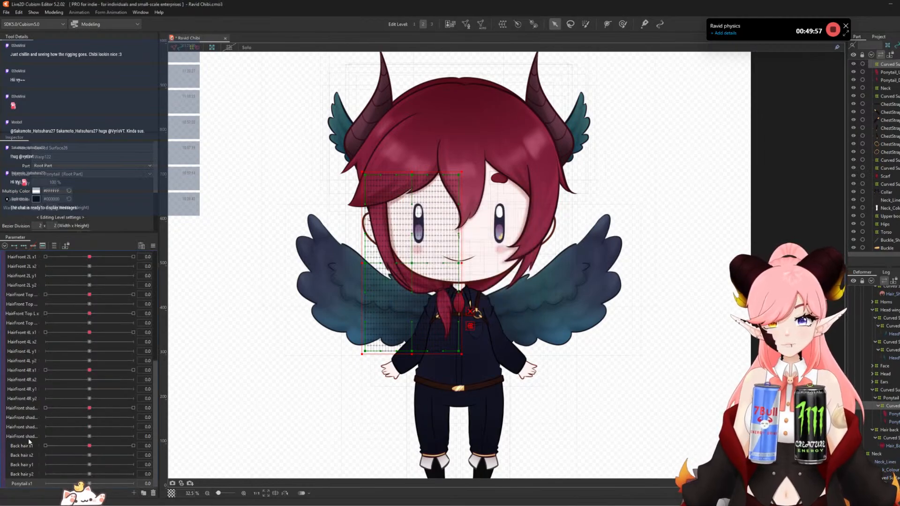
click(29, 243)
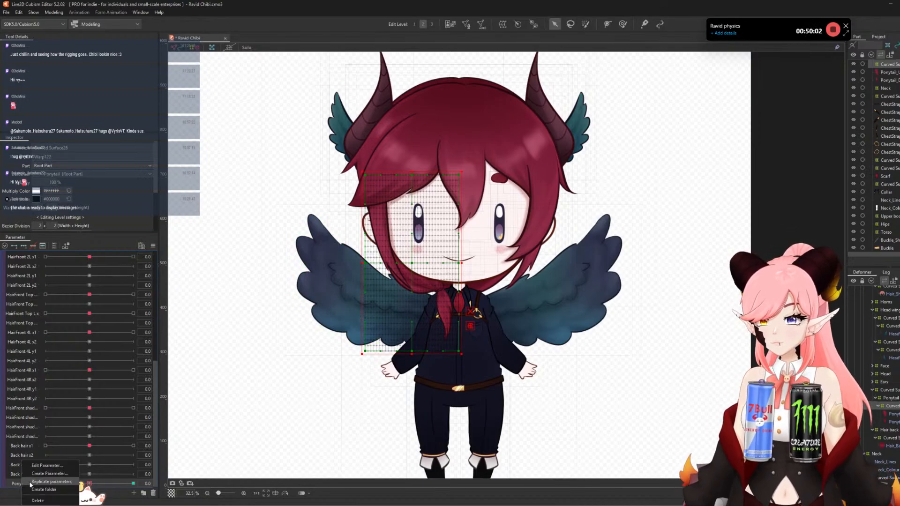
- Replicate the Ponytail x1 parameter and rename the copy Ponytail x2
click(34, 483)
right_click(14, 484)
click(38, 465)
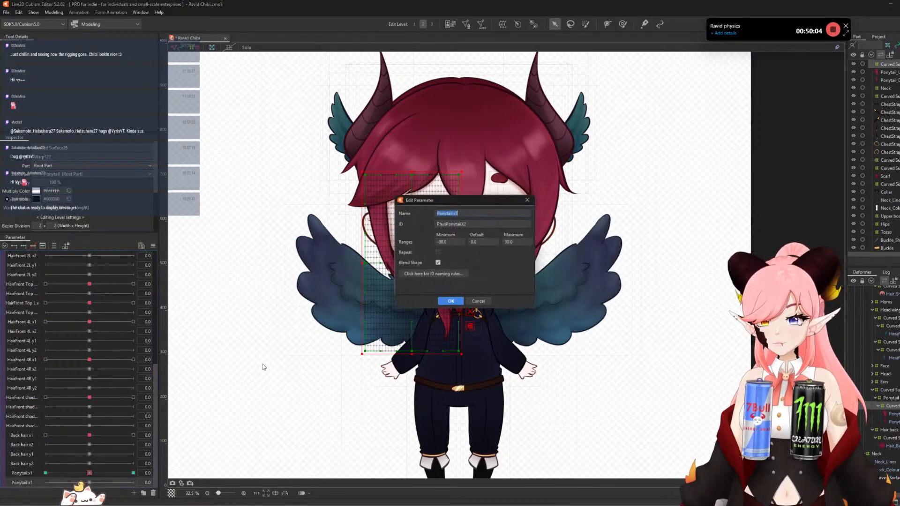
click(462, 213)
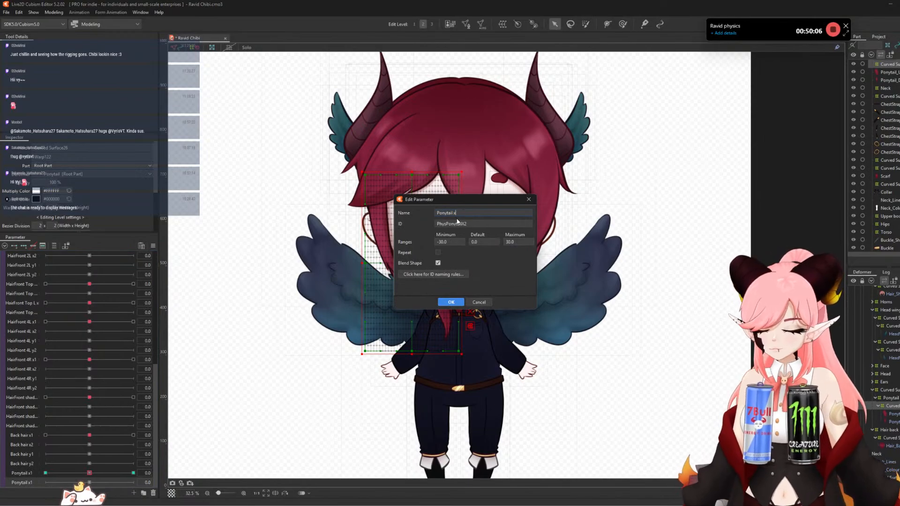
click(450, 303)
- Replicate the Ponytail x2 parameter and rename the copy Ponytail x3
scroll(23, 484, down, 1)
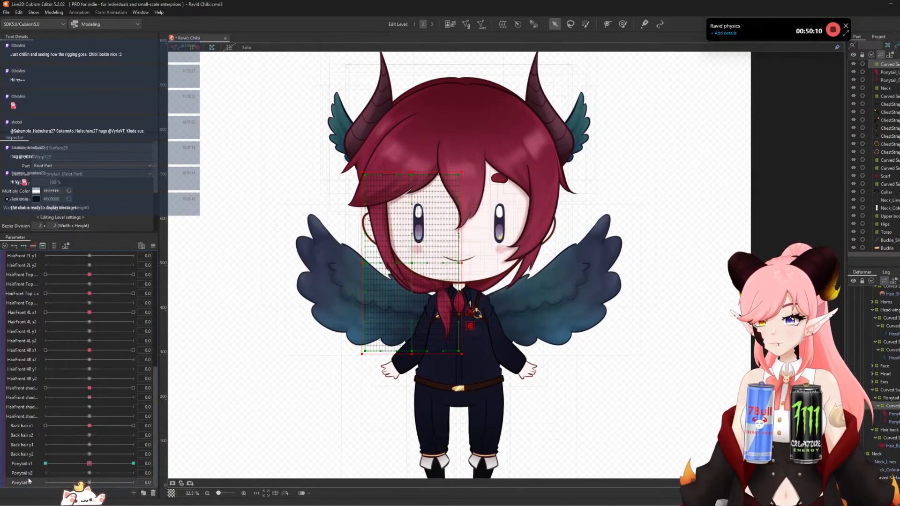
right_click(17, 463)
click(41, 467)
click(467, 211)
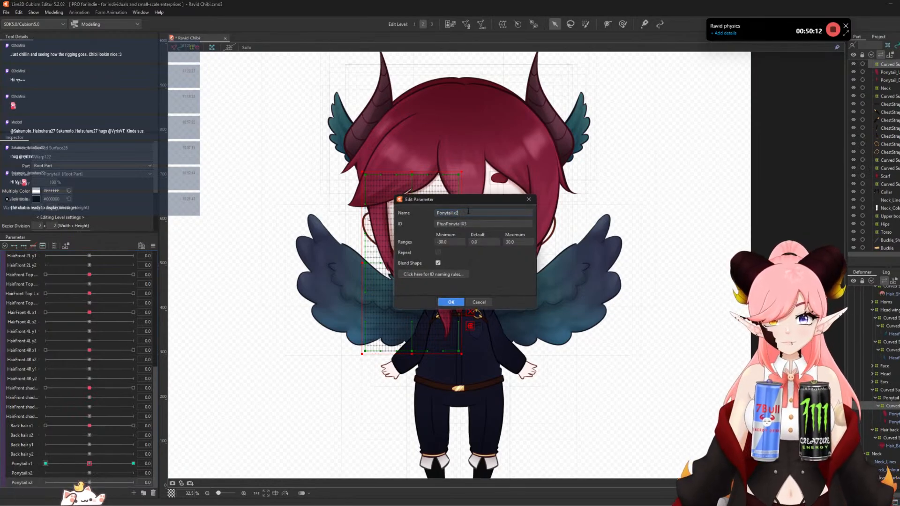
key(BackSpace)
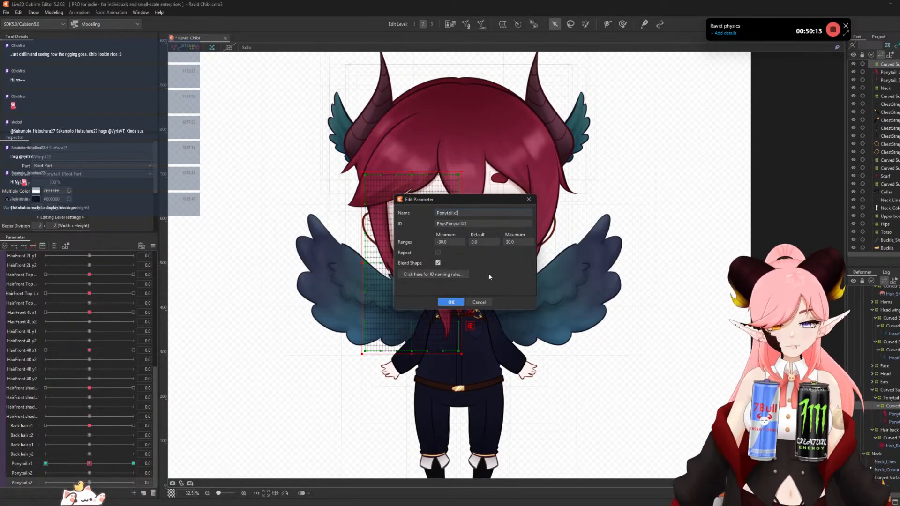
click(454, 302)
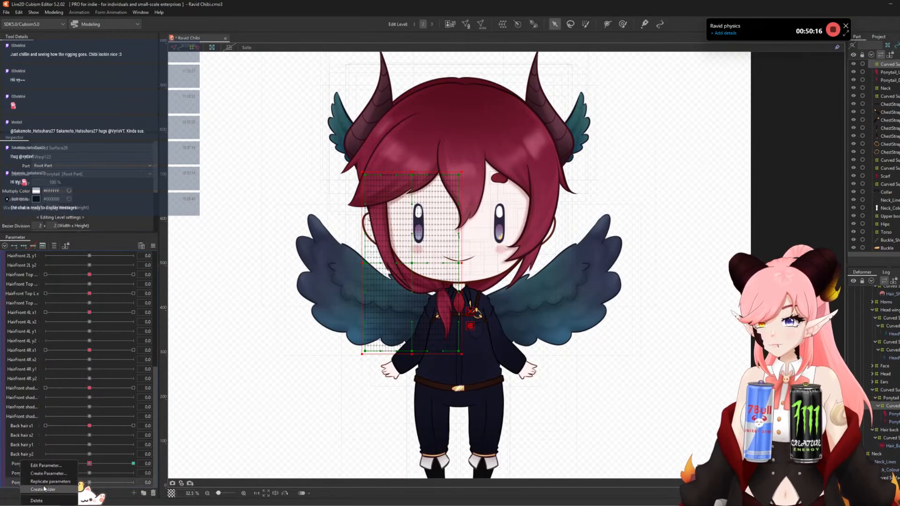
- Rename the replicated Ponytail x3 parameter as Ponytail y1 and give it a matching PhysPonytailY ID
scroll(24, 482, down, 1)
click(50, 464)
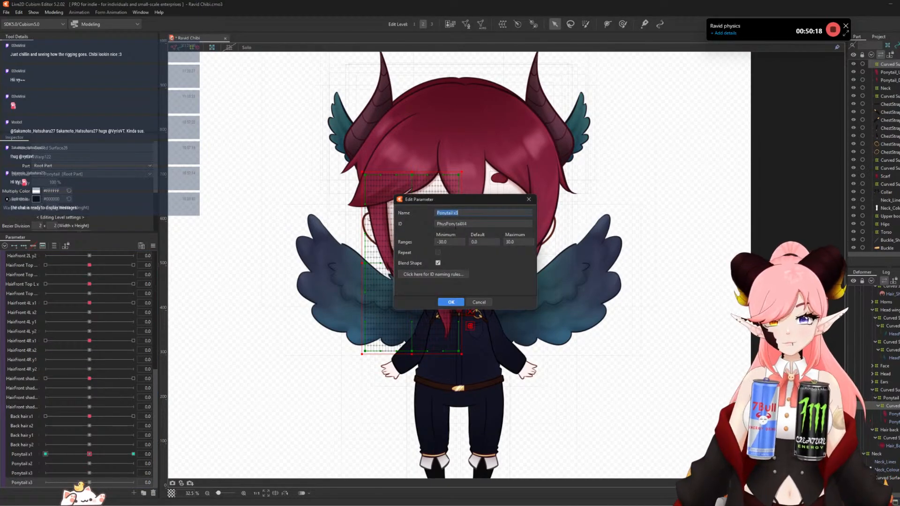
click(467, 214)
text(y1)
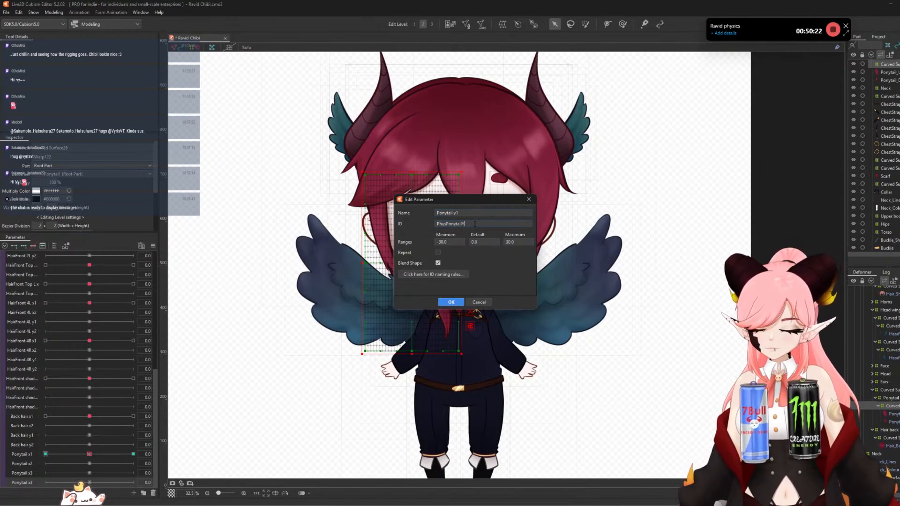
click(448, 302)
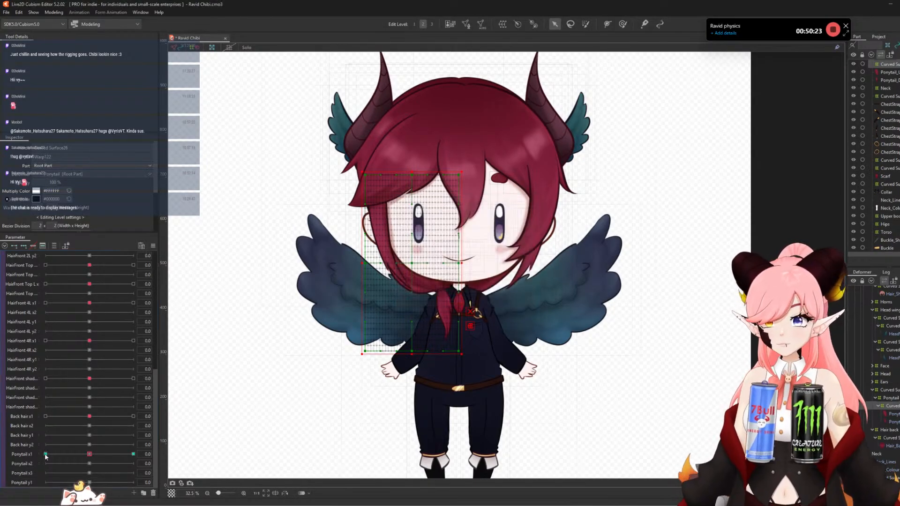
- Replicate the Ponytail y1 parameter and rename the copy Ponytail y2
right_click(19, 486)
click(33, 482)
right_click(17, 486)
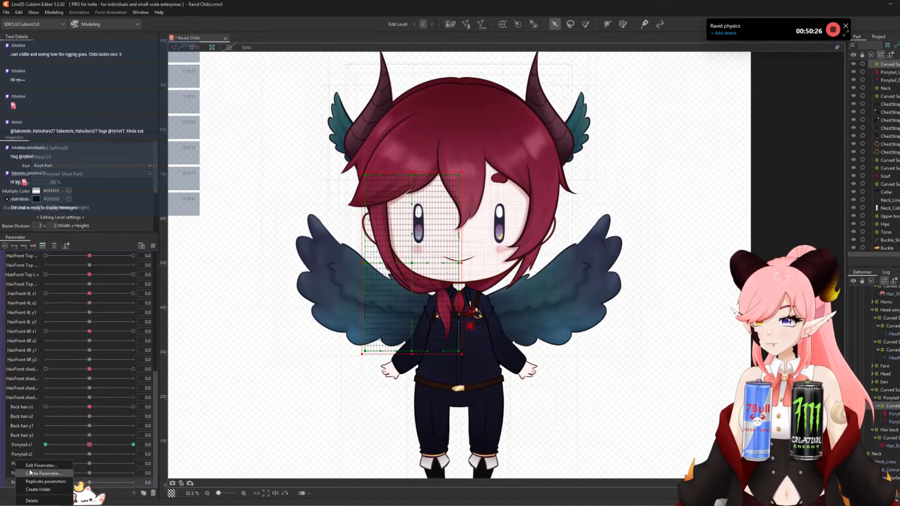
click(32, 465)
click(464, 213)
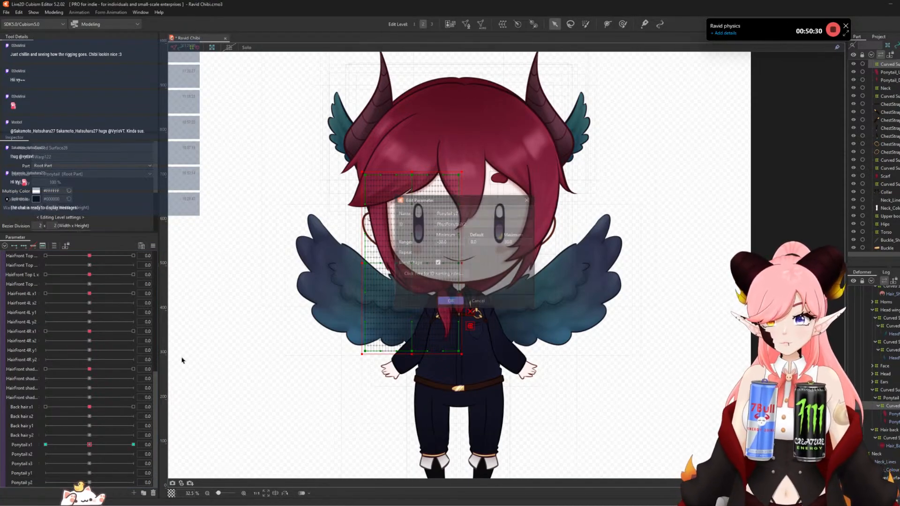
click(450, 303)
- Replicate the Ponytail y2 parameter and rename the copy Ponytail y3
right_click(19, 486)
click(32, 481)
scroll(36, 478, down, 1)
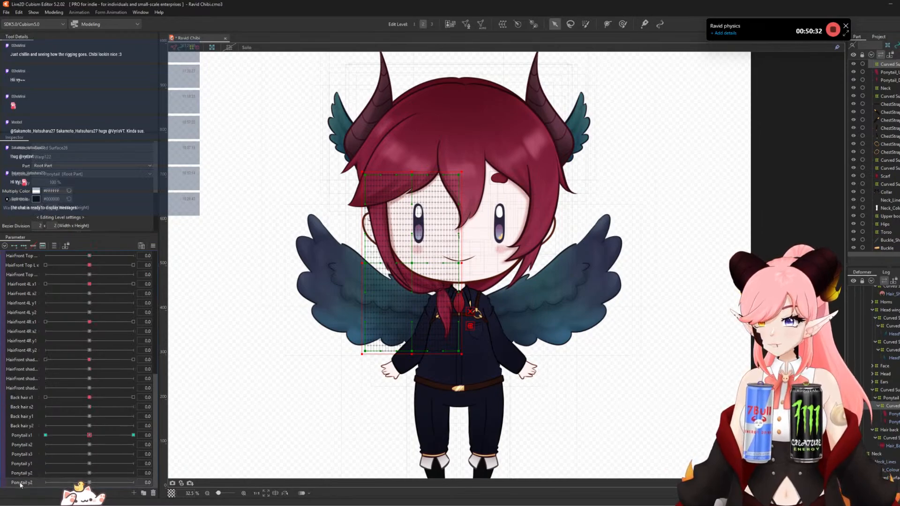
right_click(20, 483)
click(37, 465)
click(473, 213)
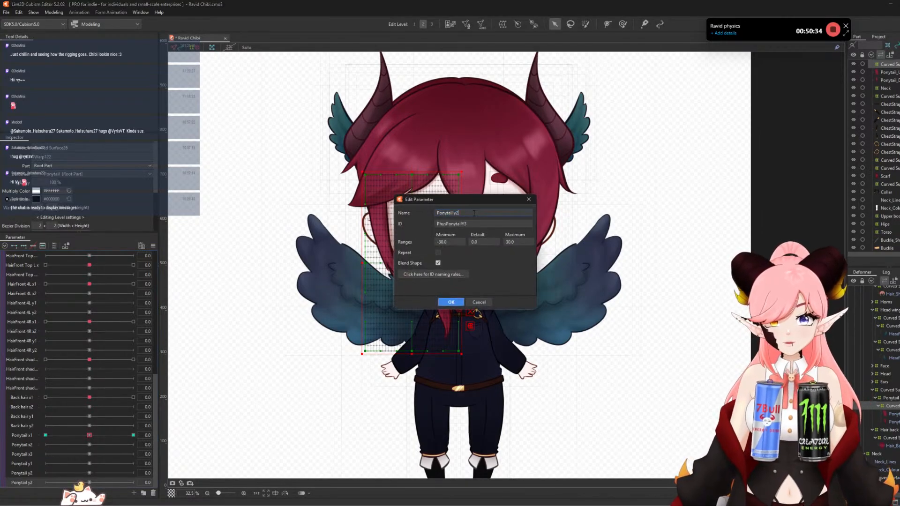
text(3)
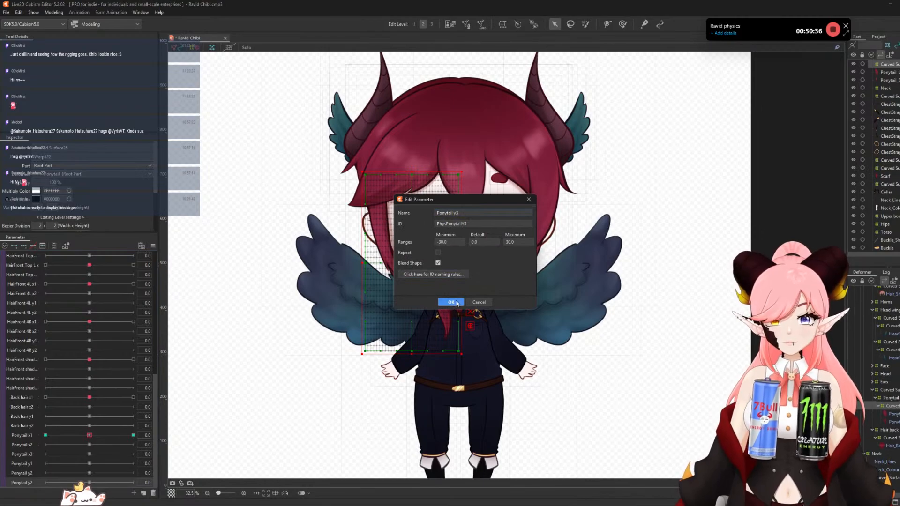
click(455, 303)
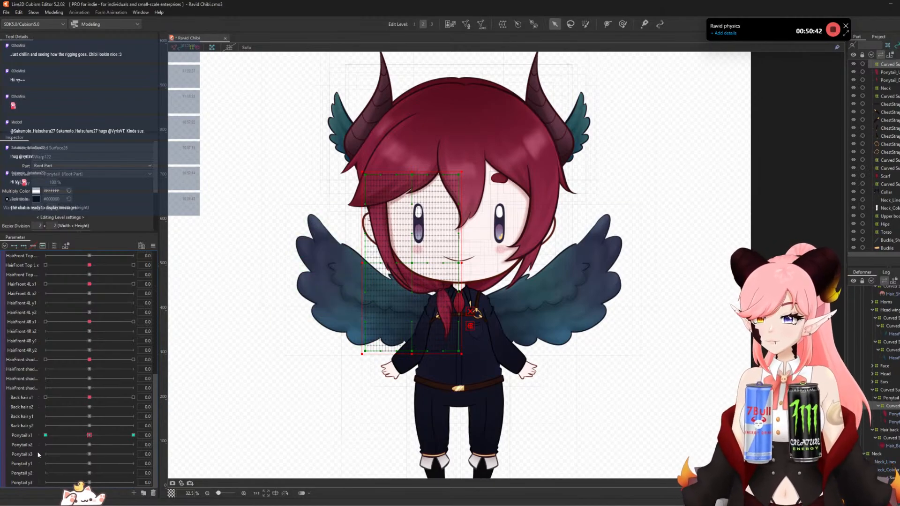
- Save the Ravid Chibi model file
scroll(409, 234, down, 2)
scroll(411, 258, up, 2)
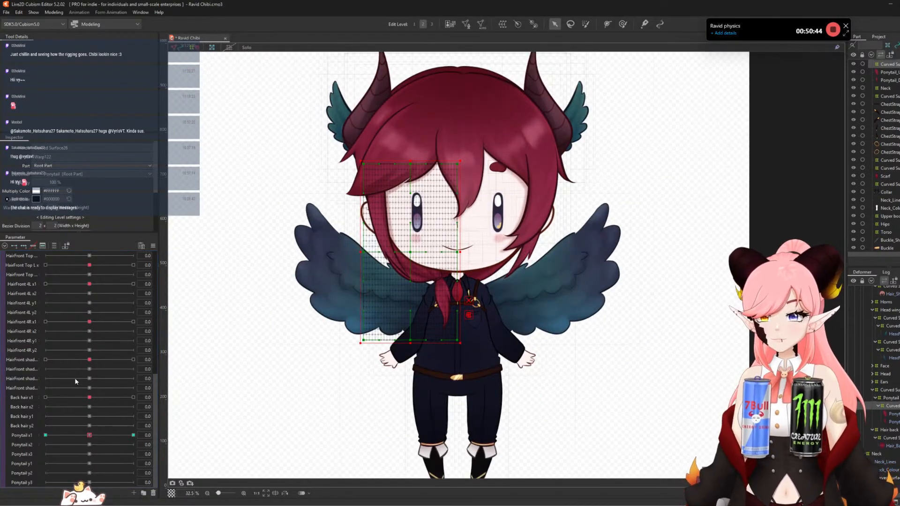
click(6, 12)
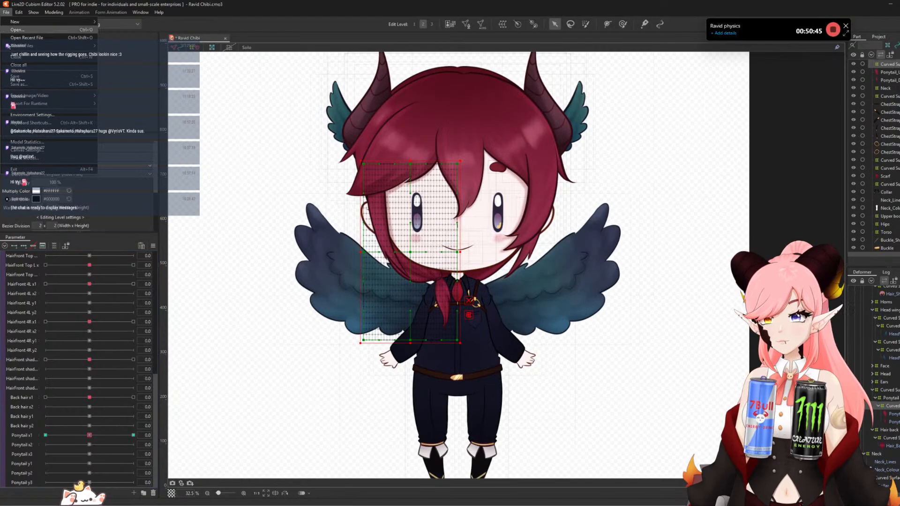
click(16, 76)
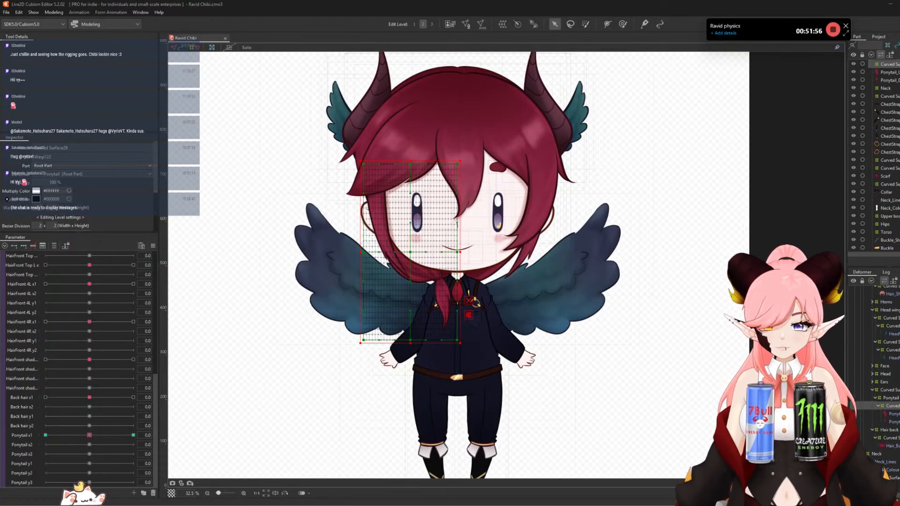
- At HairFront 1 x1 = 30, bend the centre front strand's warp deformer toward the model's brow side using a temporary deform path
scroll(89, 354, up, 5)
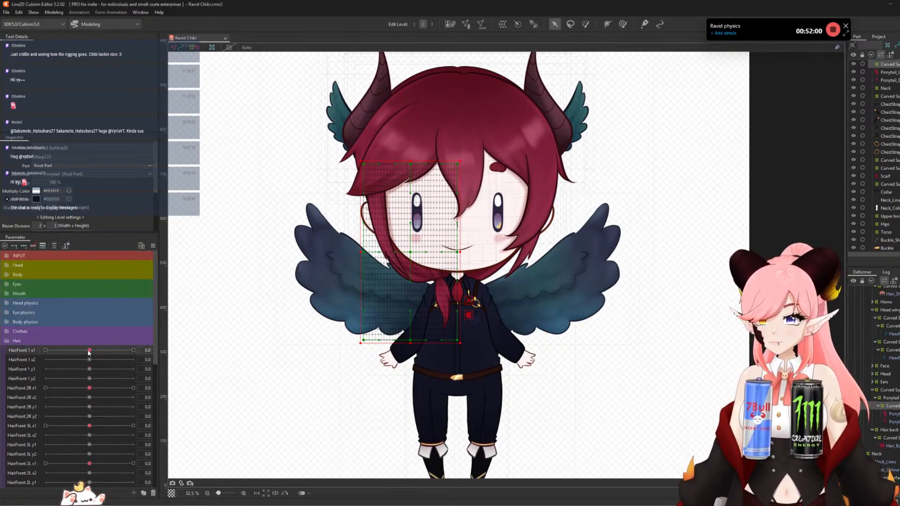
click(173, 350)
click(182, 352)
scroll(478, 108, up, 3)
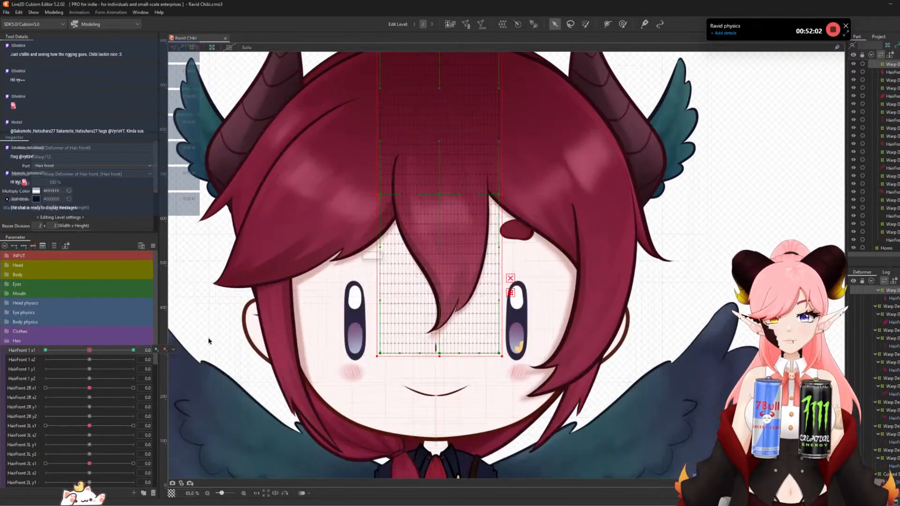
click(133, 350)
scroll(518, 370, down, 2)
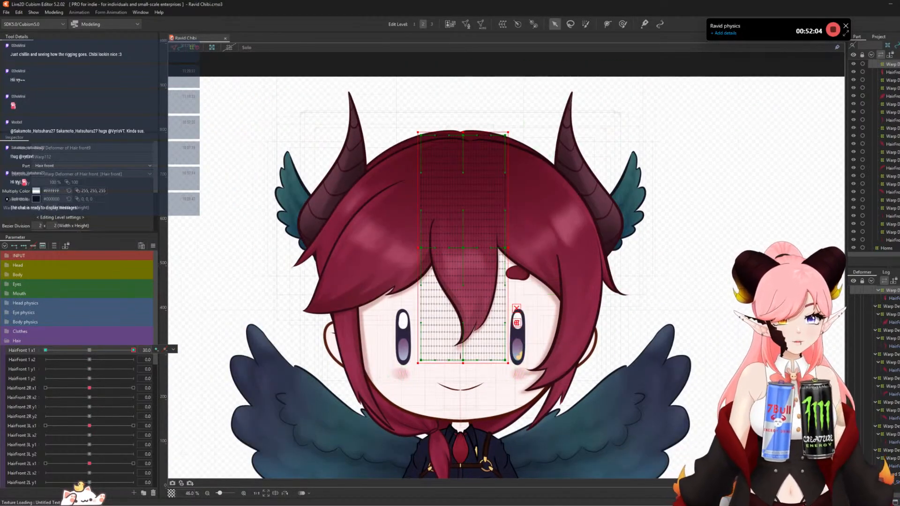
key(t)
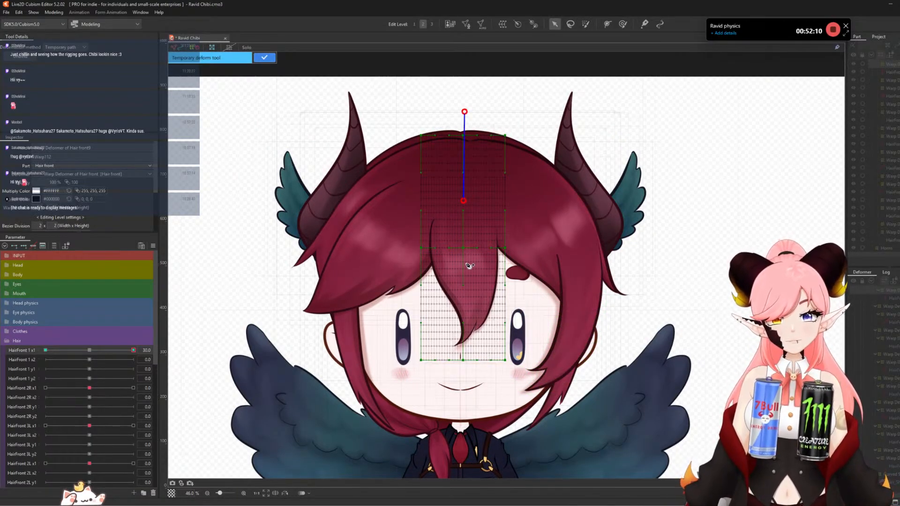
click(463, 380)
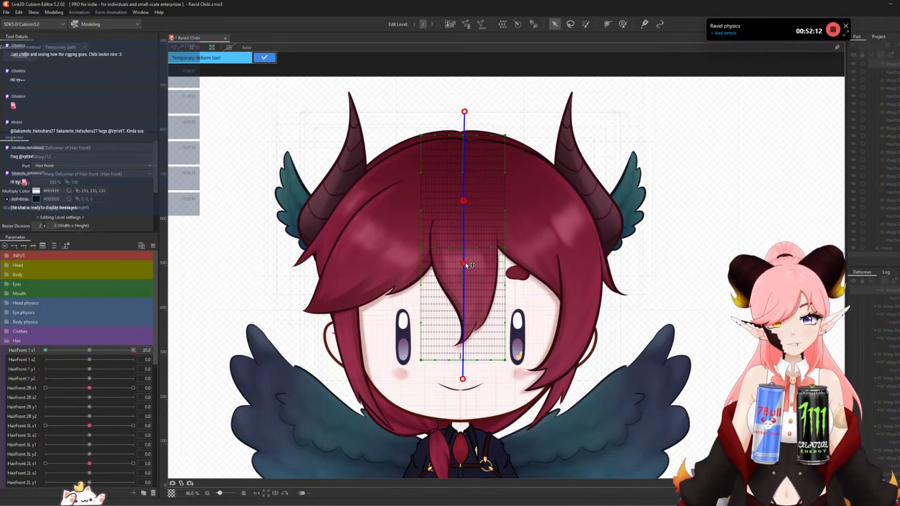
drag(464, 263, 477, 266)
click(264, 57)
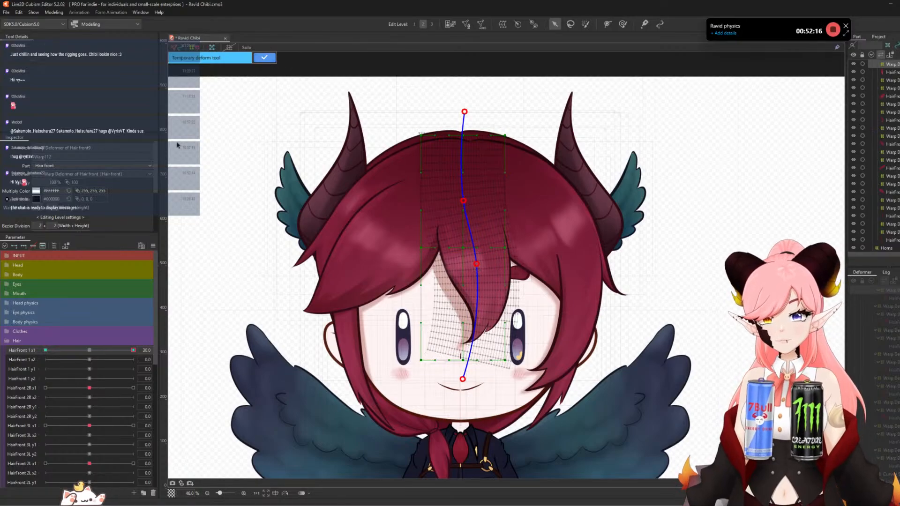
- At HairFront 1 x1 = -30, bend the centre front strand the opposite way with a temporary deform path and reset the parameter to 0
click(46, 350)
key(t)
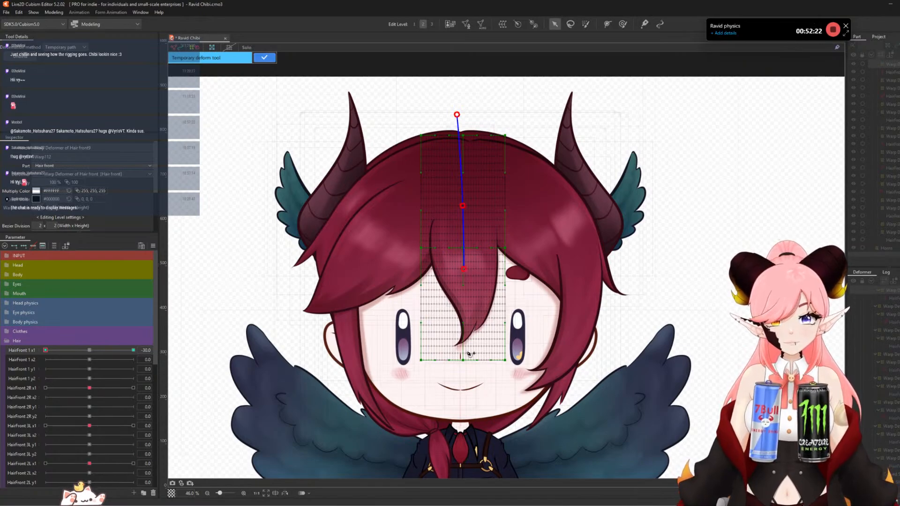
click(464, 378)
drag(462, 270, 446, 273)
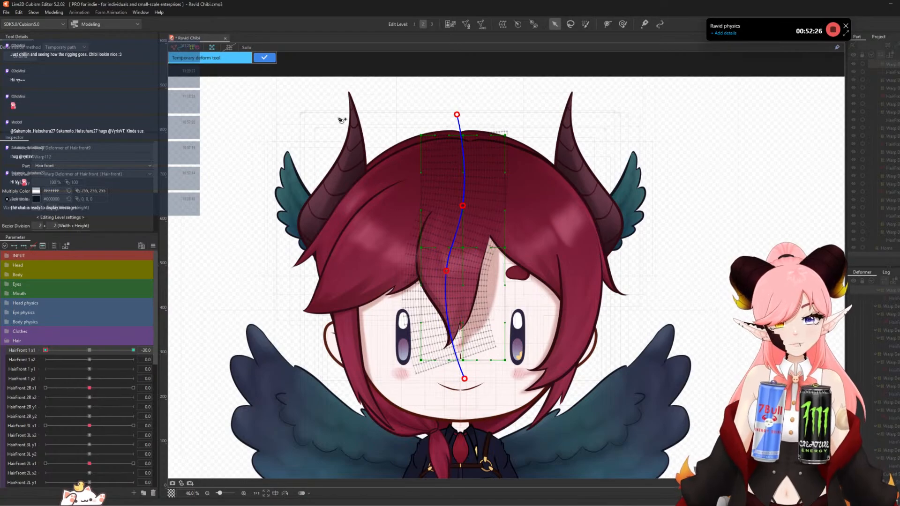
click(264, 58)
drag(46, 350, 9, 357)
click(89, 351)
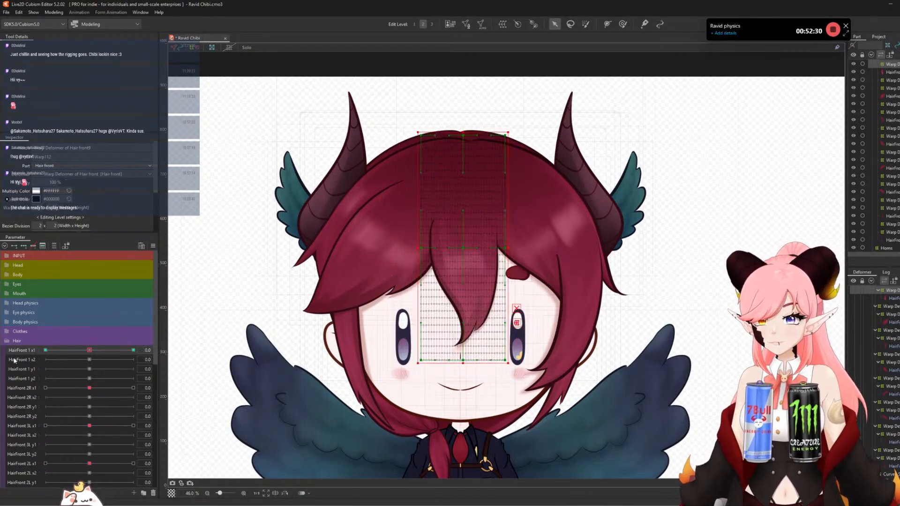
- Add three keys to HairFront 1 x2 and, at 30, swing the centre strand's tip toward the brow side with a temporary deform path
click(130, 361)
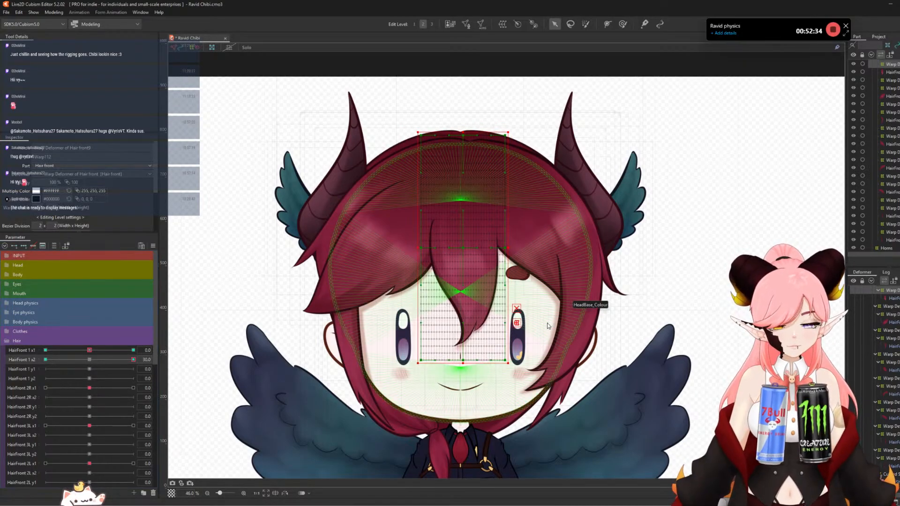
key(ctrl+t)
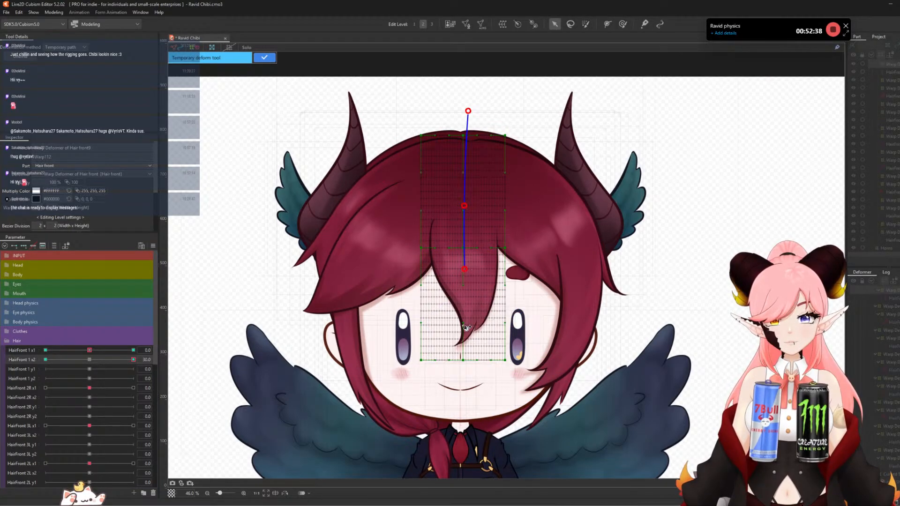
drag(468, 375, 523, 345)
click(265, 59)
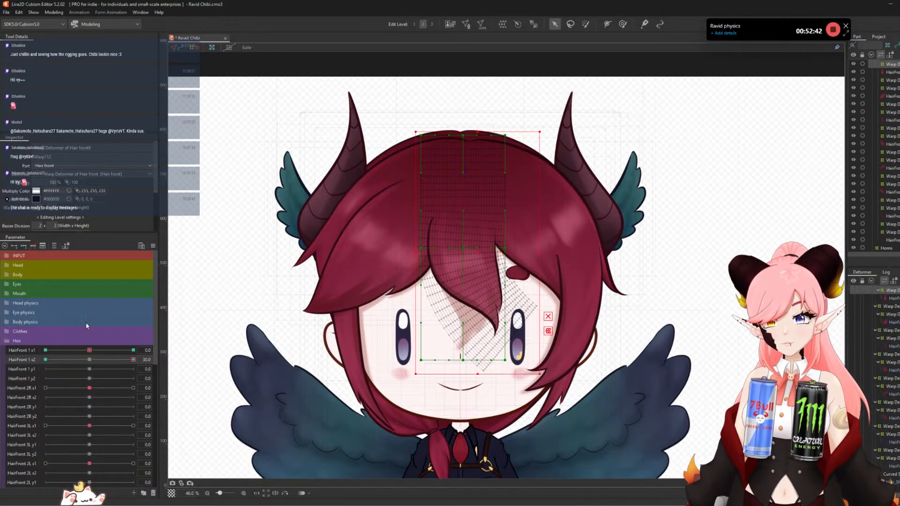
- At HairFront 1 x2 = -30, curl the centre strand's tip the opposite way with a temporary deform path and reset the parameter to 0
click(46, 360)
key(t)
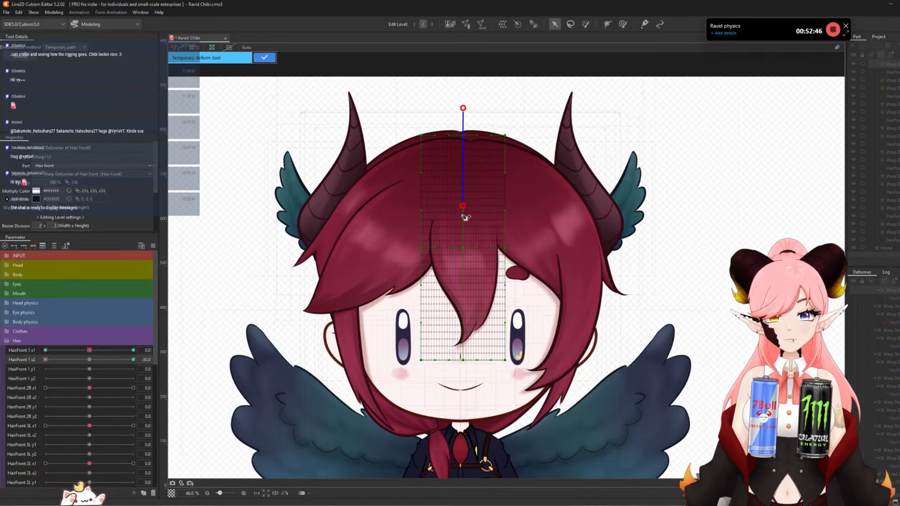
drag(463, 269, 396, 342)
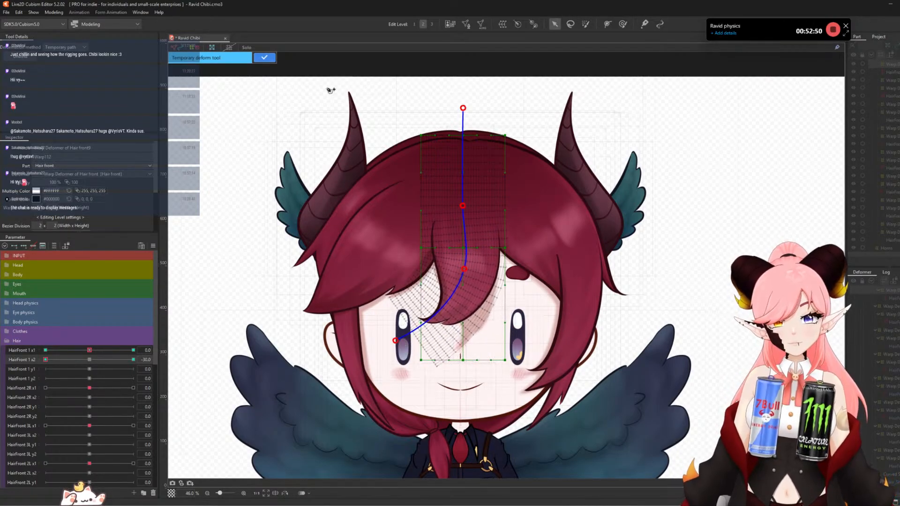
click(264, 57)
click(89, 359)
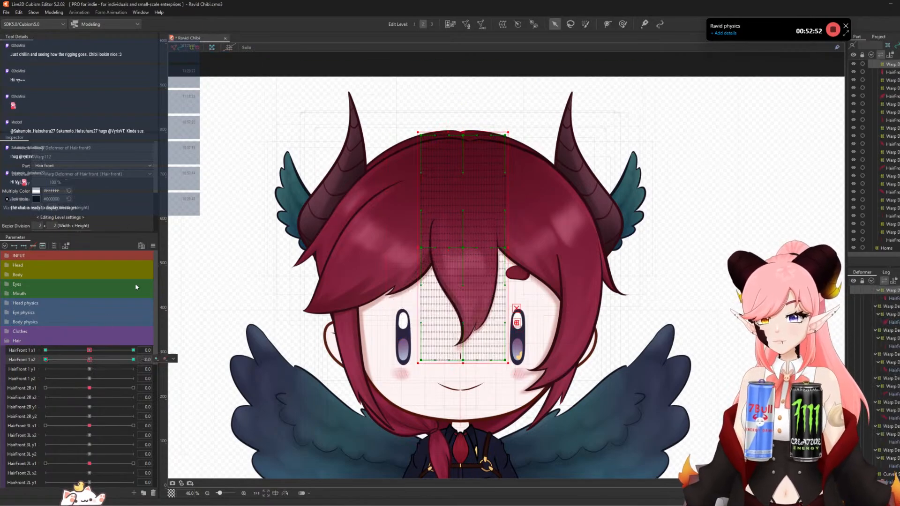
- Set the extended interpolation of HairFront 1 x2 to Ellipse interpolation with 3 points
click(153, 245)
click(199, 386)
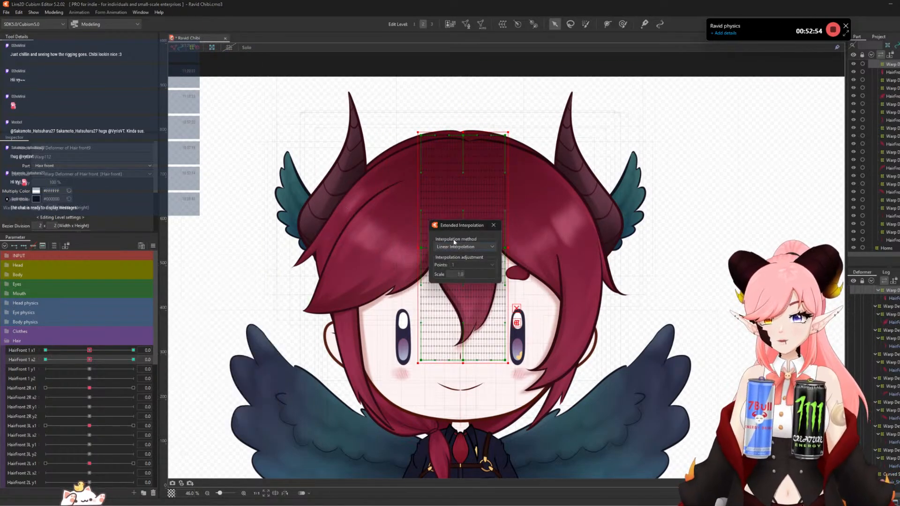
click(463, 247)
click(457, 262)
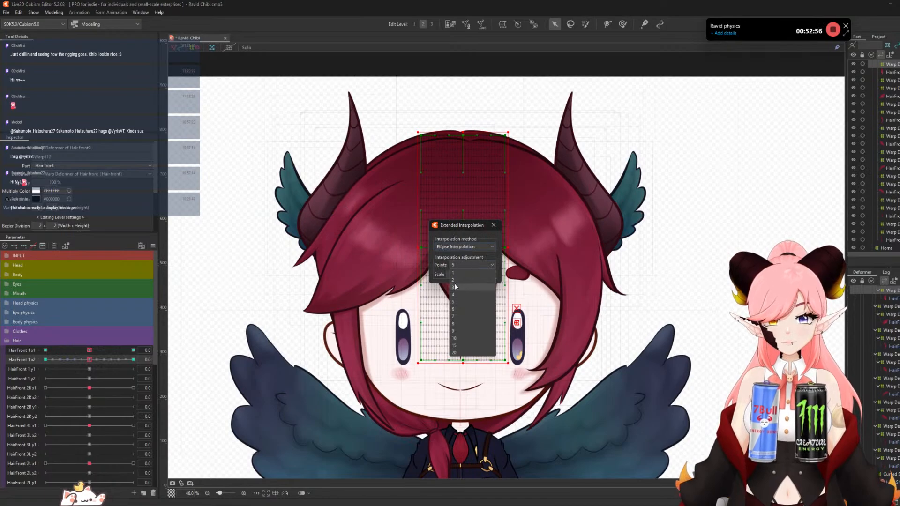
click(493, 225)
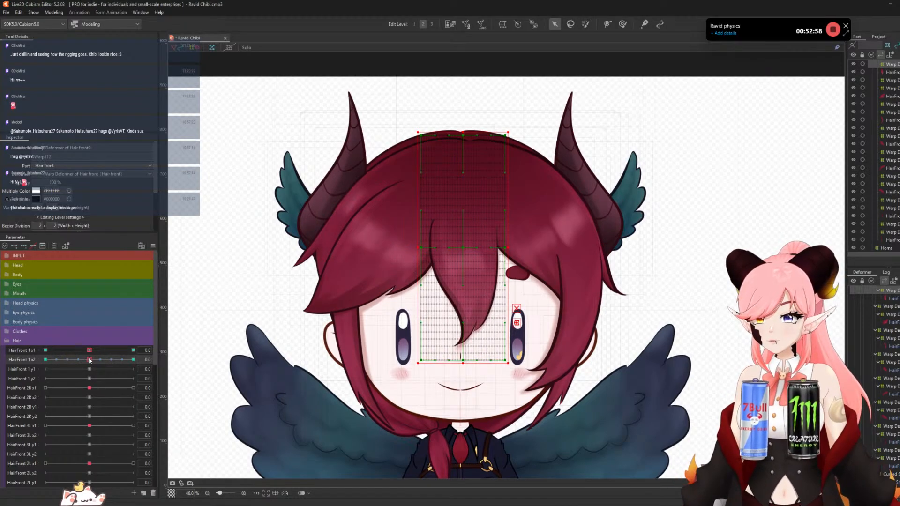
- Refine the centre strand's tip at HairFront 1 x2 = 30 with the deform brush, test the full sweep and reset the parameter to 0
drag(89, 359, 140, 389)
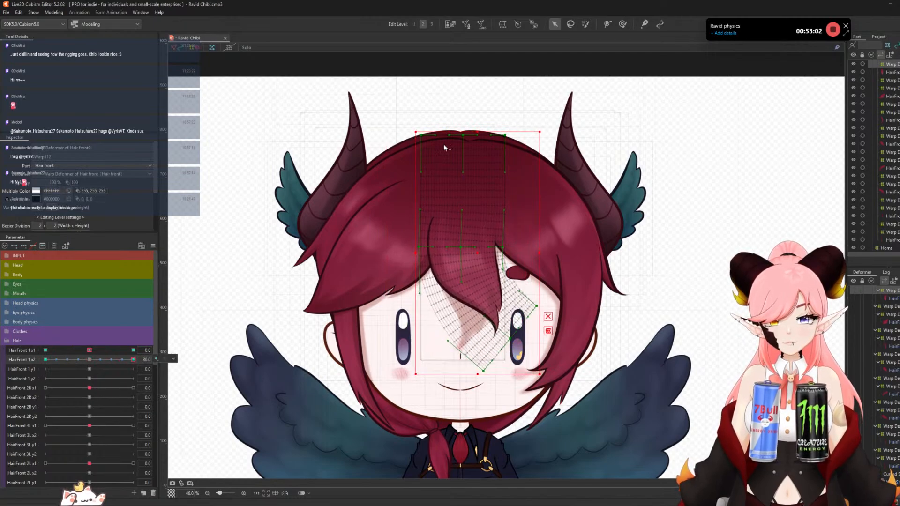
click(623, 24)
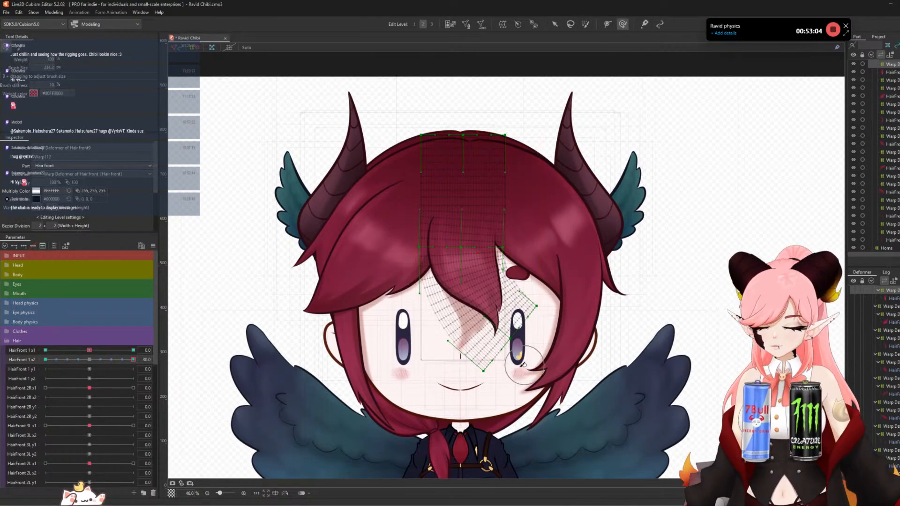
mouse_move(517, 346)
mouse_down()
mouse_move(499, 350)
mouse_move(510, 336)
mouse_up()
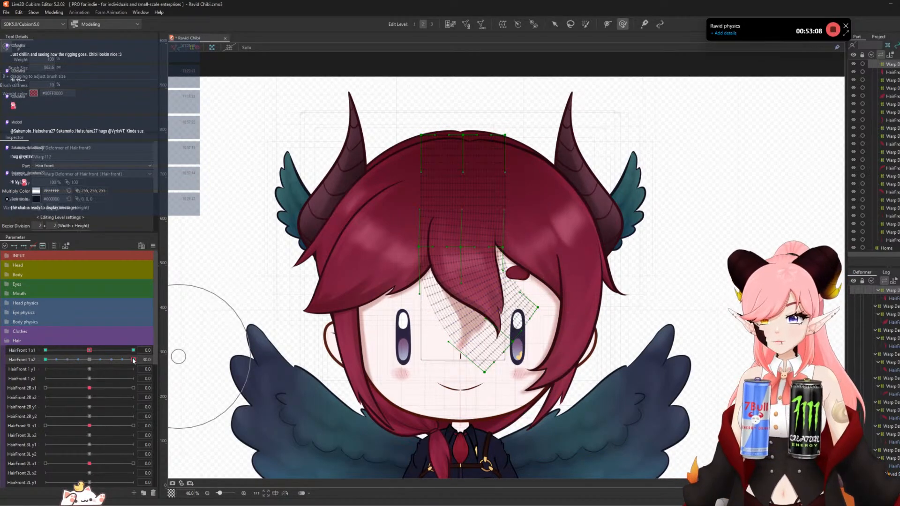
drag(133, 360, 4, 373)
click(88, 360)
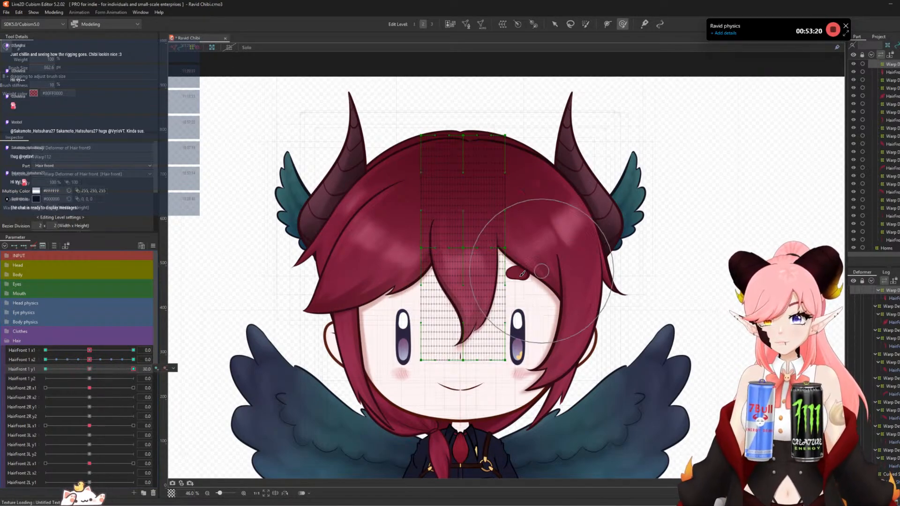
- At HairFront 1 y1 = 30, push the centre front strand's warp deformer upward with a resized deform brush
key(b)
mouse_move(493, 324)
mouse_down()
mouse_move(467, 327)
mouse_move(439, 260)
mouse_move(475, 262)
mouse_move(439, 260)
mouse_move(488, 259)
mouse_up()
key(b)
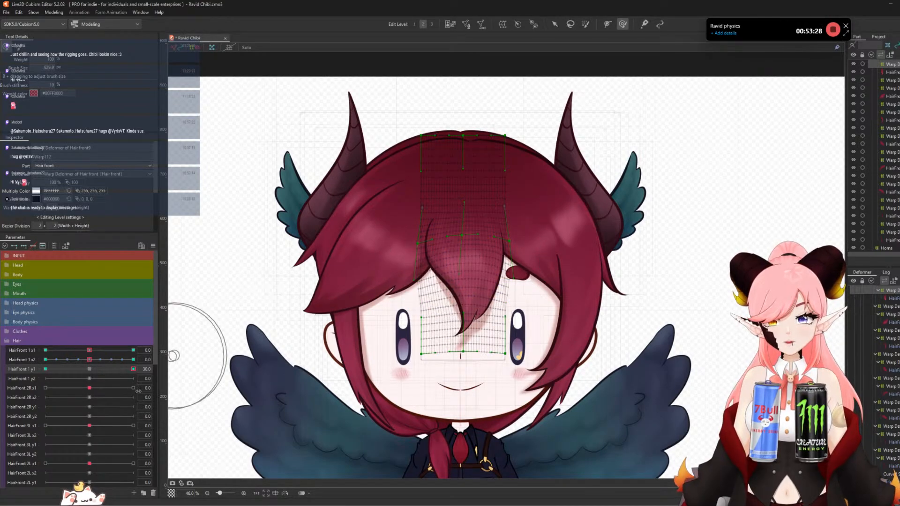
- At HairFront 1 y1 = -30, pull the centre strand's warp deformer downward and narrow it with a resized deform brush, then reset the parameter to 0
drag(110, 371, 0, 377)
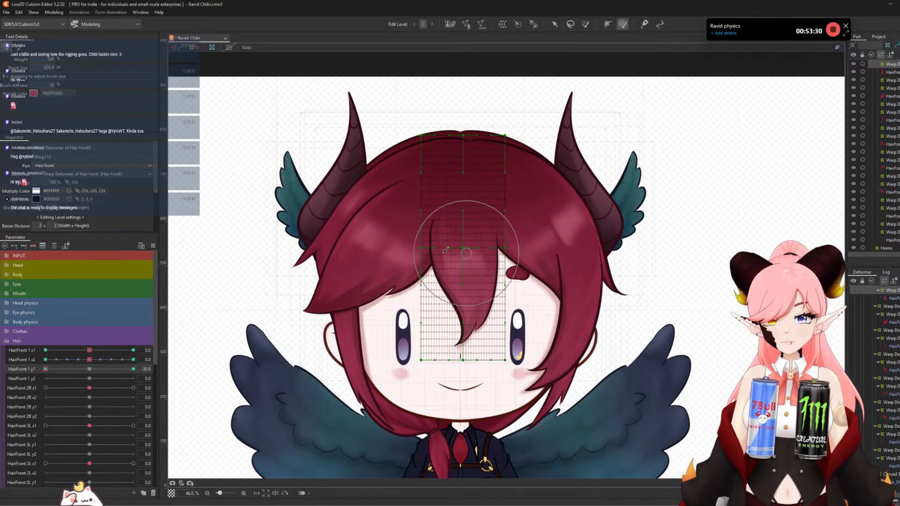
key(b)
mouse_move(463, 271)
mouse_down()
mouse_move(475, 277)
mouse_move(467, 301)
mouse_move(434, 280)
mouse_move(441, 282)
mouse_up()
key(b)
drag(503, 282, 497, 281)
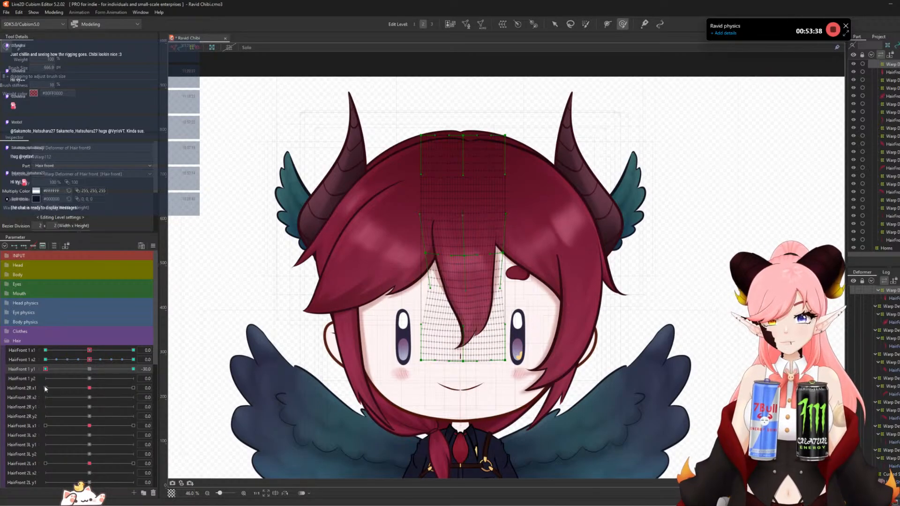
click(89, 370)
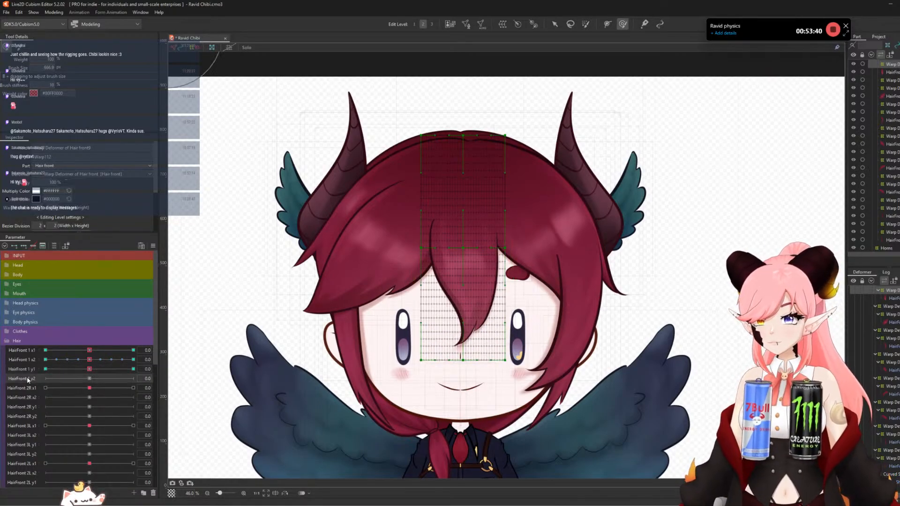
- Add keys to HairFront 1 y2 and use the deform brush to push the centre strand's tip upward at 30 and downward at -30
click(133, 378)
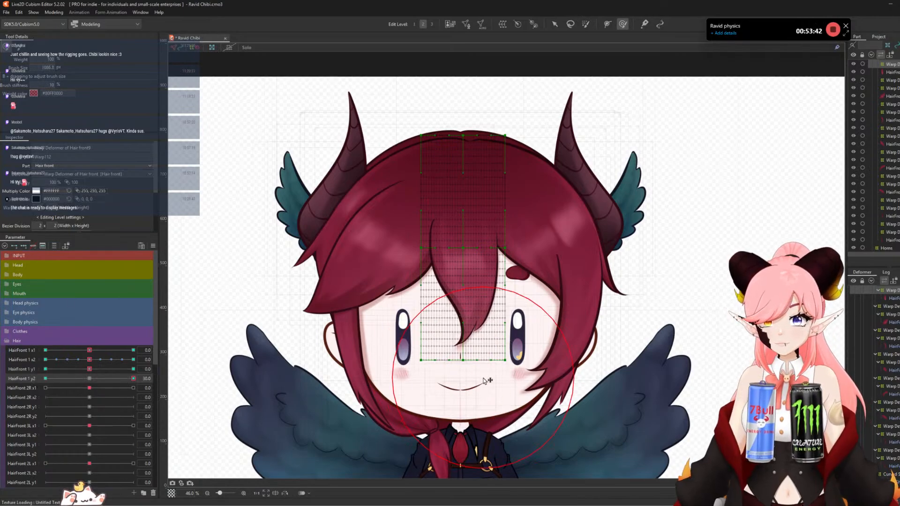
drag(460, 358, 461, 354)
drag(423, 386, 421, 360)
drag(133, 378, 3, 368)
drag(482, 388, 475, 404)
drag(425, 417, 447, 427)
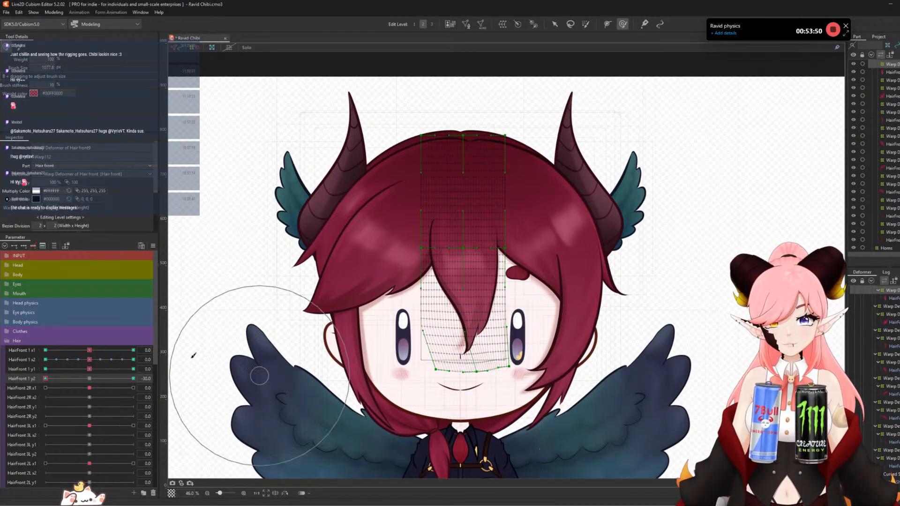
mouse_move(45, 378)
mouse_down()
mouse_move(199, 368)
mouse_move(287, 384)
mouse_move(45, 378)
mouse_up()
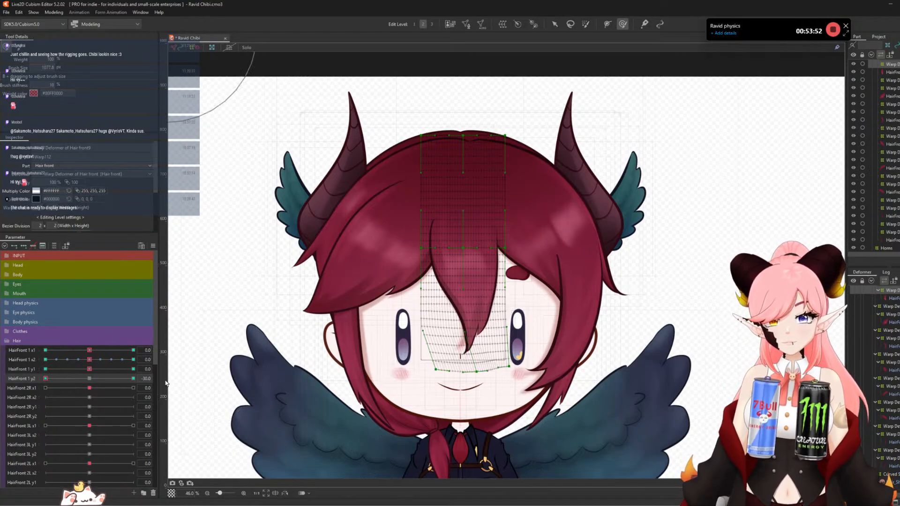
- Brush-select the upper part of the centre strand's warp deformer, check HairFront 1 x1 and y1 at their keys and reset them to 0
click(585, 23)
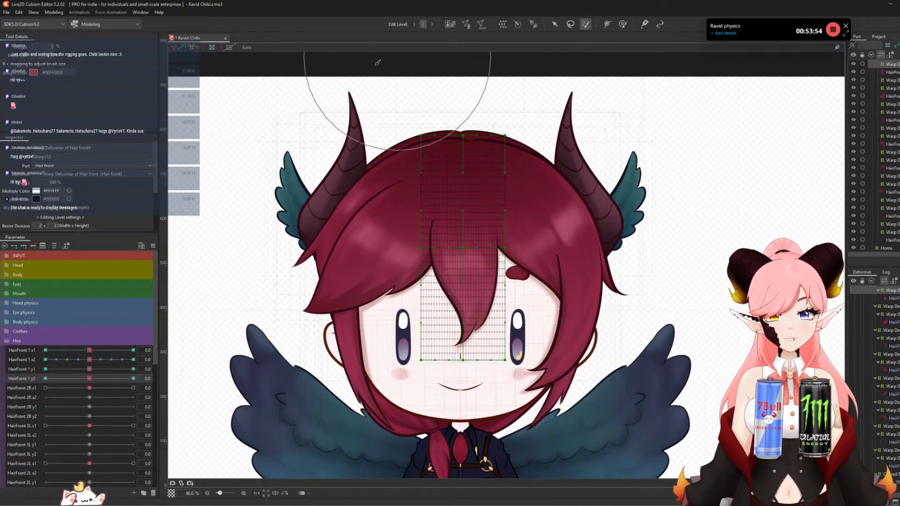
mouse_move(553, 124)
mouse_down()
mouse_move(457, 124)
mouse_move(356, 142)
mouse_move(410, 162)
mouse_move(518, 178)
mouse_move(223, 199)
mouse_move(512, 164)
mouse_up()
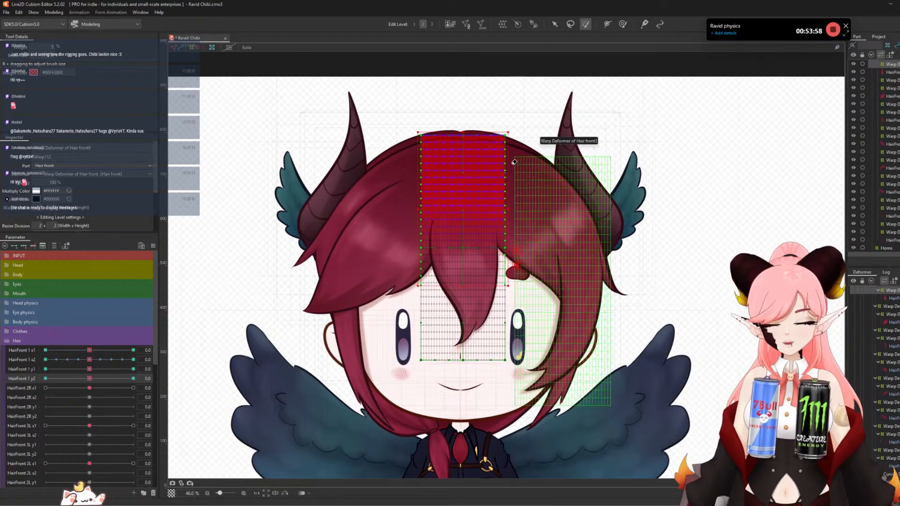
click(134, 350)
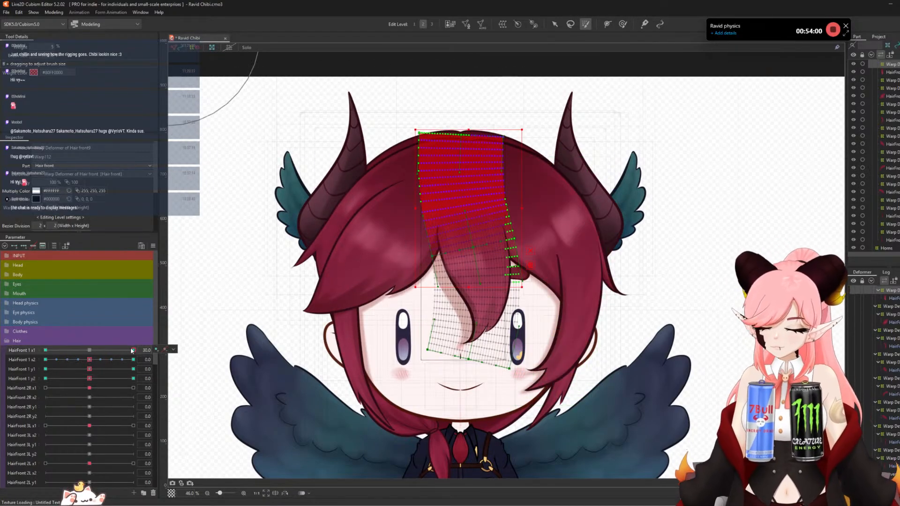
click(89, 350)
click(46, 350)
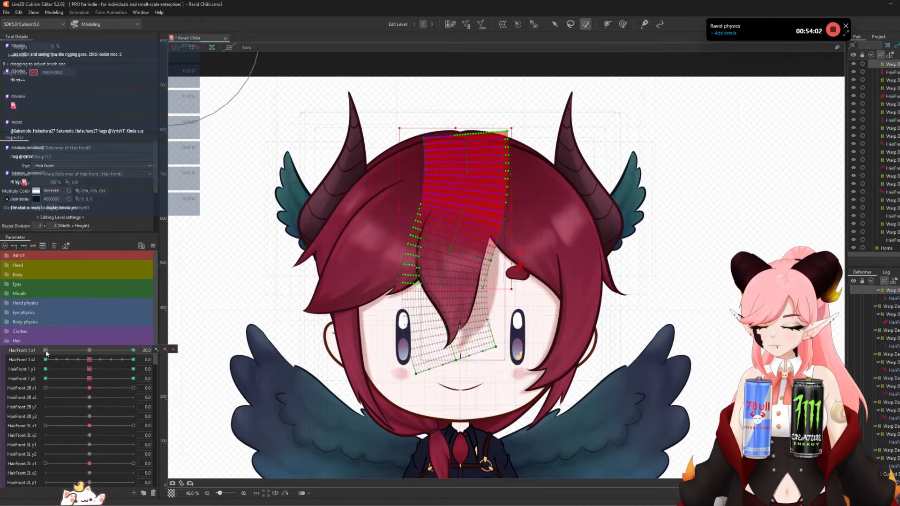
click(89, 350)
click(133, 369)
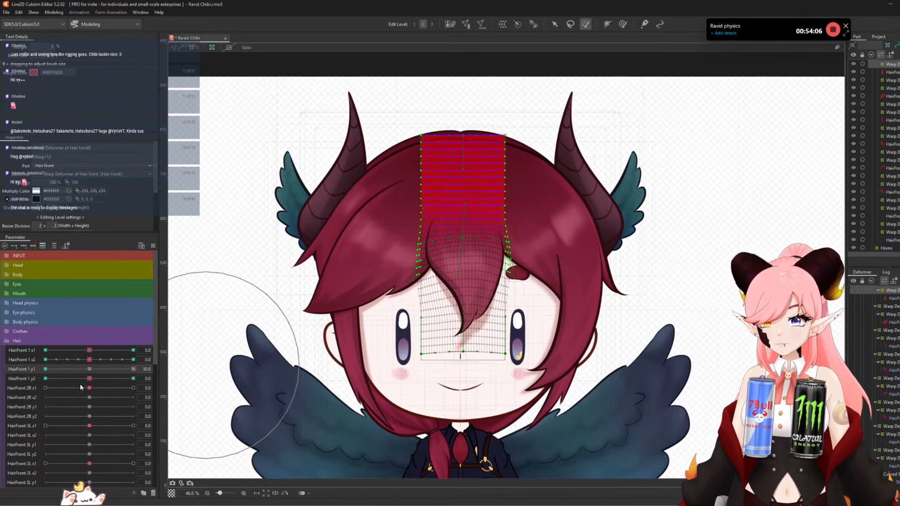
drag(88, 378, 92, 378)
click(89, 369)
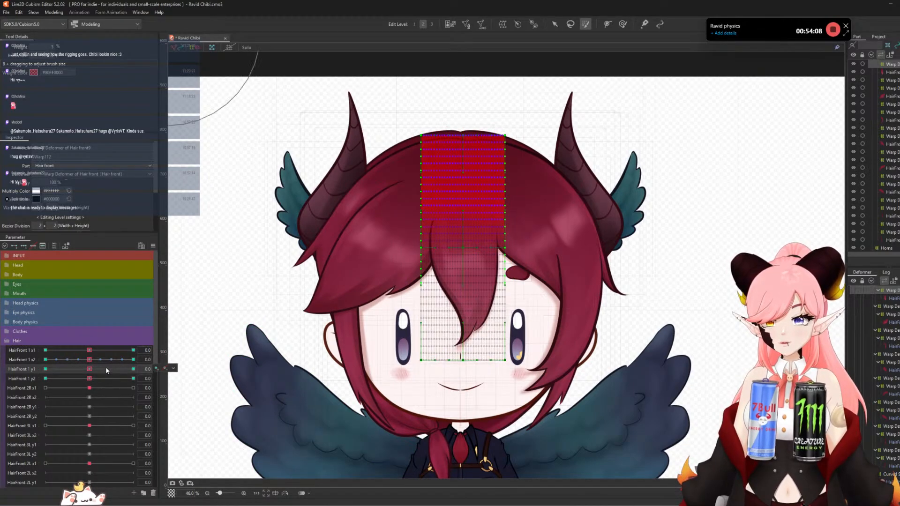
click(90, 351)
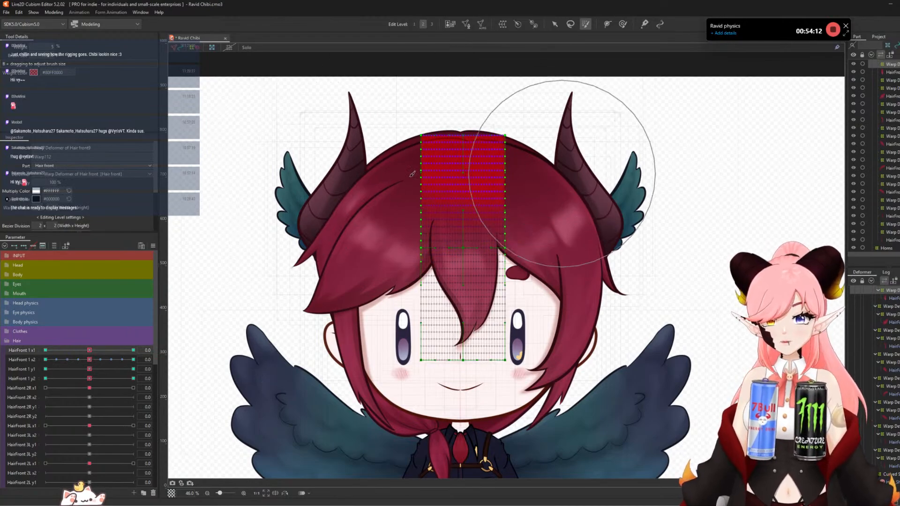
- Extend the brush selection down the centre strand's warp deformer, check HairFront 1 x2 at 30 and -30 and reset it to 0
mouse_move(412, 174)
mouse_down()
mouse_move(372, 173)
mouse_move(504, 192)
mouse_move(519, 207)
mouse_move(329, 219)
mouse_move(331, 245)
mouse_move(104, 267)
mouse_up()
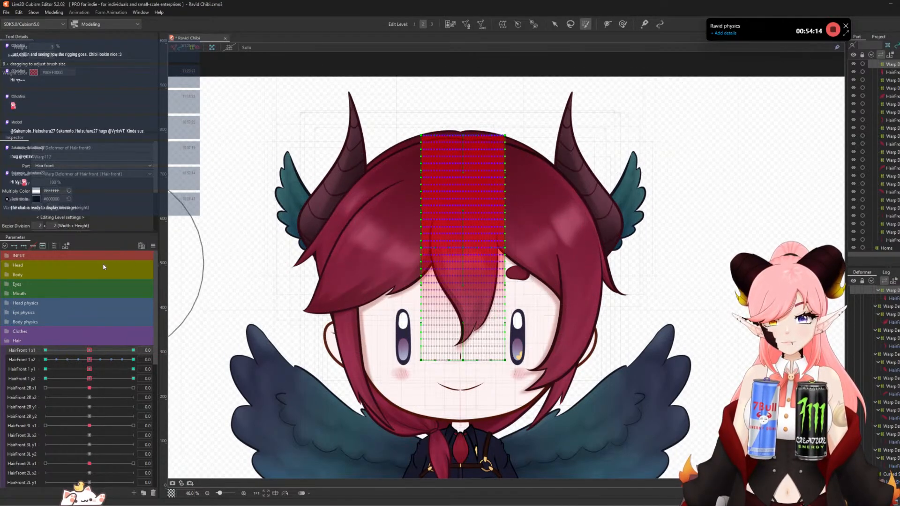
click(133, 360)
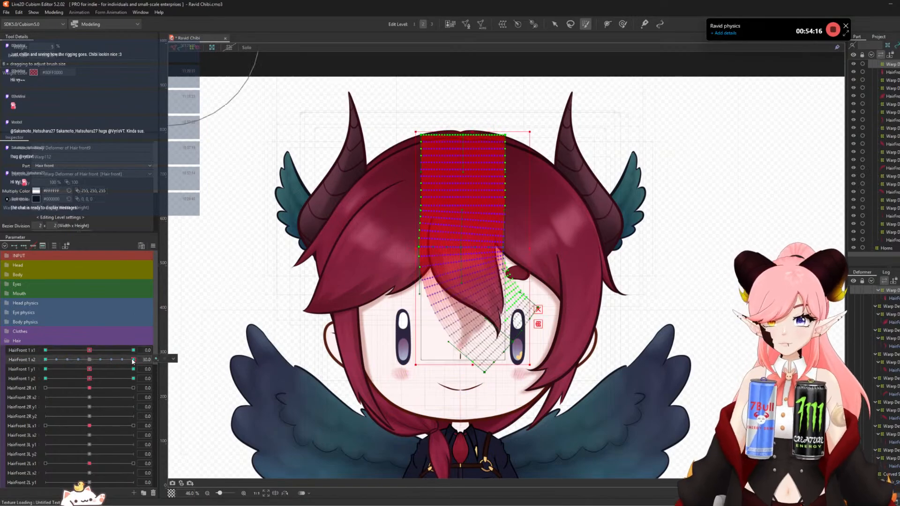
drag(128, 360, 122, 360)
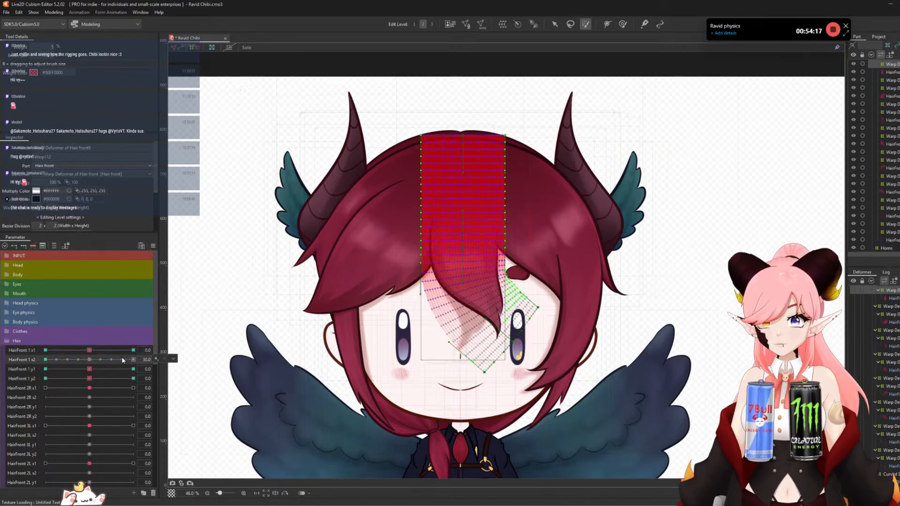
click(51, 360)
click(89, 359)
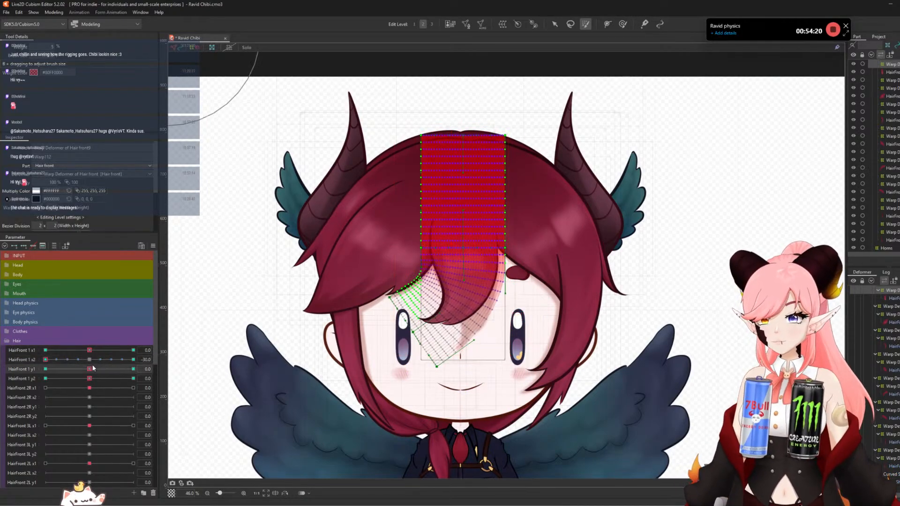
- Select the warp deformer keyed to HairFront 2R x1 and, at 30, bend its side-swept strand inward with a temporary deform path
scroll(92, 389, down, 1)
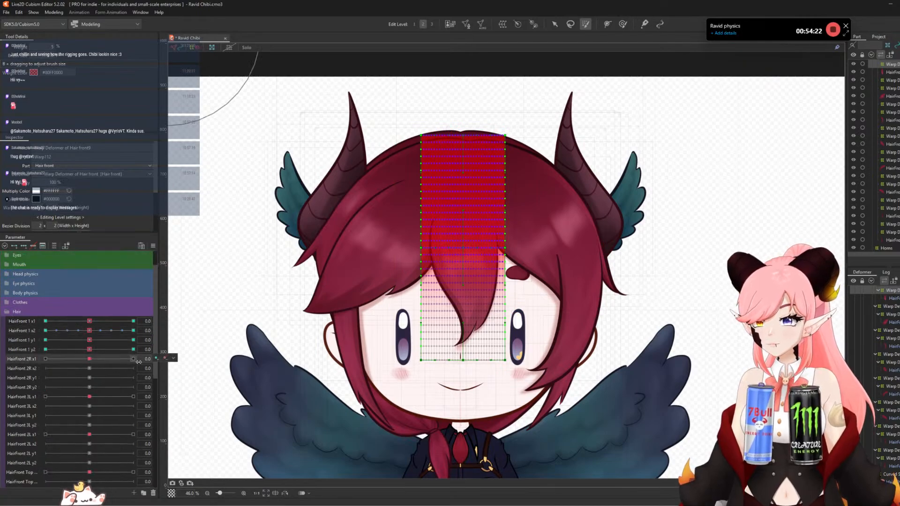
click(173, 357)
click(179, 361)
scroll(429, 164, down, 3)
scroll(348, 188, up, 3)
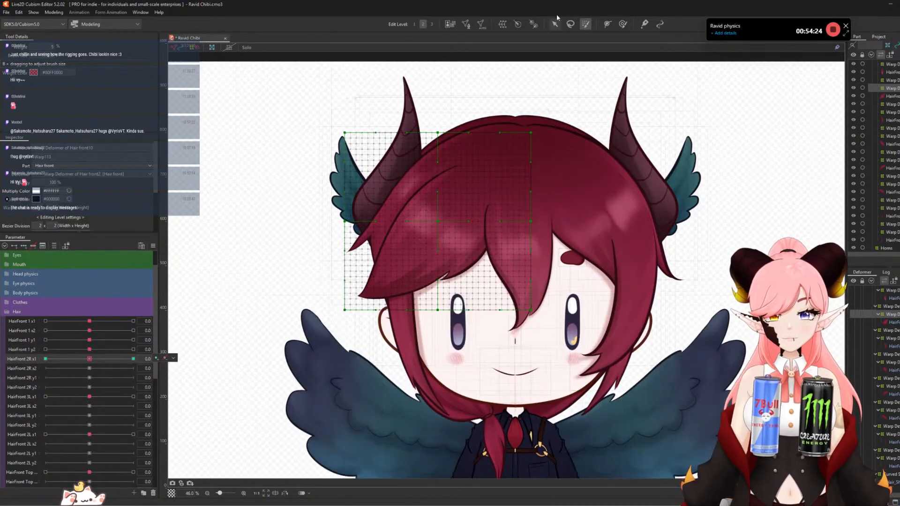
click(555, 23)
click(133, 358)
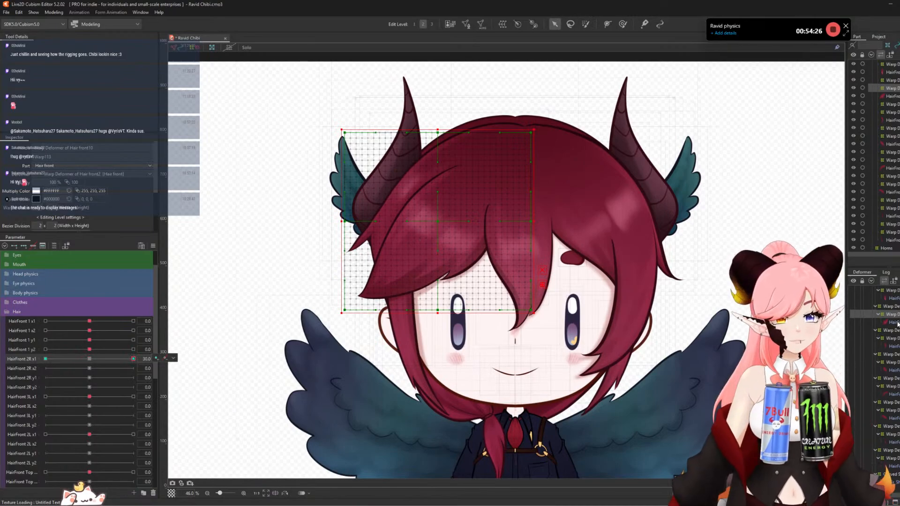
key(ctrl+t)
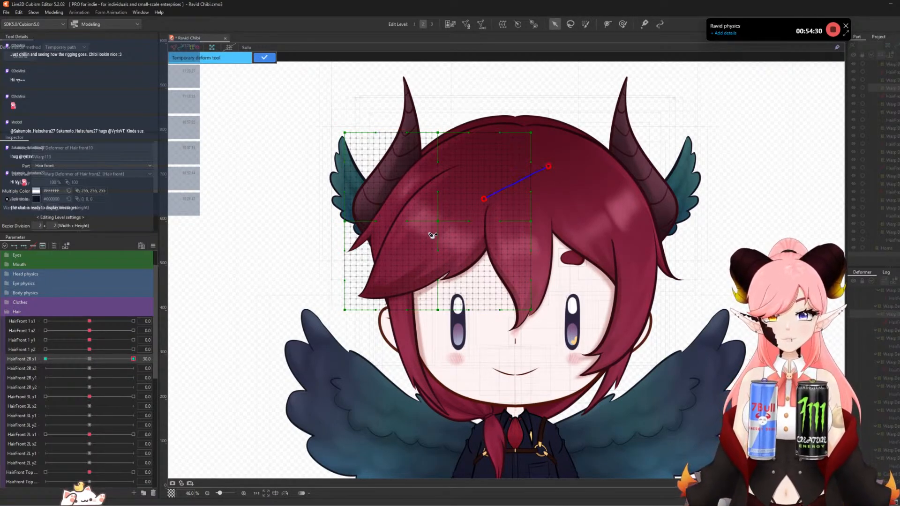
click(316, 331)
drag(428, 233, 442, 242)
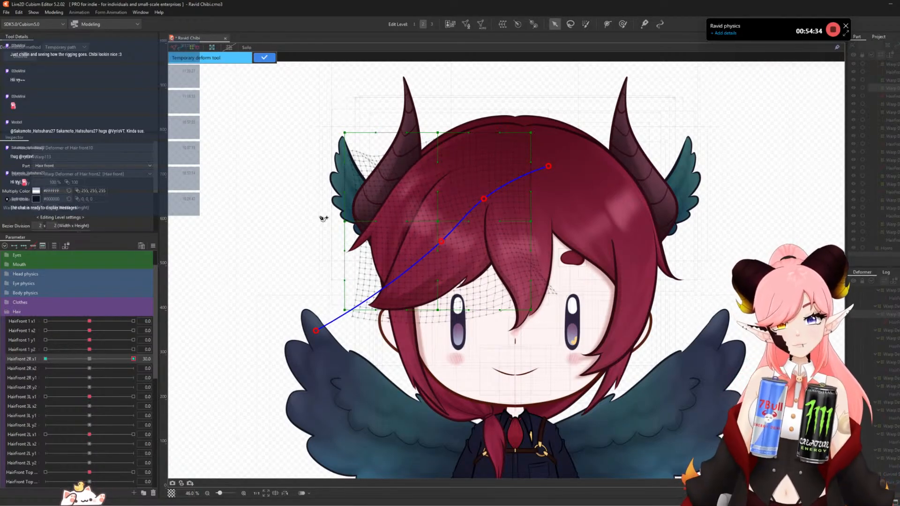
click(264, 57)
- At HairFront 2R x1 = -30, bend the side-swept strand outward with a temporary deform path, test the sweep and reset the parameter to 0
click(45, 358)
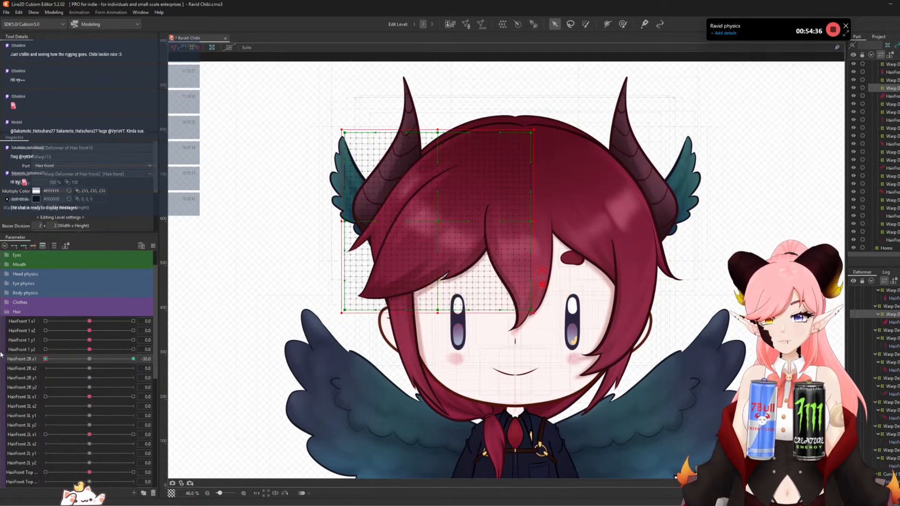
click(491, 192)
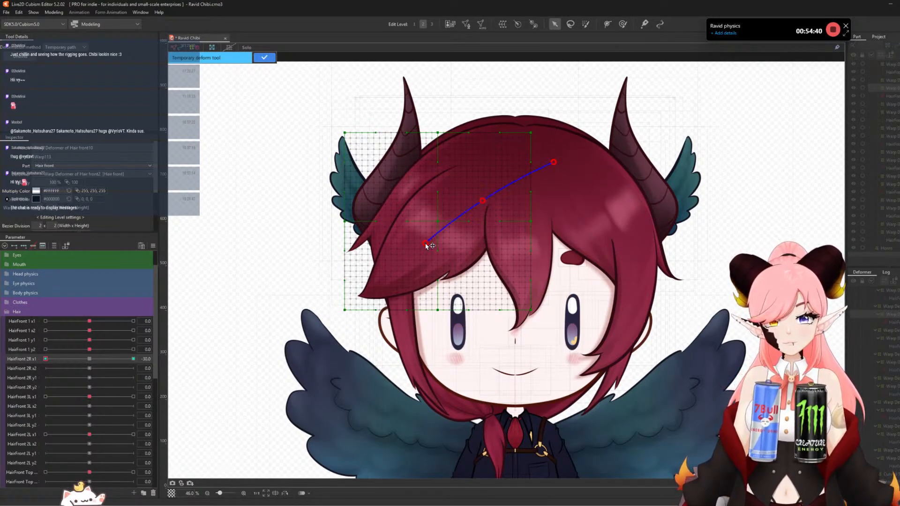
drag(424, 243, 410, 240)
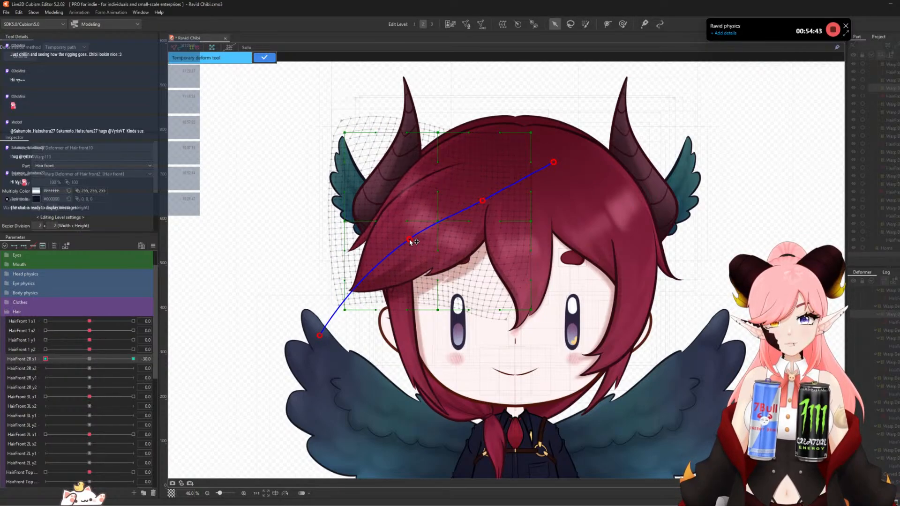
click(263, 58)
click(56, 359)
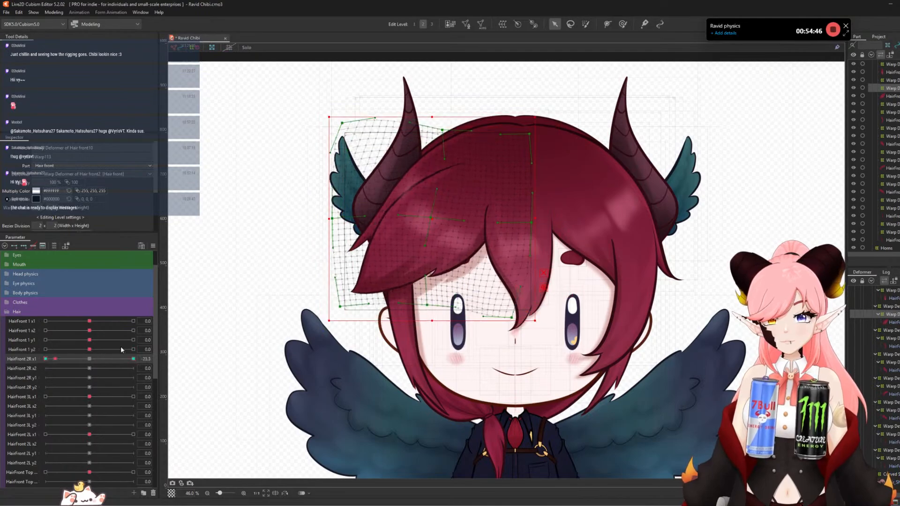
drag(121, 347, 15, 358)
click(89, 358)
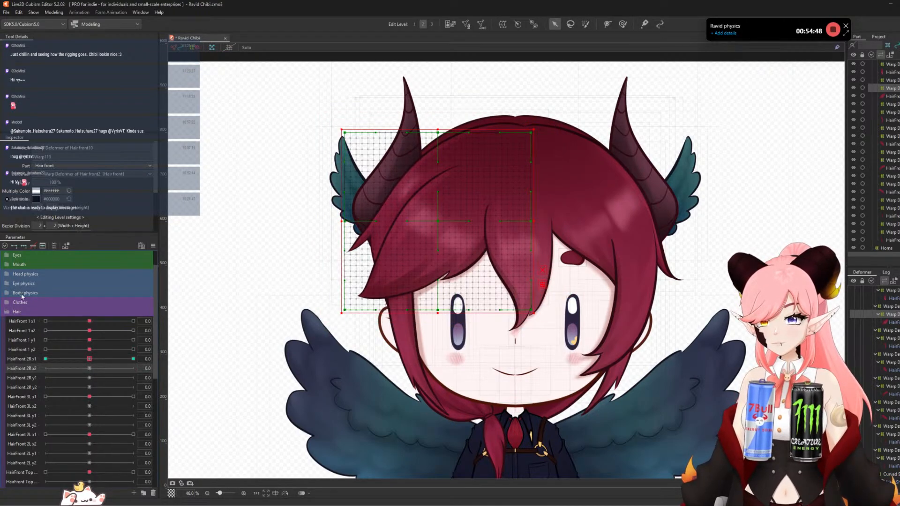
- Refine the side-swept strand's tip at HairFront 2R x1 = -30 and 30 with the deform brush, then reset the parameter to 0
drag(82, 360, 0, 360)
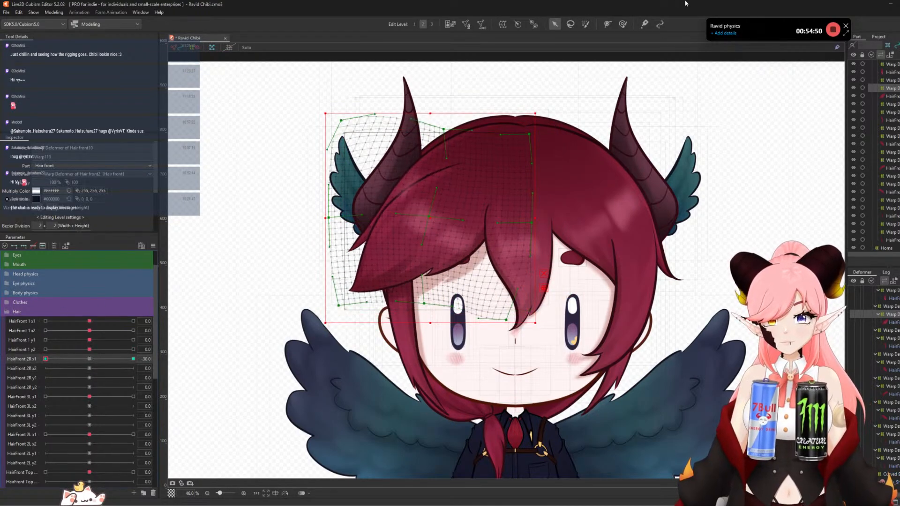
click(623, 24)
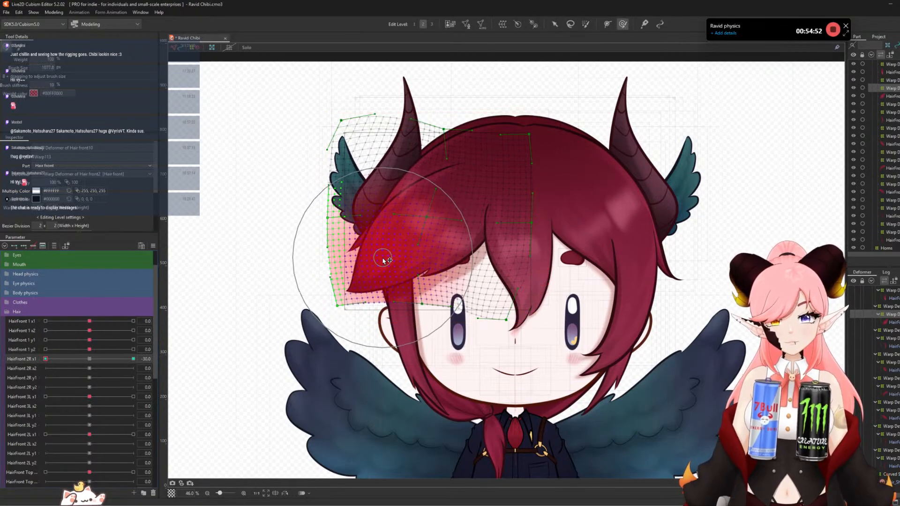
drag(50, 359, 136, 359)
drag(354, 317, 368, 315)
drag(129, 360, 45, 359)
click(555, 25)
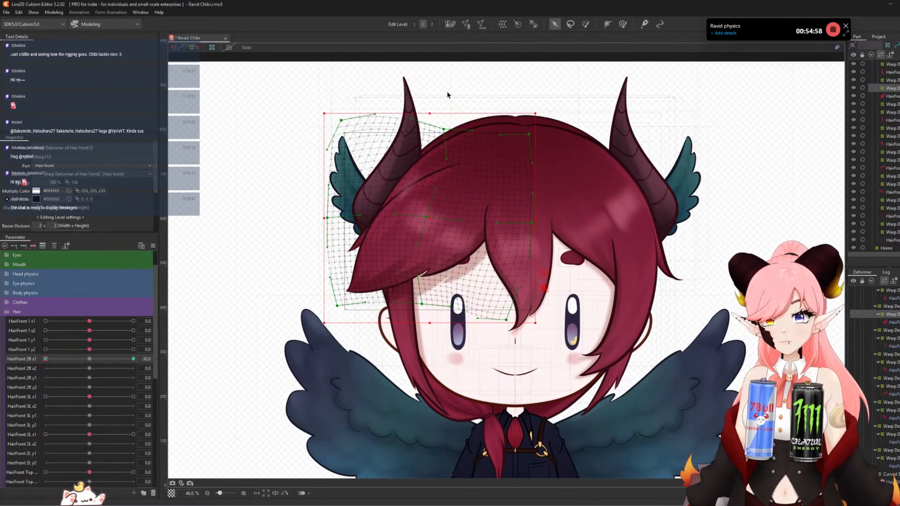
click(89, 359)
- Add keys to HairFront 2R x2 and, at 30, pull the side-swept strand's tip inward with the deform brush
click(21, 370)
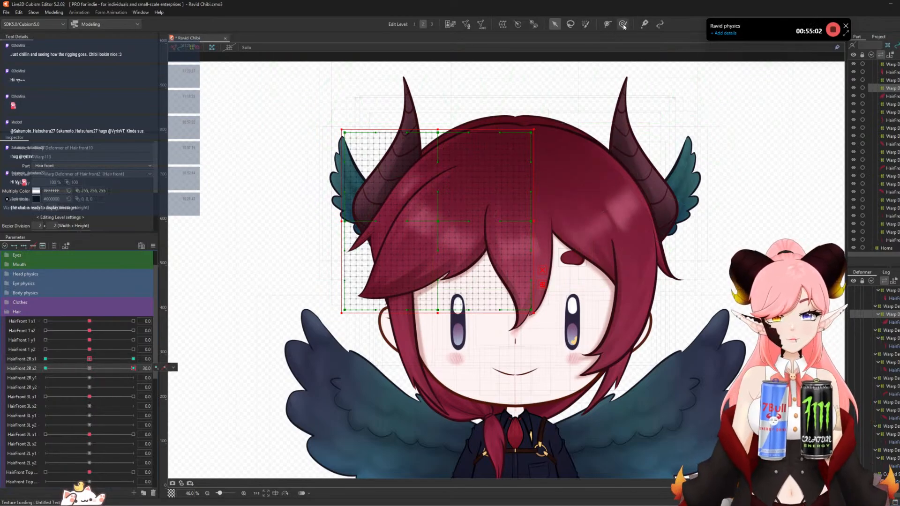
key(b)
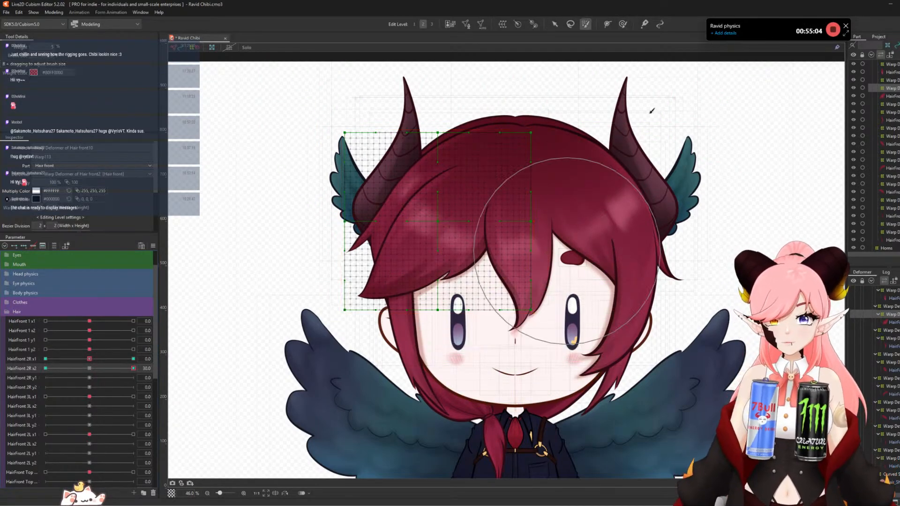
click(623, 24)
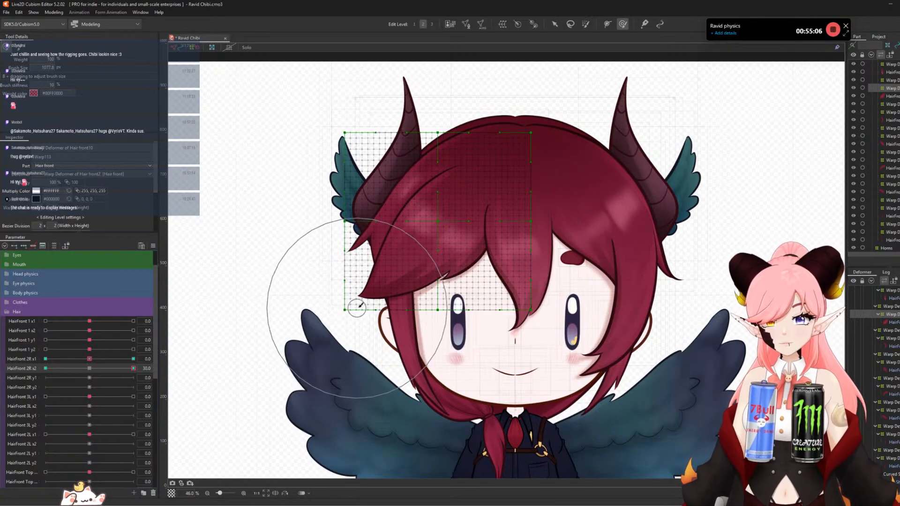
drag(342, 305, 379, 314)
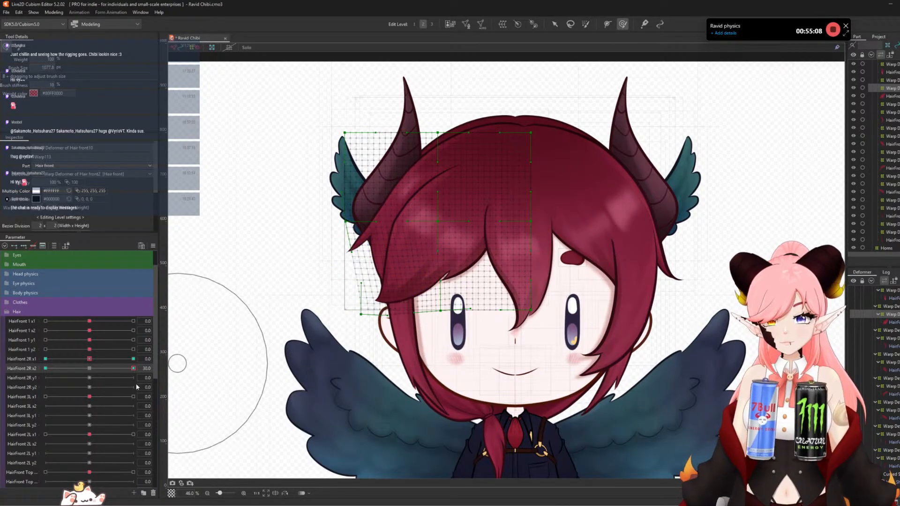
- At HairFront 2R x2 = -30, push the side-swept strand's tip outward with the deform brush, test the sweep and reset the parameter to 0
drag(133, 368, 46, 369)
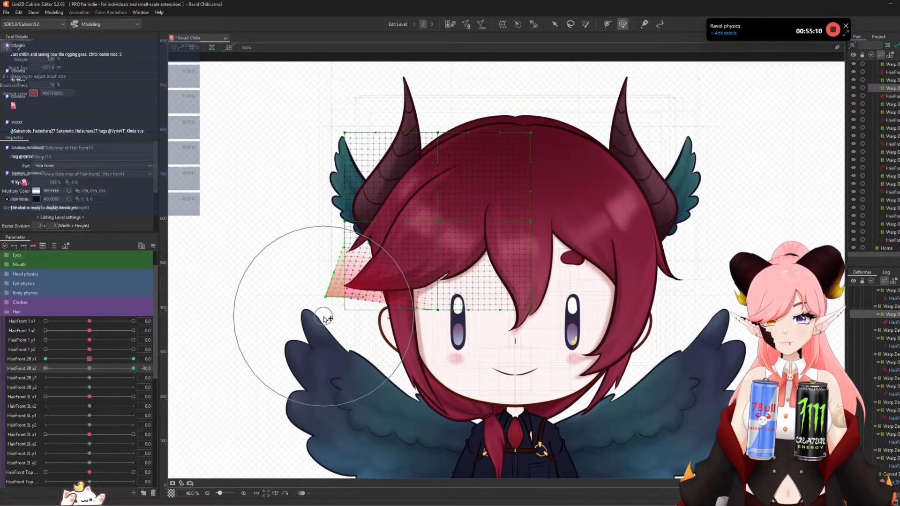
drag(292, 314, 280, 302)
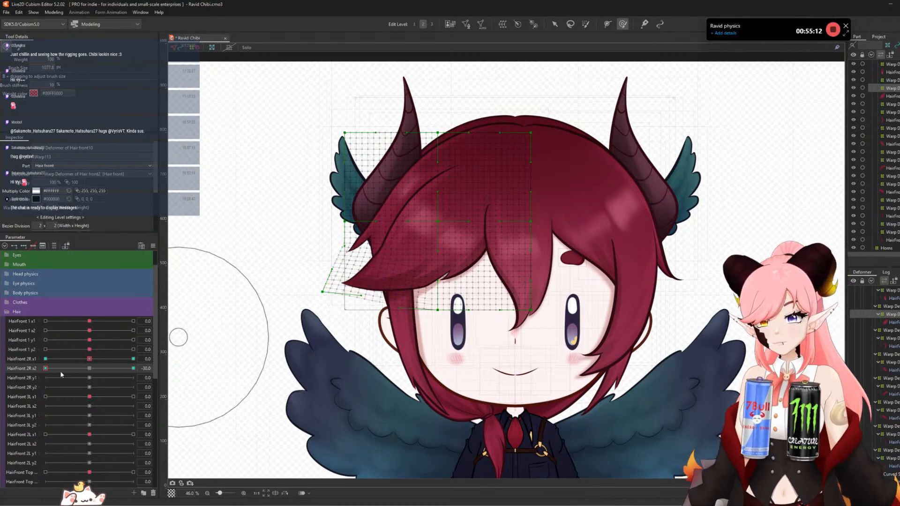
drag(45, 368, 337, 383)
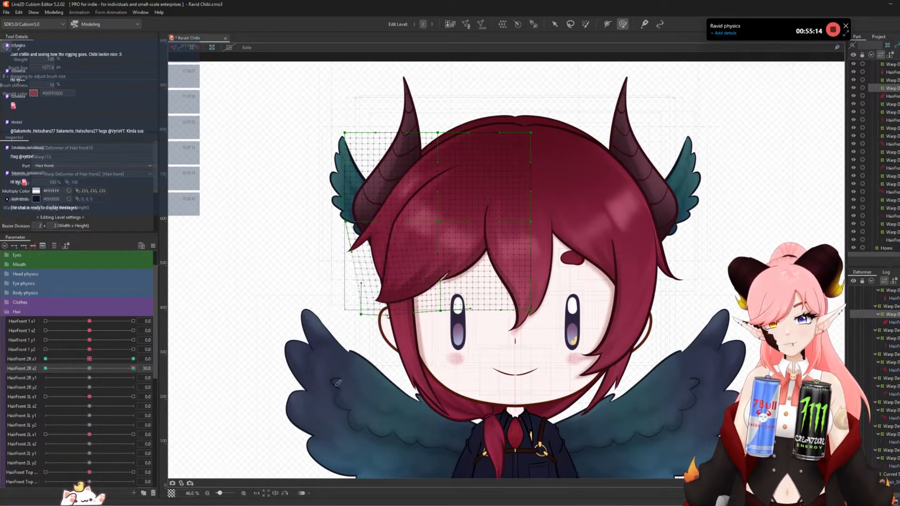
click(46, 368)
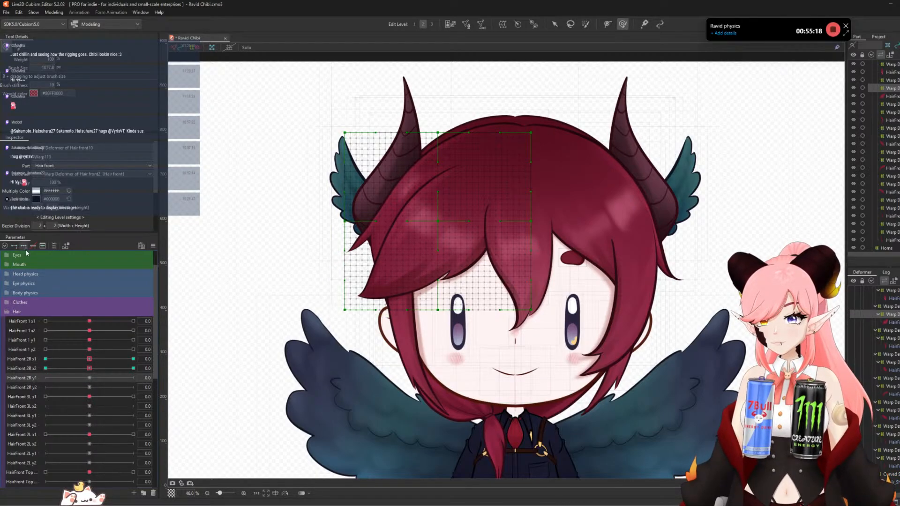
- Add keys to HairFront 2R y1 and, at 30, bend the side-swept strand upward with a temporary deform path
click(133, 377)
click(554, 24)
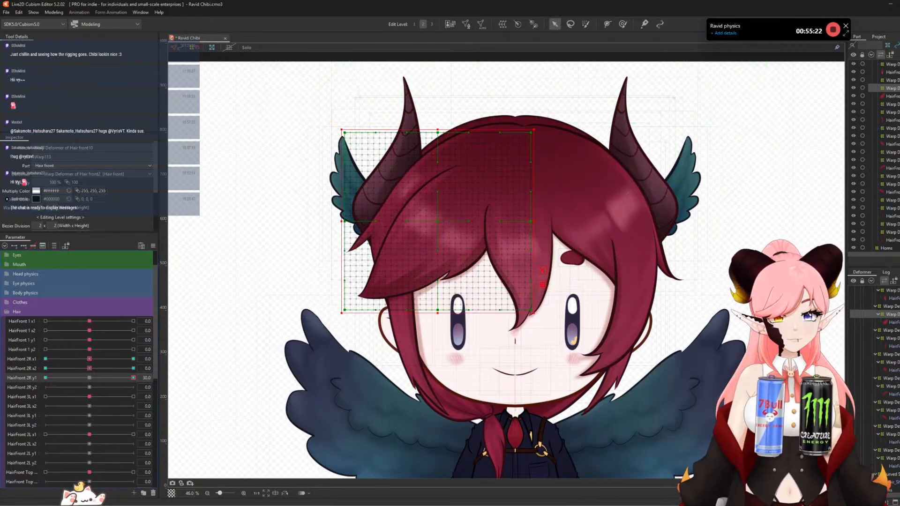
key(t)
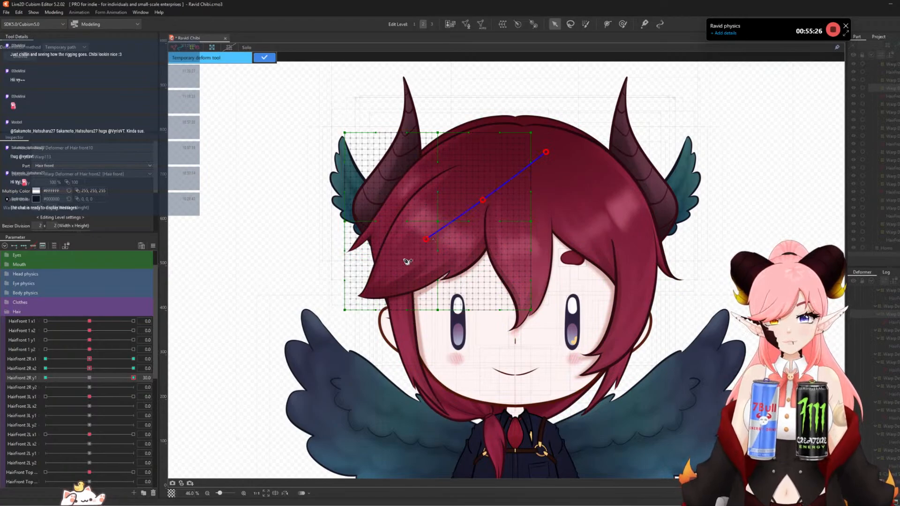
click(330, 334)
drag(426, 244, 422, 225)
click(264, 58)
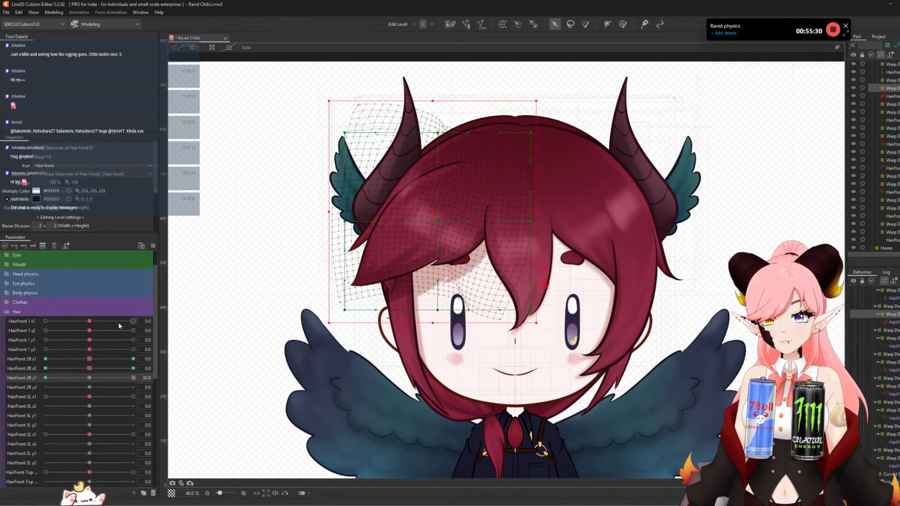
- At HairFront 2R y1 = -30, bend the side-swept strand downward with a temporary deform path and reset the parameter to 0
click(46, 378)
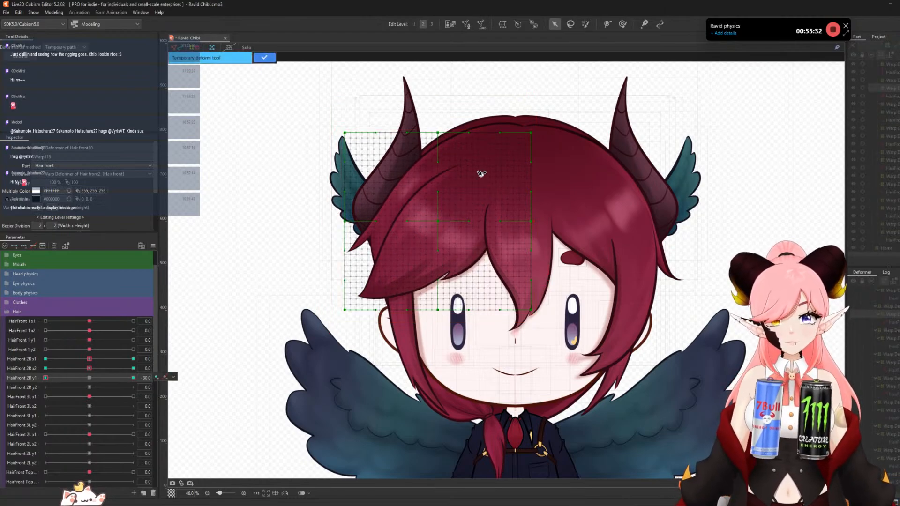
click(551, 149)
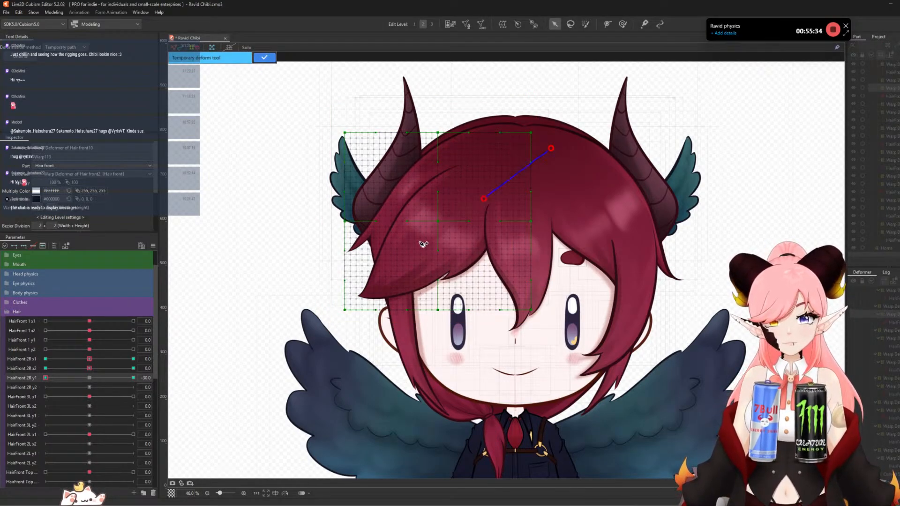
click(319, 334)
drag(425, 235, 431, 252)
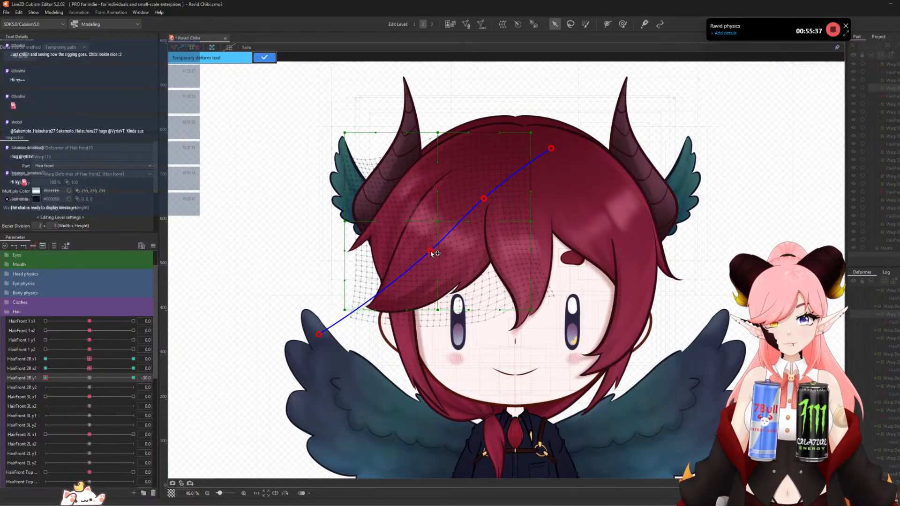
click(265, 57)
click(94, 378)
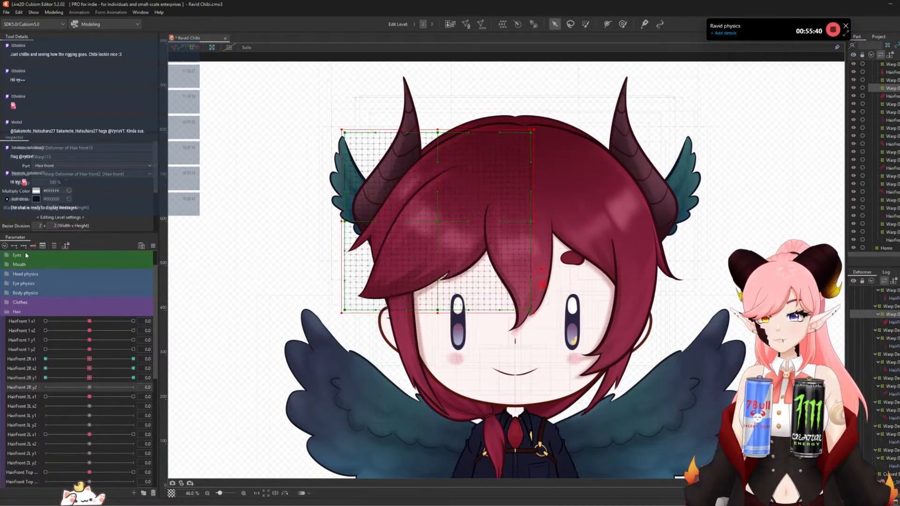
- Add keys to HairFront 2R y2 and, at 30, curl the side-swept strand's tip upward with a temporary deform path
click(134, 387)
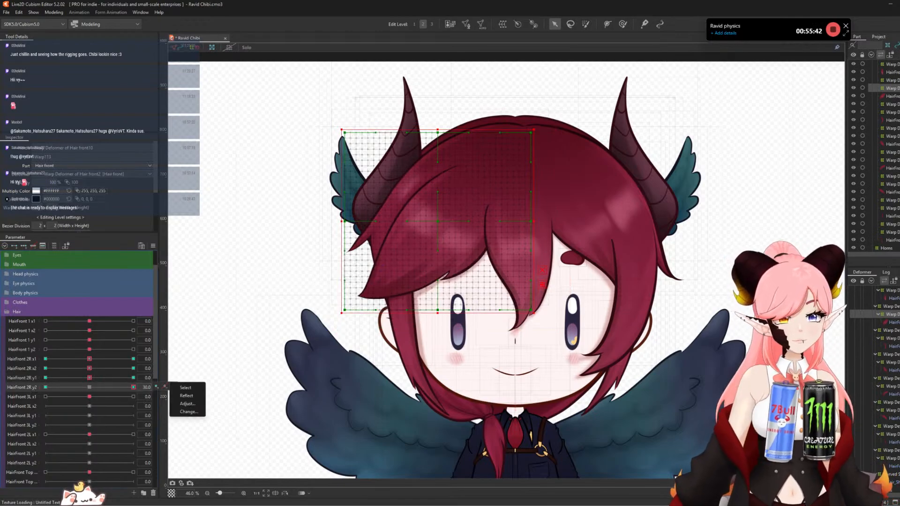
click(530, 291)
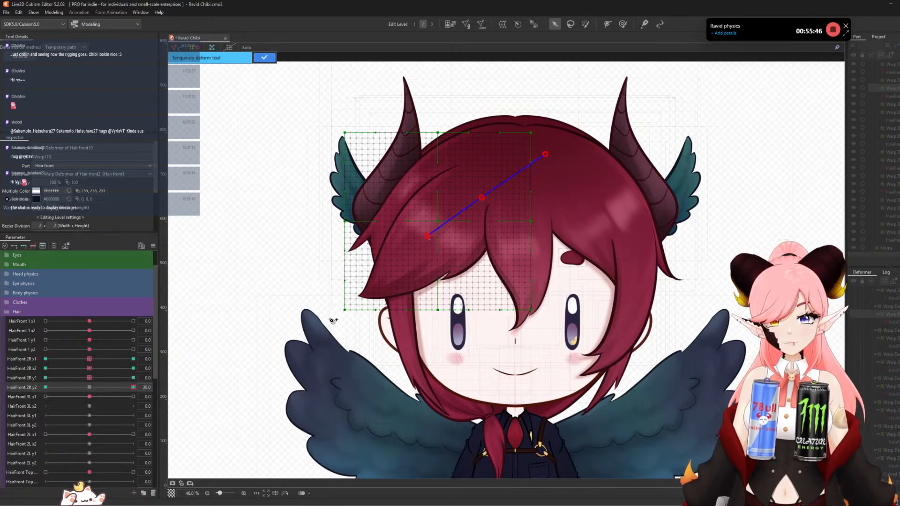
drag(333, 320, 320, 251)
click(265, 57)
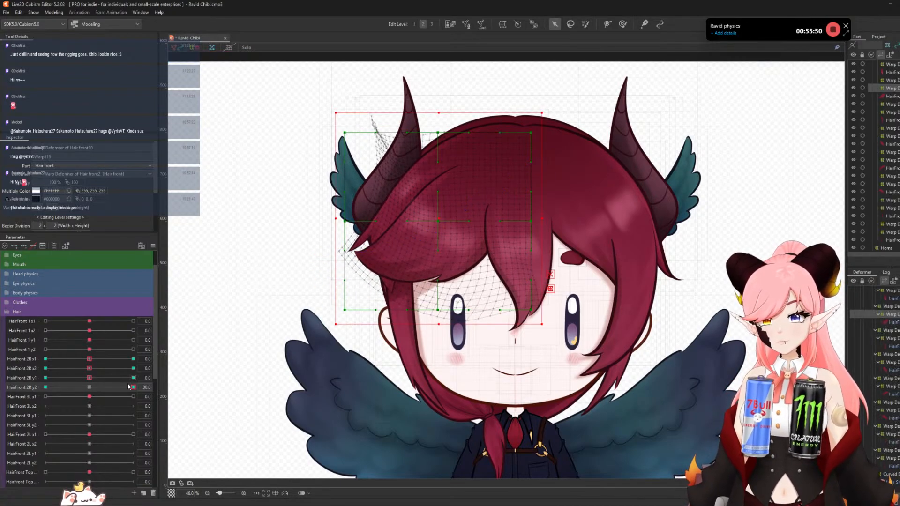
- At HairFront 2R y2 = -30, bend the strand's tip downward with a temporary deform path, check 30 and reset the parameter to 0
click(45, 387)
key(t)
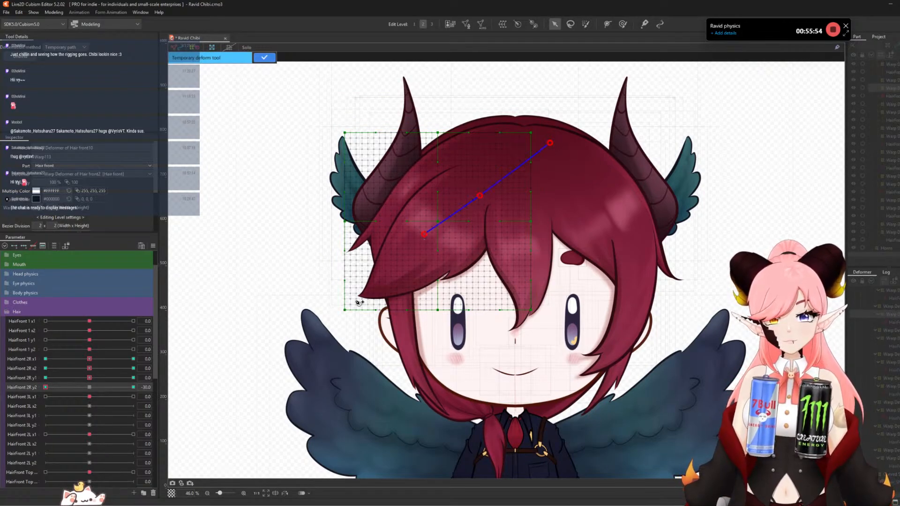
drag(333, 329, 378, 360)
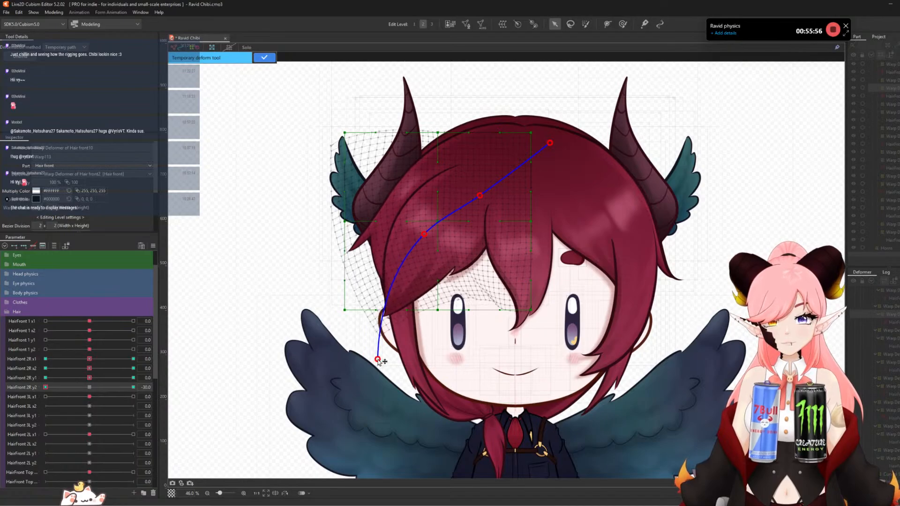
click(264, 57)
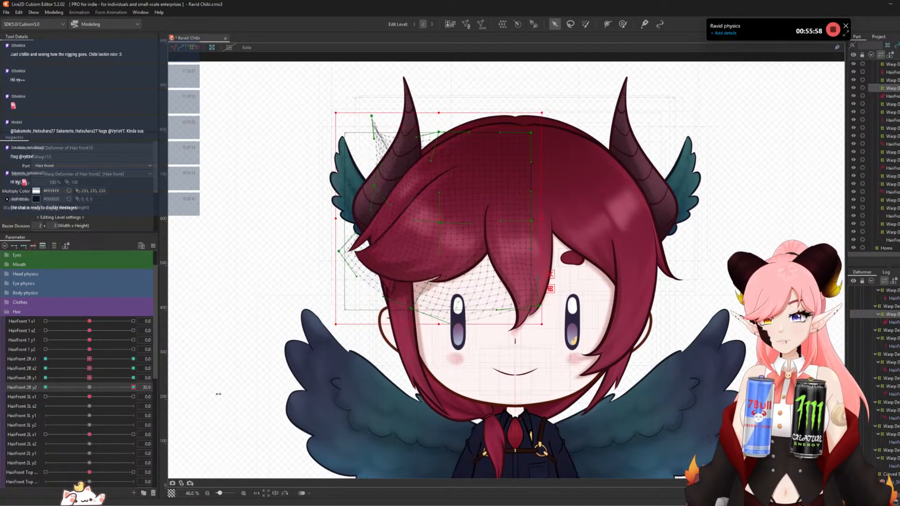
click(102, 389)
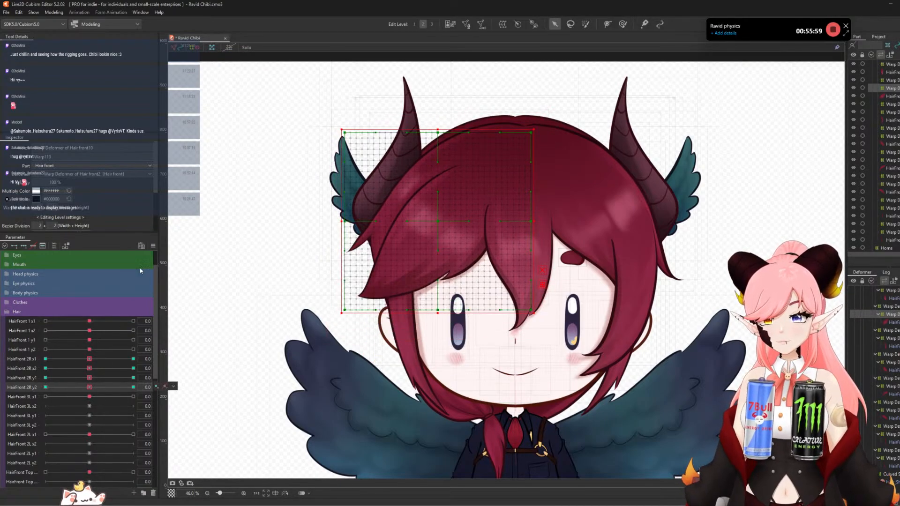
- Set the extended interpolation of HairFront 2R y2 to Ellipse Interpolation
click(154, 247)
click(235, 385)
click(454, 245)
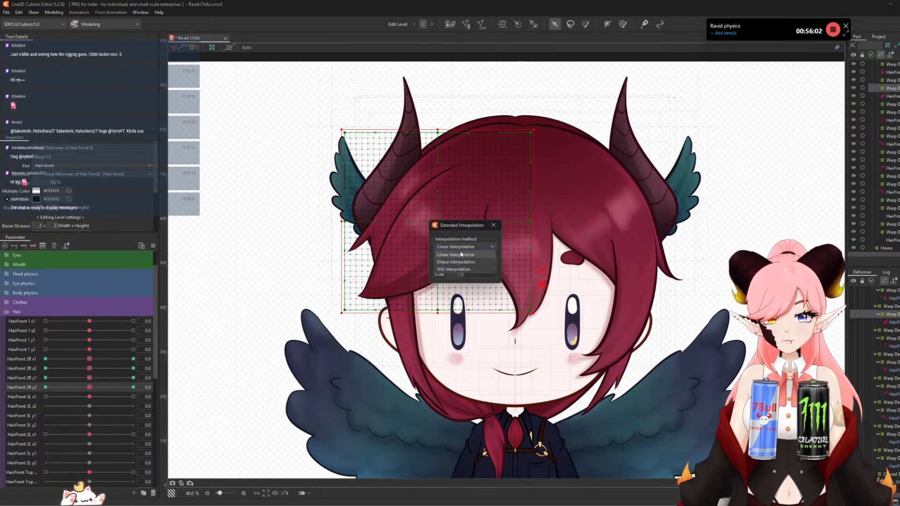
click(461, 261)
click(473, 265)
click(463, 282)
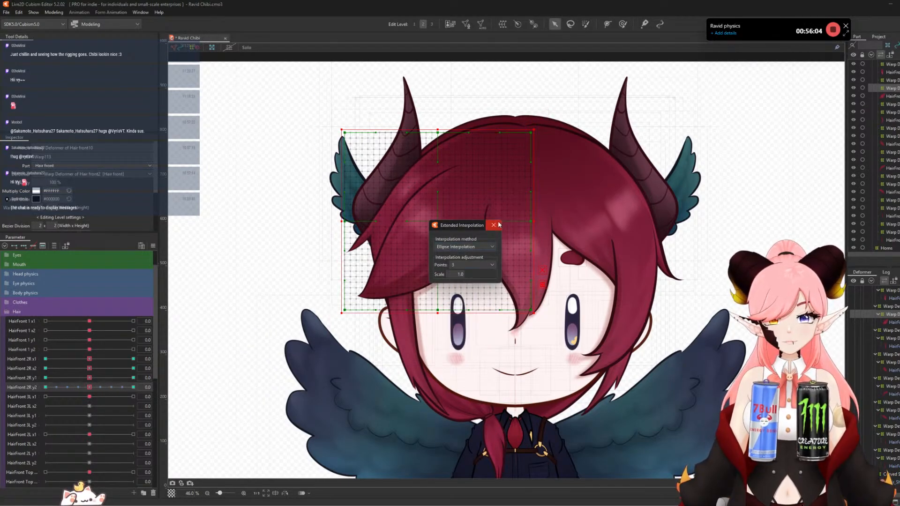
click(493, 226)
- Refine the side-swept strand's tip at HairFront 2R y2 = 30 with the deform brush, test down to -30 and reset the parameter to 0
drag(90, 387, 172, 394)
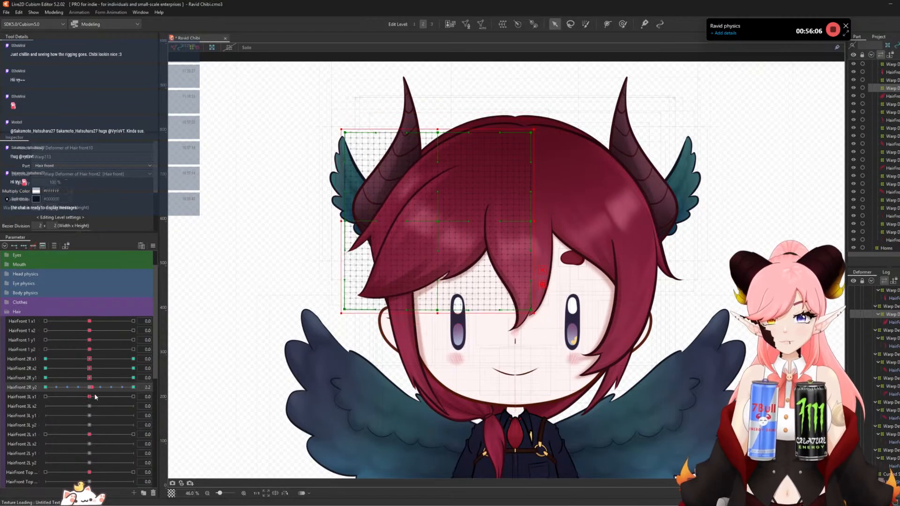
click(622, 24)
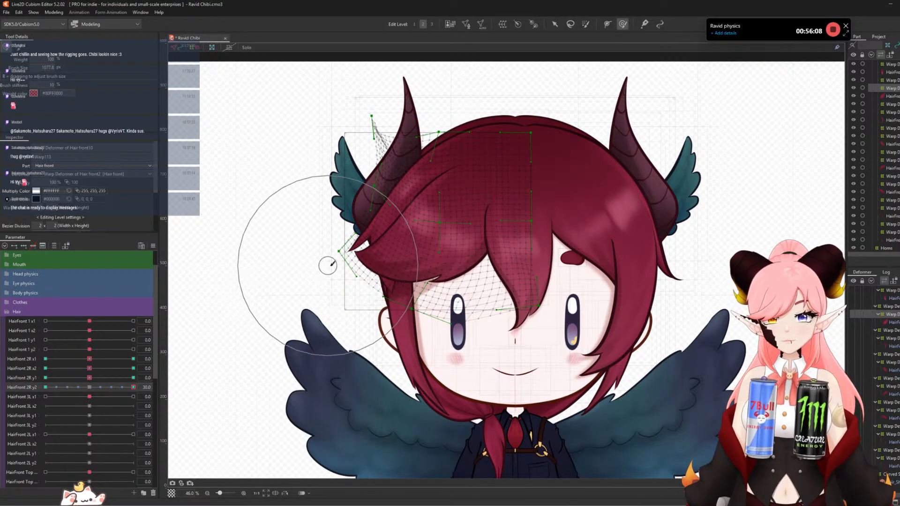
drag(328, 264, 325, 266)
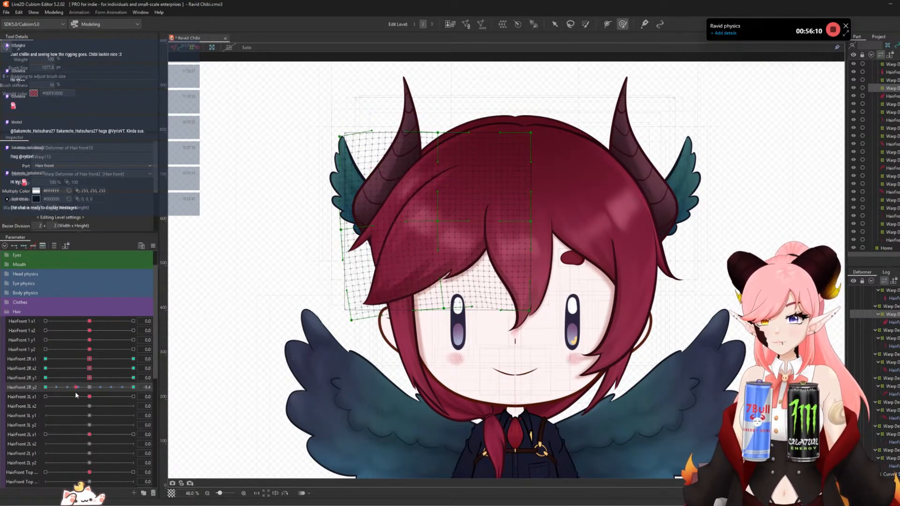
mouse_move(133, 387)
mouse_down()
mouse_move(20, 385)
mouse_move(105, 388)
mouse_move(33, 388)
mouse_up()
click(557, 23)
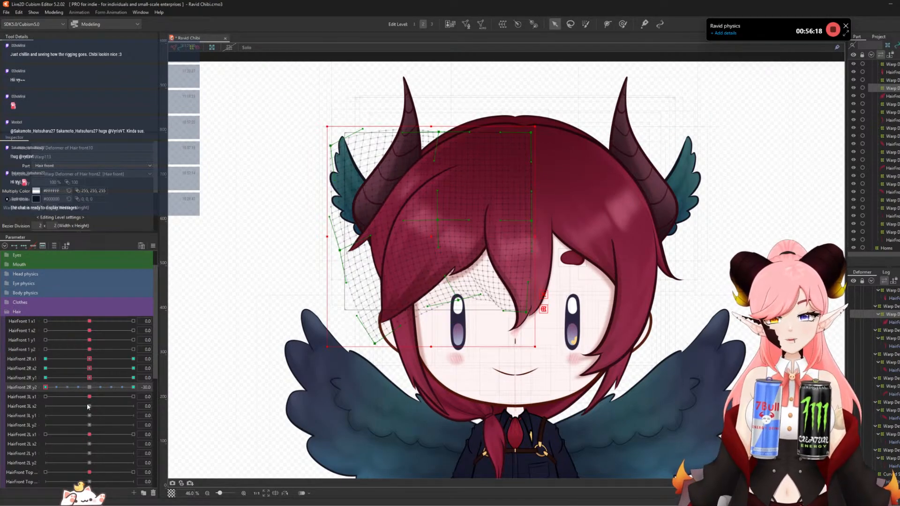
click(96, 388)
- Brush-select the warp deformer's inner side and paste its neutral shape at HairFront 2R x1 = 30 and -30, then reset the parameter to 0
click(585, 23)
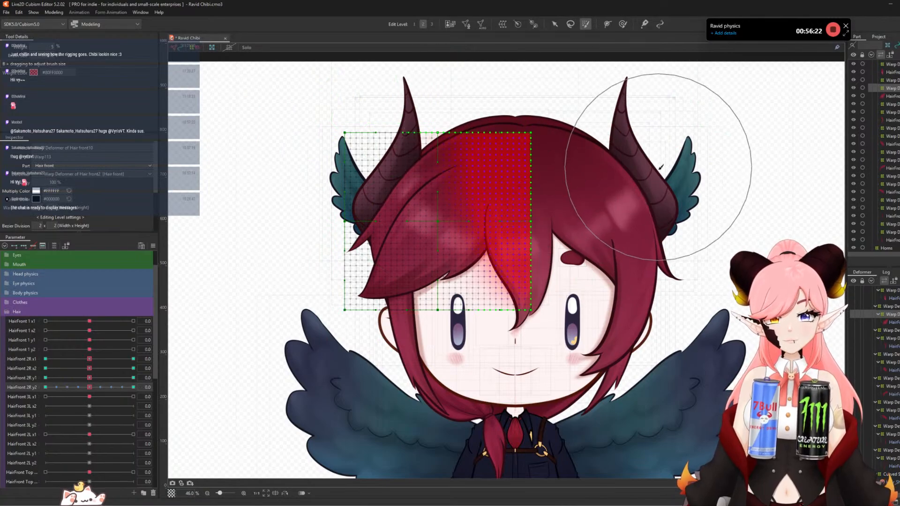
click(132, 358)
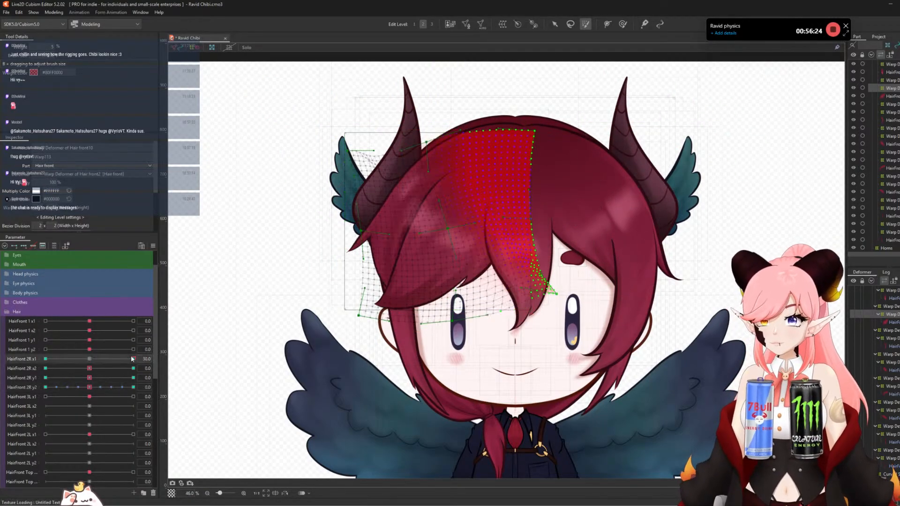
key(ctrl+v)
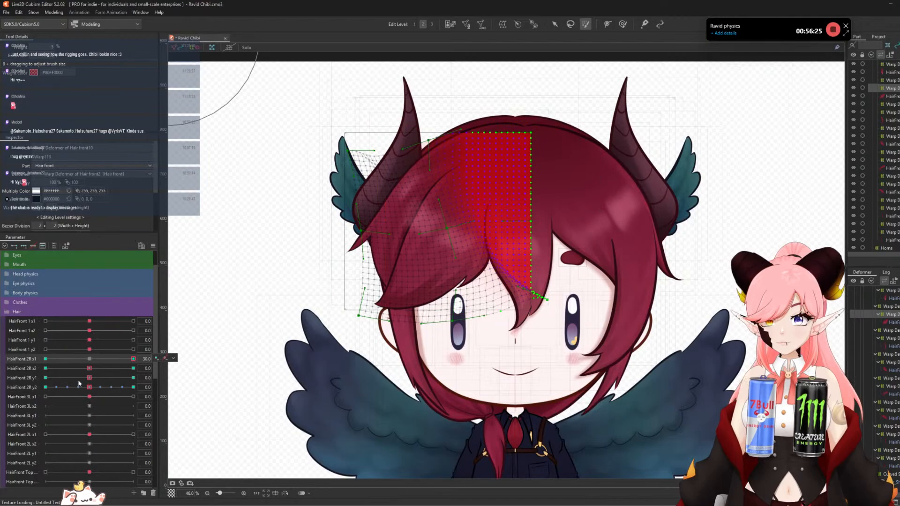
click(55, 359)
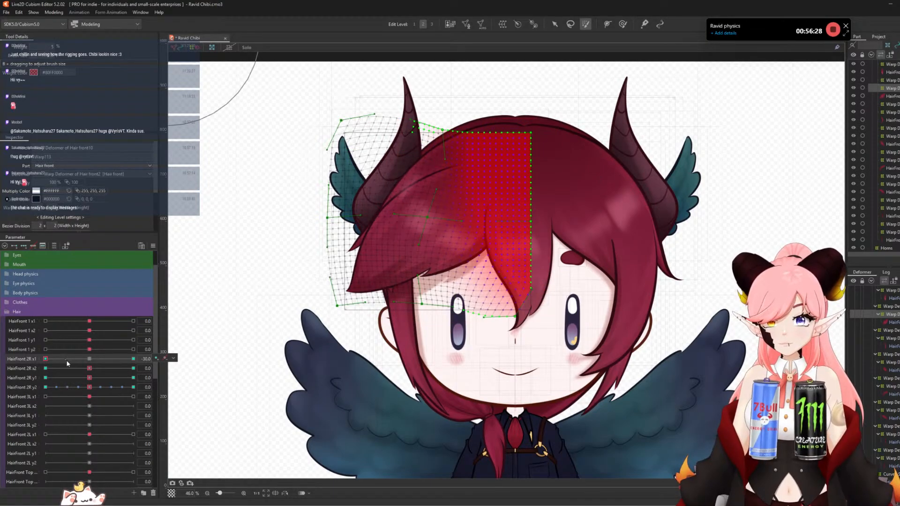
click(89, 359)
- Paste the neutral shape onto the selected inner side at HairFront 2R y1 = 30 and -30, then reset the parameter to 0
click(133, 378)
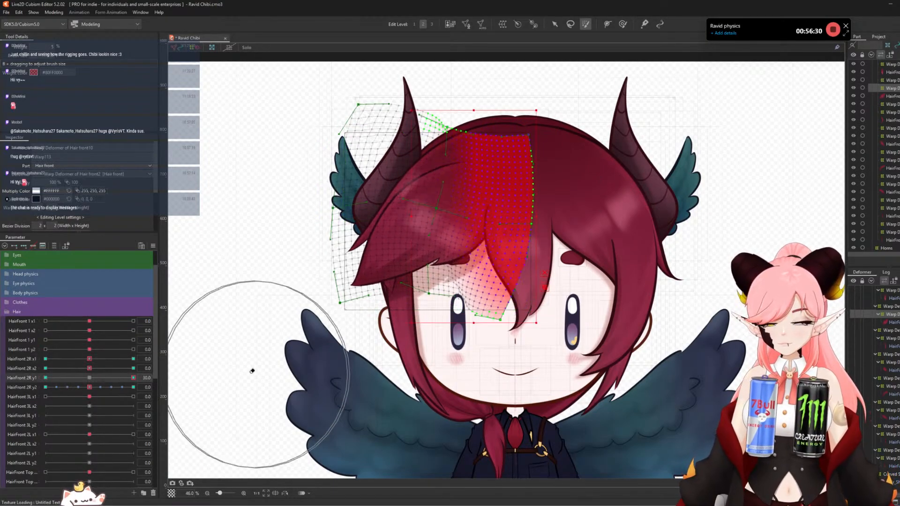
key(ctrl+v)
click(46, 377)
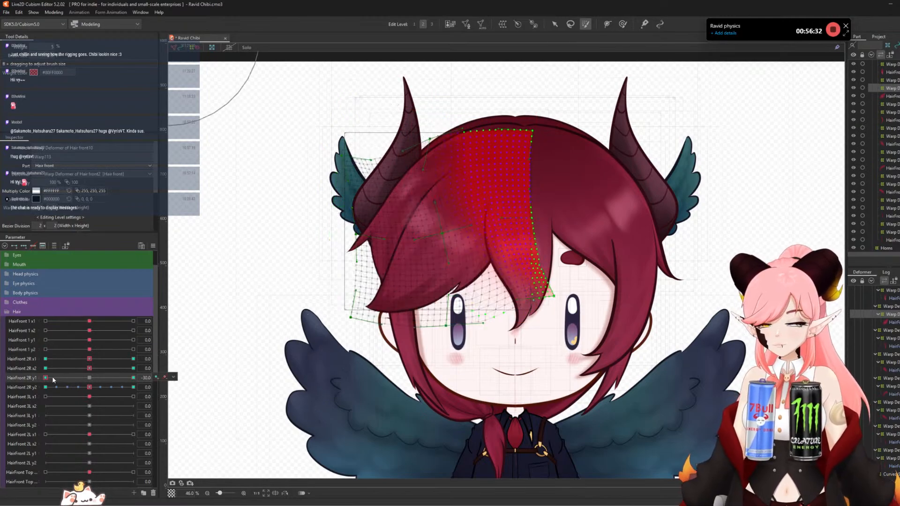
click(92, 378)
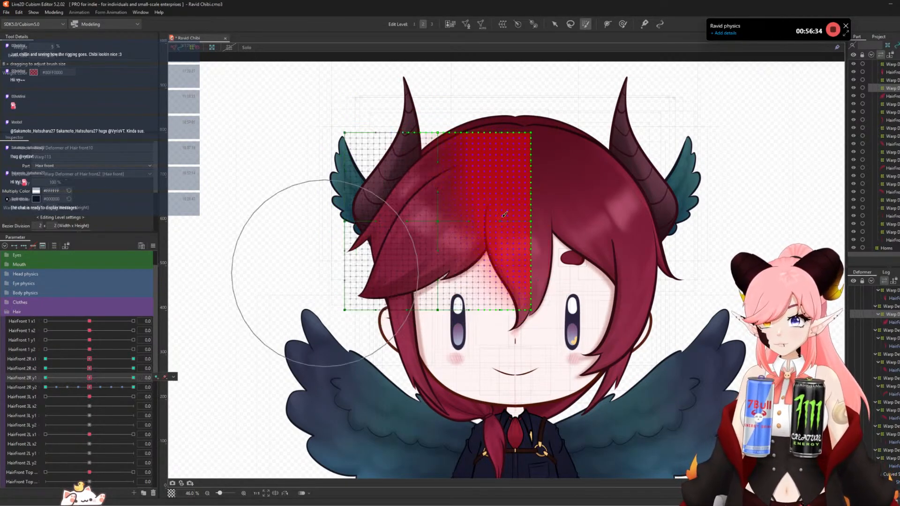
- Extend the brush selection across the warp deformer's upper area, paste the neutral shape at HairFront 2R x2 = 30 and -30, and reset to 0
mouse_move(542, 230)
mouse_down()
mouse_move(469, 185)
mouse_move(434, 177)
mouse_move(617, 150)
mouse_up()
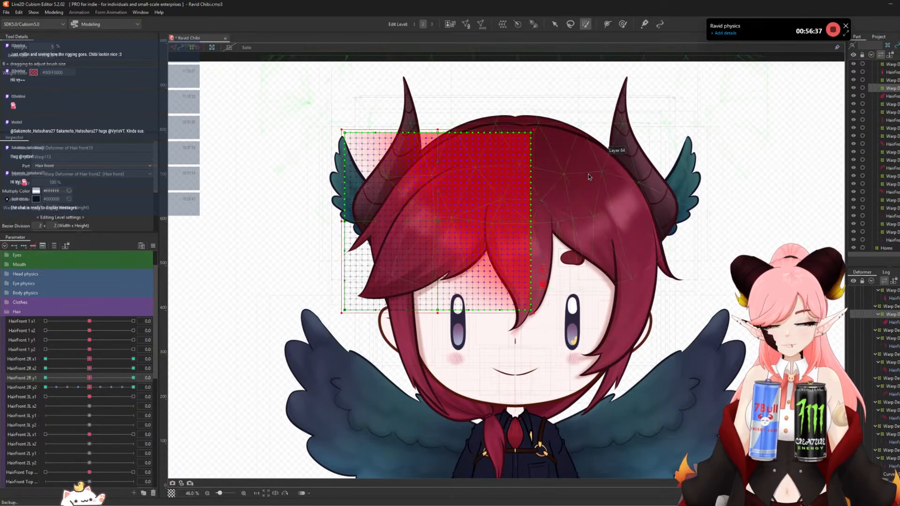
click(133, 369)
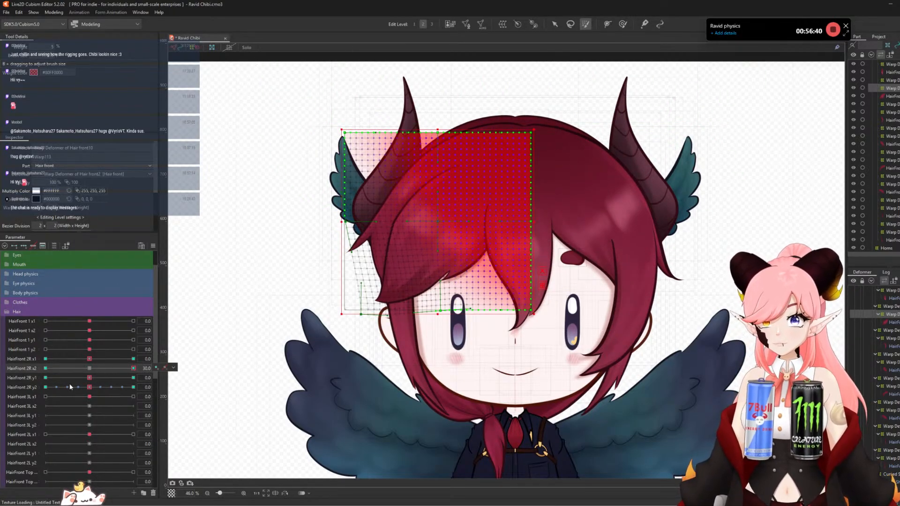
click(45, 368)
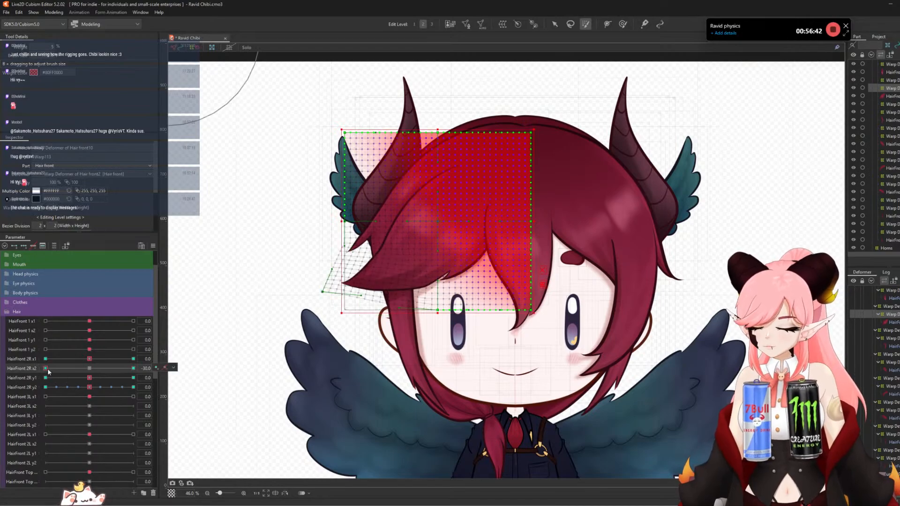
click(89, 368)
- Try pasting the neutral shape onto the selected area at HairFront 2R y1 = 30 and -30, undo it and reset the parameter to 0
click(134, 378)
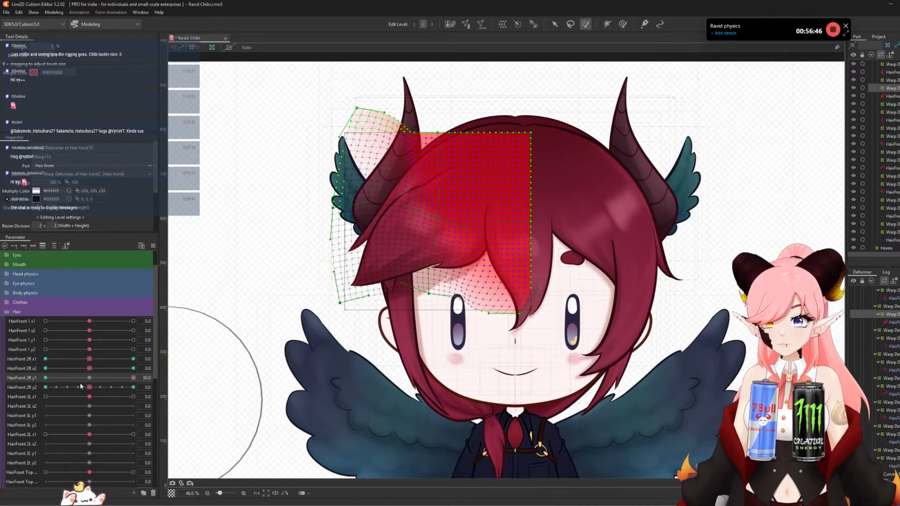
click(52, 377)
click(89, 378)
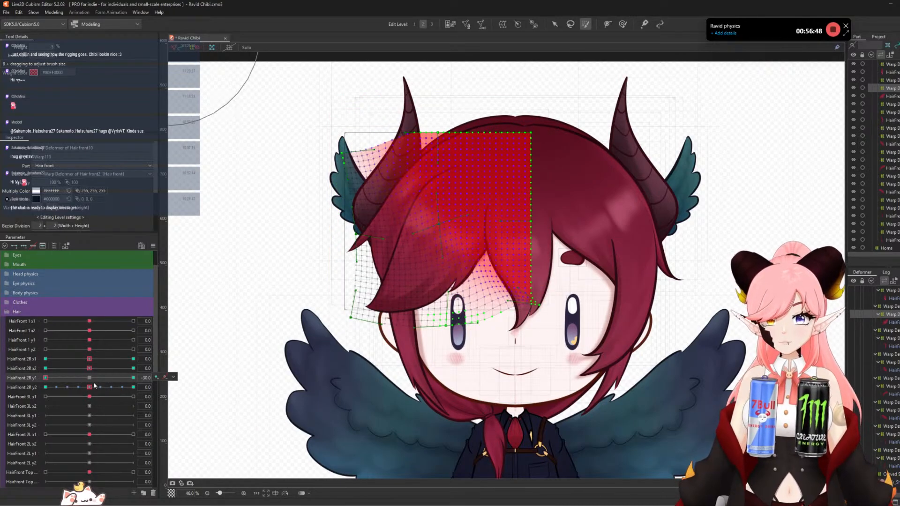
click(133, 377)
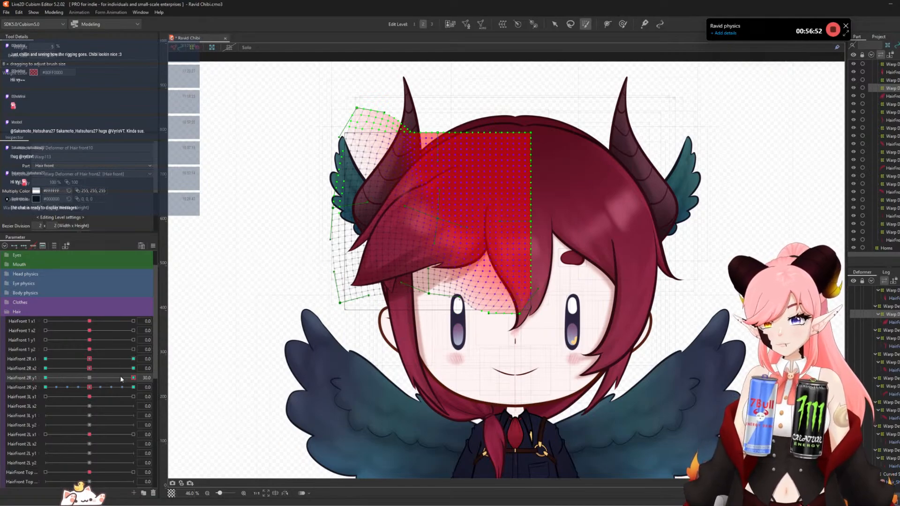
key(ctrl+z)
key(ctrl+z)
key(ctrl+z)
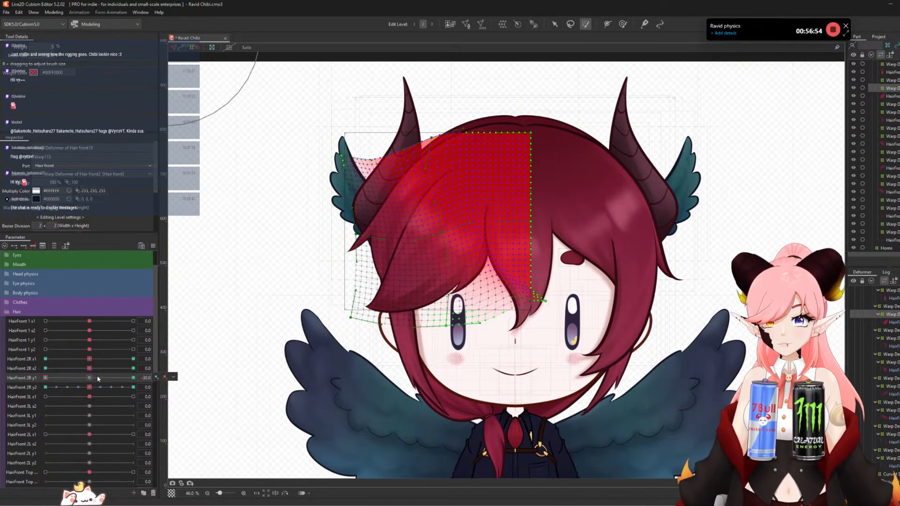
drag(99, 378, 46, 378)
click(89, 377)
- Paste the neutral shape onto the selected area at HairFront 2R y2 = 30 and -30, recheck 30 and reset the parameter to 0
click(133, 387)
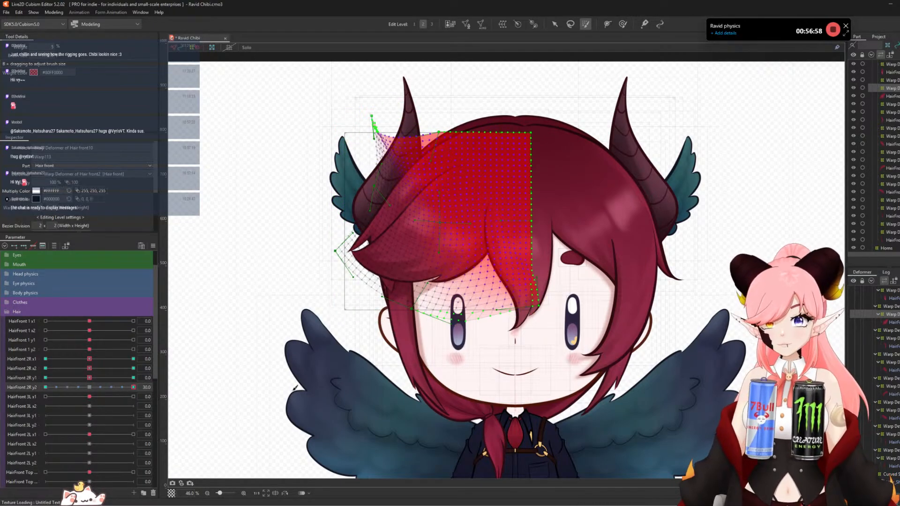
click(45, 387)
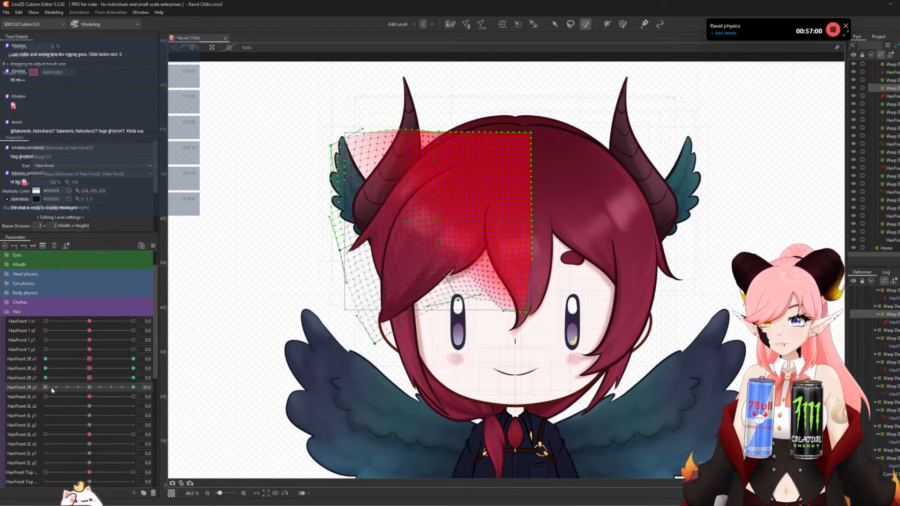
click(133, 387)
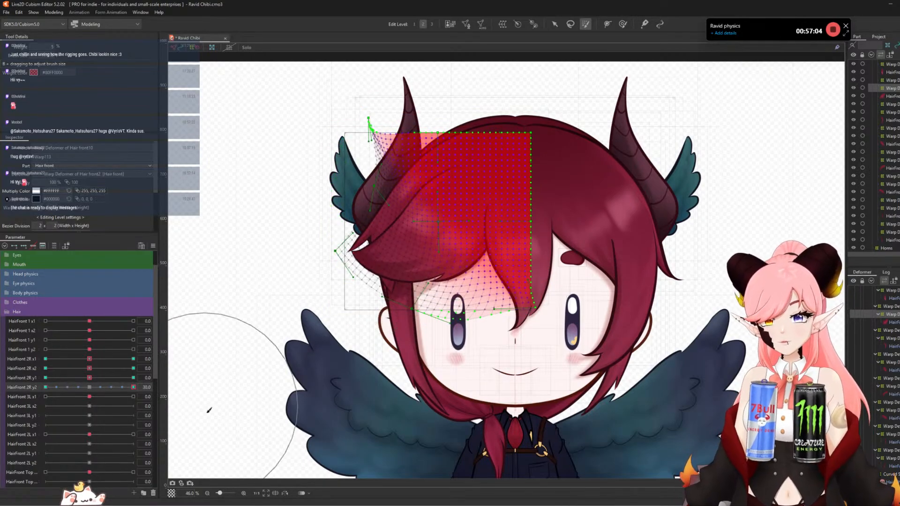
click(89, 387)
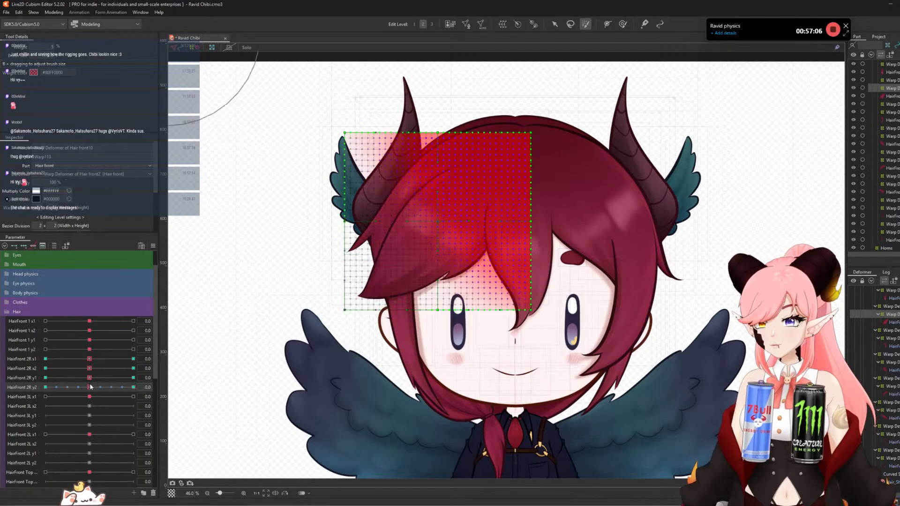
- Select the HairFront 3L warp deformer and bend the side strand's middle outward at x1 = 30 along a temporary deform path
click(95, 397)
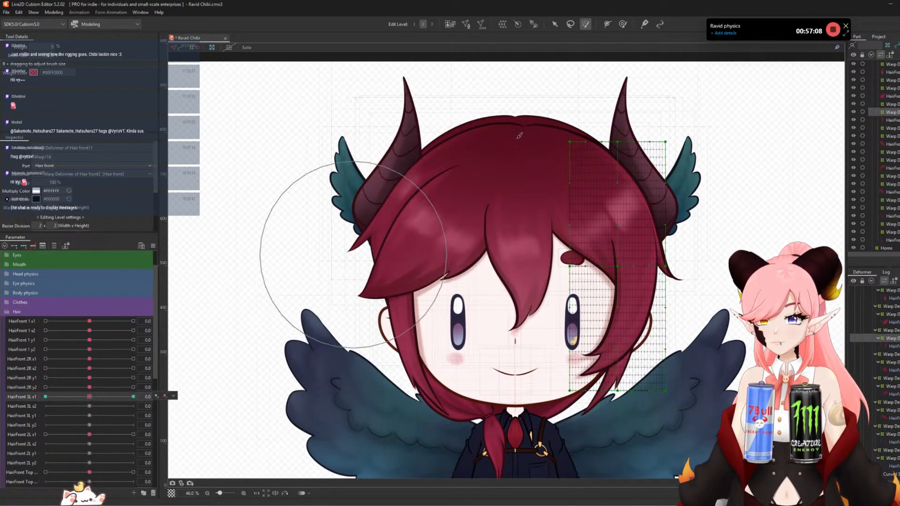
scroll(435, 134, down, 2)
scroll(611, 260, up, 2)
click(555, 24)
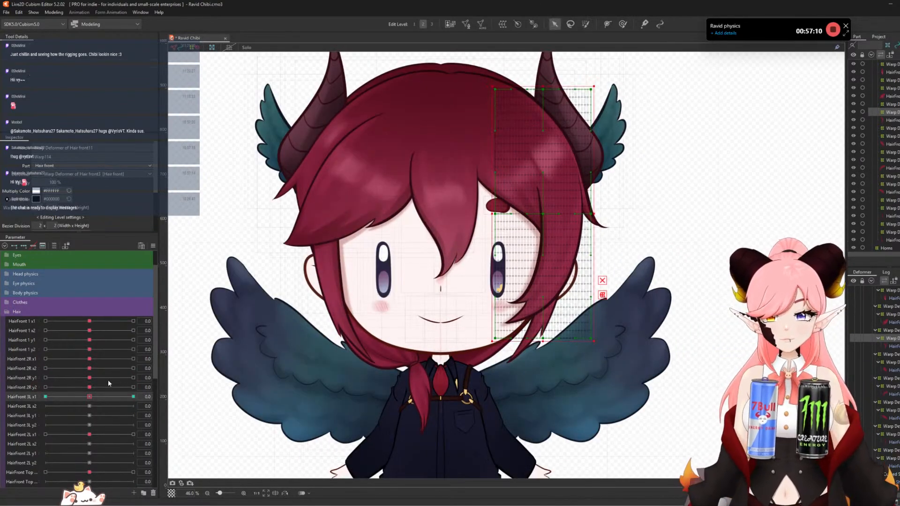
click(133, 397)
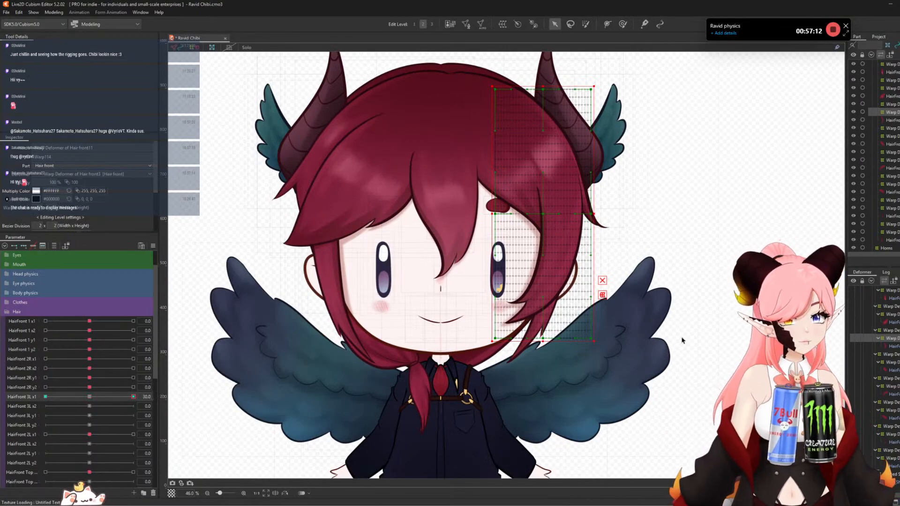
key(t)
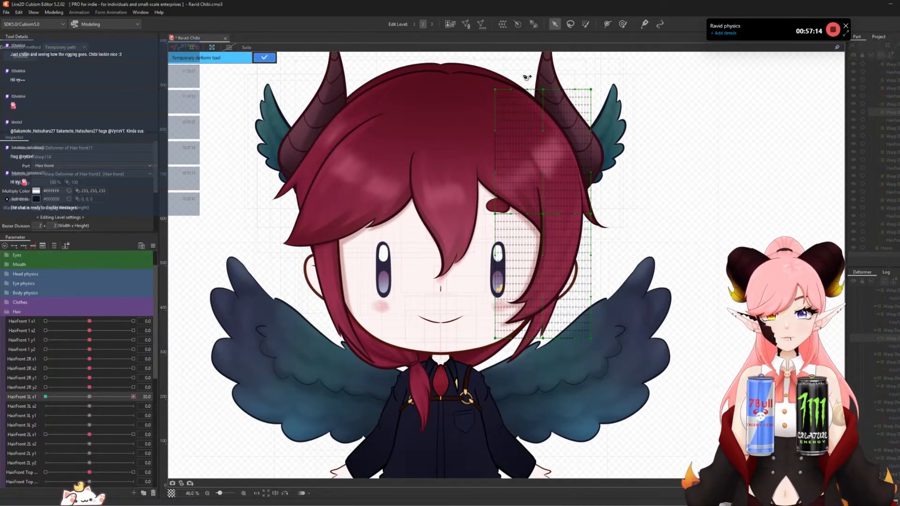
click(555, 235)
click(521, 357)
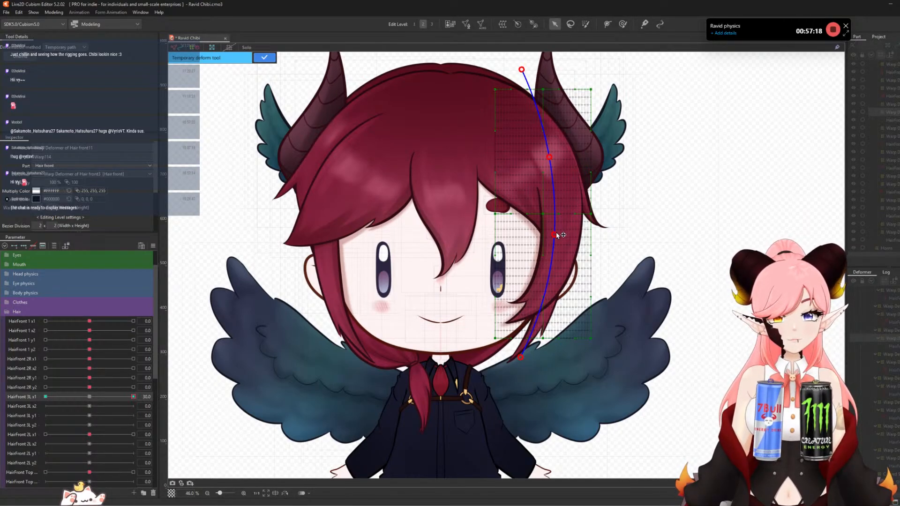
drag(555, 235, 566, 238)
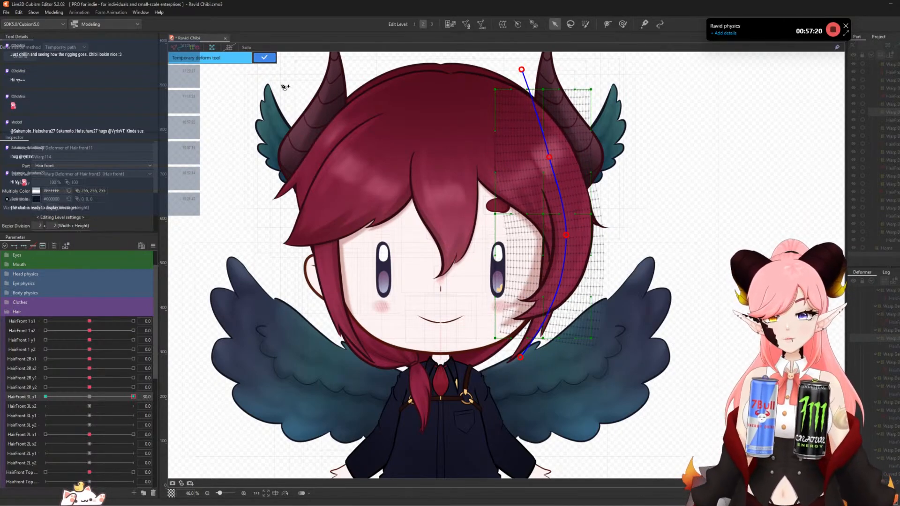
click(264, 58)
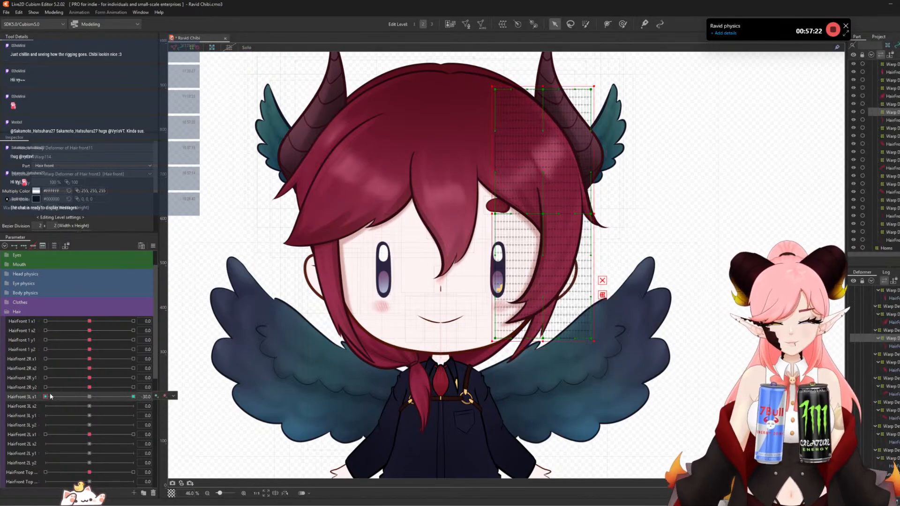
- Bend the side strand's middle inward at HairFront 3L x1 = -30 with a temporary deform path, then reset the parameter to 0
key(t)
click(543, 68)
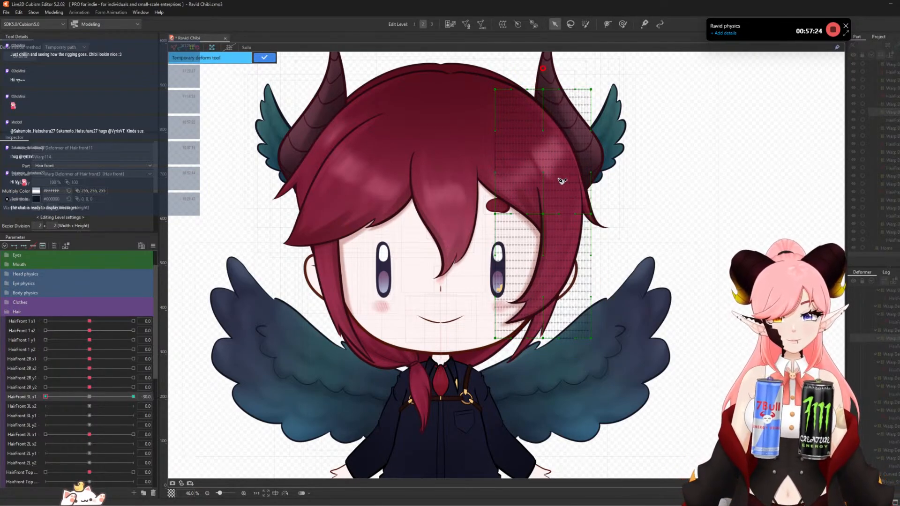
click(555, 247)
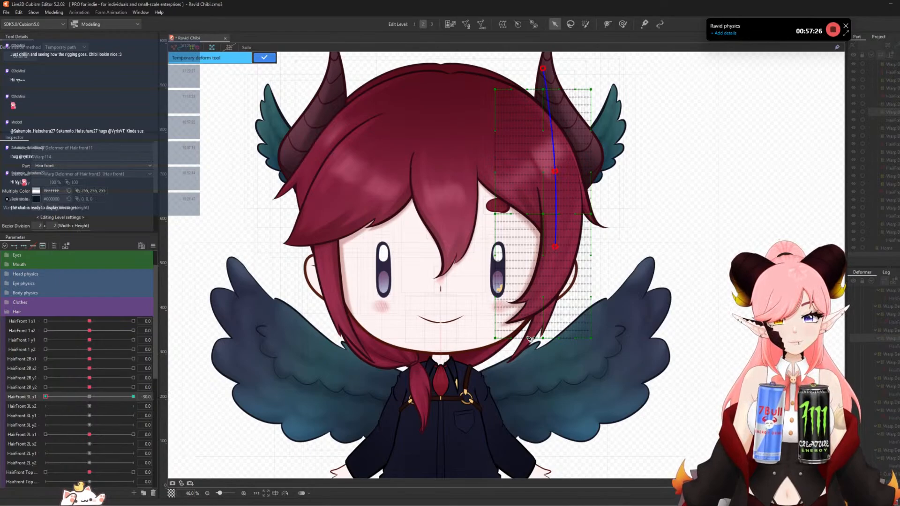
click(517, 373)
drag(554, 248, 542, 251)
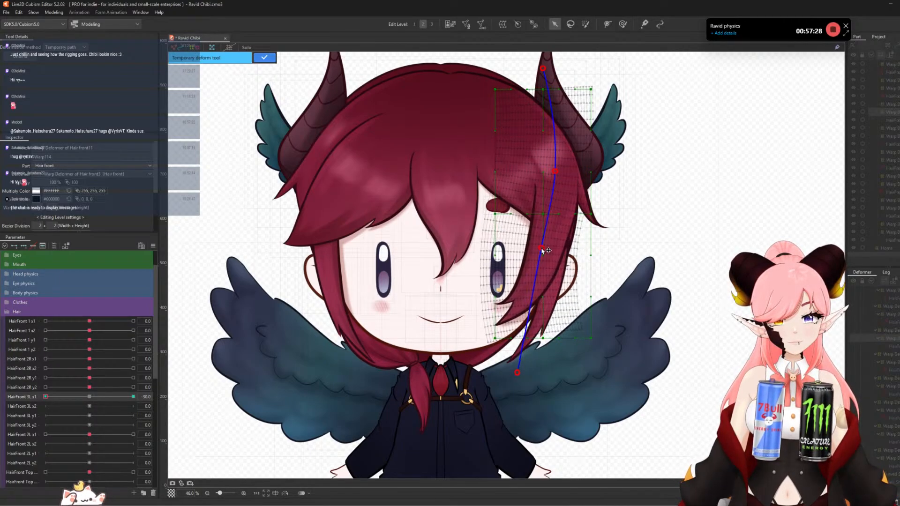
click(266, 58)
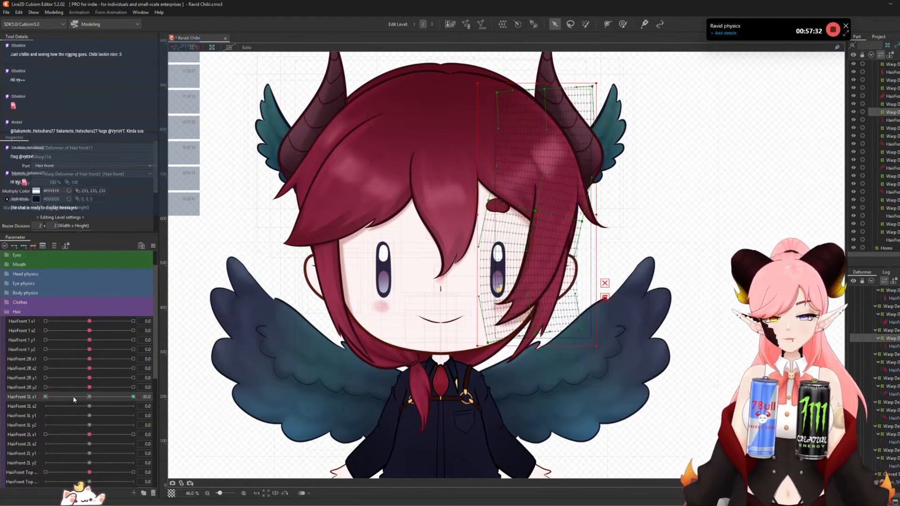
click(90, 396)
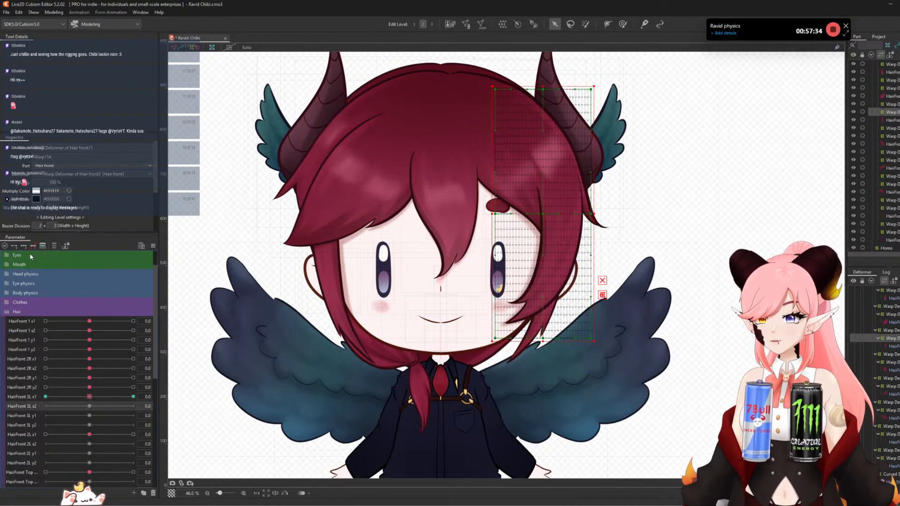
- Add keys to HairFront 3L x2 and swing the side strand's tip outward at 30 with a temporary deform path
click(164, 406)
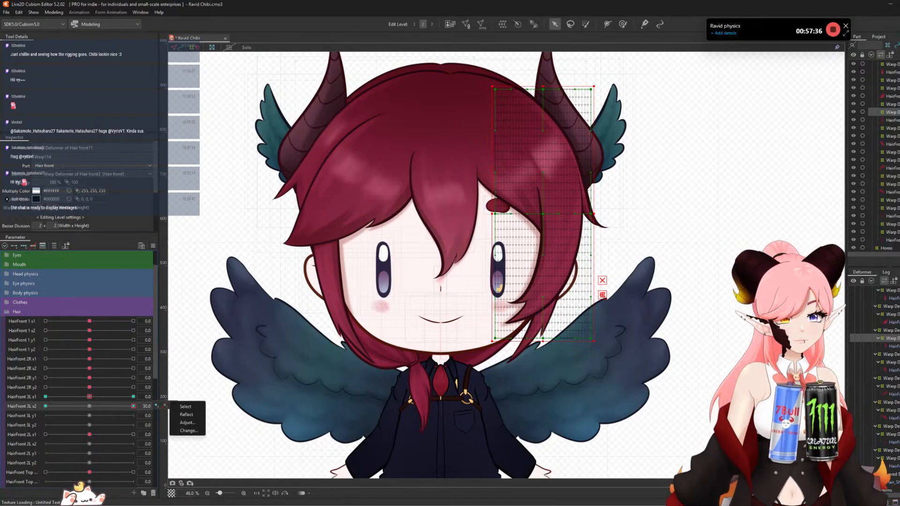
key(t)
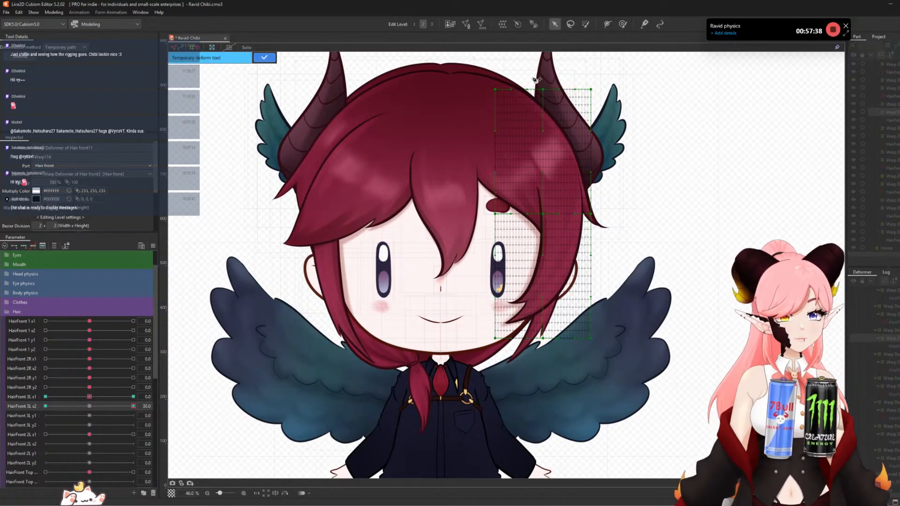
click(557, 251)
click(520, 367)
drag(520, 366, 588, 368)
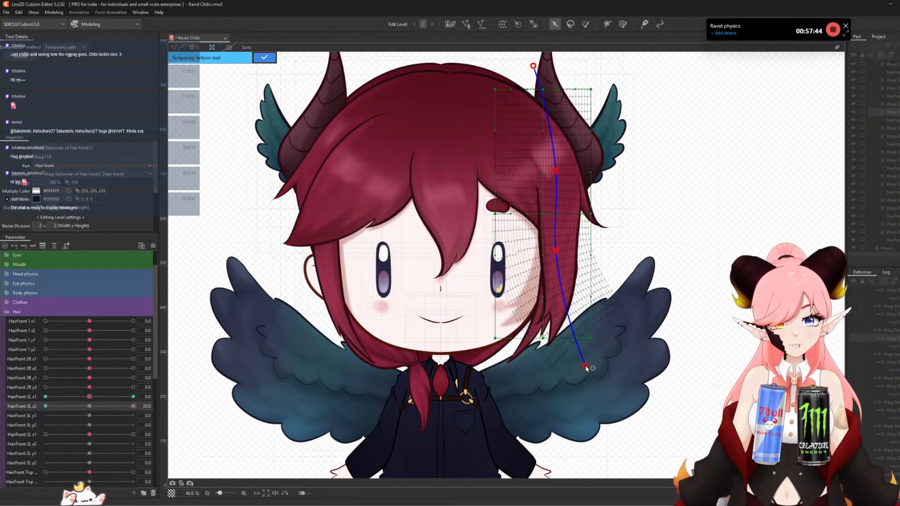
click(266, 59)
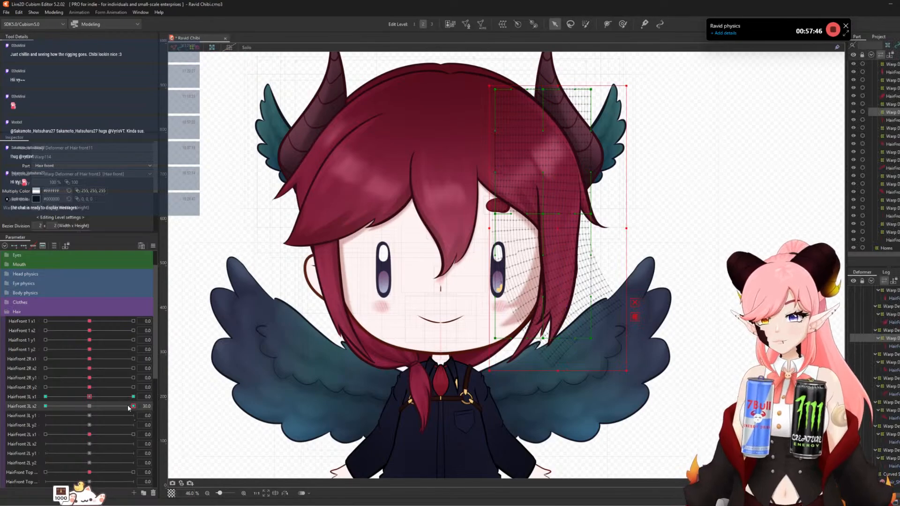
- Curl the side strand's tip inward toward the face at HairFront 3L x2 = -30 with a temporary deform path, then reset the parameter to 0
drag(129, 407, 46, 405)
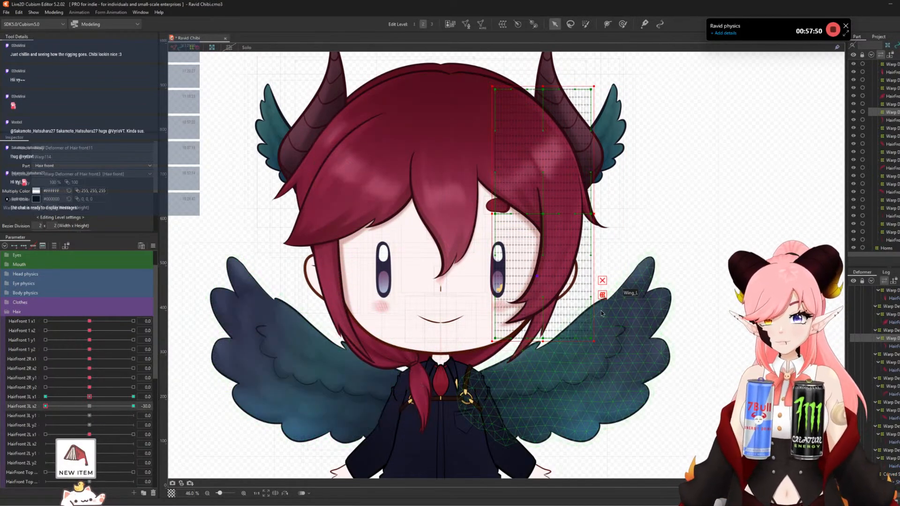
drag(46, 405, 2, 390)
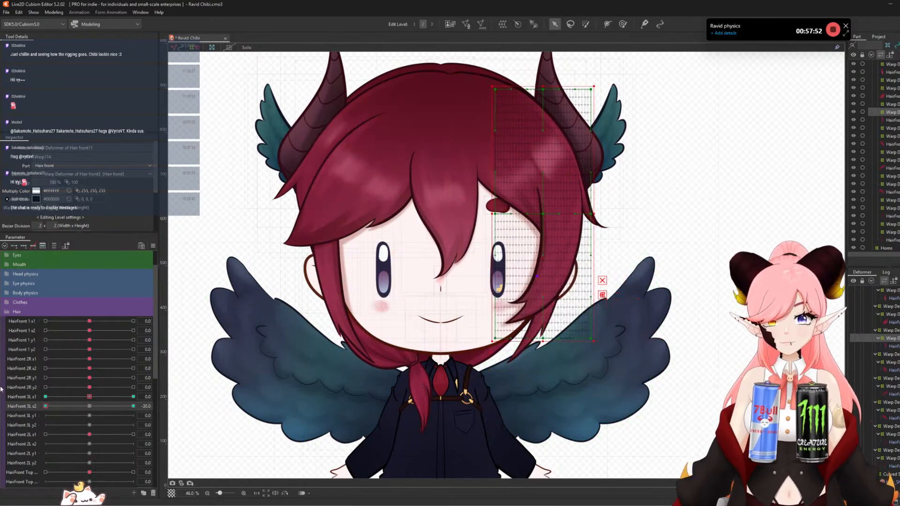
key(ctrl+t)
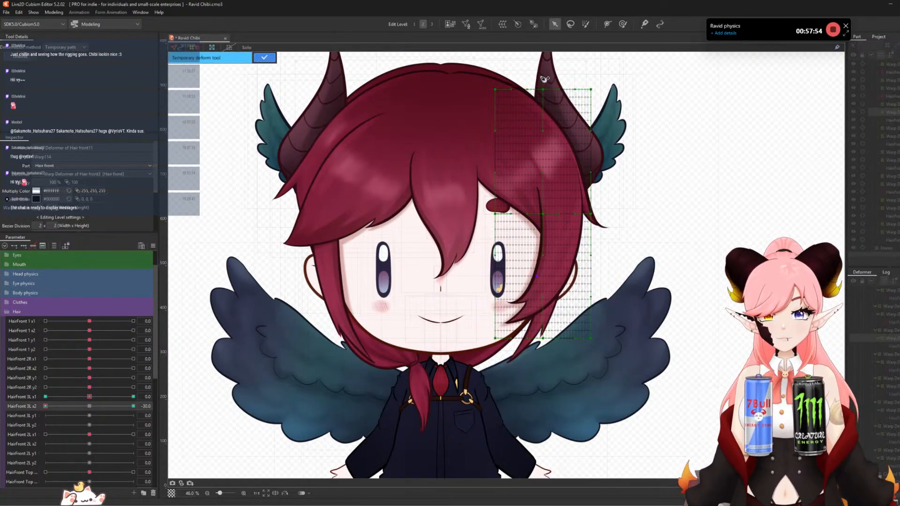
click(555, 167)
click(554, 246)
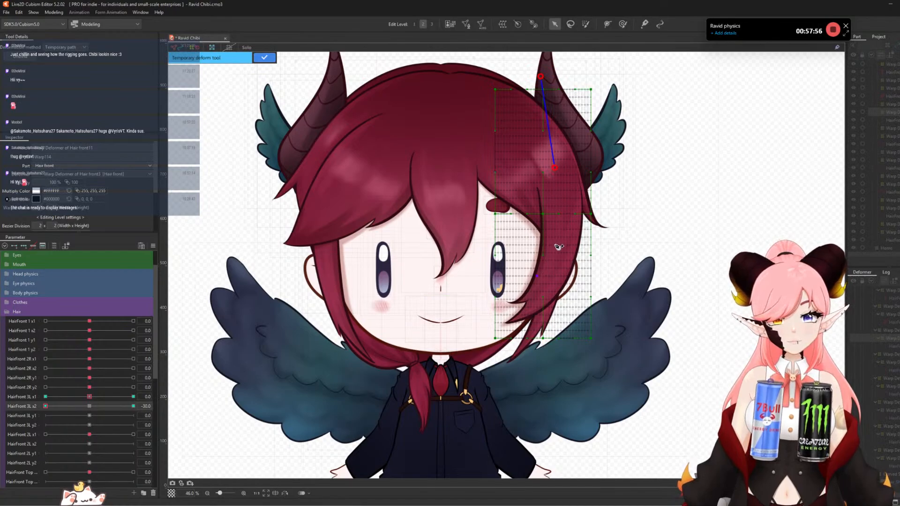
click(515, 361)
drag(515, 361, 476, 312)
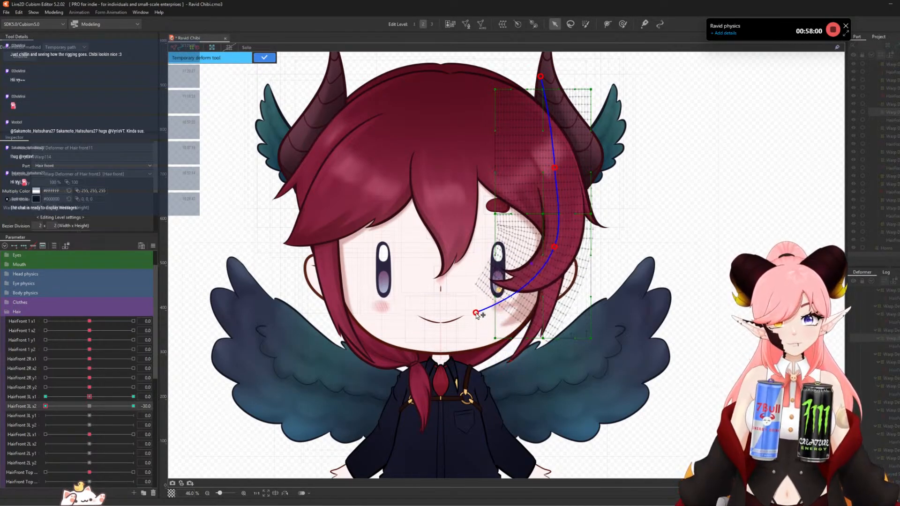
click(265, 58)
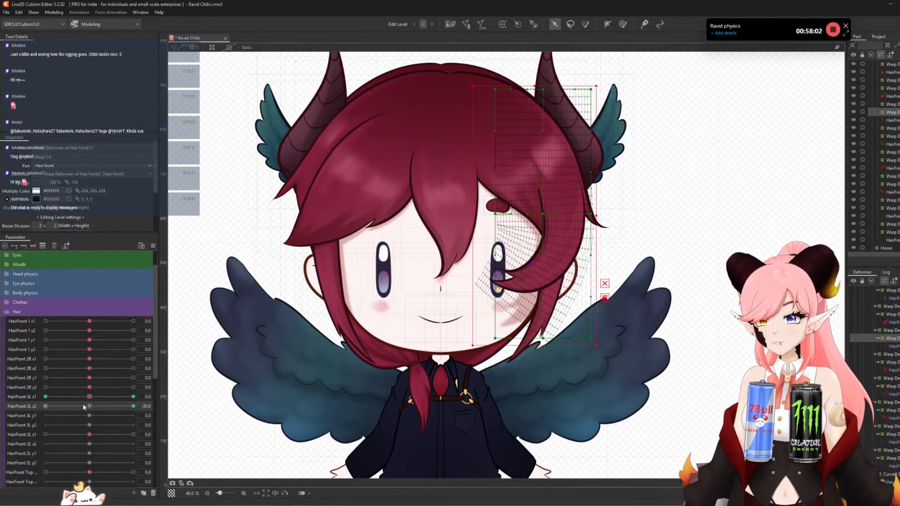
click(87, 406)
- Apply ellipse extended interpolation to HairFront 3L x2, preview the curl at -30, and reset the parameter to 0
click(153, 246)
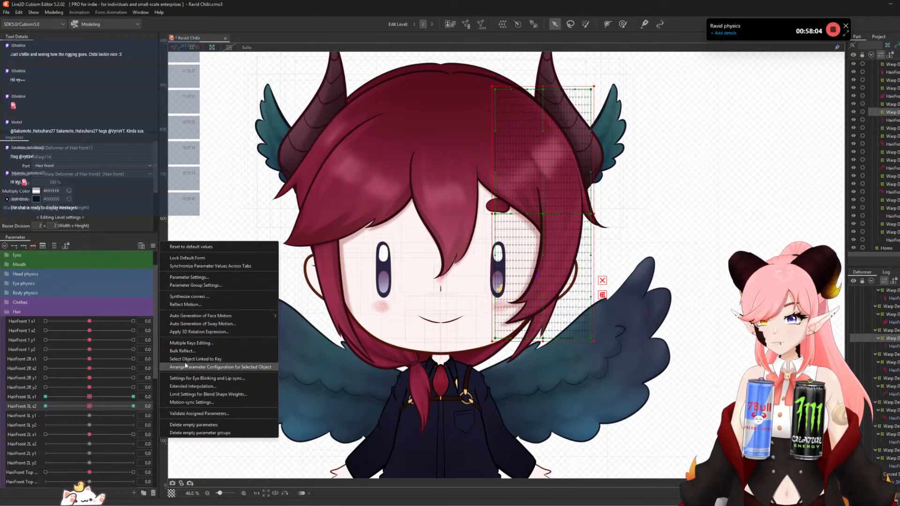
click(196, 386)
click(463, 246)
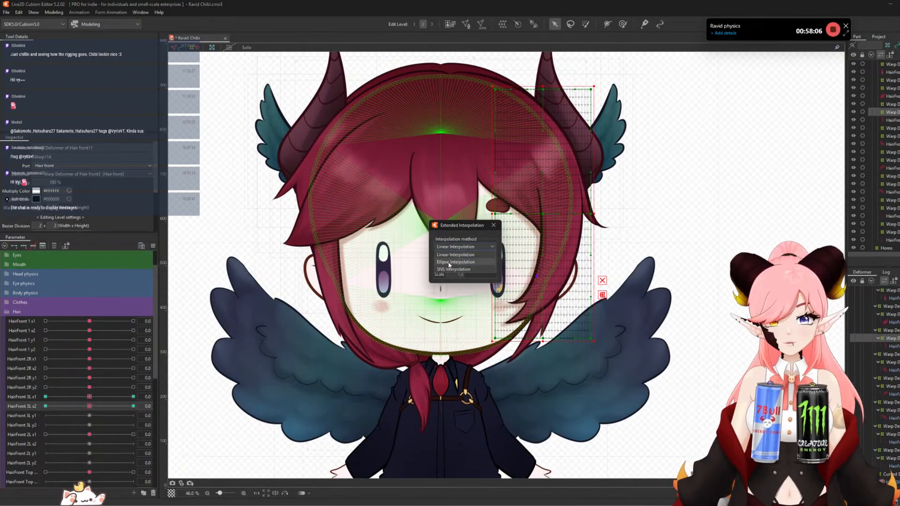
click(452, 264)
click(465, 264)
click(460, 287)
click(493, 224)
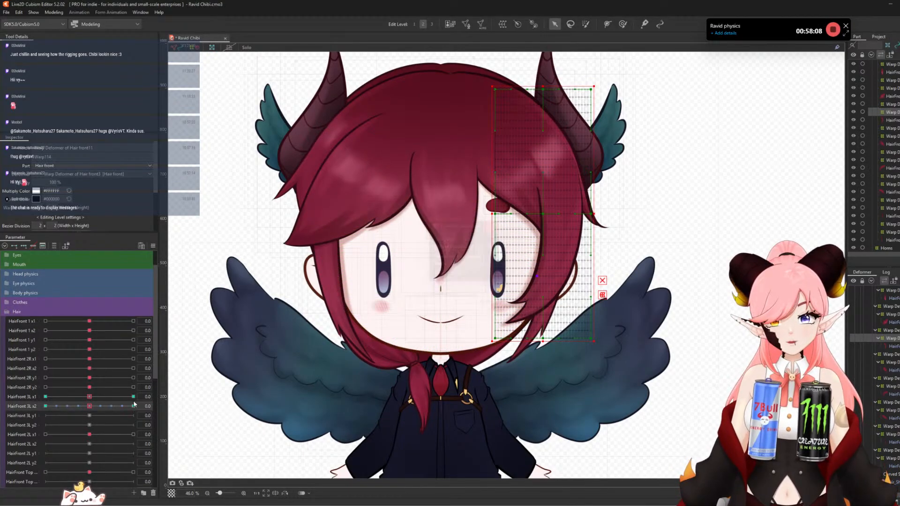
drag(98, 406, 42, 448)
click(623, 24)
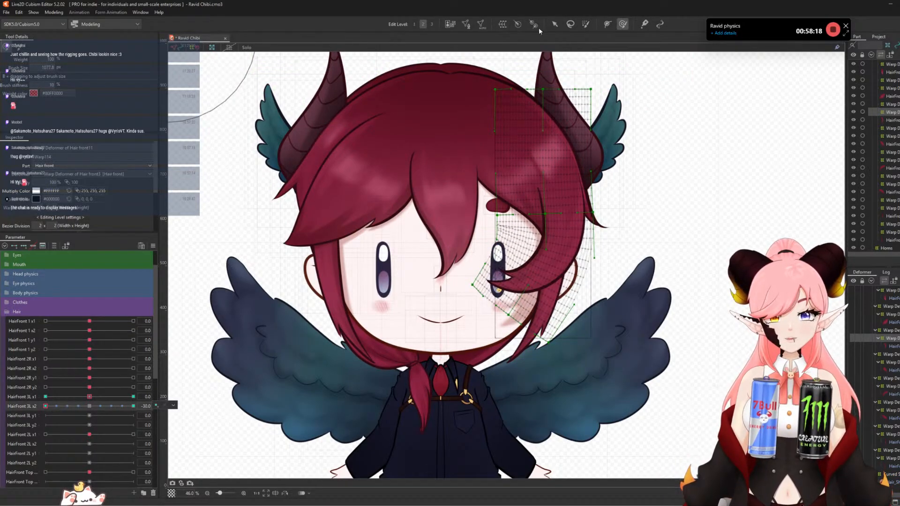
click(554, 24)
click(89, 405)
- Add keys to HairFront 3L y1 and lift the side strand's middle up and outward at 30 with a temporary deform path
click(56, 416)
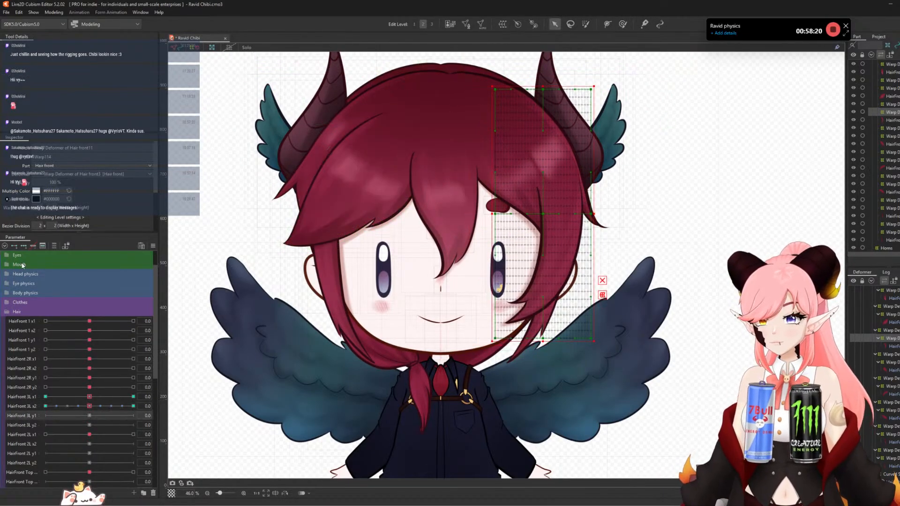
click(22, 246)
click(132, 415)
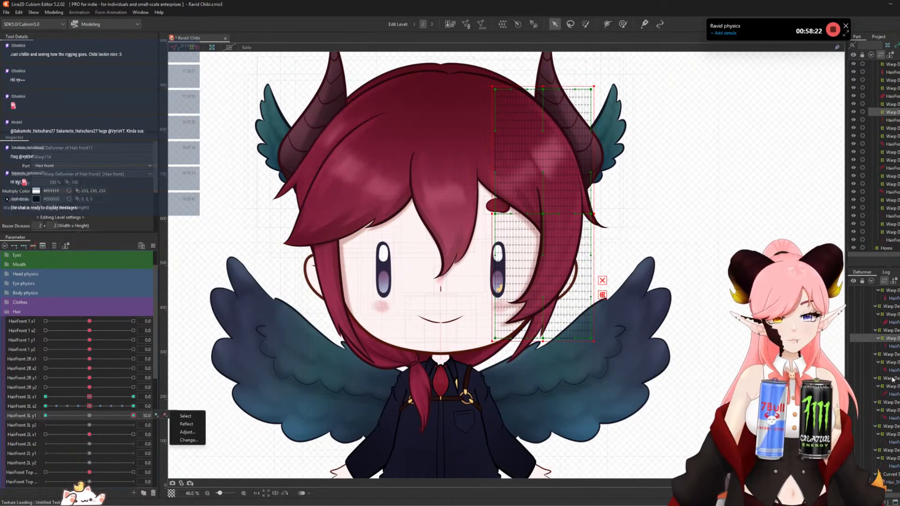
click(602, 295)
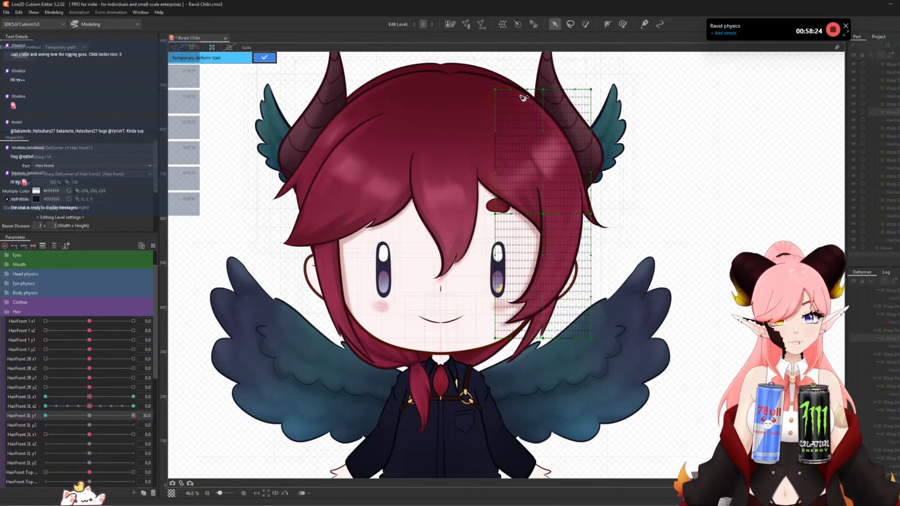
click(553, 166)
click(554, 249)
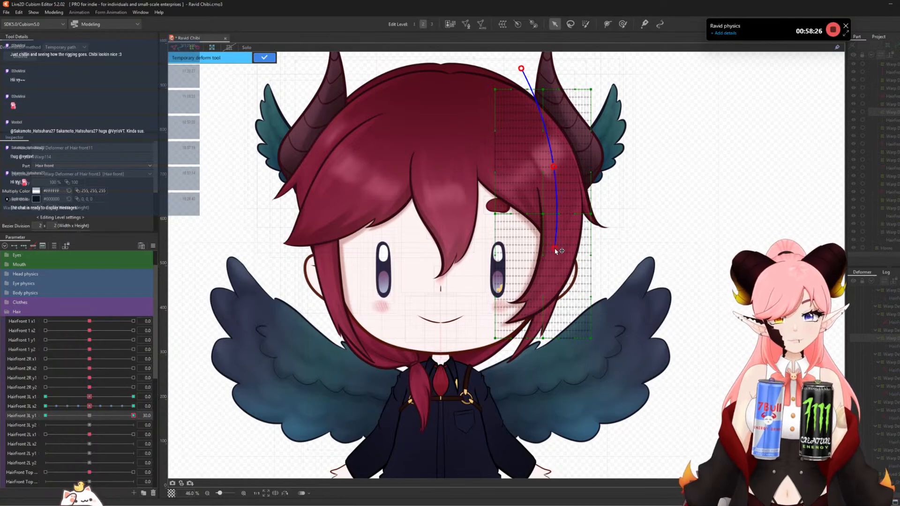
click(527, 357)
drag(554, 248, 567, 225)
drag(528, 357, 539, 347)
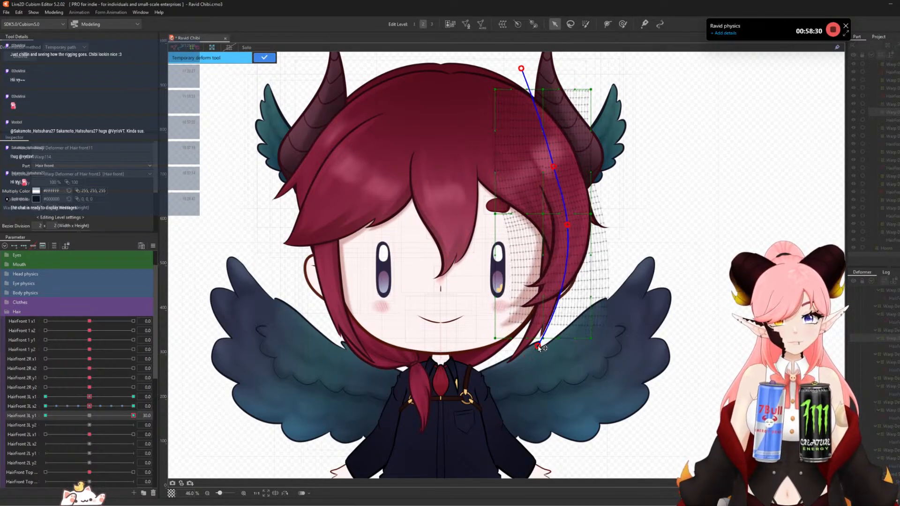
click(264, 59)
- Stretch the side strand downward and slightly inward at HairFront 3L y1 = -30 with a temporary deform path, then reset the parameter to 0
drag(133, 415, 46, 415)
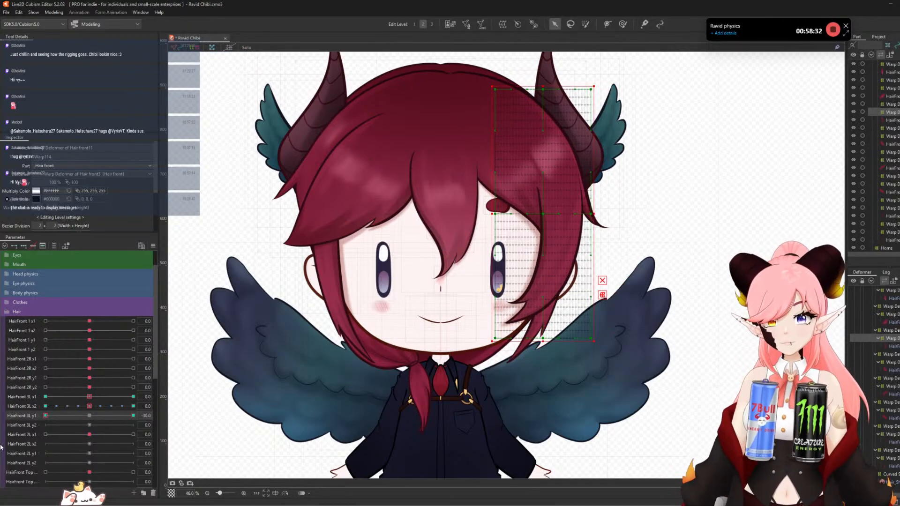
key(t)
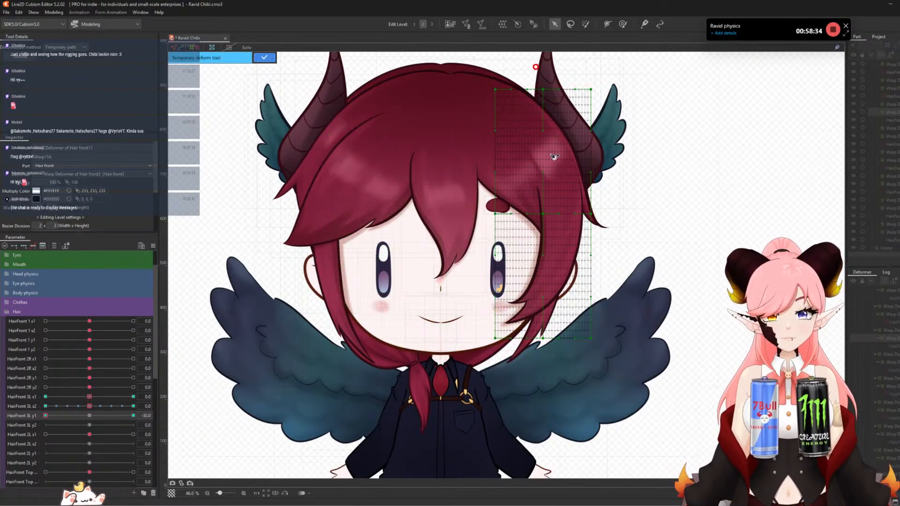
click(555, 237)
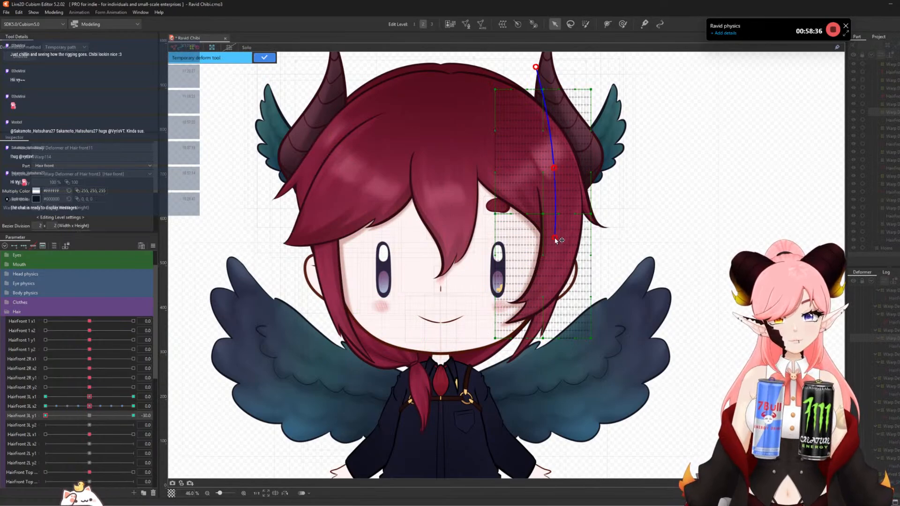
click(538, 374)
drag(554, 238, 543, 259)
drag(539, 377, 538, 390)
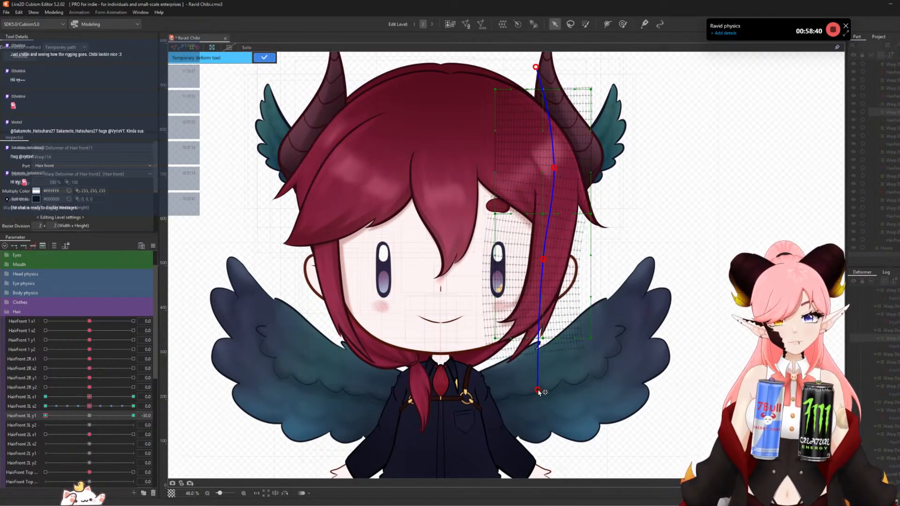
click(268, 57)
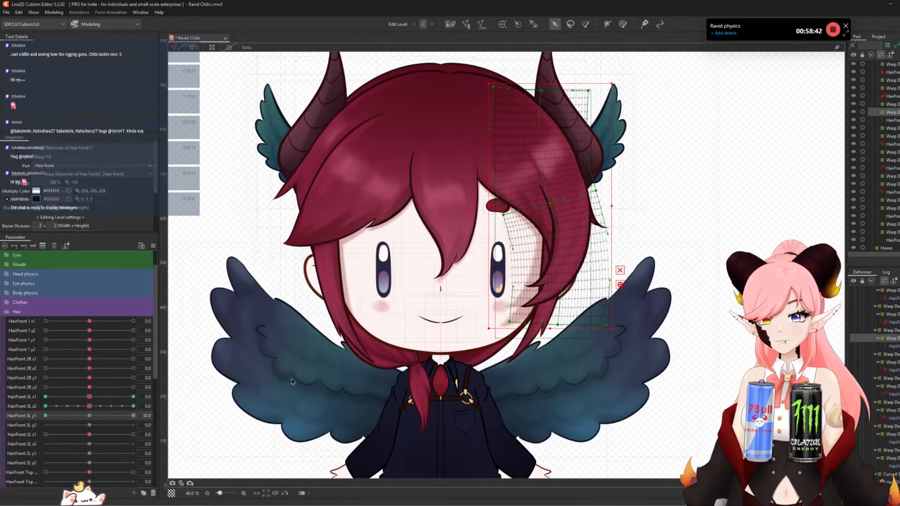
click(89, 416)
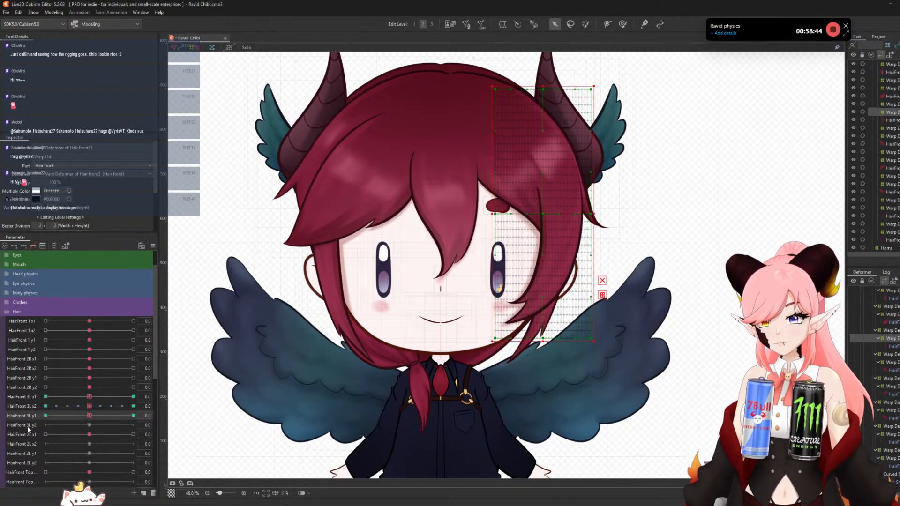
- Add keys to HairFront 3L y2 and lift the side strand's tip up and outward at 30 with a temporary deform path
click(133, 424)
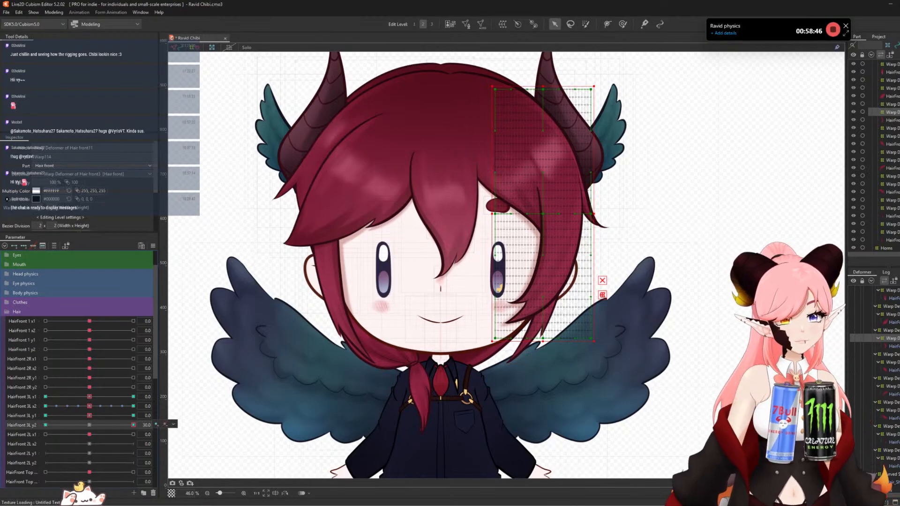
key(ctrl+t)
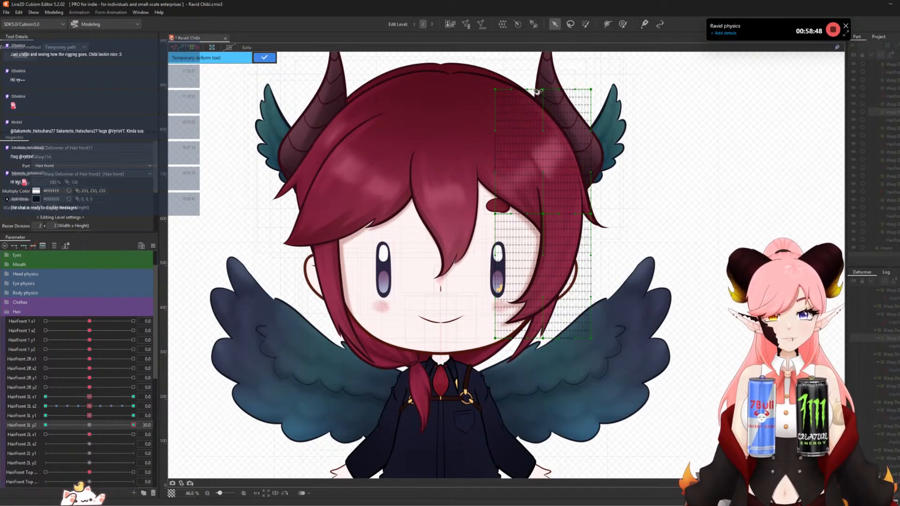
click(552, 164)
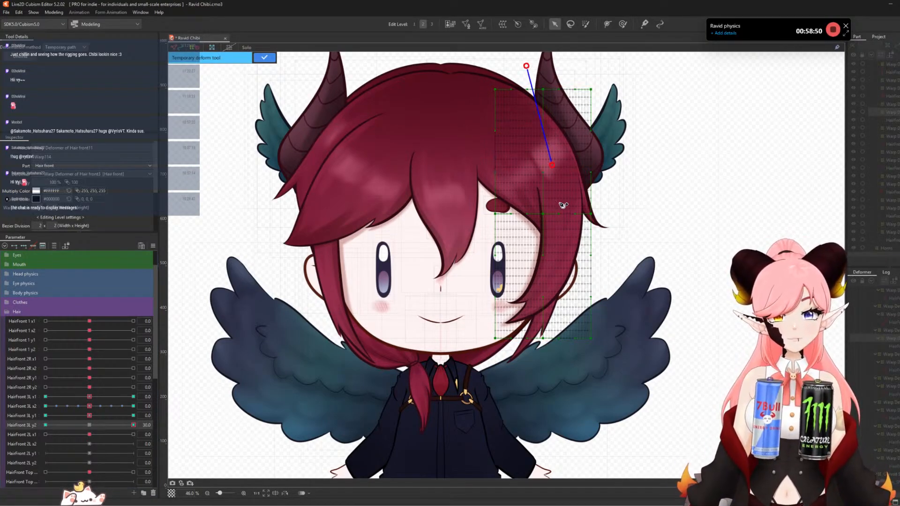
click(556, 243)
click(527, 357)
drag(527, 357, 567, 335)
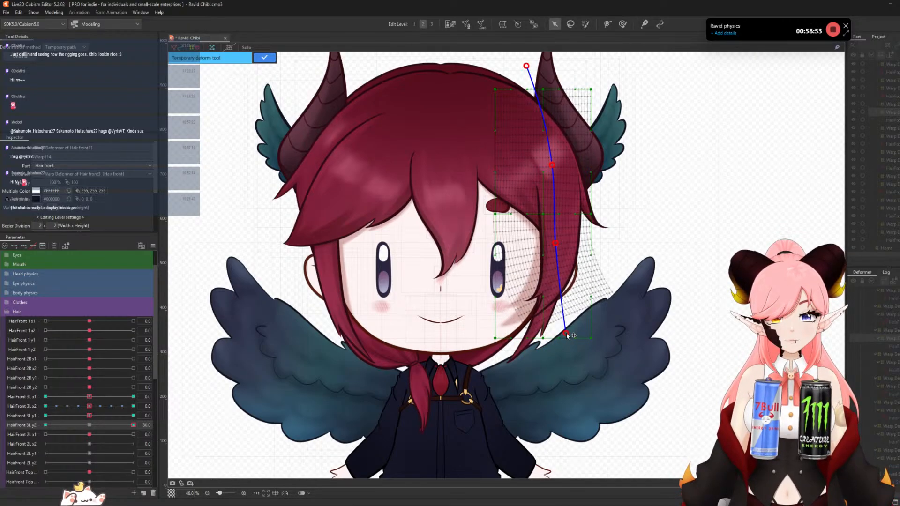
click(265, 59)
- Stretch the side strand's tip down and inward at HairFront 3L y2 = -30 with a temporary deform path, then reset the parameter to 0
click(45, 424)
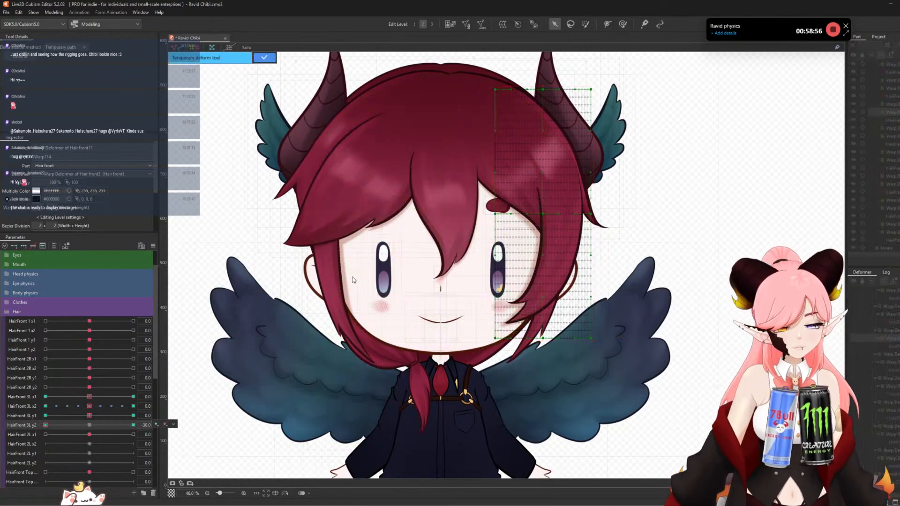
click(526, 64)
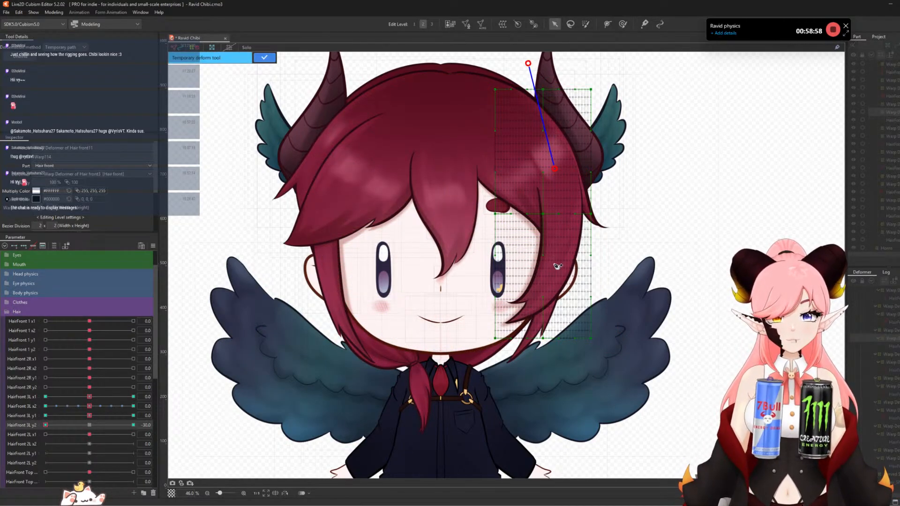
click(555, 246)
drag(539, 355, 514, 369)
click(270, 56)
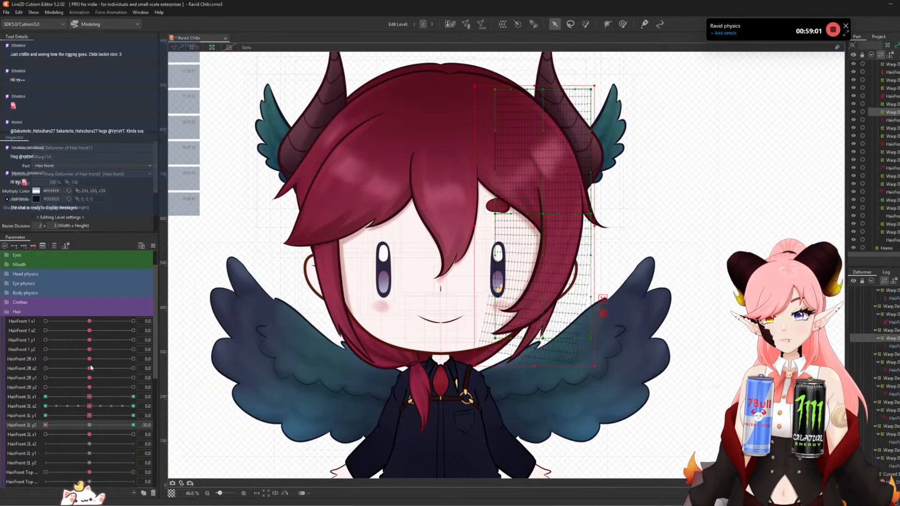
click(85, 427)
- Brush-select the deformer's upper points and paste their neutral shape at HairFront 3L x1 = 30 and -30, then reset the parameter to 0
click(586, 24)
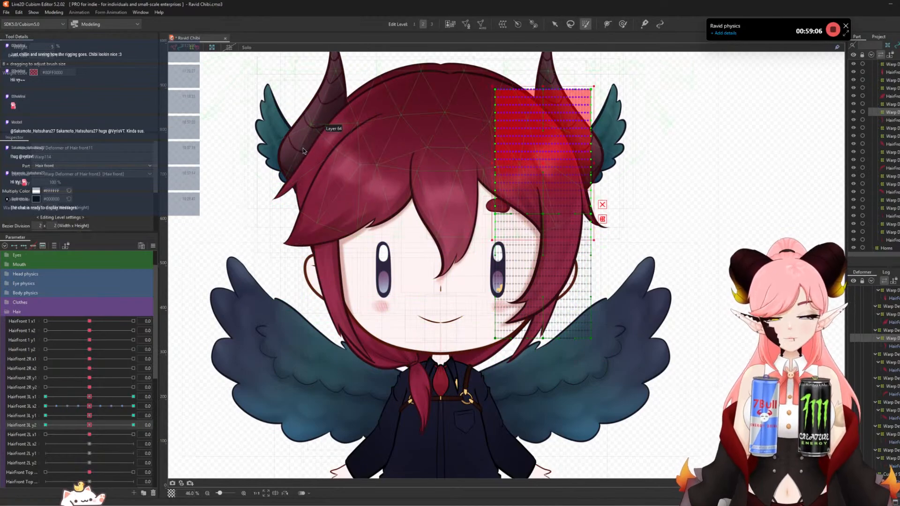
click(133, 397)
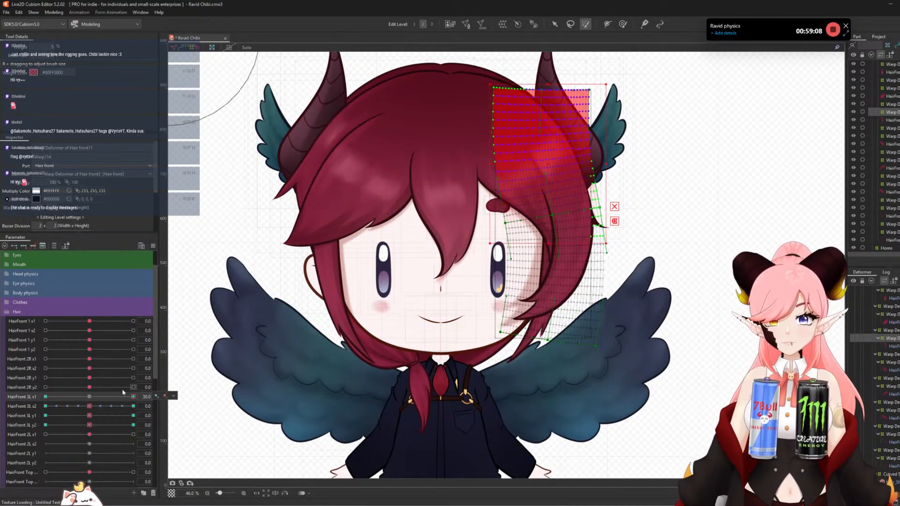
key(ctrl+v)
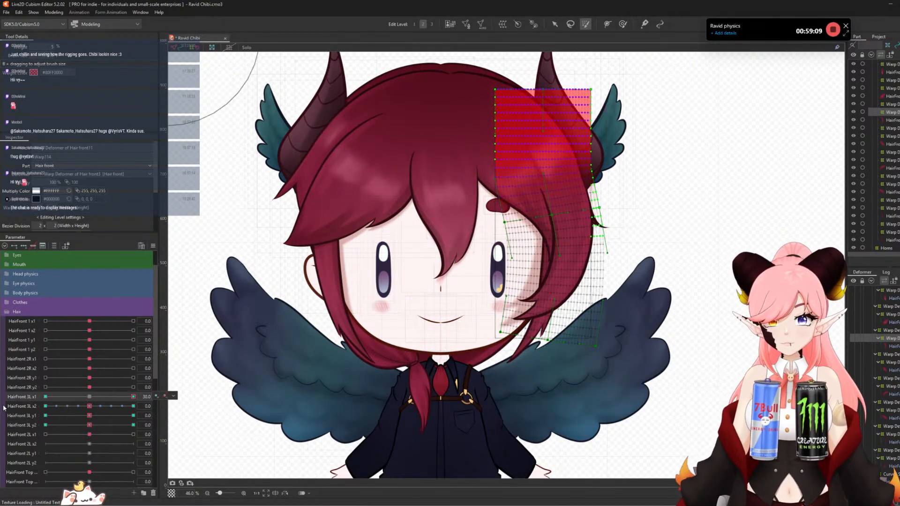
click(45, 397)
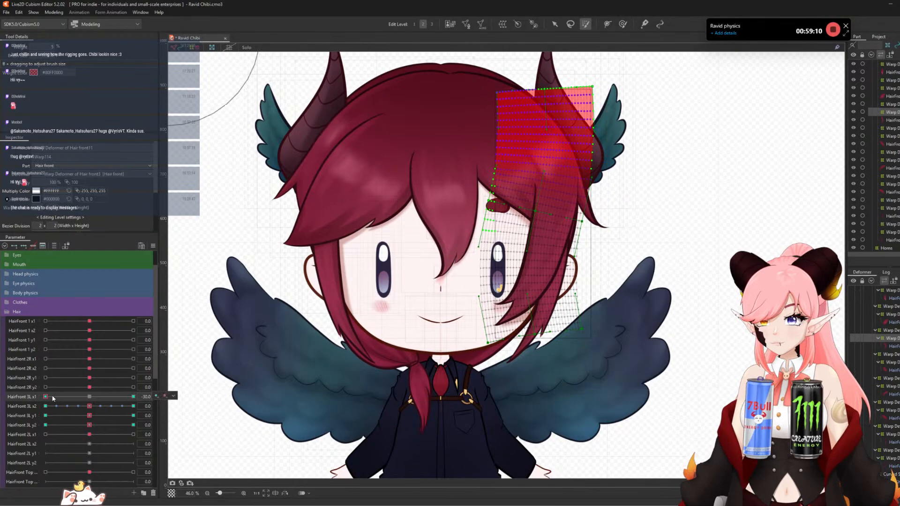
click(89, 396)
- Restore the upper points' neutral shape at HairFront 3L y1 = 30 and -30, then reset the parameter to 0
drag(89, 416, 133, 415)
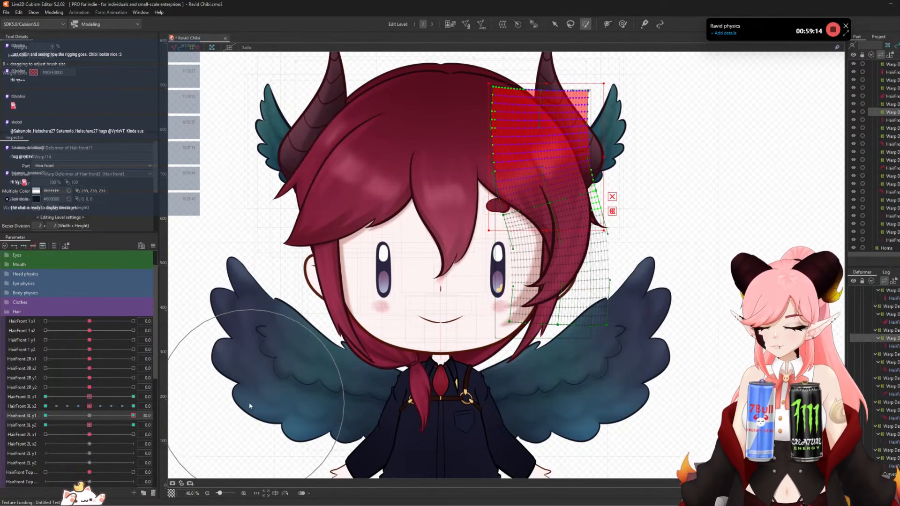
click(45, 415)
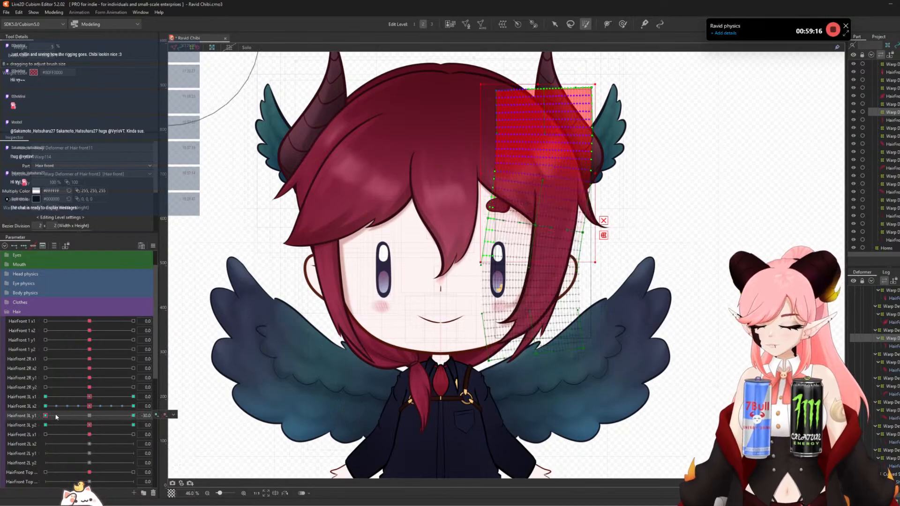
click(89, 415)
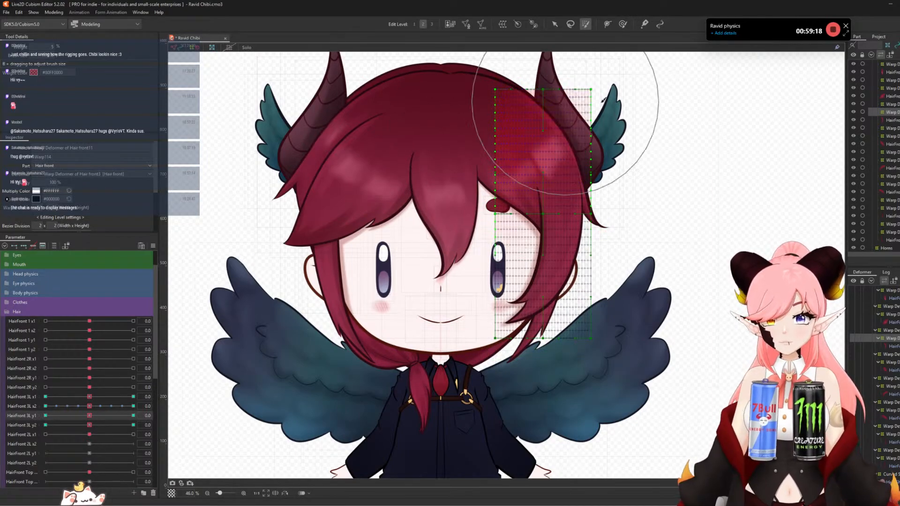
- Extend the brush selection down to the strand's middle and restore its neutral shape at HairFront 3L x2 = 30 and -30, resetting to 0
mouse_move(409, 174)
mouse_down()
mouse_move(694, 186)
mouse_move(412, 175)
mouse_move(509, 201)
mouse_move(335, 196)
mouse_move(782, 263)
mouse_up()
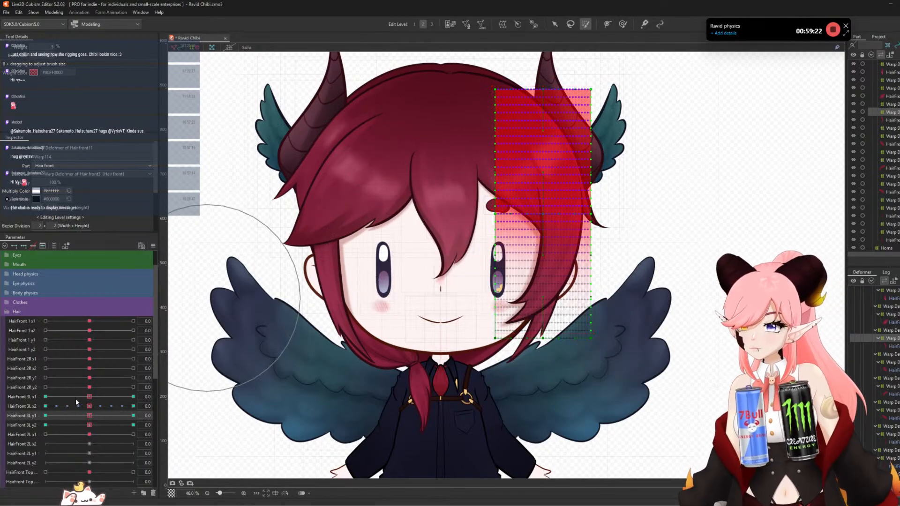
click(132, 406)
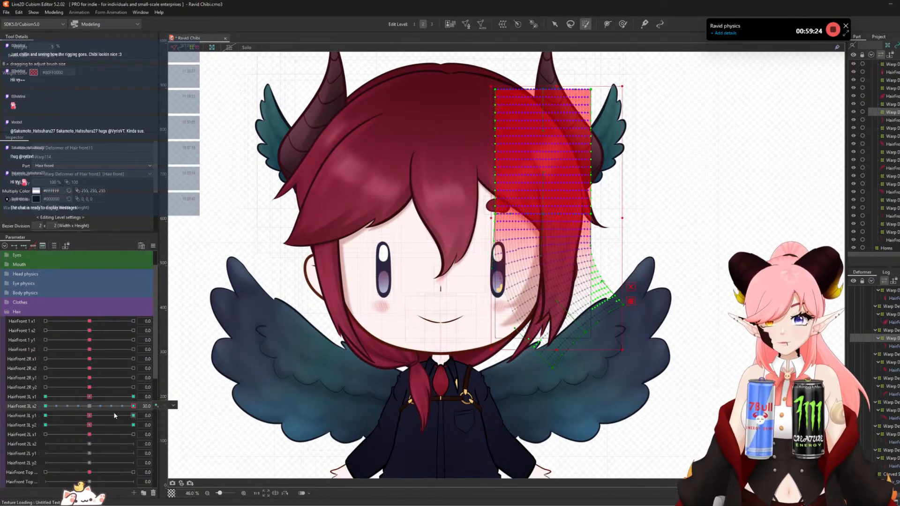
click(46, 406)
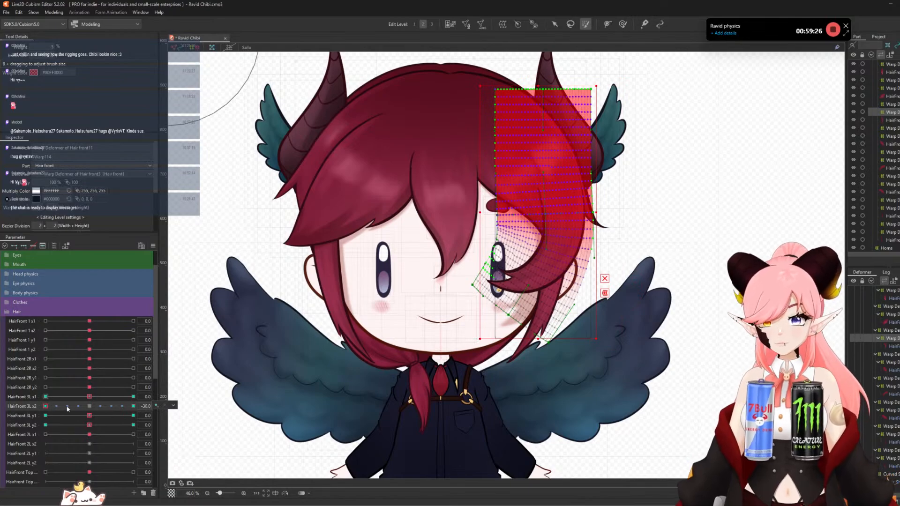
click(89, 406)
- Restore the selected upper points' neutral shape at HairFront 3L y2 = 30 and -30, and return to the Arrow tool
click(133, 425)
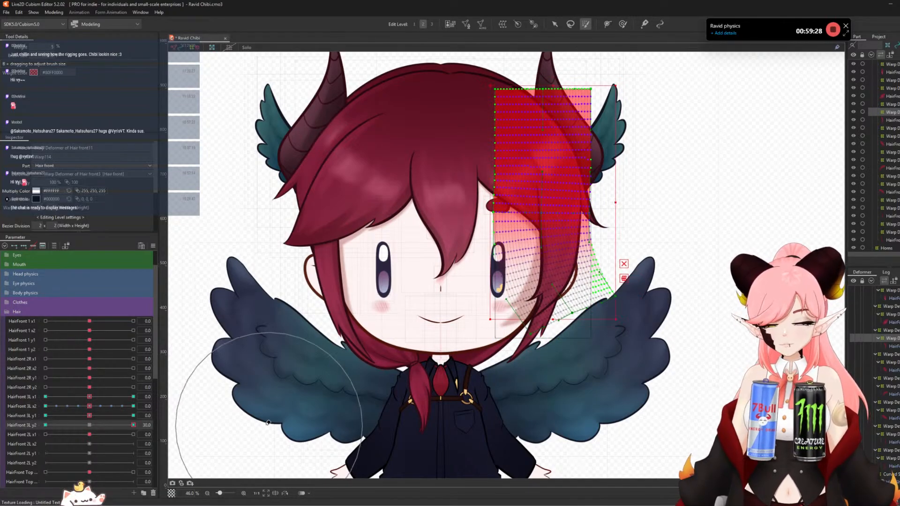
key(ctrl+z)
click(46, 425)
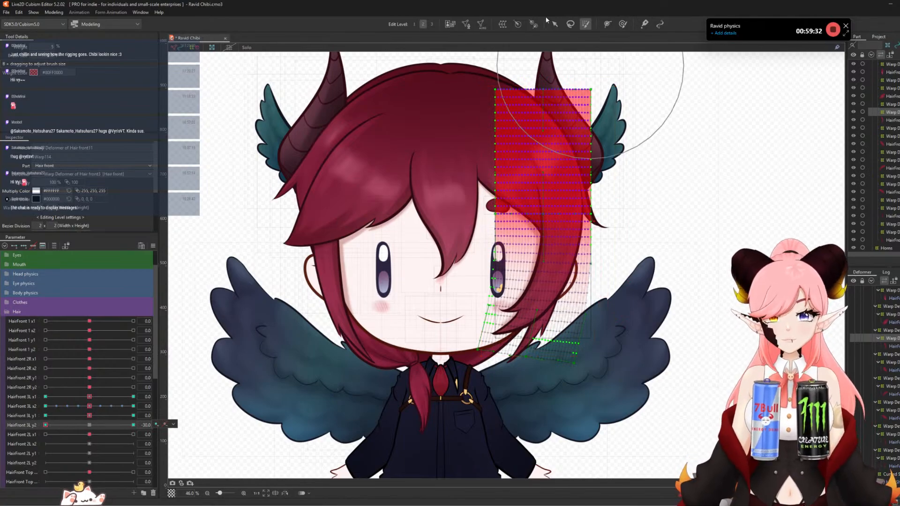
key(v)
scroll(430, 200, down, 2)
scroll(430, 200, up, 2)
scroll(80, 384, down, 2)
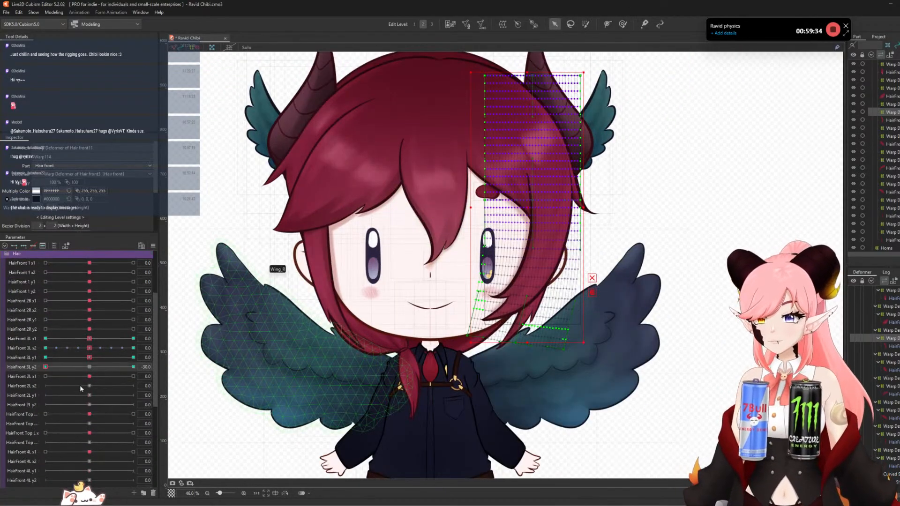
- Reset HairFront 3L y2 to 0 and select the warp deformer linked to HairFront 2L x1
click(89, 367)
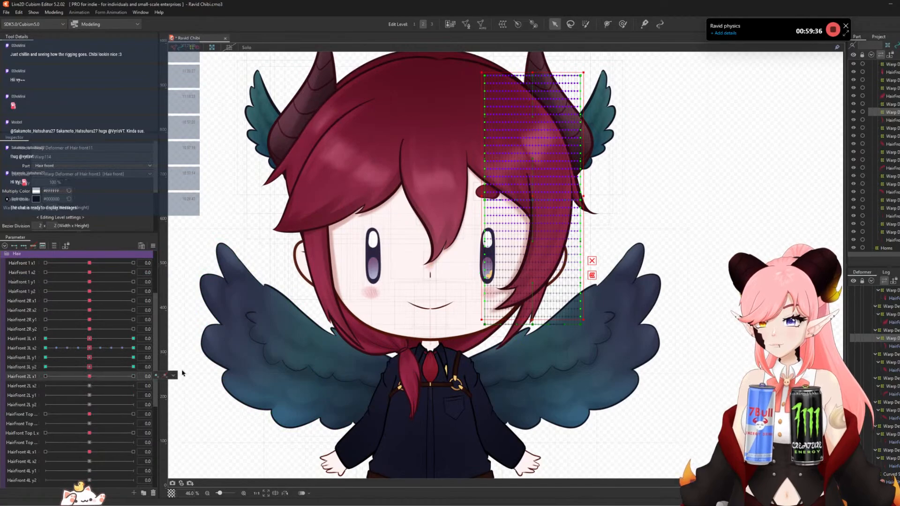
click(173, 375)
click(185, 376)
drag(354, 330, 318, 379)
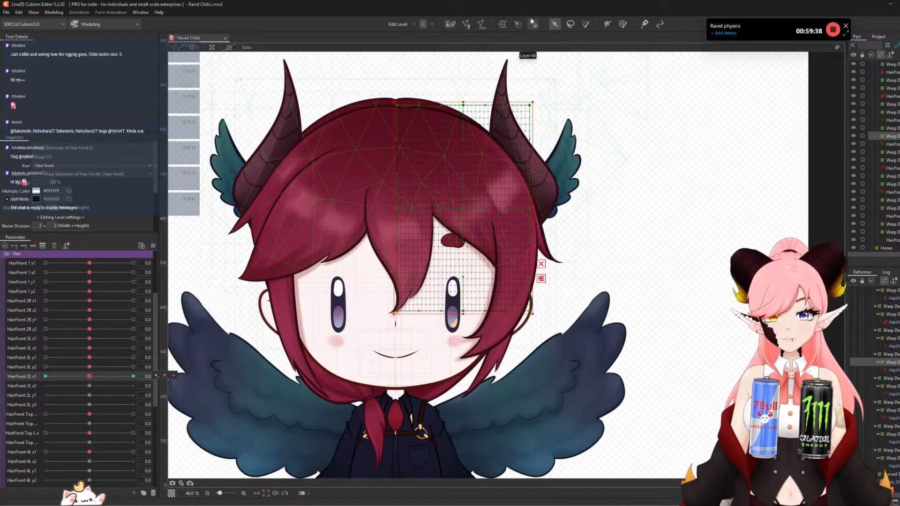
- At HairFront 2L x1 = 30, bend the strand's middle outward from the face along a temporary deform path and apply it
click(125, 376)
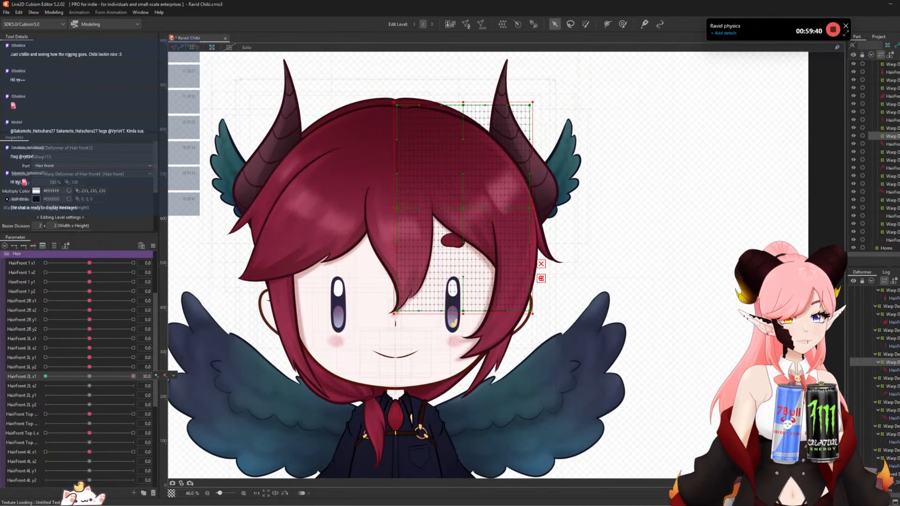
key(t)
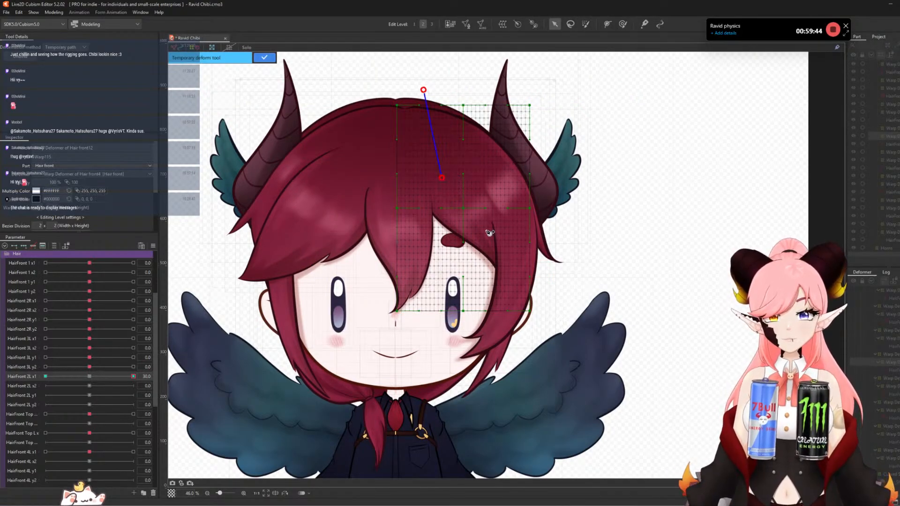
click(556, 310)
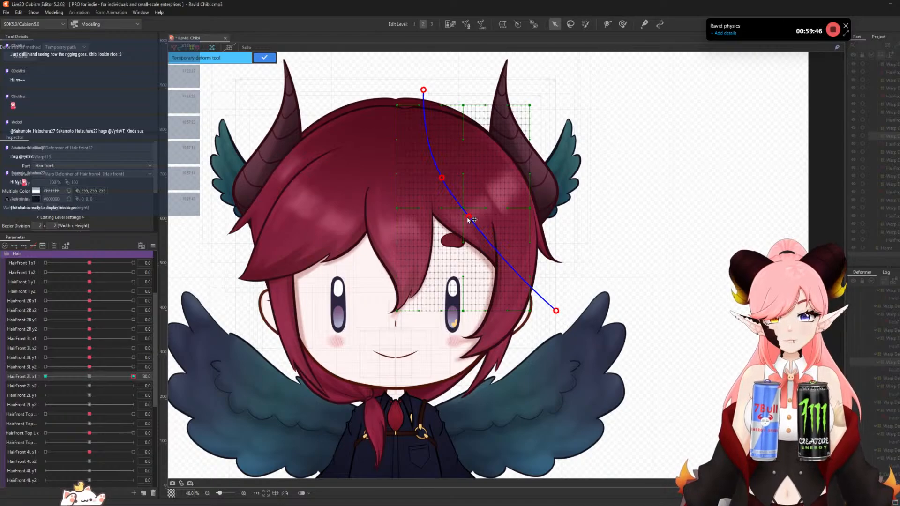
drag(468, 215, 482, 216)
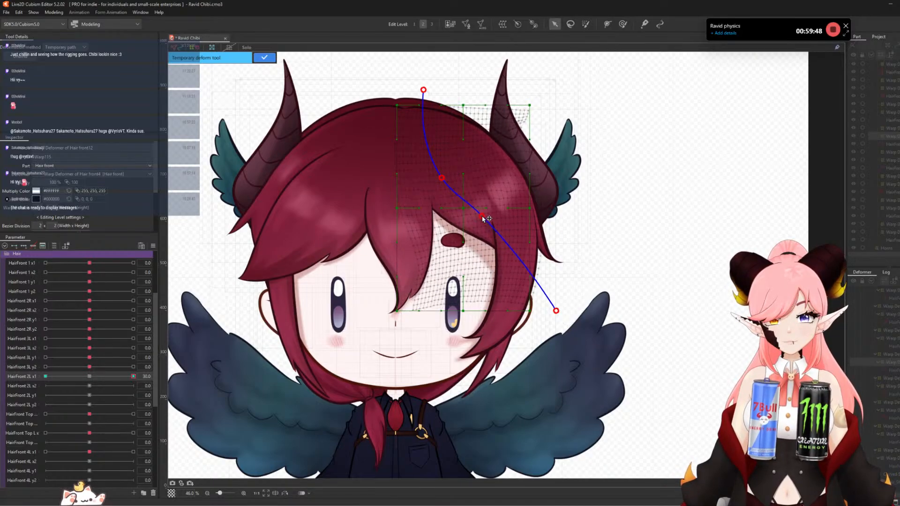
click(274, 58)
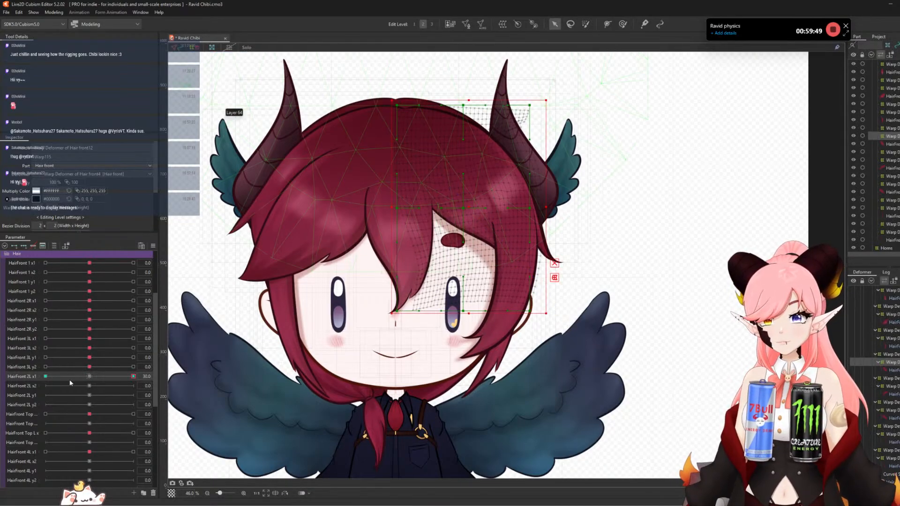
- At HairFront 2L x1 = -30, bend the strand's middle inward with a temporary deform path, apply it and reset the parameter to 0
click(46, 376)
key(ctrl+t)
click(436, 79)
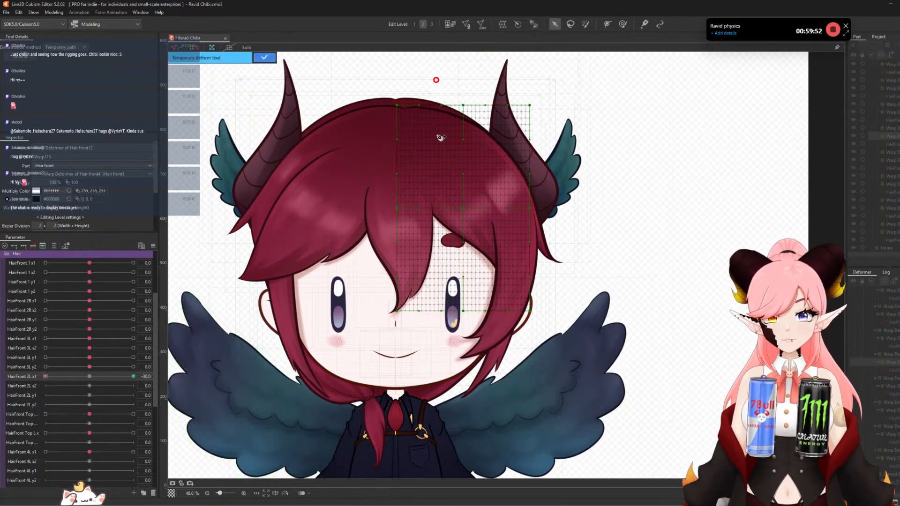
click(558, 287)
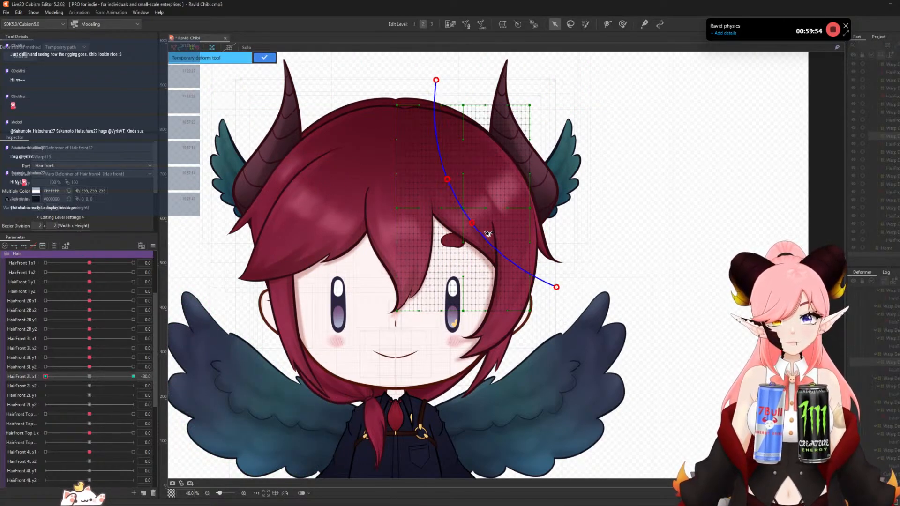
drag(472, 226, 458, 227)
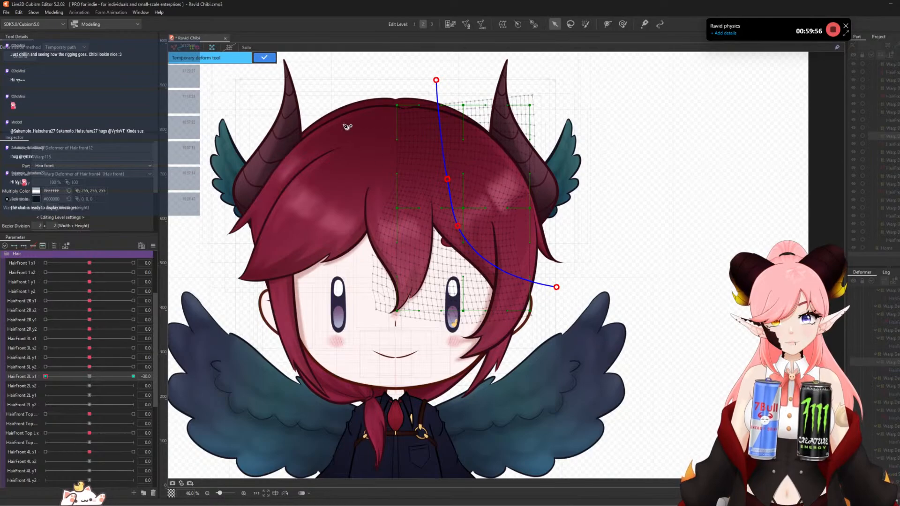
click(268, 57)
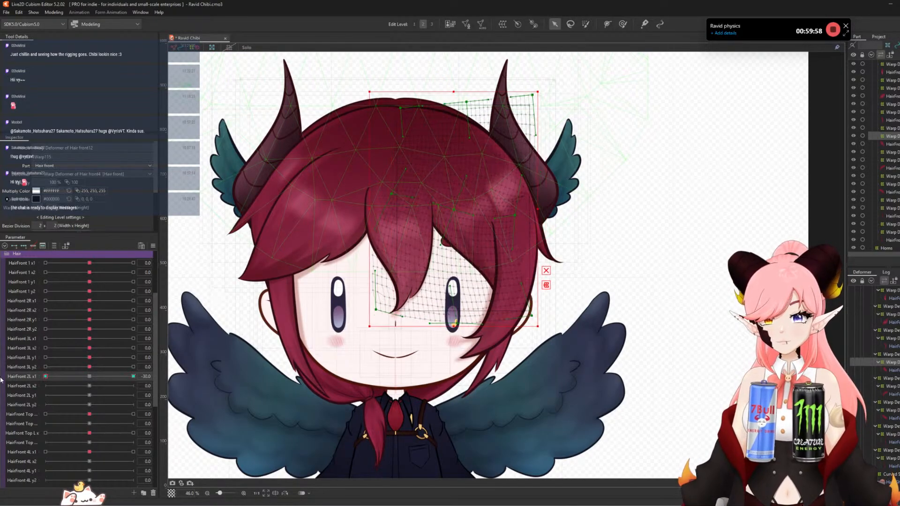
click(89, 376)
- Add three keys to HairFront 2L x2 and swing the strand's tip outward and up at 30 with a temporary deform path
click(34, 385)
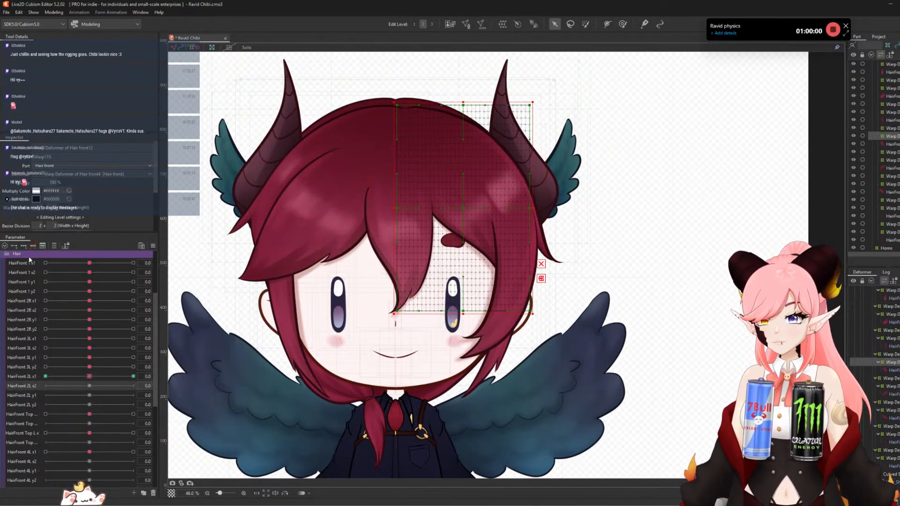
click(133, 386)
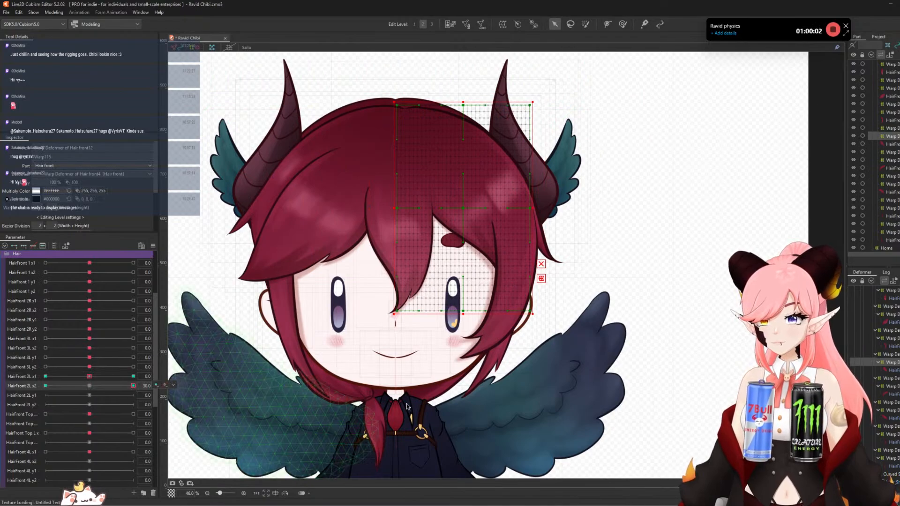
key(t)
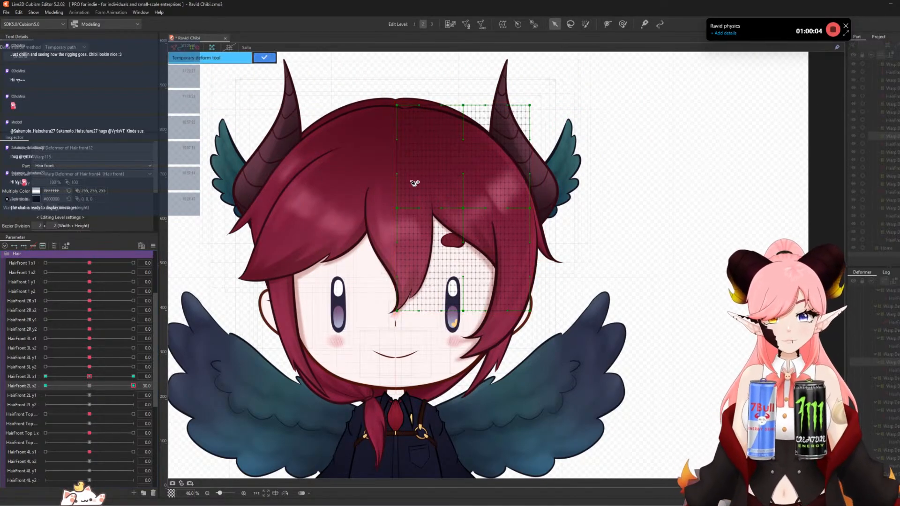
click(474, 222)
click(551, 300)
drag(551, 301, 575, 289)
click(265, 58)
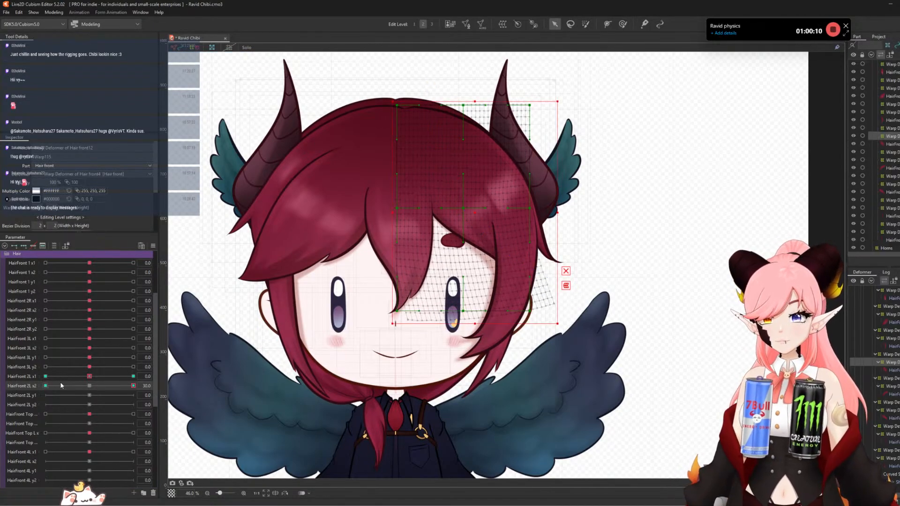
- At HairFront 2L x2 = -30, pull the strand's tip inward with a temporary deform path, then reset the parameter to 0
click(46, 385)
key(ctrl+t)
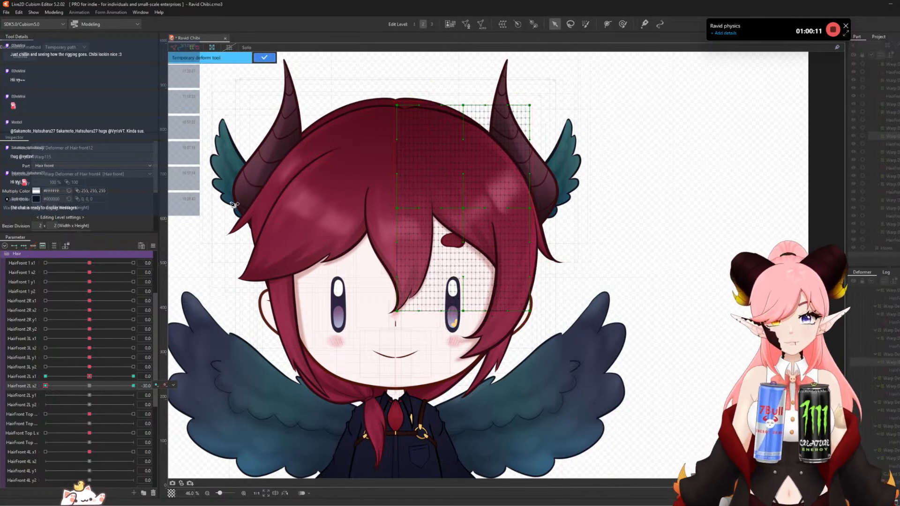
click(429, 77)
click(468, 214)
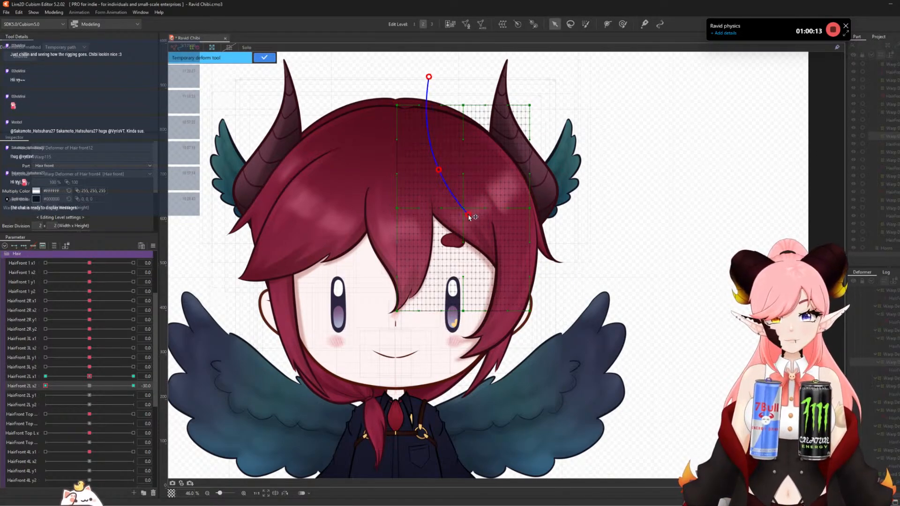
click(559, 287)
drag(558, 287, 540, 291)
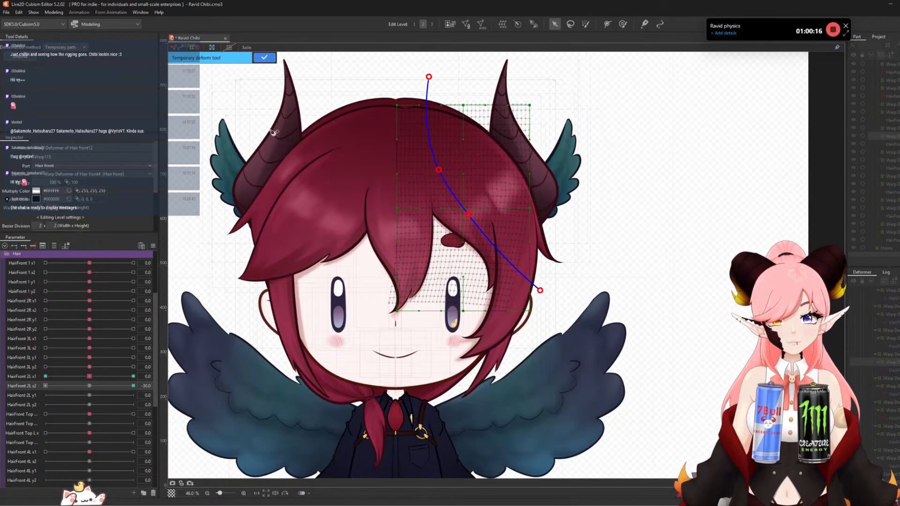
click(265, 57)
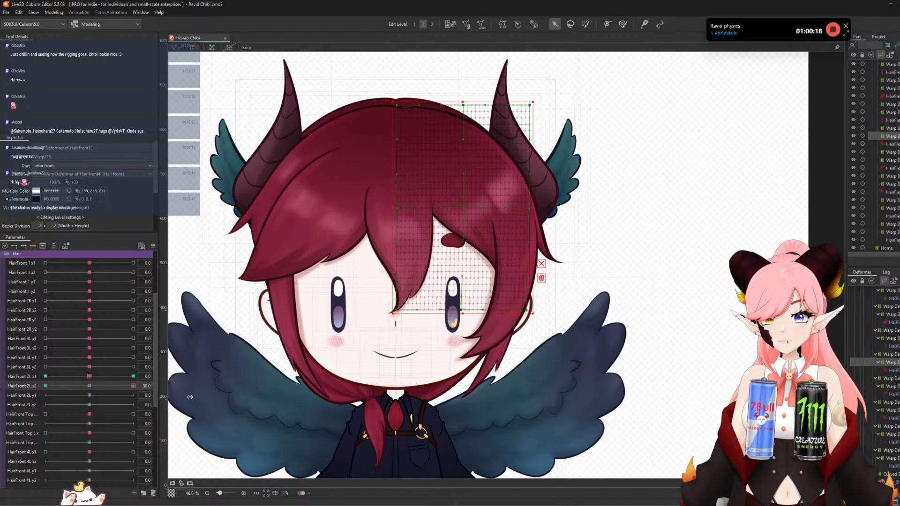
click(84, 384)
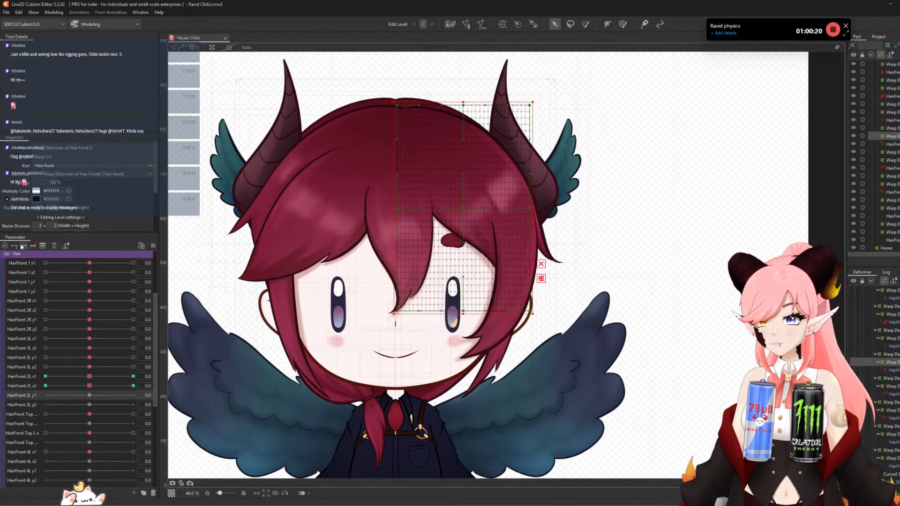
- Key HairFront 2L y1 and raise the strand's middle at 30 along a temporary deform path, applying the deformation
click(133, 395)
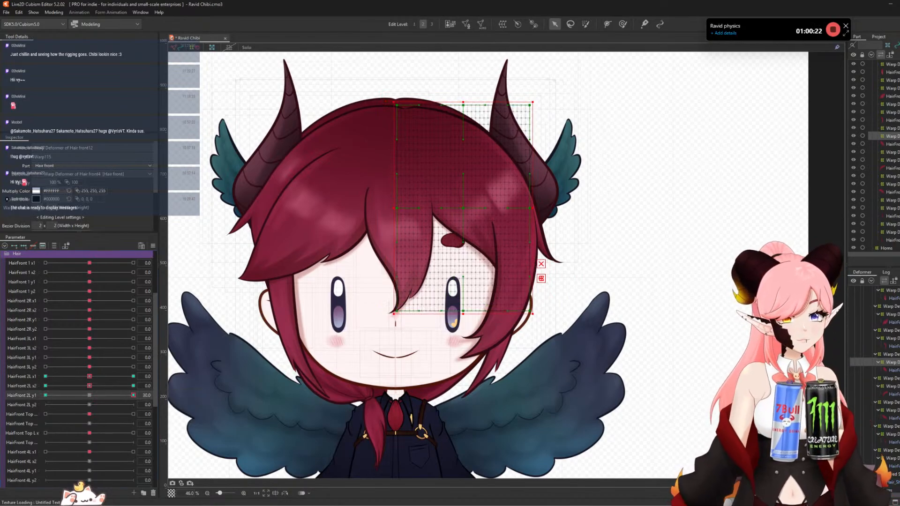
key(t)
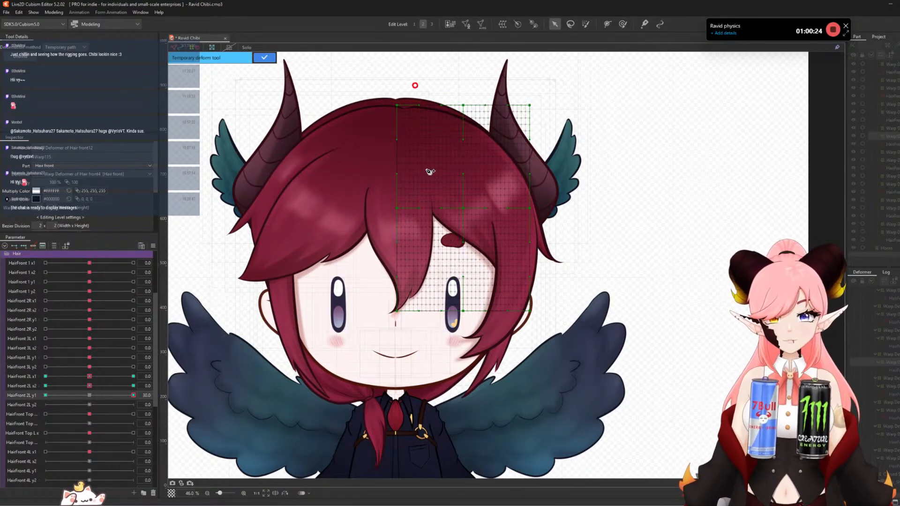
click(469, 218)
click(557, 291)
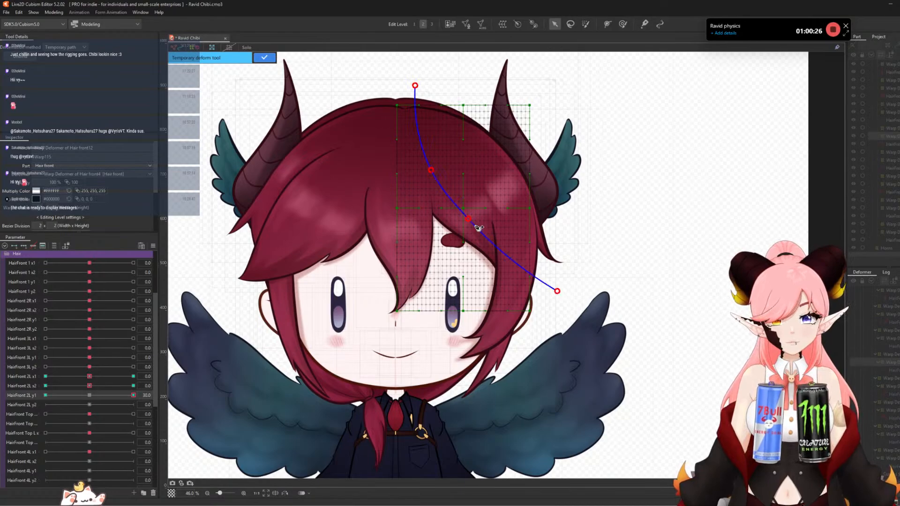
drag(470, 220, 475, 209)
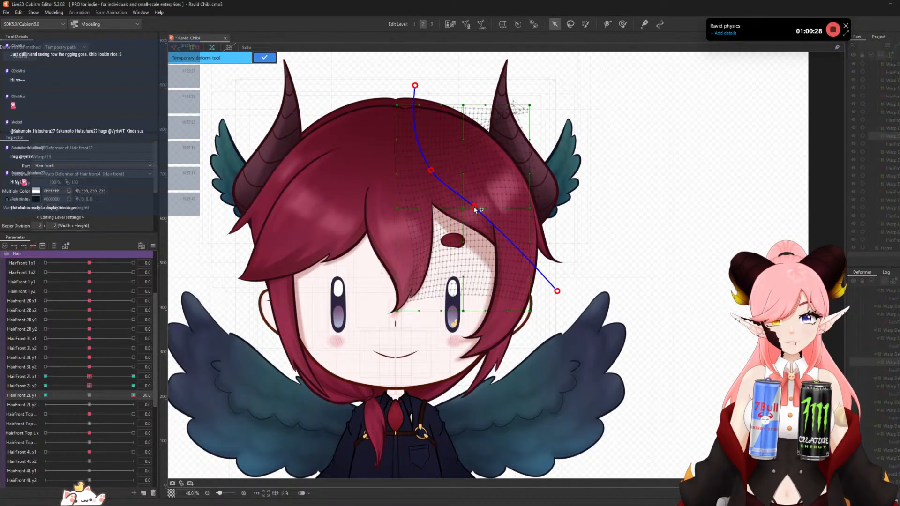
click(264, 57)
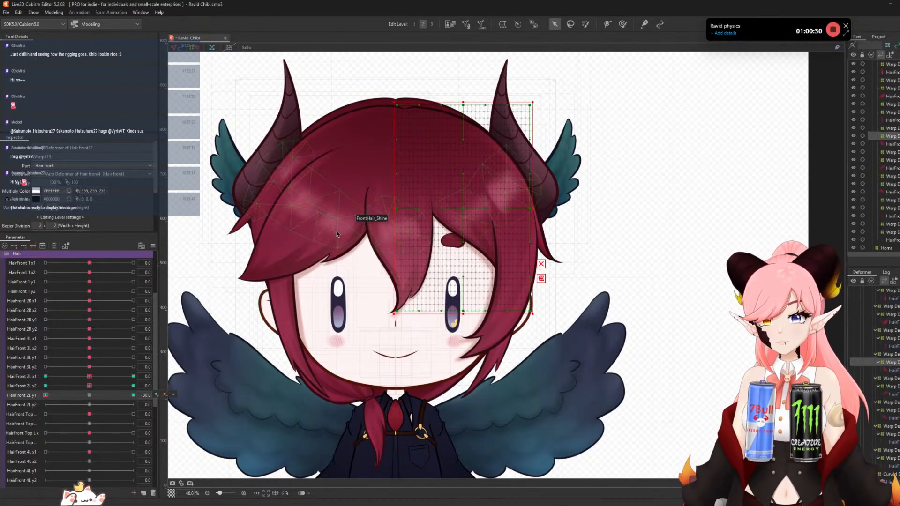
- At HairFront 2L y1 = -30, lower the strand's middle along a temporary deform path and apply the deformation
key(t)
click(408, 80)
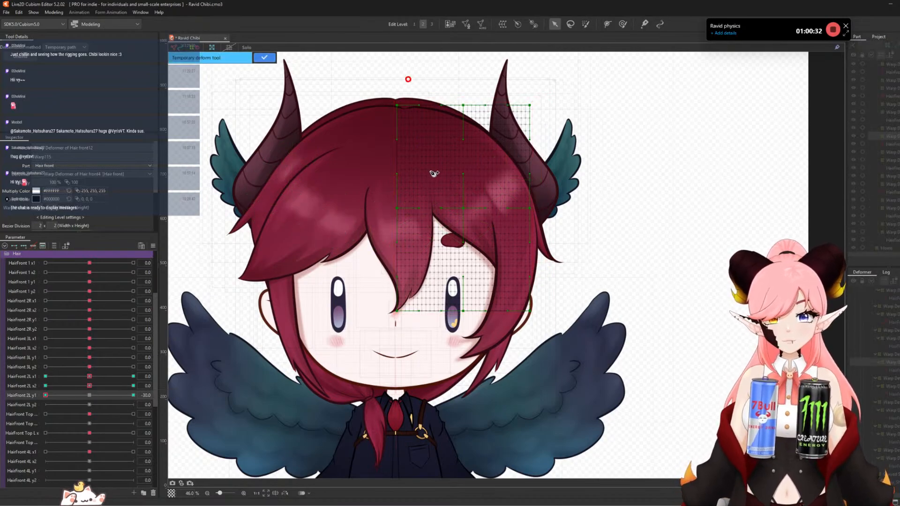
click(568, 305)
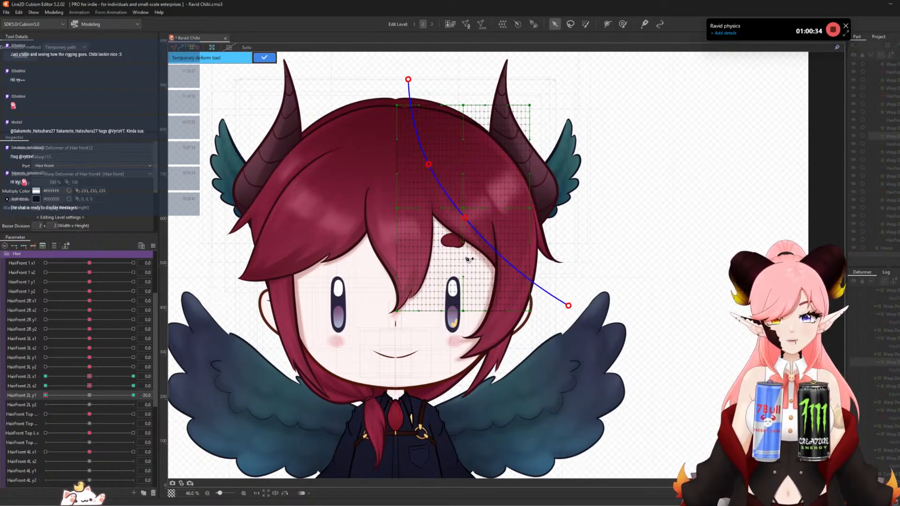
drag(469, 218, 462, 227)
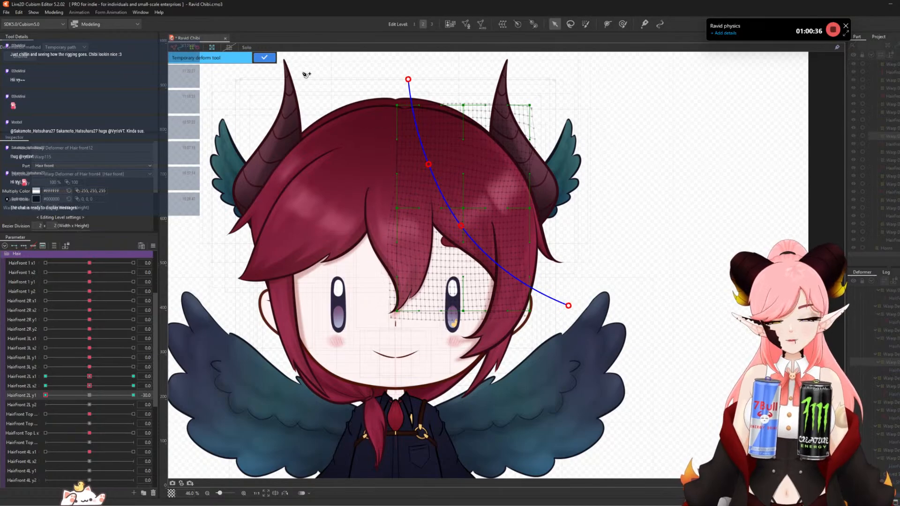
click(265, 57)
- Add three keys to HairFront 2L y2 and lift the strand's tip at 30 with a temporary deform path
click(32, 246)
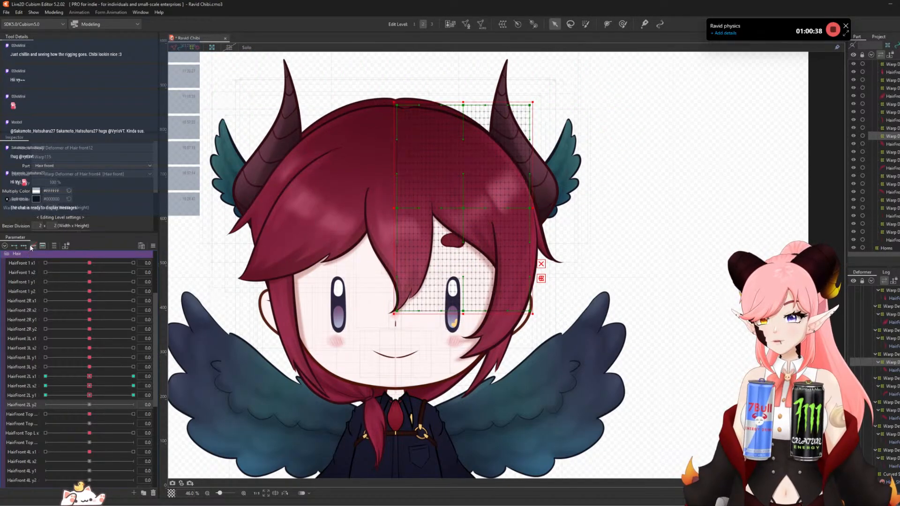
click(133, 405)
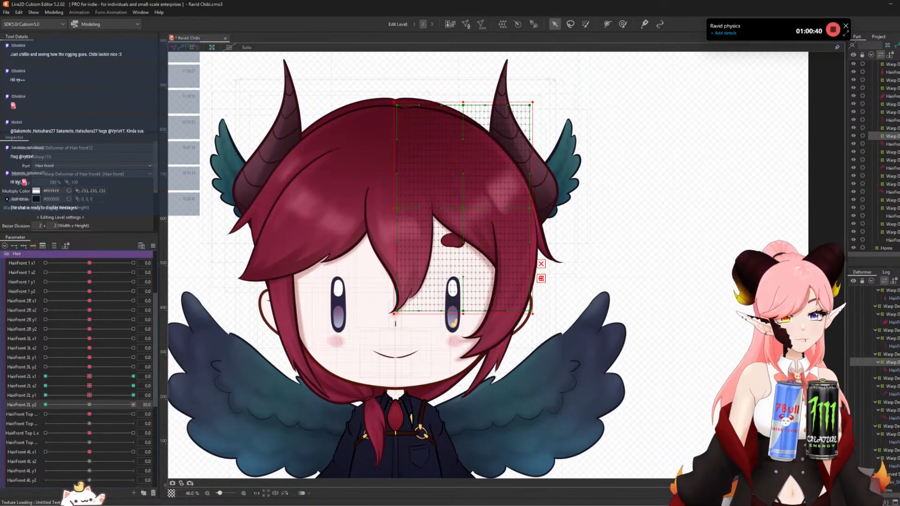
click(553, 303)
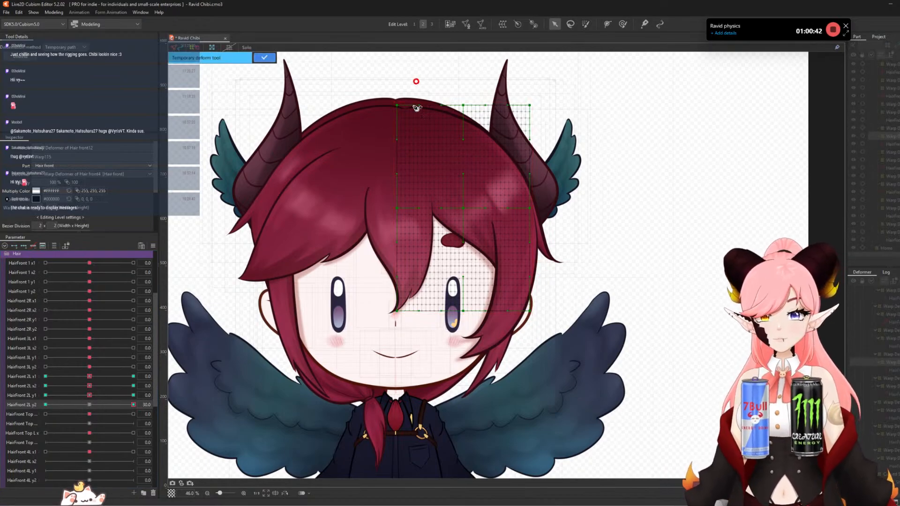
click(468, 221)
click(562, 298)
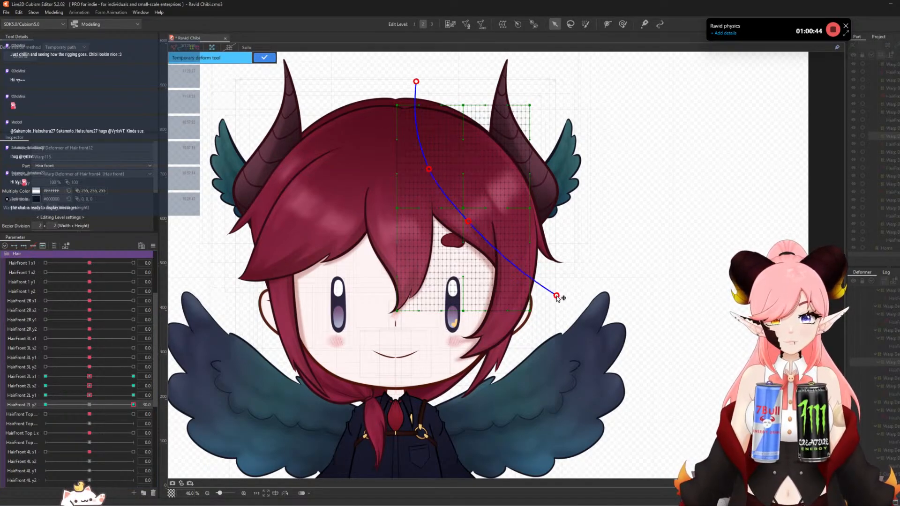
drag(563, 298, 567, 253)
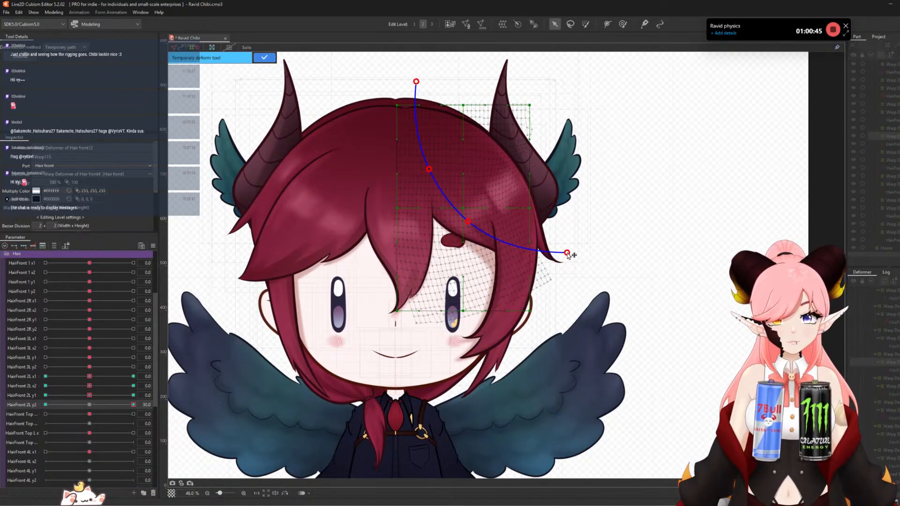
click(263, 58)
- At HairFront 2L y2 = -30, lower the strand's tip along a temporary deform path, apply it, and reset the parameter to 0
click(45, 405)
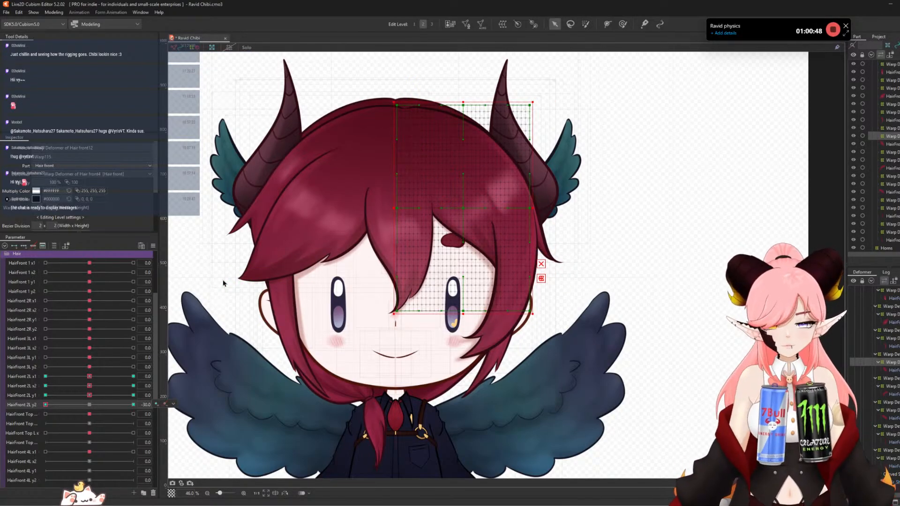
key(ctrl+t)
click(412, 72)
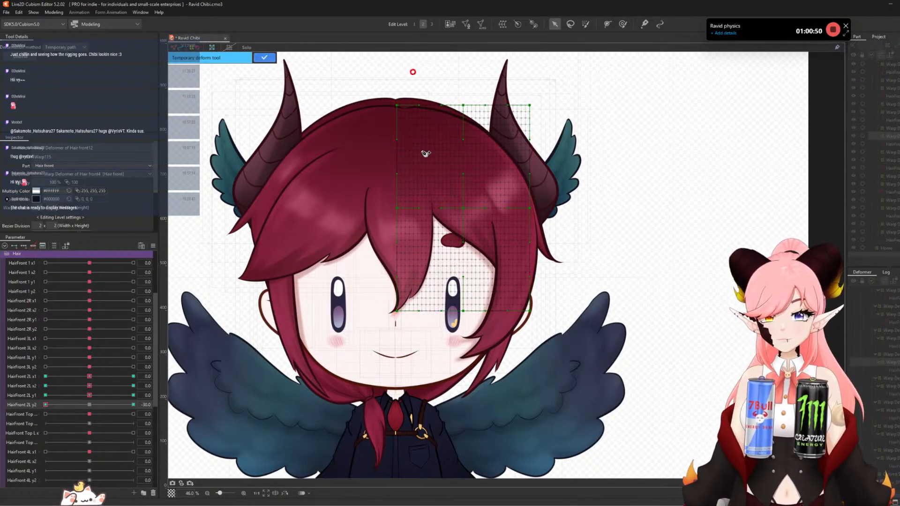
click(468, 211)
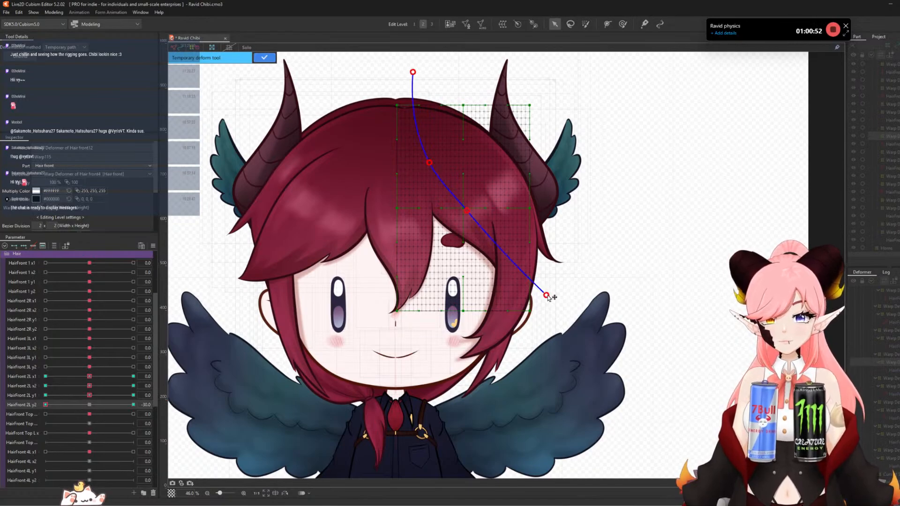
click(533, 315)
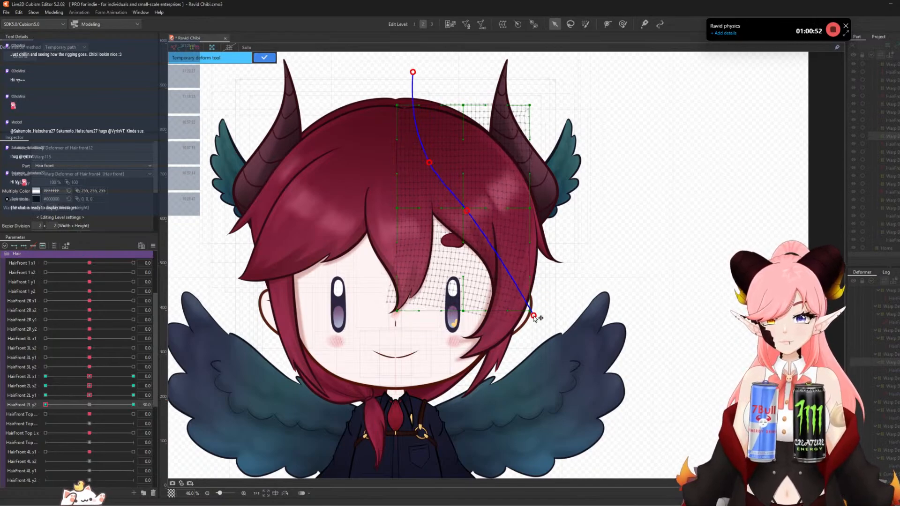
click(264, 58)
click(91, 407)
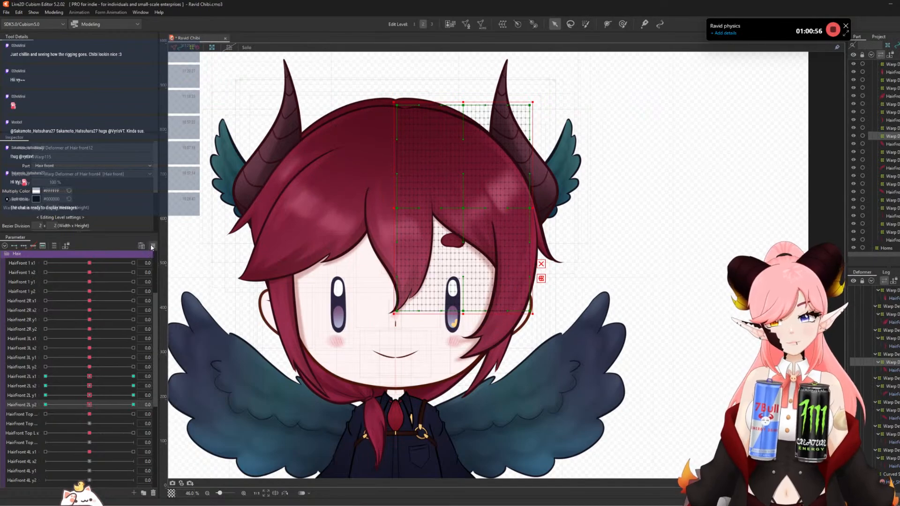
- Set HairFront 2L y2's extended interpolation to Ellipse Interpolation with 5 points
click(152, 247)
click(197, 392)
click(464, 247)
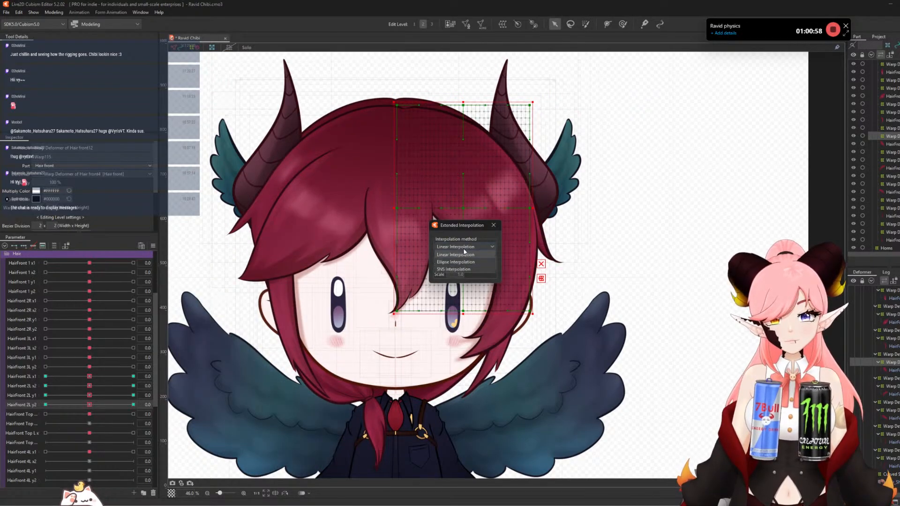
click(455, 262)
click(462, 265)
click(456, 290)
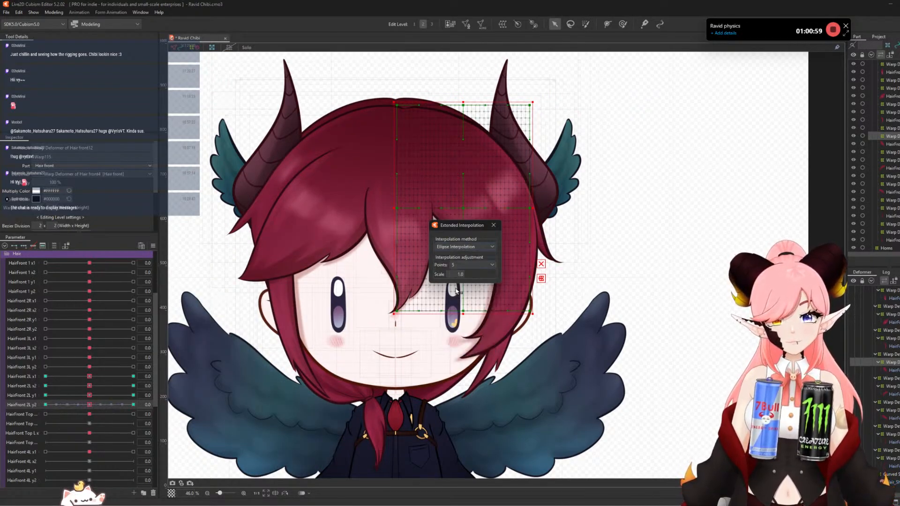
click(494, 225)
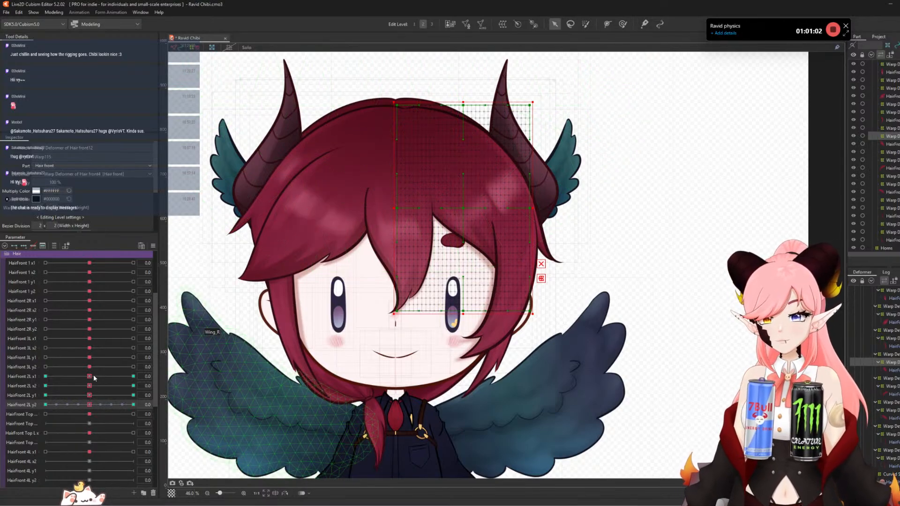
- Preview HairFront 2L x1 at 30, return it to 0, and brush-select the root area across the upper part of the strand's warp deformer
drag(91, 377, 133, 376)
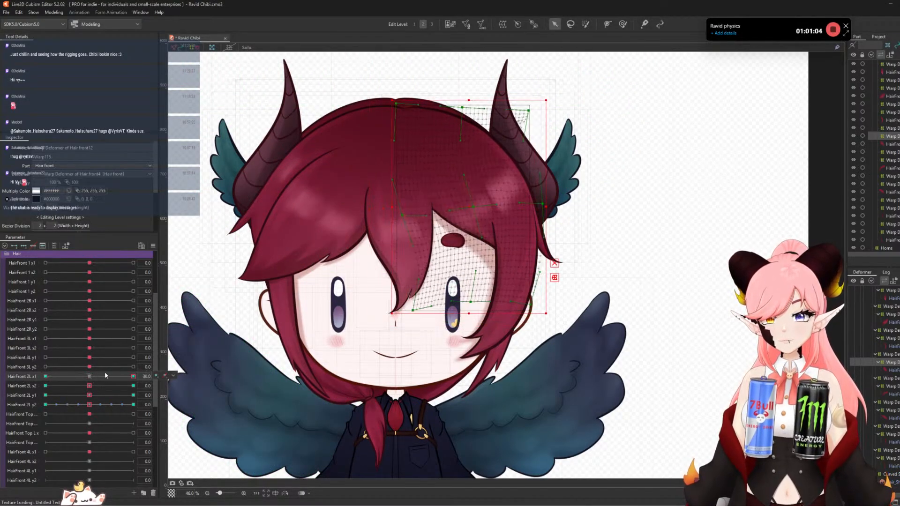
click(94, 375)
click(586, 24)
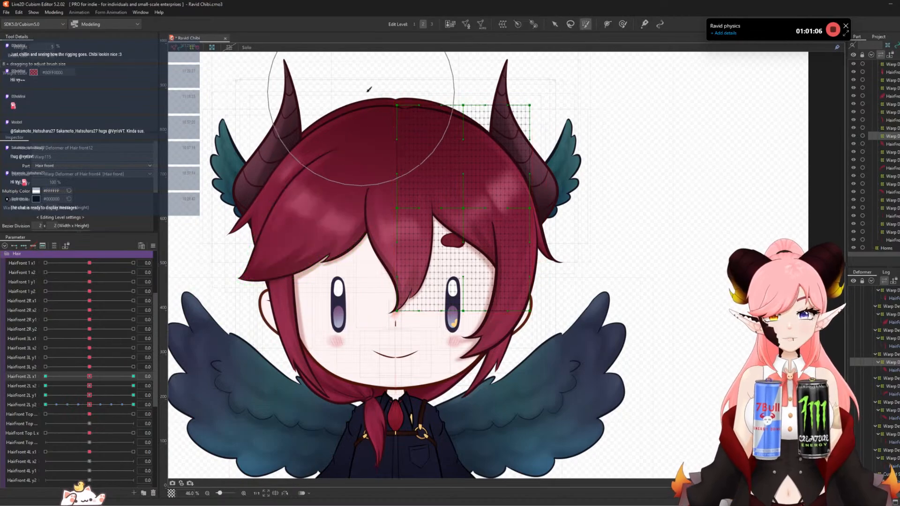
mouse_move(497, 60)
mouse_down()
mouse_move(357, 113)
mouse_move(329, 139)
mouse_move(353, 146)
mouse_move(405, 109)
mouse_move(412, 143)
mouse_up()
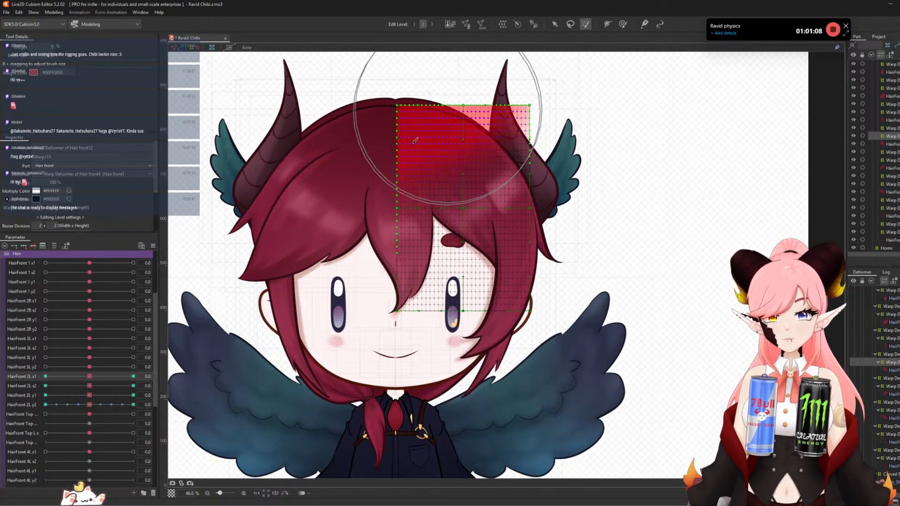
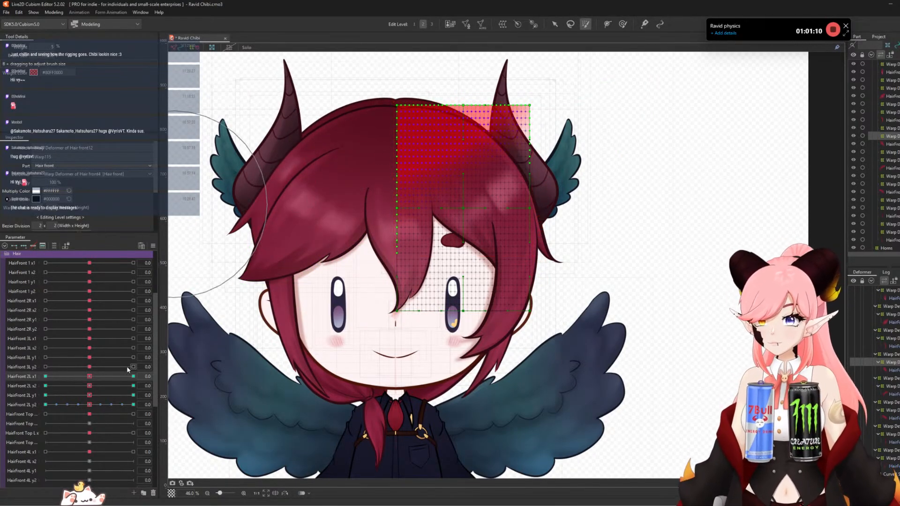
- Check the HairFront 2L x1 and y1 deformations at 30 and -30, returning each parameter to 0
click(133, 376)
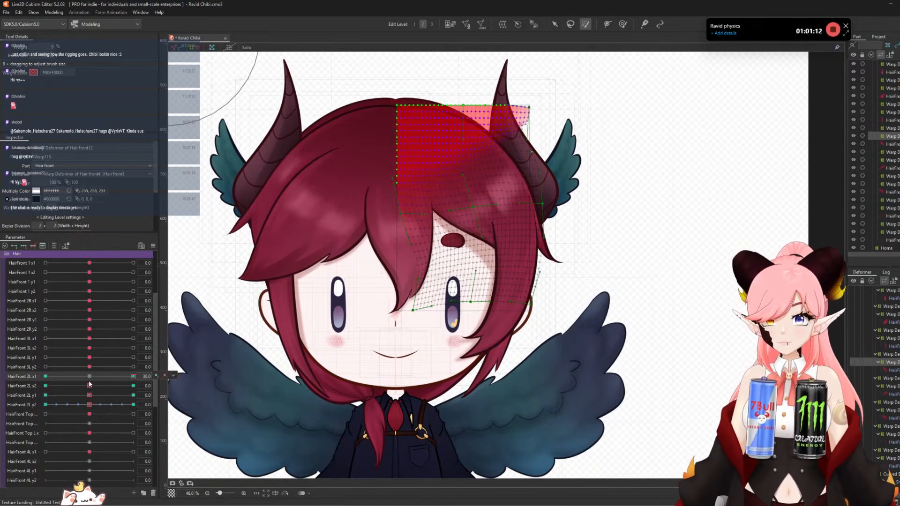
click(45, 377)
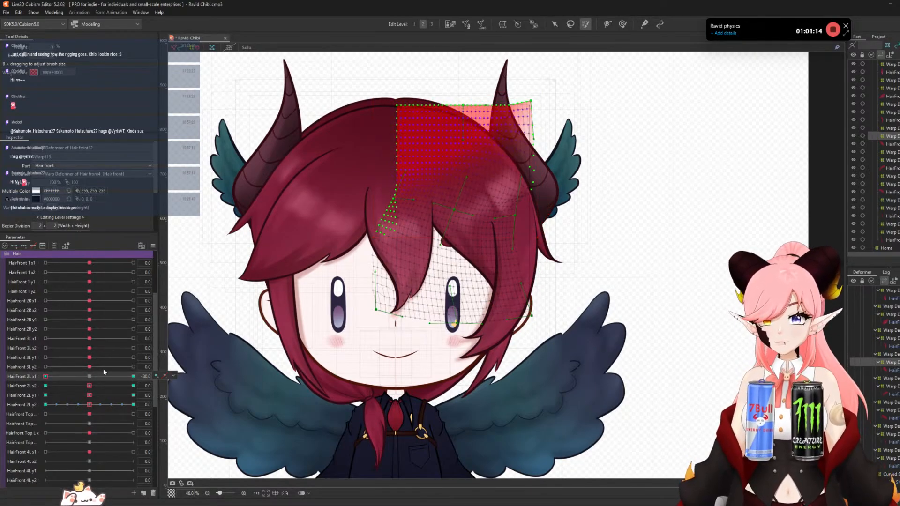
click(89, 376)
click(133, 395)
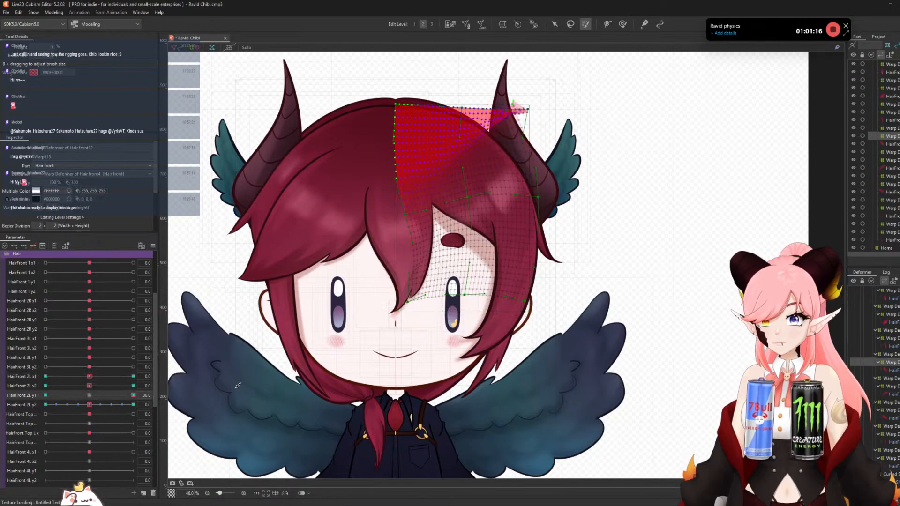
click(46, 395)
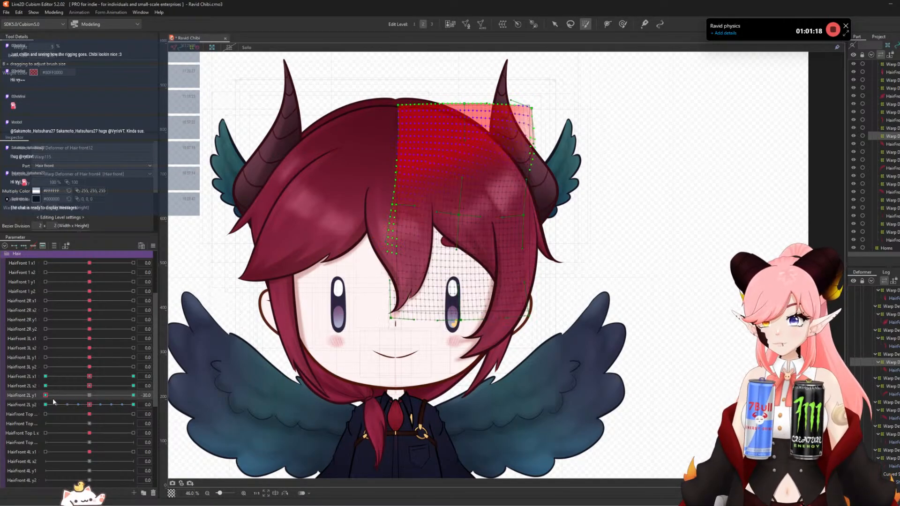
click(89, 395)
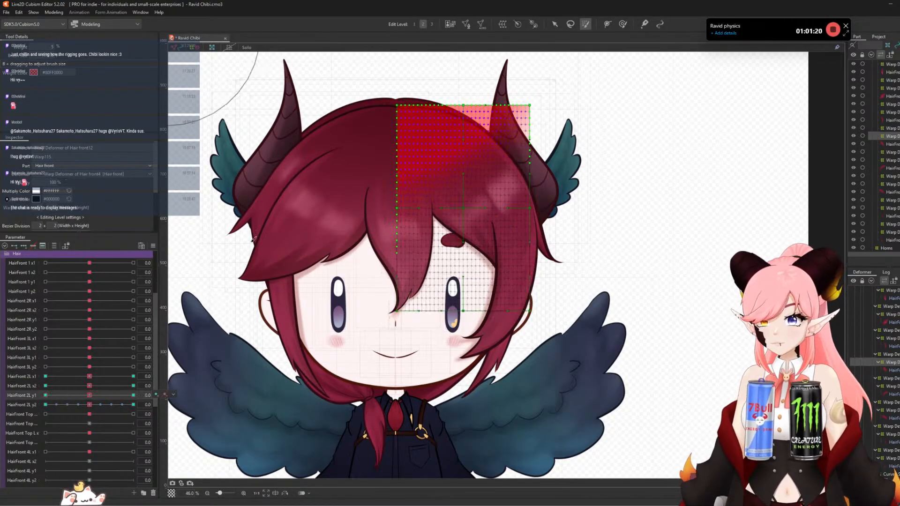
- Brush-select more of the HairFront 2L deformer's grid and check its x2 and y2 deformations at 30 and -30, ending at 0
mouse_move(425, 130)
mouse_down()
mouse_move(462, 100)
mouse_move(443, 81)
mouse_move(360, 150)
mouse_move(334, 225)
mouse_move(456, 142)
mouse_move(373, 139)
mouse_move(356, 243)
mouse_up()
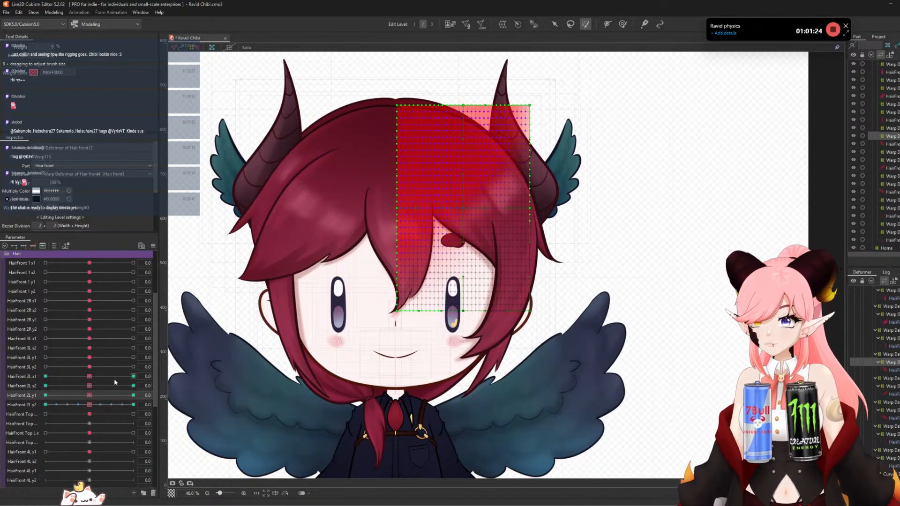
click(133, 386)
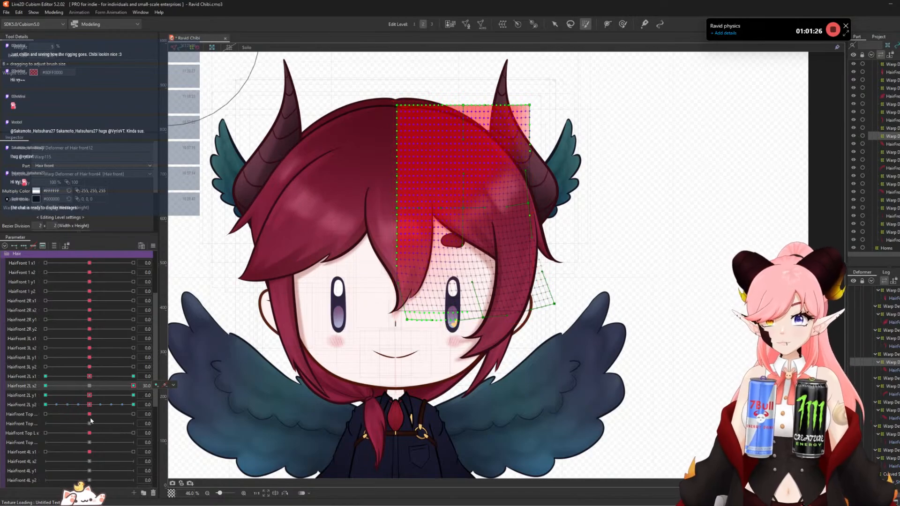
click(53, 385)
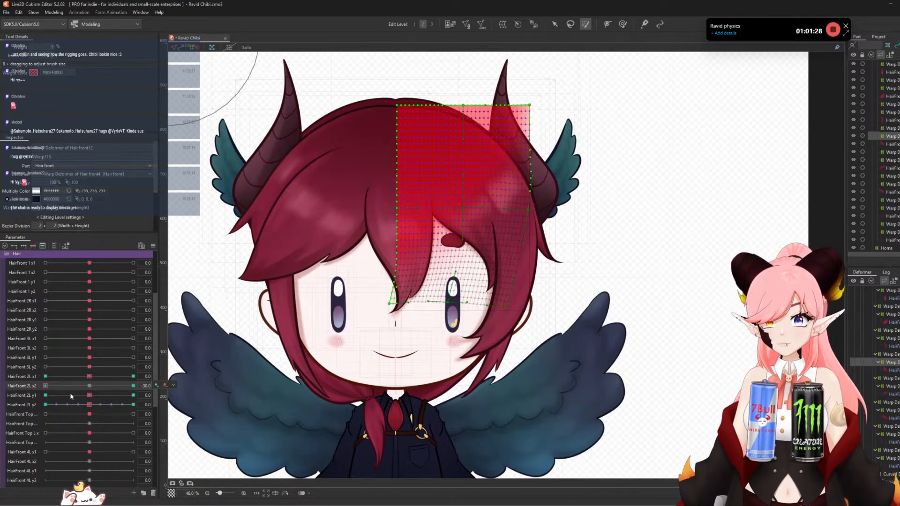
click(133, 405)
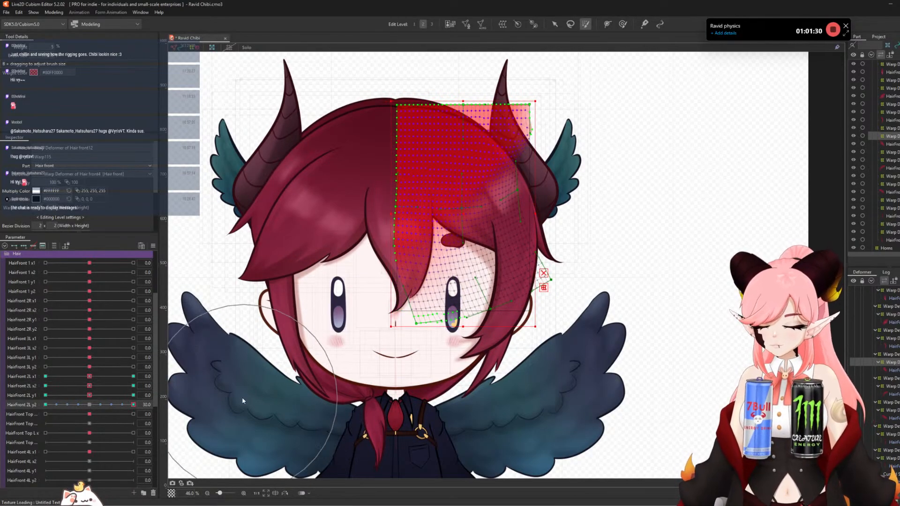
click(54, 405)
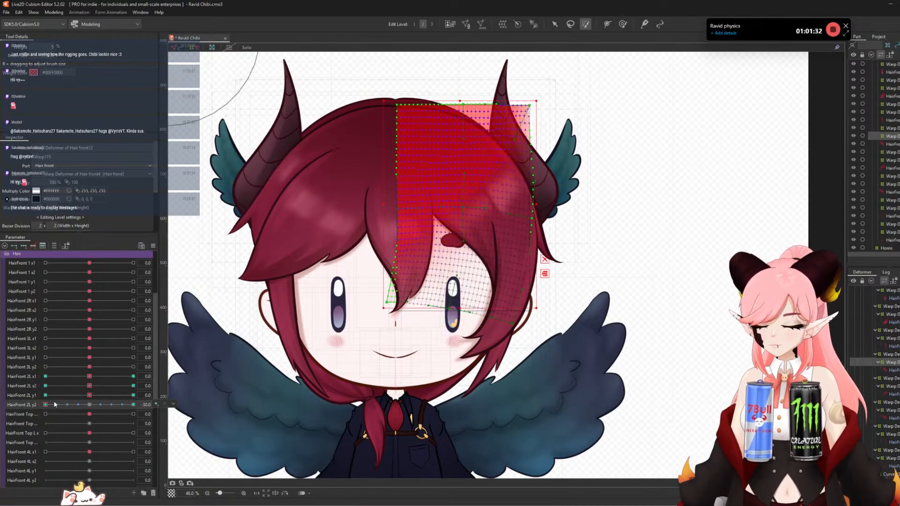
click(90, 404)
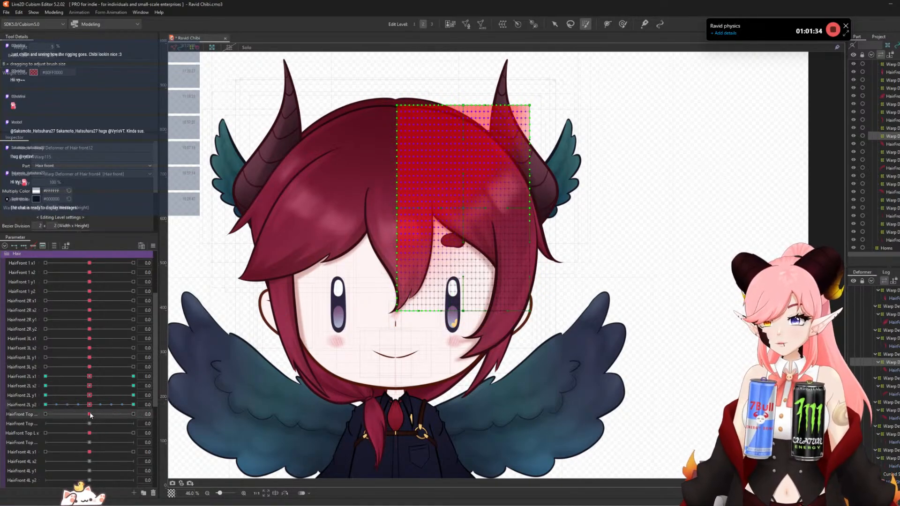
- Select the deformer keyed to the first HairFront Top parameter and use the Deform Brush to bend it toward the face at 30
click(173, 414)
click(185, 415)
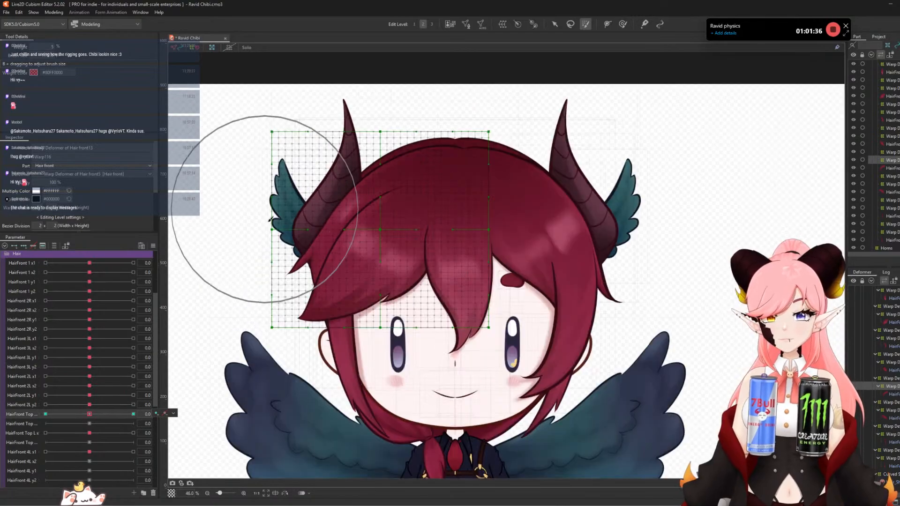
click(133, 414)
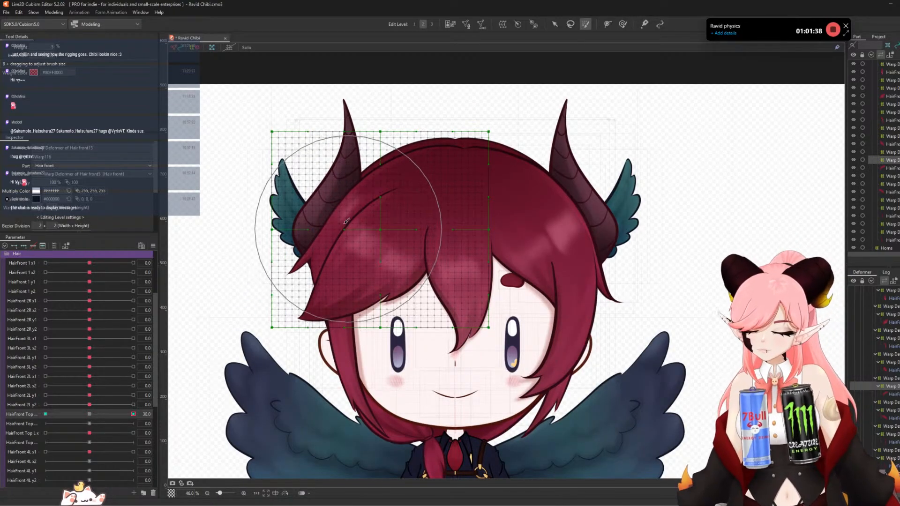
mouse_move(314, 195)
mouse_down()
mouse_move(310, 209)
mouse_move(288, 208)
mouse_move(306, 214)
mouse_up()
click(622, 24)
key(b)
mouse_move(356, 248)
mouse_down()
mouse_move(255, 260)
mouse_move(282, 282)
mouse_up()
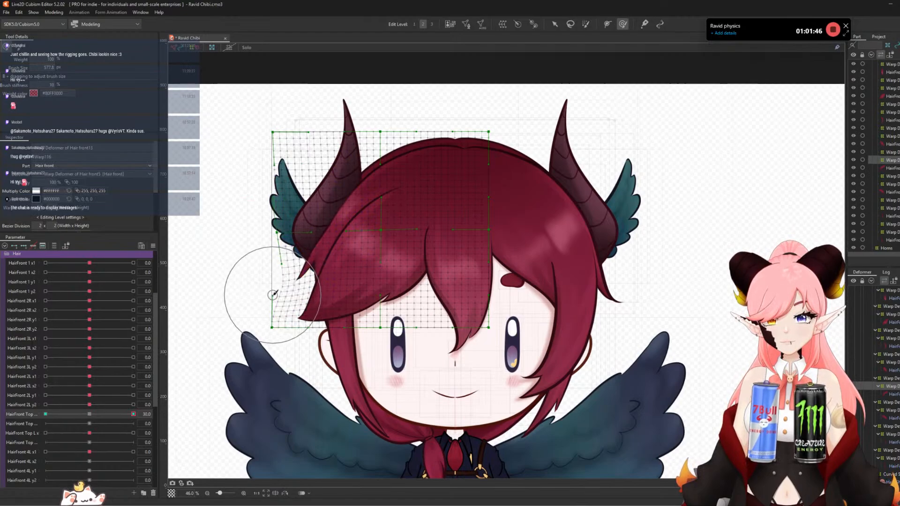
- Set the first HairFront Top parameter to -30 and reshape the deformer's outer hair tips with a resized Deform Brush
drag(133, 413, 45, 414)
key(b)
mouse_move(247, 207)
mouse_down()
mouse_move(338, 227)
mouse_move(330, 221)
mouse_up()
key(b)
mouse_move(357, 248)
mouse_down()
mouse_move(241, 277)
mouse_move(273, 282)
mouse_move(262, 281)
mouse_up()
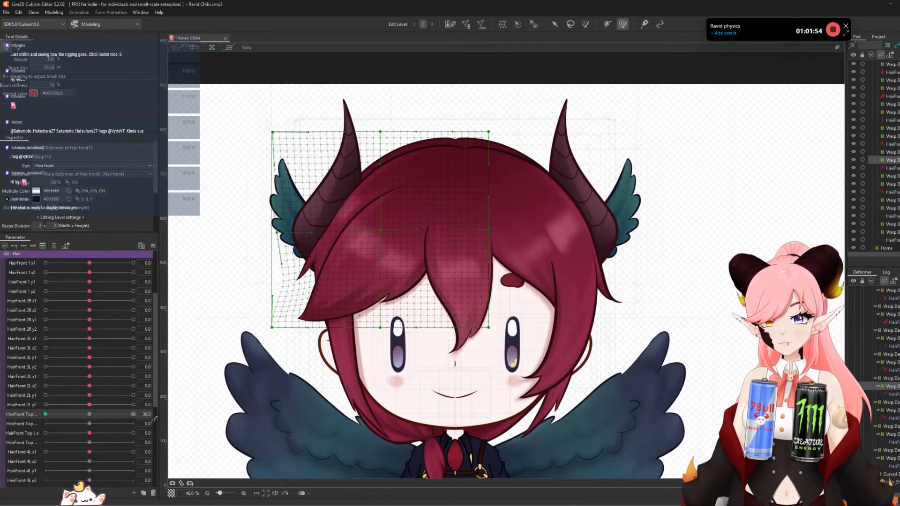
- Key the second HairFront Top parameter on the same deformer and push the hair upward at value 30
click(27, 424)
click(133, 423)
mouse_move(357, 200)
mouse_down()
mouse_move(391, 211)
mouse_move(345, 179)
mouse_up()
mouse_move(255, 269)
mouse_down()
mouse_move(234, 272)
mouse_move(261, 263)
mouse_move(259, 248)
mouse_move(250, 263)
mouse_up()
- Push the hair downward at -30 on the second HairFront Top parameter, then return the parameter to 0
click(45, 424)
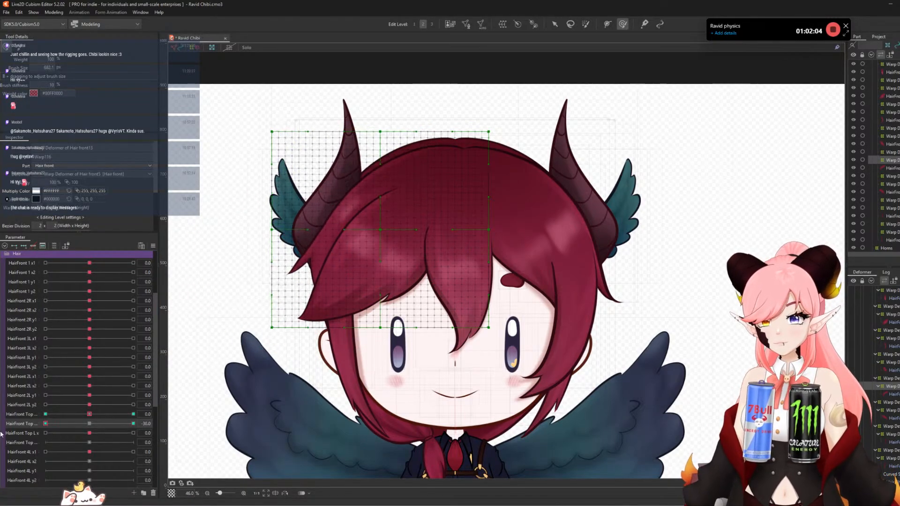
mouse_move(328, 180)
mouse_down()
mouse_move(361, 186)
mouse_move(322, 181)
mouse_up()
mouse_move(268, 257)
mouse_down()
mouse_move(239, 259)
mouse_move(263, 282)
mouse_up()
drag(46, 424, 2, 418)
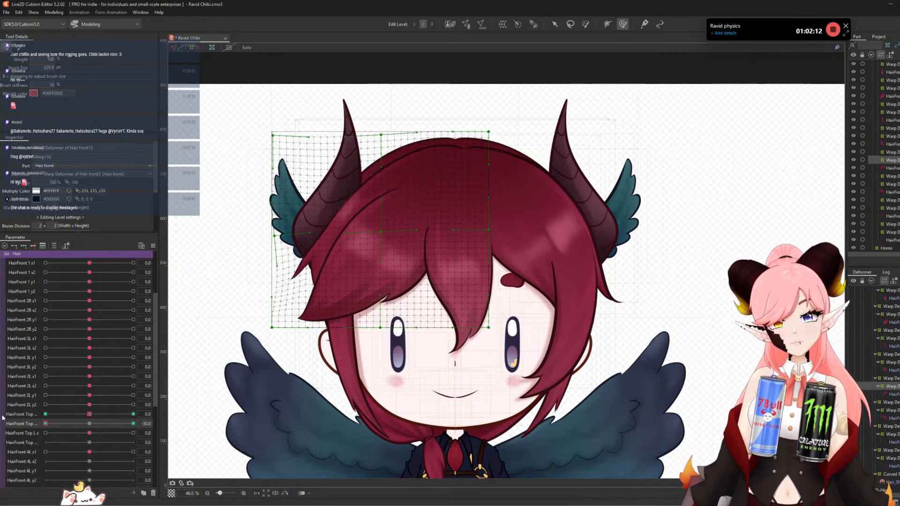
click(89, 423)
- Select the deformer keyed to HairFront Top L x and bend its hair outward at 30 using a larger Deform Brush
click(172, 432)
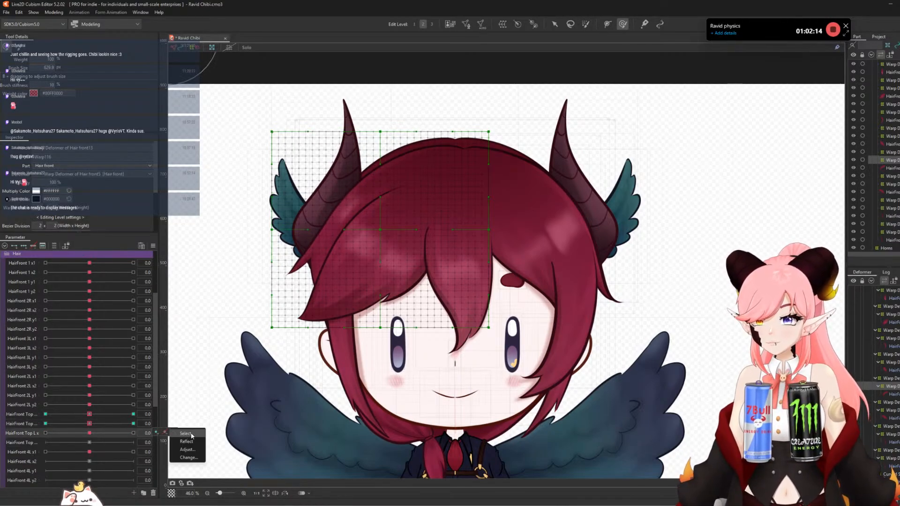
click(187, 436)
click(134, 433)
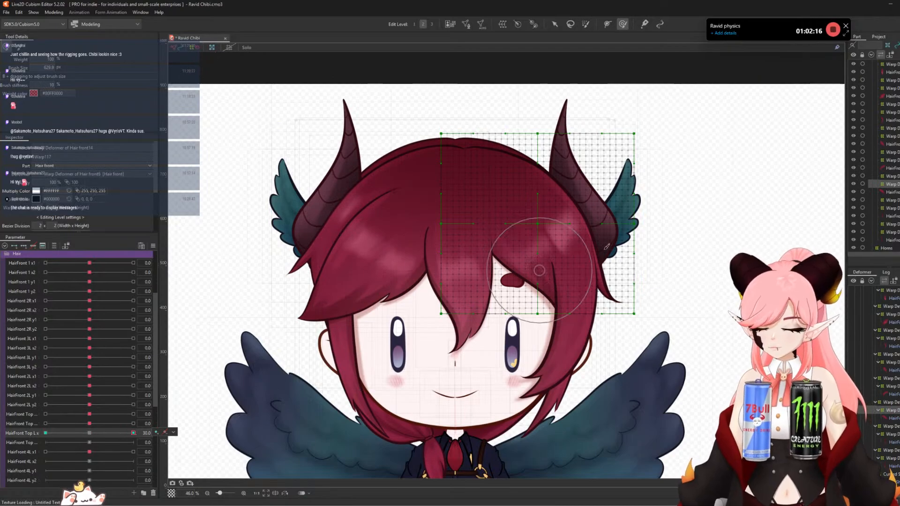
drag(579, 202, 655, 215)
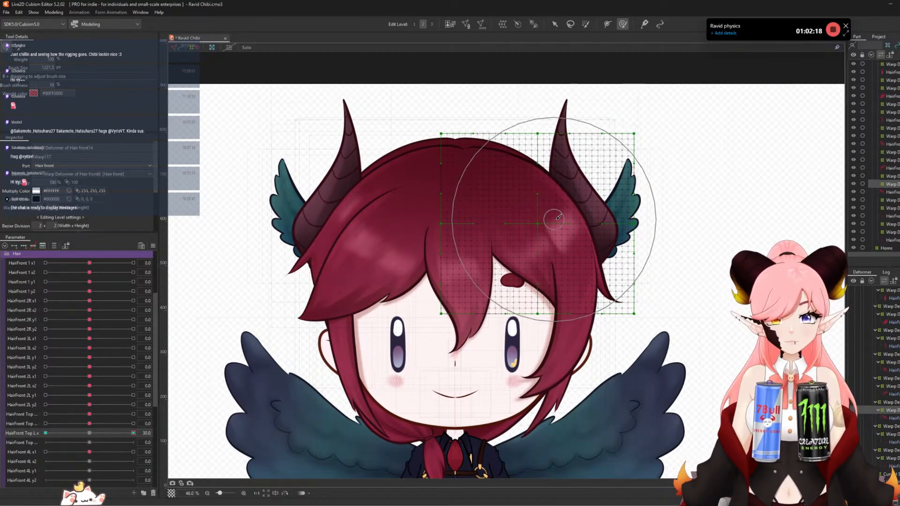
drag(567, 221, 574, 221)
drag(635, 329, 646, 323)
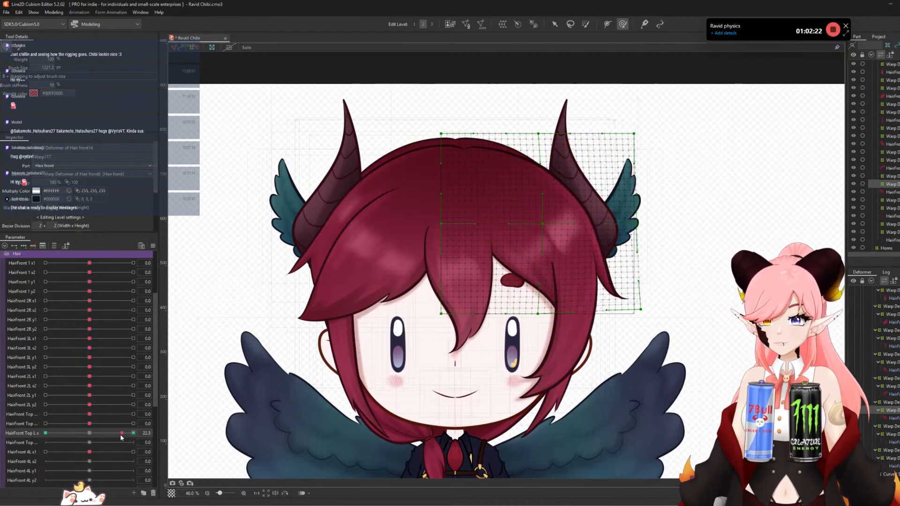
- Bend the HairFront Top L x deformer inward at -30, refine it with a smaller brush, and reset the parameter to 0
drag(121, 438, 1, 451)
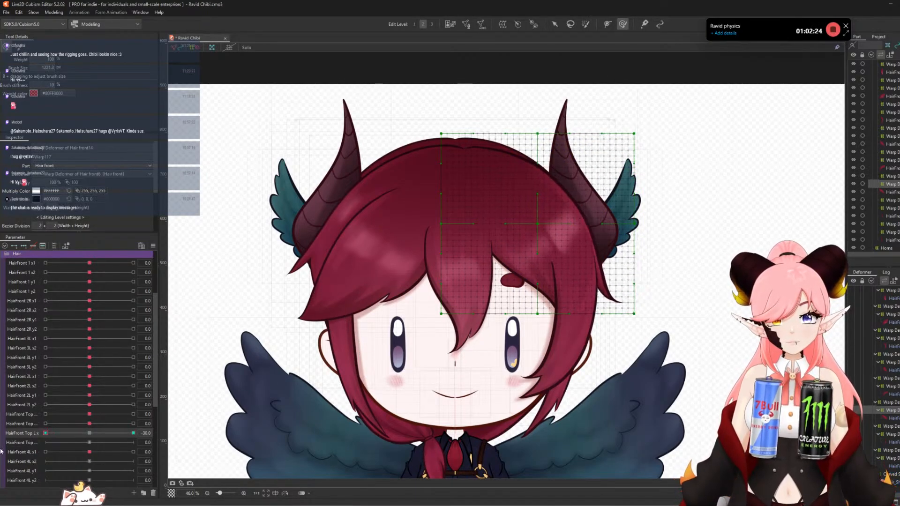
drag(567, 207, 561, 209)
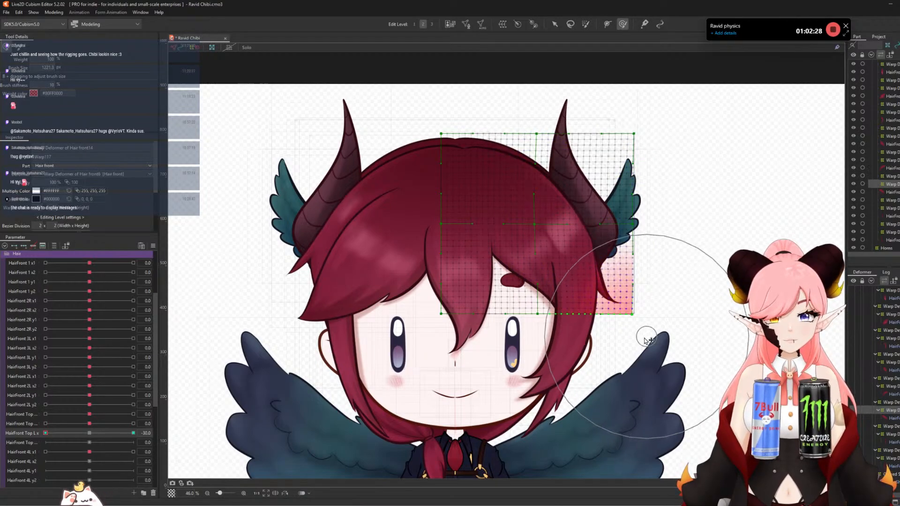
drag(645, 338, 637, 339)
key(b)
drag(618, 224, 587, 234)
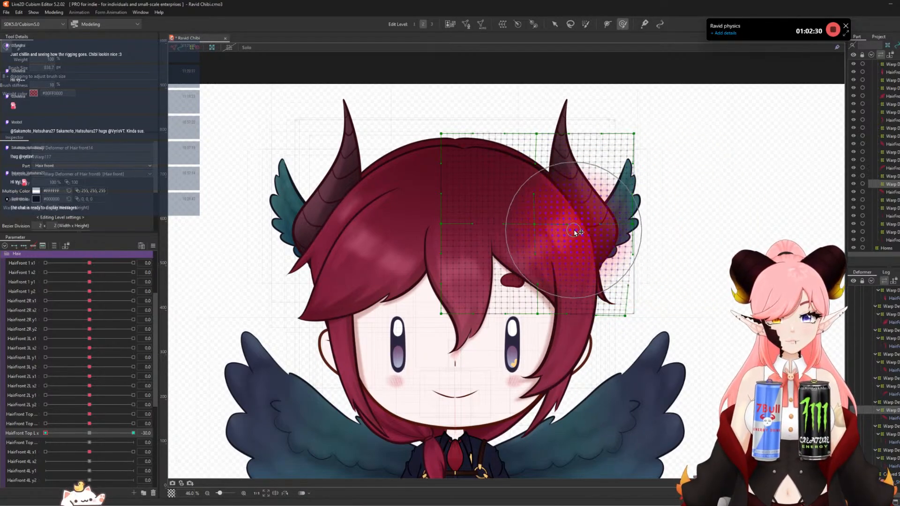
mouse_move(46, 433)
mouse_down()
mouse_move(87, 435)
mouse_move(46, 433)
mouse_up()
click(90, 435)
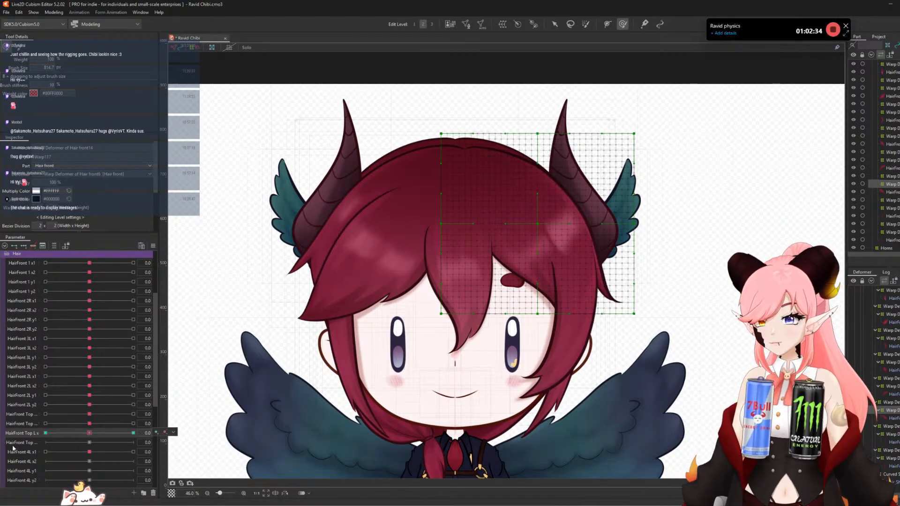
- Key the HairFront Top parameter below HairFront Top L x and push the hair upward at 30 with the Deform Brush
click(133, 442)
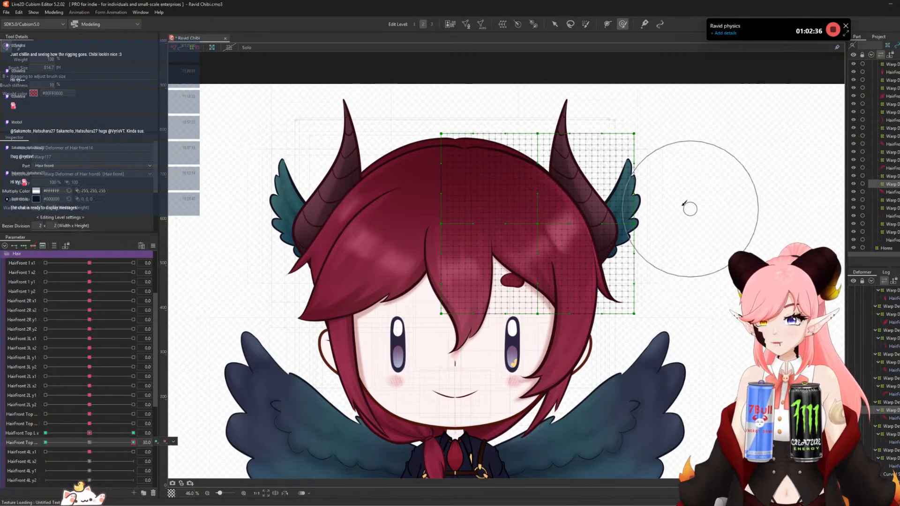
key(b)
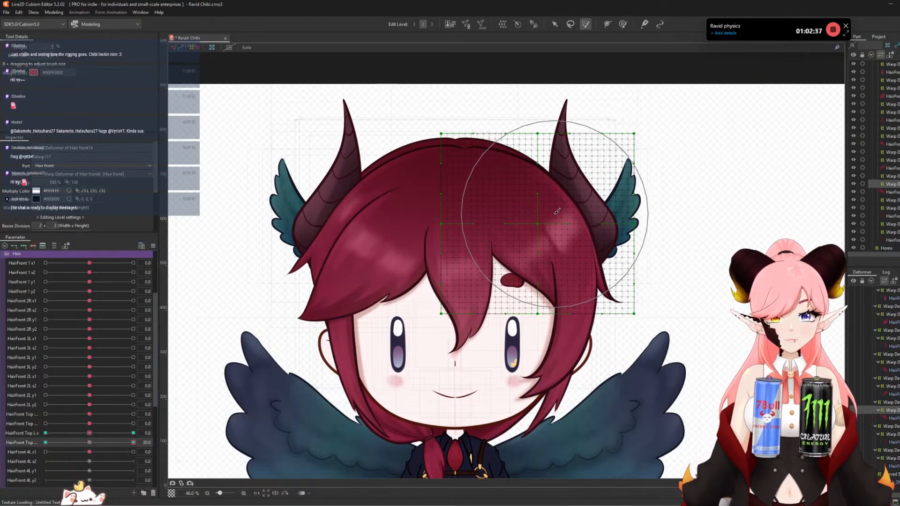
click(622, 25)
scroll(70, 381, down, 1)
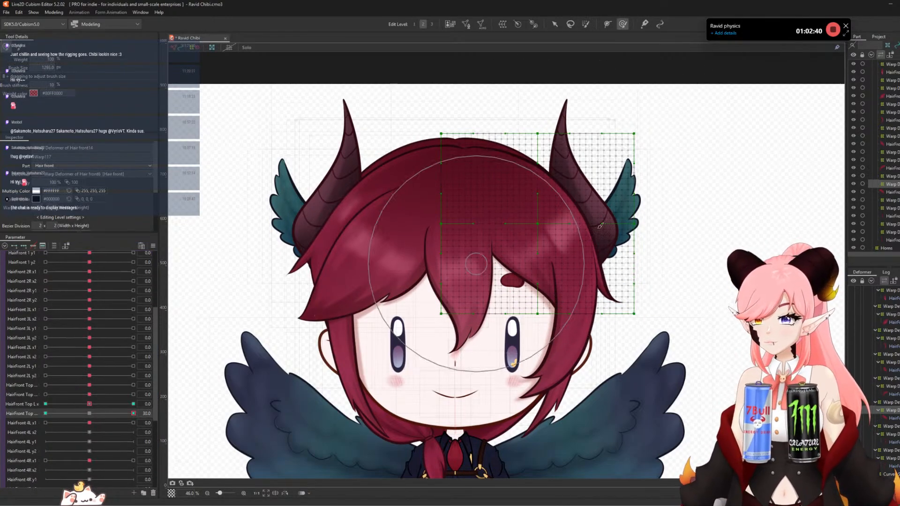
drag(564, 215, 565, 207)
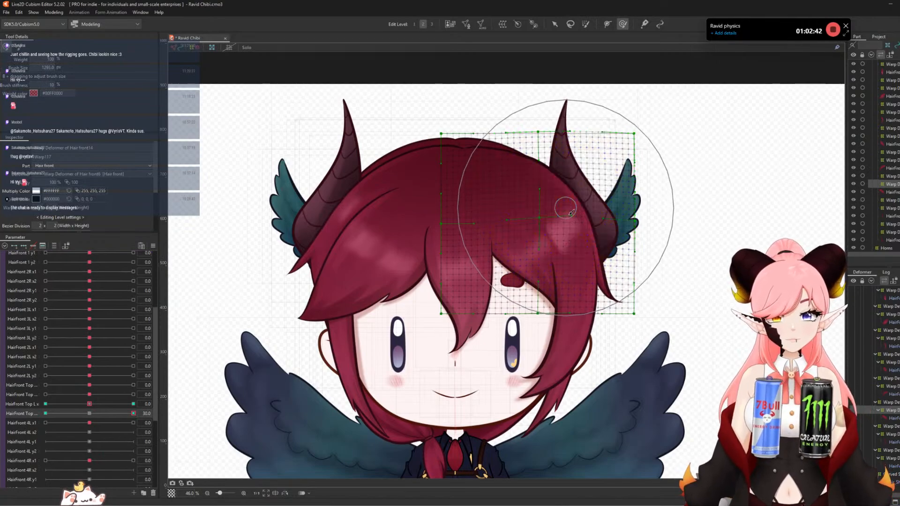
drag(651, 338, 657, 317)
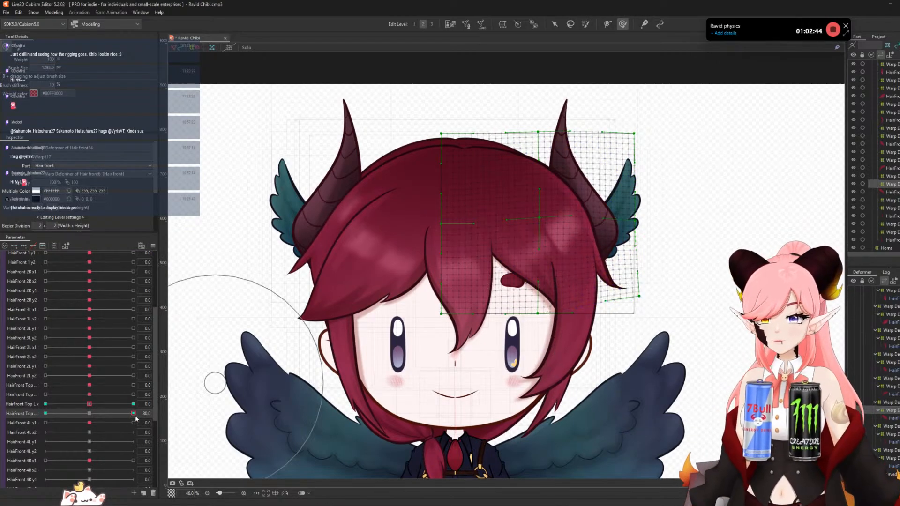
- Push the same hair deformer downward at -30 on the HairFront Top parameter below Top L x, and reset the parameter to 0
drag(133, 413, 45, 414)
drag(555, 200, 556, 201)
drag(644, 359, 638, 367)
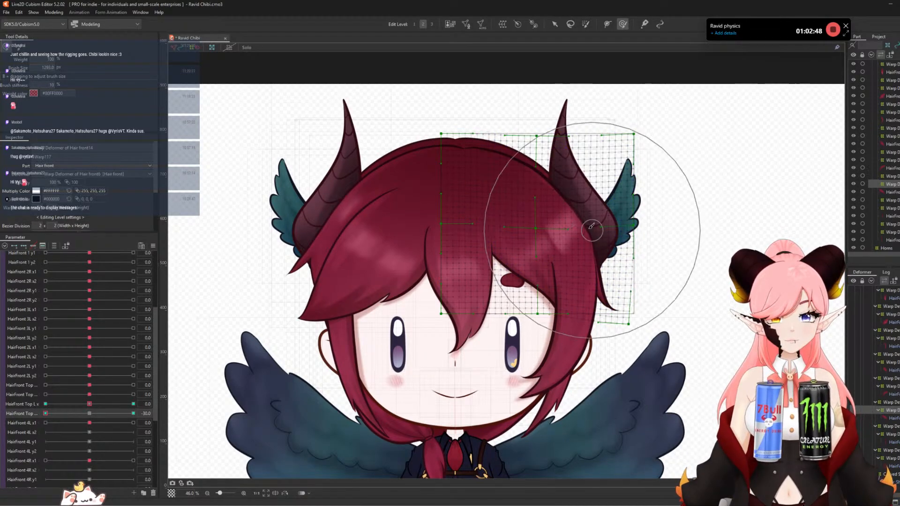
key(b)
mouse_move(578, 264)
mouse_down()
mouse_move(541, 266)
mouse_move(555, 237)
mouse_up()
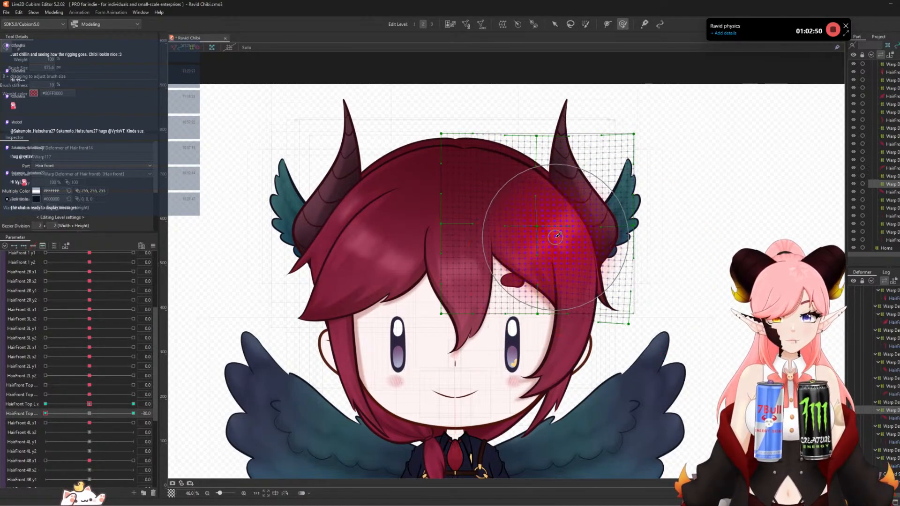
scroll(479, 262, down, 3)
click(89, 413)
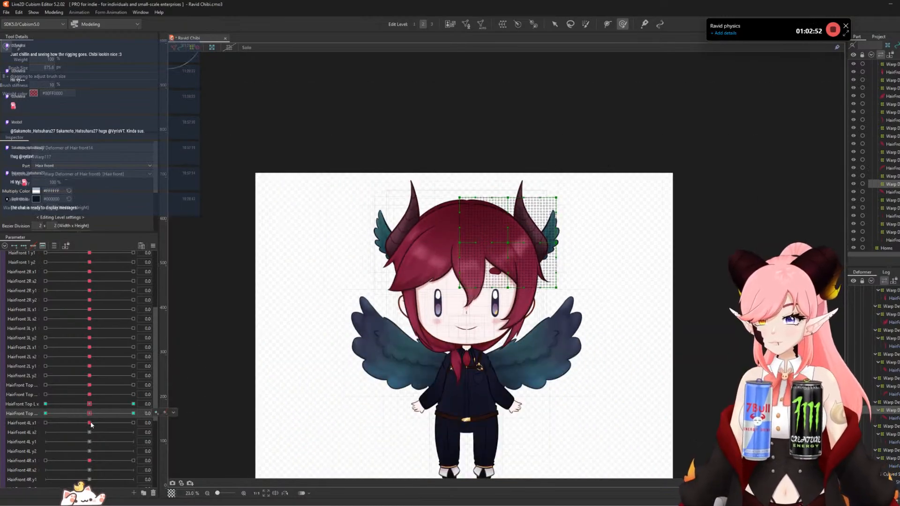
- Select the deformer keyed to HairFront 4L x1 and bend the middle of its strand outward at 30 with a temporary deform path
click(174, 422)
click(184, 425)
scroll(478, 312, down, 1)
scroll(479, 312, up, 3)
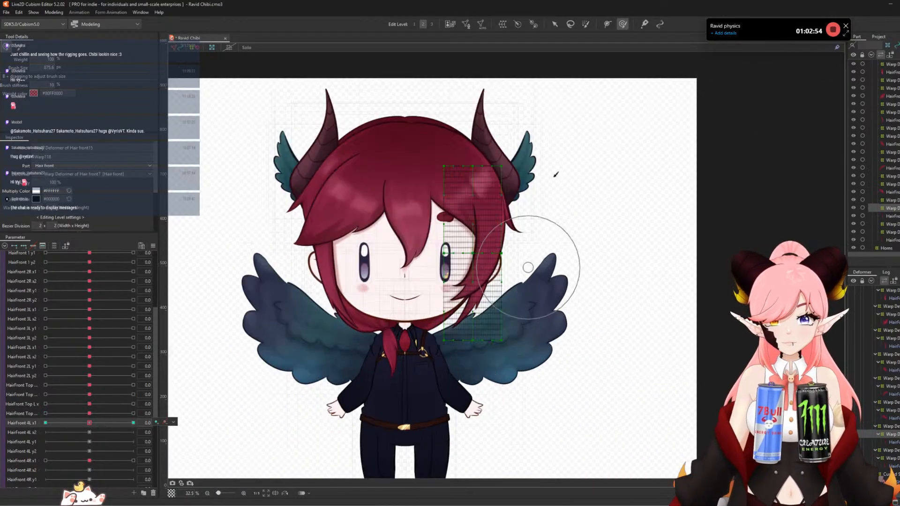
click(554, 24)
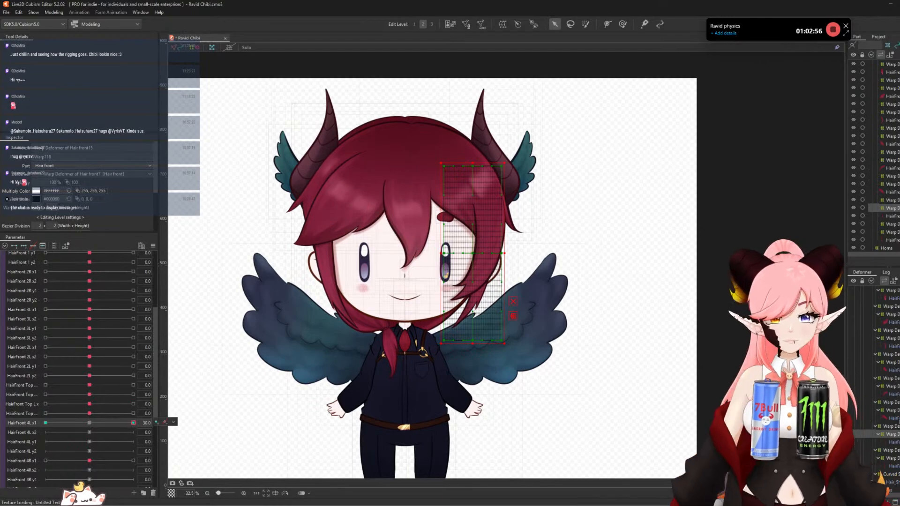
click(512, 302)
scroll(530, 276, up, 1)
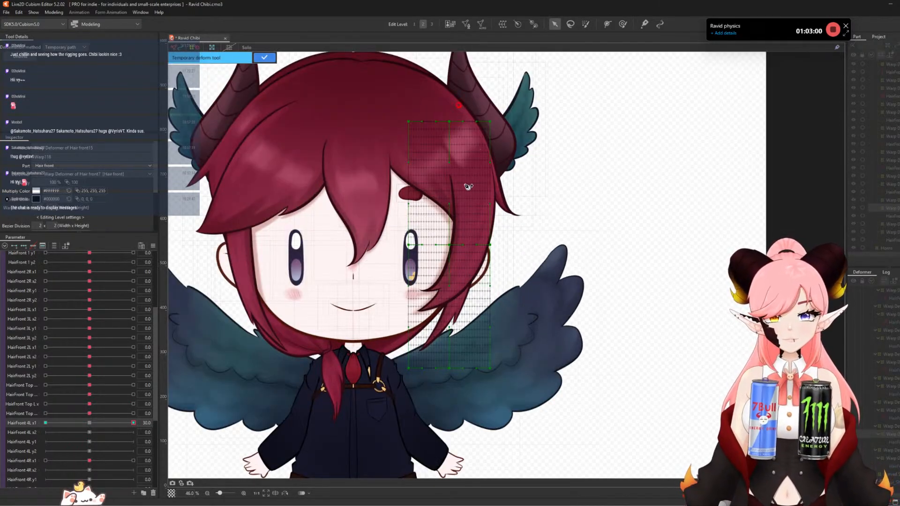
click(459, 252)
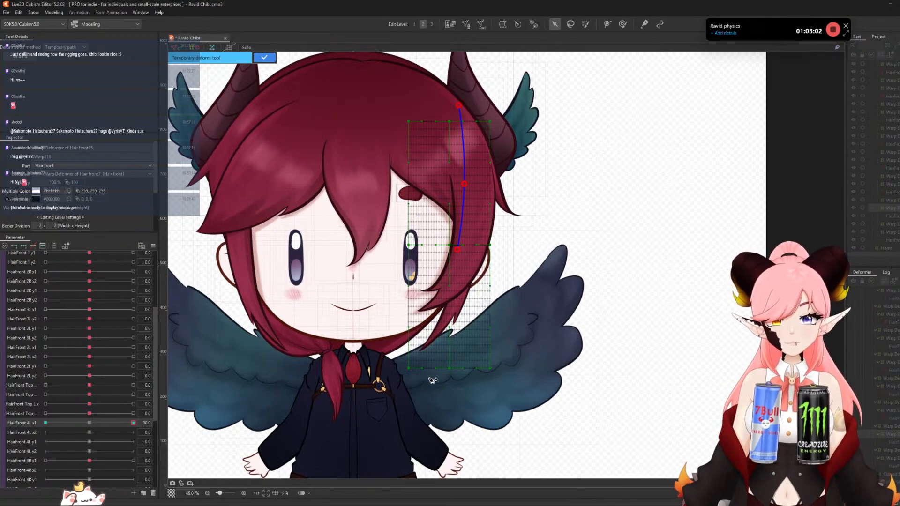
click(426, 390)
drag(457, 253, 465, 252)
click(264, 57)
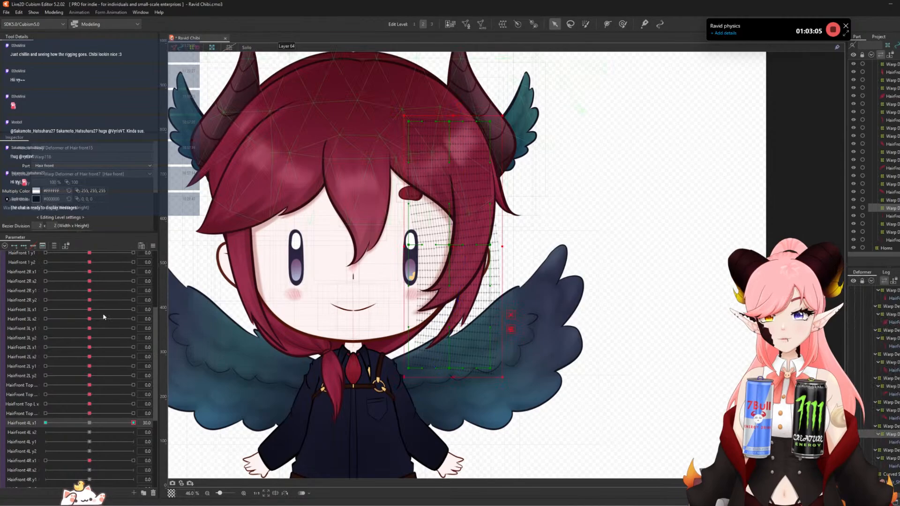
- Bend the middle of the HairFront 4L x1 strand inward at -30 with a temporary deform path, and reset the parameter to 0
click(55, 422)
key(ctrl+t)
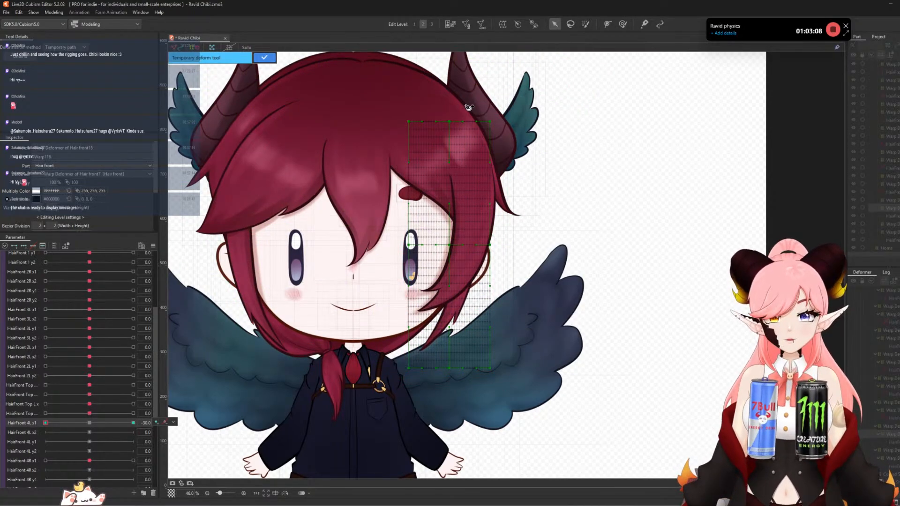
click(462, 99)
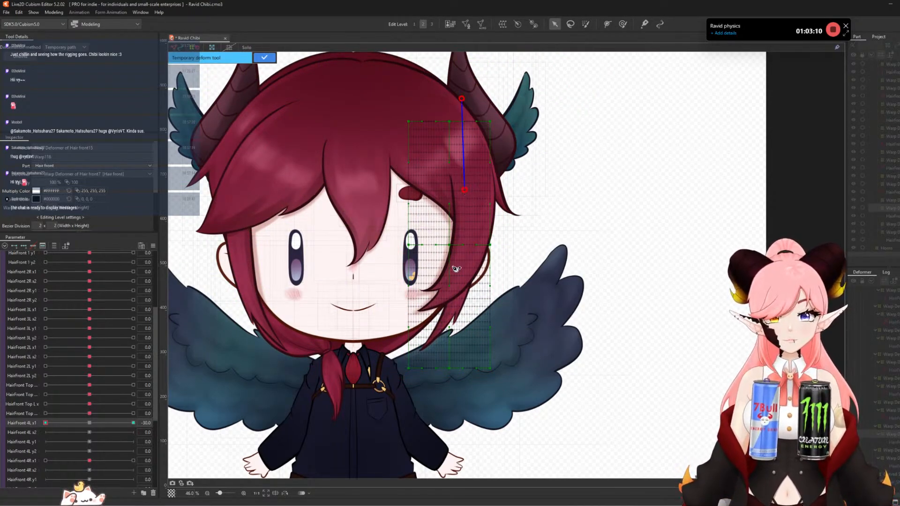
click(461, 256)
click(435, 400)
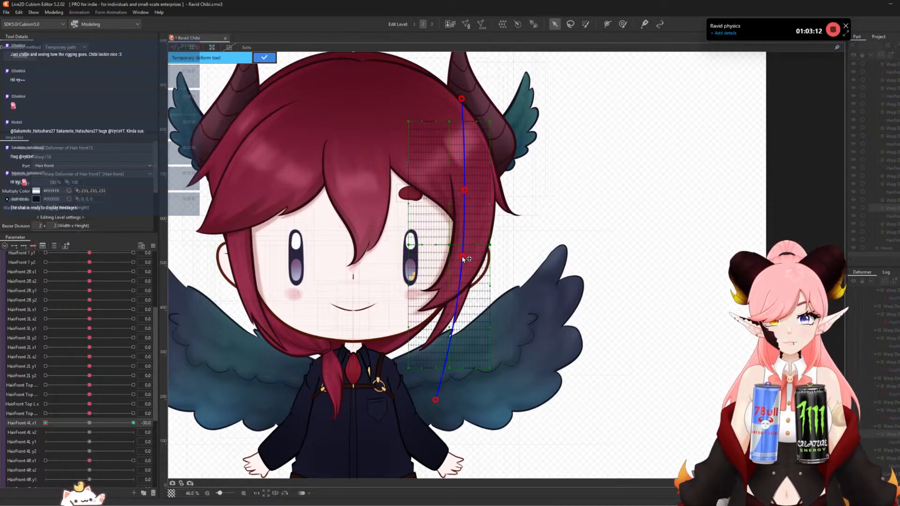
drag(463, 258, 459, 259)
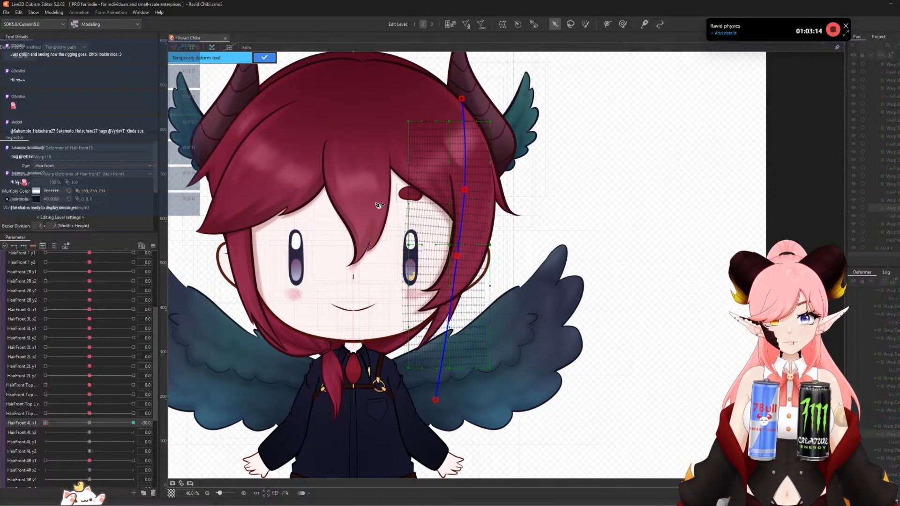
click(263, 58)
drag(58, 426, 46, 447)
click(98, 424)
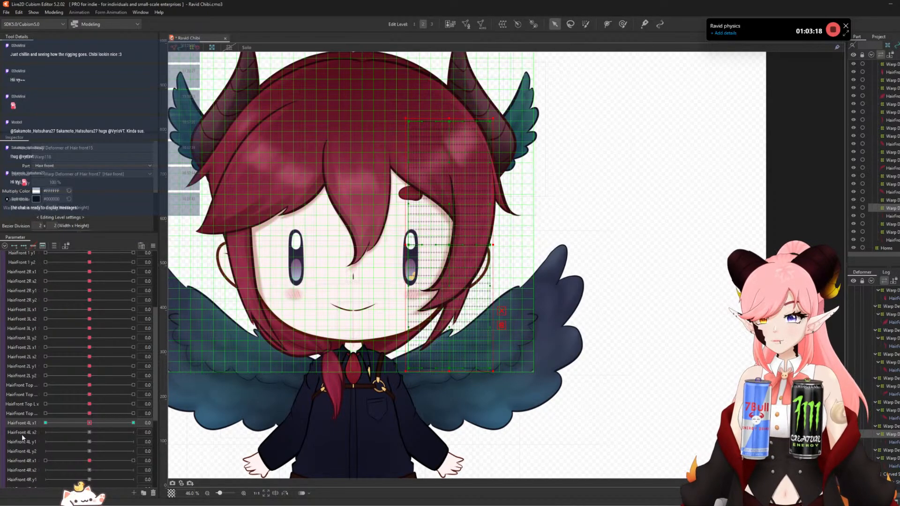
- Key the deformer to HairFront 4L x2 and swing the strand's tip outward at 30 with a temporary deform path
click(132, 434)
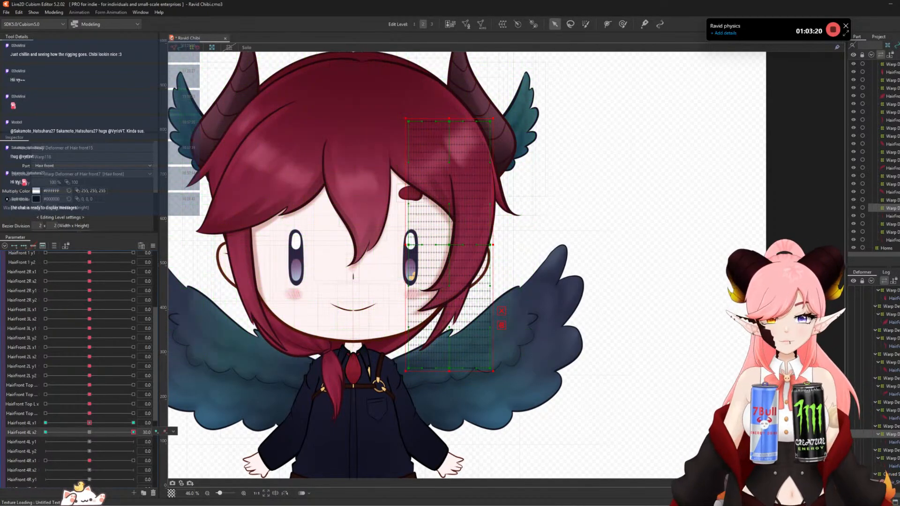
key(ctrl+t)
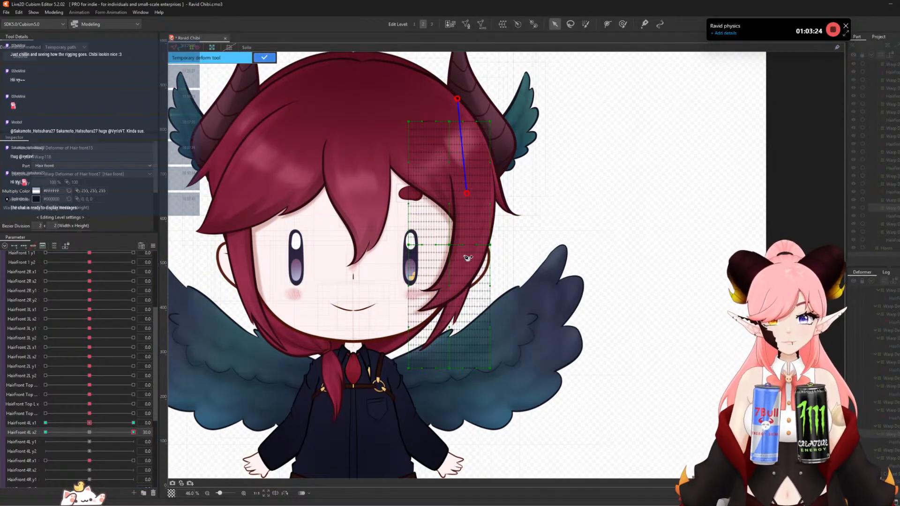
click(464, 255)
drag(427, 394, 486, 392)
click(262, 58)
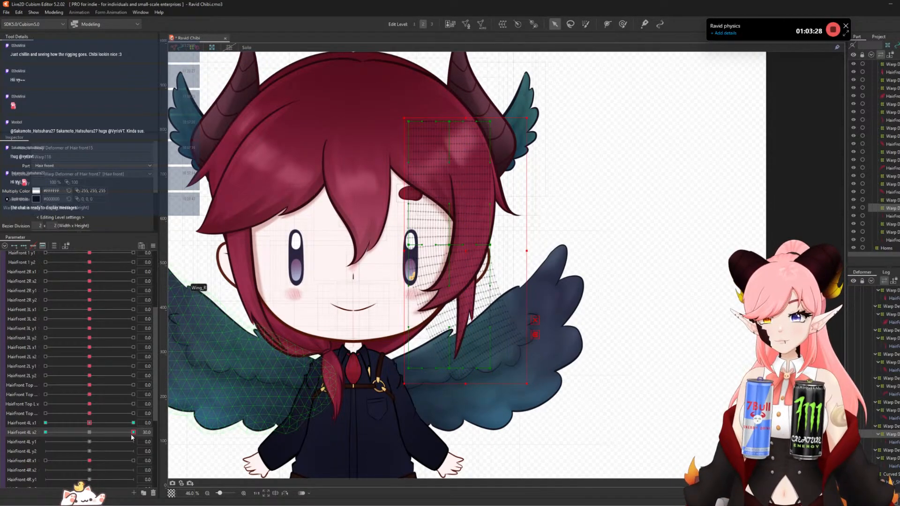
- Swing the strand's tip inward at -30 on HairFront 4L x2 with a temporary deform path
drag(132, 433, 14, 398)
key(ctrl+t)
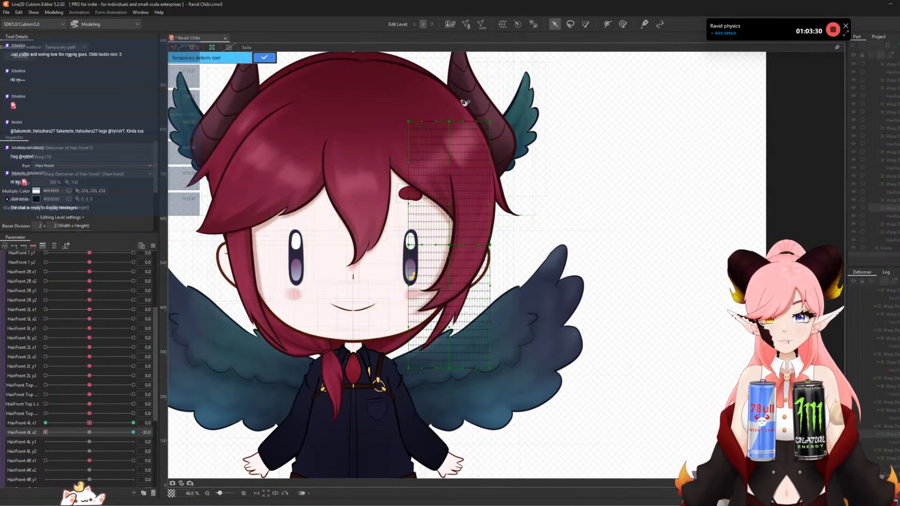
click(462, 261)
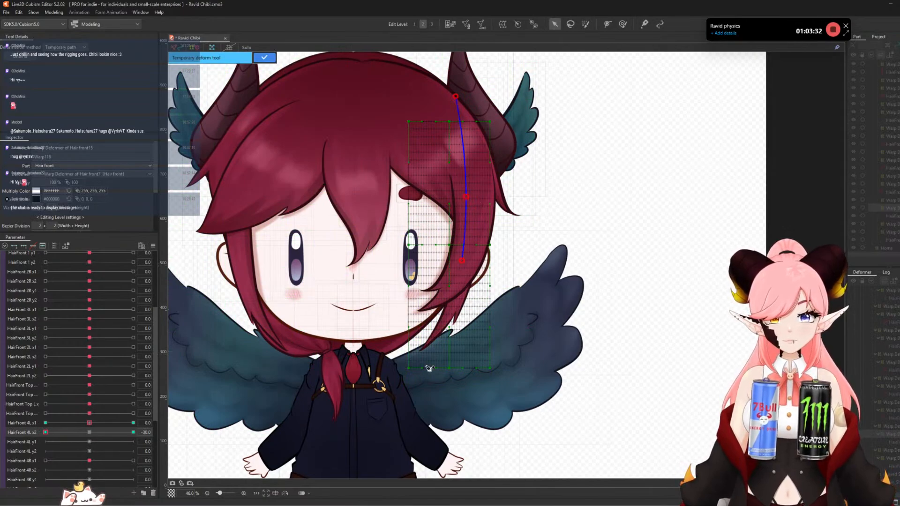
drag(426, 394, 396, 375)
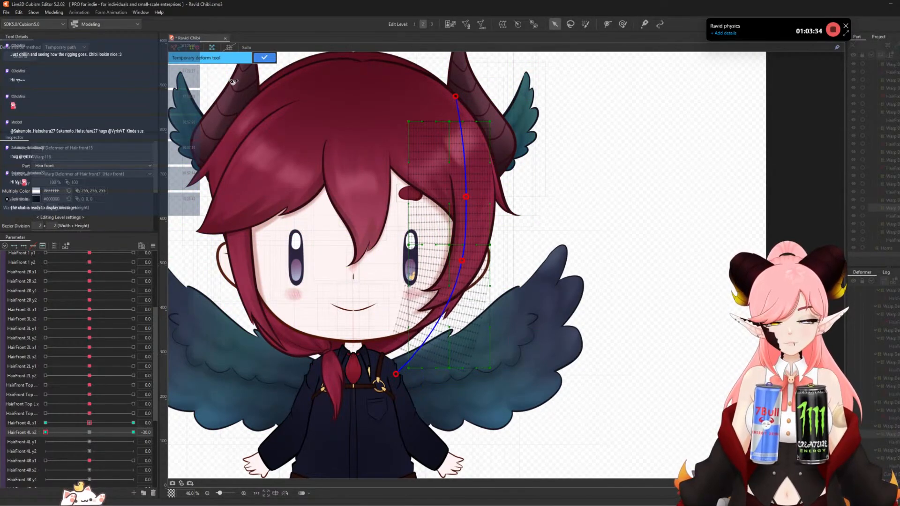
click(266, 58)
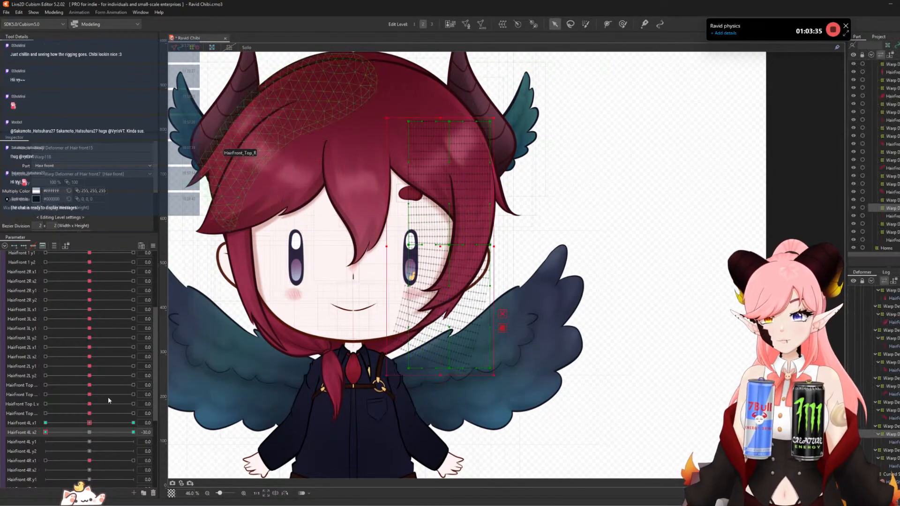
- Apply Ellipse Interpolation with 3 points to HairFront 4L x2 through Extended Interpolation
click(153, 245)
click(203, 386)
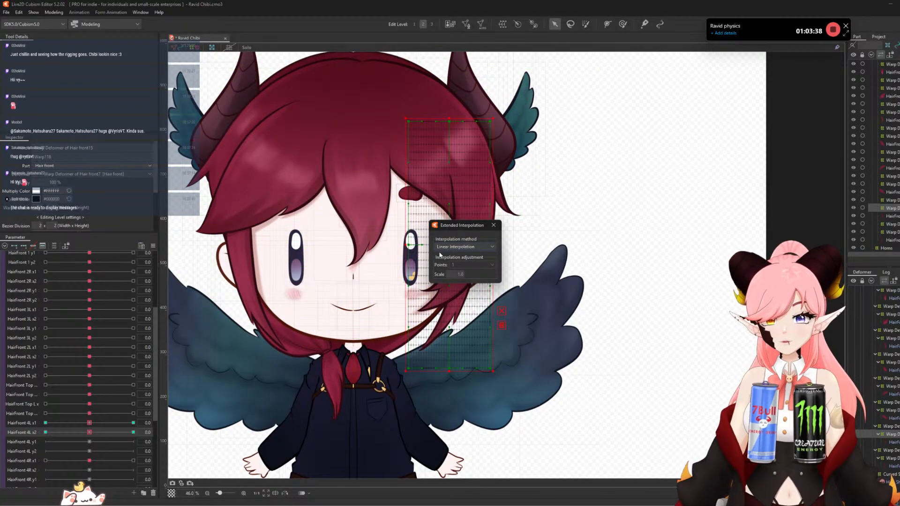
click(463, 246)
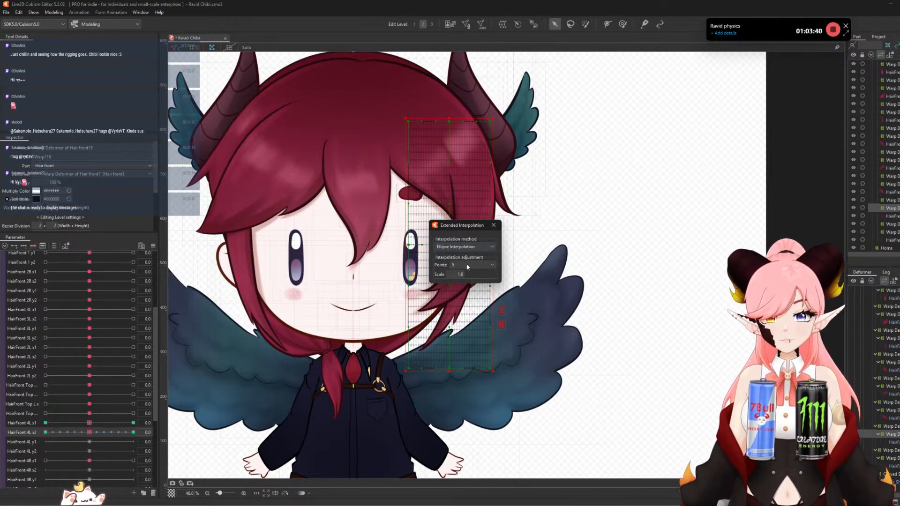
click(467, 265)
click(461, 287)
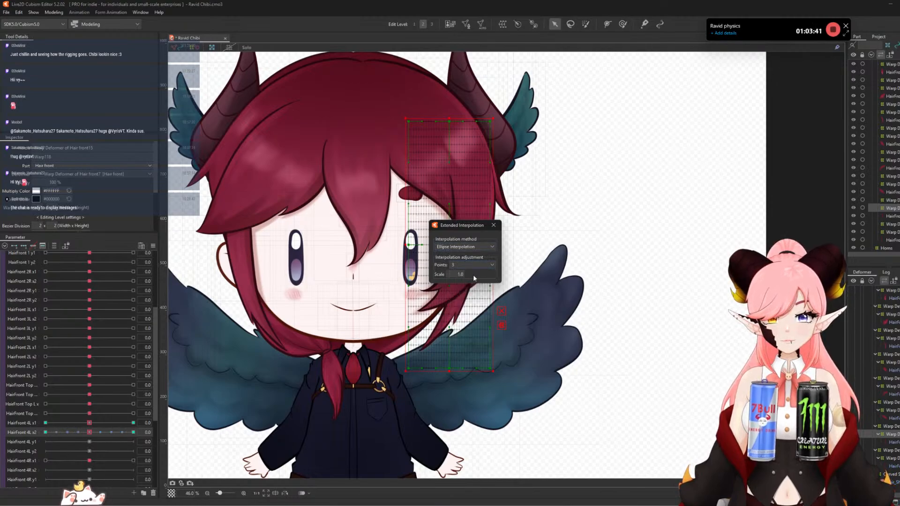
click(494, 226)
- Push the strand's tip slightly further inward at -30 on HairFront 4L x2 with the Deform Brush, preview the swing, and reset to 0
mouse_move(89, 432)
mouse_down()
mouse_move(175, 442)
mouse_move(20, 442)
mouse_up()
click(622, 24)
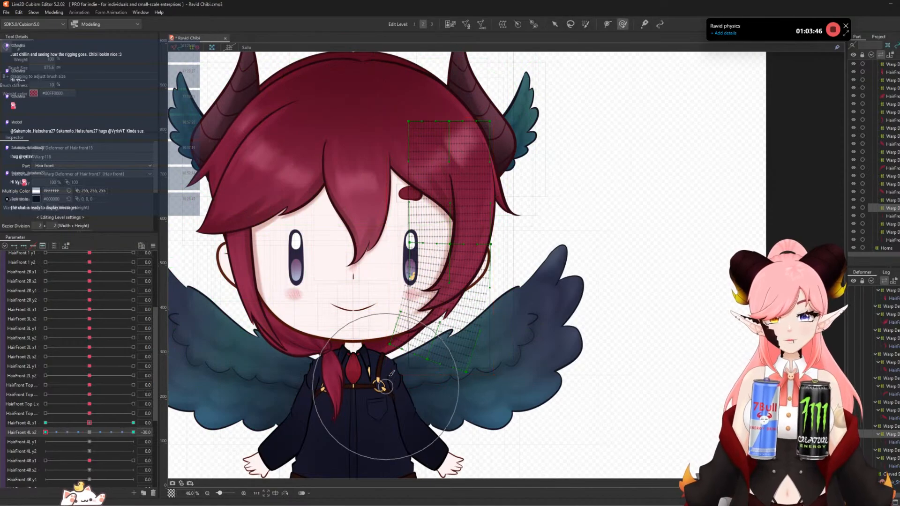
drag(423, 347, 413, 351)
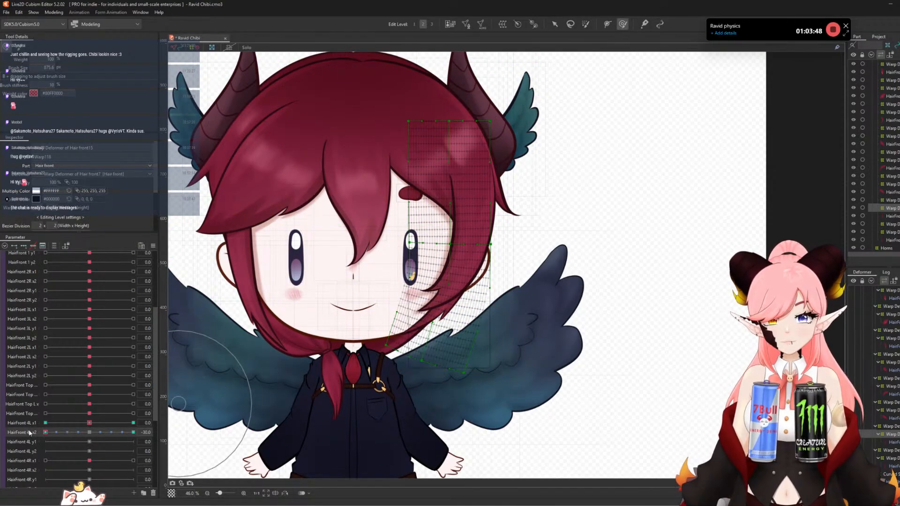
drag(29, 432, 196, 466)
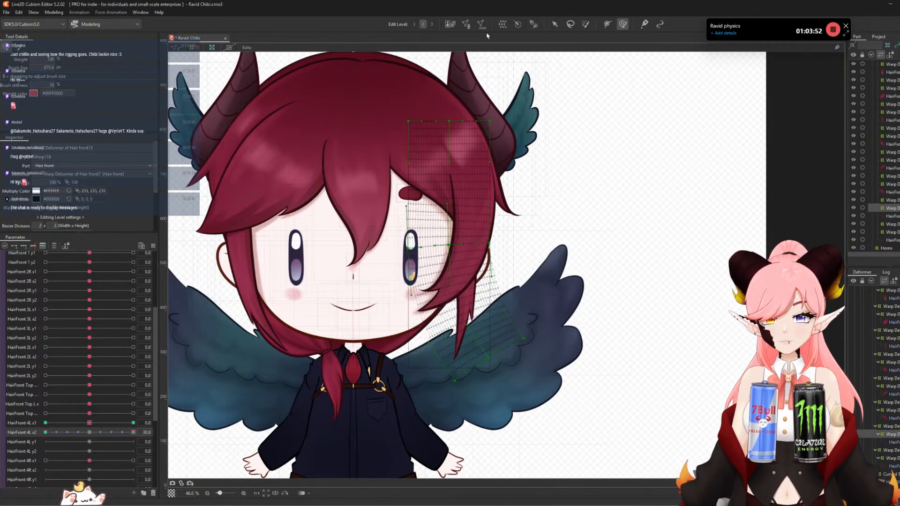
click(556, 25)
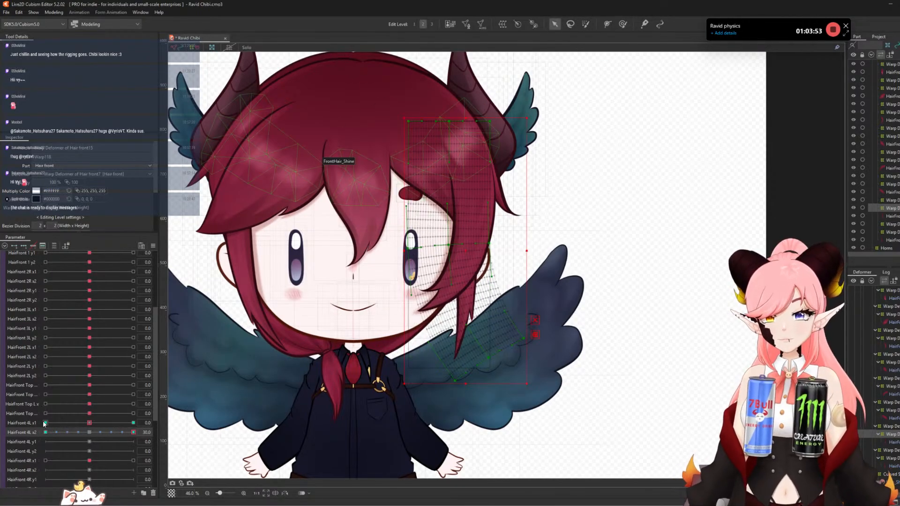
click(90, 432)
- Key the deformer to HairFront 4L y1 and lift the strand's middle and tip at 30 with a temporary deform path
click(13, 441)
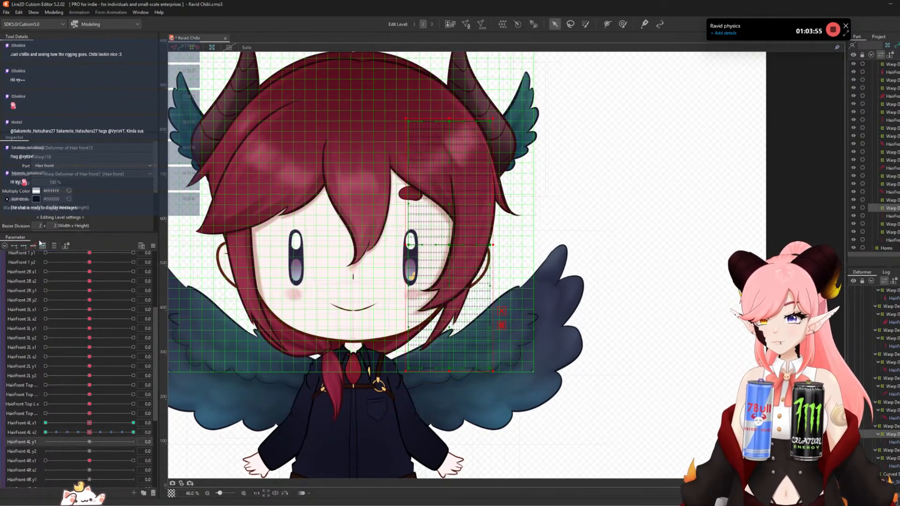
click(133, 441)
key(t)
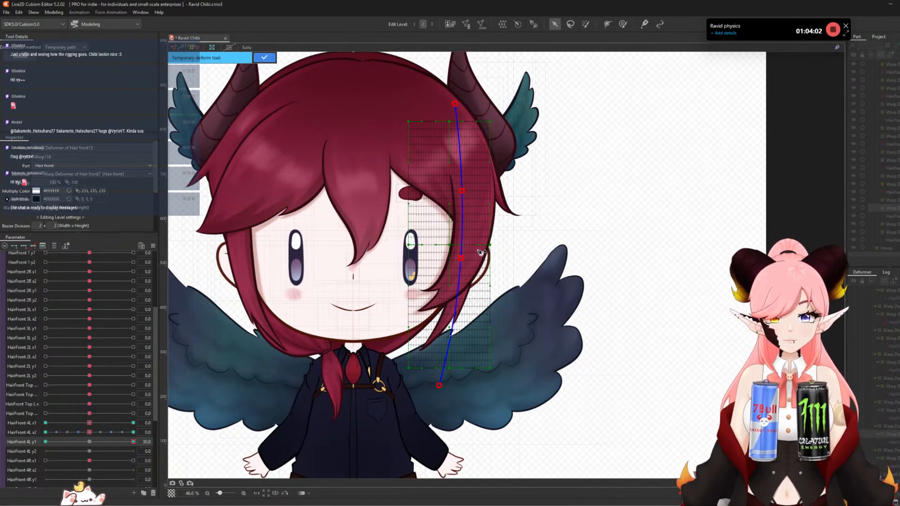
drag(463, 261, 468, 247)
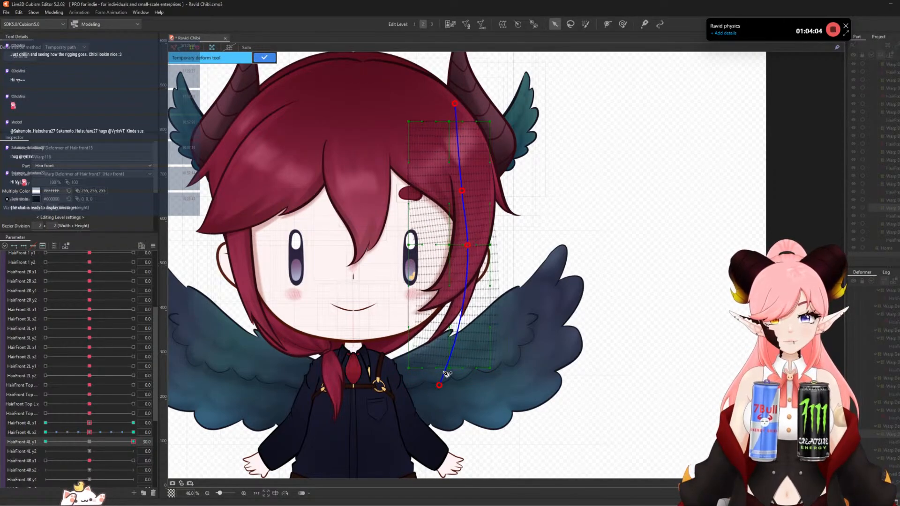
drag(440, 385, 445, 375)
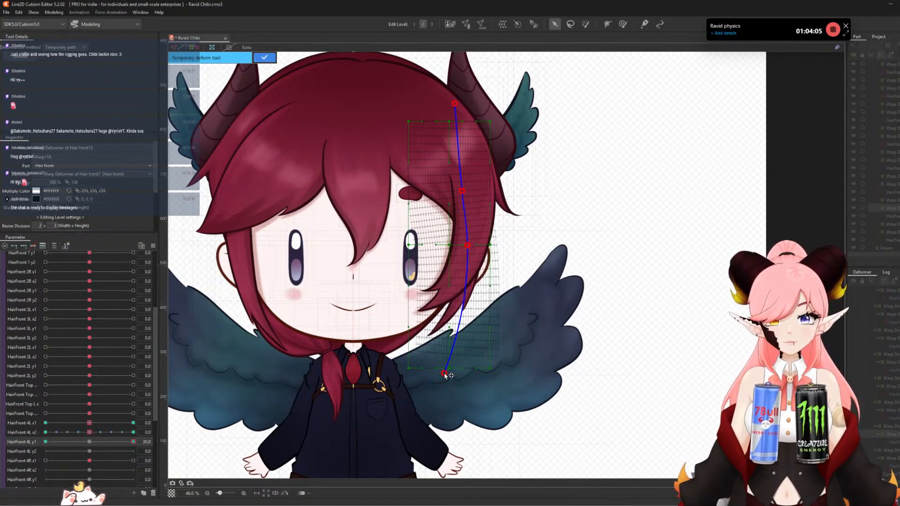
click(263, 58)
- Lower the strand's middle and tip at -30 on HairFront 4L y1 with a temporary deform path, and reset the parameter to 0
key(t)
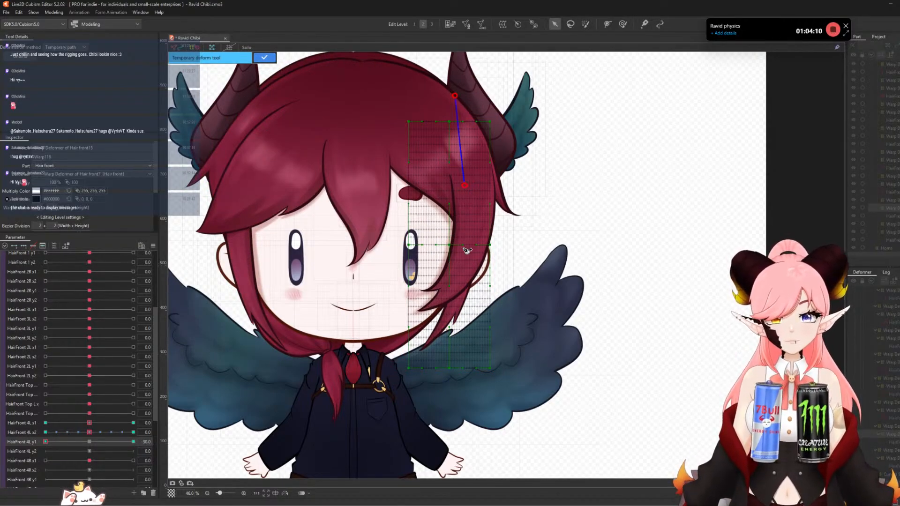
drag(464, 247, 460, 261)
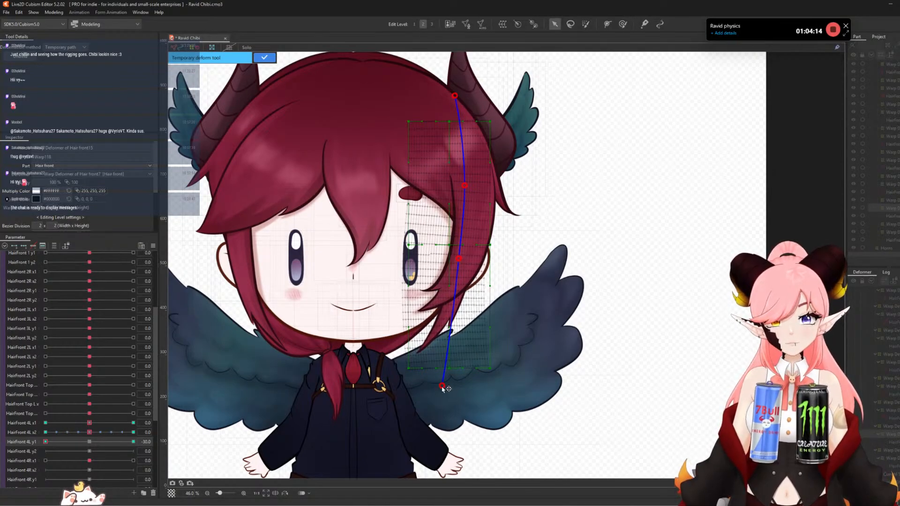
drag(441, 387, 441, 394)
click(256, 58)
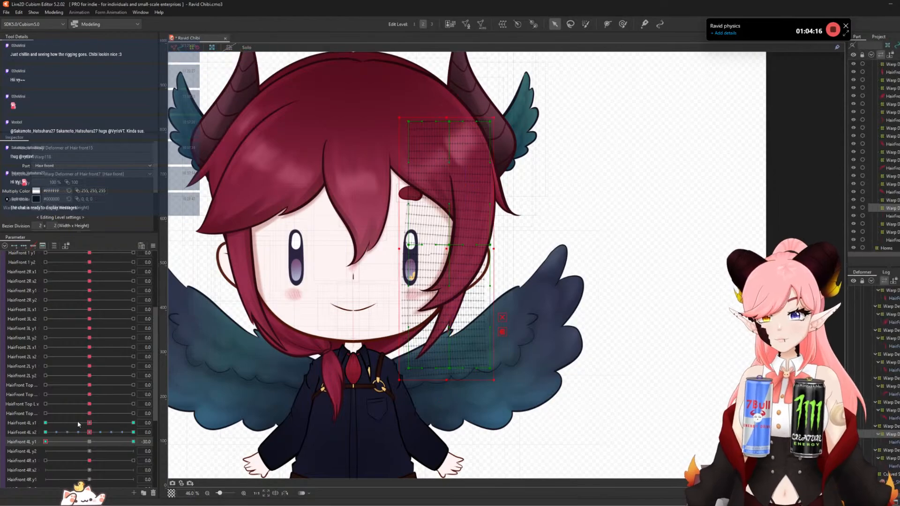
click(89, 442)
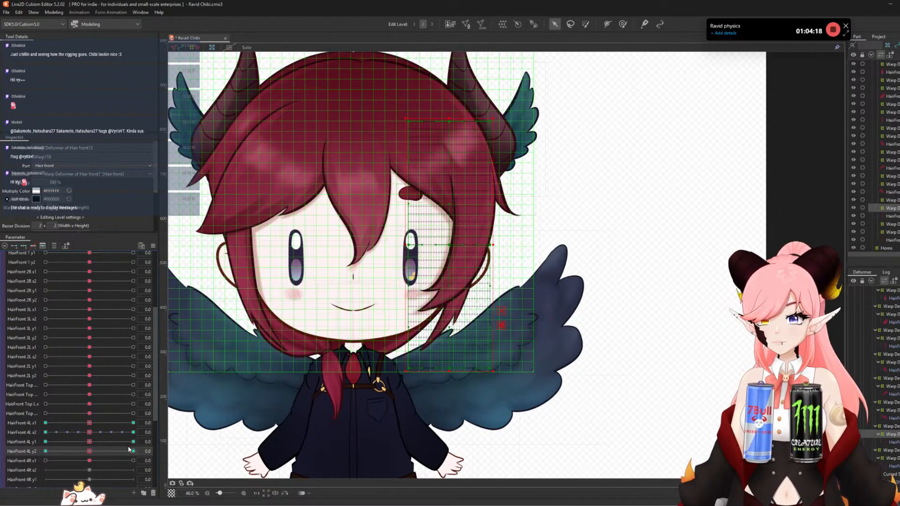
- Pull the strand's tip up and outward at 30 on HairFront 4L y2 with a temporary deform path
click(133, 451)
key(t)
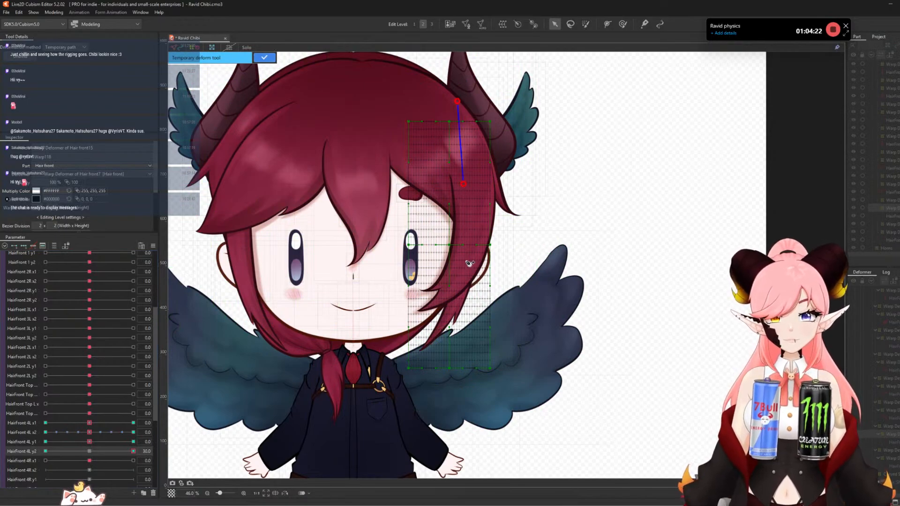
drag(435, 393, 466, 375)
click(265, 57)
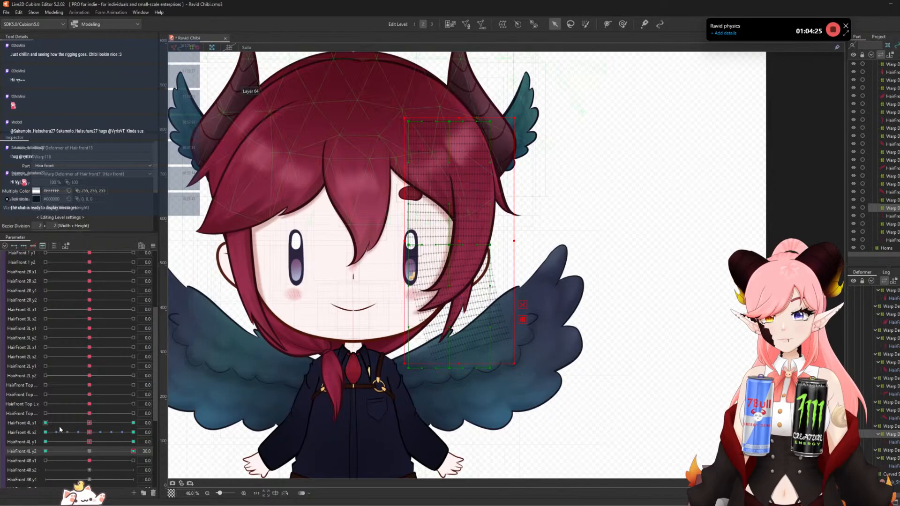
- Pull the strand's tip inward and slightly down at -30 on HairFront 4L y2 with a temporary deform path, and reset the parameter to 0
click(51, 452)
key(t)
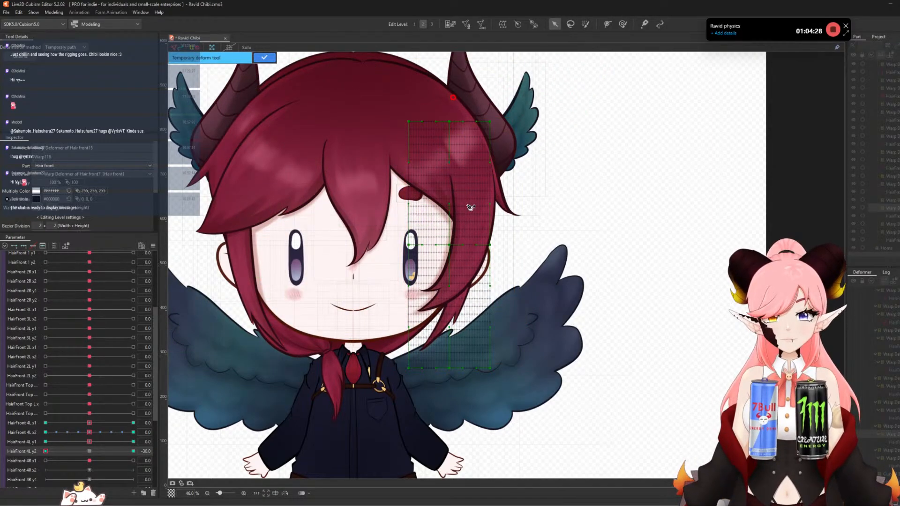
click(458, 260)
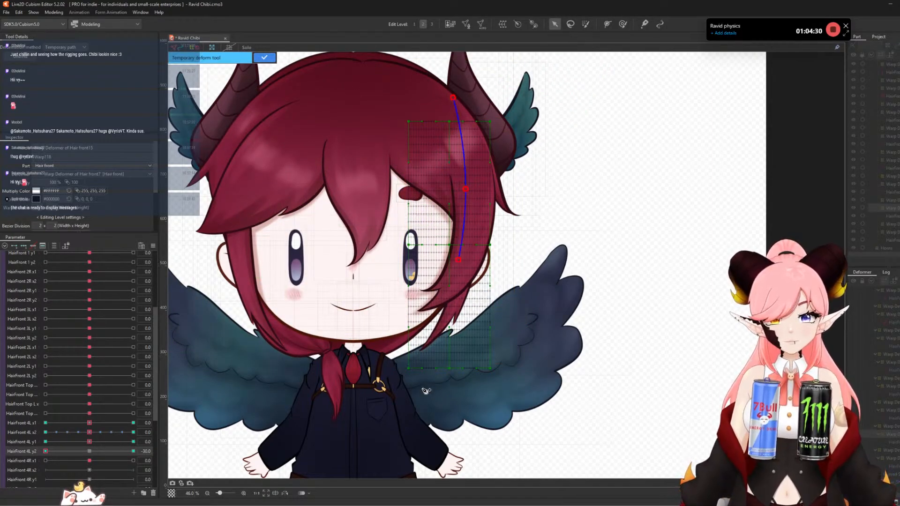
click(426, 391)
drag(425, 391, 399, 397)
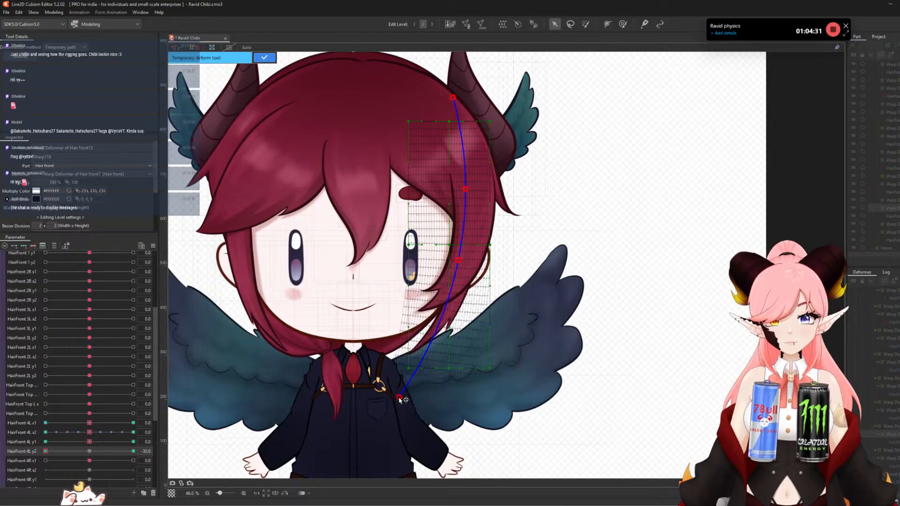
click(264, 58)
scroll(87, 400, down, 2)
click(89, 396)
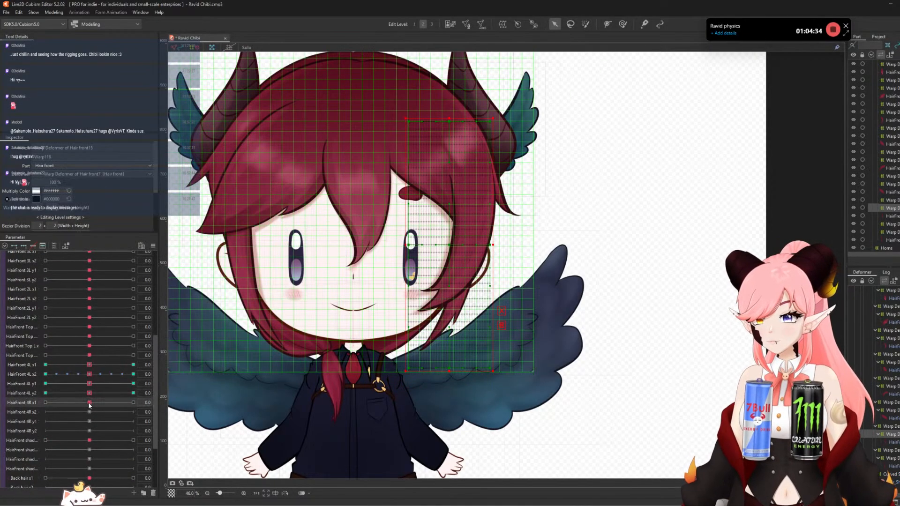
- Brush-select the upper points of the 4L strand's deformer, check them at the HairFront 4L x1 extremes and at 30 on y1, and return to 0
click(173, 401)
click(90, 365)
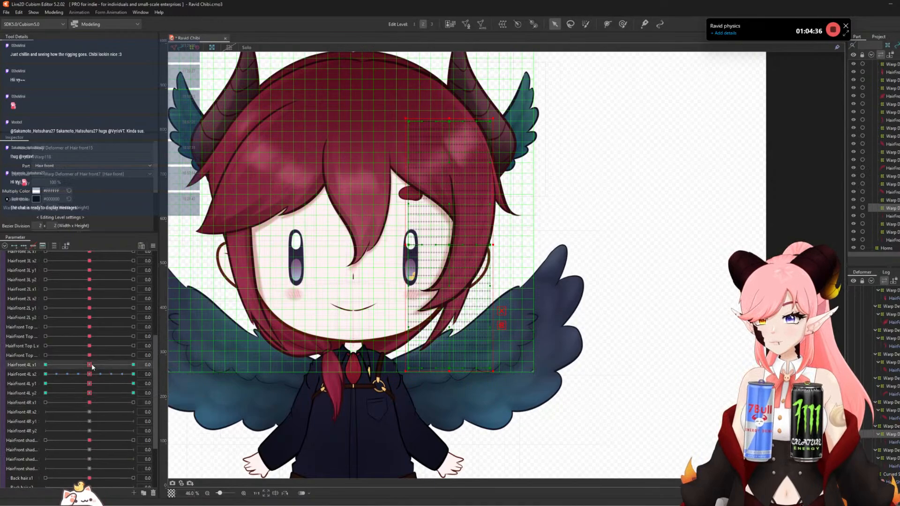
click(586, 24)
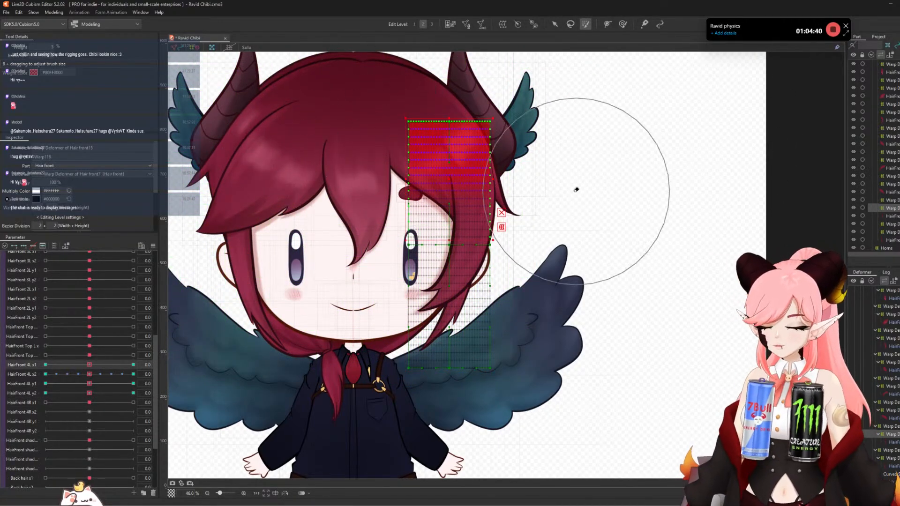
click(133, 364)
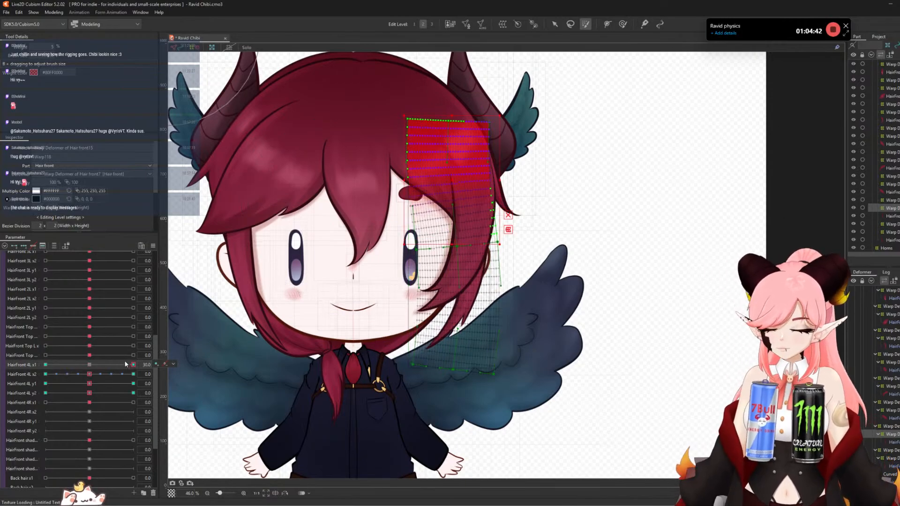
click(52, 364)
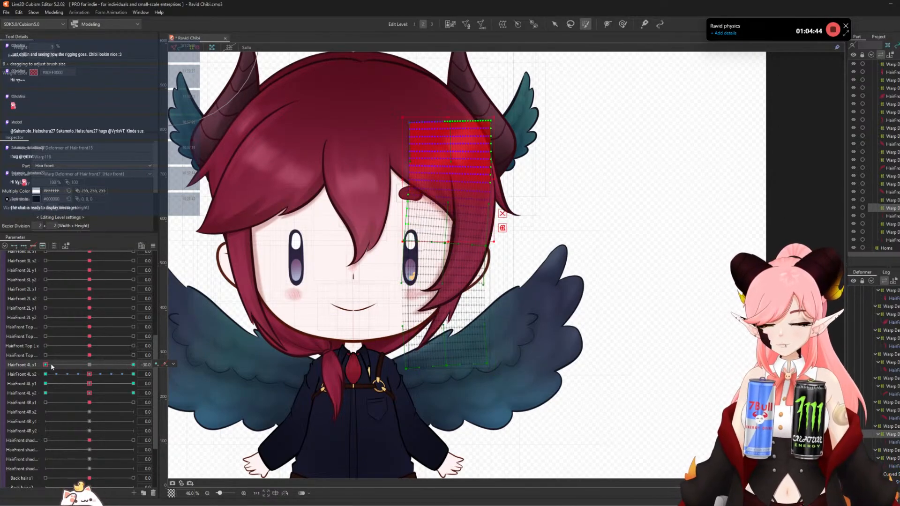
click(89, 365)
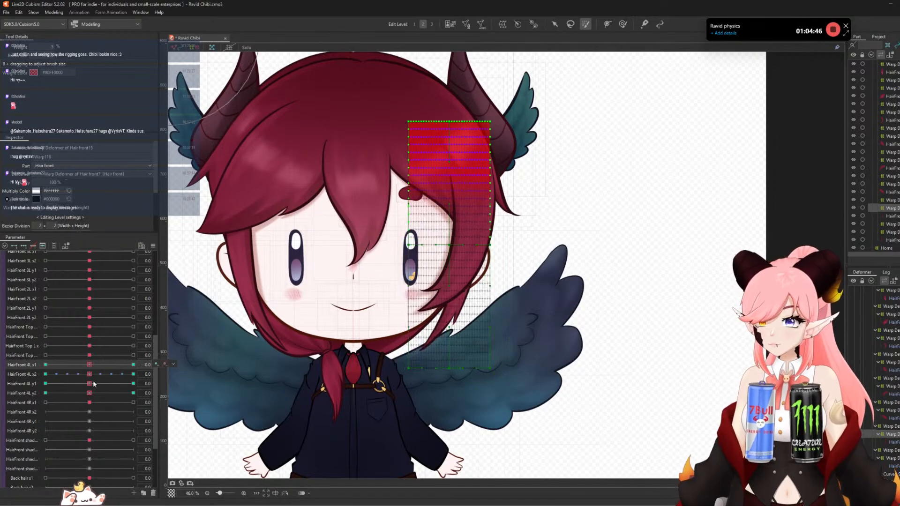
click(134, 383)
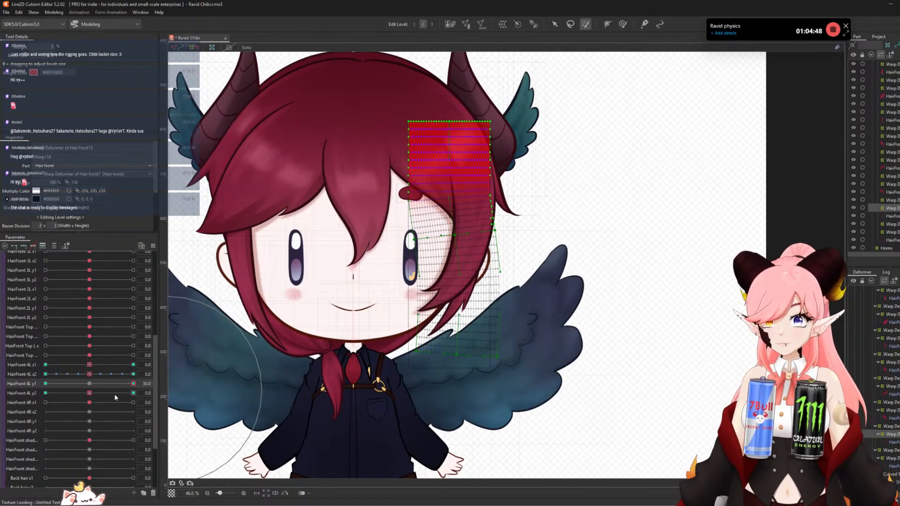
click(90, 383)
- Extend the brush selection to the deformer's middle rows, check both extremes of HairFront 4L x2 and y2, and reset both to 0
mouse_move(404, 155)
mouse_down()
mouse_move(565, 174)
mouse_move(270, 181)
mouse_move(674, 216)
mouse_move(265, 212)
mouse_up()
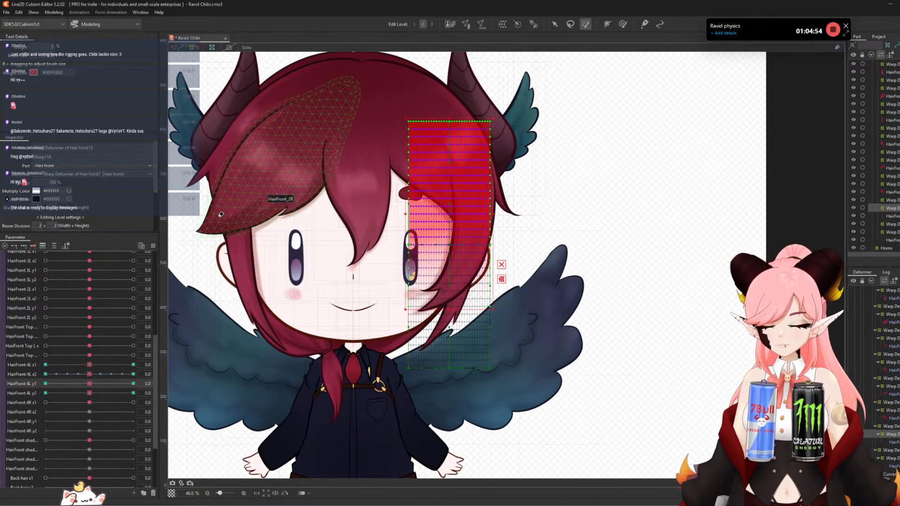
click(132, 373)
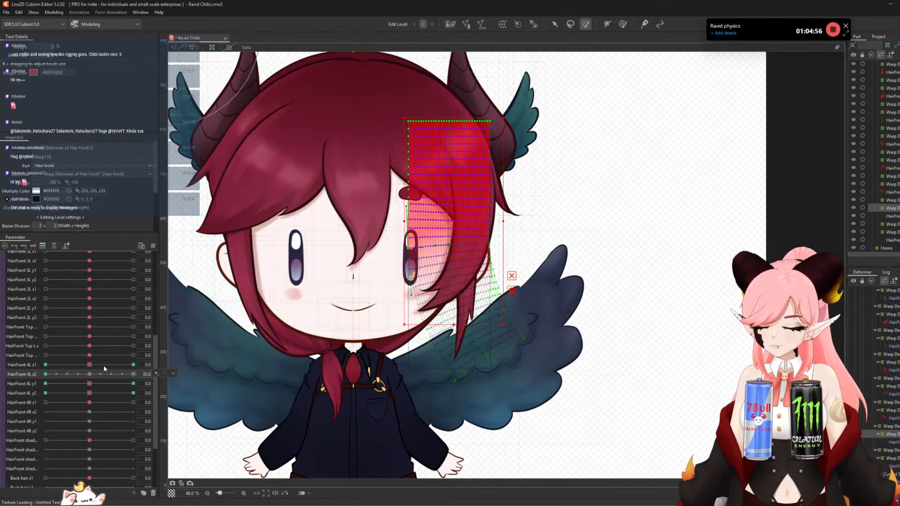
click(46, 374)
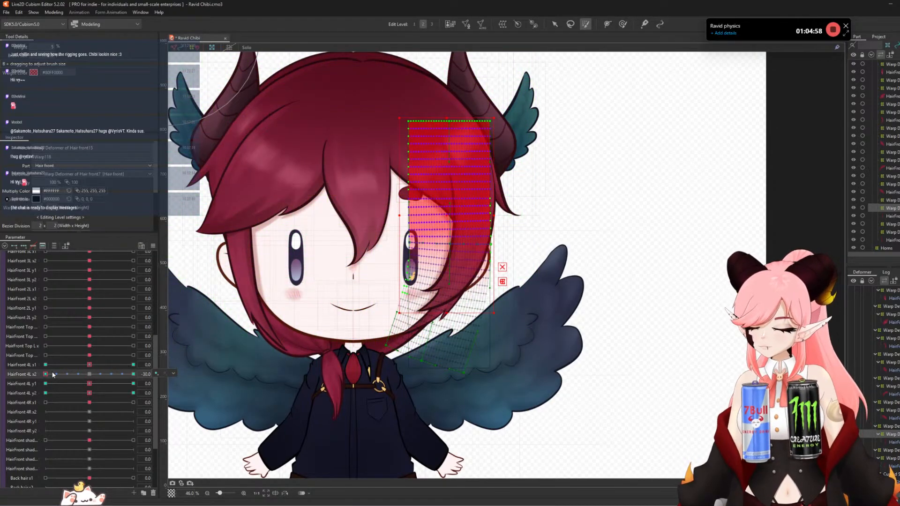
click(133, 393)
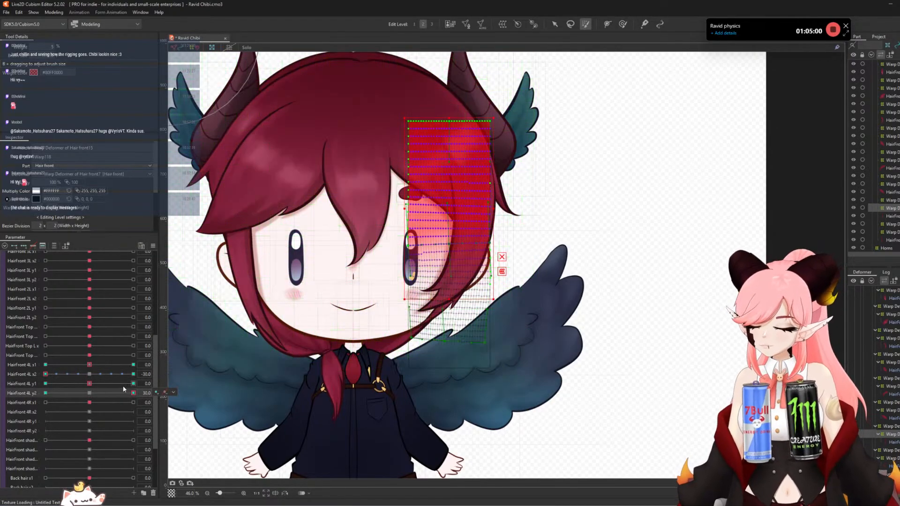
click(45, 392)
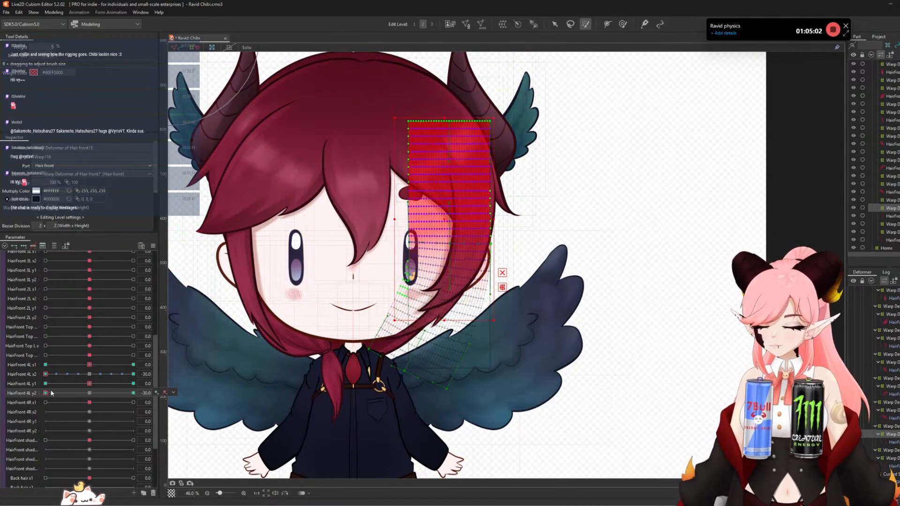
key(ctrl+z)
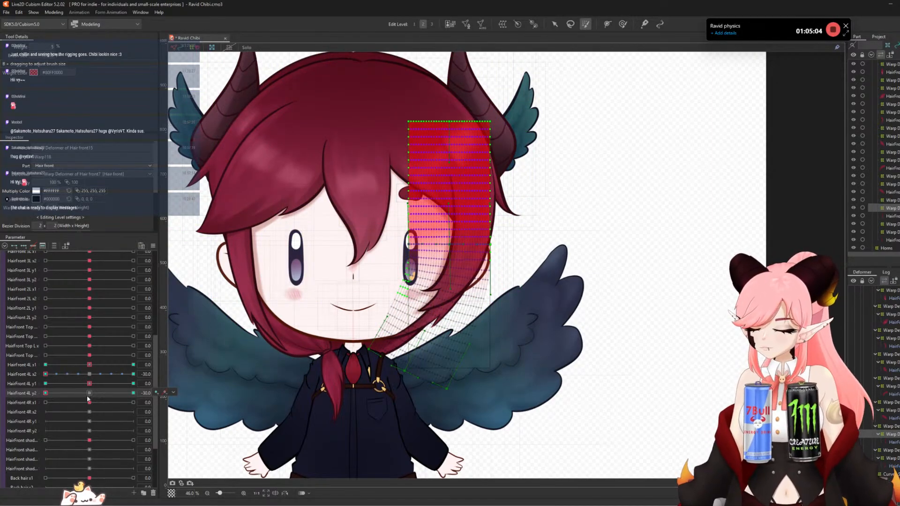
click(89, 393)
click(90, 374)
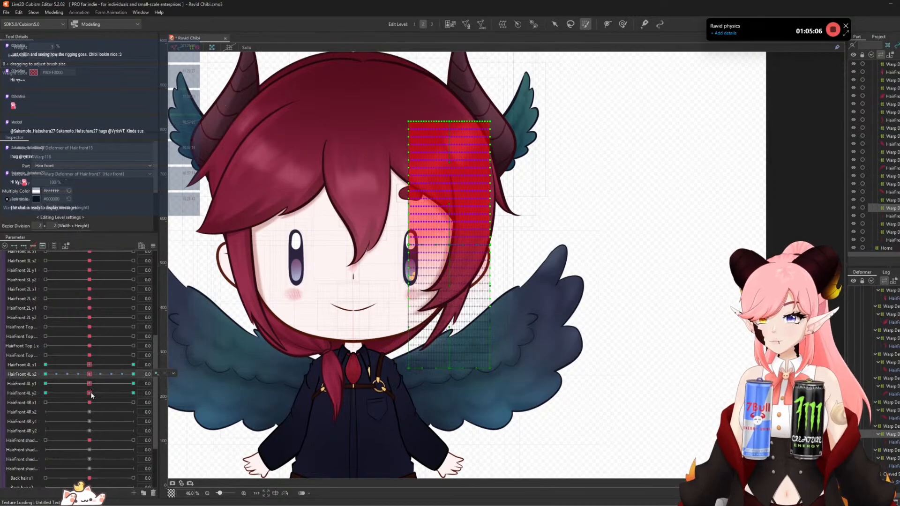
- Select the warp deformer linked to HairFront 4R x1 and bend the strand's middle inward at 30 with a temporary deform path
scroll(91, 394, down, 1)
click(89, 373)
click(173, 373)
click(181, 374)
scroll(609, 223, down, 2)
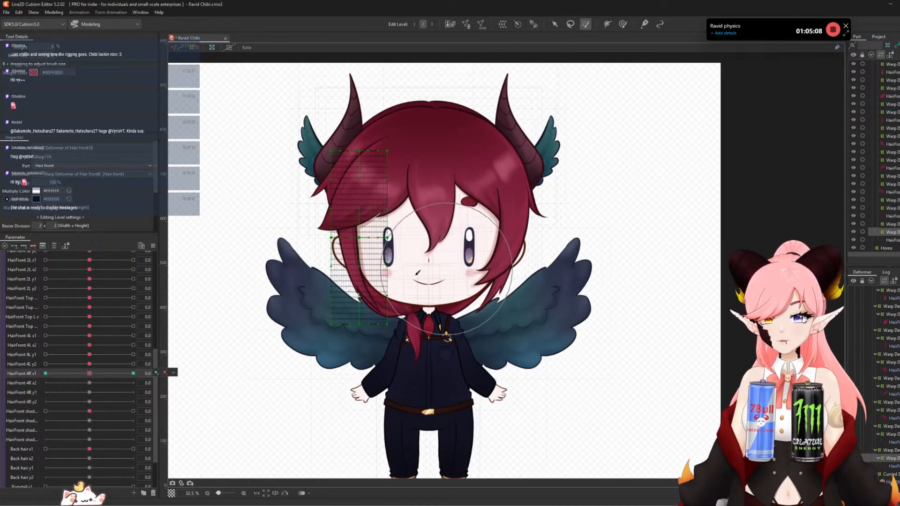
scroll(417, 273, up, 2)
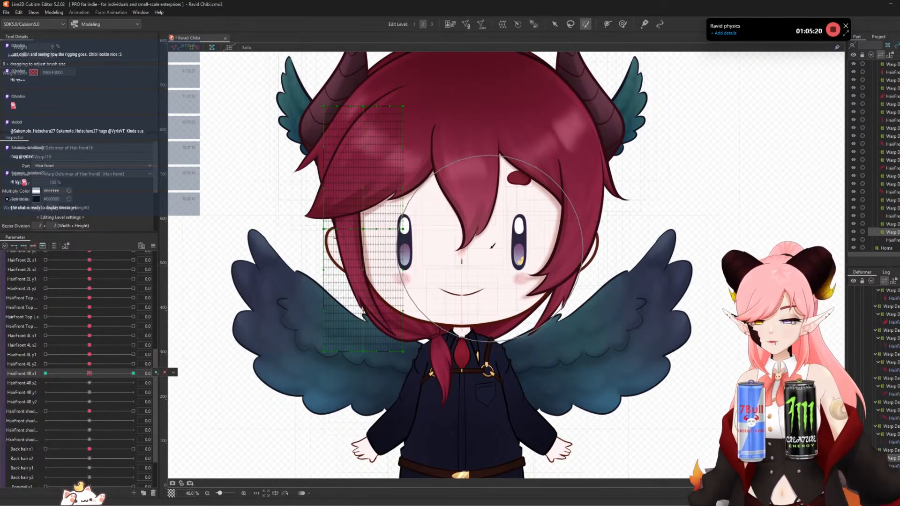
click(133, 374)
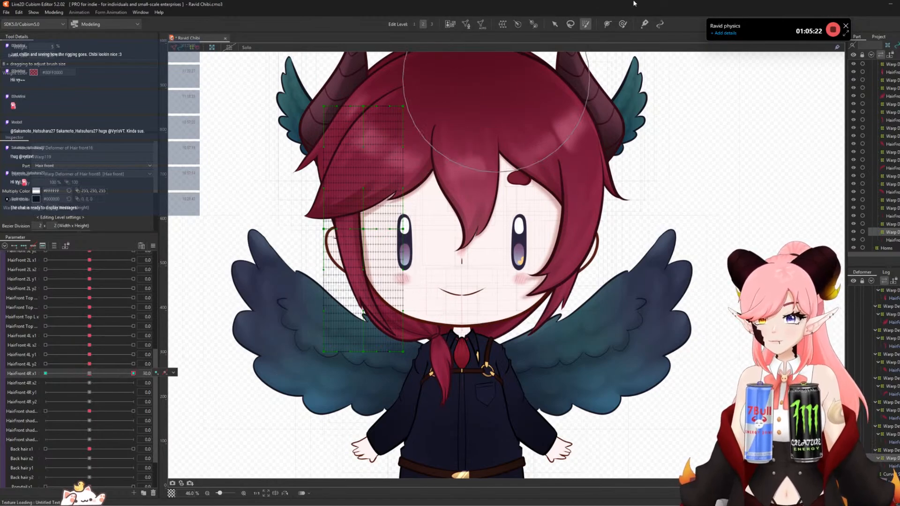
key(v)
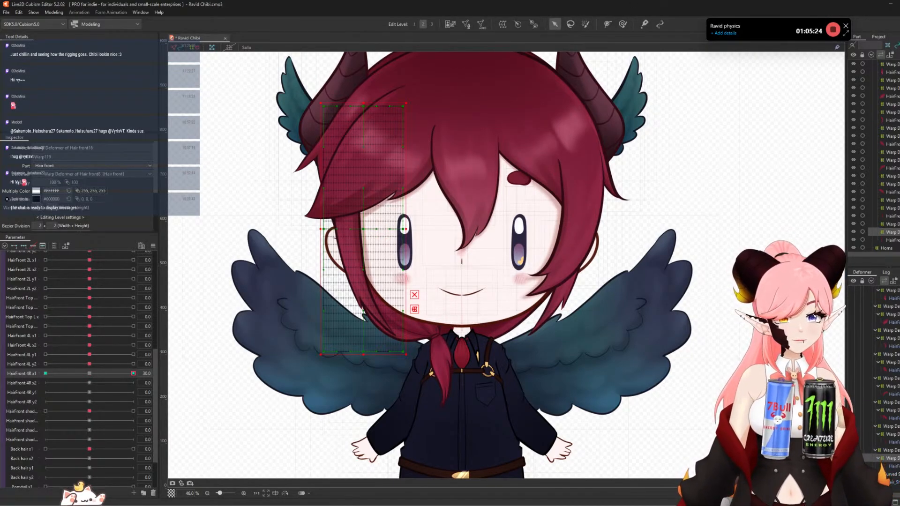
key(ctrl+t)
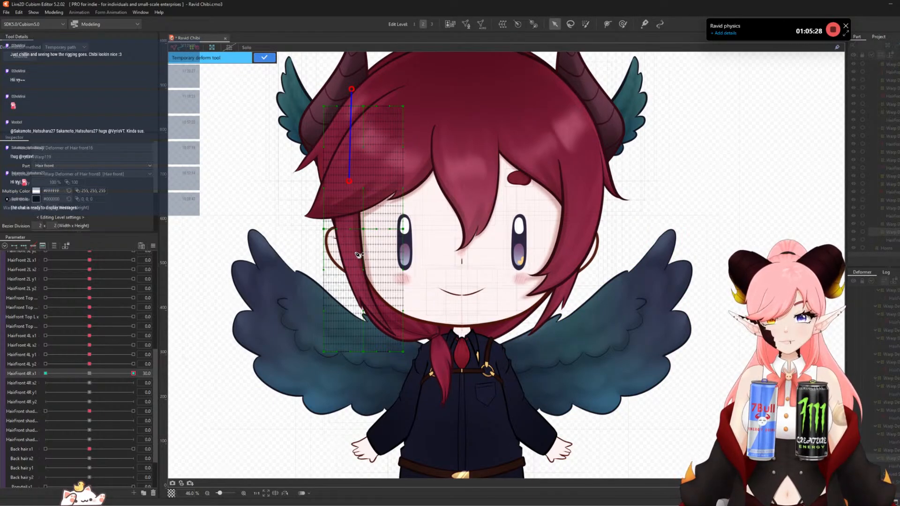
drag(355, 253, 364, 252)
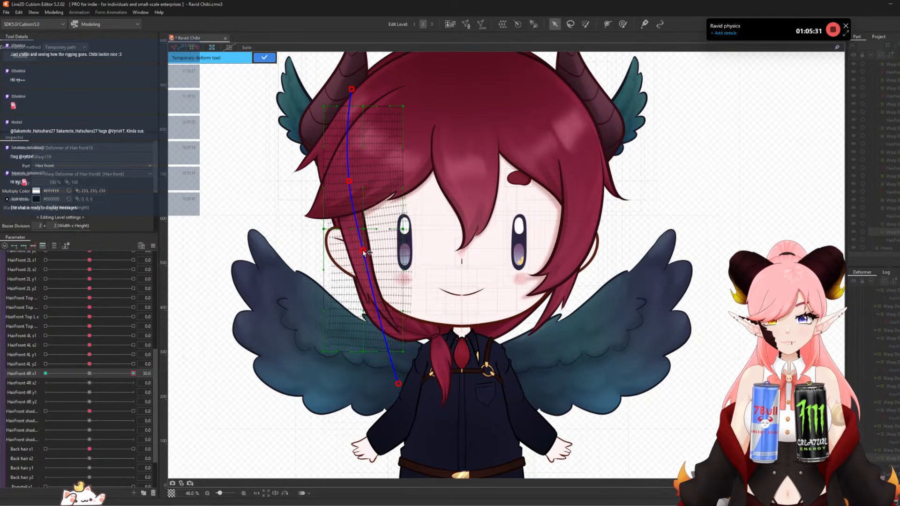
click(272, 59)
- Push the strand's middle slightly outward at -30 on HairFront 4R x1 with a temporary deform path, and reset the parameter to 0
click(45, 373)
key(ctrl+t)
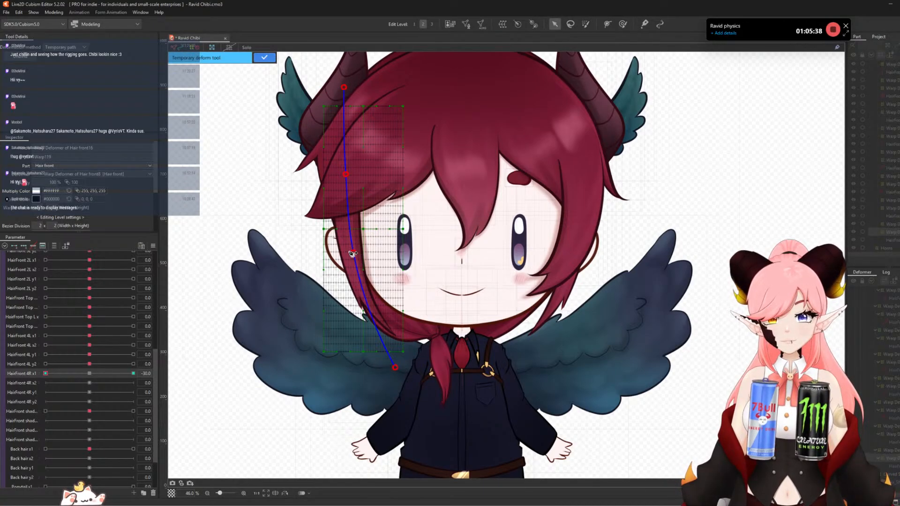
drag(353, 253, 348, 255)
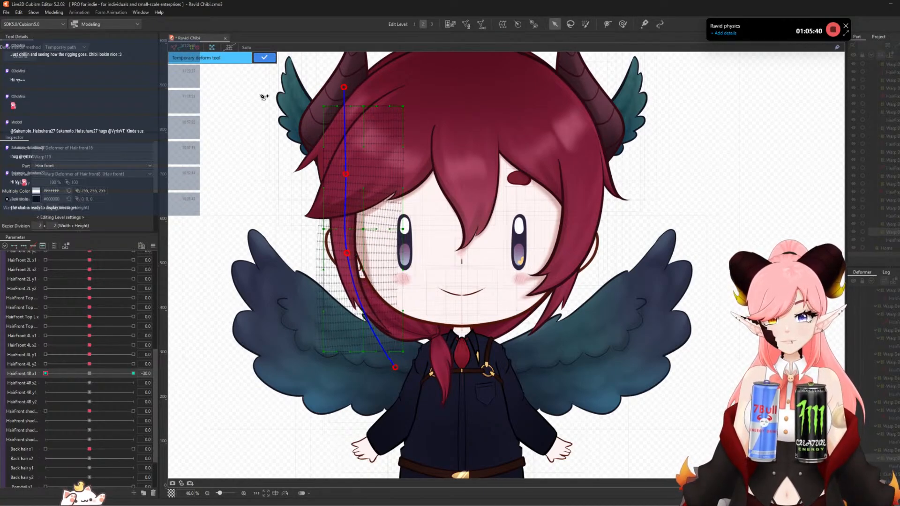
click(266, 58)
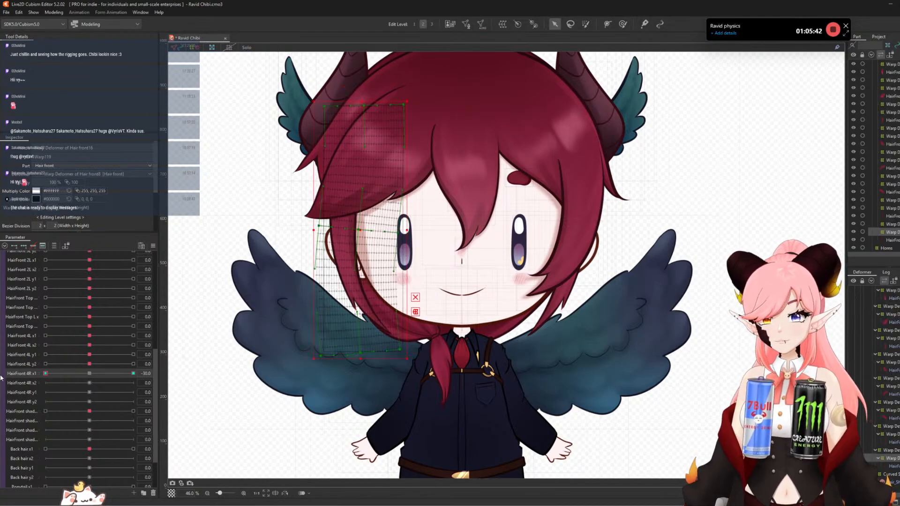
click(89, 373)
- Key the deformer to HairFront 4R x2 and swing the strand's tip inward and up at 30 with a temporary deform path
click(25, 383)
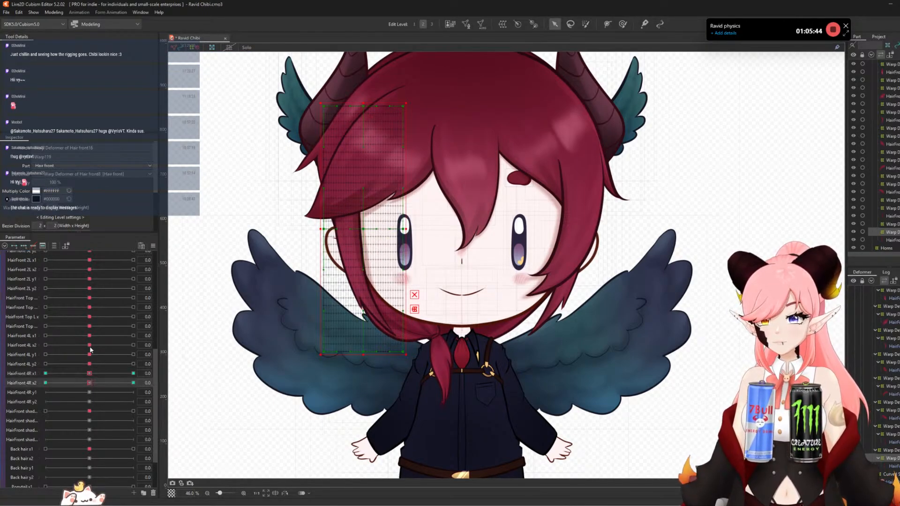
click(134, 383)
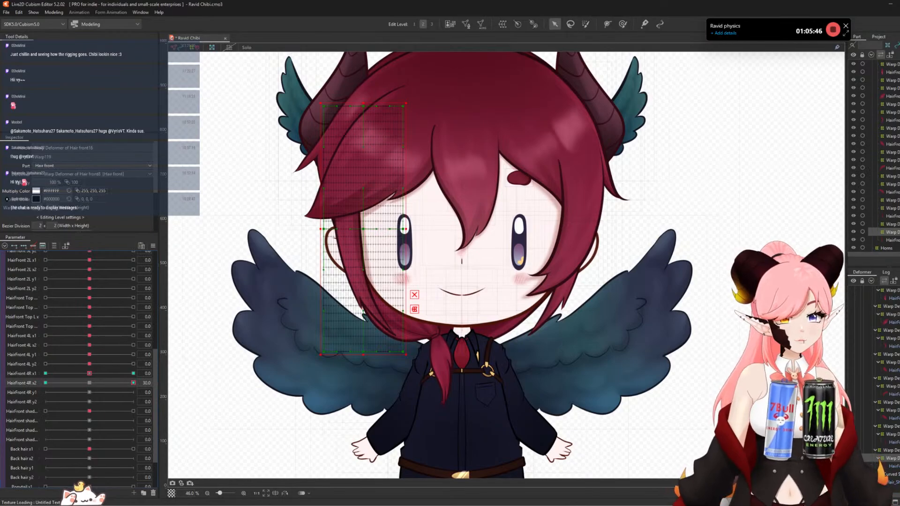
key(t)
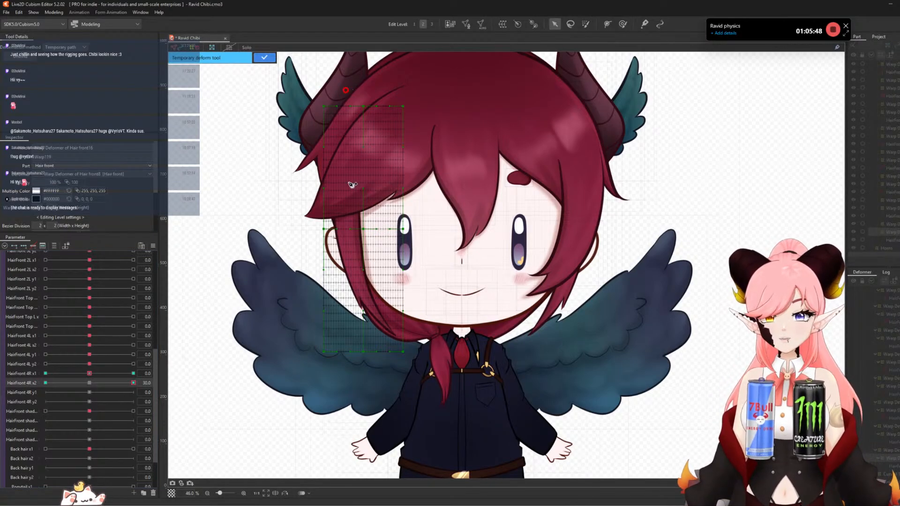
click(349, 171)
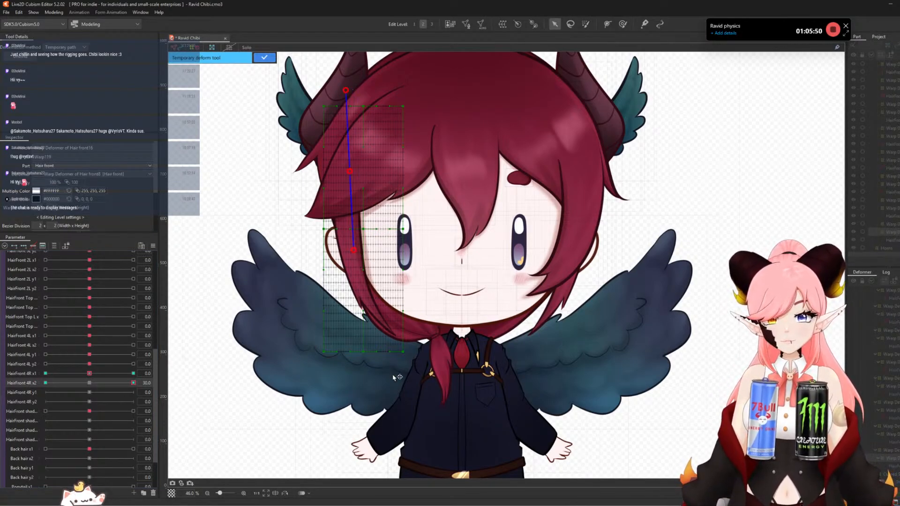
drag(393, 376, 432, 354)
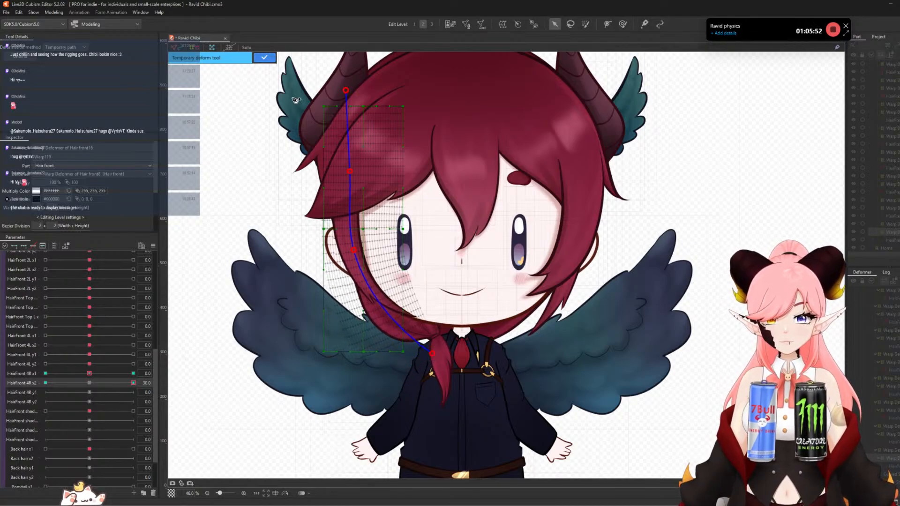
click(265, 58)
- Swing the strand's tip outward at -30 on HairFront 4R x2 with a temporary deform path, and reset the parameter to 0
click(45, 383)
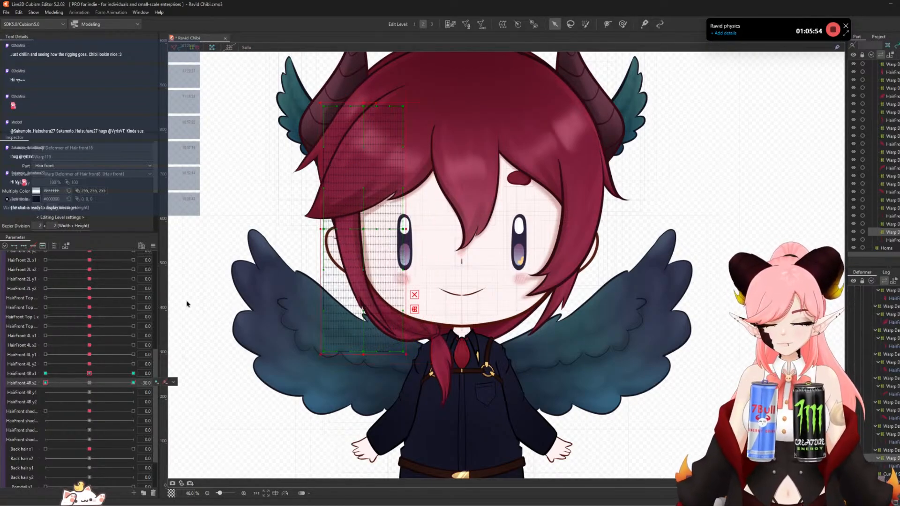
key(t)
click(344, 82)
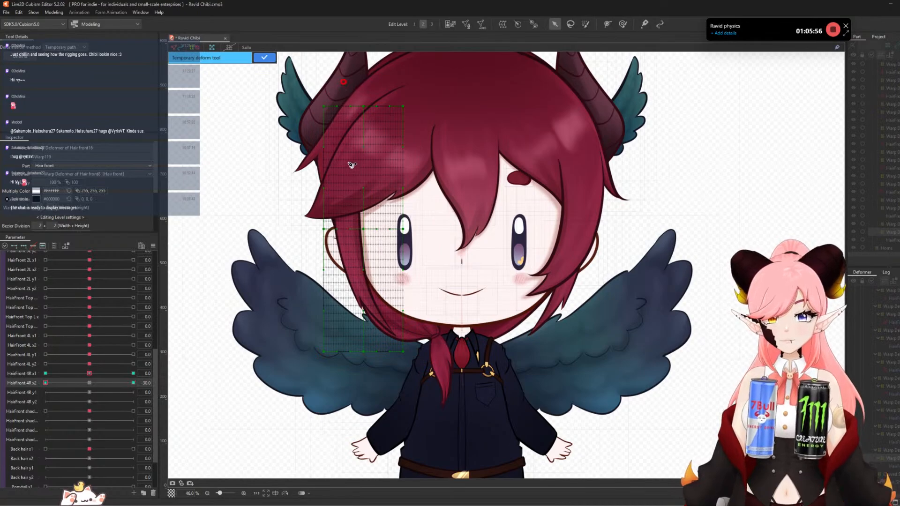
drag(389, 378, 342, 381)
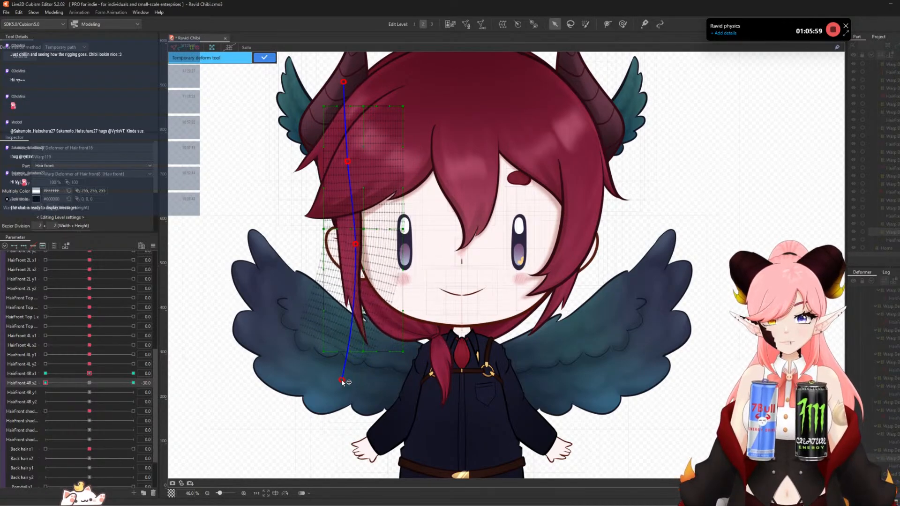
click(266, 59)
click(89, 383)
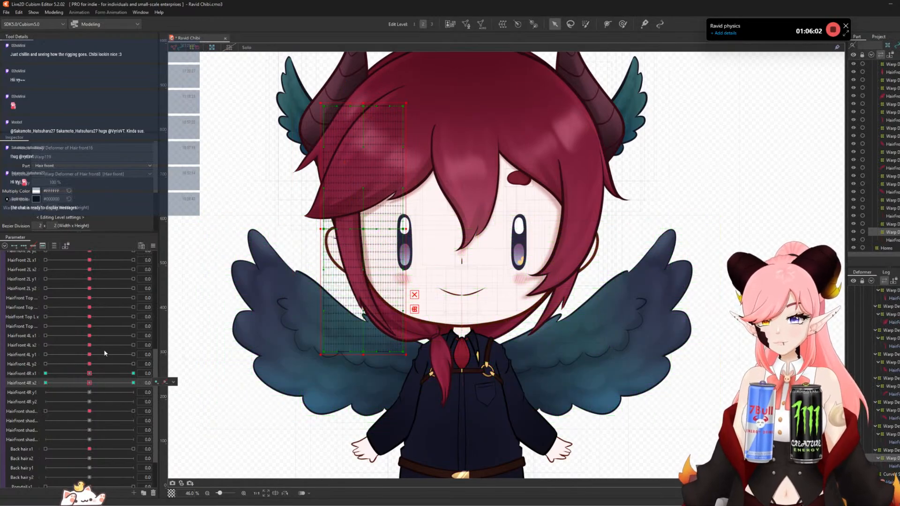
- Apply ellipse interpolation to HairFront 4R x2, check the strand's swing at -30 and 30, and reset the parameter to 0
click(152, 245)
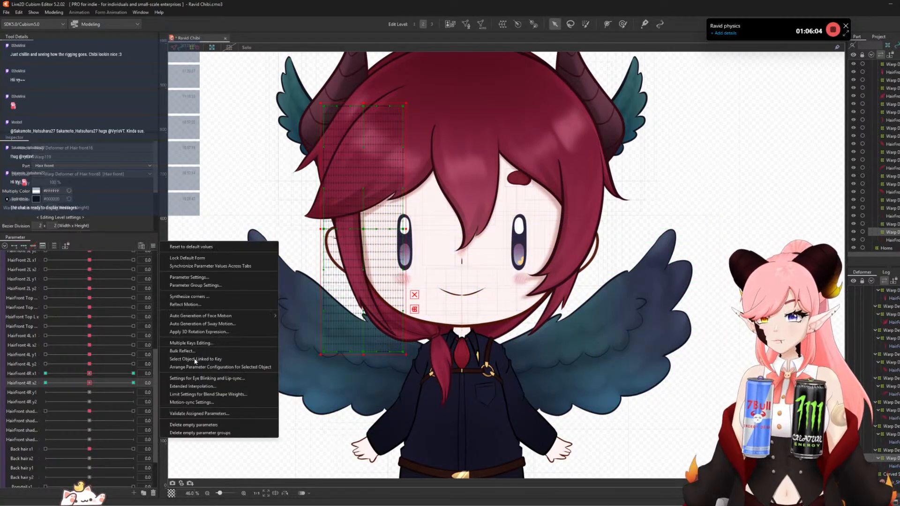
click(220, 386)
click(457, 247)
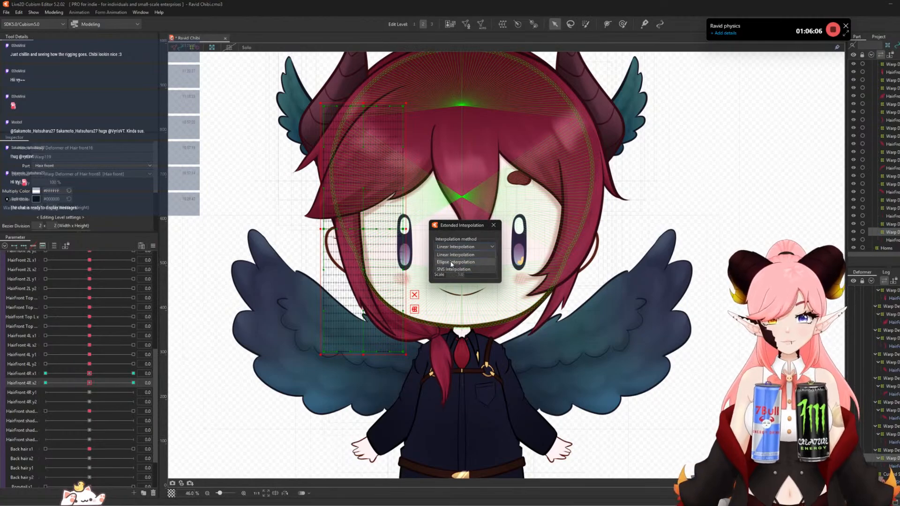
click(451, 262)
click(470, 265)
click(486, 279)
click(493, 225)
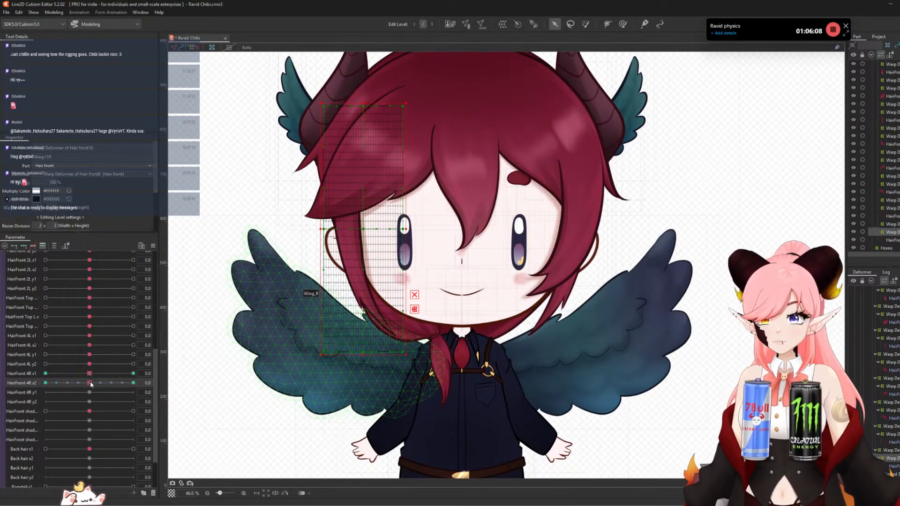
drag(90, 382, 22, 424)
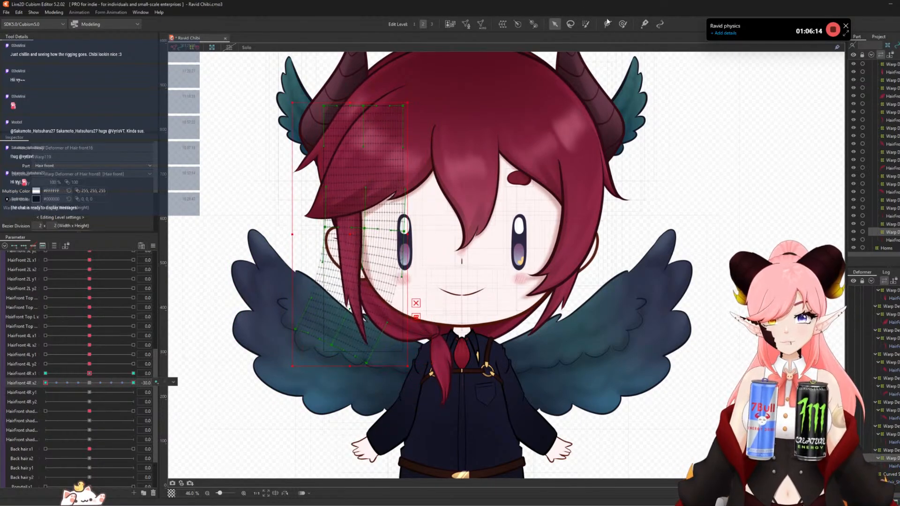
click(622, 23)
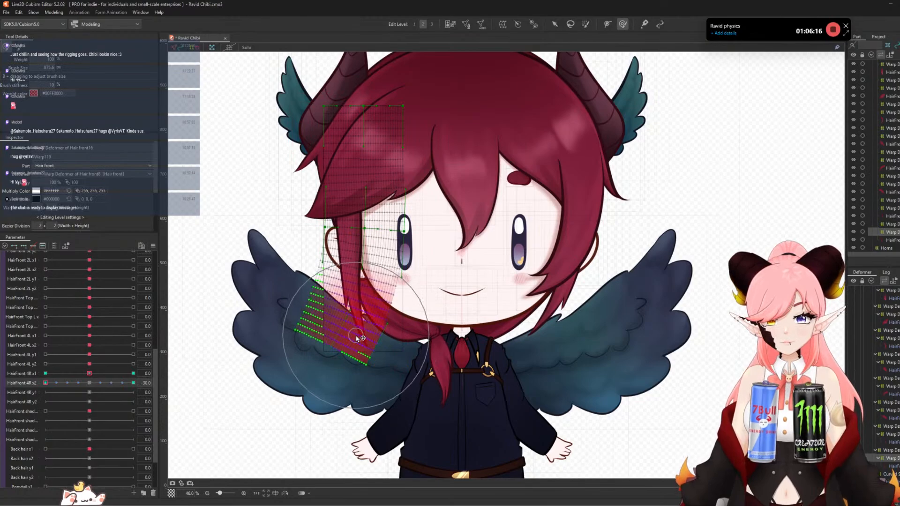
drag(63, 389, 196, 427)
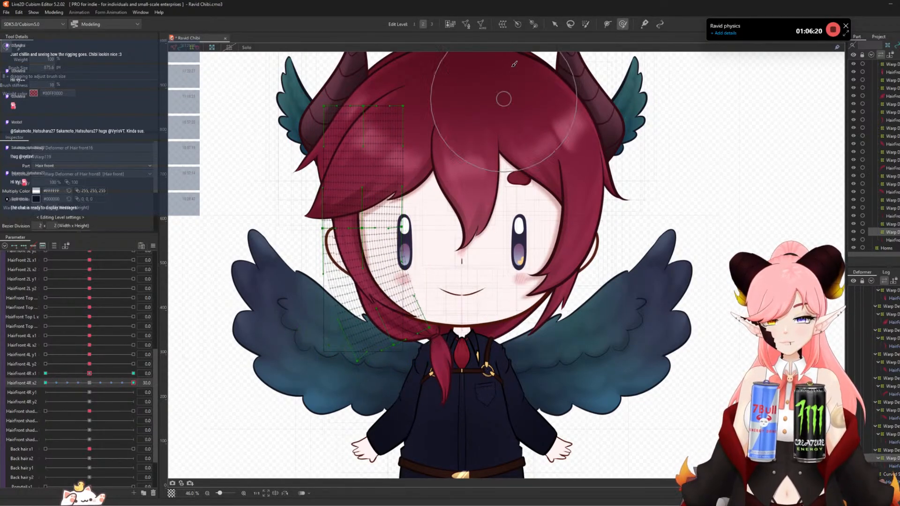
key(v)
click(89, 383)
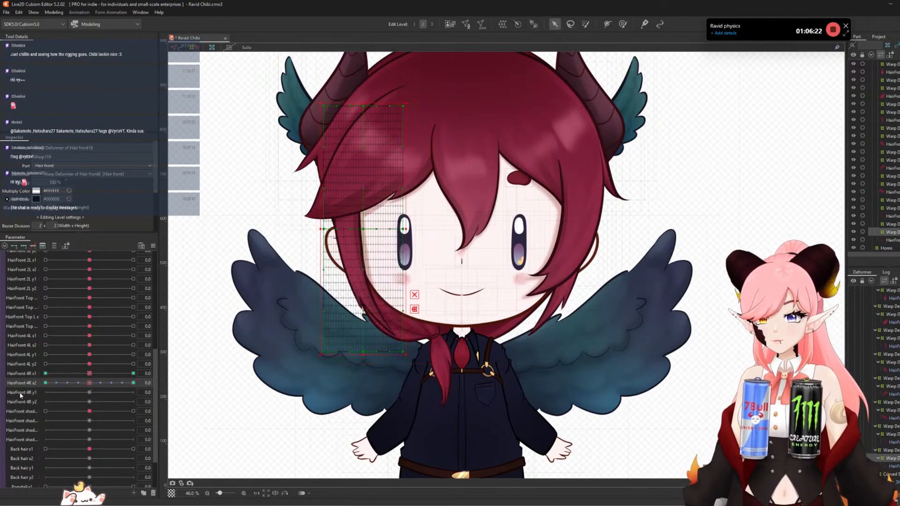
- Key the deformer to HairFront 4R y1 and lift the strand's middle and tip slightly at 30 with a temporary deform path
click(20, 393)
click(134, 392)
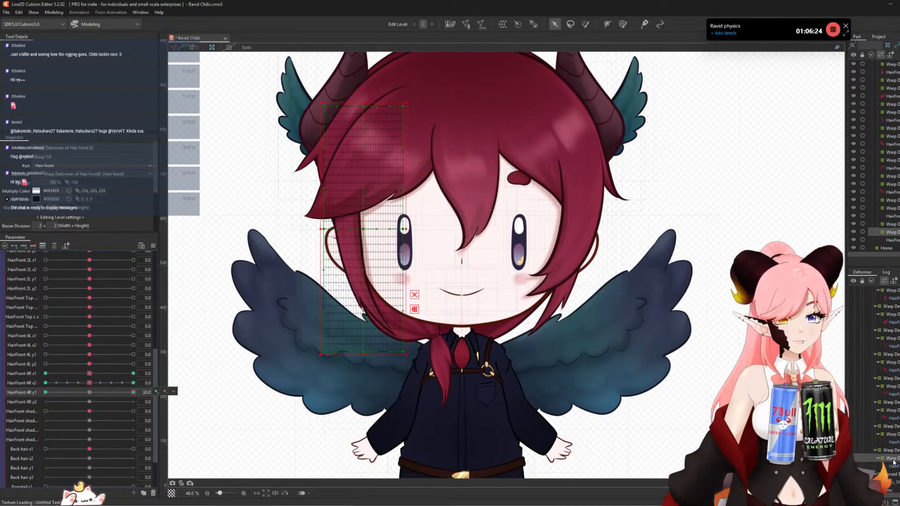
key(t)
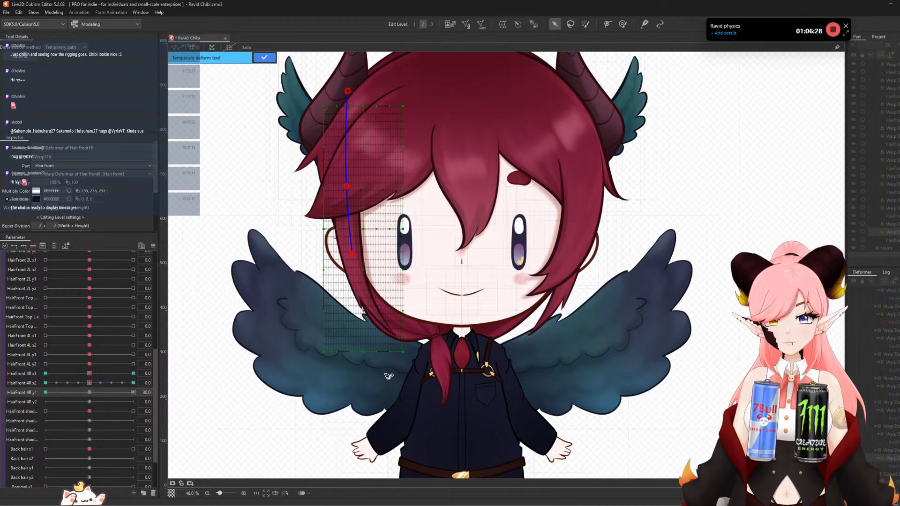
drag(352, 255, 346, 246)
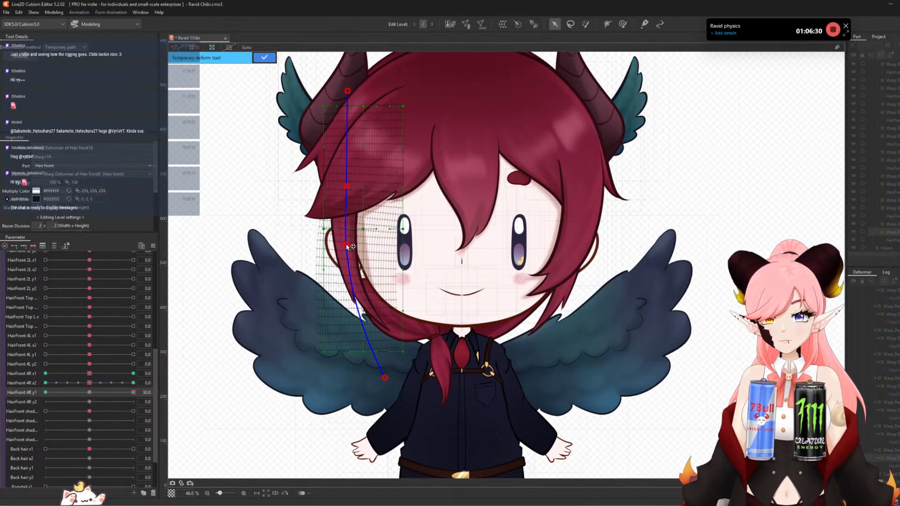
drag(385, 381, 381, 364)
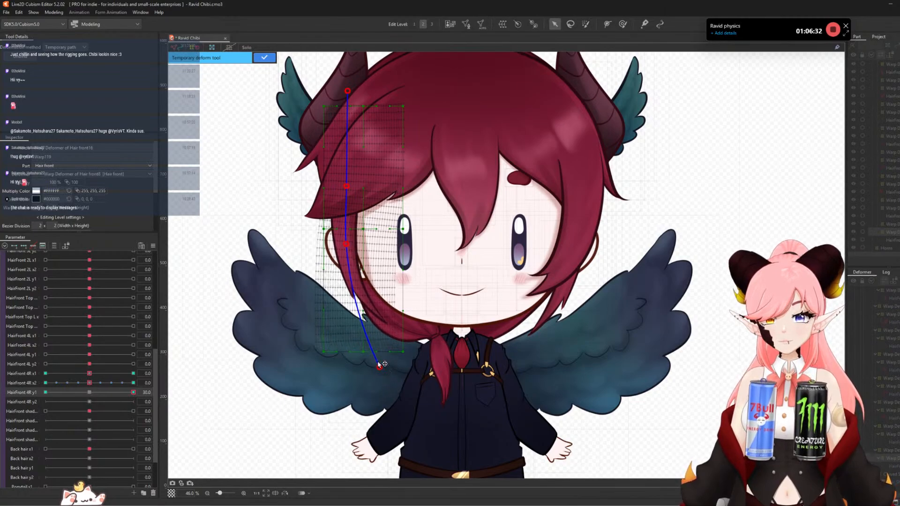
click(264, 57)
- Lower the strand's middle and tip slightly at -30 on HairFront 4R y1 with a temporary deform path, and reset the parameter to 0
drag(133, 392, 1, 387)
key(t)
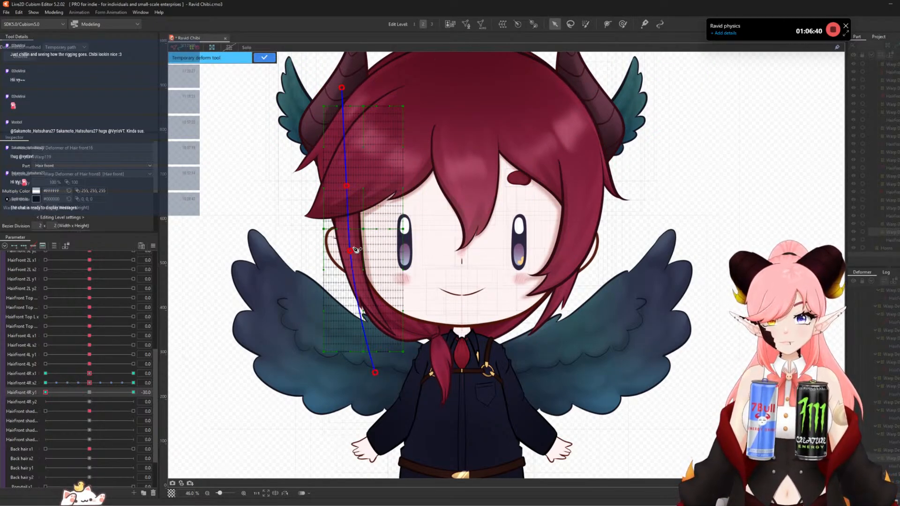
drag(350, 252, 356, 259)
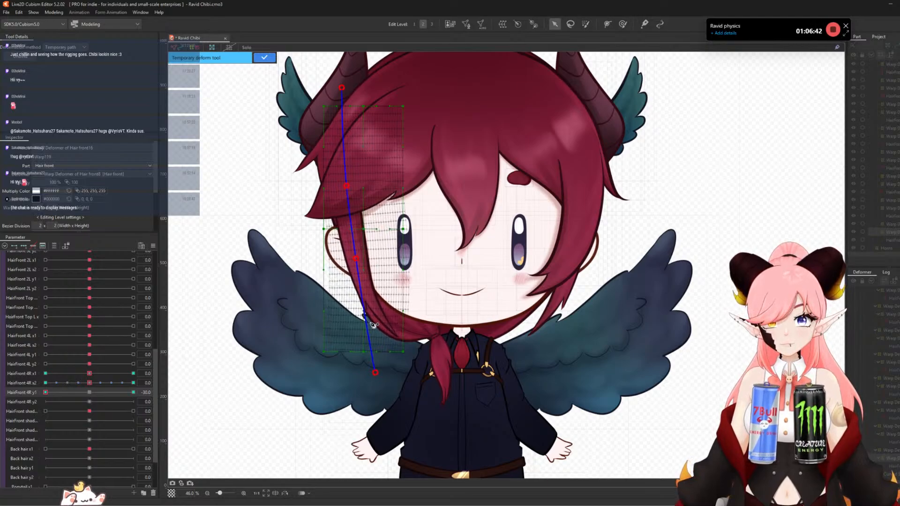
drag(376, 375, 380, 383)
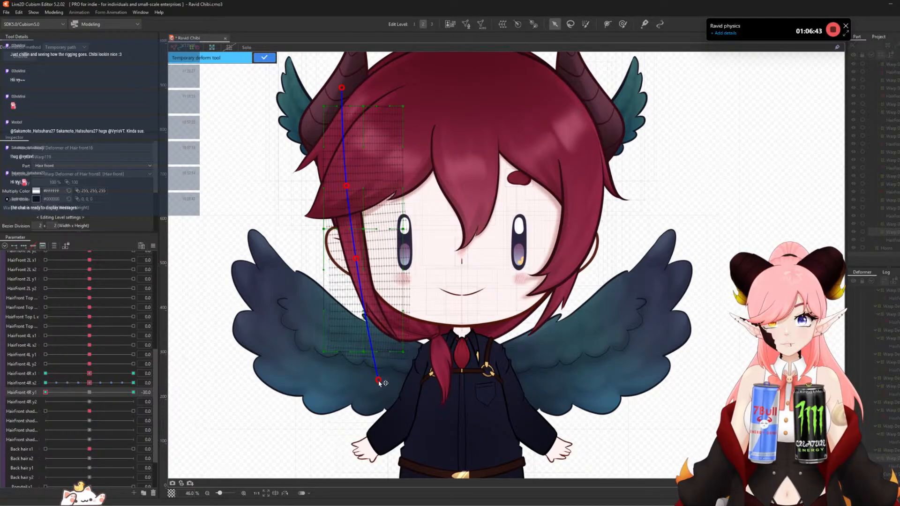
click(261, 59)
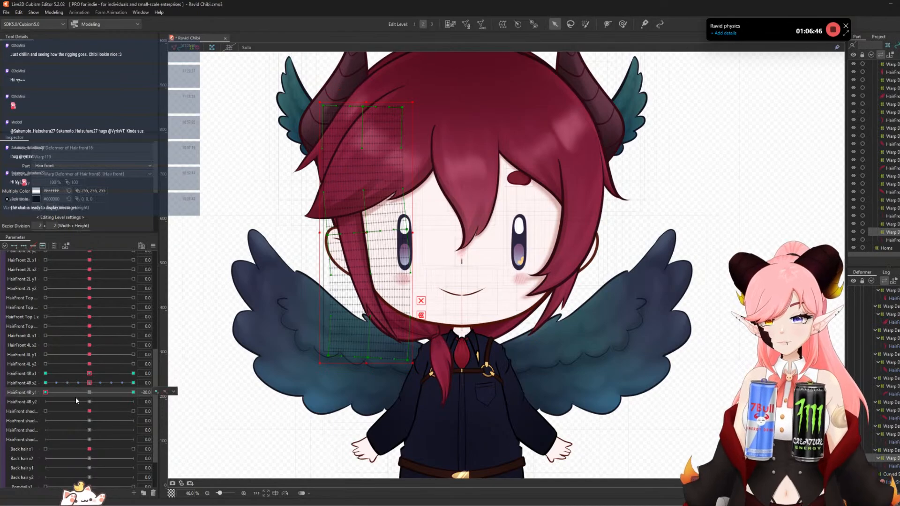
click(89, 392)
- Key the deformer to HairFront 4R y2 and pull the strand's tip up and outward at 30 with a temporary deform path
click(18, 402)
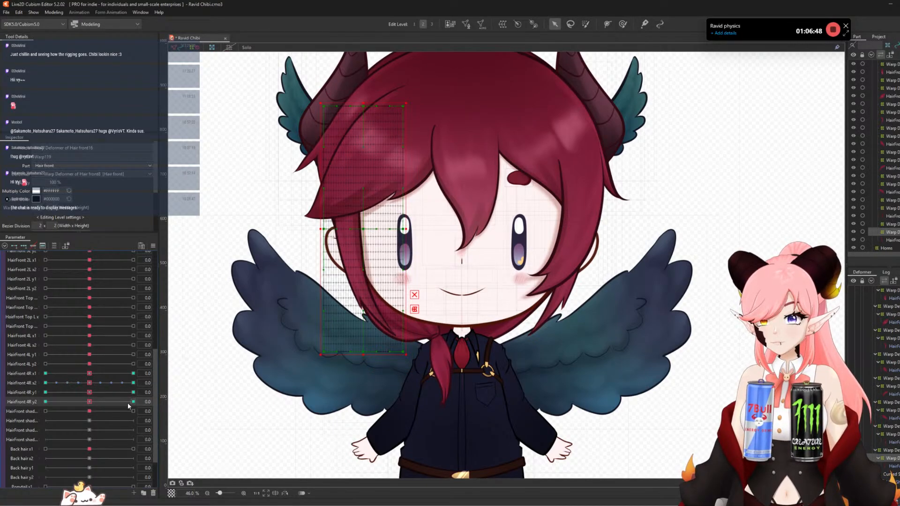
click(133, 401)
key(t)
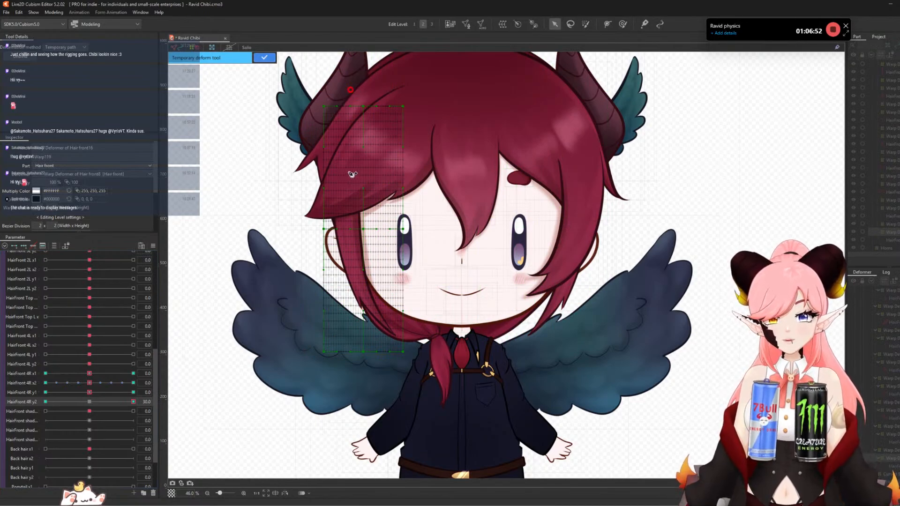
click(384, 373)
drag(384, 373, 359, 356)
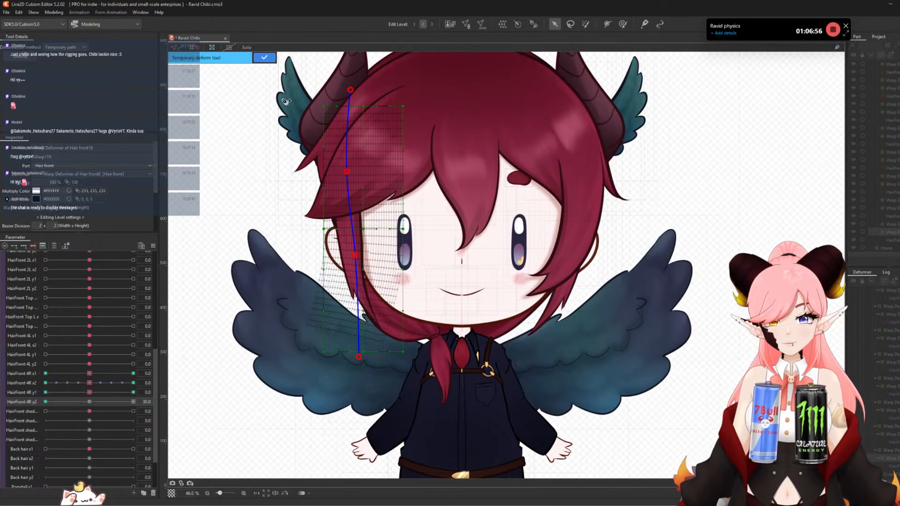
click(264, 57)
- Stretch the strand's tip inward and down at -30 on HairFront 4R y2 with a temporary deform path, and reset the parameter to 0
click(46, 401)
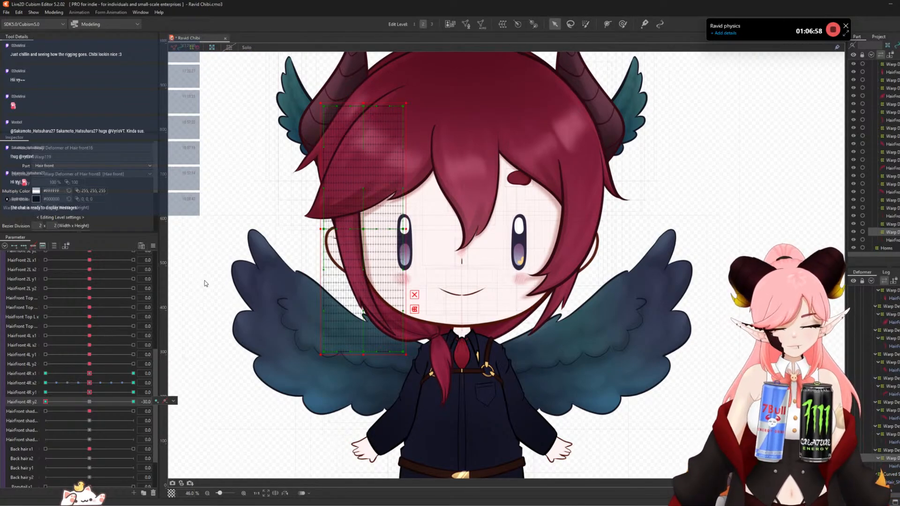
key(t)
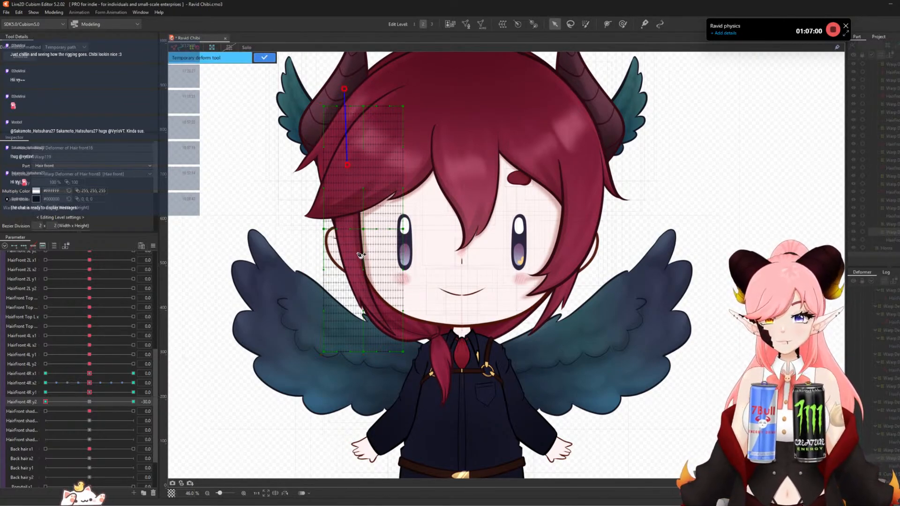
drag(378, 371, 397, 371)
click(264, 57)
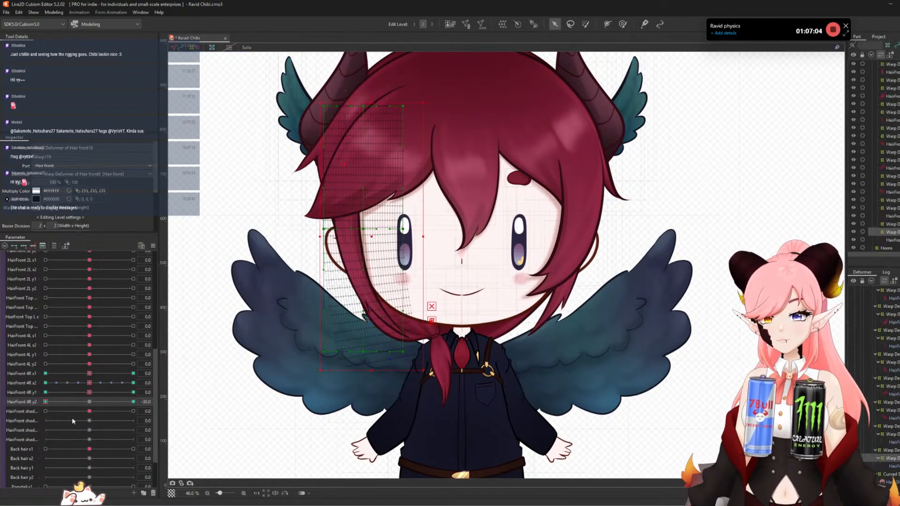
click(89, 402)
- Brush-select the deformer's root area and paste its default shape at both extremes of HairFront 4R x1 and y1, resetting each to 0
click(586, 24)
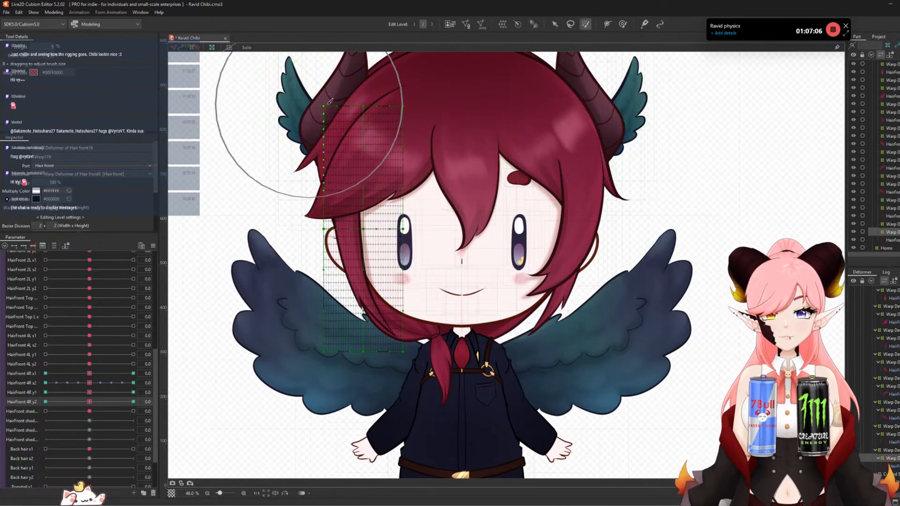
drag(337, 115, 375, 140)
mouse_move(448, 122)
mouse_down()
mouse_move(424, 143)
mouse_move(124, 191)
mouse_move(527, 147)
mouse_move(271, 202)
mouse_up()
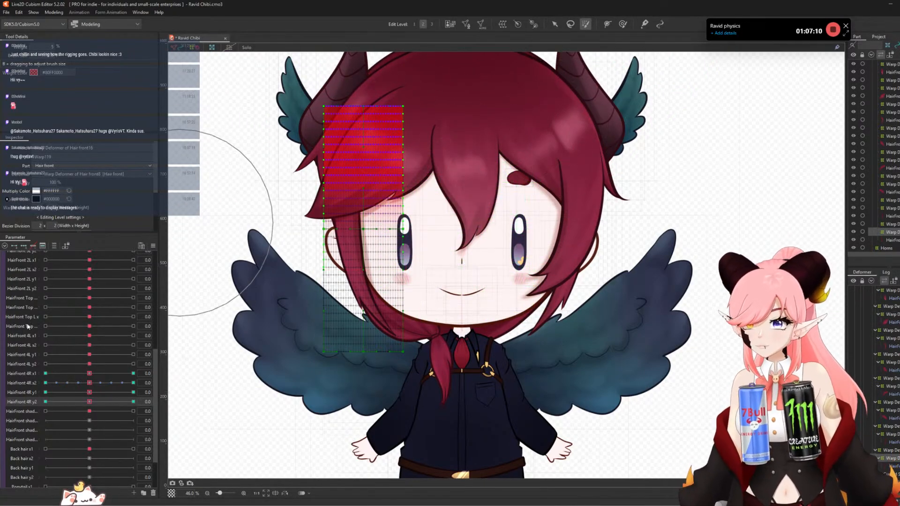
click(133, 373)
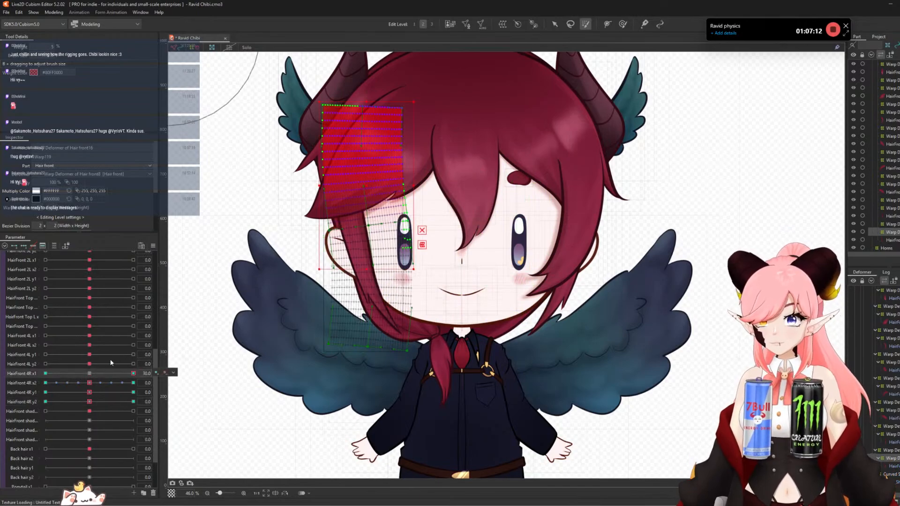
key(ctrl+v)
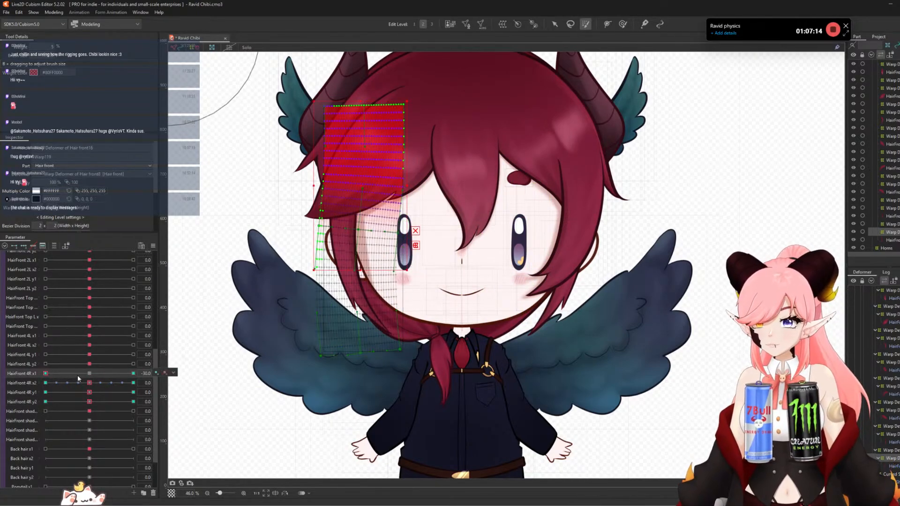
key(ctrl+v)
click(90, 373)
click(133, 392)
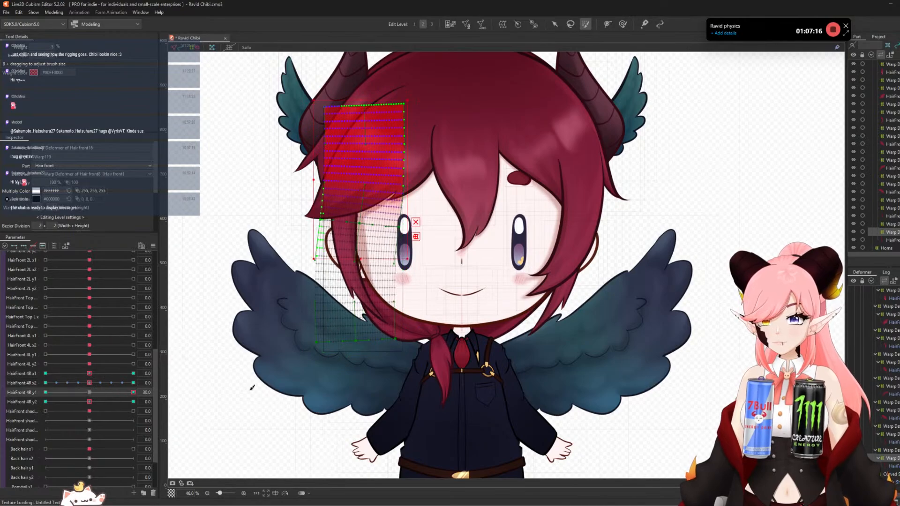
click(53, 392)
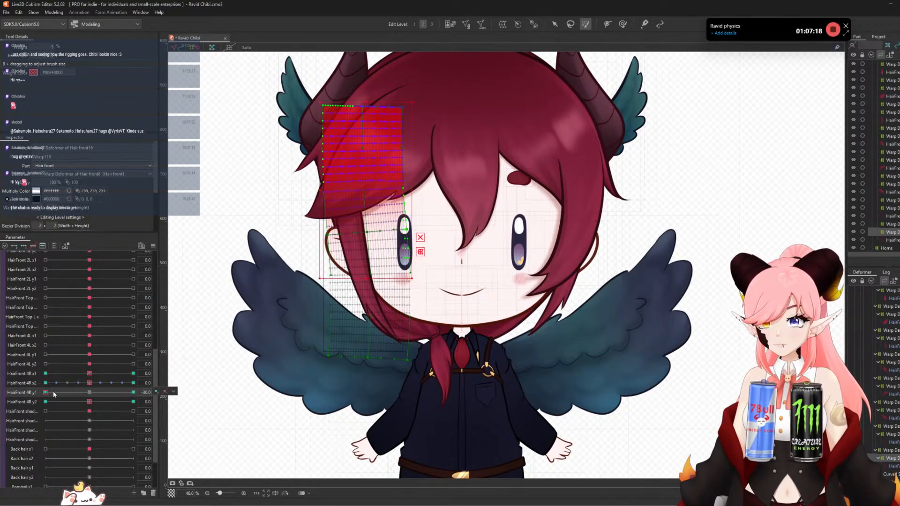
click(89, 392)
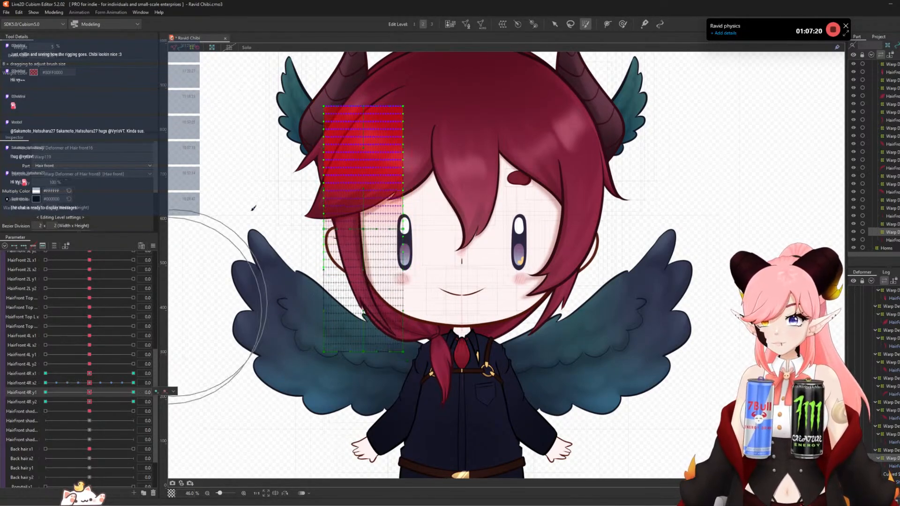
- Extend the brush selection past the strand's middle and restore its default shape at both extremes of HairFront 4R x2 and y2
mouse_move(484, 126)
mouse_down()
mouse_move(426, 171)
mouse_move(144, 202)
mouse_move(192, 259)
mouse_move(164, 256)
mouse_up()
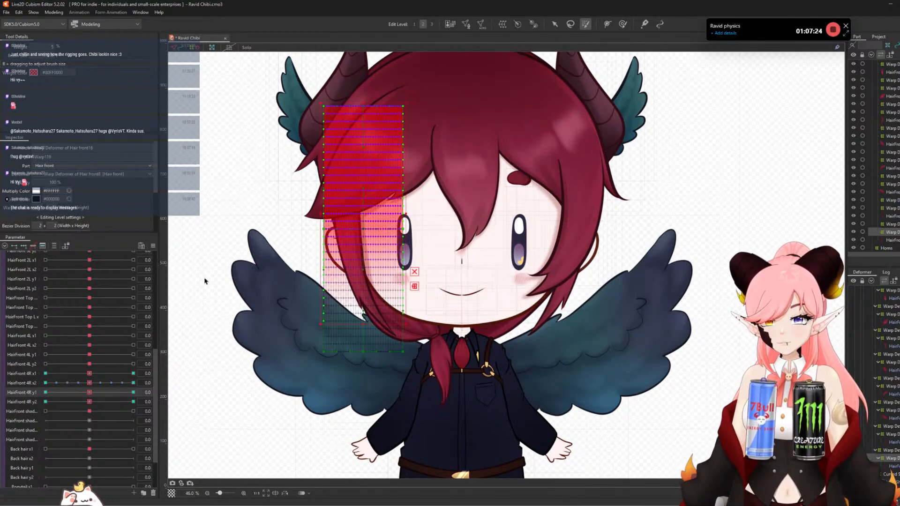
click(131, 383)
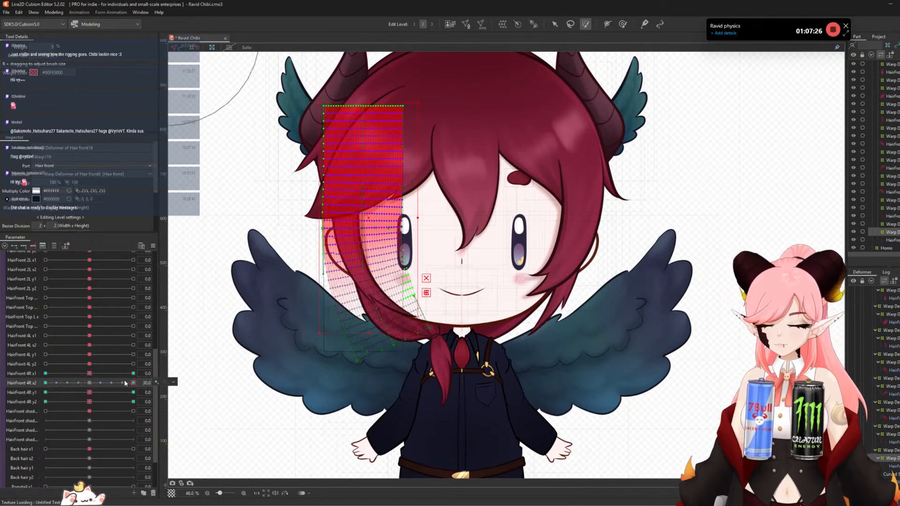
click(46, 383)
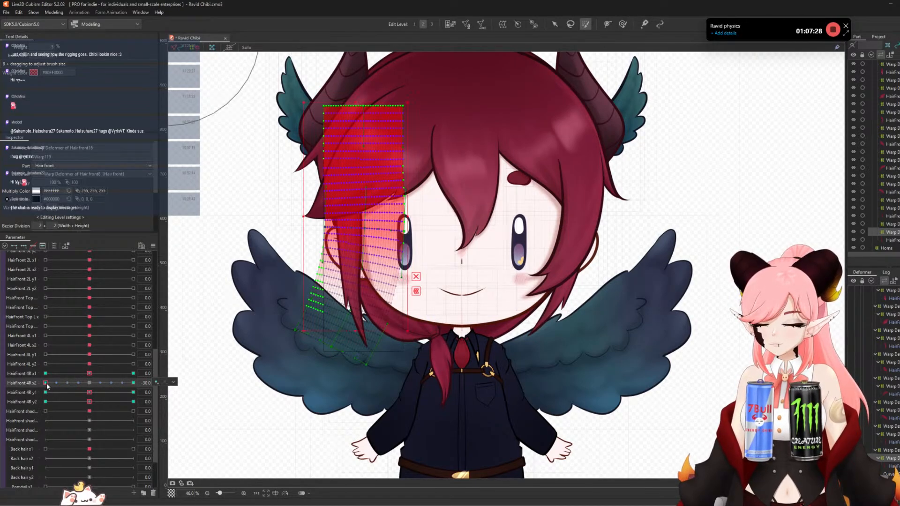
click(93, 384)
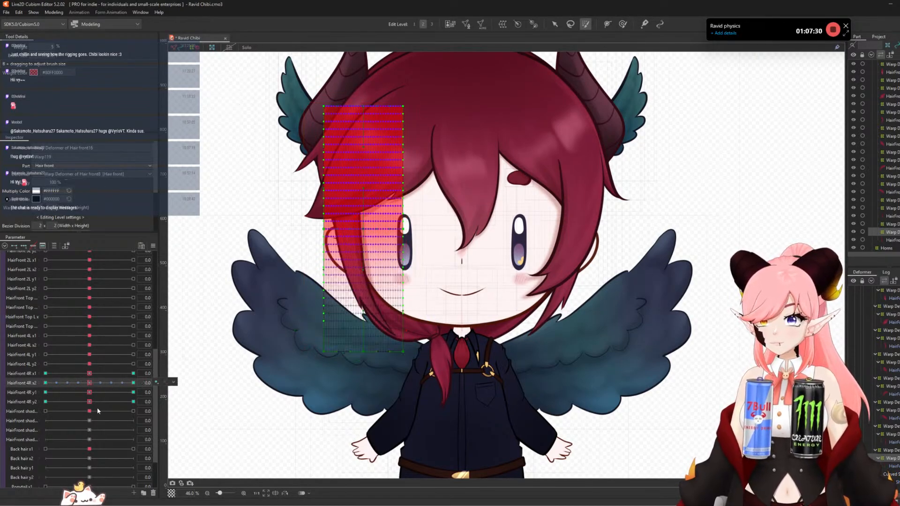
click(134, 401)
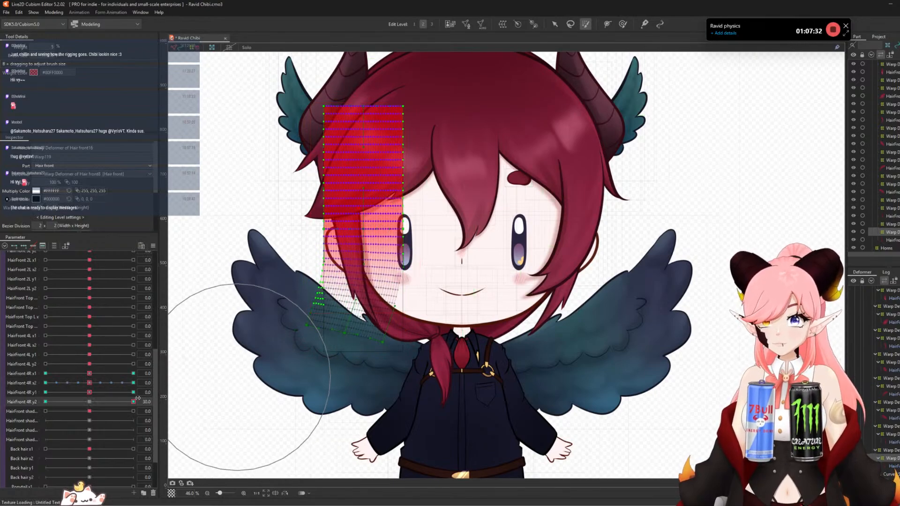
click(46, 402)
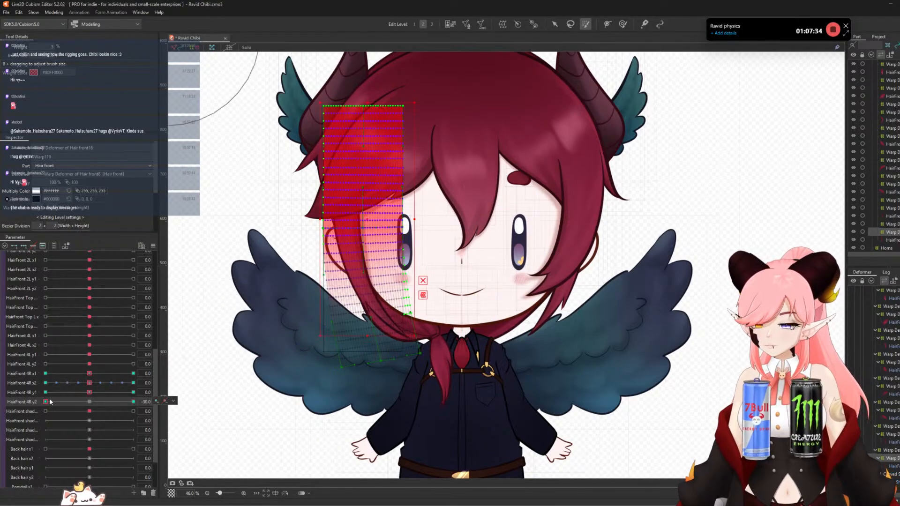
click(90, 402)
scroll(91, 374, down, 2)
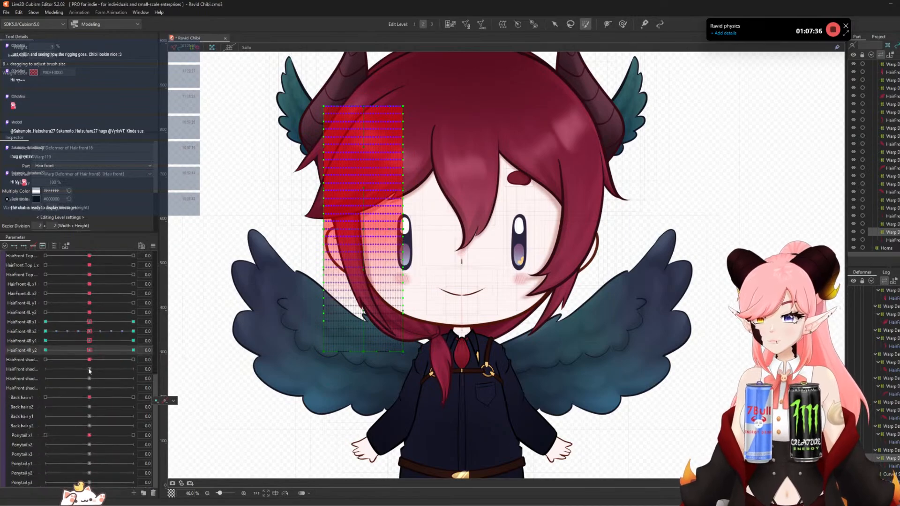
- Select the front hair shadow deformer and push its middle and both sides to the right at 30 on HairFront shadow x1 with the deform brush
click(89, 360)
click(173, 358)
click(180, 360)
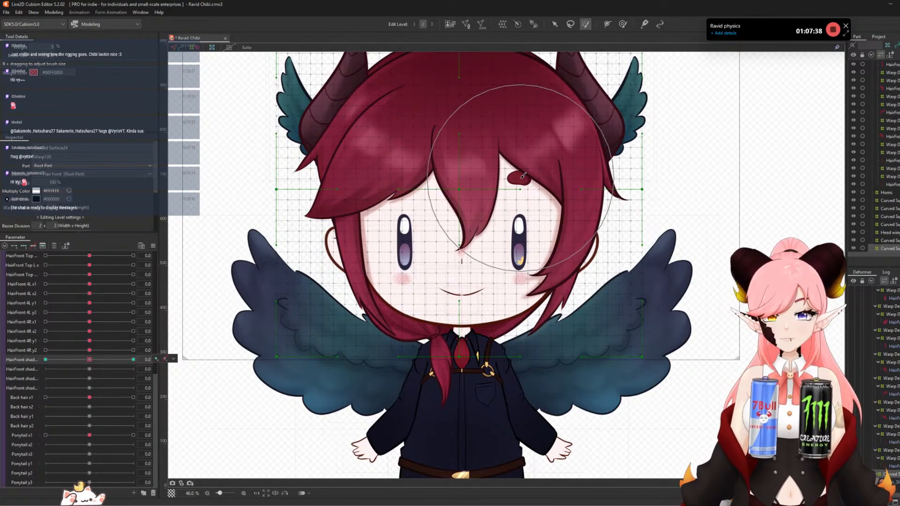
drag(130, 359, 133, 359)
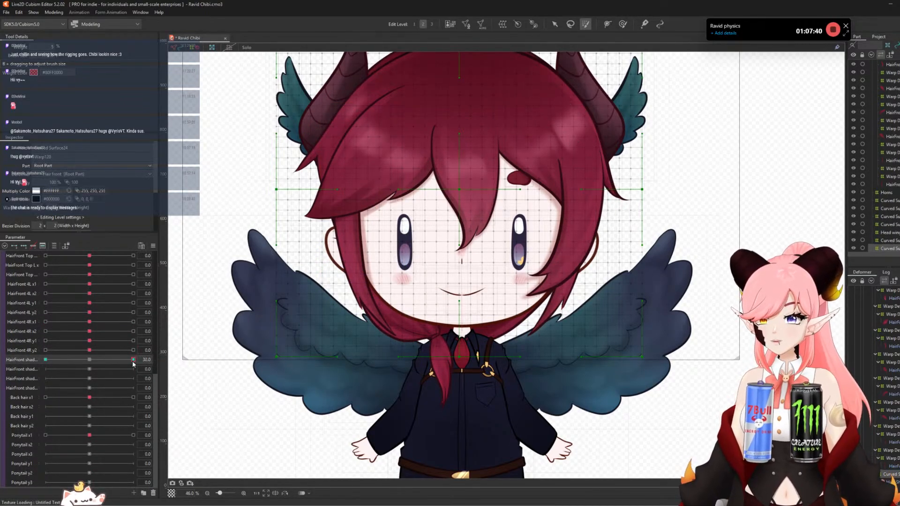
drag(453, 141, 458, 141)
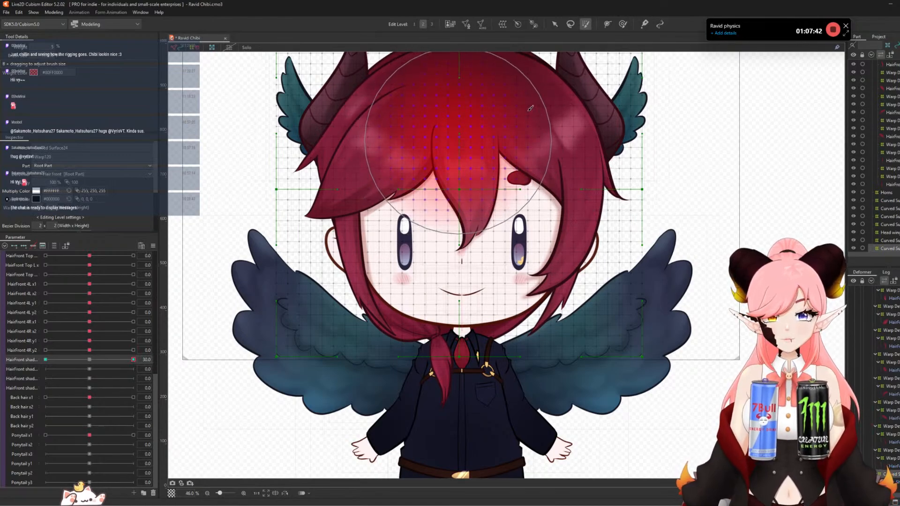
click(622, 25)
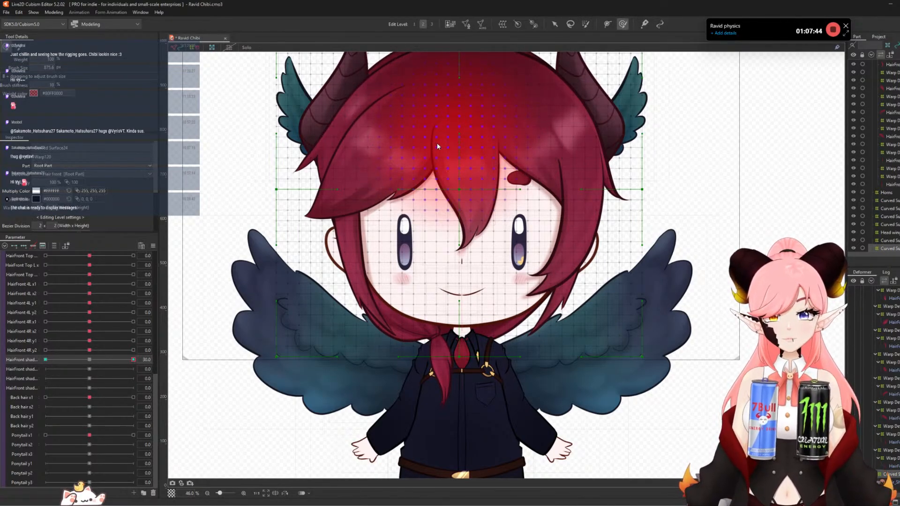
key(b)
drag(441, 141, 514, 139)
drag(511, 139, 530, 146)
drag(350, 177, 360, 173)
drag(339, 204, 346, 206)
drag(566, 199, 572, 202)
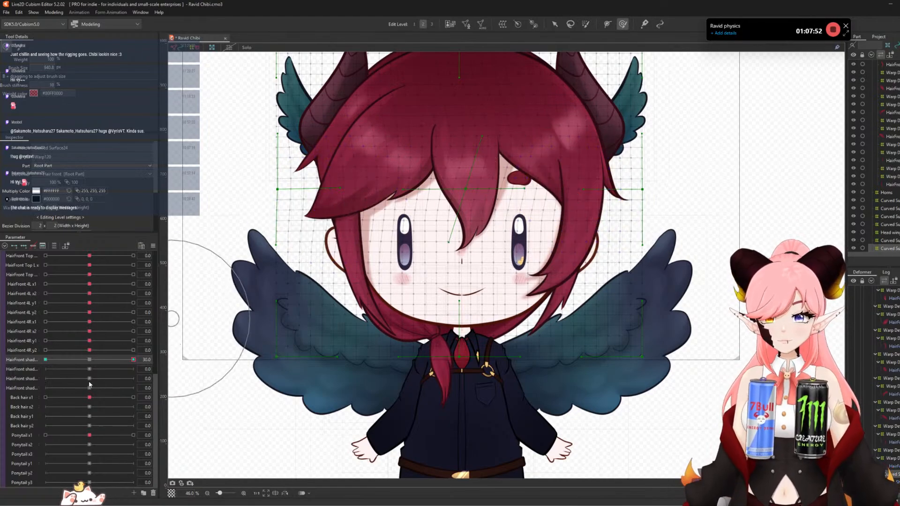
- Reflect the shadow deformer's HairFront shadow x1 shape onto the opposite extreme and reset the parameter to 0
mouse_move(126, 360)
mouse_down()
mouse_move(116, 362)
mouse_move(189, 363)
mouse_up()
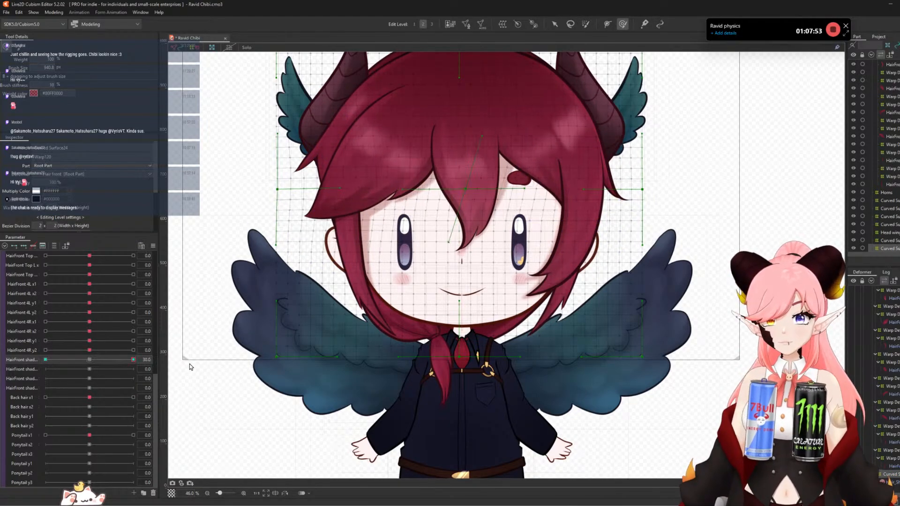
click(153, 246)
click(175, 285)
click(452, 328)
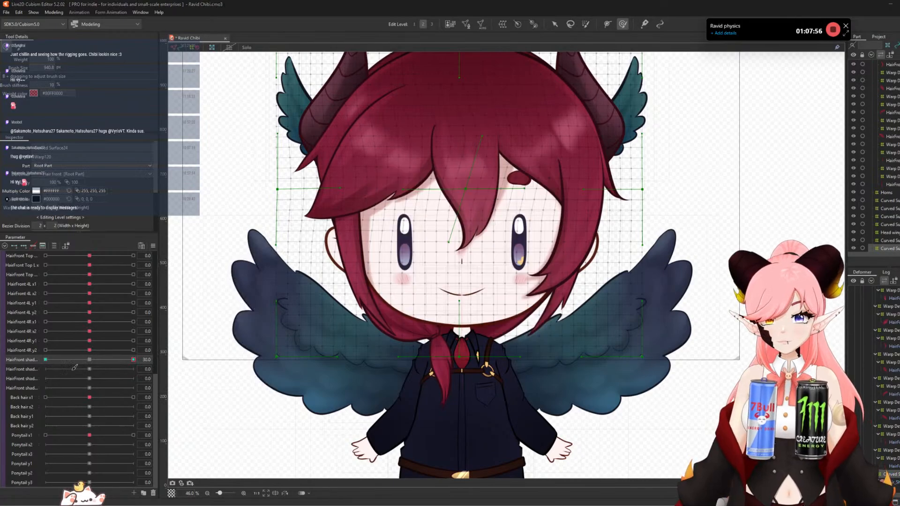
drag(134, 361, 88, 361)
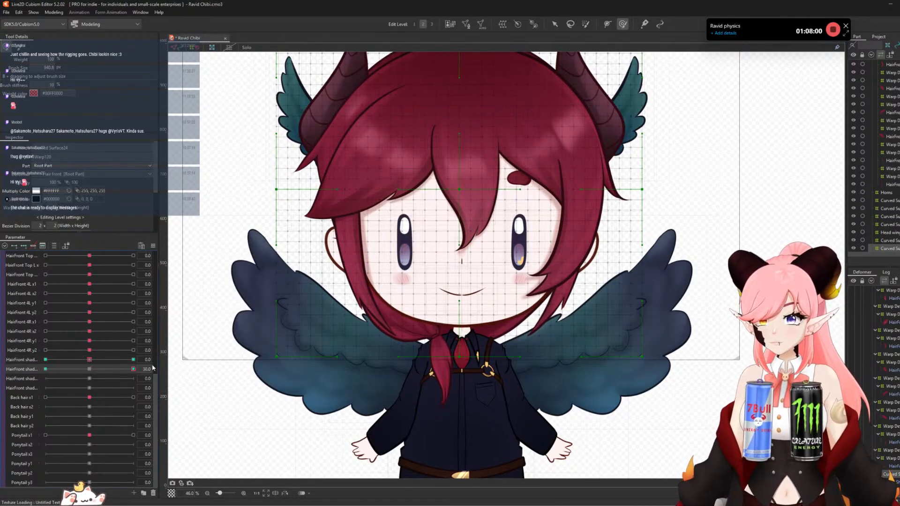
- Push the shadow deformer's lower middle and both side areas to the right at 30 on HairFront shadow x2 with the deform brush
drag(460, 263, 478, 262)
drag(452, 288, 504, 301)
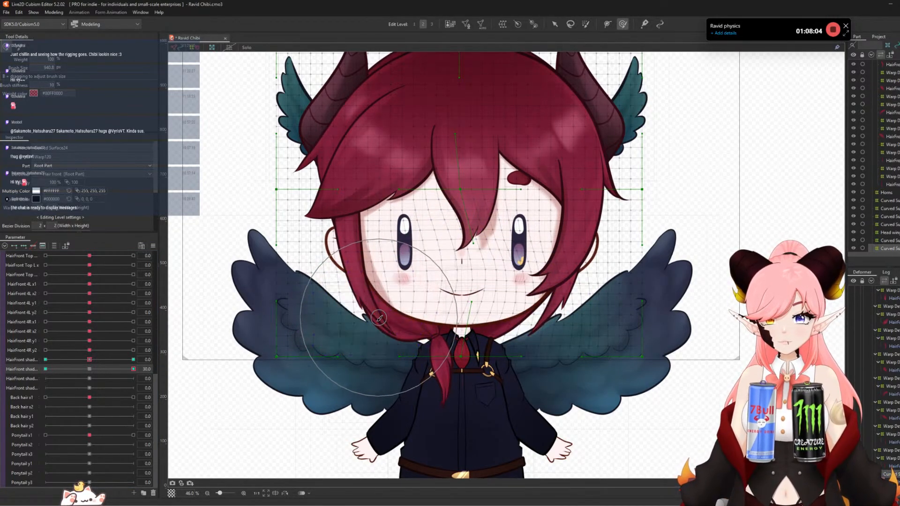
drag(281, 202, 343, 211)
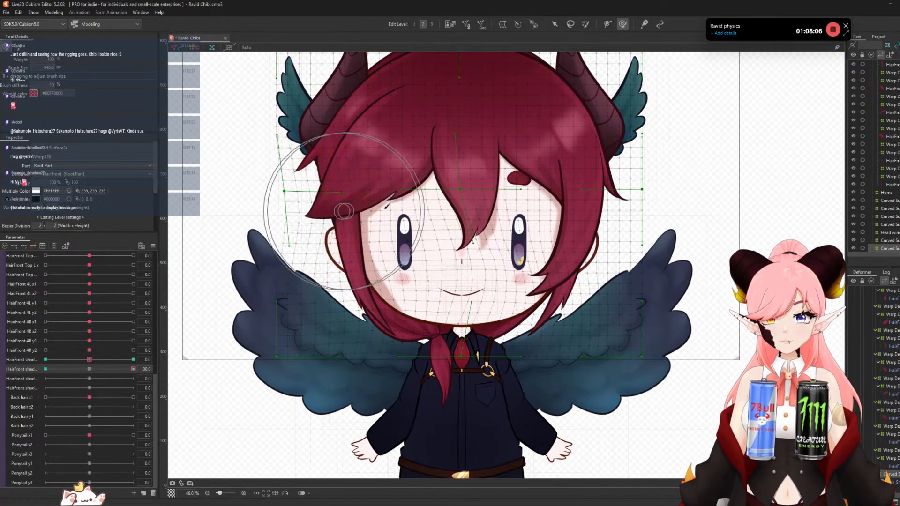
drag(569, 174, 593, 185)
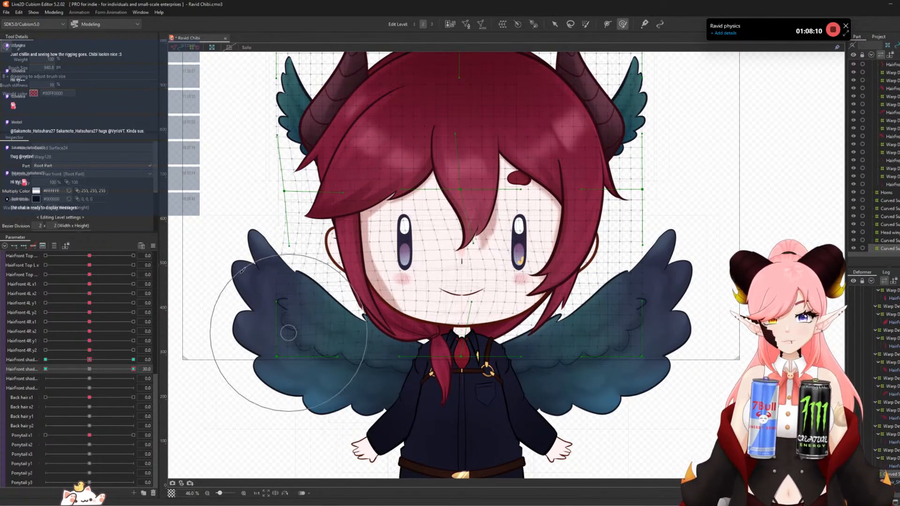
- Reflect the HairFront shadow x2 shape horizontally onto the opposite extreme, check it at -30, and reset the parameter to 0
click(153, 245)
click(192, 305)
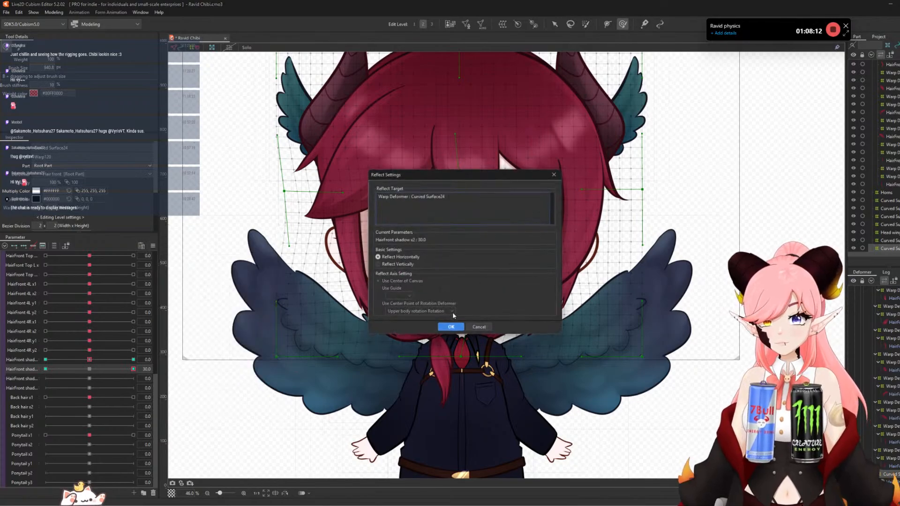
click(451, 326)
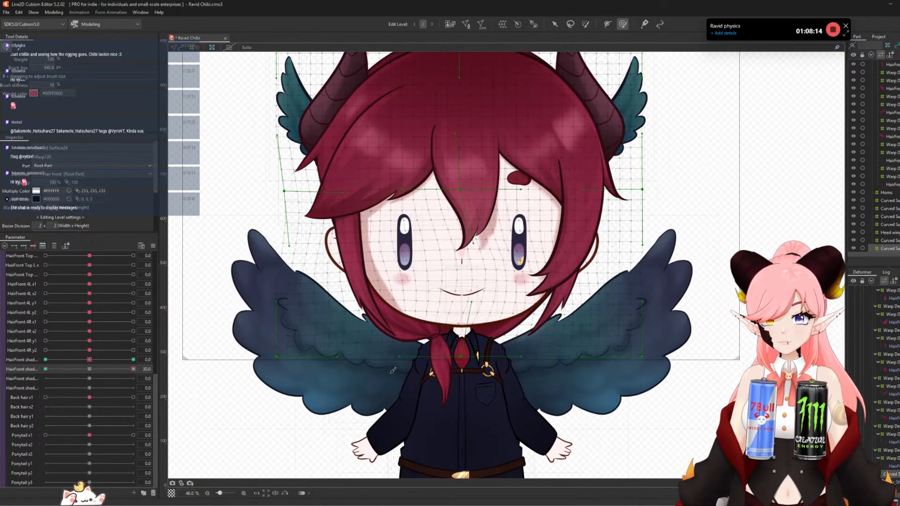
click(45, 369)
click(89, 369)
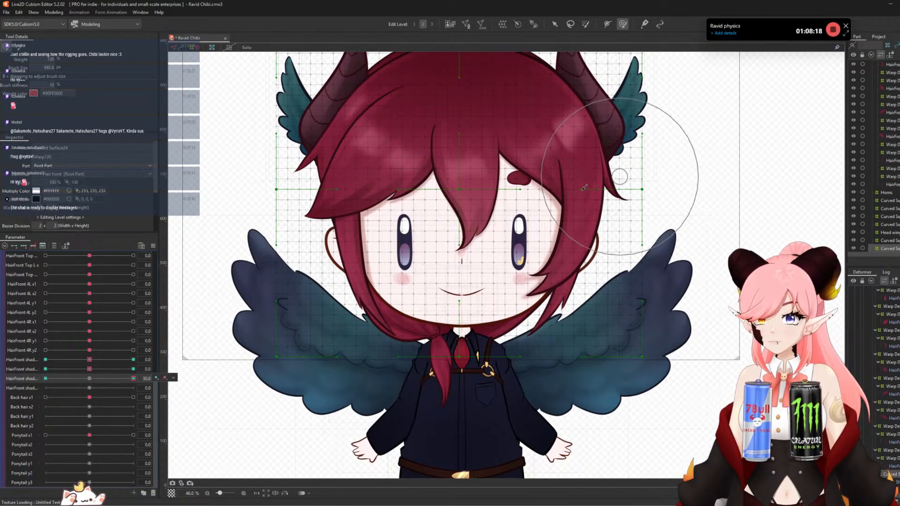
- Brush the shadow deformer's middle, side and lower areas upward at 30 on HairFront shadow y1
drag(455, 186, 457, 177)
drag(455, 259, 453, 248)
drag(395, 211, 387, 203)
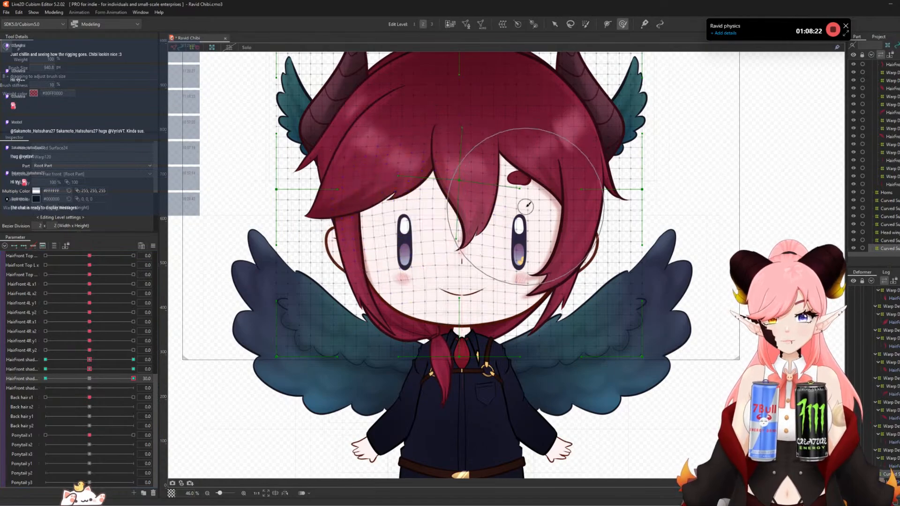
drag(532, 207, 533, 198)
drag(538, 295, 542, 283)
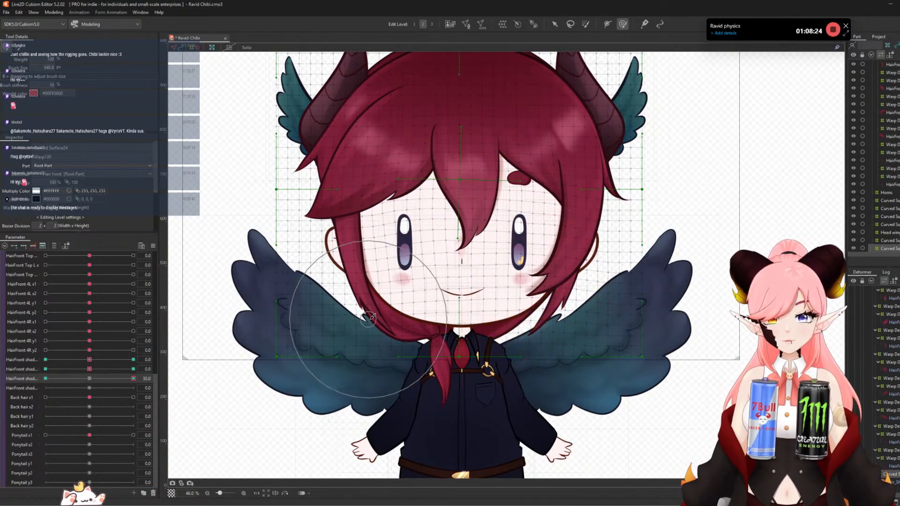
drag(371, 319, 369, 309)
- Brush the shadow deformer's middle, side and lower areas downward at -30 on HairFront shadow y1, and reset the parameter to 0
mouse_move(132, 379)
mouse_down()
mouse_move(126, 382)
mouse_move(155, 358)
mouse_move(45, 378)
mouse_up()
drag(455, 175, 458, 186)
drag(470, 262, 469, 269)
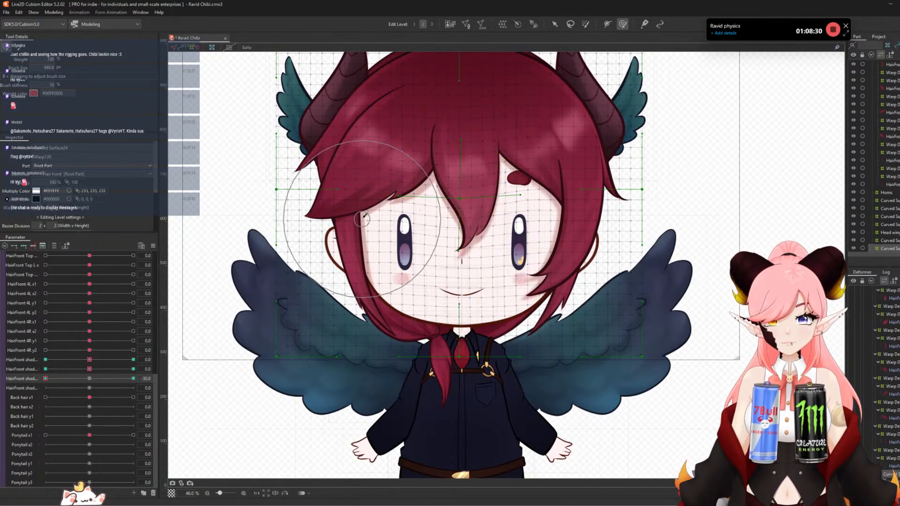
drag(389, 225, 391, 230)
drag(569, 221, 566, 226)
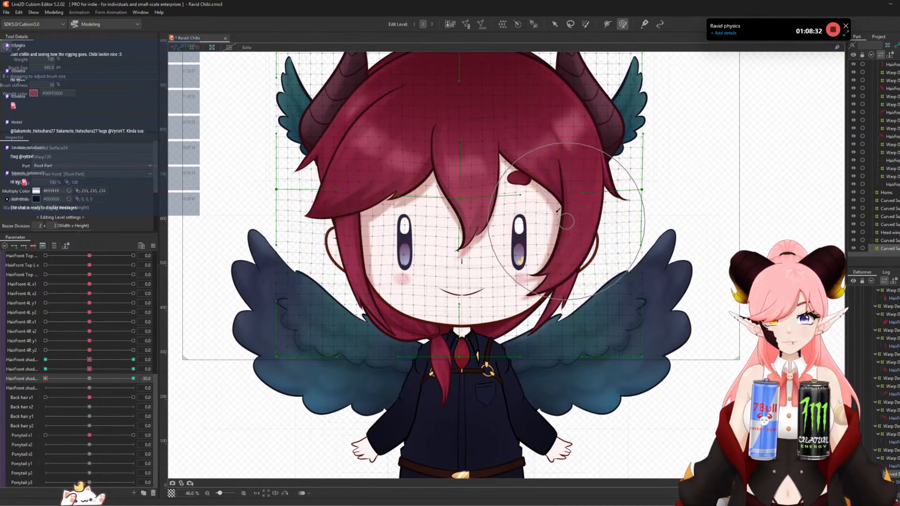
drag(530, 177, 529, 185)
drag(545, 300, 548, 306)
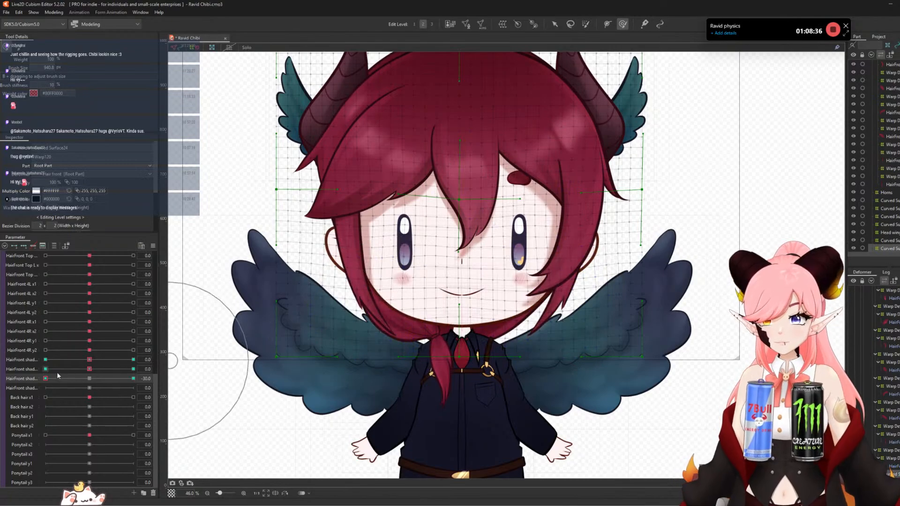
click(89, 378)
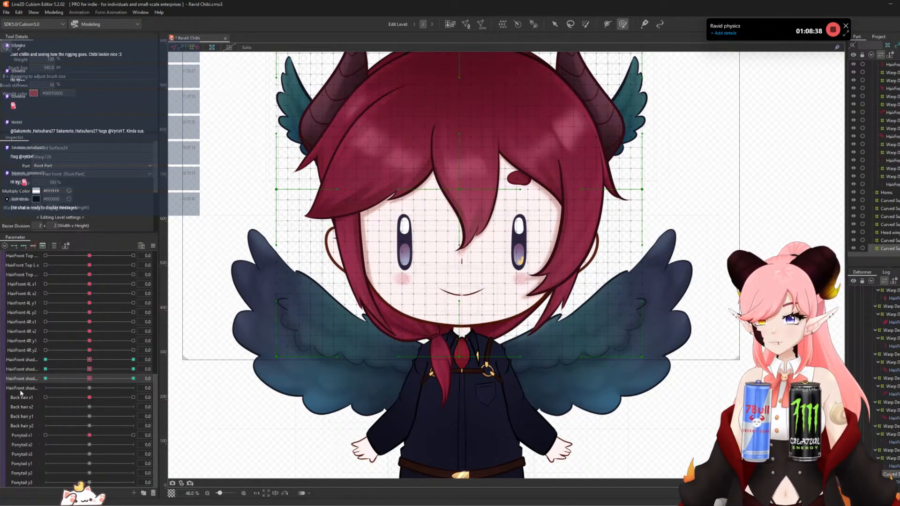
- Brush the shadow deformer's lower middle and lower side areas upward at 30 on HairFront shadow y2
click(21, 389)
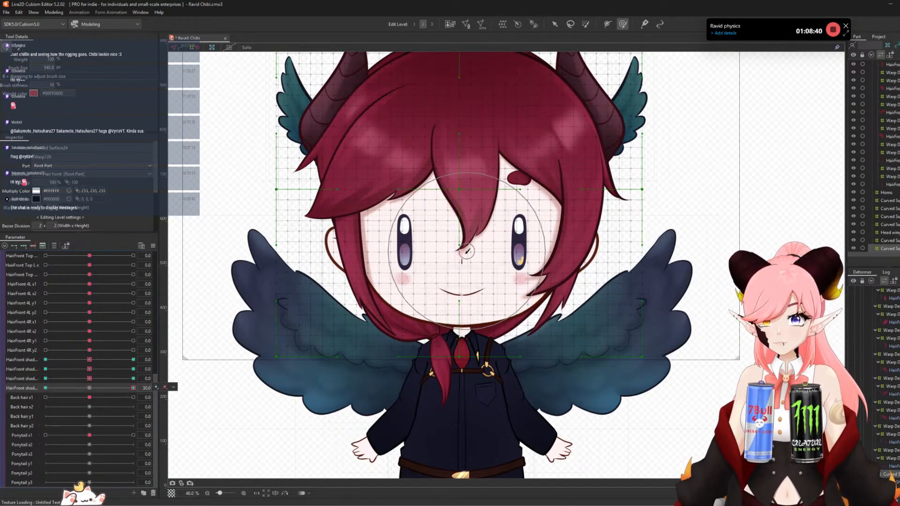
mouse_move(463, 260)
mouse_down()
mouse_move(460, 244)
mouse_move(377, 228)
mouse_up()
mouse_move(425, 246)
mouse_down()
mouse_move(428, 255)
mouse_move(394, 248)
mouse_up()
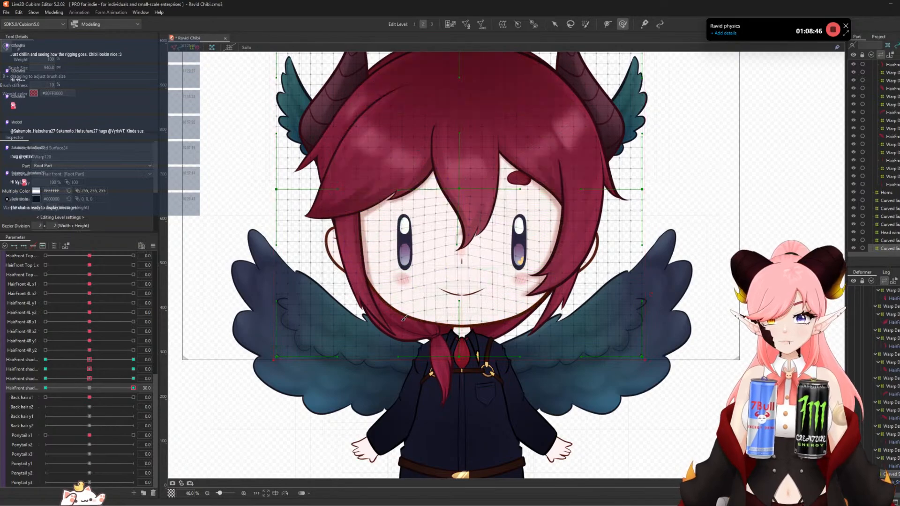
mouse_move(377, 323)
mouse_down()
mouse_move(363, 311)
mouse_move(379, 311)
mouse_move(372, 264)
mouse_up()
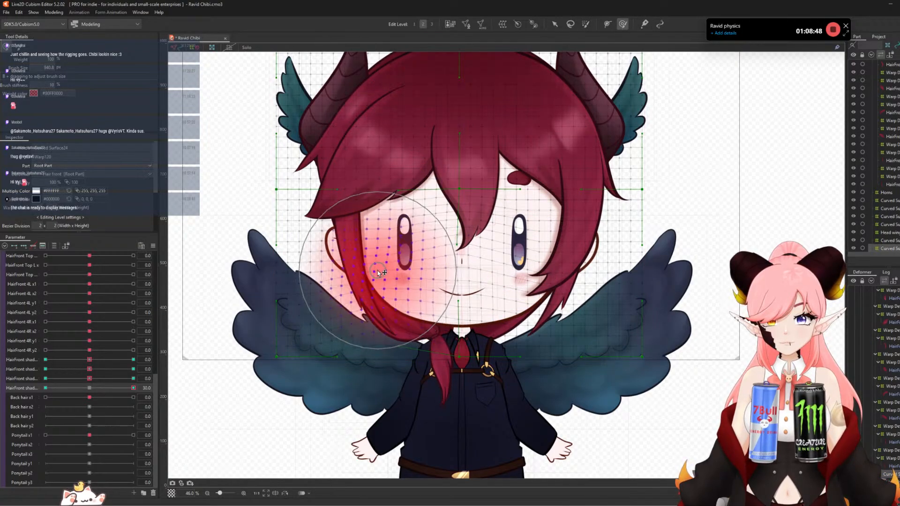
drag(563, 300, 543, 302)
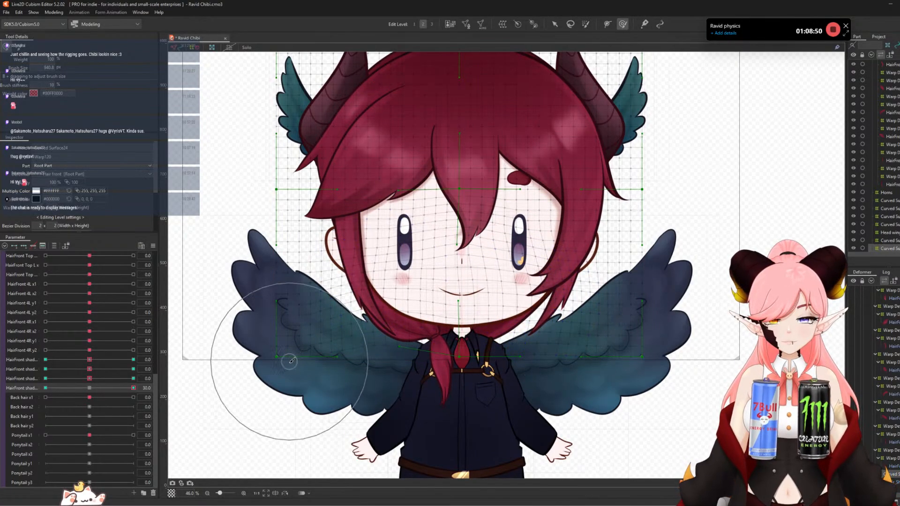
- Brush the shadow deformer's lower areas downward at -30 on HairFront shadow y2, compare both extremes, and reset the parameter to 0
drag(169, 378, 45, 388)
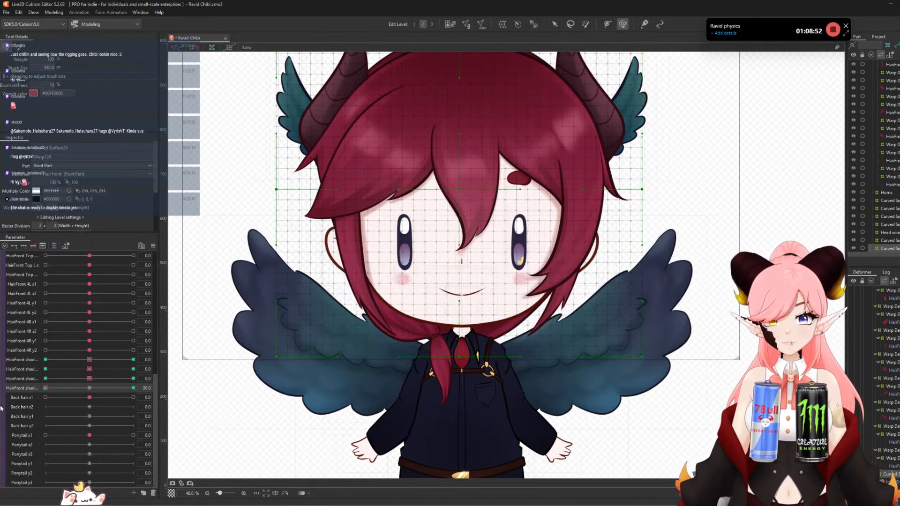
drag(463, 263, 453, 277)
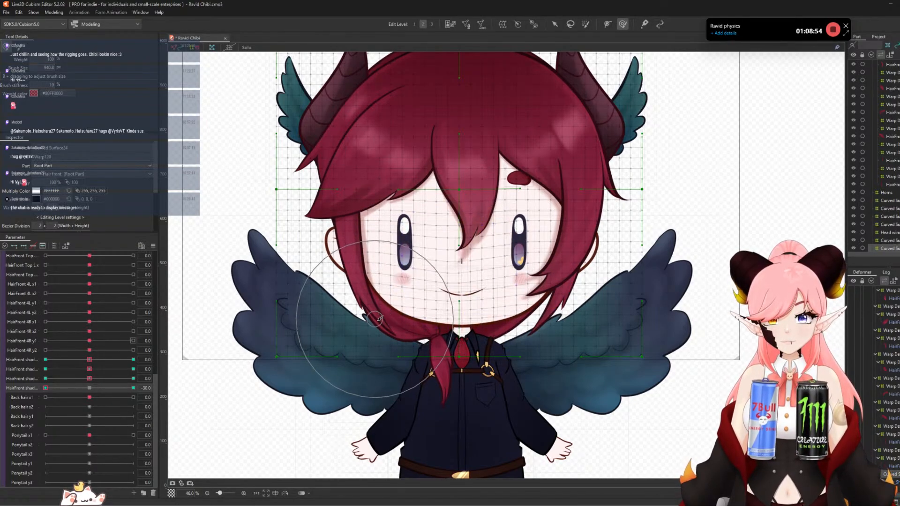
drag(374, 316, 391, 324)
drag(537, 307, 526, 316)
drag(123, 387, 149, 390)
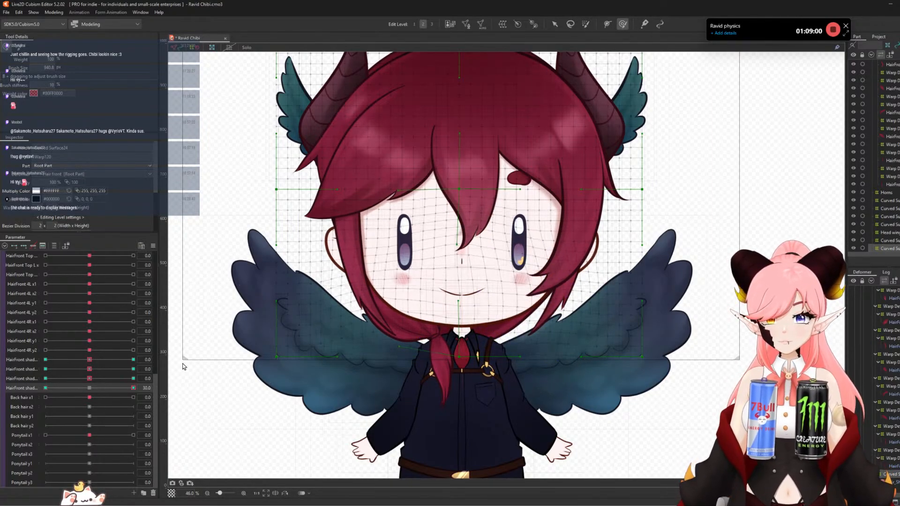
click(45, 388)
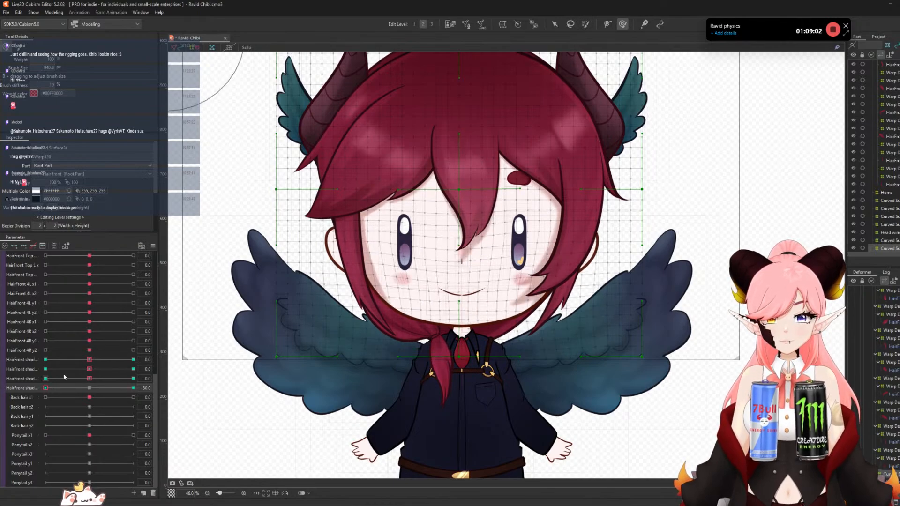
click(89, 388)
- Select the back hair warp deformer and push its middle and side areas to the right at 30 on Back hair x1
click(86, 397)
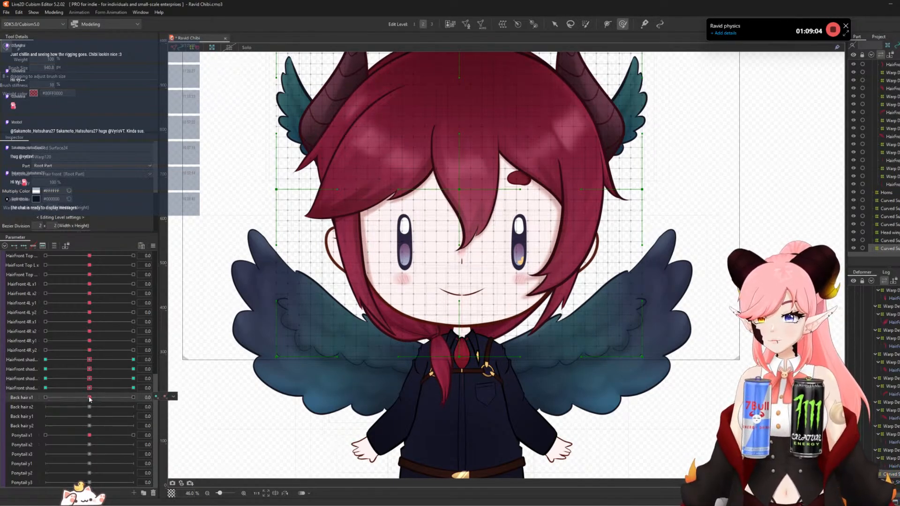
scroll(416, 264, down, 2)
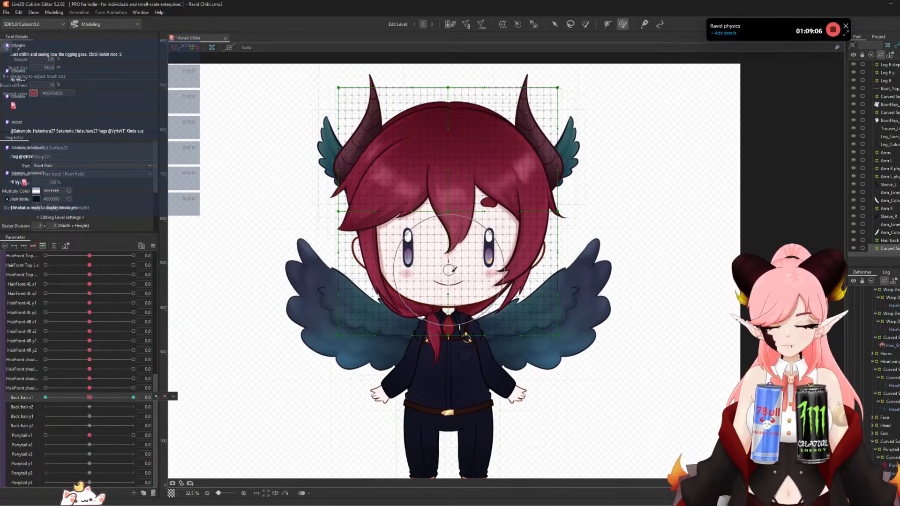
scroll(454, 269, up, 2)
click(134, 397)
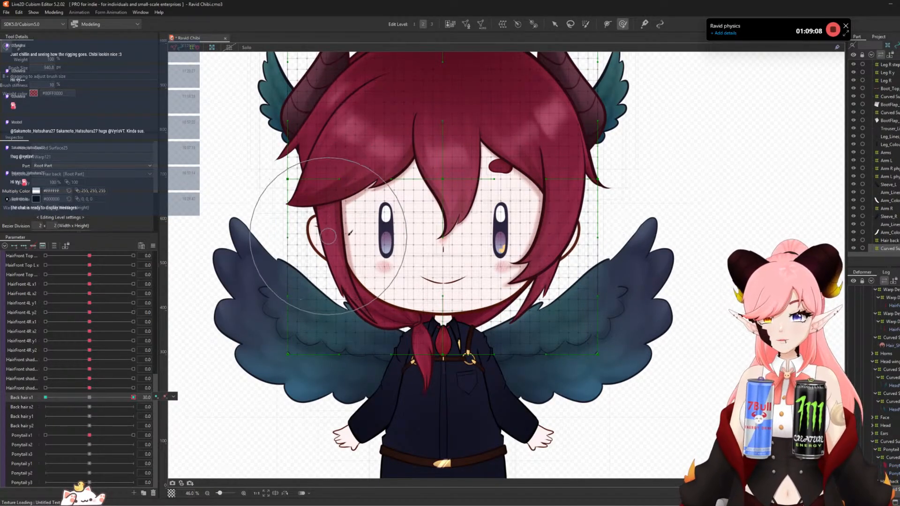
drag(464, 245, 518, 240)
drag(530, 229, 542, 229)
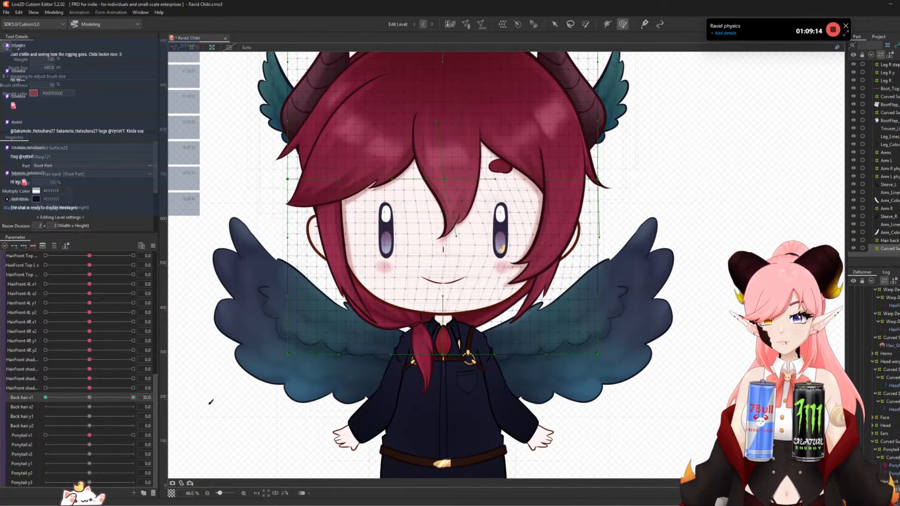
- Push the back hair deformer's middle area to the left at -30 on Back hair x1, and reset the parameter to 0
click(45, 397)
drag(518, 240, 502, 245)
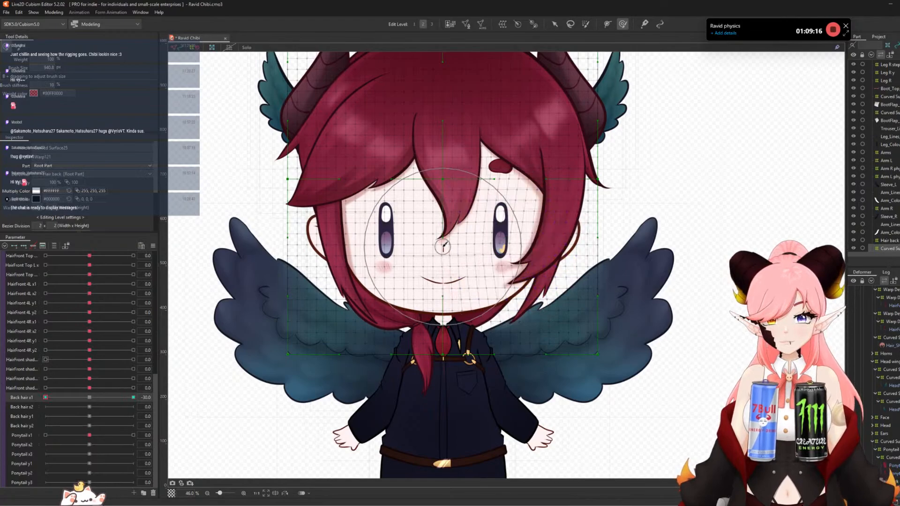
drag(442, 247, 418, 248)
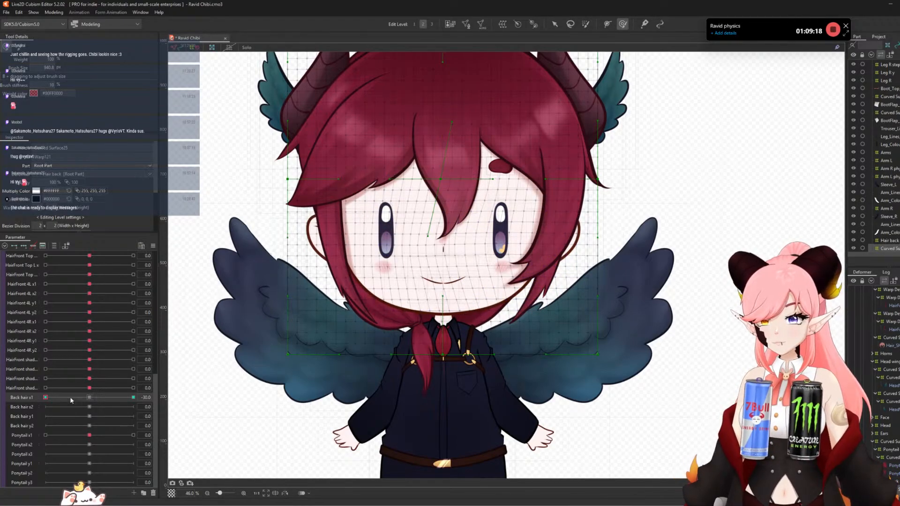
click(89, 396)
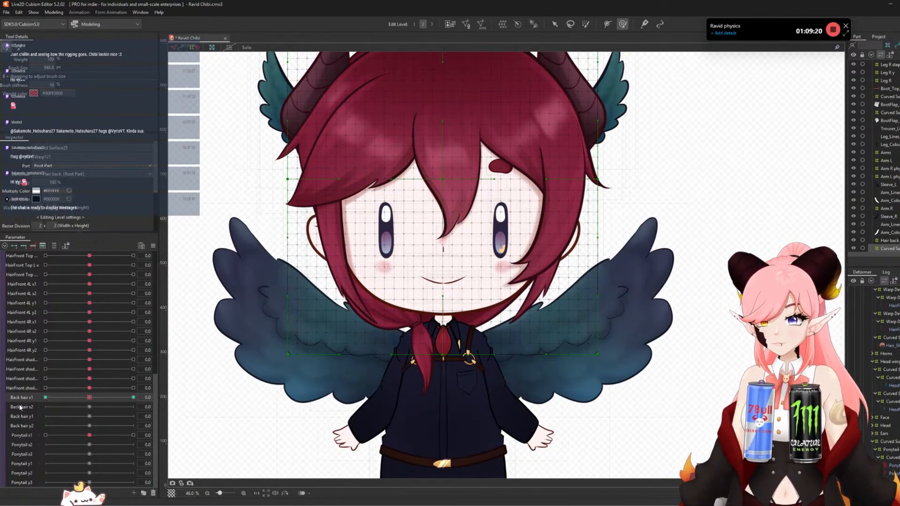
- Push the lower middle area of the back hair deformer to the right at 30 on Back hair x2
click(19, 407)
click(134, 407)
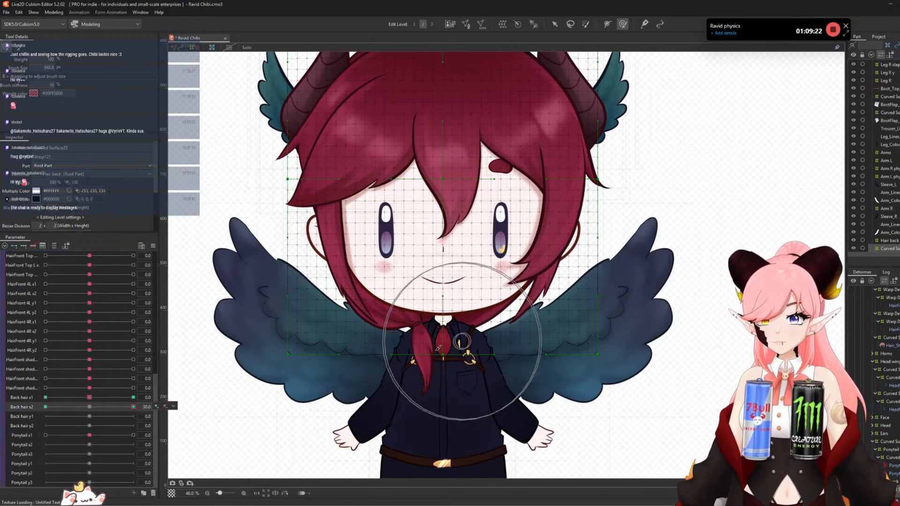
drag(510, 351, 470, 367)
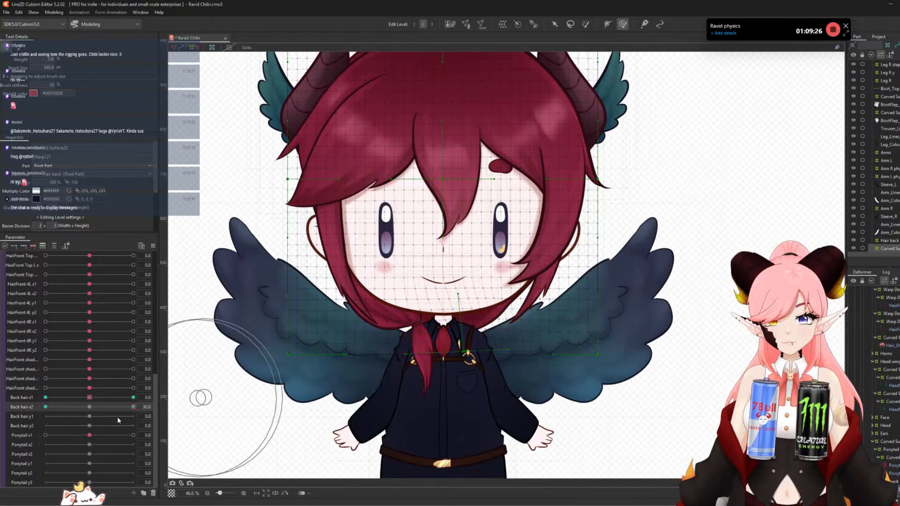
- Push the back hair deformer's lower middle to the left at -30 on Back hair x2, compare both extremes, and reset the parameter to 0
click(45, 407)
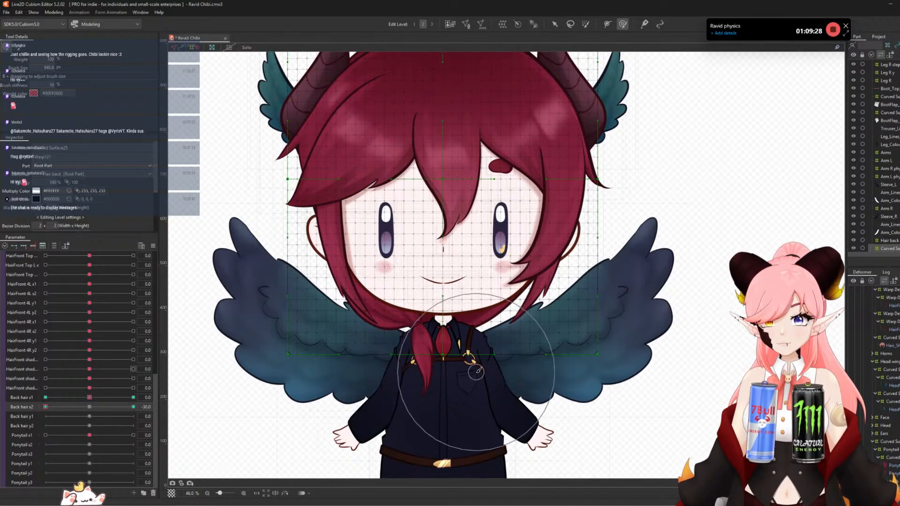
drag(455, 369, 433, 369)
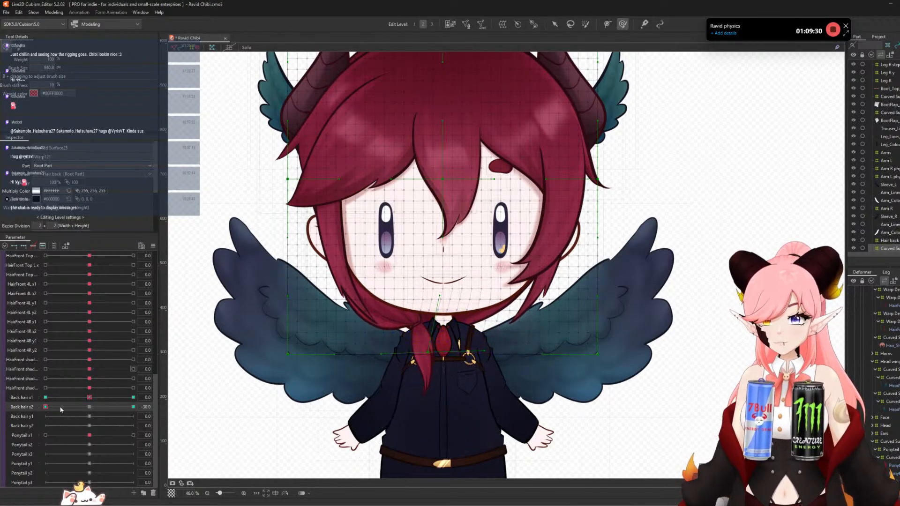
click(133, 407)
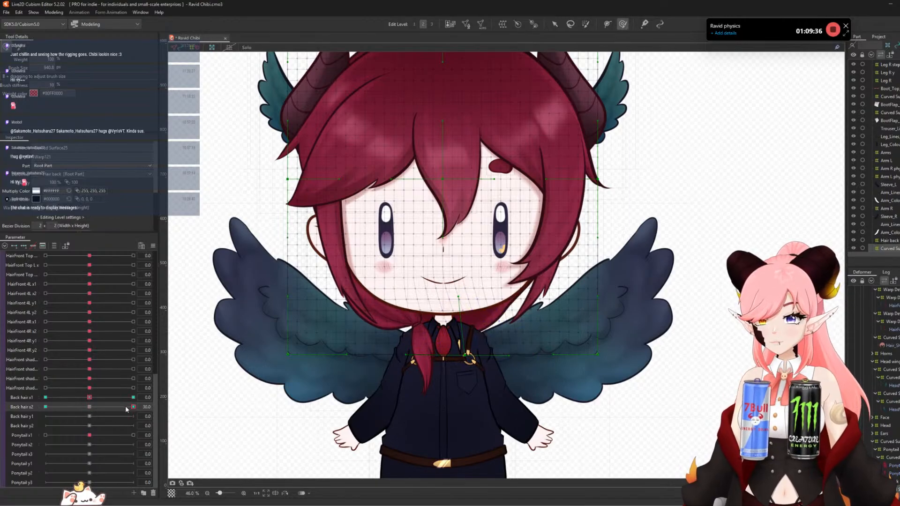
click(46, 407)
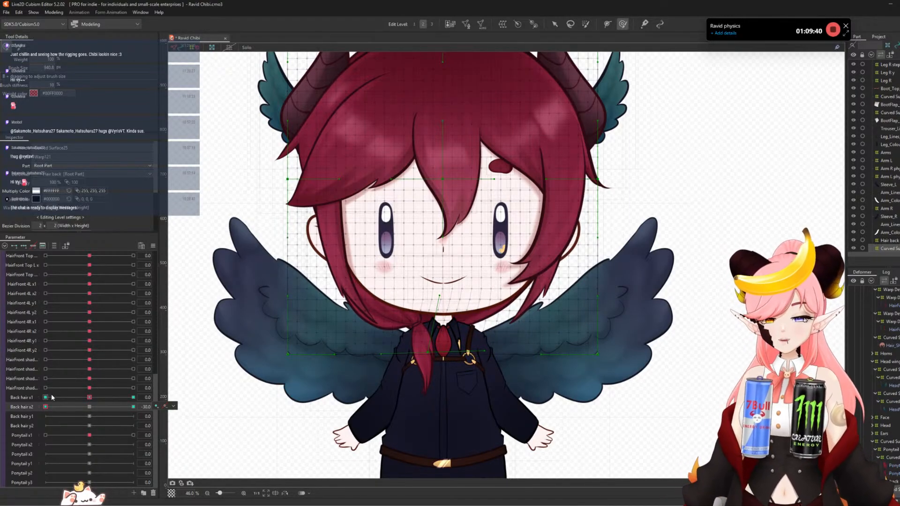
click(89, 407)
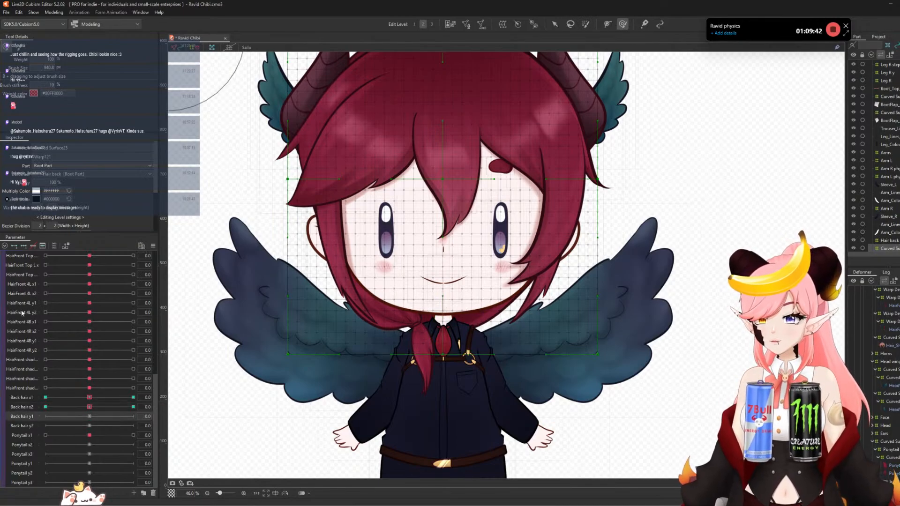
- Brush the back hair deformer's middle side and lower middle areas upward at 30 on Back hair y1
click(133, 416)
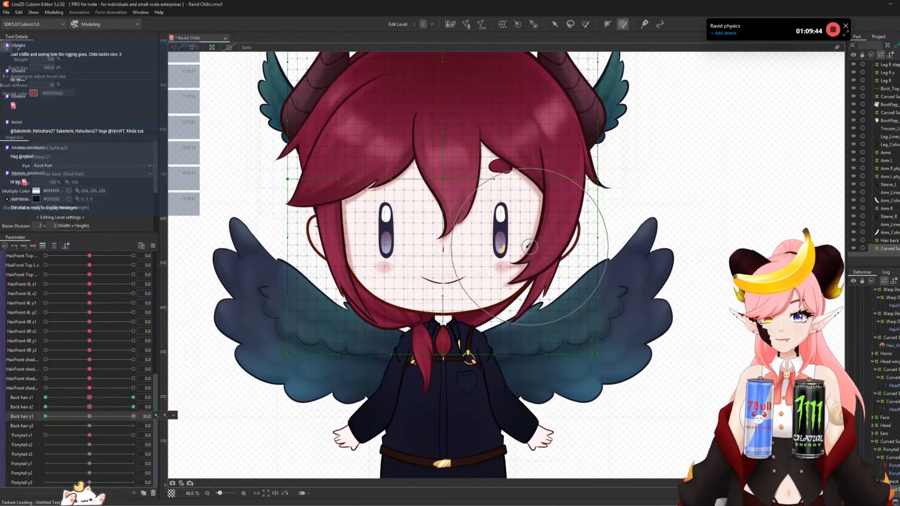
drag(520, 255, 540, 244)
drag(449, 350, 450, 343)
- Brush the same back hair areas downward at -30 on Back hair y1, compare both extremes, and reset the parameter to 0
drag(132, 416, 45, 431)
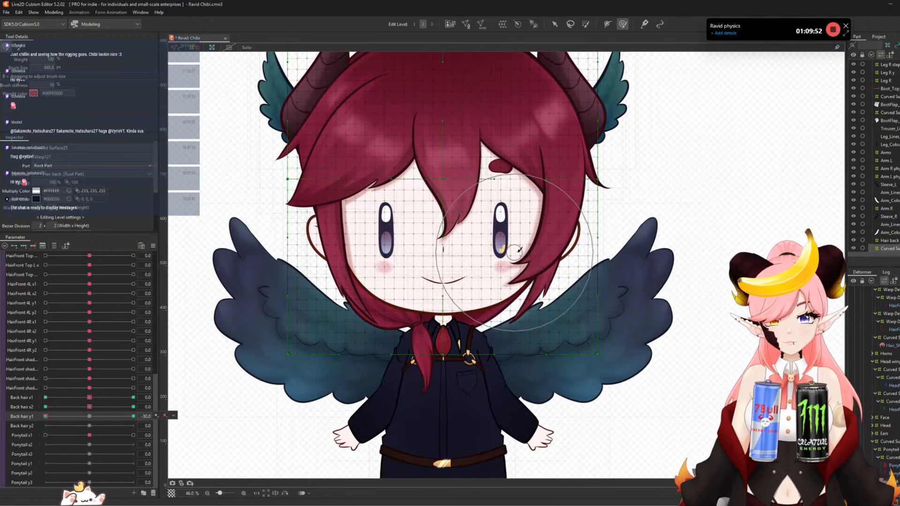
drag(523, 259, 505, 268)
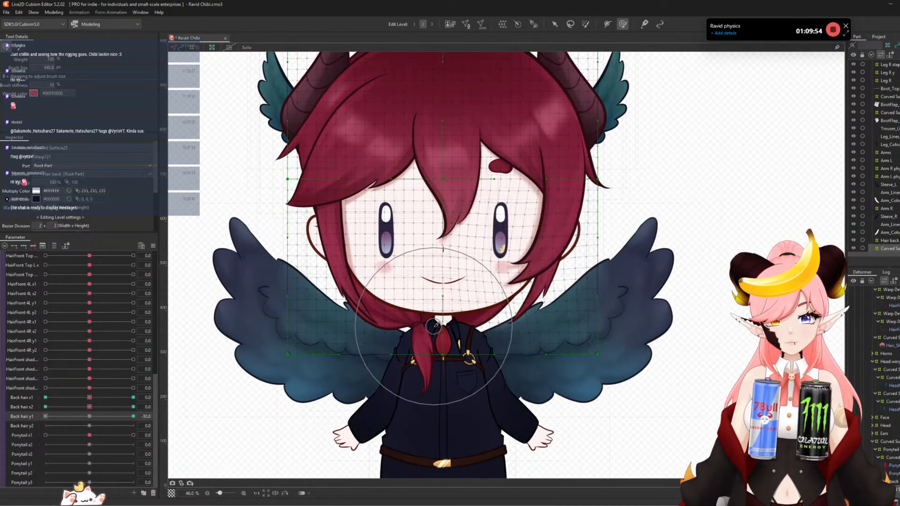
drag(442, 333, 442, 342)
drag(45, 416, 133, 416)
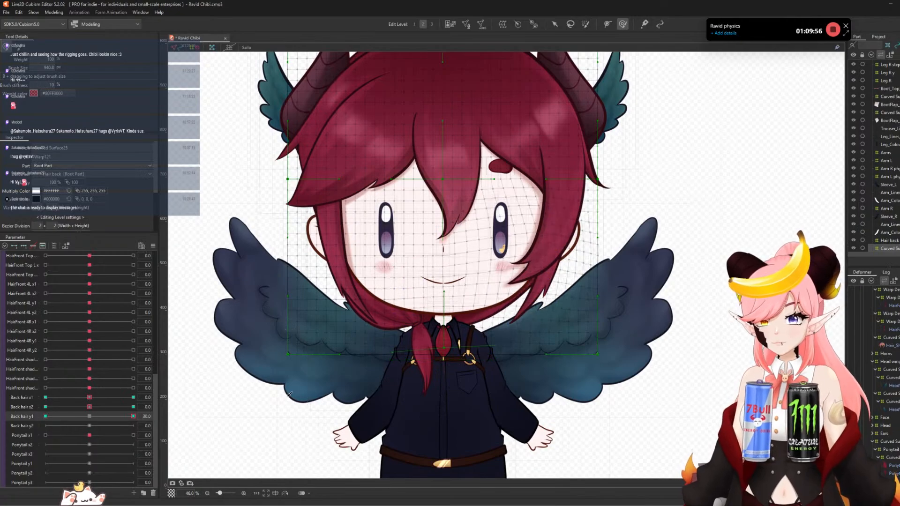
click(46, 416)
click(88, 416)
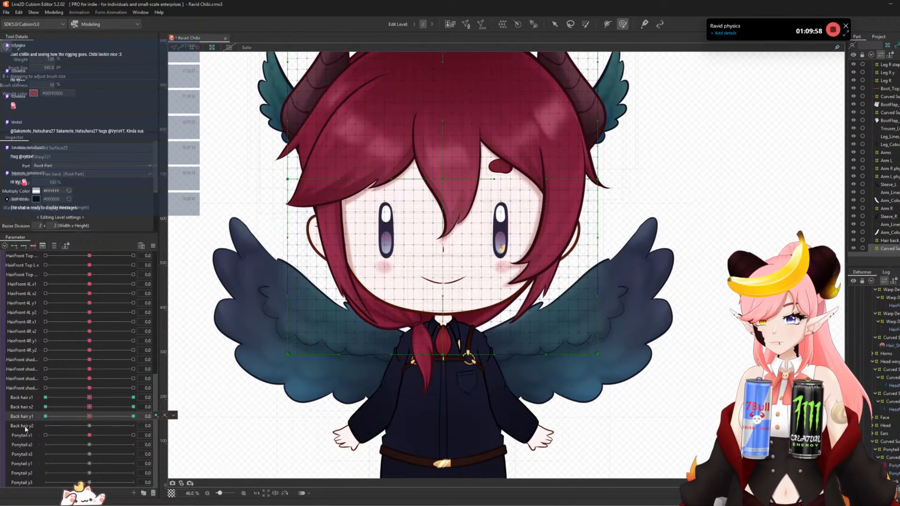
- Shape the back hair deformer's lower edge upward at 30 and downward at -30 on Back hair y2, and reset the parameter to 0
click(133, 425)
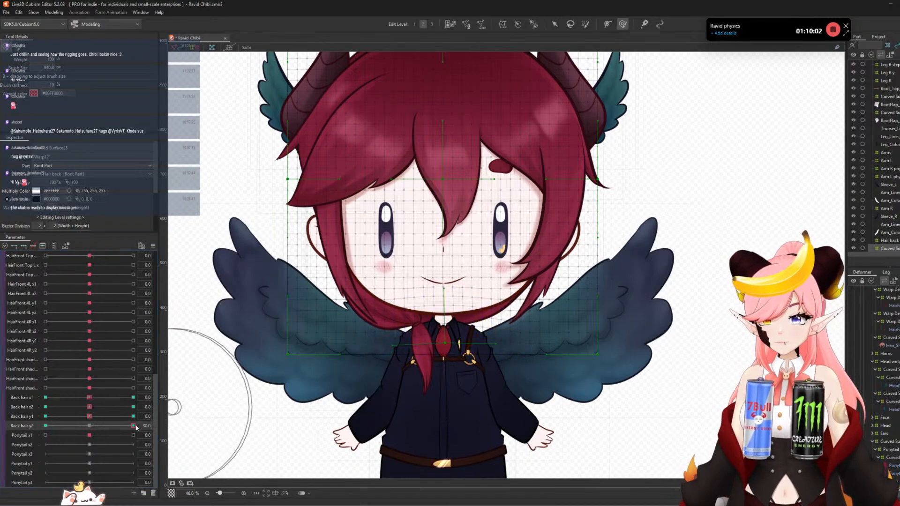
click(46, 425)
drag(431, 353, 448, 368)
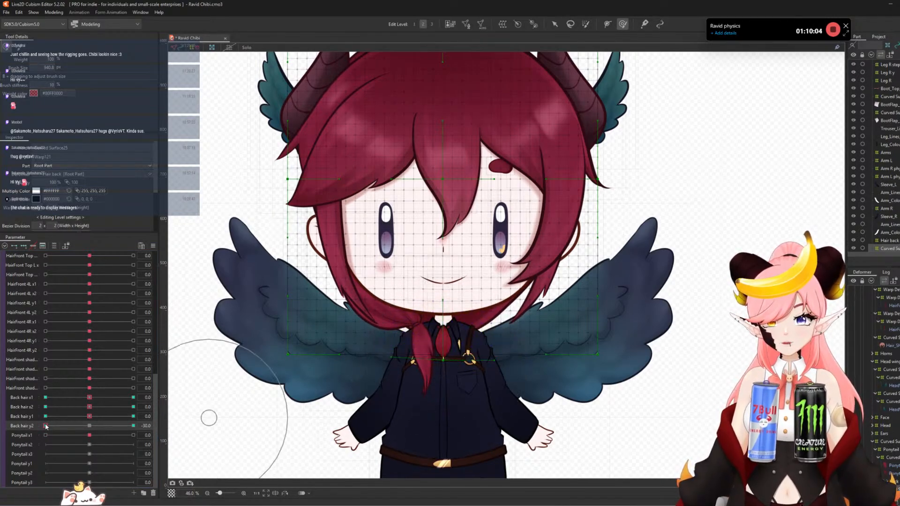
click(90, 425)
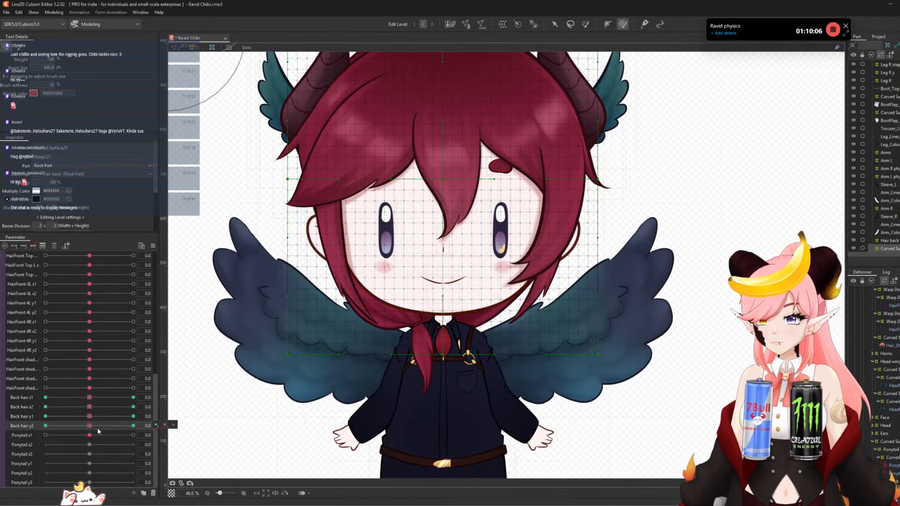
- Select the ponytail warp deformer and brush its middle area to the right at 30 on Ponytail x1
click(173, 435)
click(184, 435)
scroll(240, 317, down, 3)
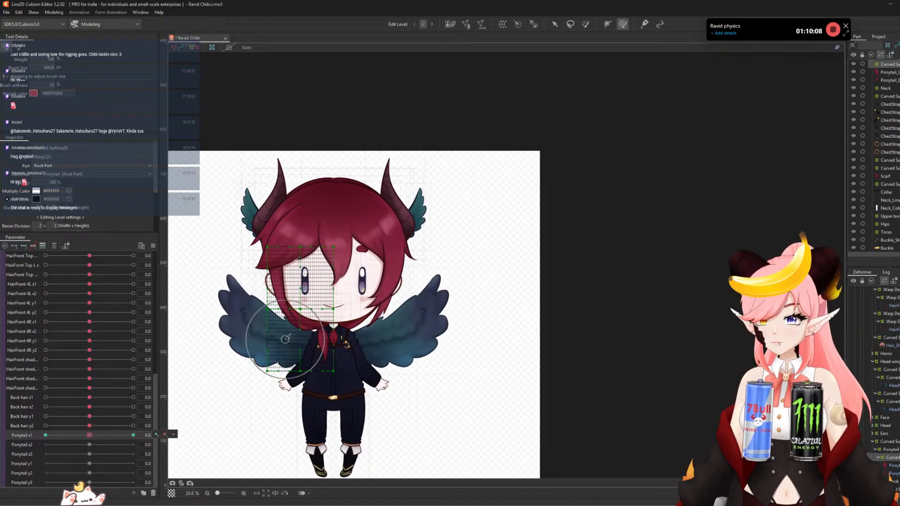
scroll(284, 339, up, 3)
drag(293, 324, 353, 317)
click(133, 435)
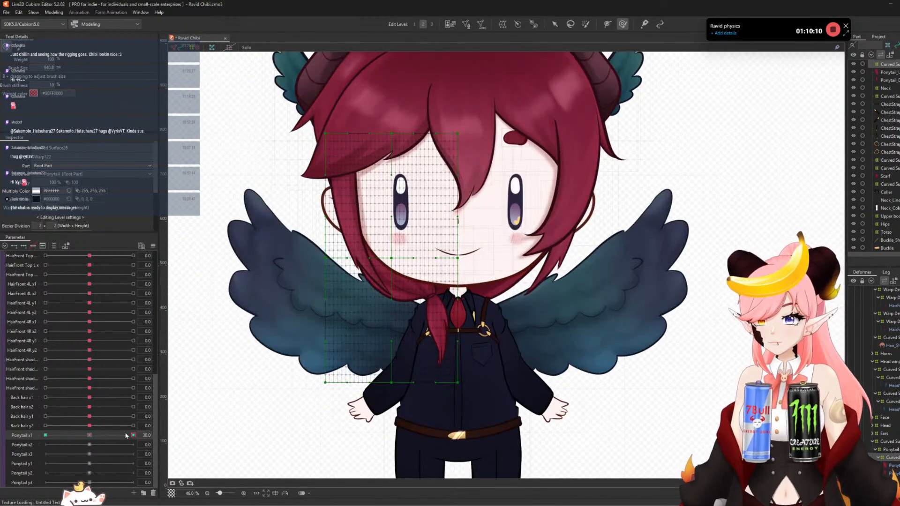
click(554, 25)
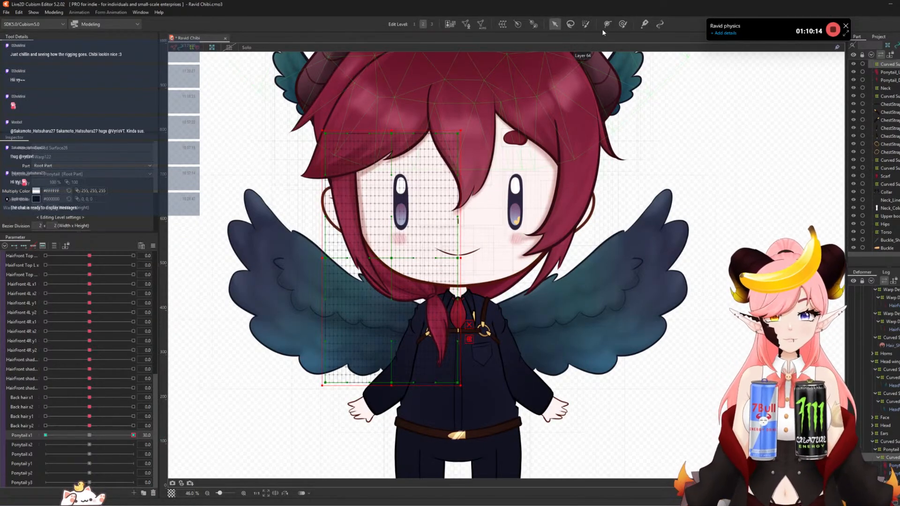
click(622, 24)
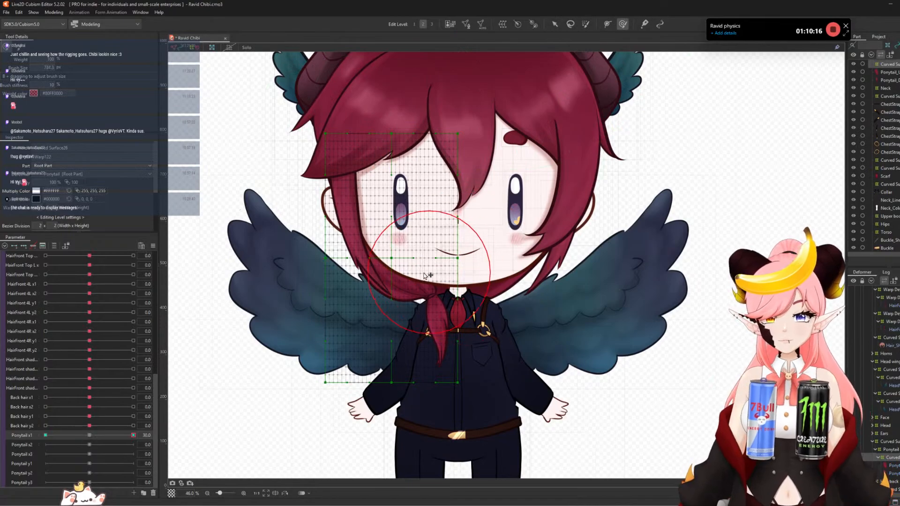
mouse_move(424, 274)
mouse_down()
mouse_move(402, 273)
mouse_move(409, 268)
mouse_up()
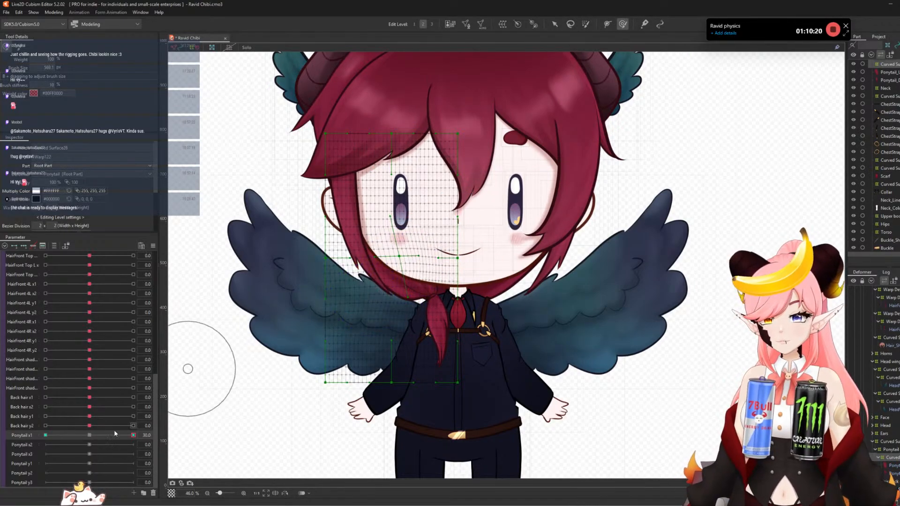
mouse_move(114, 433)
mouse_down()
mouse_move(72, 444)
mouse_move(181, 433)
mouse_up()
drag(434, 255, 410, 260)
- Brush the ponytail deformer's middle area to the left at -30 on Ponytail x1, and reset the parameter to 0
click(45, 434)
drag(372, 298, 364, 305)
mouse_move(52, 434)
mouse_down()
mouse_move(225, 435)
mouse_move(46, 436)
mouse_move(254, 426)
mouse_move(56, 454)
mouse_up()
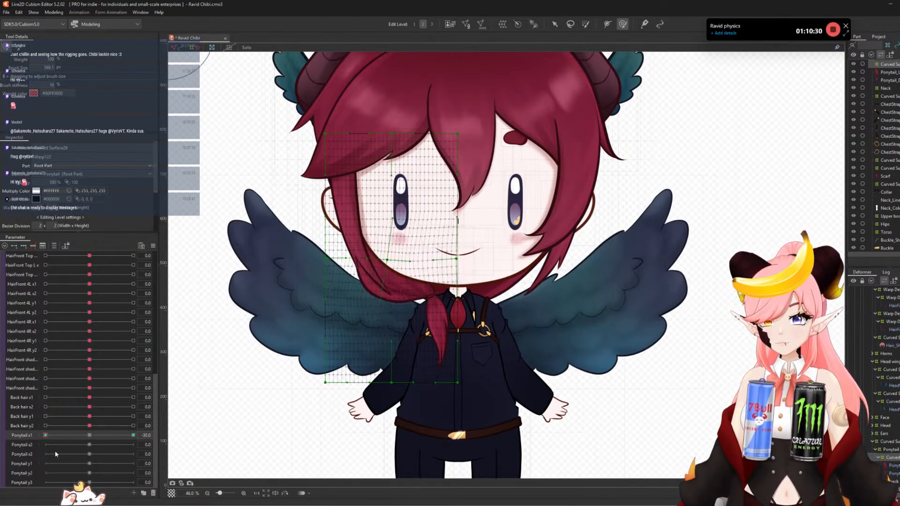
click(89, 435)
- Add three keyforms to Ponytail x2 and bend the hanging ponytail to the right at 30 with a temporary deform path
click(21, 444)
click(24, 245)
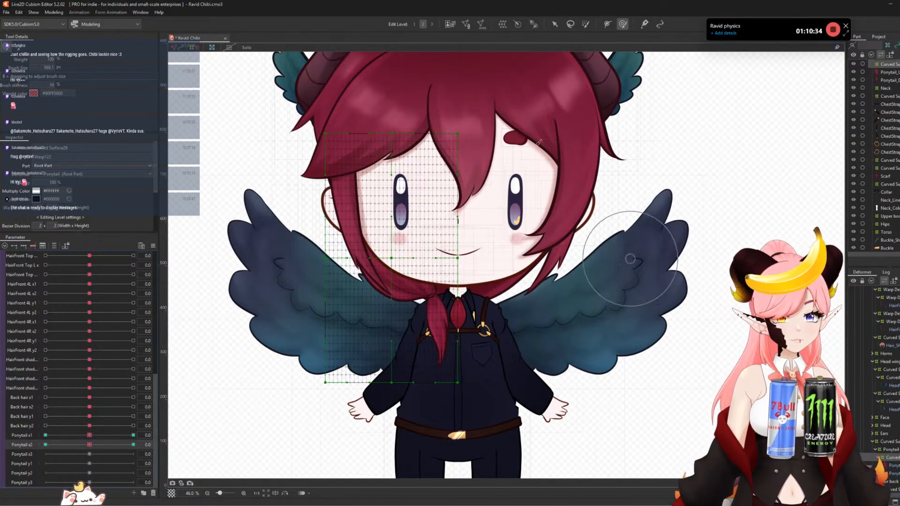
key(v)
click(133, 444)
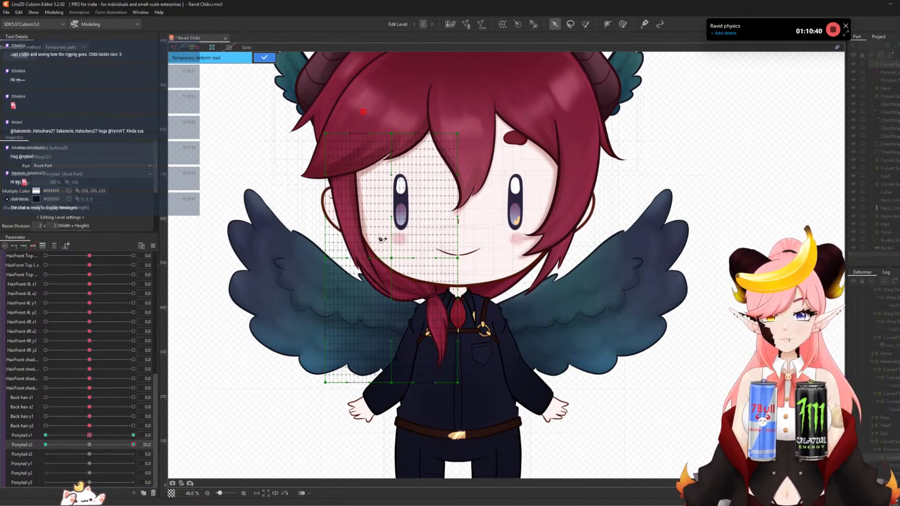
click(373, 226)
click(427, 292)
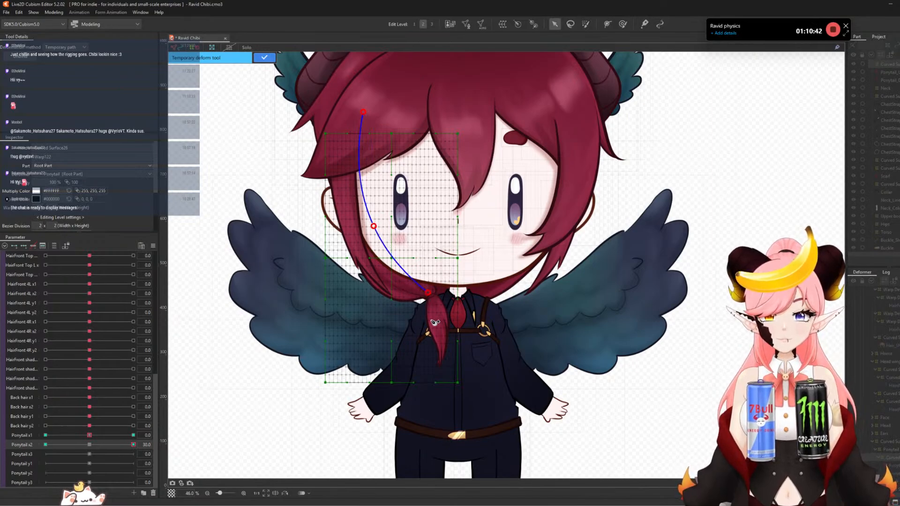
click(435, 320)
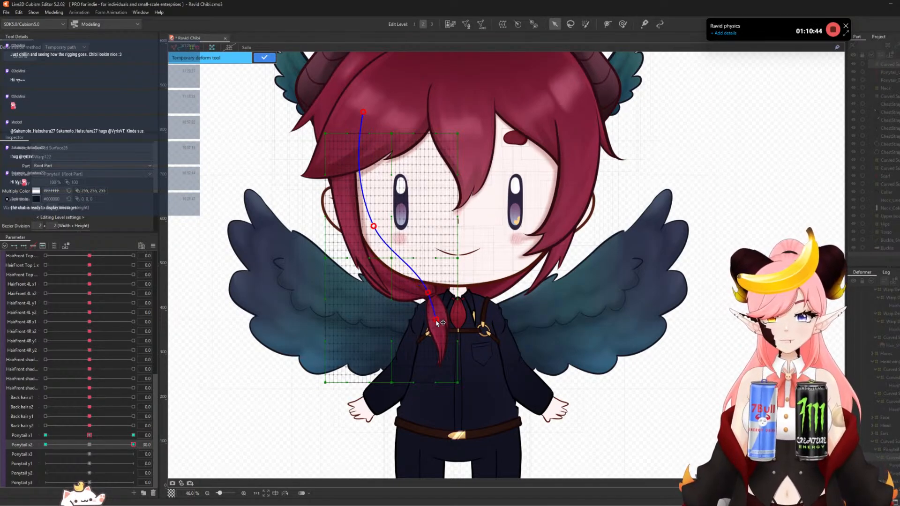
drag(440, 316, 447, 320)
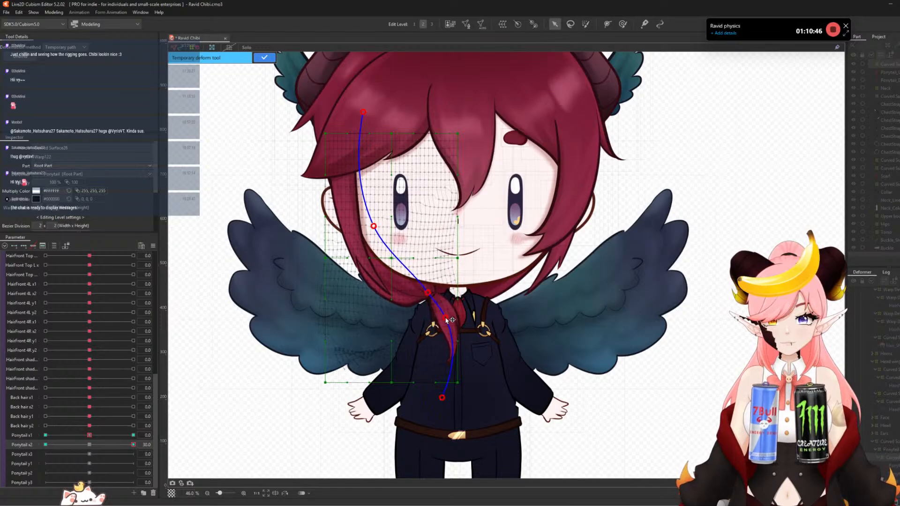
click(264, 57)
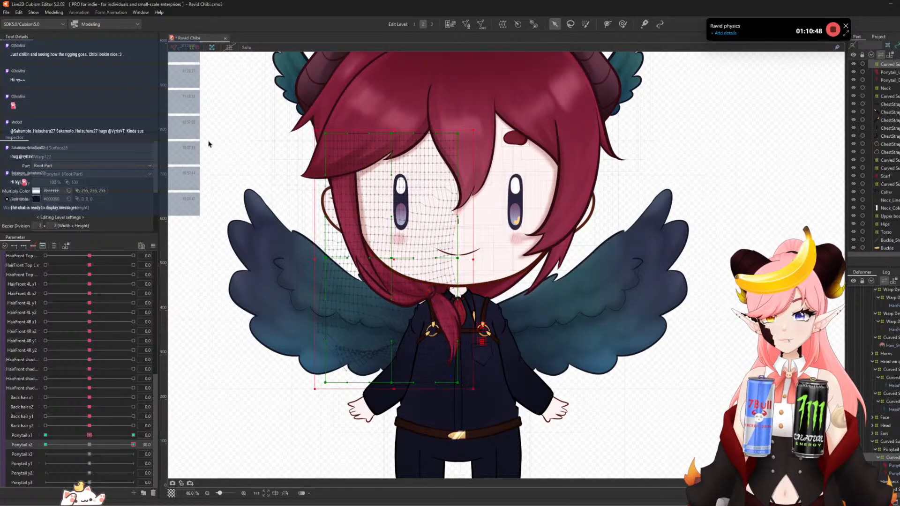
- Bend the hanging ponytail to the left at -30 on Ponytail x2 with a temporary deform path, and reset the parameter to 0
click(46, 444)
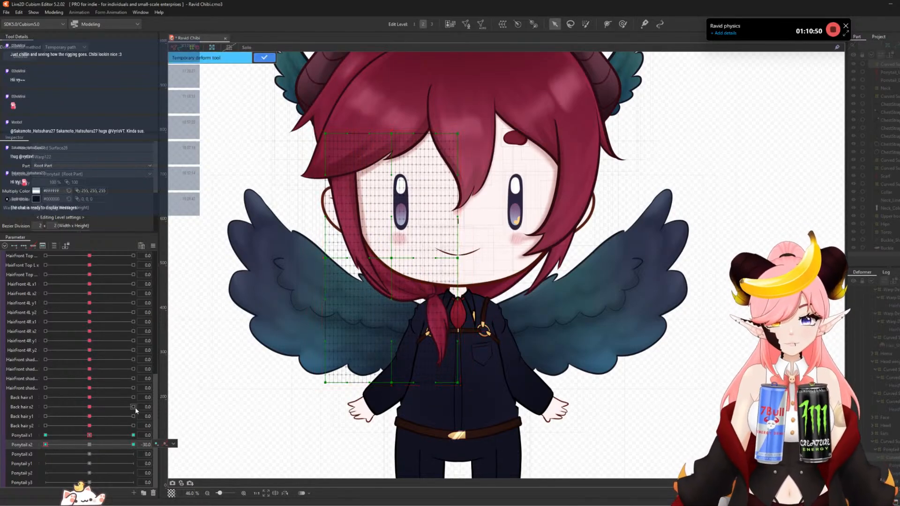
click(379, 111)
click(380, 214)
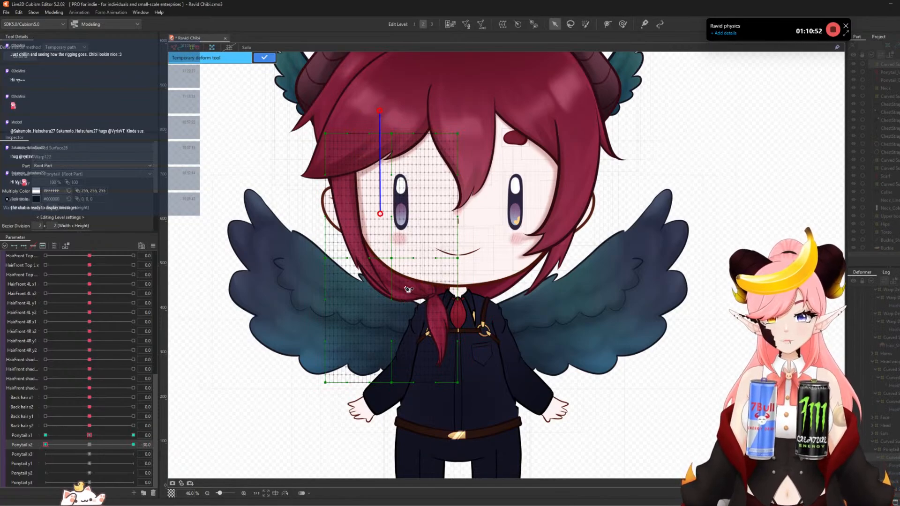
click(429, 294)
click(436, 322)
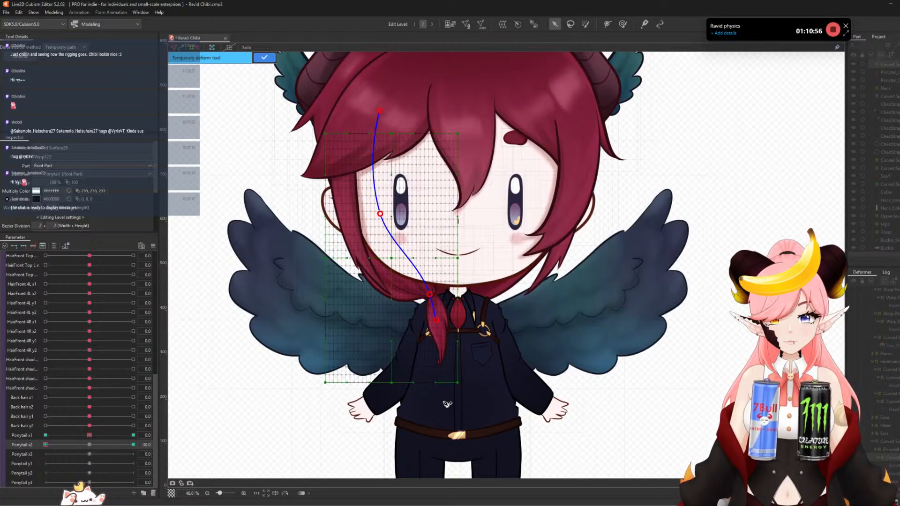
drag(436, 324, 426, 325)
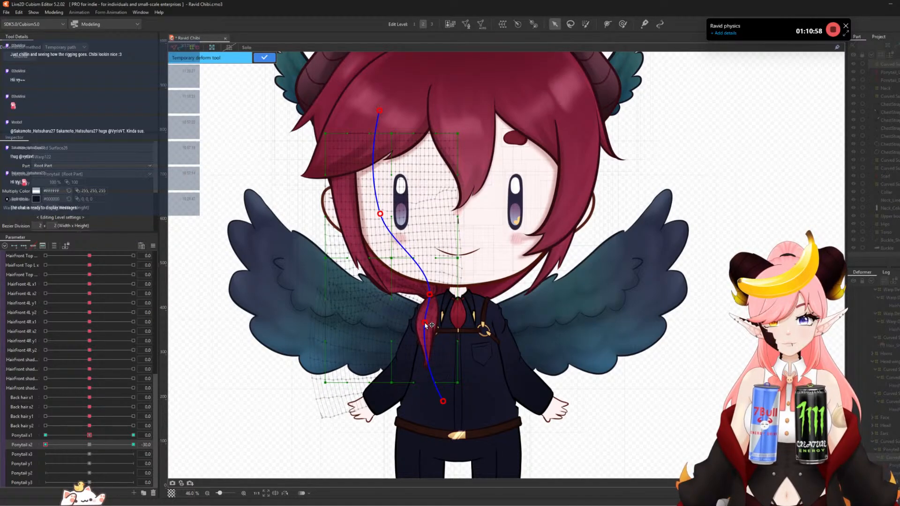
click(264, 57)
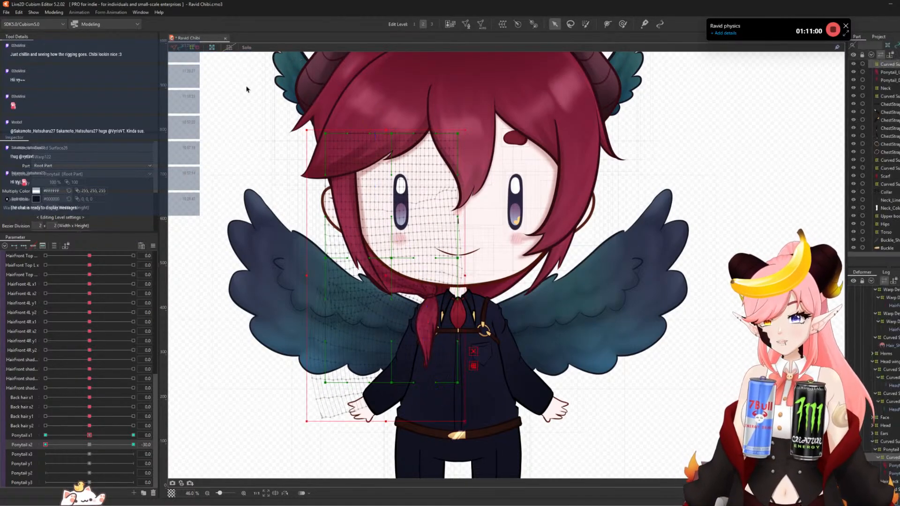
click(71, 448)
- Filter the parameter list to only the parameters keyed on the selected ponytail deformer
scroll(412, 225, down, 1)
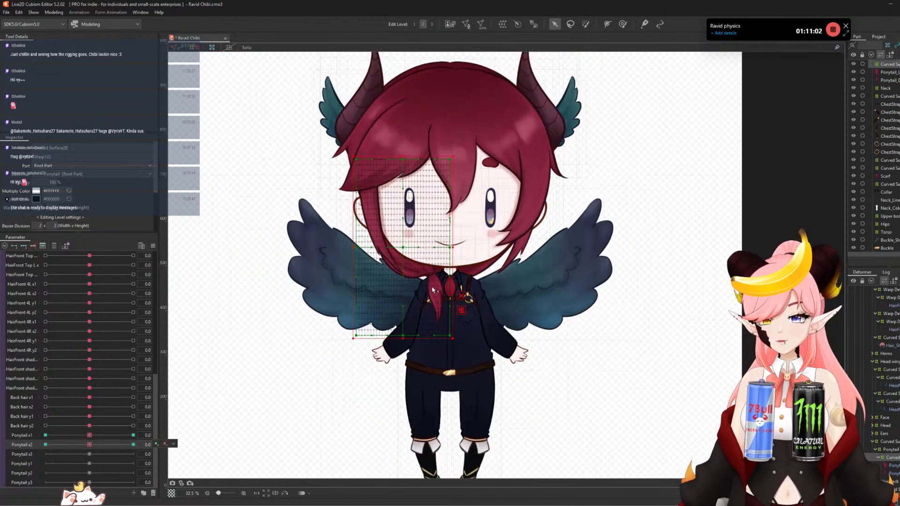
scroll(433, 307, up, 2)
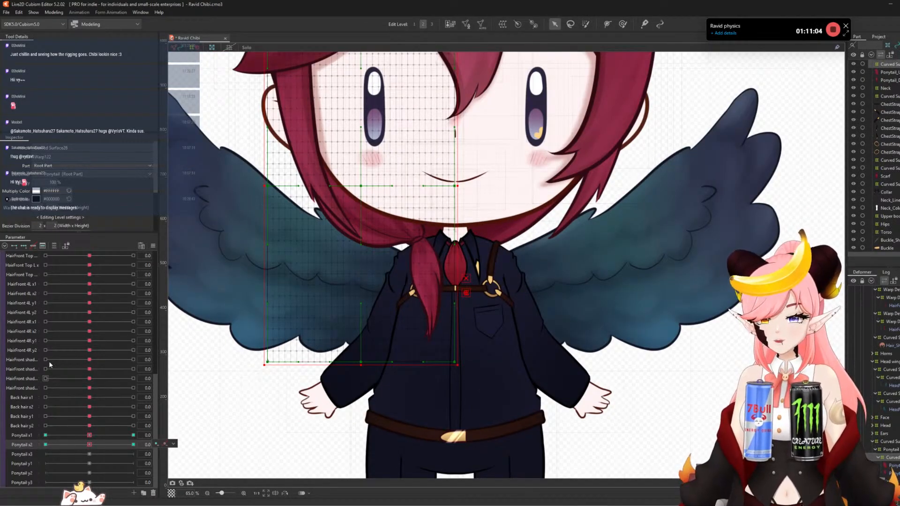
click(55, 247)
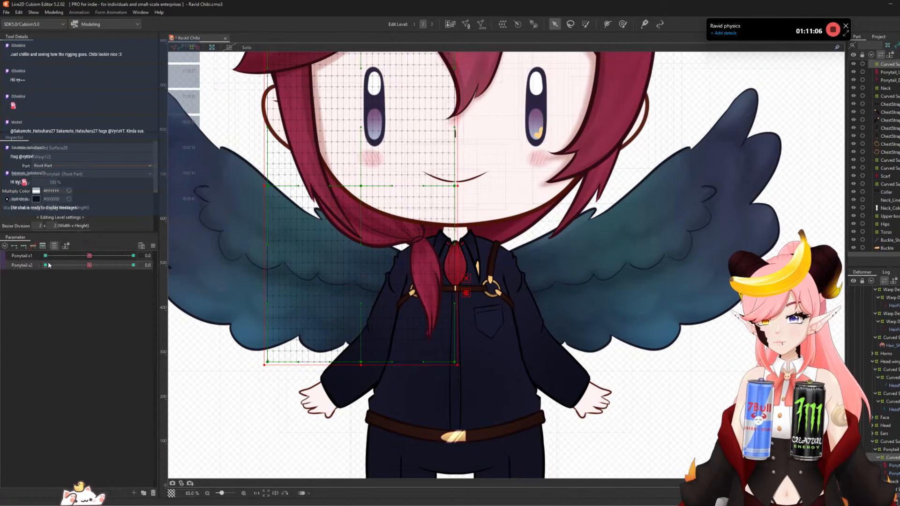
- Show all parameters again and delete the Ponytail x2 keyforms from the large ponytail deformer
click(54, 247)
click(21, 444)
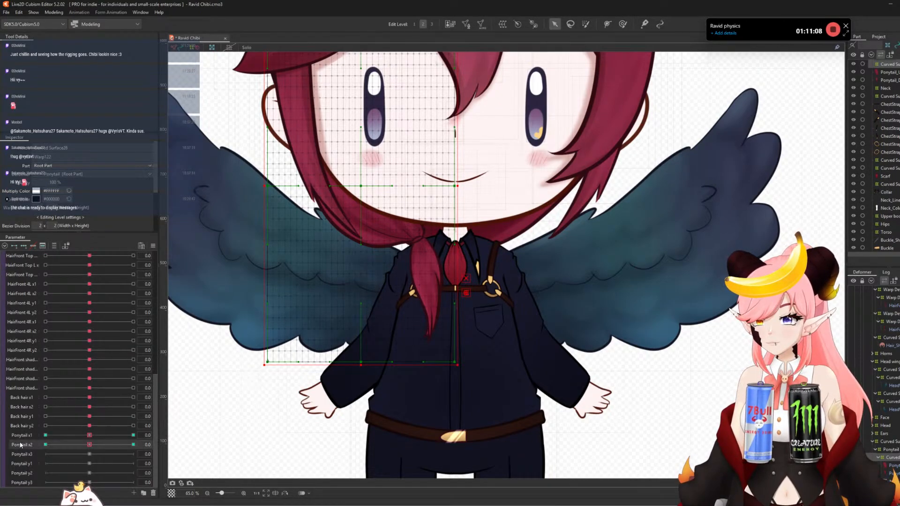
click(32, 248)
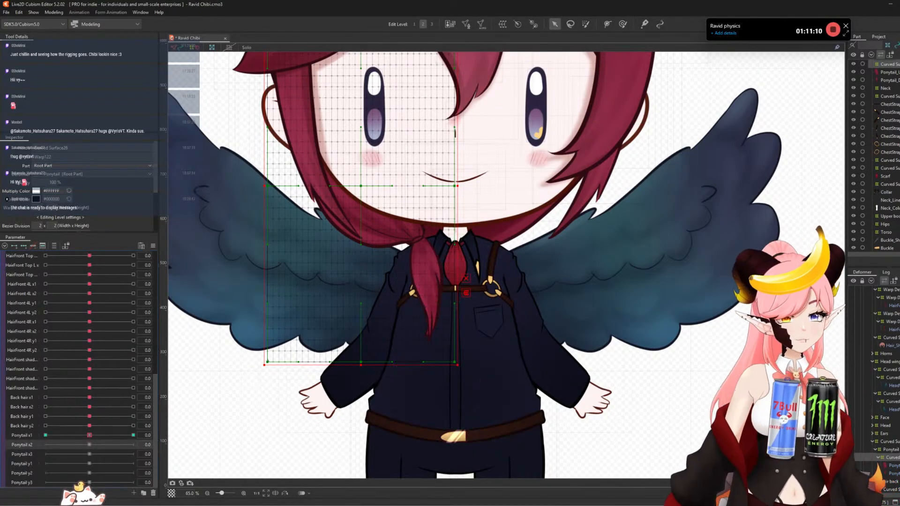
- Create a warp deformer as the parent of the hanging ponytail mesh
click(424, 315)
click(504, 23)
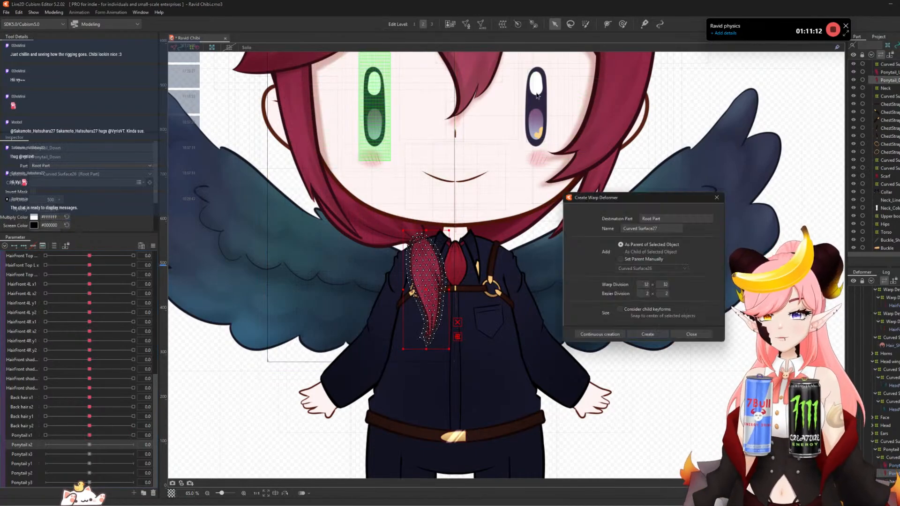
click(645, 333)
scroll(470, 280, down, 3)
scroll(476, 354, up, 3)
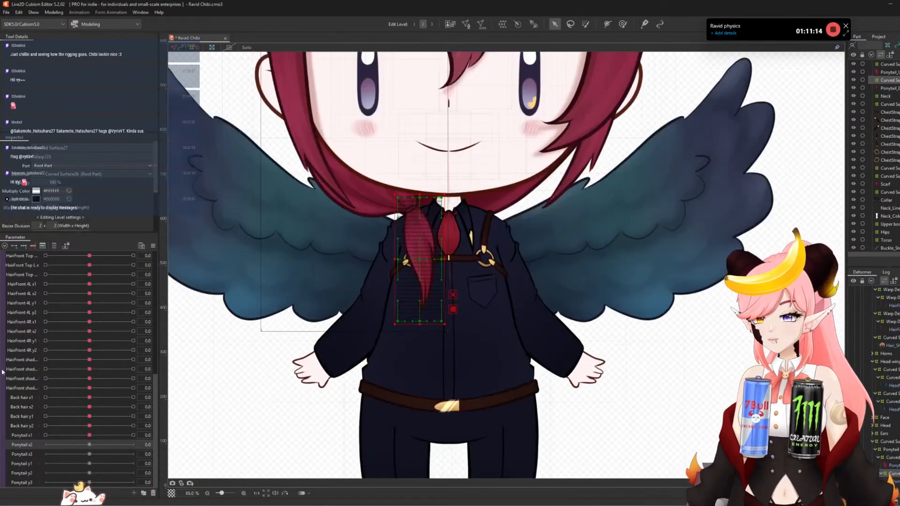
- Key the new deformer on Ponytail x2 and bend the hanging ponytail to the right at 30 with a temporary deform path
click(133, 444)
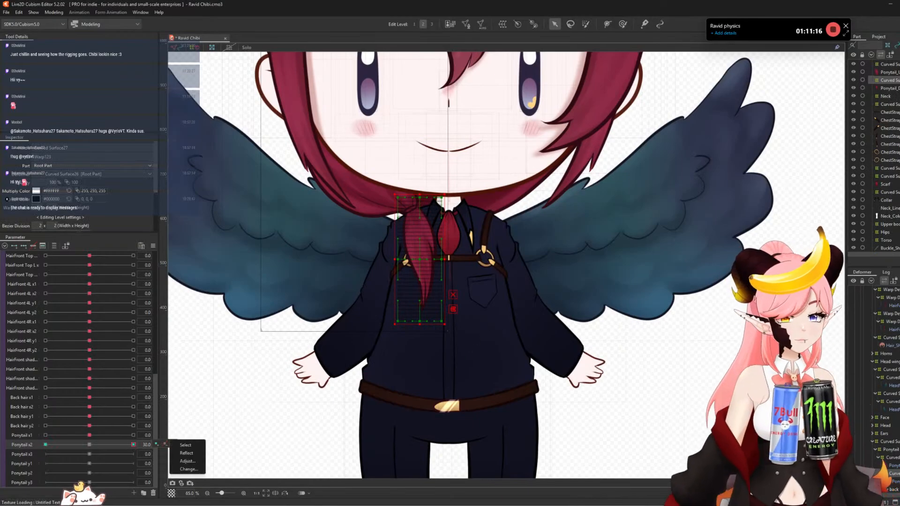
key(t)
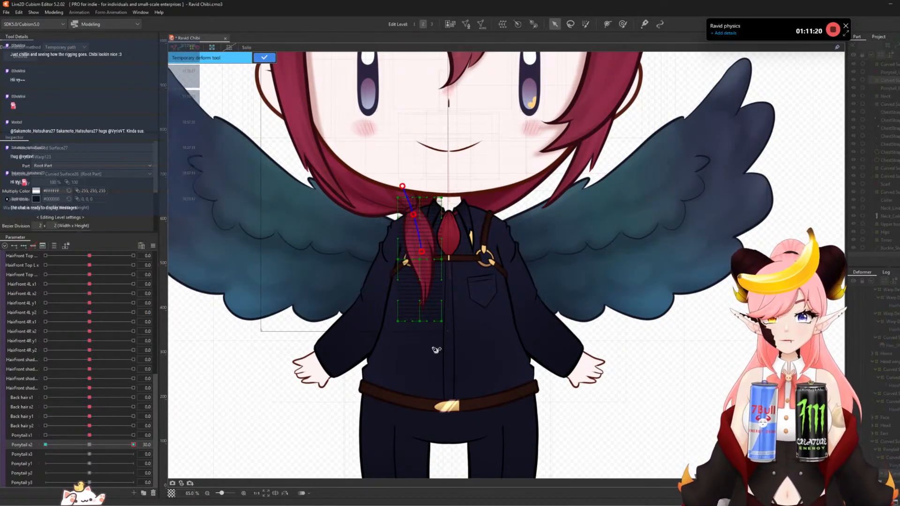
drag(423, 254, 438, 250)
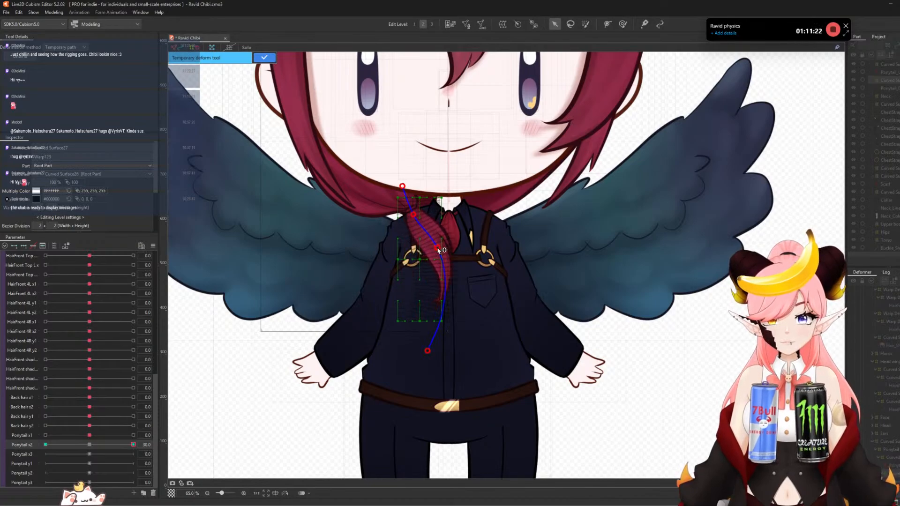
click(265, 58)
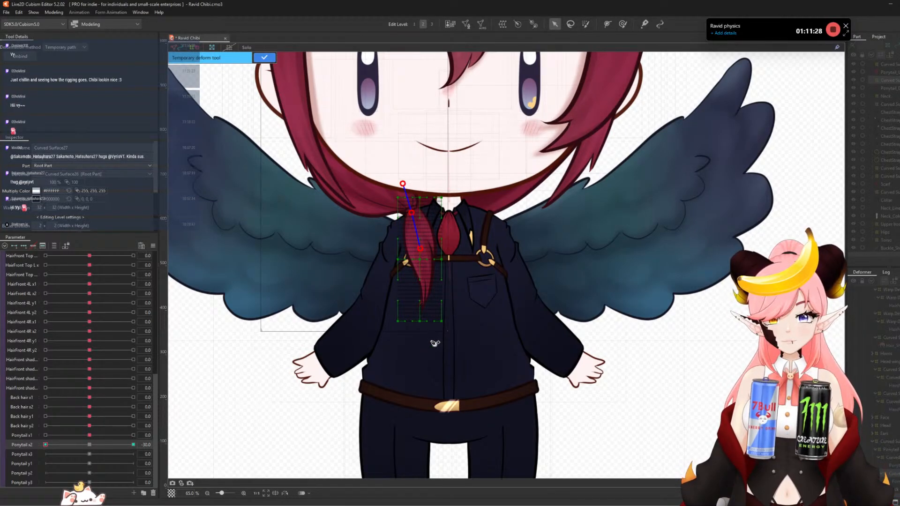
- Bend the hanging ponytail's middle to the left at -30 on Ponytail x2 with a temporary deform path, and reset the parameter to 0
drag(414, 253, 402, 255)
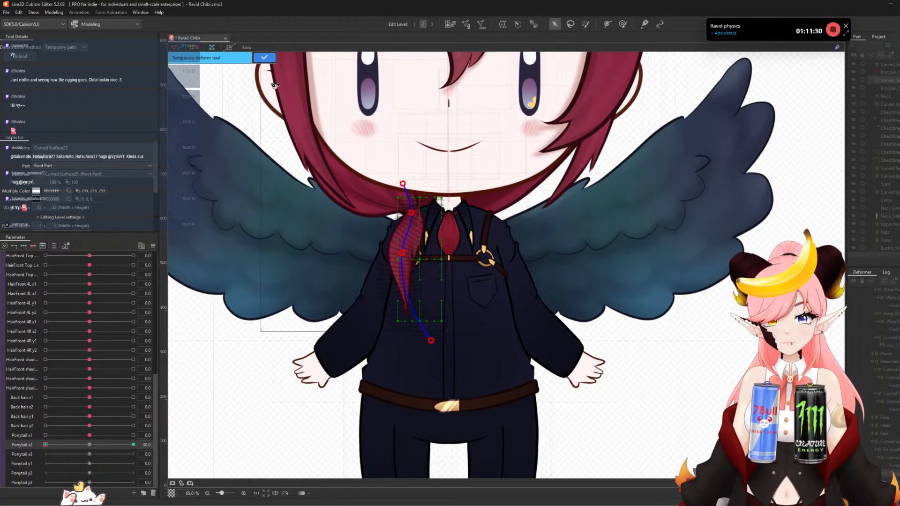
click(265, 58)
click(89, 445)
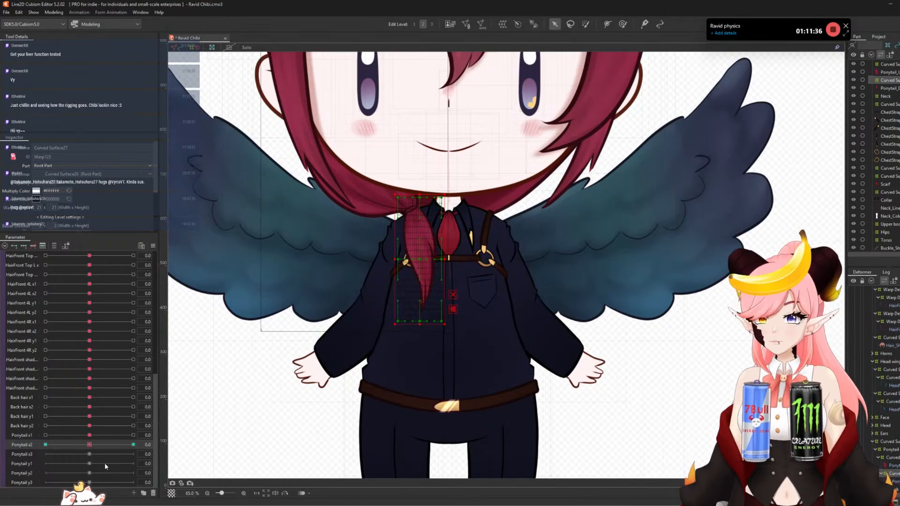
- Add keyforms to Ponytail x3 and swing the hanging ponytail's tip to the right at 30 with a temporary deform path
drag(89, 444, 204, 451)
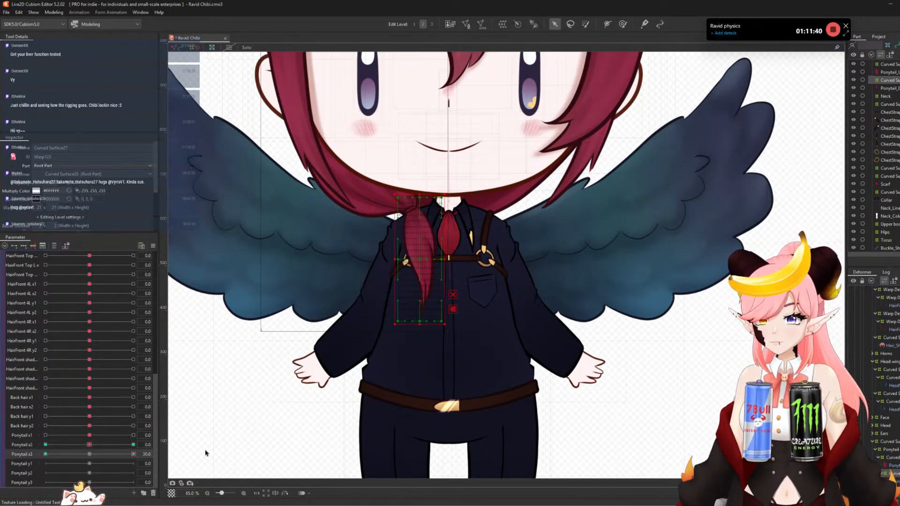
key(ctrl+t)
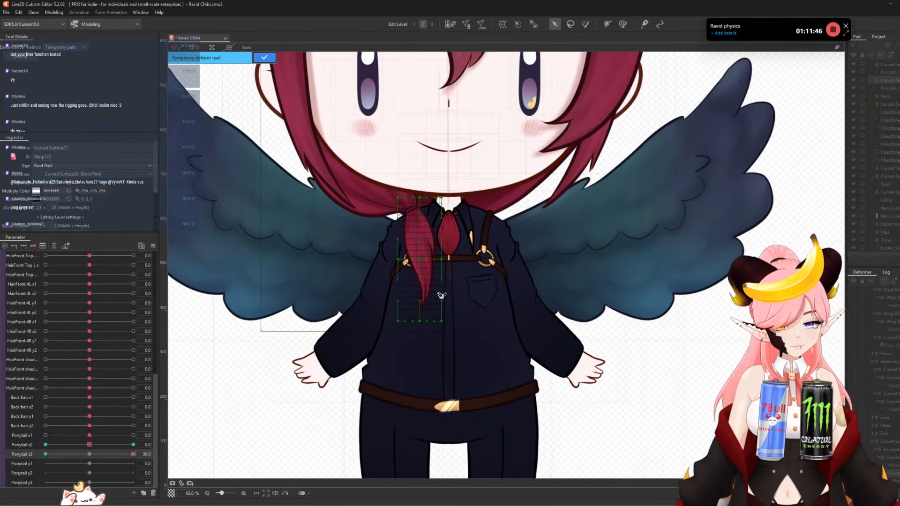
click(404, 187)
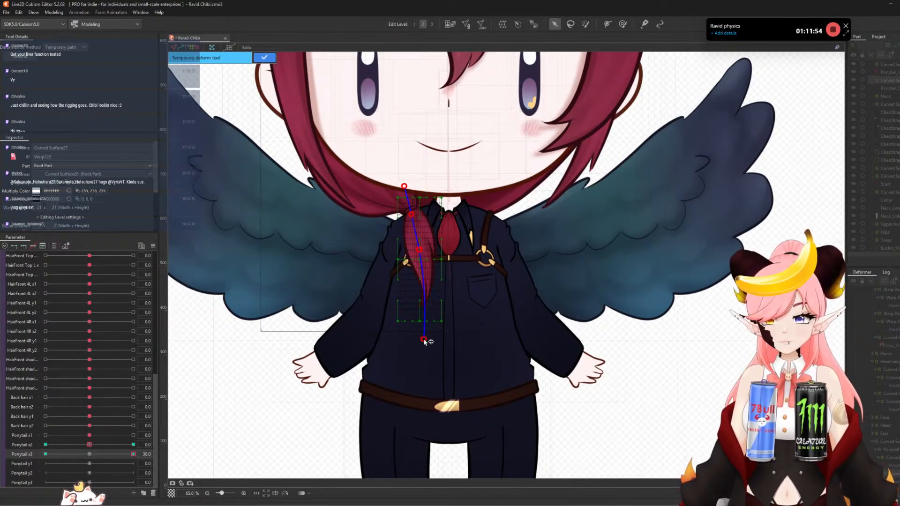
drag(424, 341, 459, 324)
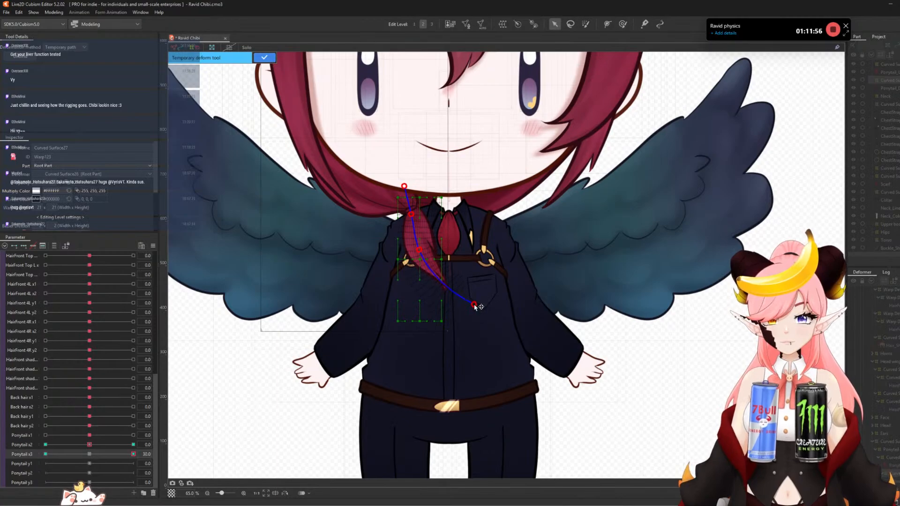
click(265, 57)
- Swing the ponytail's tip to the left at -30 on Ponytail x3 with a temporary deform path, and reset the parameter to 0
click(56, 451)
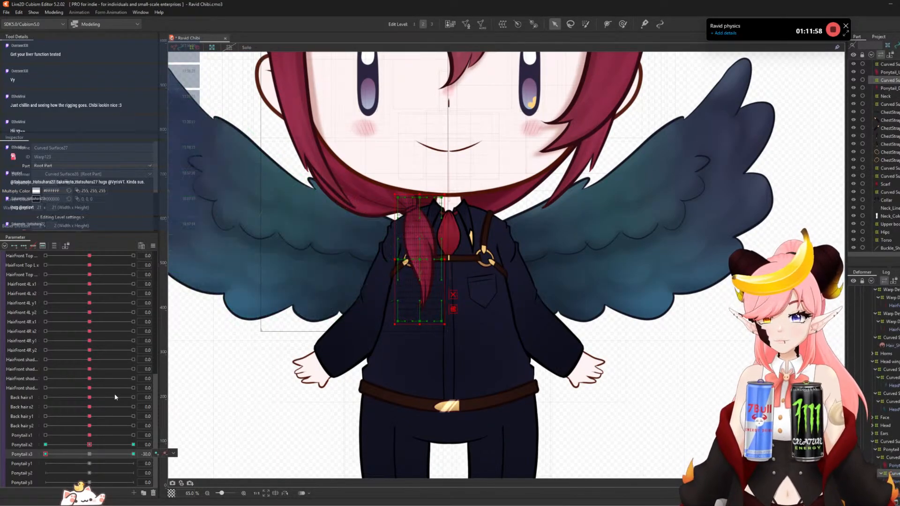
key(ctrl+t)
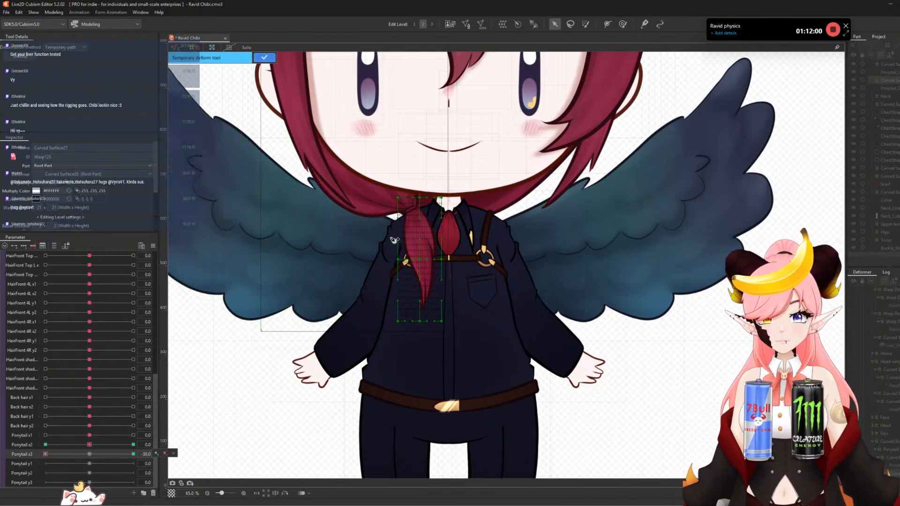
click(400, 187)
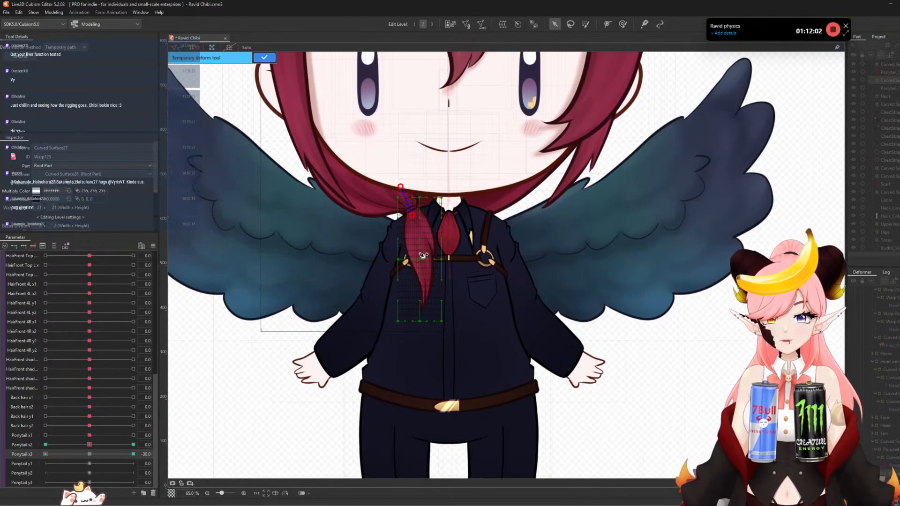
drag(424, 342, 376, 327)
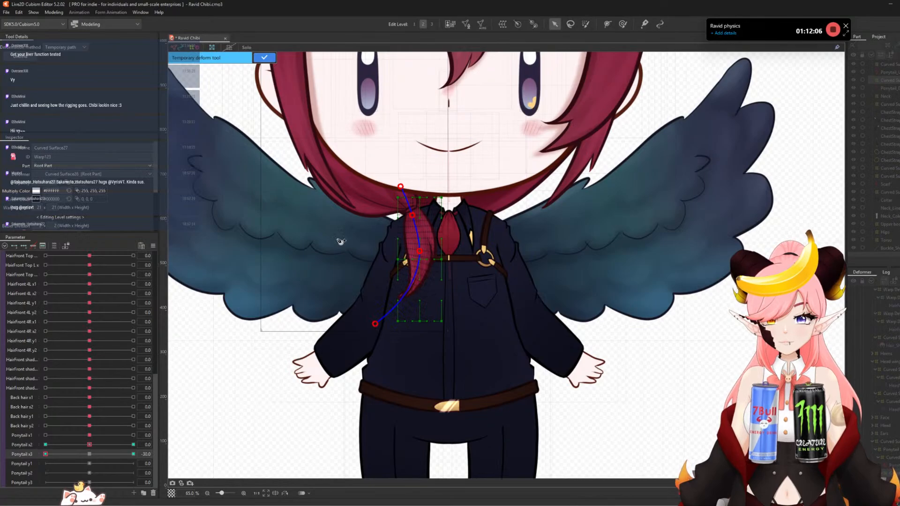
click(263, 58)
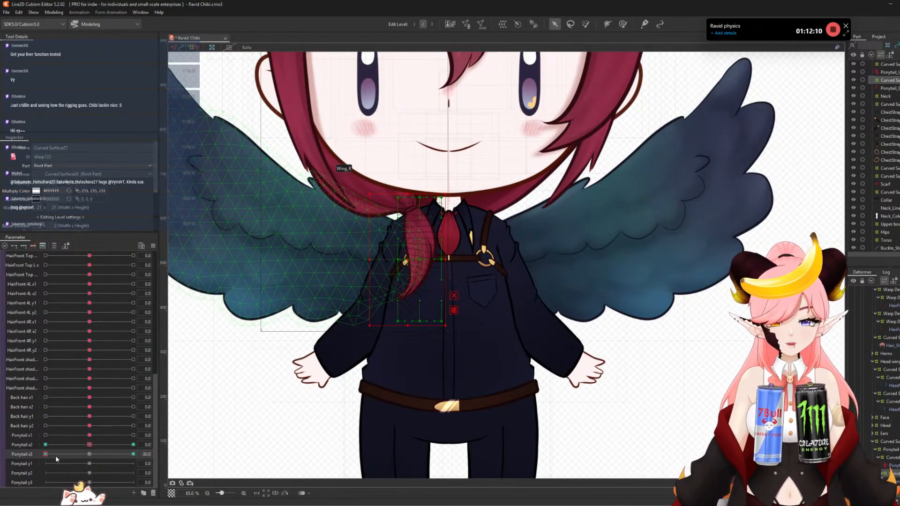
drag(46, 455, 147, 464)
click(89, 454)
- Apply Ellipse Interpolation to the Ponytail x3 keyforms through the extended interpolation settings
click(153, 246)
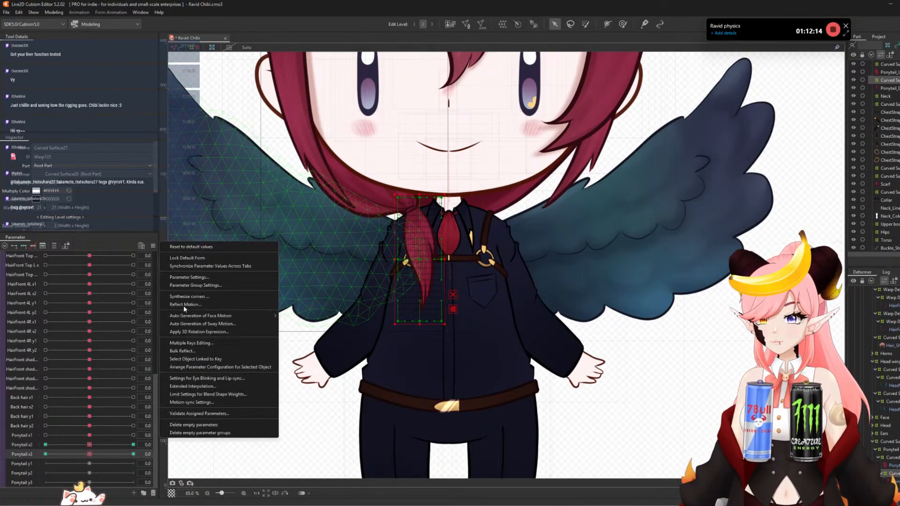
click(192, 386)
click(455, 261)
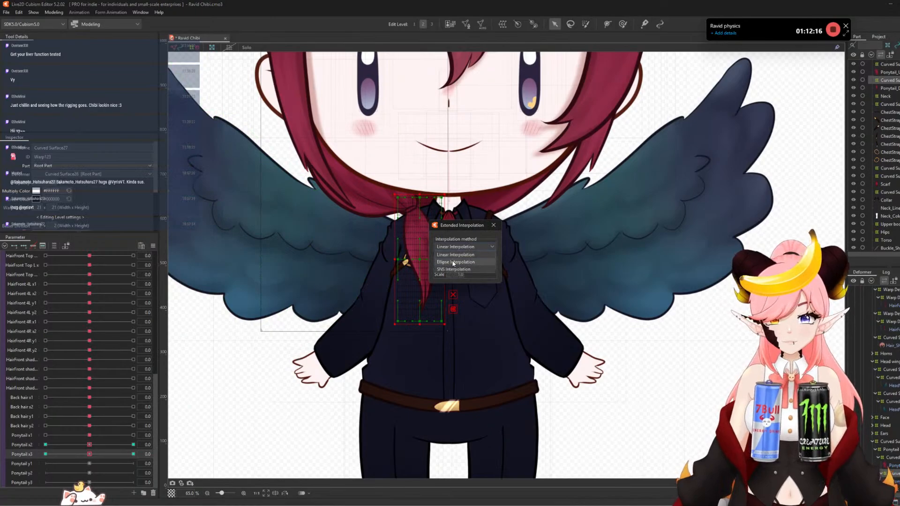
click(492, 226)
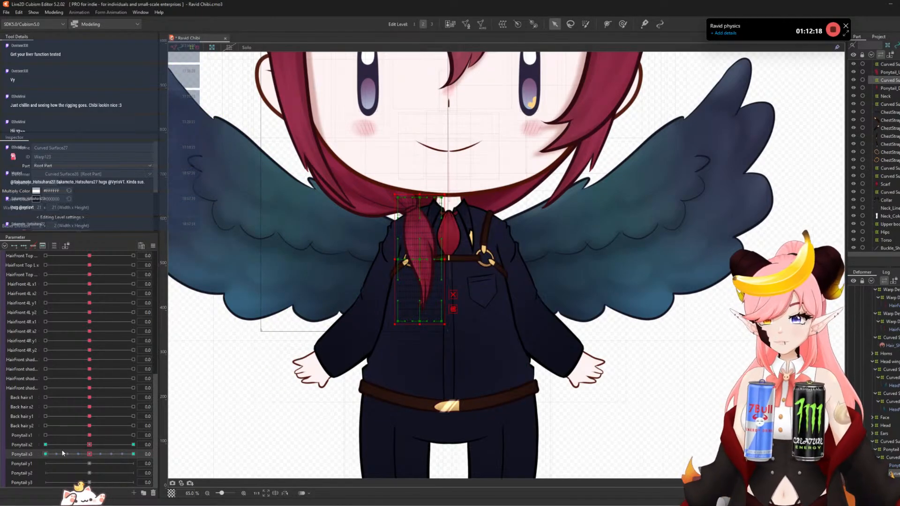
- Refine the ponytail's tip with the deform brush at -30 and 30 on Ponytail x3, and reset the parameter to 0
drag(89, 454, 34, 465)
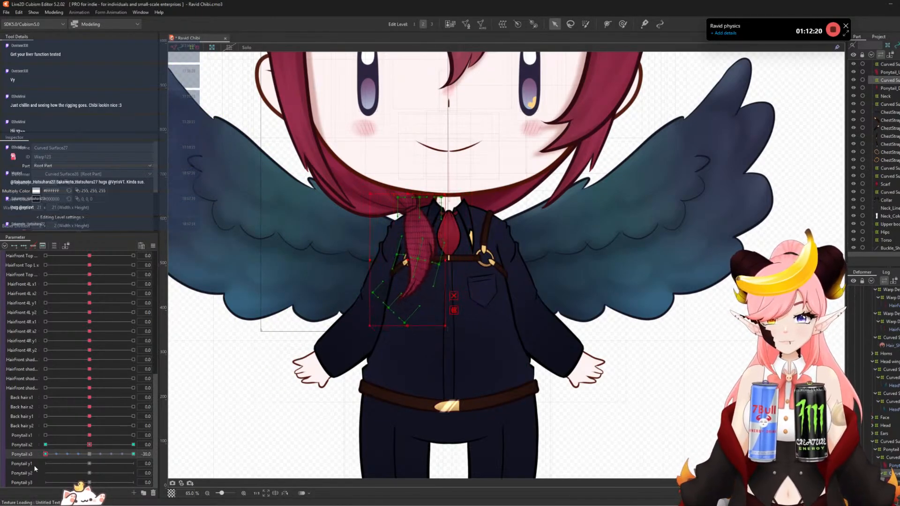
click(623, 24)
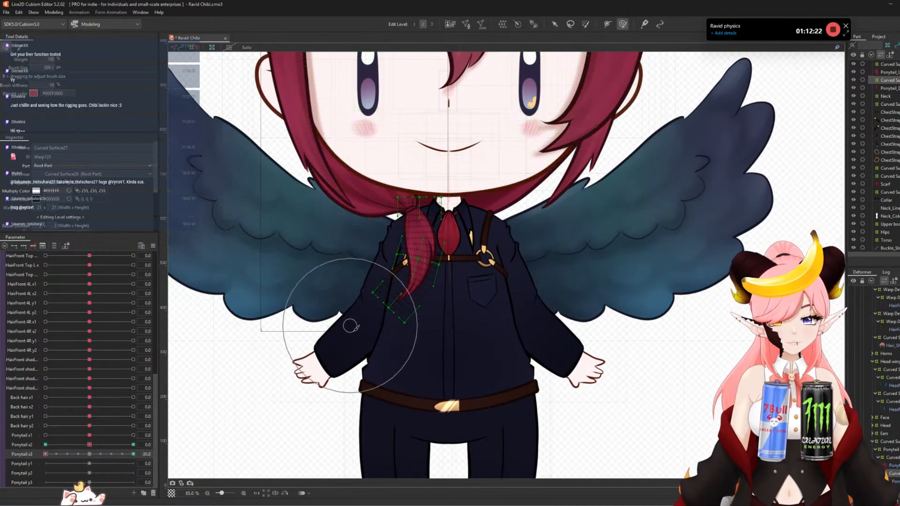
drag(394, 307, 391, 311)
drag(46, 454, 136, 466)
drag(455, 299, 458, 301)
mouse_move(133, 454)
mouse_down()
mouse_move(81, 463)
mouse_move(192, 461)
mouse_move(13, 460)
mouse_up()
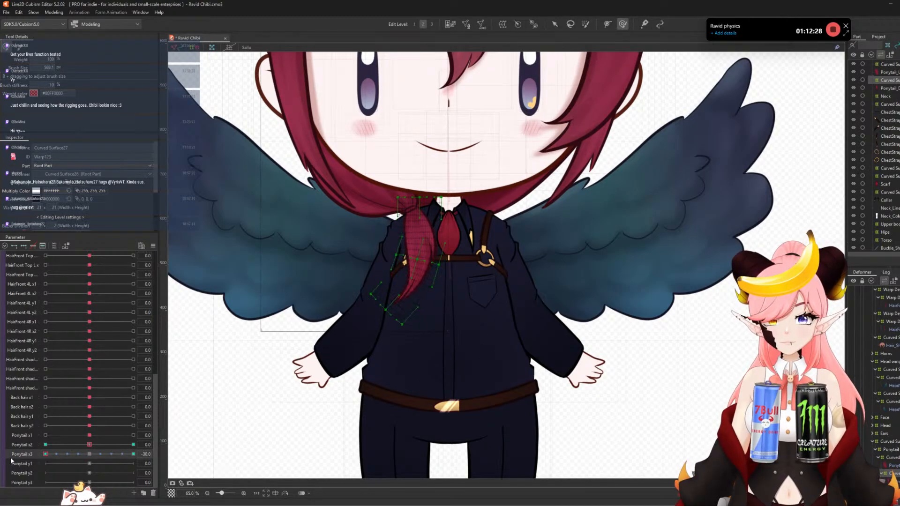
click(90, 454)
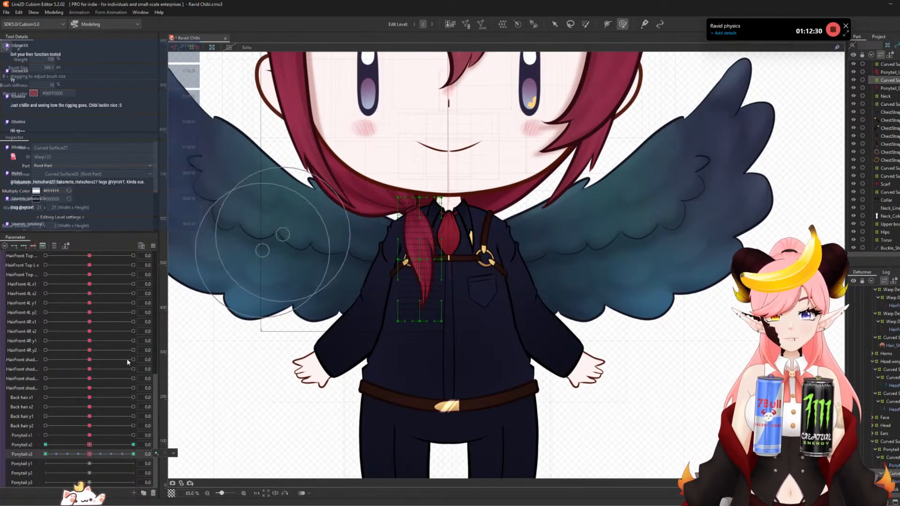
click(555, 24)
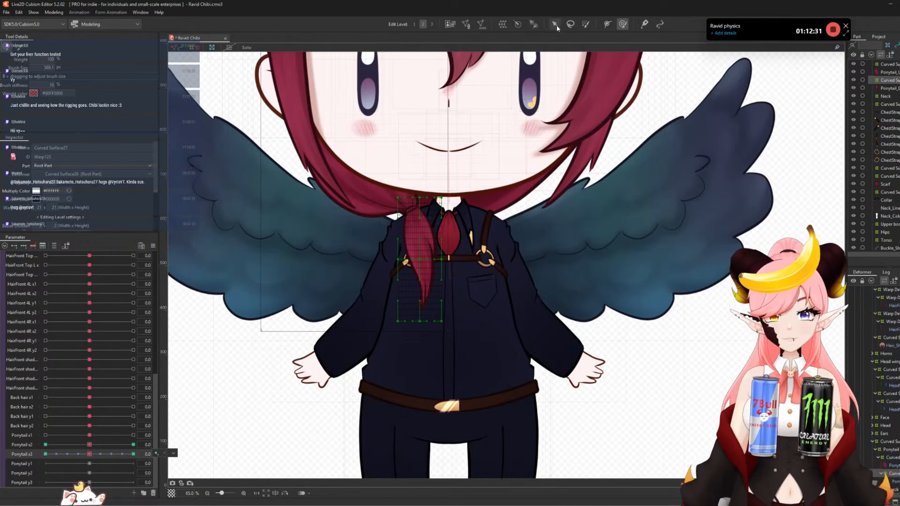
- Select the large parent deformer of the ponytail and add three keyforms to Ponytail y1
click(889, 457)
scroll(349, 266, down, 2)
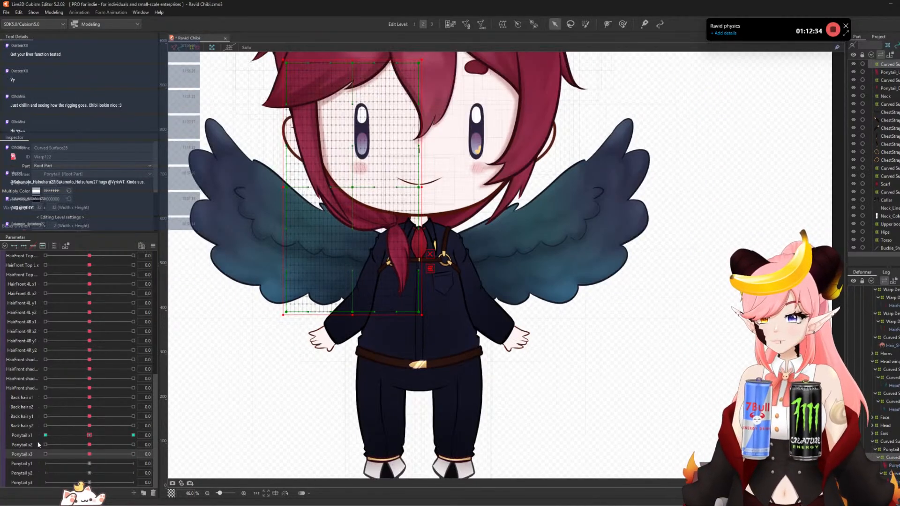
click(22, 464)
click(23, 246)
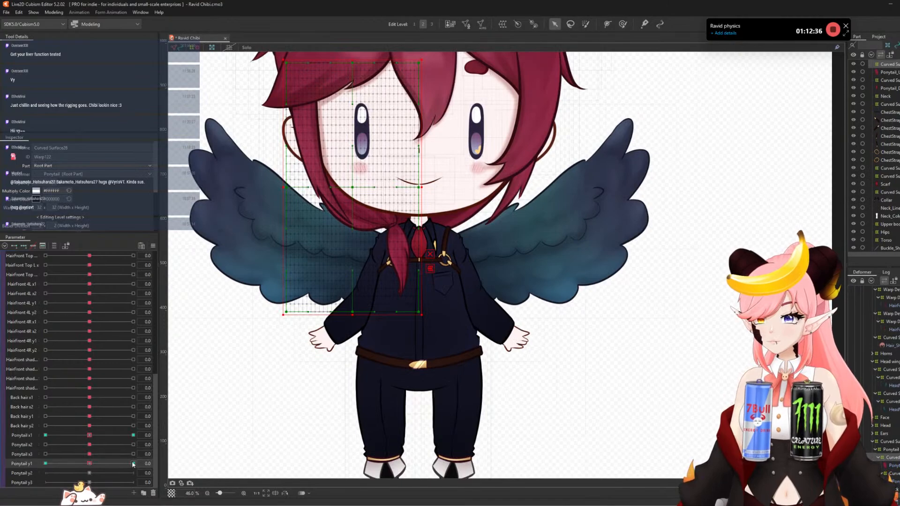
- Brush the large ponytail deformer's lower and middle areas up and to the left at 30 on Ponytail y1
click(621, 24)
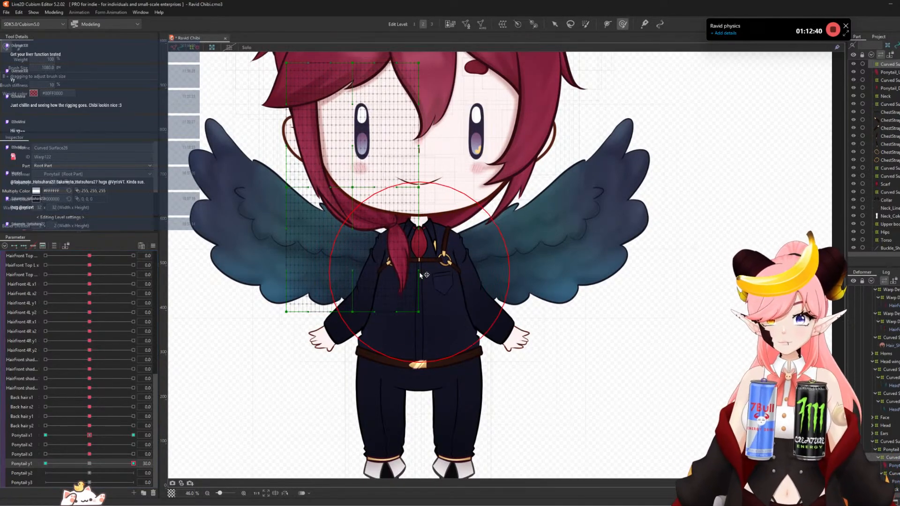
key(b)
click(622, 25)
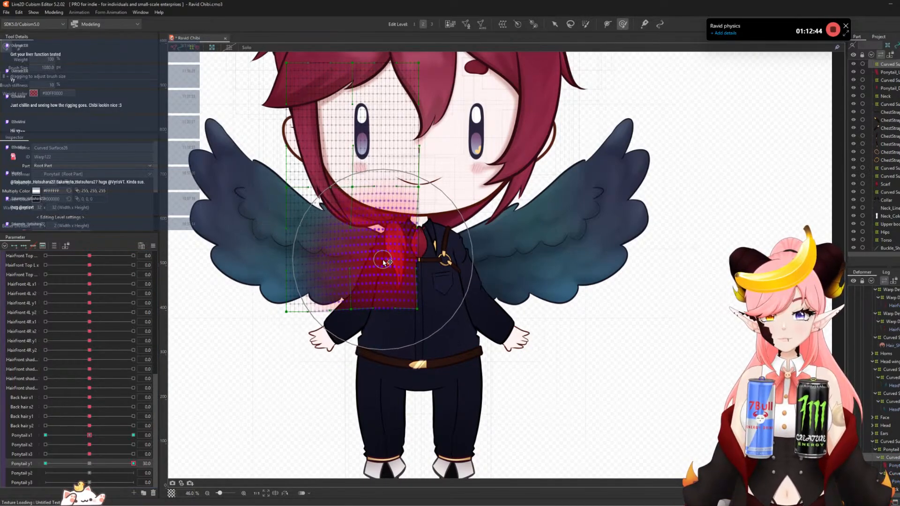
drag(303, 267, 285, 259)
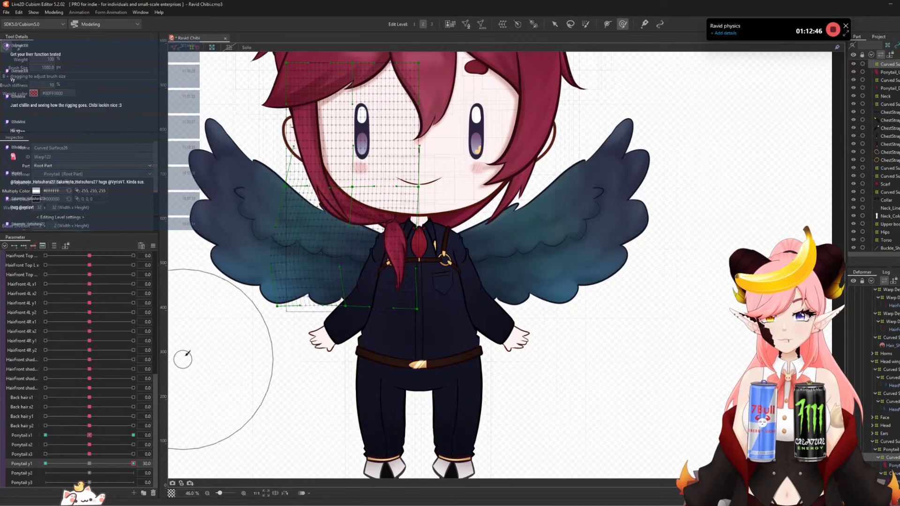
drag(129, 465, 166, 462)
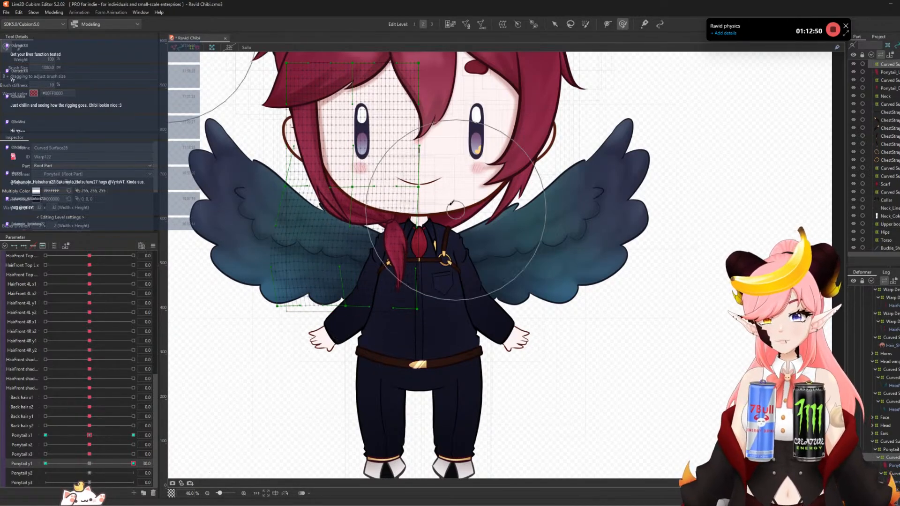
drag(378, 223, 365, 222)
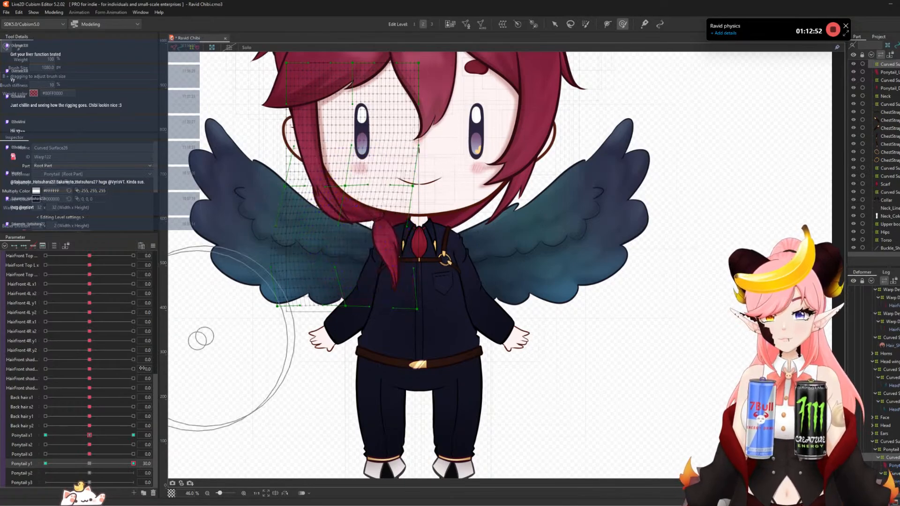
- Brush the large ponytail deformer's lower and middle areas slightly down and to the right at -30 on Ponytail y1
drag(97, 465, 1, 469)
drag(372, 231, 378, 241)
mouse_move(320, 258)
mouse_down()
mouse_move(297, 237)
mouse_move(302, 218)
mouse_up()
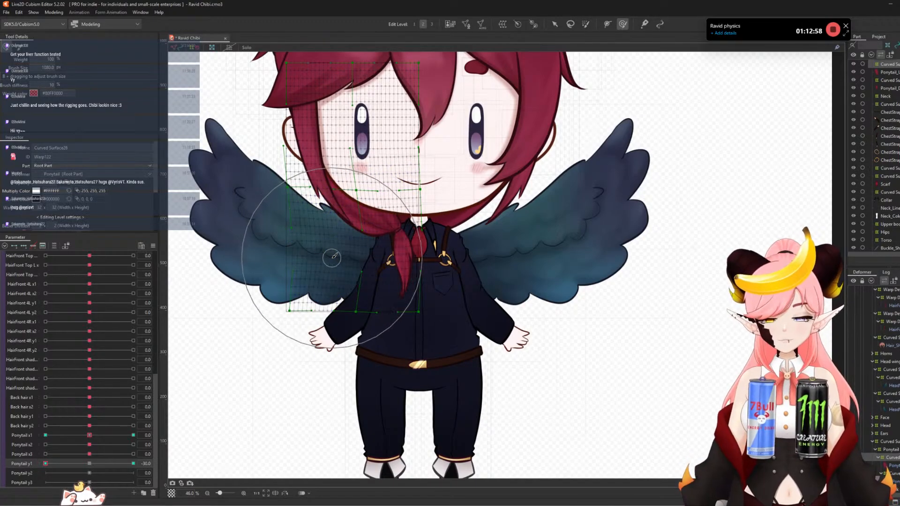
mouse_move(45, 463)
mouse_down()
mouse_move(233, 461)
mouse_move(37, 457)
mouse_up()
- Refine the large ponytail deformer's bottom edge with the deform brush at 30 and -30 on Ponytail y1, and reset the parameter to 0
drag(93, 465, 182, 466)
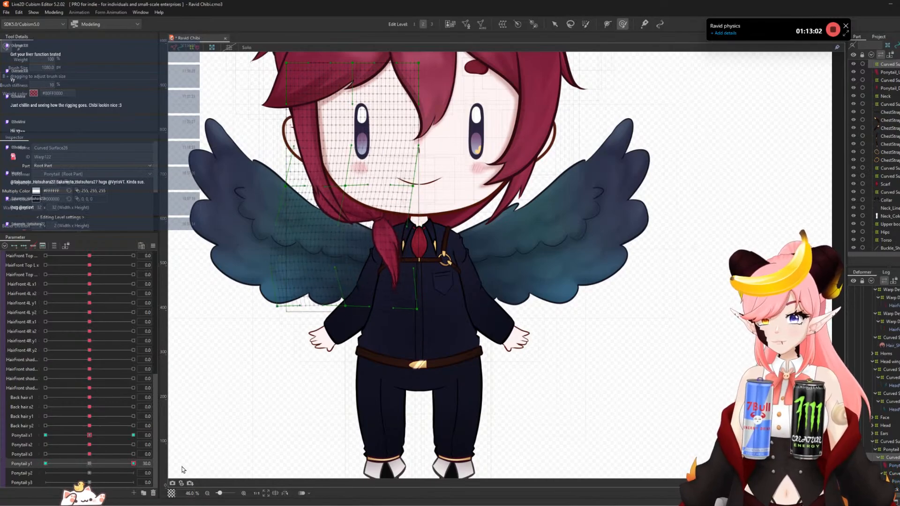
drag(395, 317, 398, 314)
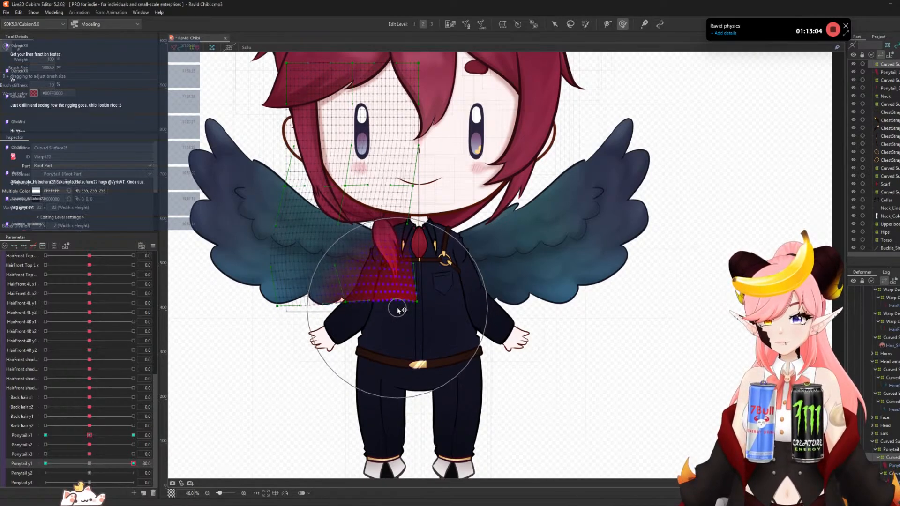
drag(133, 463, 3, 484)
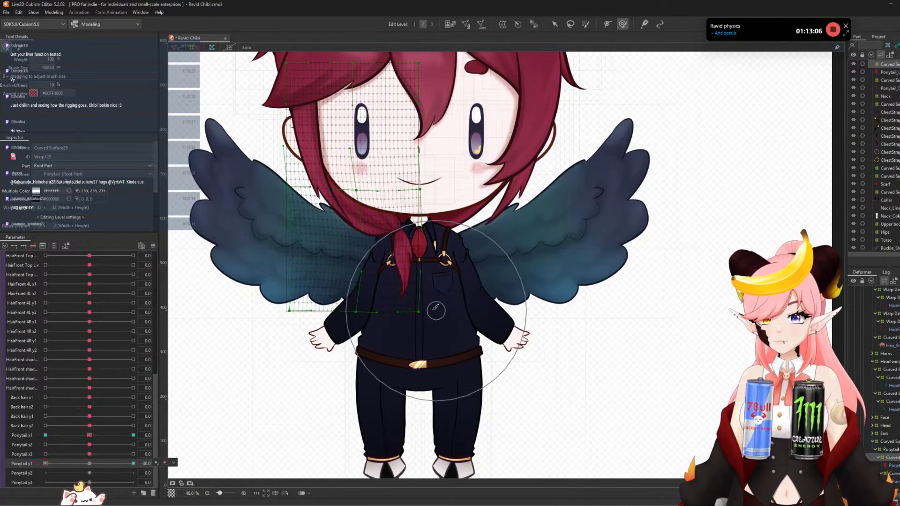
drag(395, 321, 393, 330)
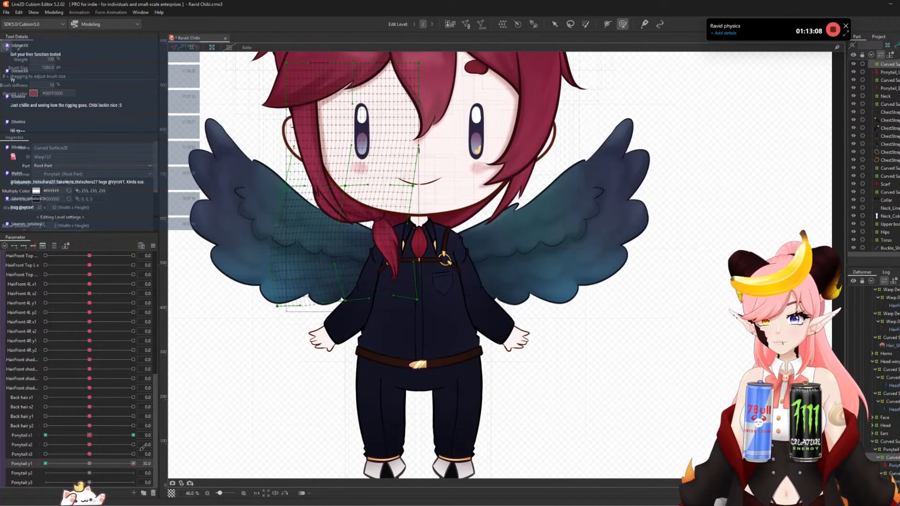
click(89, 464)
- Select the child deformer around the hanging ponytail strand and add three keyforms to Ponytail y2
scroll(881, 328, down, 2)
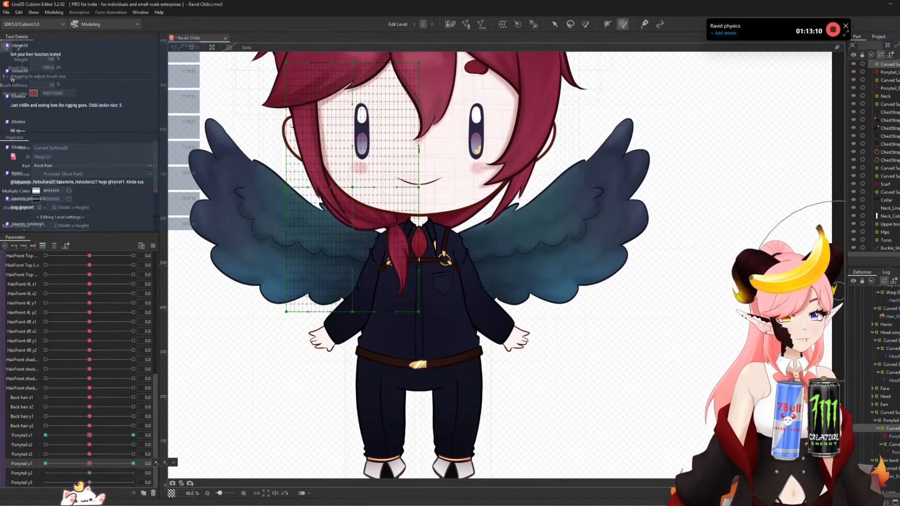
click(890, 416)
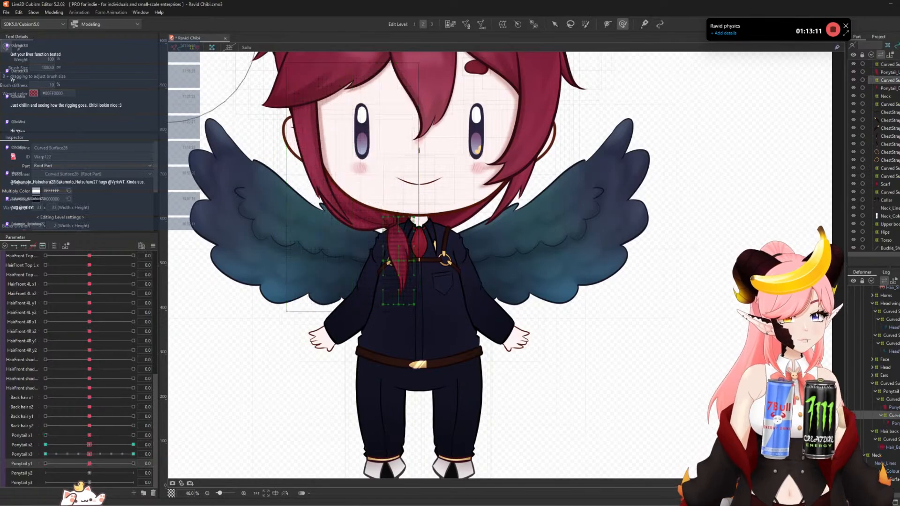
click(554, 24)
scroll(426, 282, up, 2)
click(20, 474)
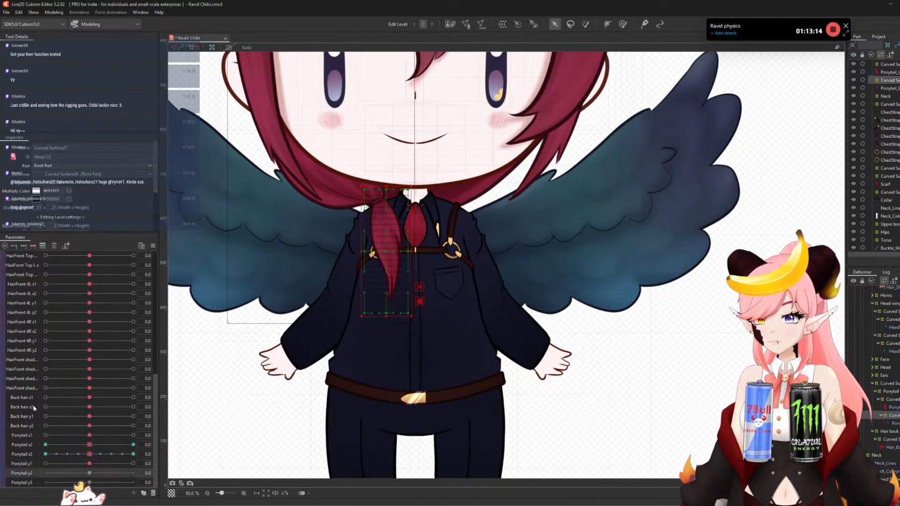
- Bend the ponytail strand up and to the left at 30 on Ponytail y2 using a temporary deform path
click(133, 472)
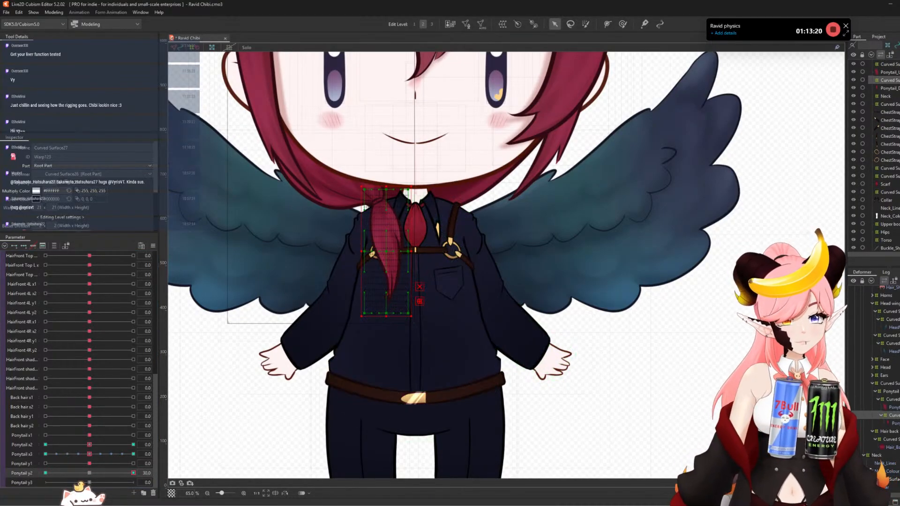
key(ctrl+t)
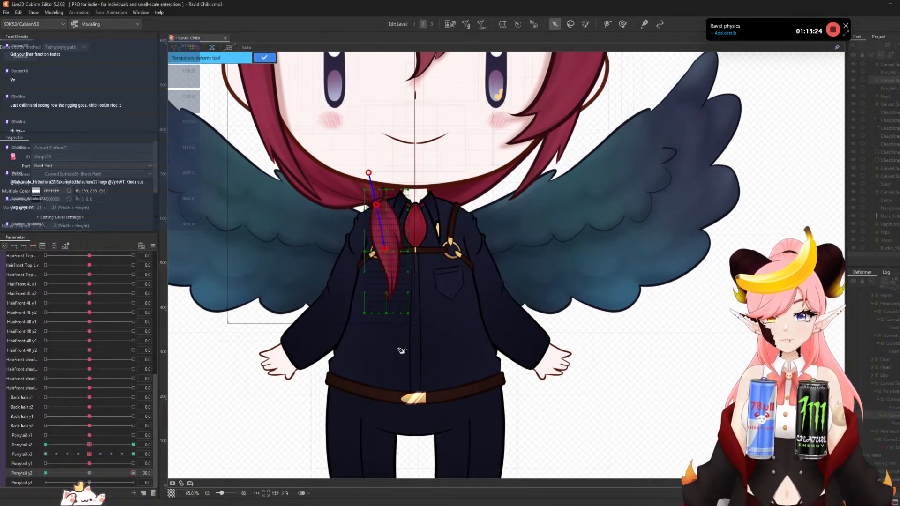
drag(385, 251, 373, 240)
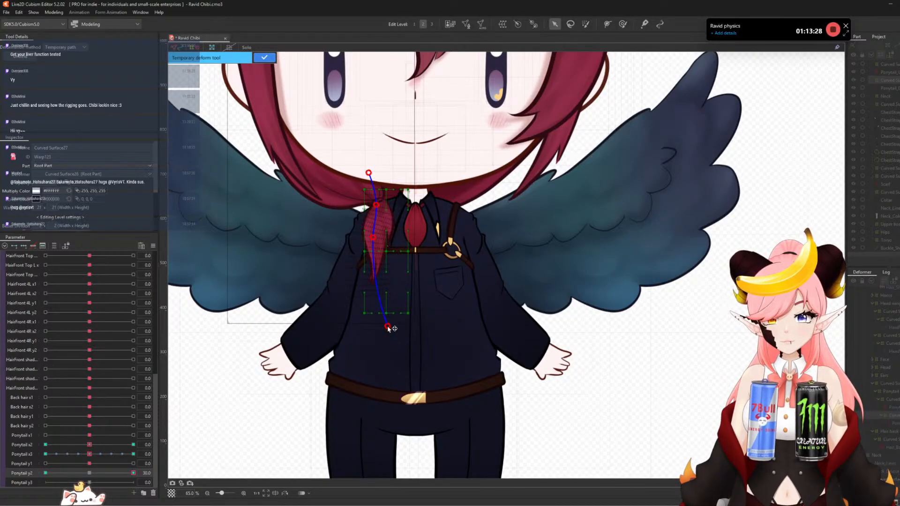
click(266, 58)
- Bend the ponytail strand down and to the right at -30 on Ponytail y2 using a temporary deform path
click(46, 473)
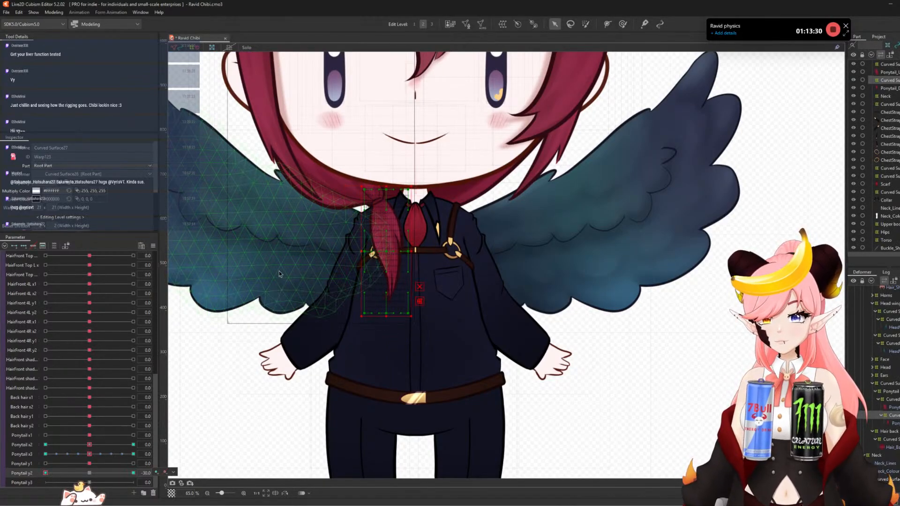
key(ctrl+t)
click(375, 177)
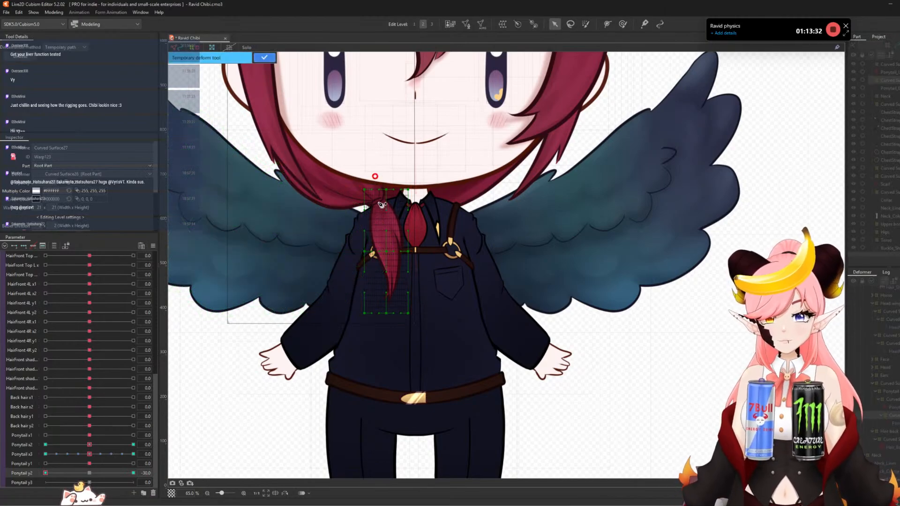
click(393, 338)
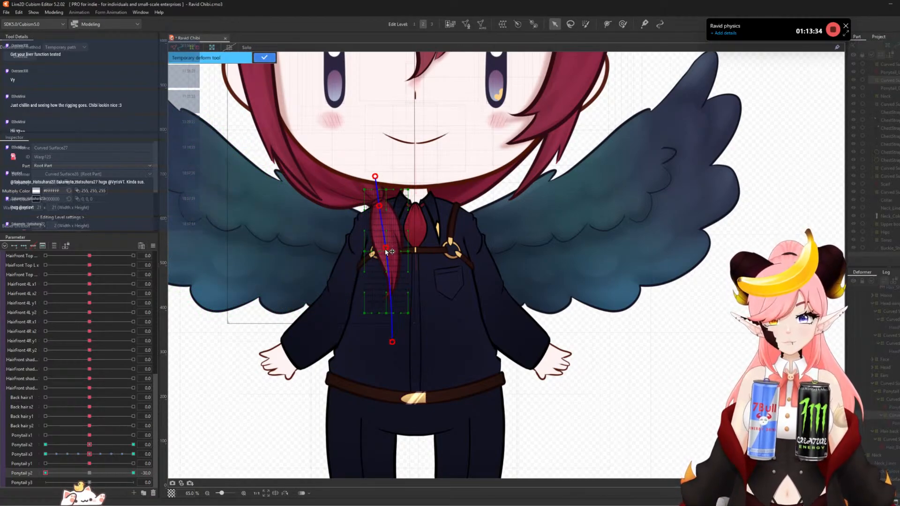
drag(393, 256, 394, 256)
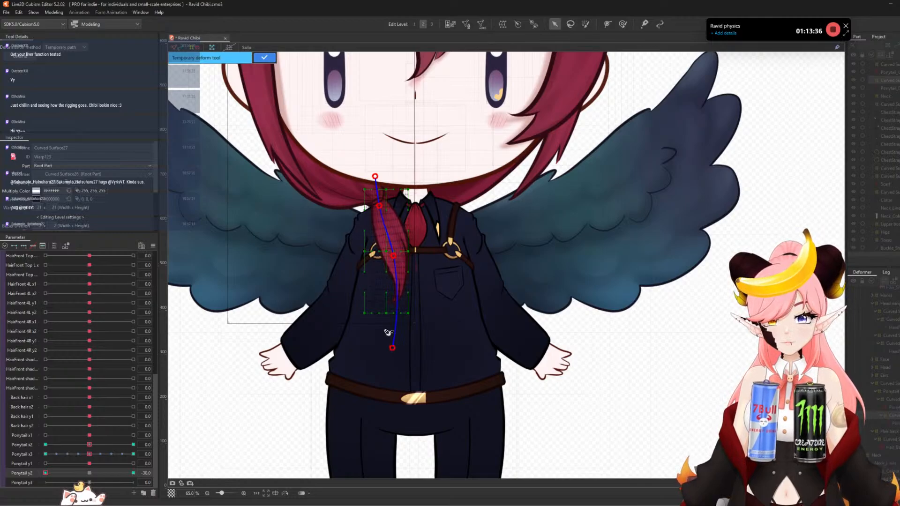
click(258, 57)
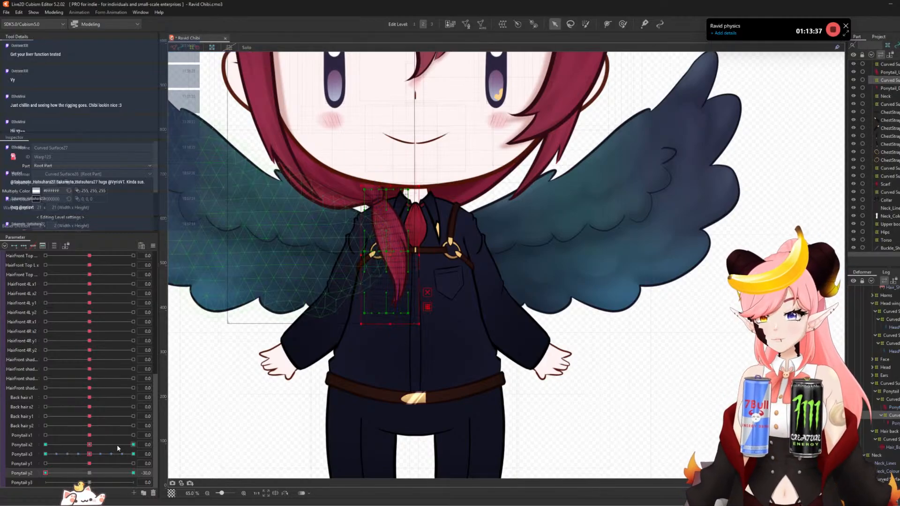
- Add three keyforms to Ponytail y3 and bend the strand's tip up and to the left at 30 using a temporary deform path
click(89, 473)
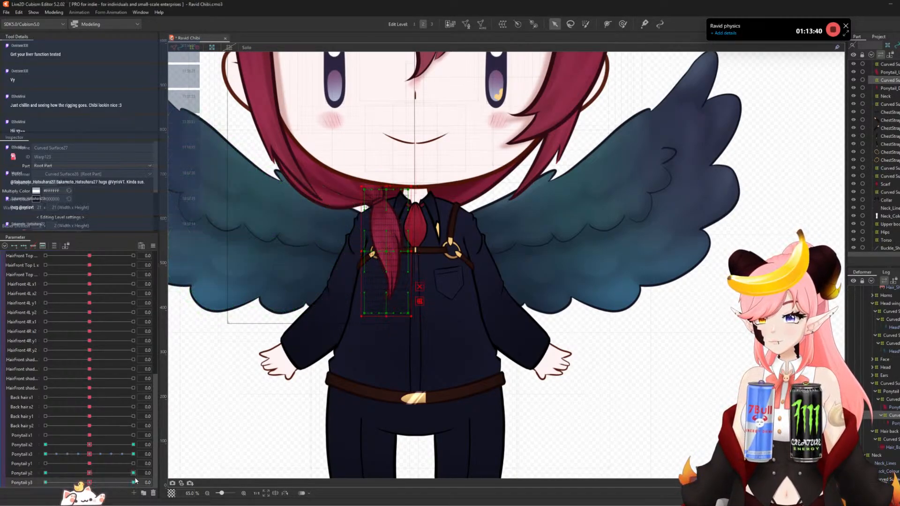
click(133, 482)
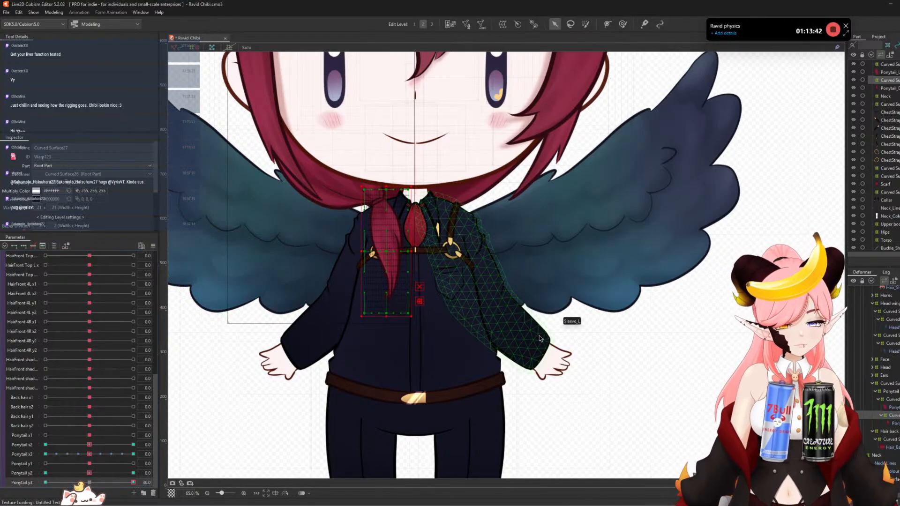
click(419, 286)
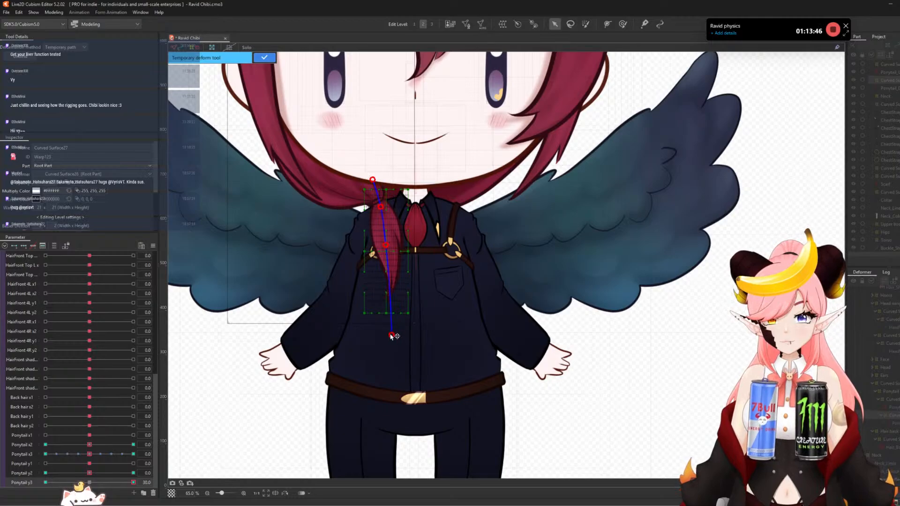
drag(392, 336, 376, 317)
click(265, 58)
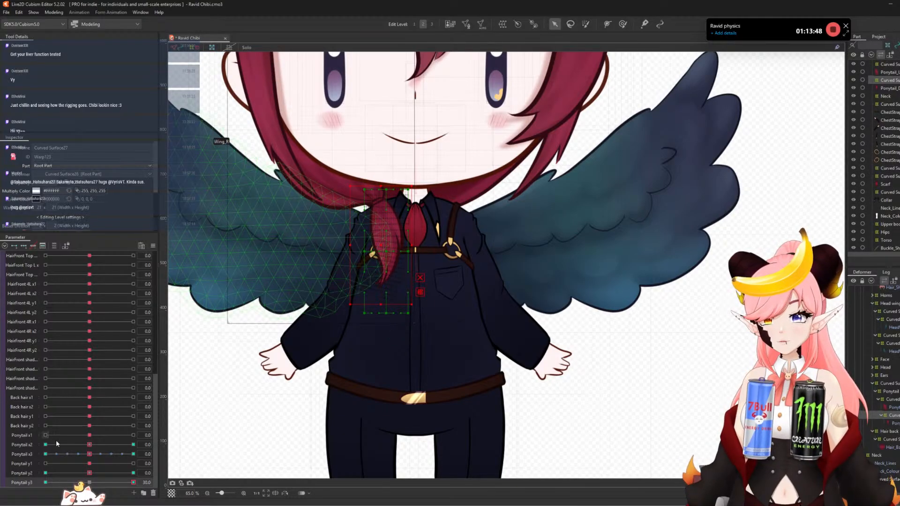
- Bend the strand's tip down and to the right at -30 on Ponytail y3 with a temporary deform path, and reset the parameter to 0
click(45, 483)
key(ctrl+t)
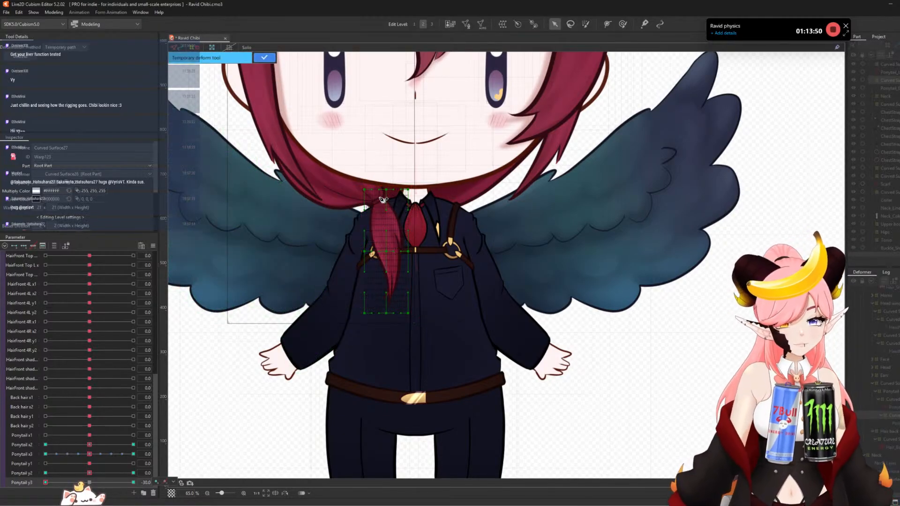
click(369, 175)
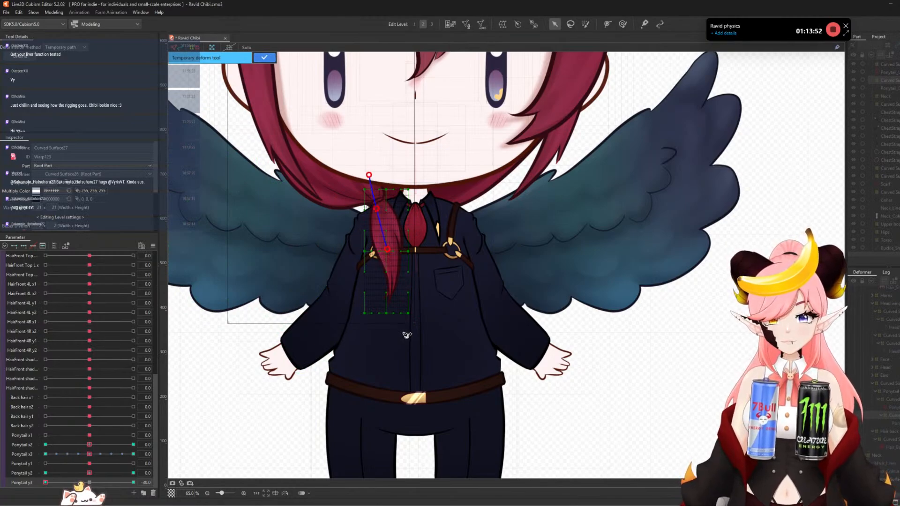
click(426, 341)
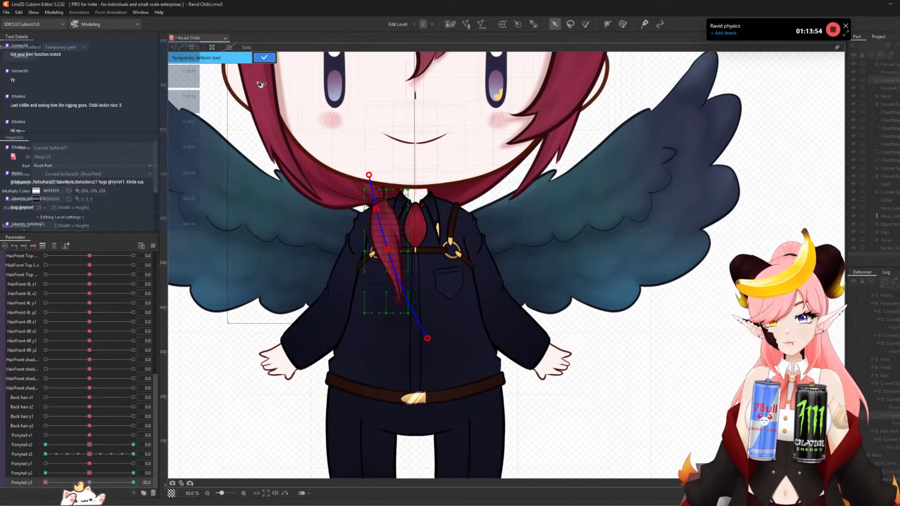
click(264, 57)
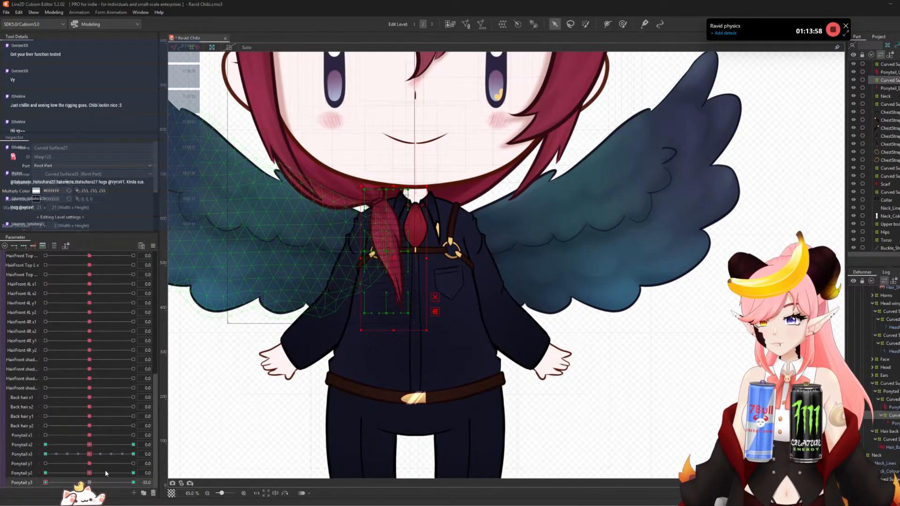
drag(135, 486, 90, 488)
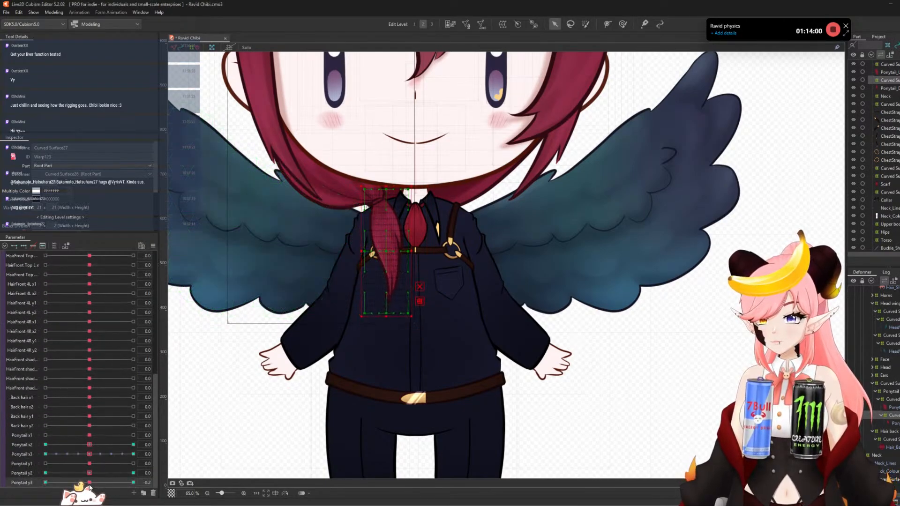
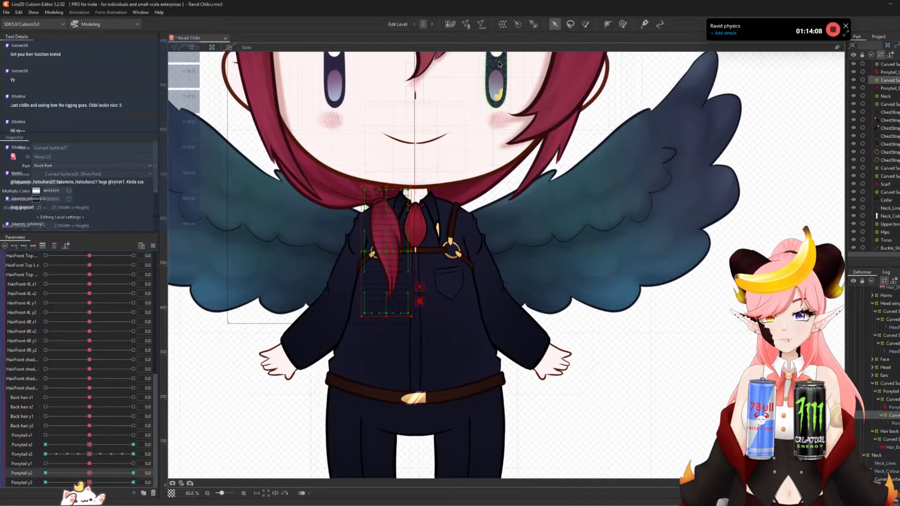
- Brush-select the top rows of the strand deformer's points and check the shape at 30 and -30 on Ponytail x2
click(586, 24)
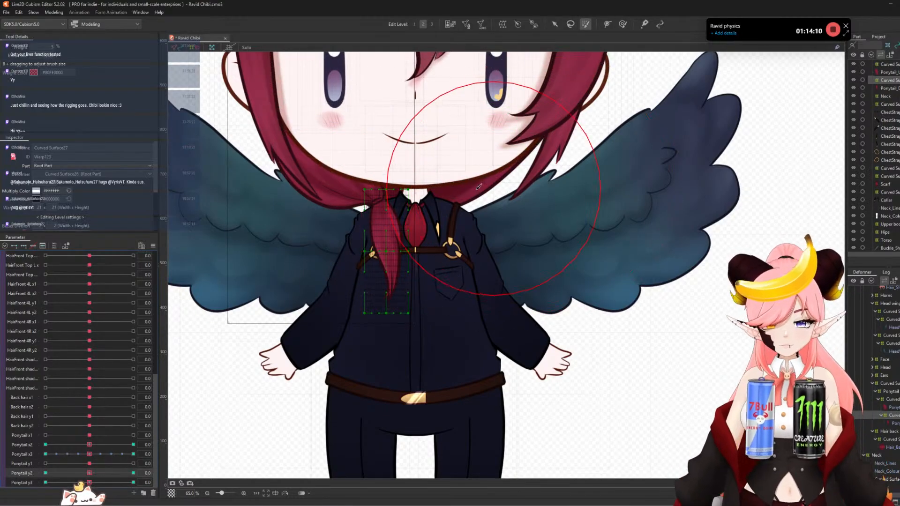
click(403, 189)
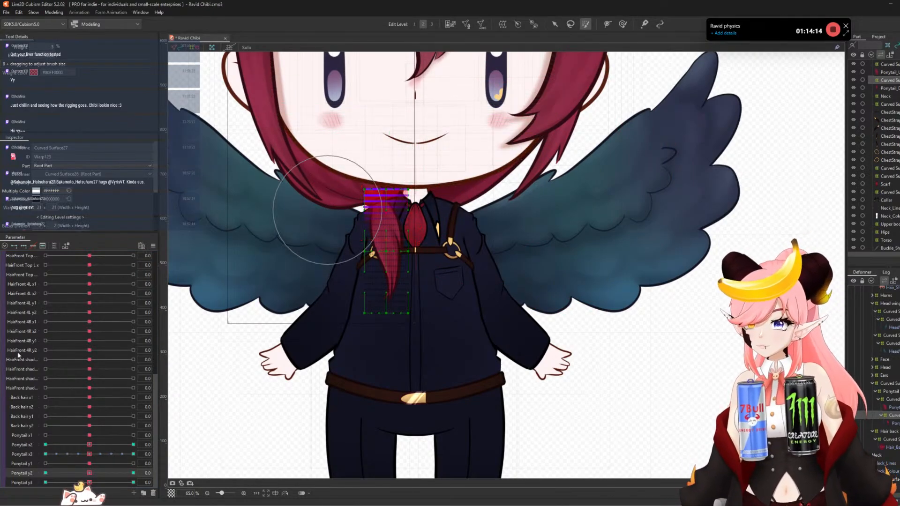
click(134, 444)
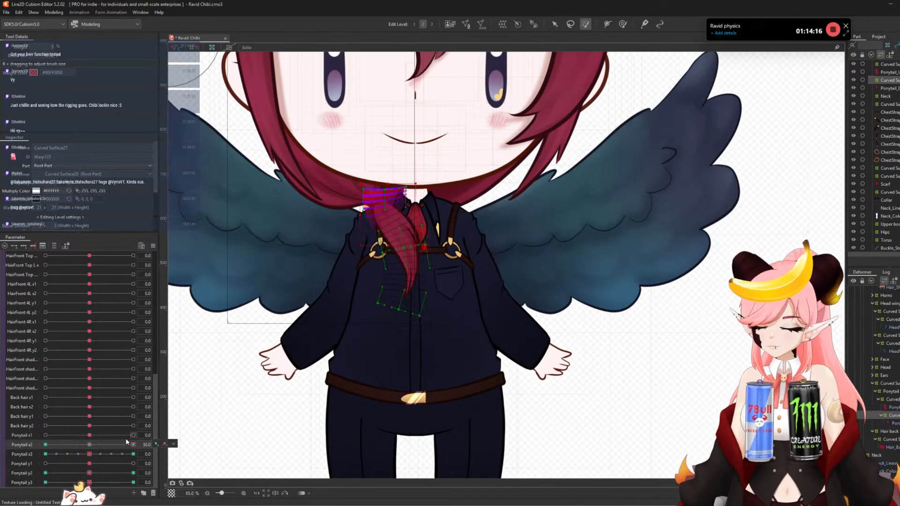
click(45, 444)
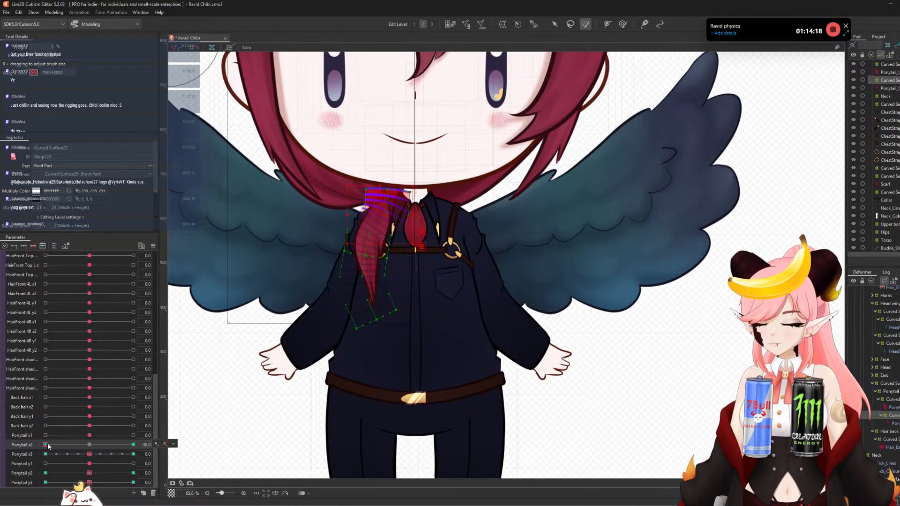
click(89, 445)
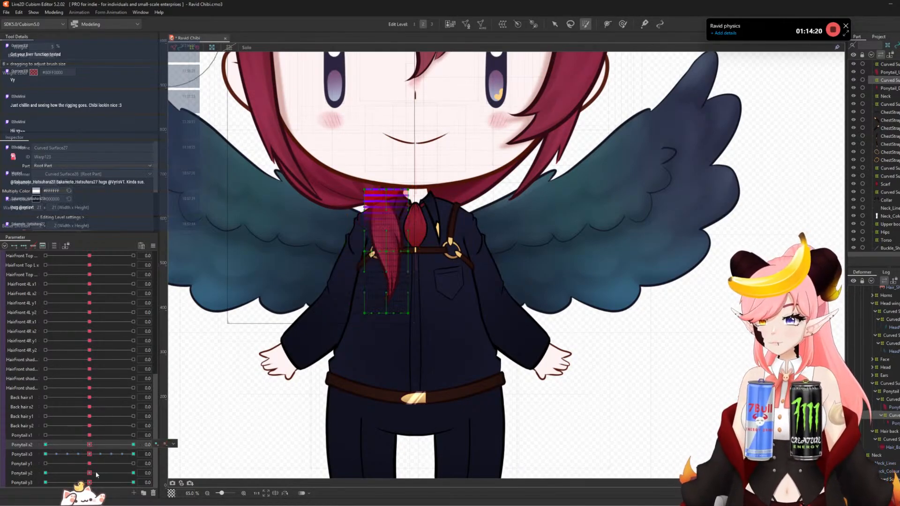
- Check the ponytail strand's shape at 30 and -30 on Ponytail y2, x3 and y3, returning each parameter to 0
click(133, 473)
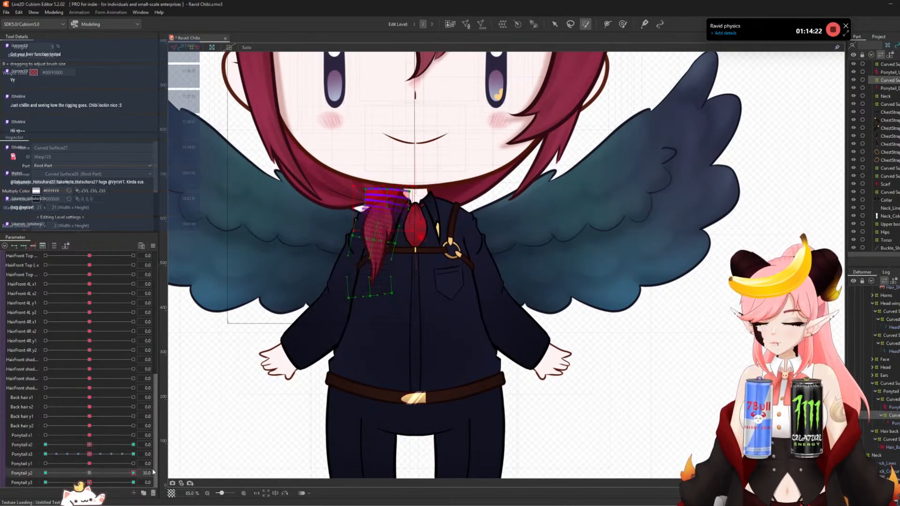
click(45, 473)
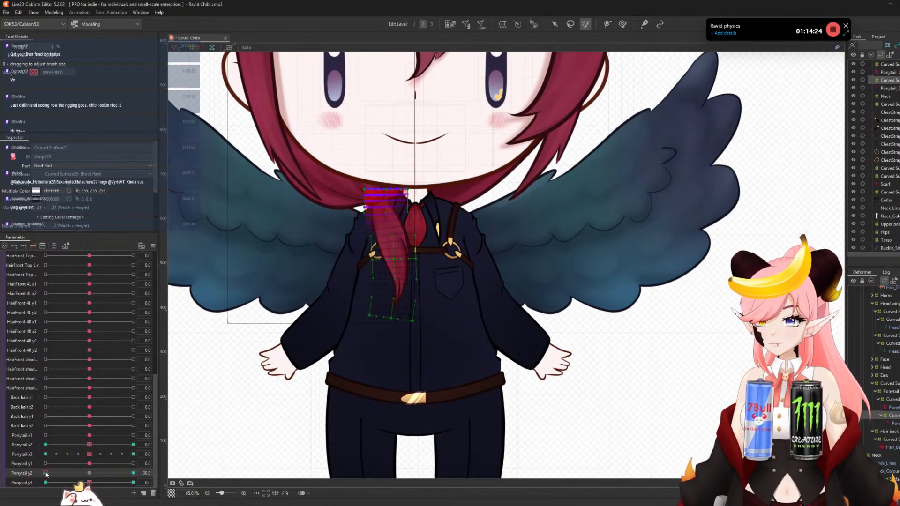
click(88, 472)
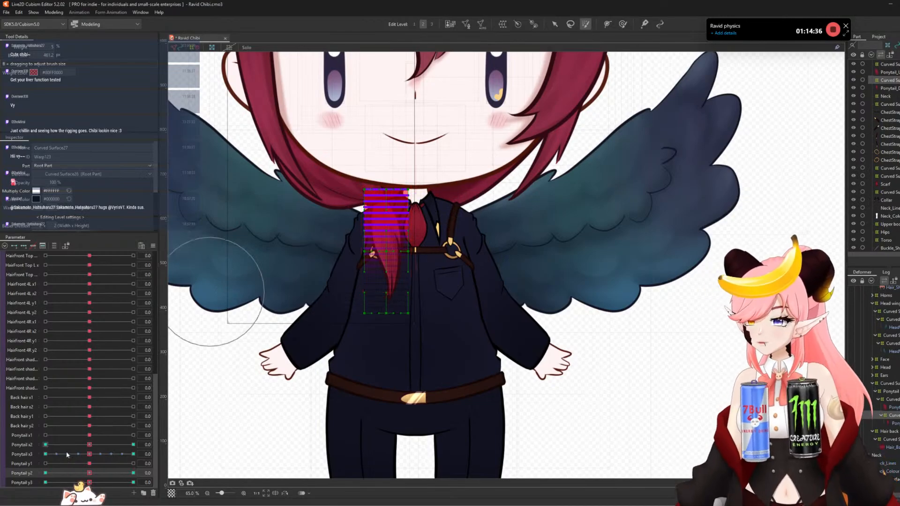
click(133, 454)
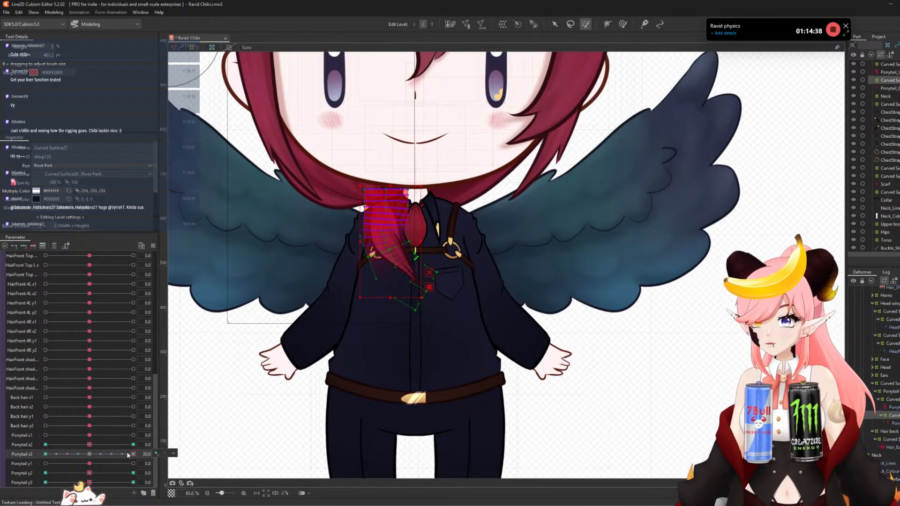
click(49, 455)
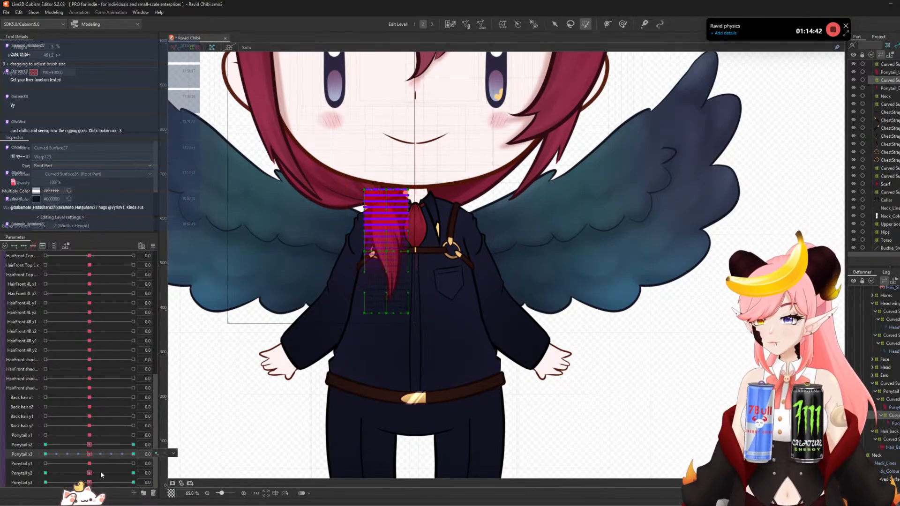
click(134, 482)
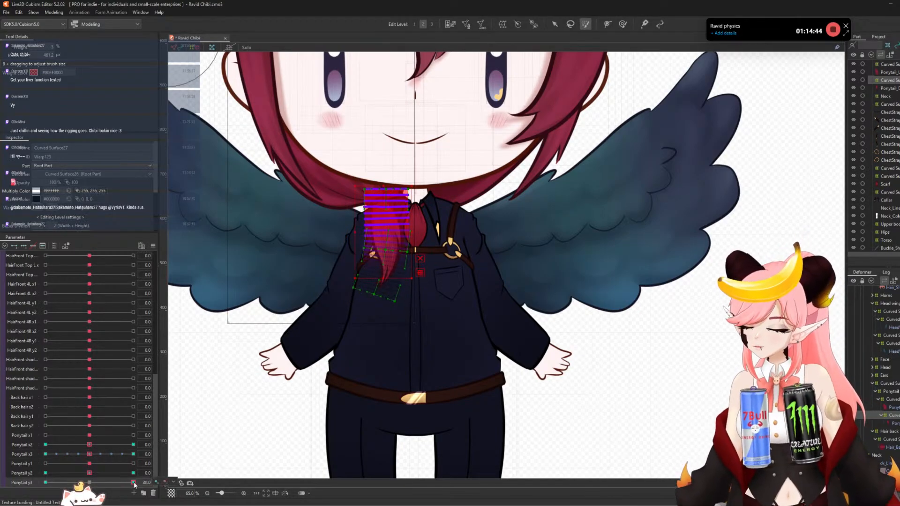
click(46, 482)
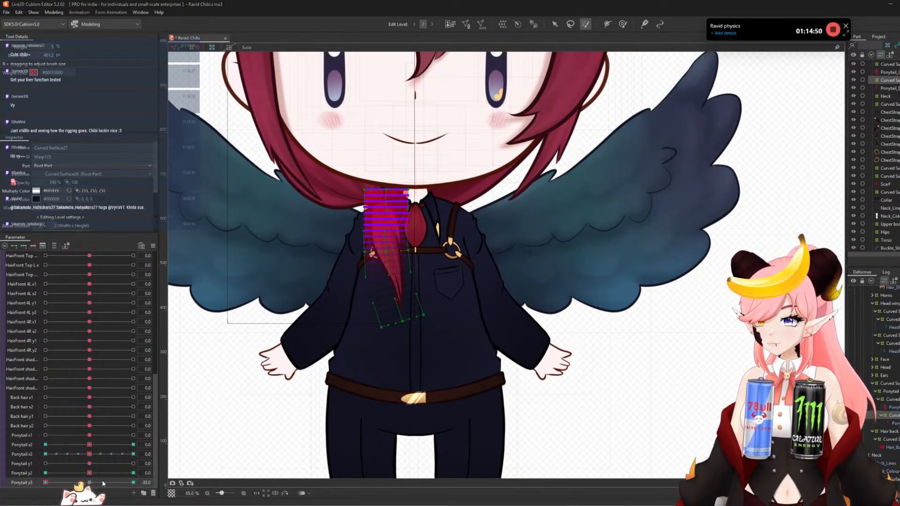
click(107, 483)
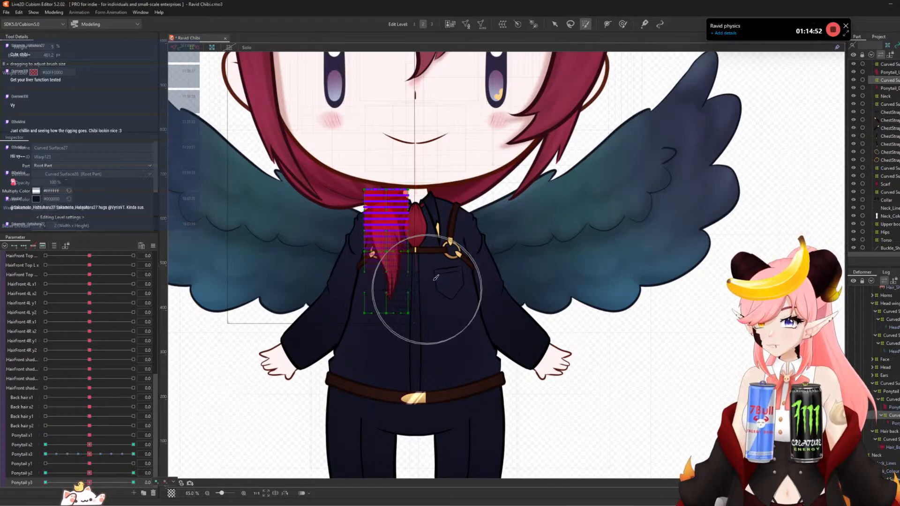
- Switch to the Arrow tool, deselect the strand's deformer and save the model
scroll(428, 322, down, 2)
click(554, 24)
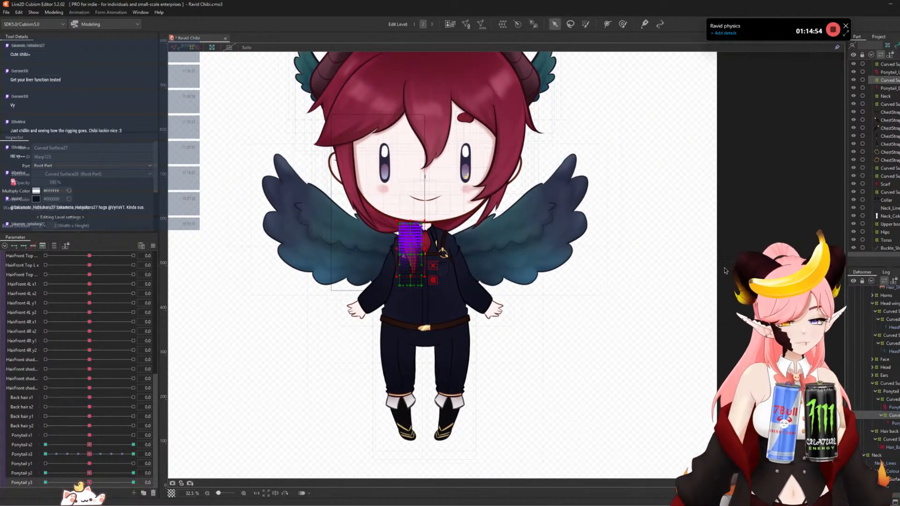
click(514, 294)
scroll(514, 294, down, 1)
scroll(441, 148, up, 1)
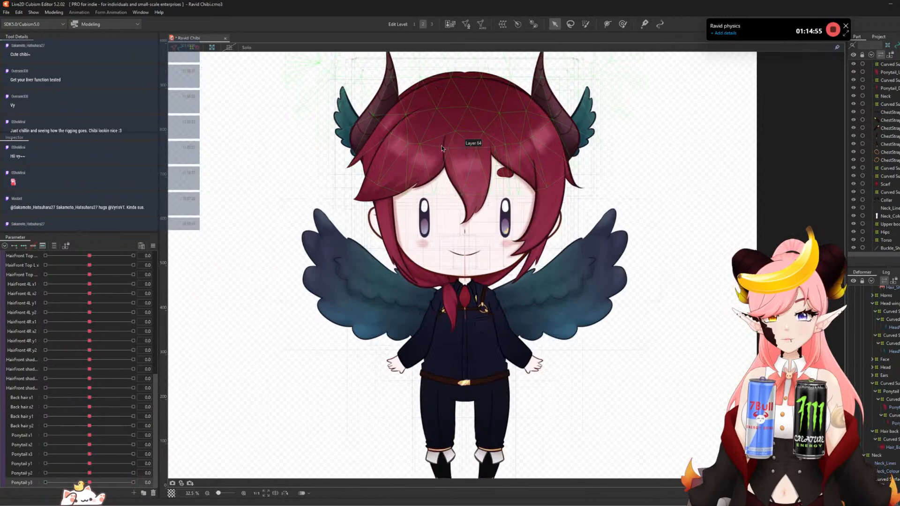
click(6, 12)
click(21, 83)
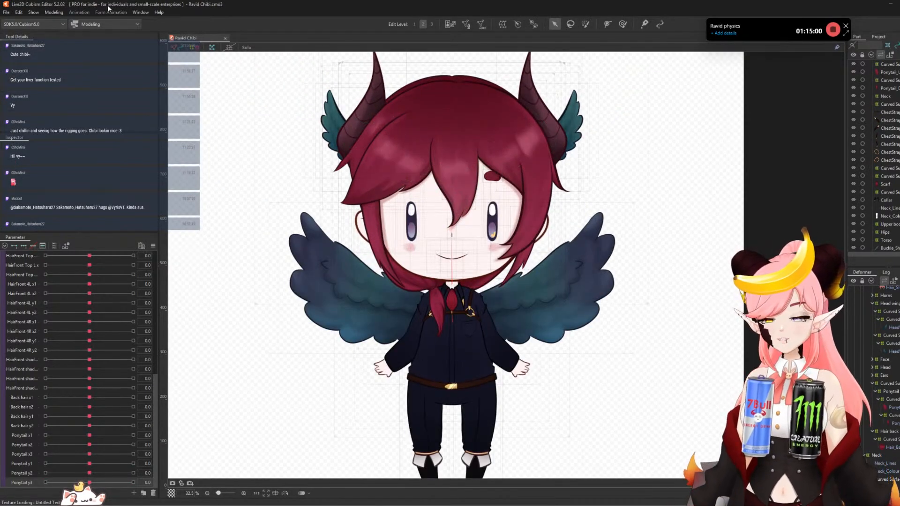
- Open the model's physics settings and add a group named Hair x with the Head Input input preset and the Hair custom physics model preset
click(54, 12)
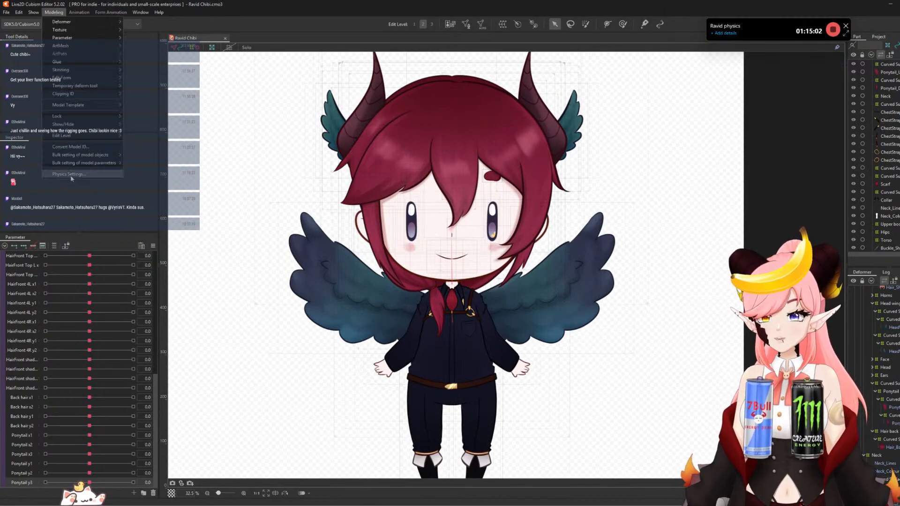
click(70, 177)
scroll(586, 145, down, 2)
scroll(586, 141, up, 2)
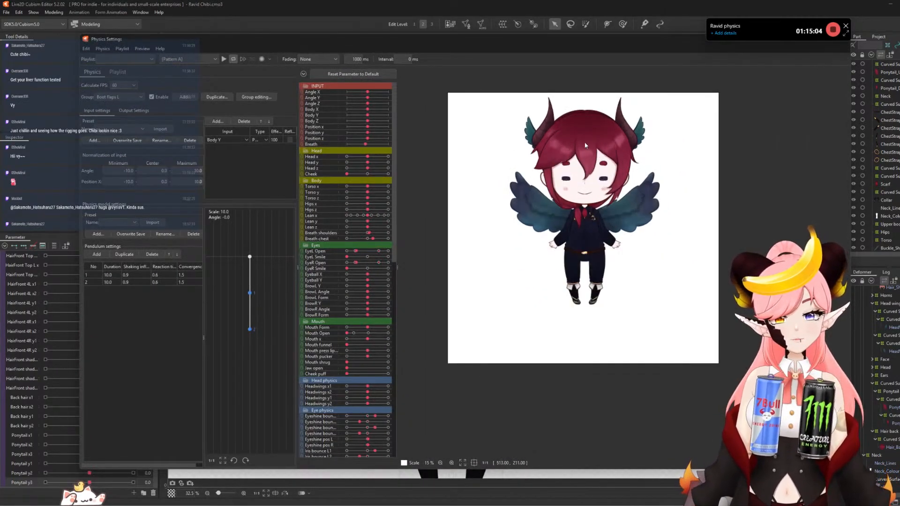
click(184, 97)
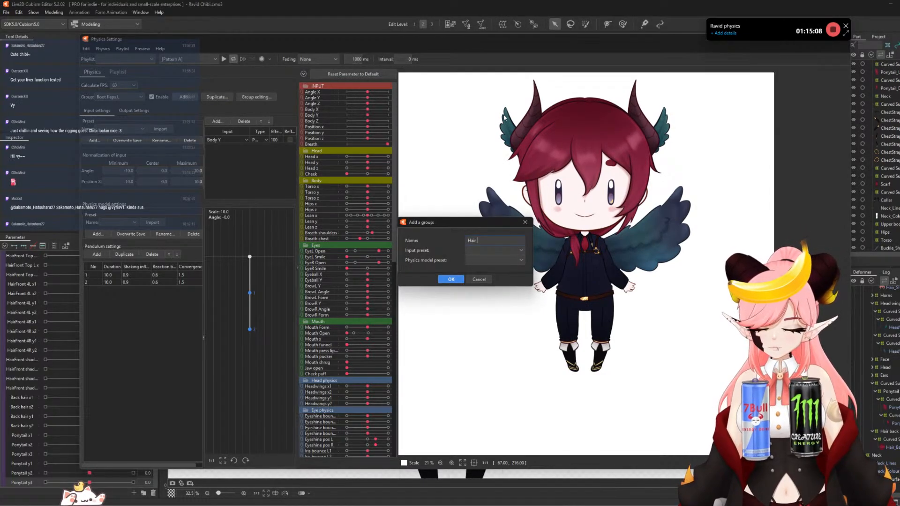
click(493, 252)
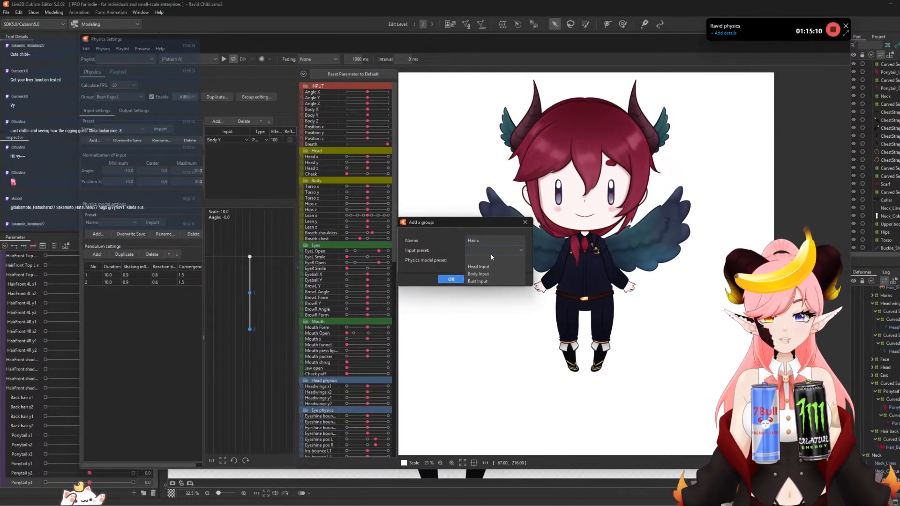
click(487, 267)
click(493, 260)
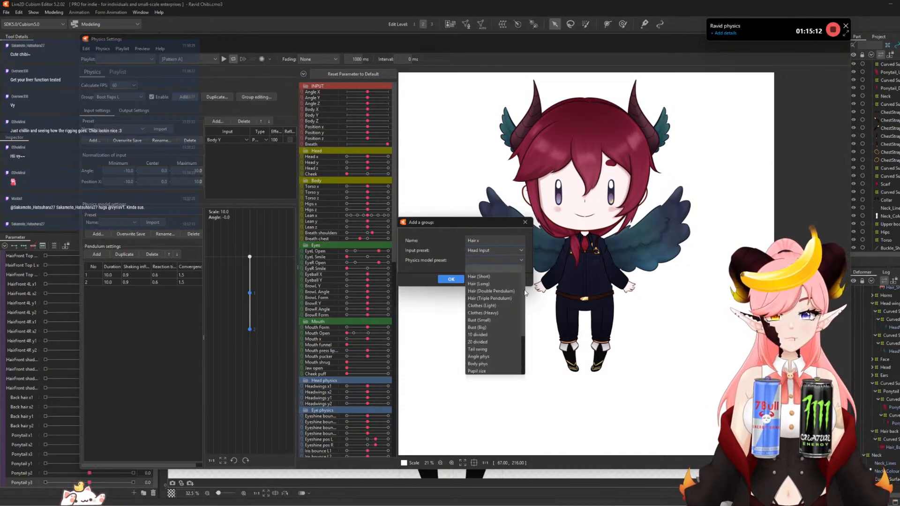
scroll(525, 293, down, 3)
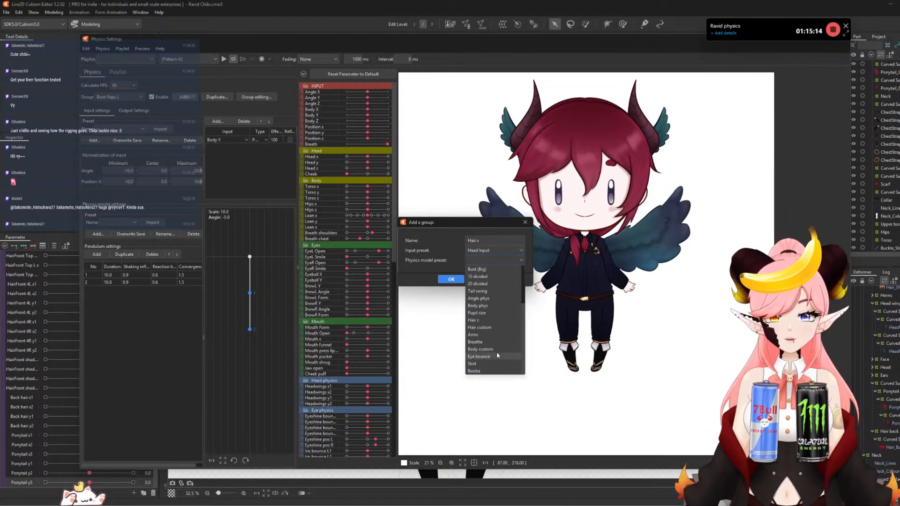
click(480, 327)
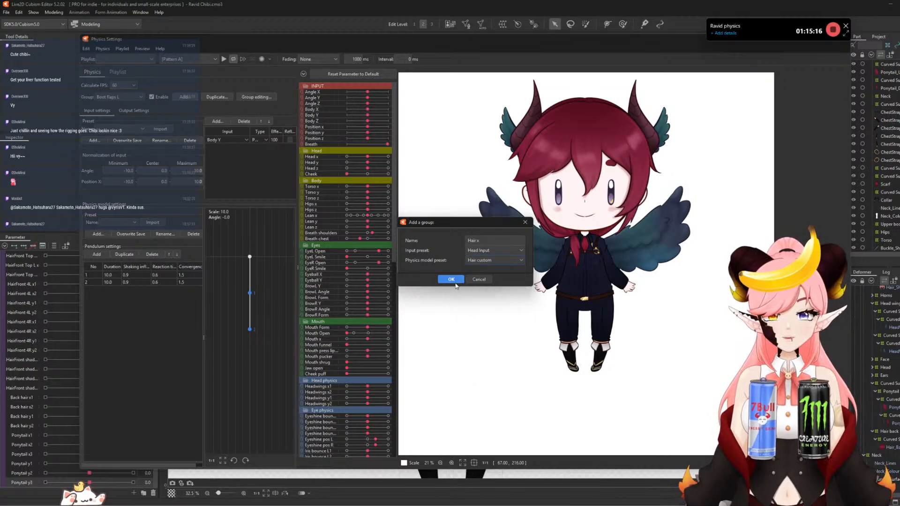
click(451, 279)
- Delete the Body X and Body Z inputs from the Hair x group, keeping Angle X and Angle Z
click(223, 155)
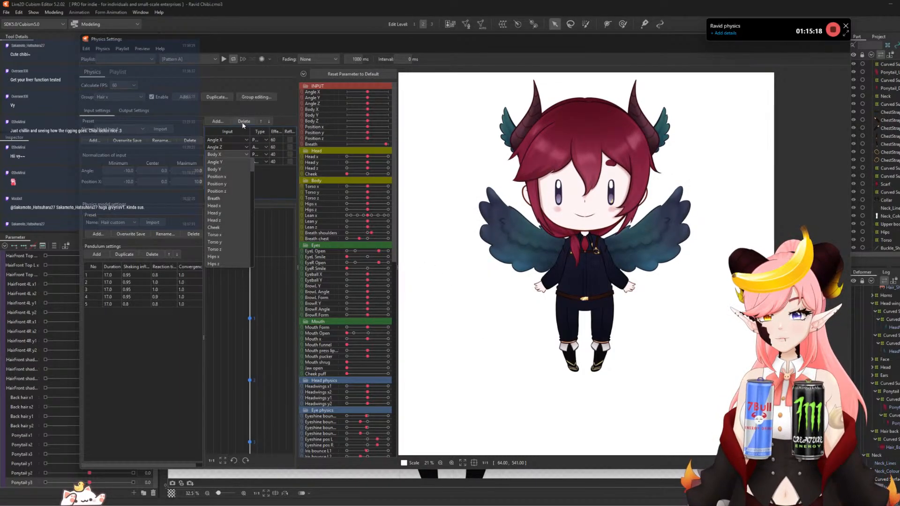
click(242, 122)
click(242, 122)
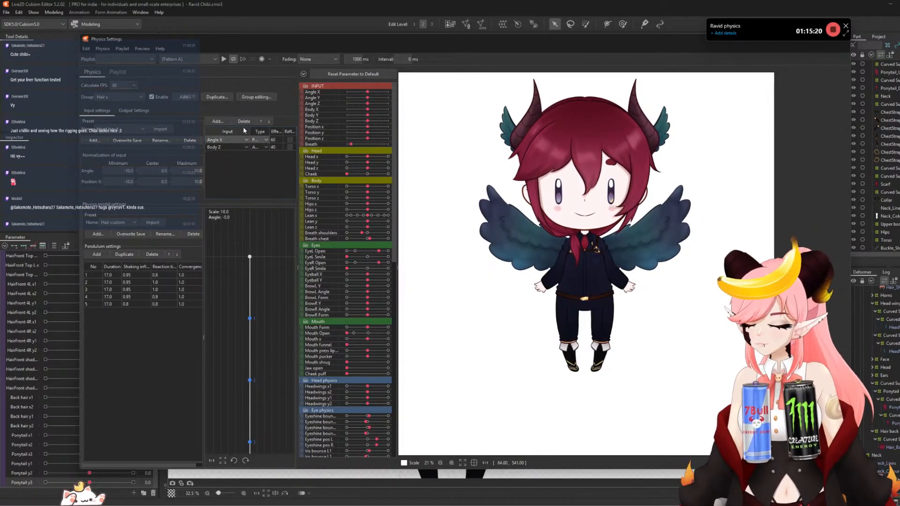
key(ctrl+z)
click(229, 155)
click(243, 122)
- Set the effectiveness of the Angle X and Angle Z inputs to 100
double_click(273, 139)
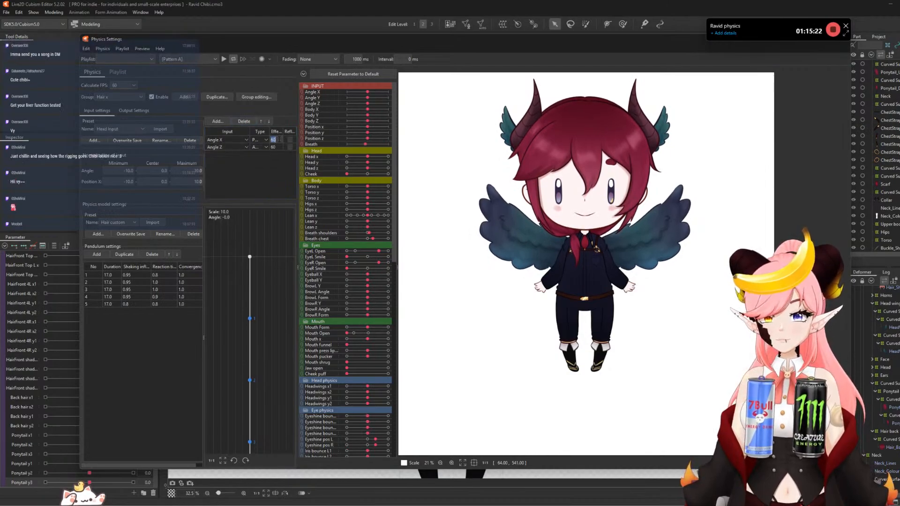
text(100)
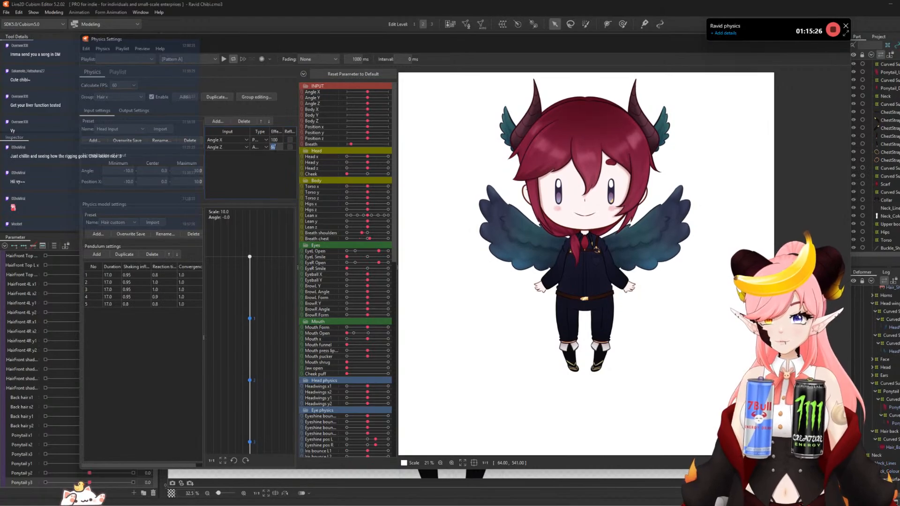
key(Return)
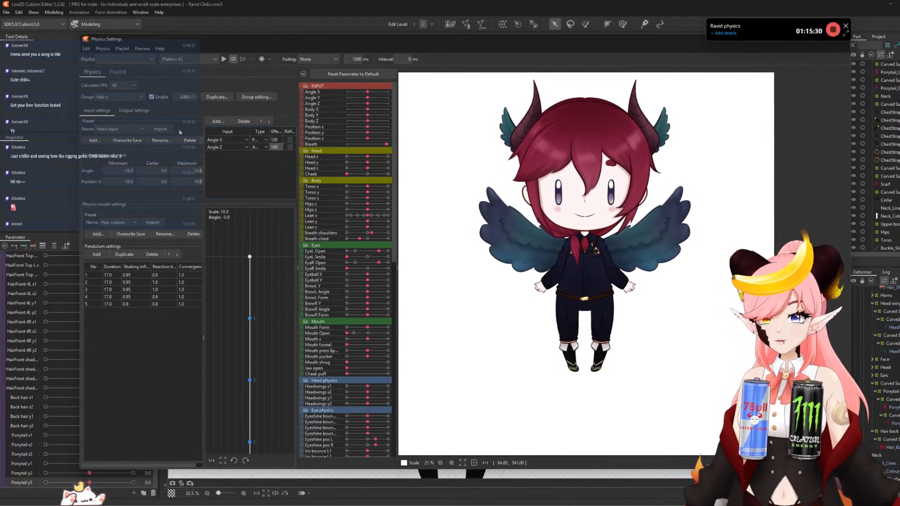
- Start adding outputs to the Hair x group and select x1 and x2 of HairFront 1, 2R, 3L and 2L
click(137, 111)
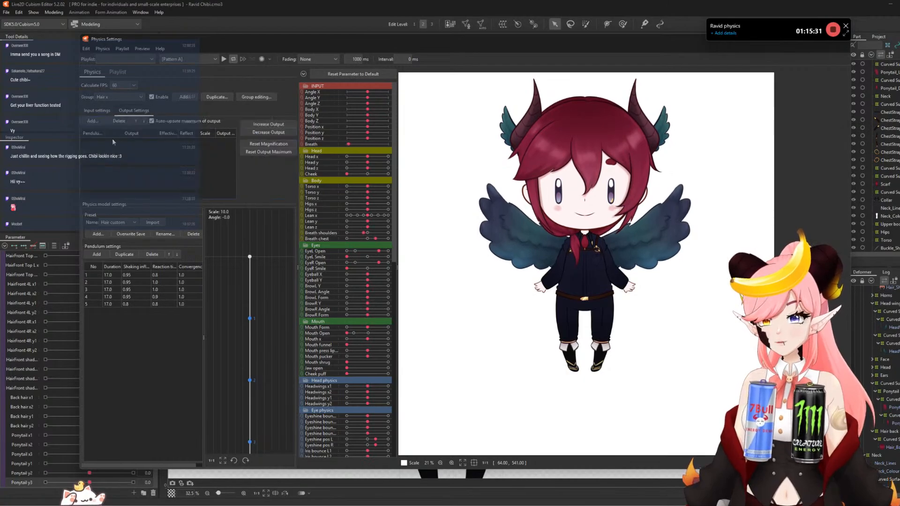
click(89, 123)
drag(531, 190, 530, 293)
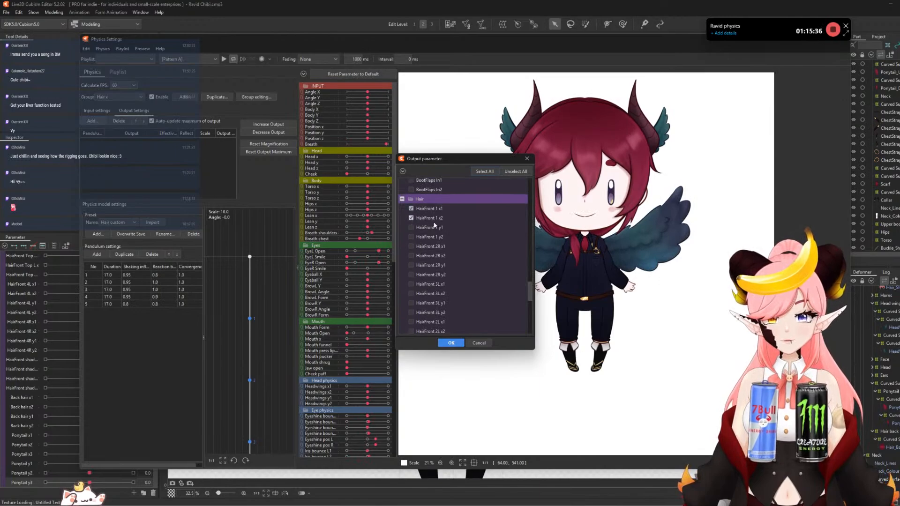
scroll(435, 225, down, 1)
scroll(424, 229, down, 1)
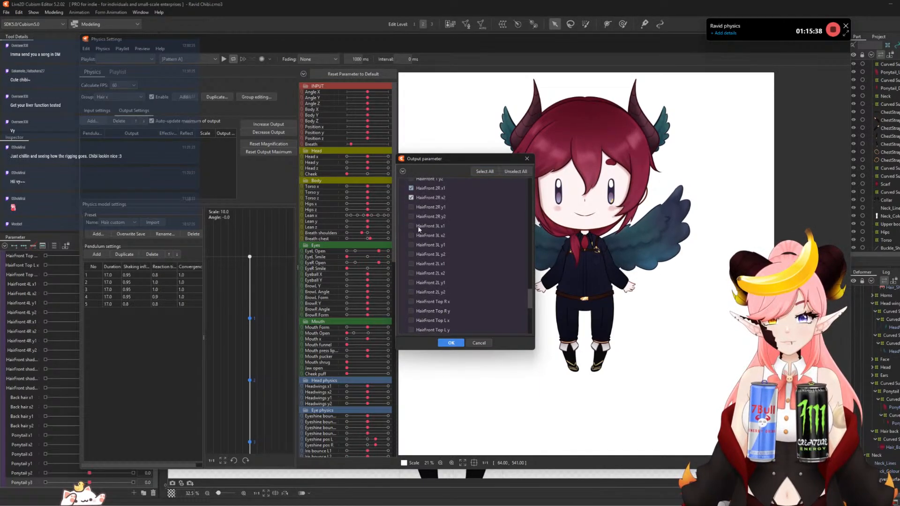
scroll(422, 249, down, 1)
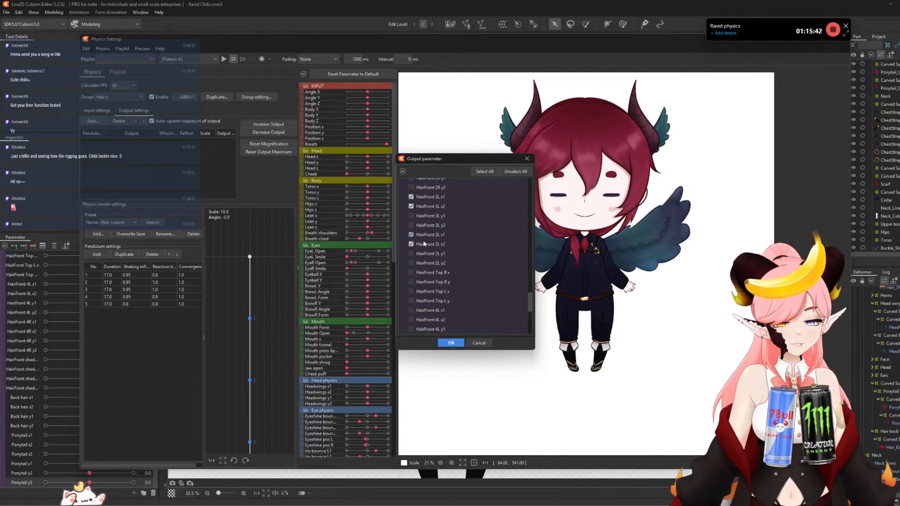
scroll(420, 253, down, 1)
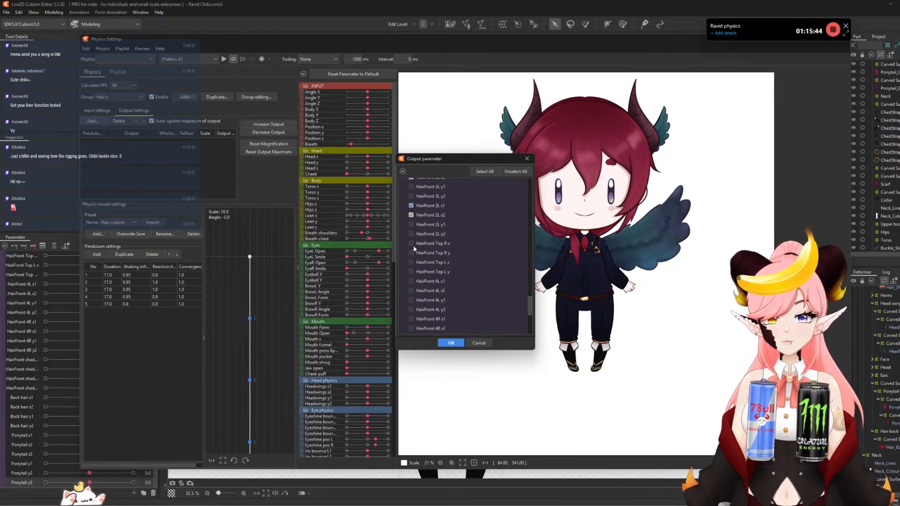
- Include HairFront Top R x, Top L x, and x1 and x2 of HairFront 4L, 4R and shadow among the outputs
click(410, 263)
scroll(436, 268, down, 1)
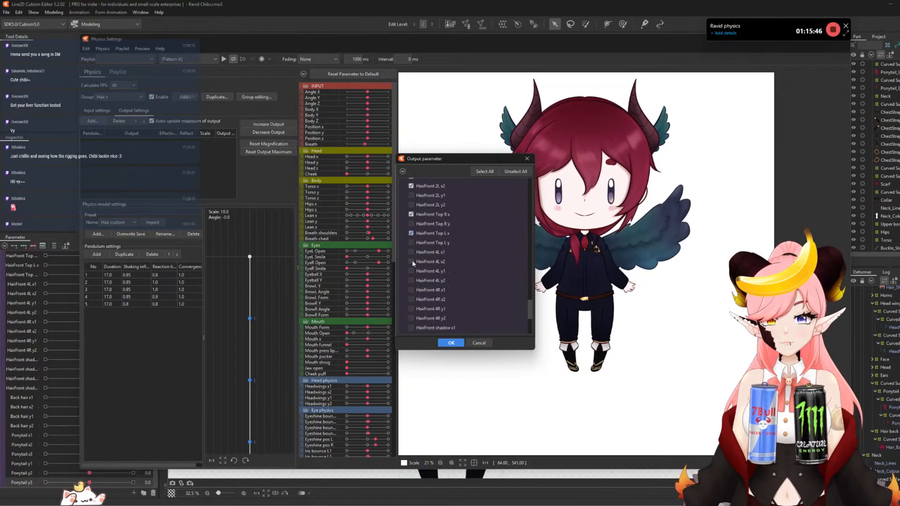
scroll(441, 262, down, 1)
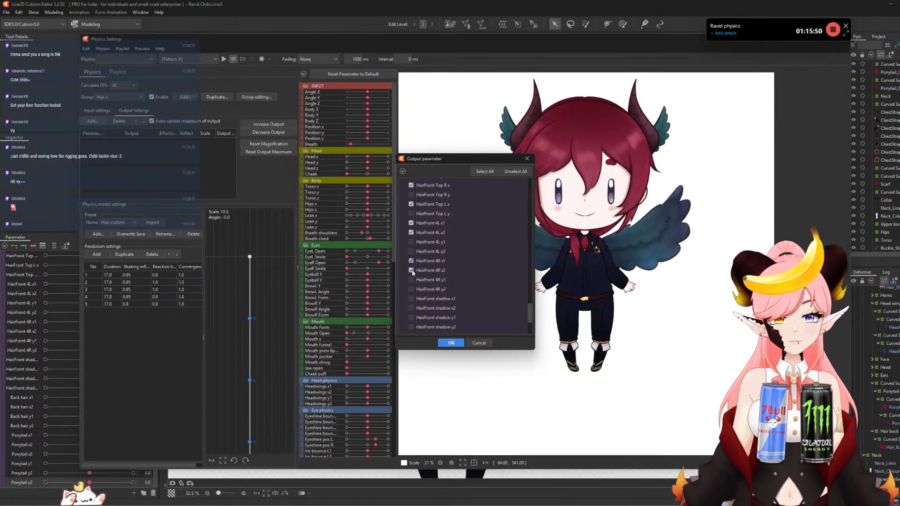
scroll(418, 271, down, 1)
click(411, 270)
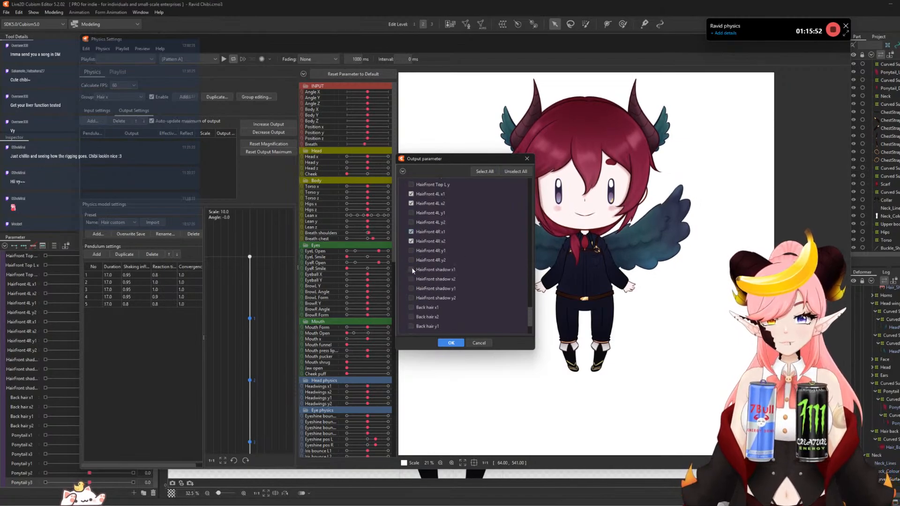
click(411, 279)
- Include Back hair x1 and x2 and Ponytail x1, x2 and x3, and add all selected parameters as outputs
scroll(421, 286, down, 1)
scroll(442, 293, down, 1)
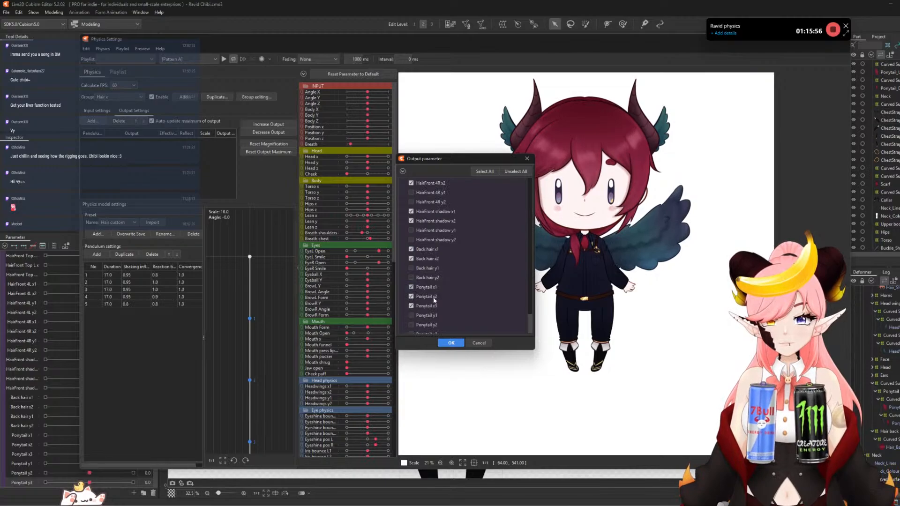
scroll(446, 327, down, 1)
click(450, 343)
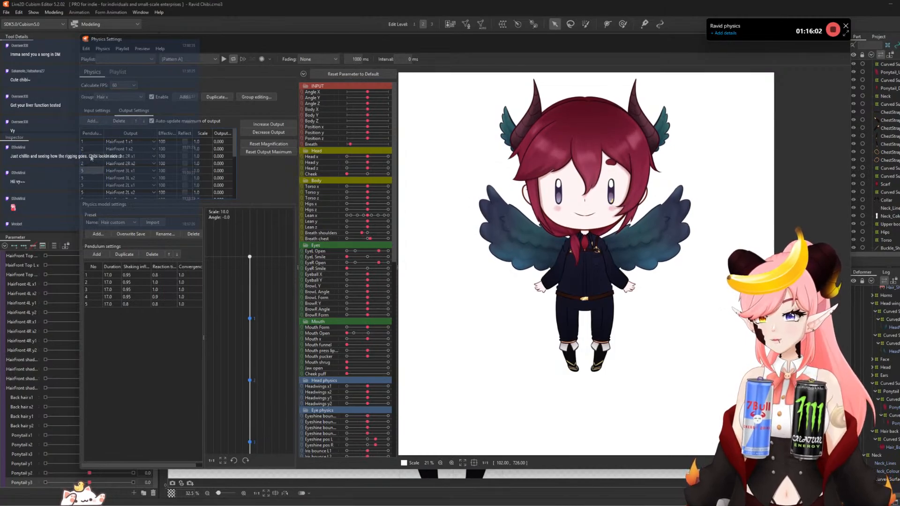
- Assign each hair output the pendulum matching its number: 1 for x1, 2 for x2 and 3 for x3
scroll(91, 158, down, 1)
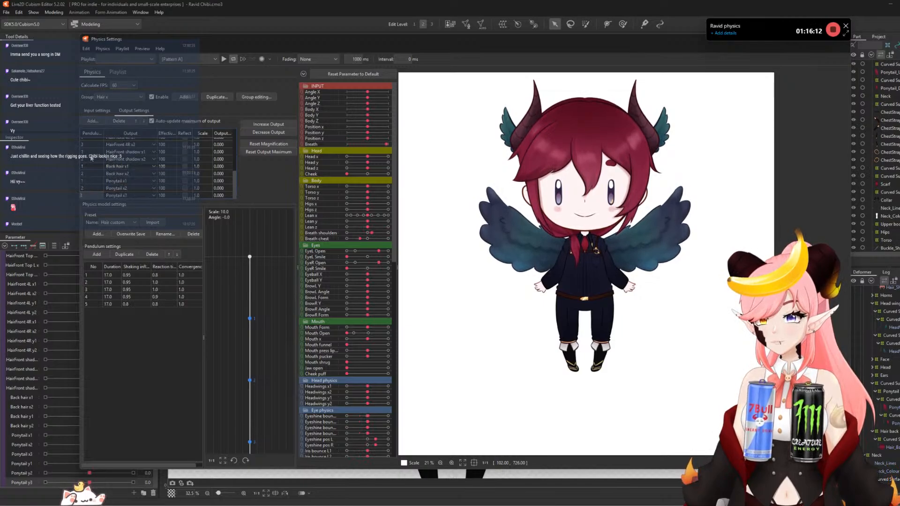
scroll(91, 157, up, 5)
- Swing the model in the preview and adjust all Hair x output magnifications to fit the parameter range
drag(404, 191, 585, 159)
click(261, 125)
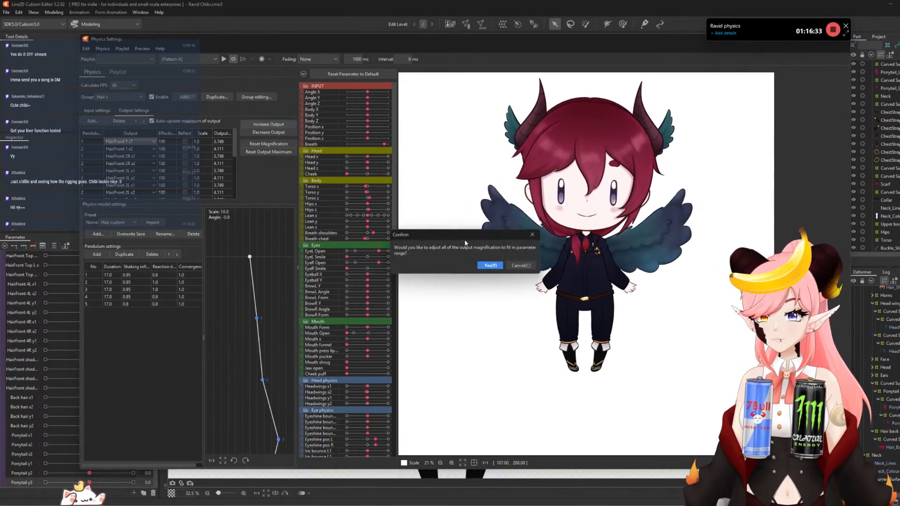
click(487, 263)
- Set the scale of the HairFront outputs to 25 for those on pendulum 1 and 23 for those on pendulum 2
double_click(203, 141)
drag(205, 142, 193, 145)
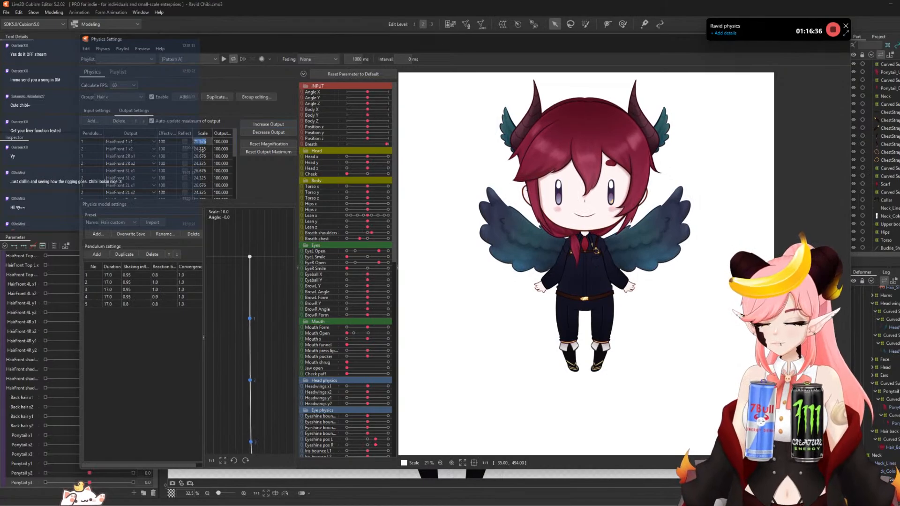
text(25)
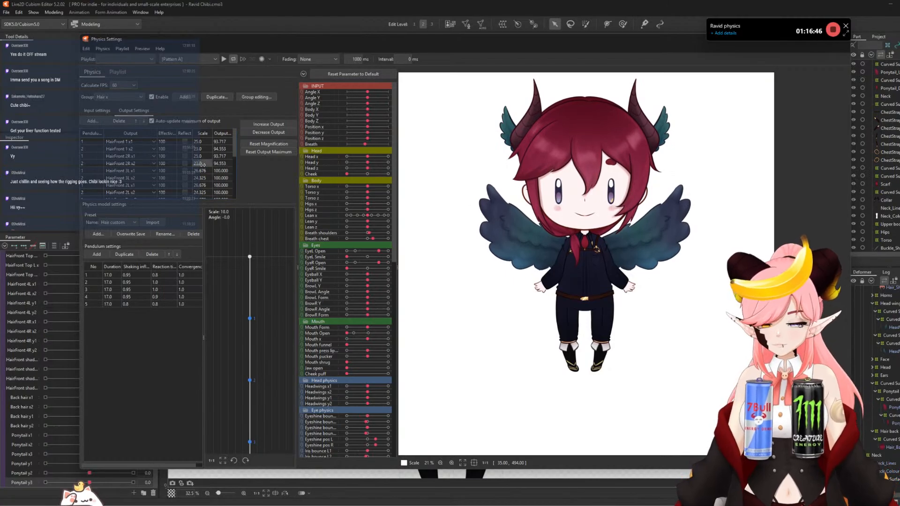
scroll(203, 164, down, 1)
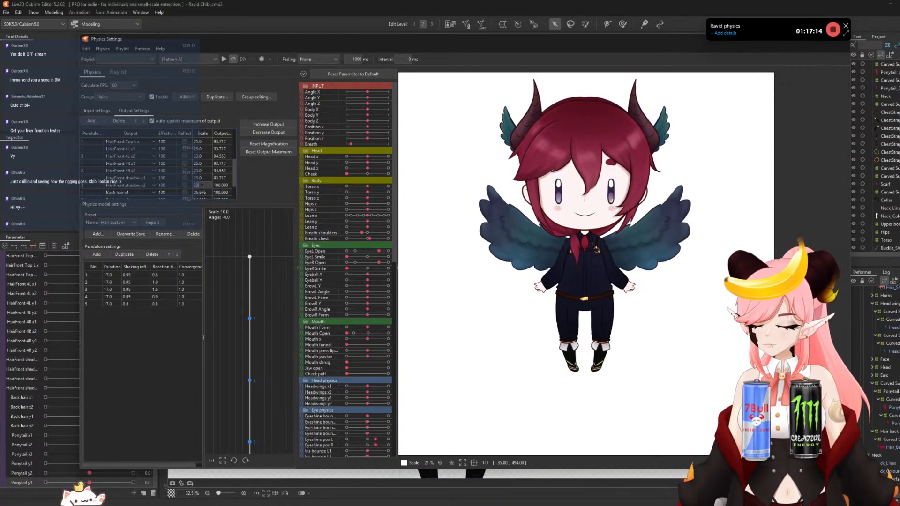
scroll(202, 186, down, 1)
- Set the output scale to 25 for Back hair x1 and 23 for Back hair x2
double_click(204, 171)
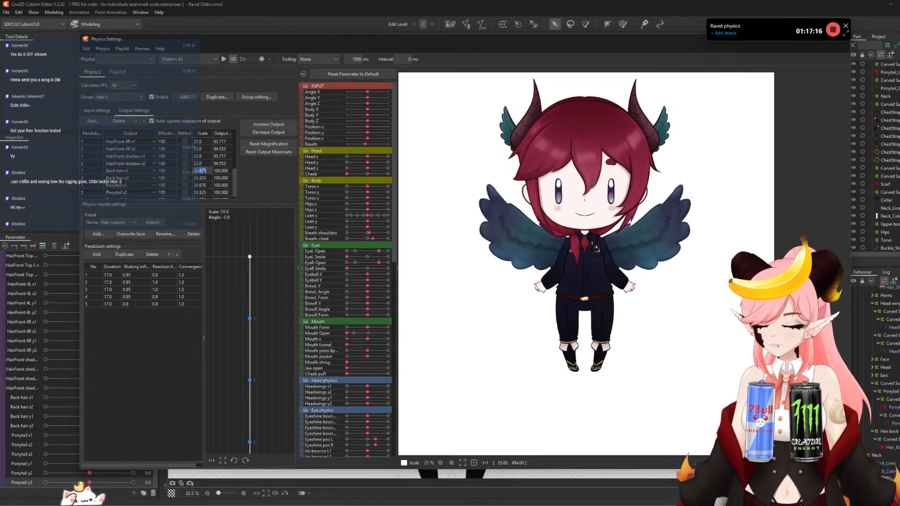
text(25)
key(Return)
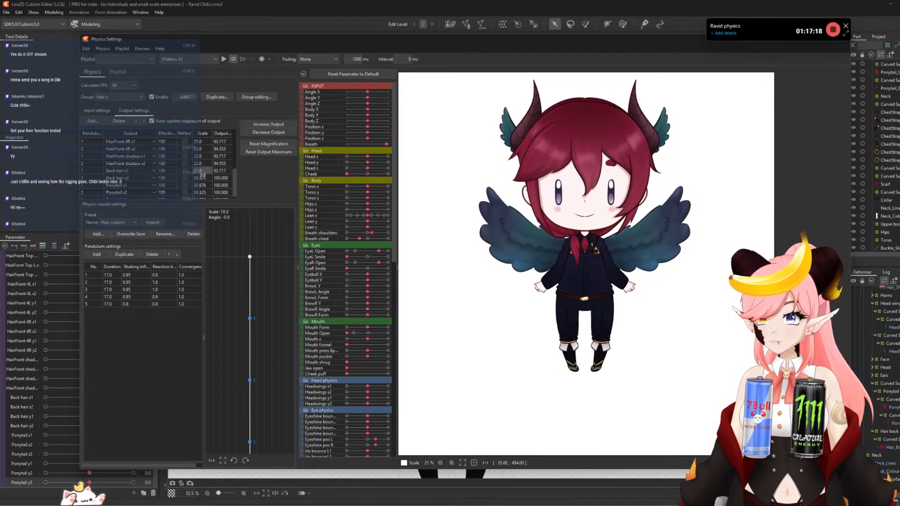
double_click(202, 178)
text(23)
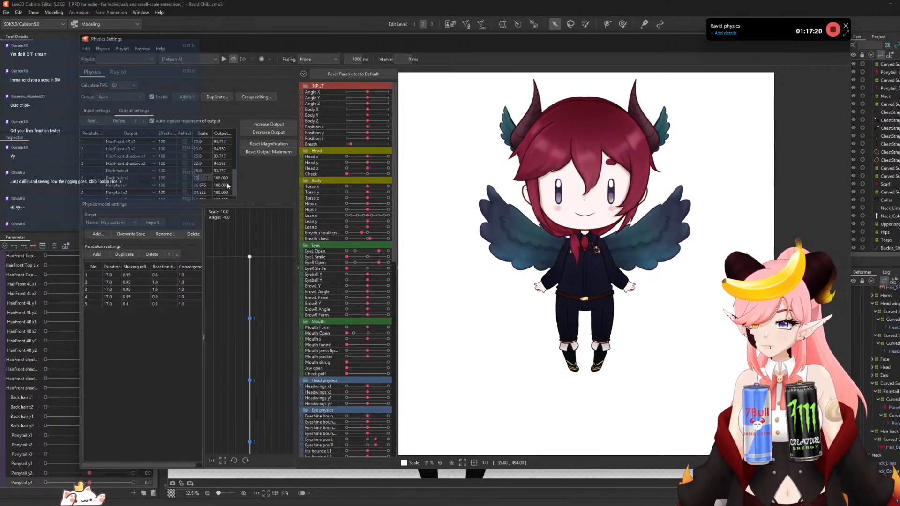
key(Return)
- Set the output scale to 25 for Ponytail x1, 23 for Ponytail x2 and 15 for Ponytail x3
scroll(201, 178, down, 1)
double_click(202, 180)
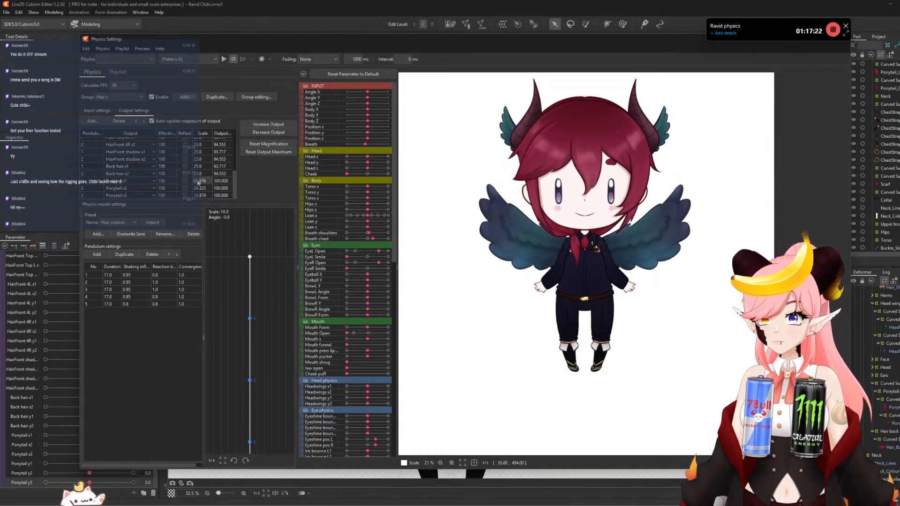
text(25)
key(Return)
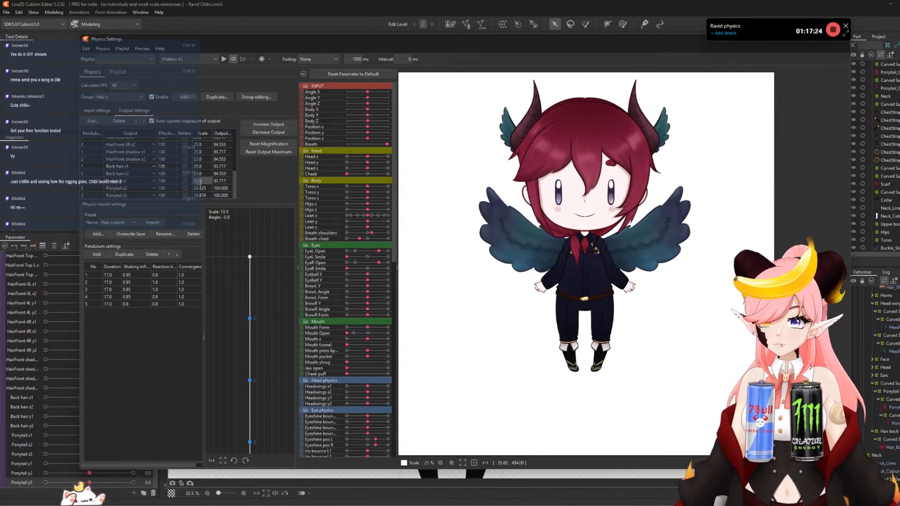
double_click(199, 188)
text(23)
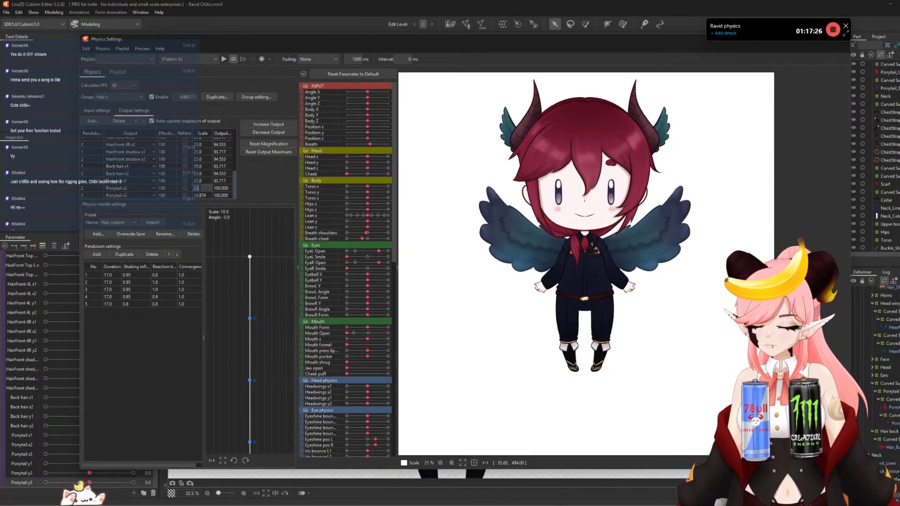
key(Return)
double_click(201, 194)
text(15)
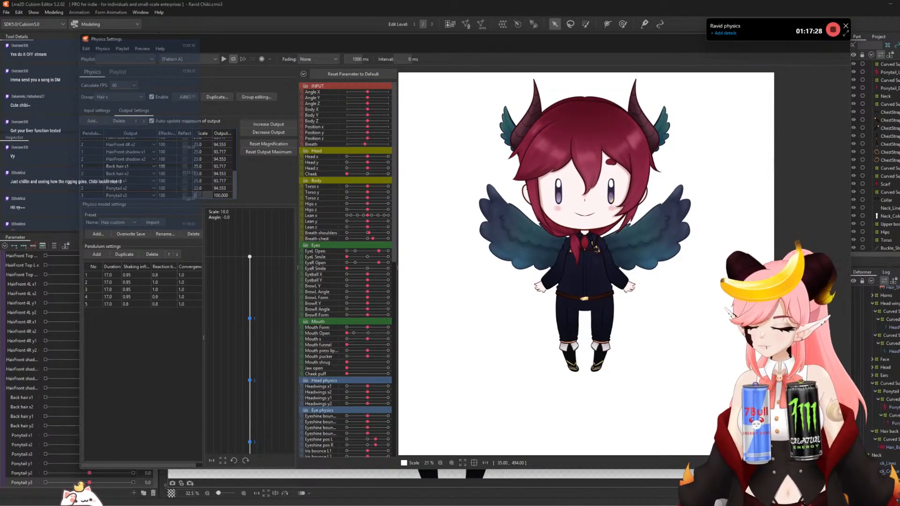
key(Return)
- Test the hair sway in the preview, and reassign Ponytail x2 to pendulum 1 and Ponytail x3 to pendulum 2
drag(509, 218, 128, 163)
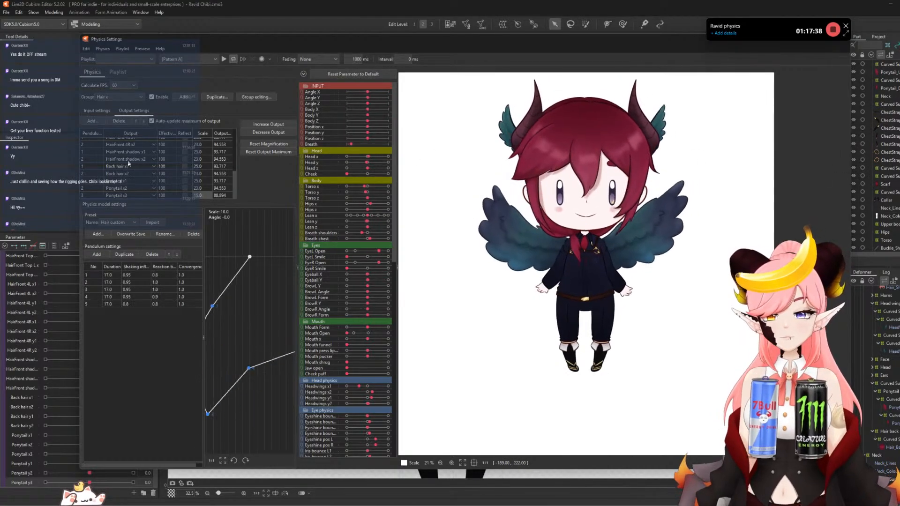
double_click(85, 187)
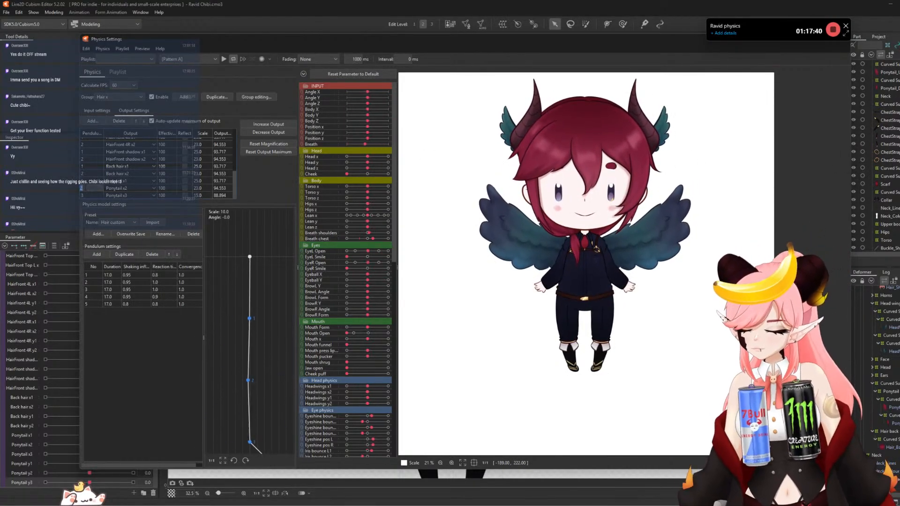
text(1)
double_click(85, 194)
text(2)
key(Return)
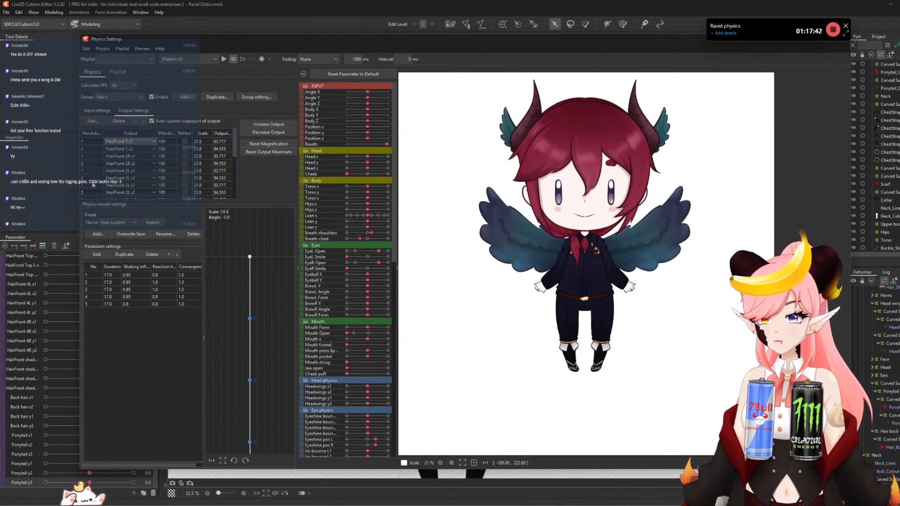
- Raise the output scale to 25 for Ponytail x2 and 23 for Ponytail x3
scroll(93, 184, down, 4)
double_click(200, 188)
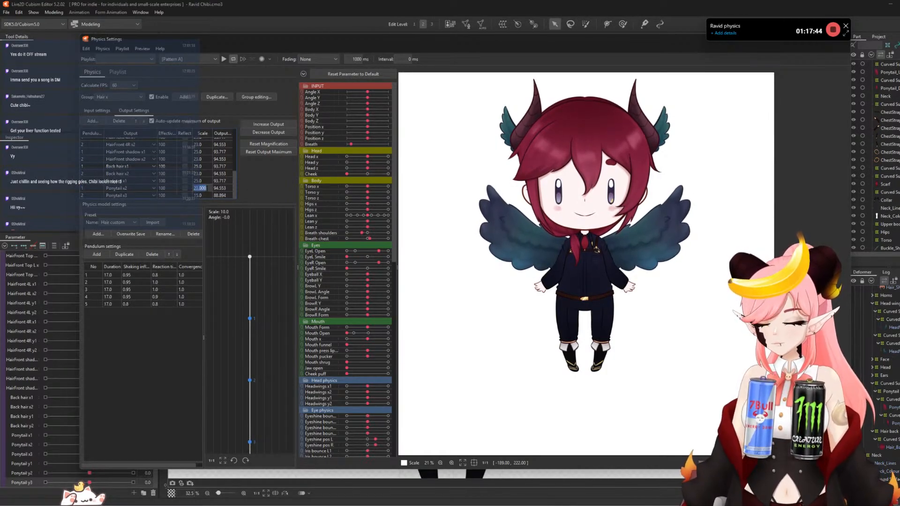
text(25)
key(Return)
double_click(199, 195)
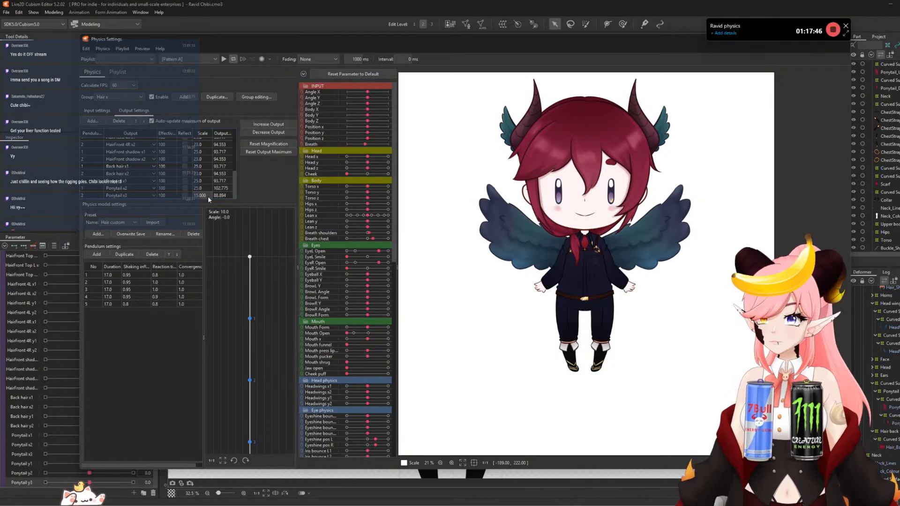
text(23)
key(Return)
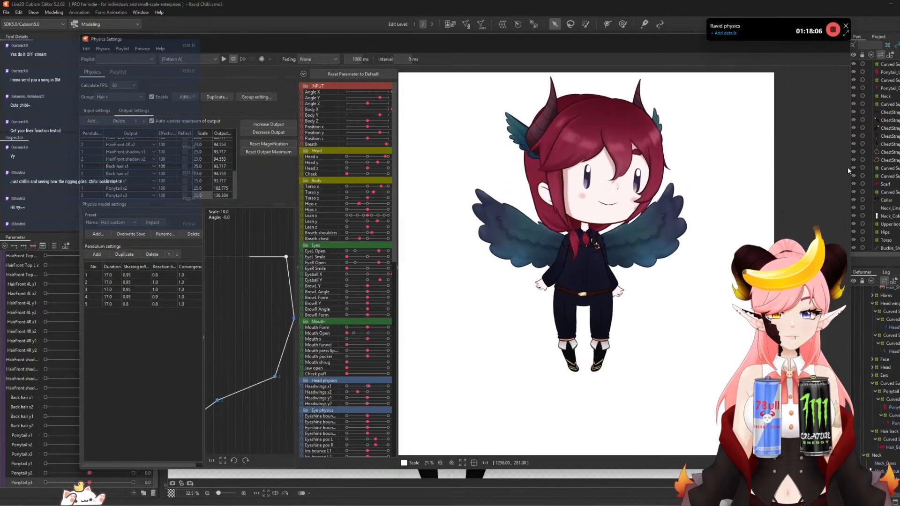
- Duplicate the Hair x physics group under the name Hair y
click(224, 97)
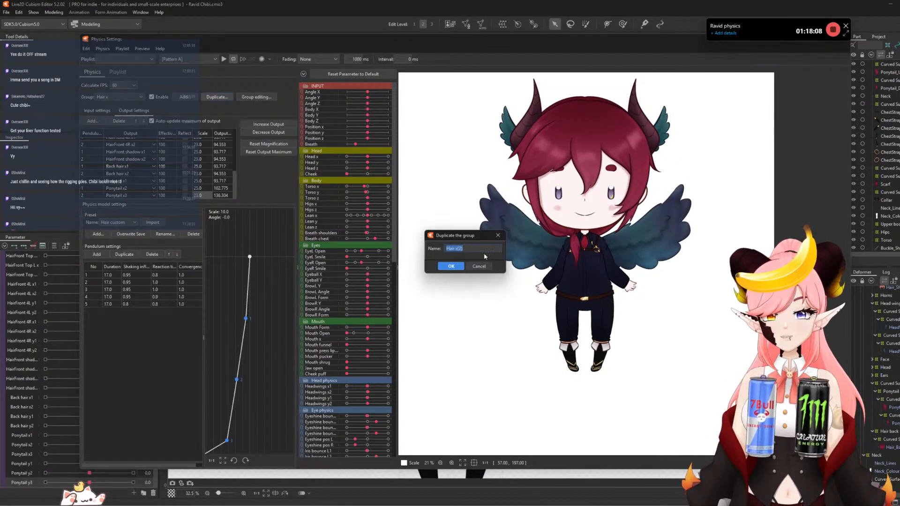
text(y)
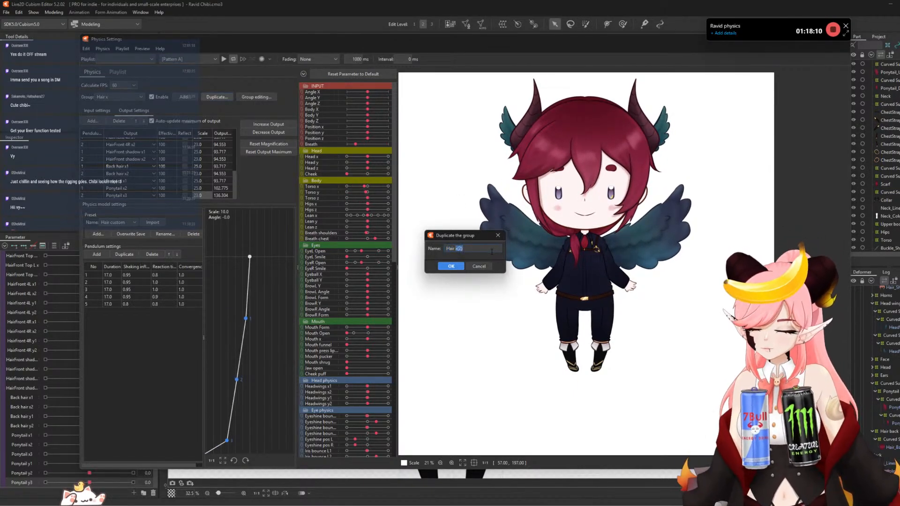
click(451, 265)
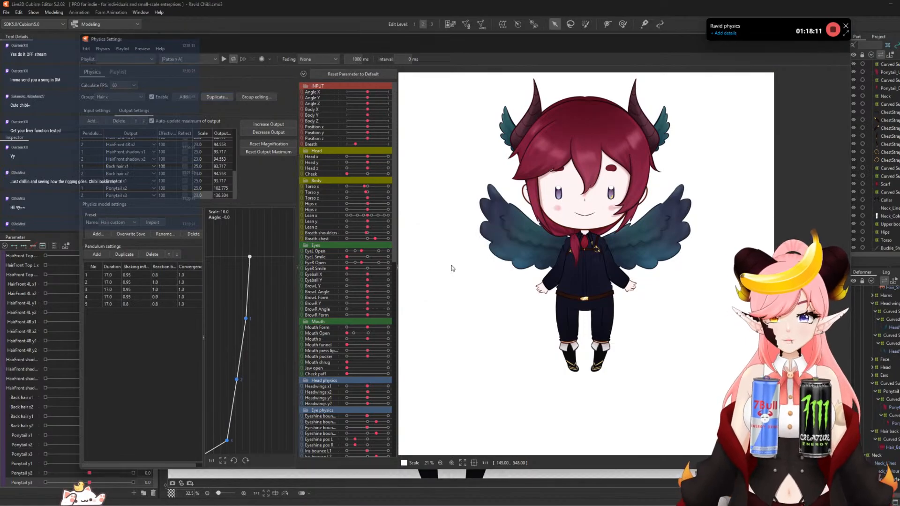
- Change the Hair y group's first input to Angle Y and remove the Angle Z input
click(96, 110)
click(227, 140)
click(219, 148)
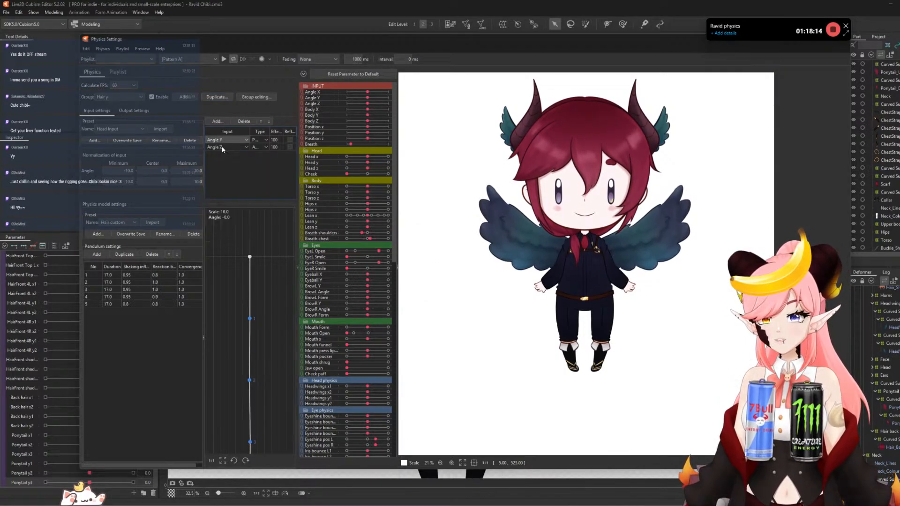
click(219, 148)
click(246, 121)
- Replace the Hair y outputs with their y counterparts, starting with HairFront 1 y1, and test the vertical hair sway in the preview
click(132, 112)
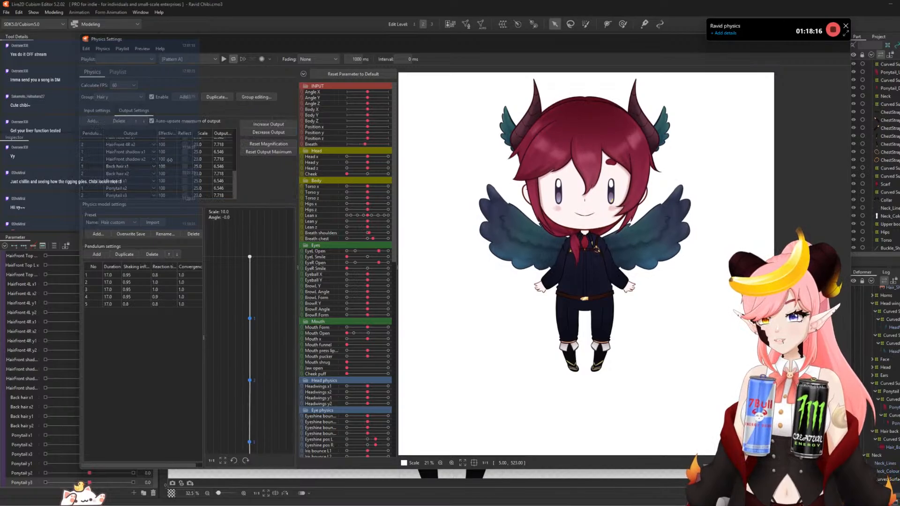
scroll(156, 163, up, 5)
click(132, 142)
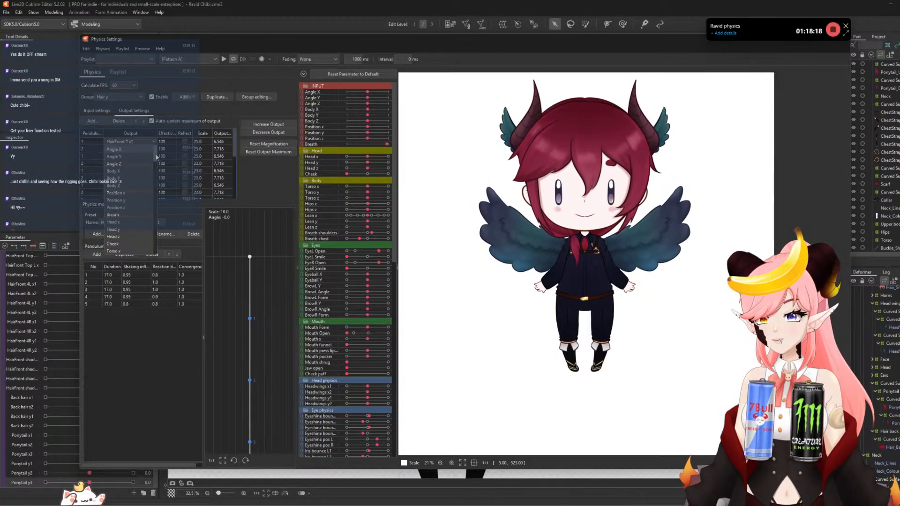
scroll(156, 157, down, 15)
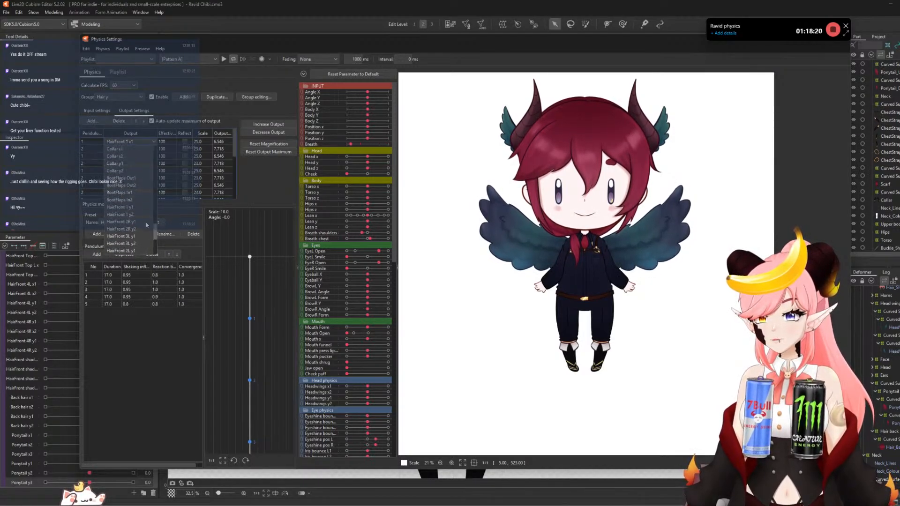
click(121, 207)
click(471, 338)
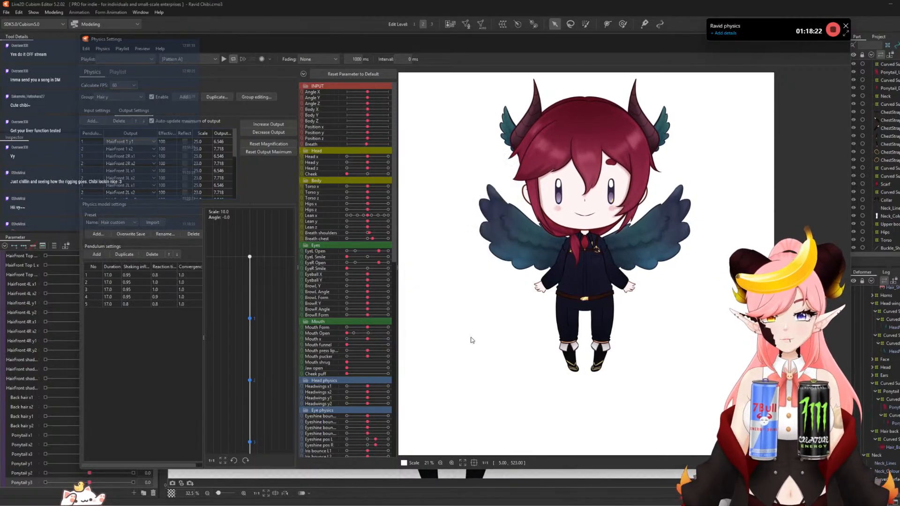
drag(591, 225, 596, 344)
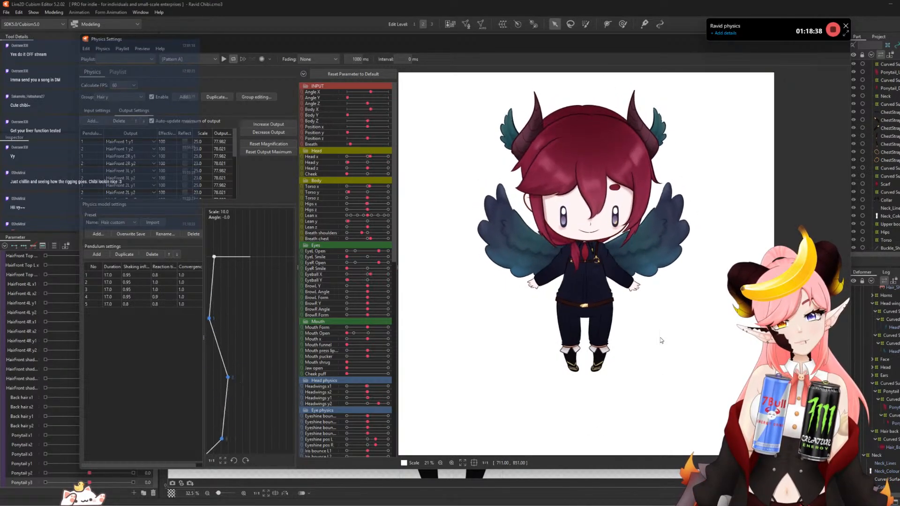
drag(750, 236, 721, 114)
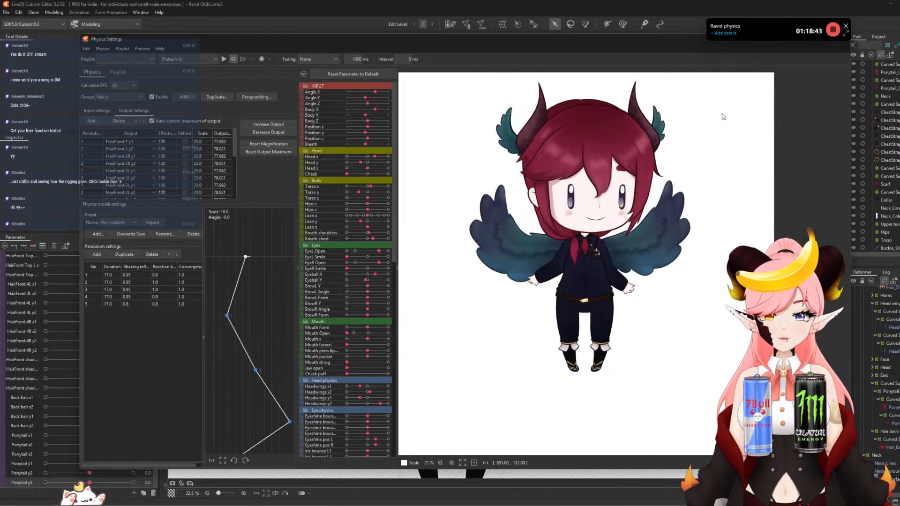
- Close the physics settings and save the model file
click(846, 42)
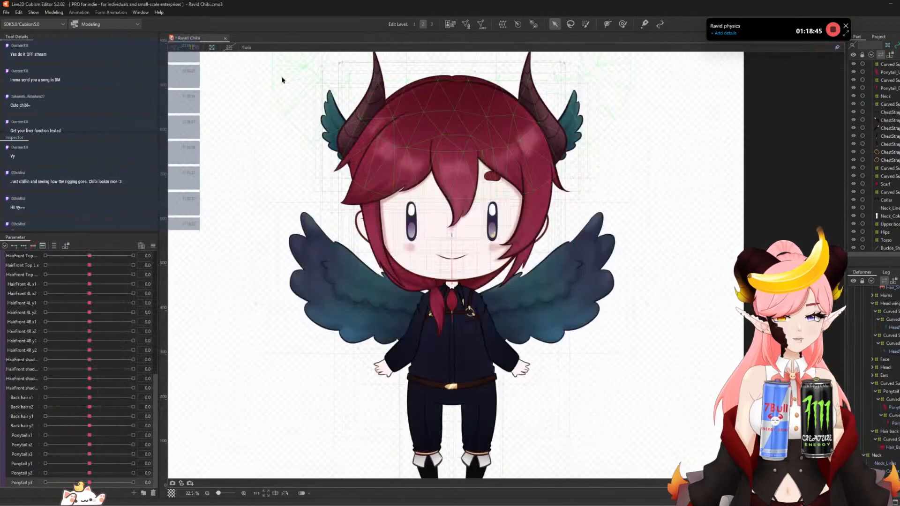
click(6, 12)
click(28, 76)
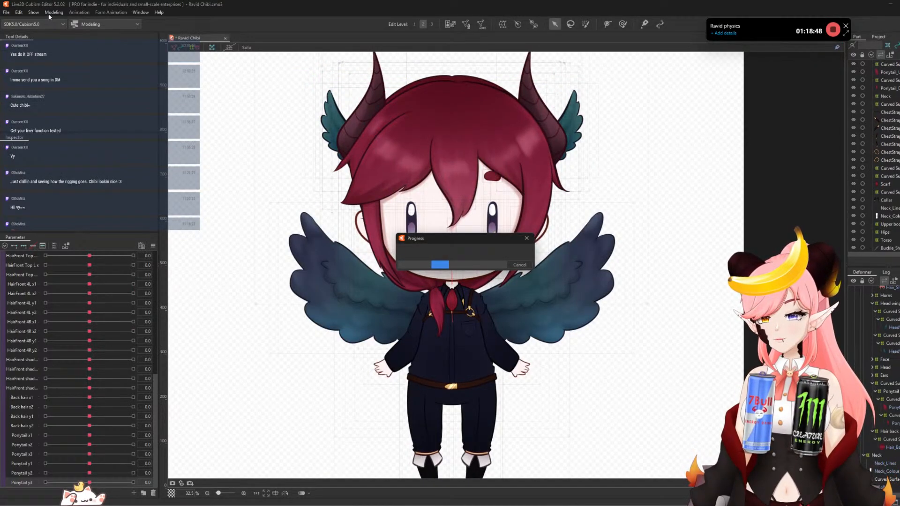
- Create a new texture atlas of 8192 by 8192 px from all model images and accept its layout
click(48, 14)
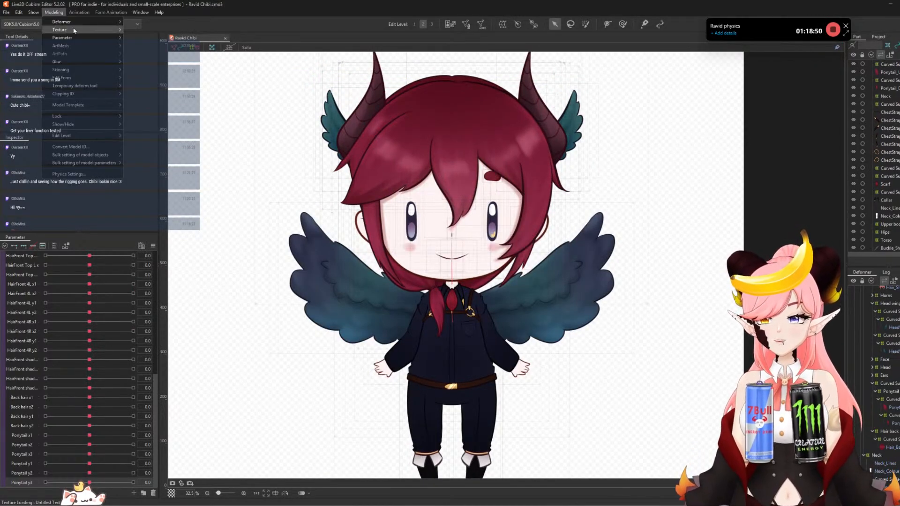
mouse_move(78, 29)
click(157, 47)
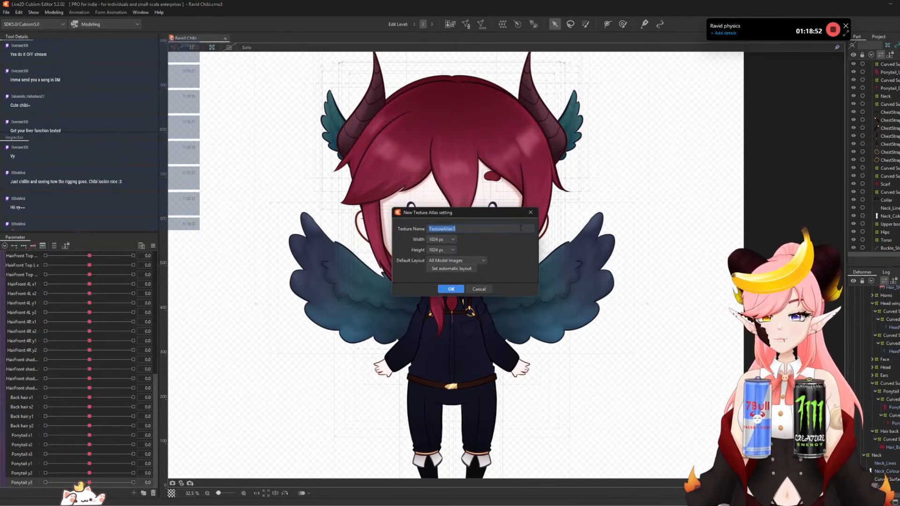
click(440, 240)
click(437, 299)
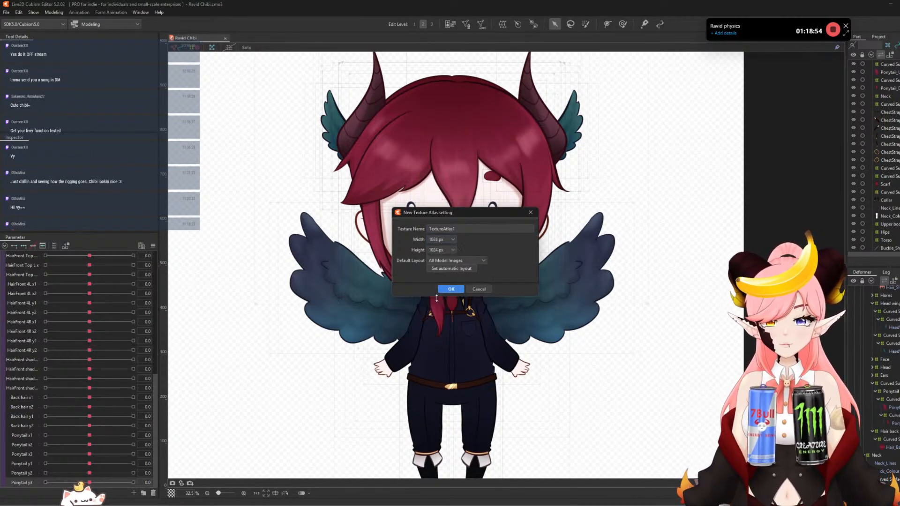
click(441, 240)
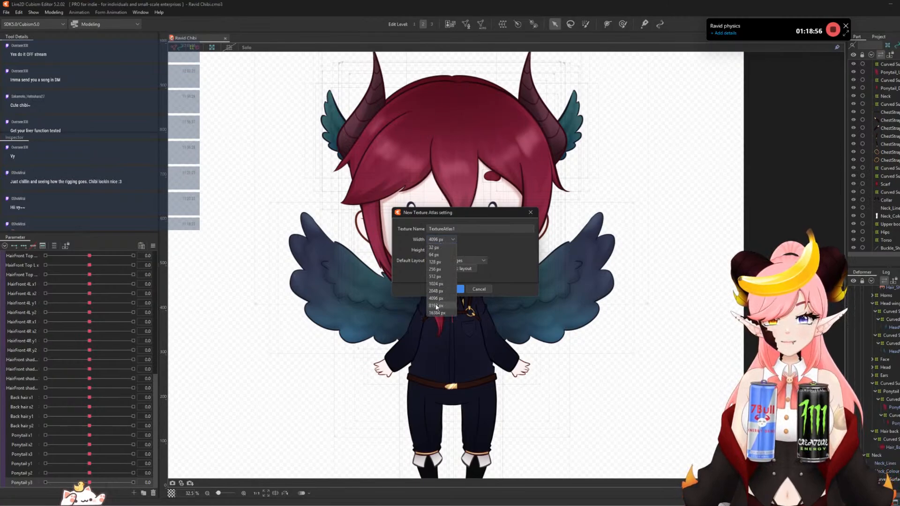
click(436, 305)
click(441, 250)
click(437, 315)
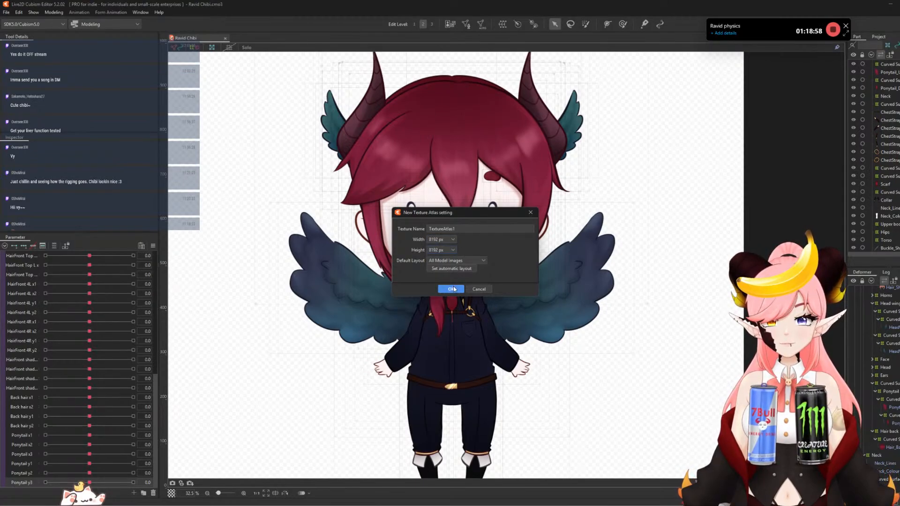
click(453, 288)
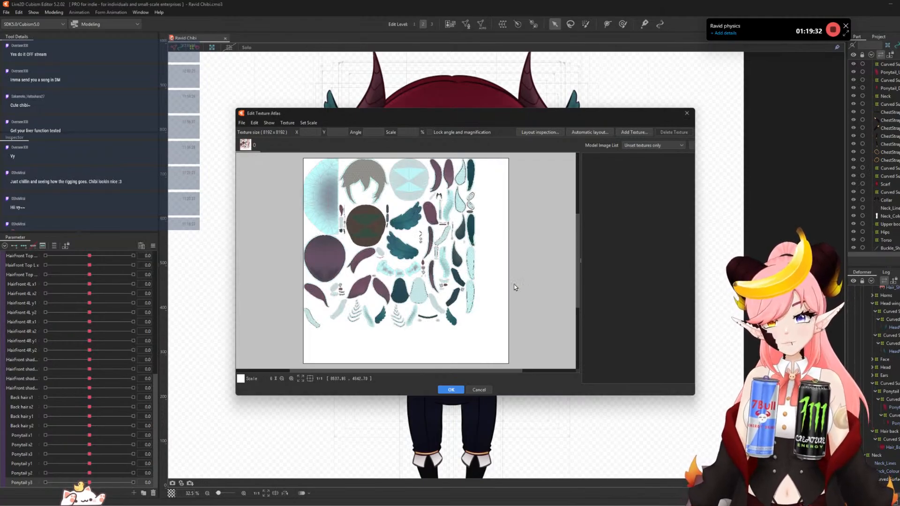
click(451, 390)
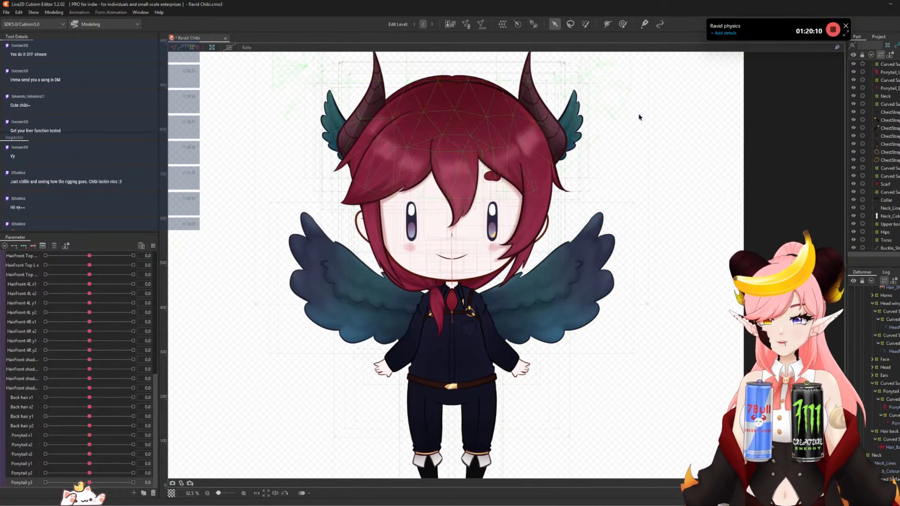
- Stop the running work timer and save the model with its new texture atlas
click(832, 30)
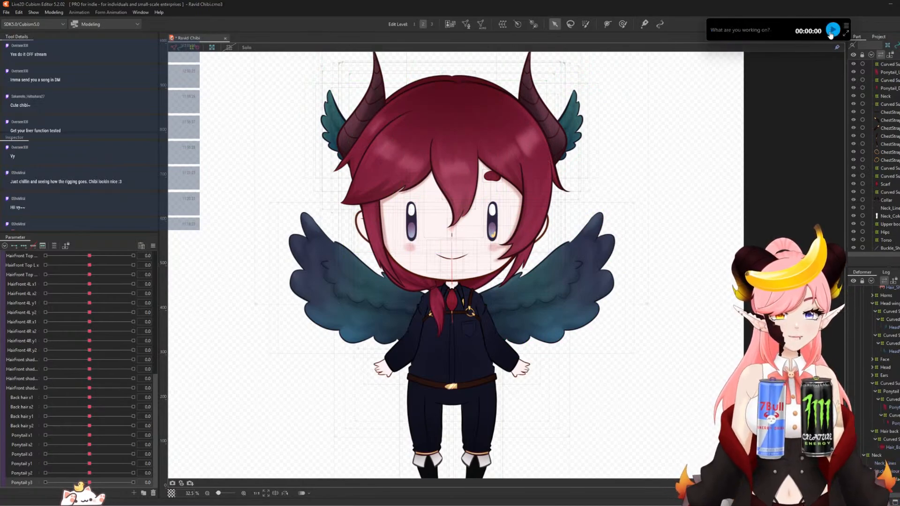
click(7, 12)
click(19, 76)
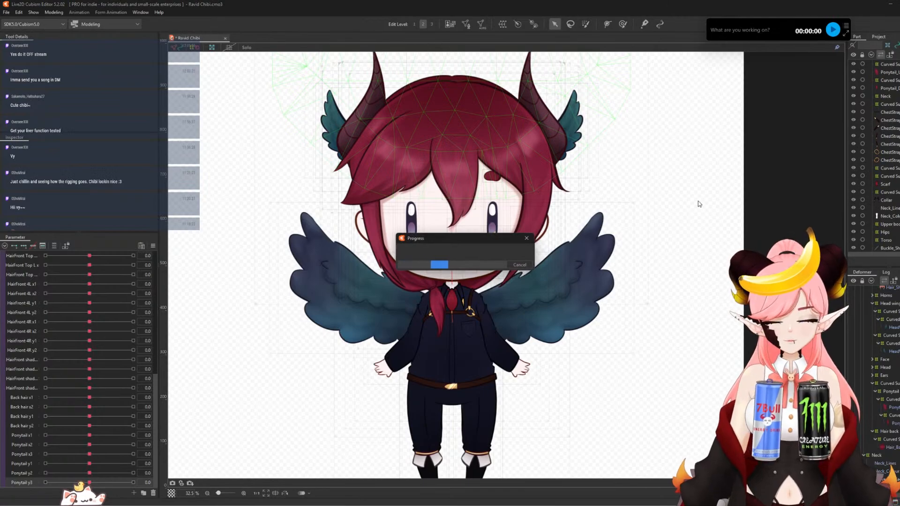